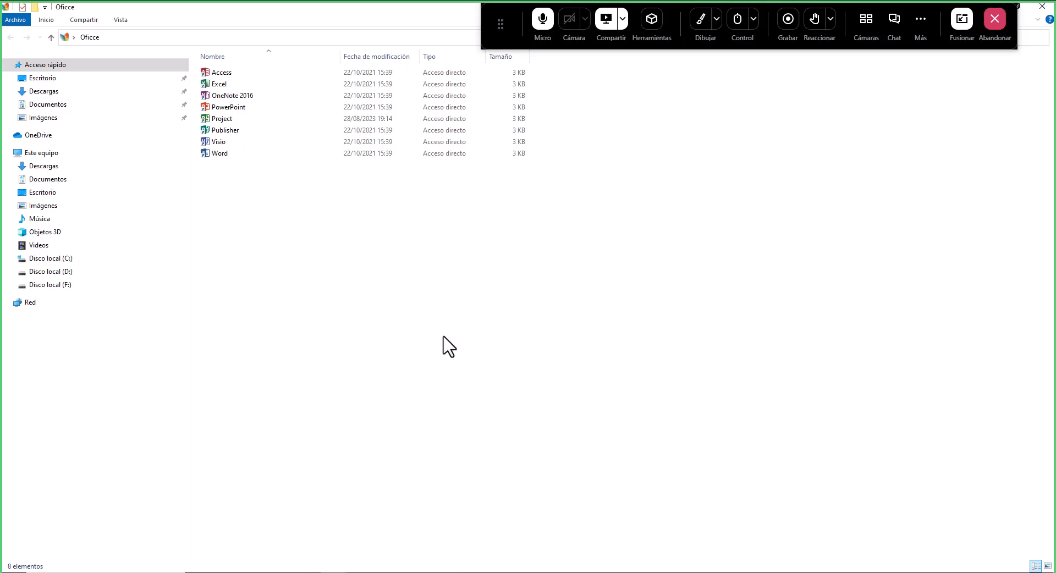
left_click(701, 25)
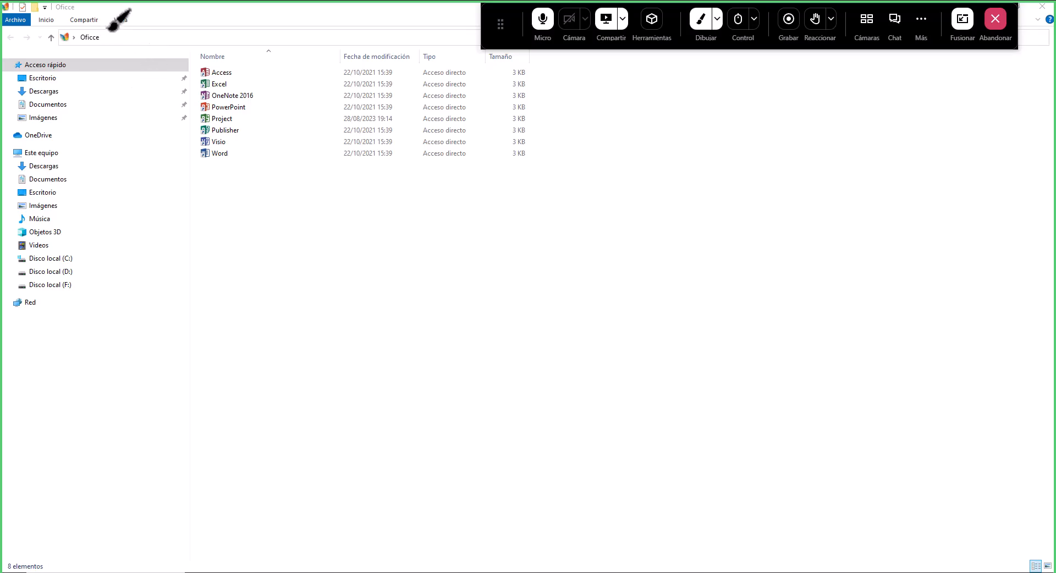
mouse_move(110, 25)
left_mouse_down()
mouse_move(70, 24)
mouse_move(80, 54)
mouse_move(102, 53)
mouse_move(110, 27)
left_mouse_up()
left_click_drag(198, 126, 255, 125)
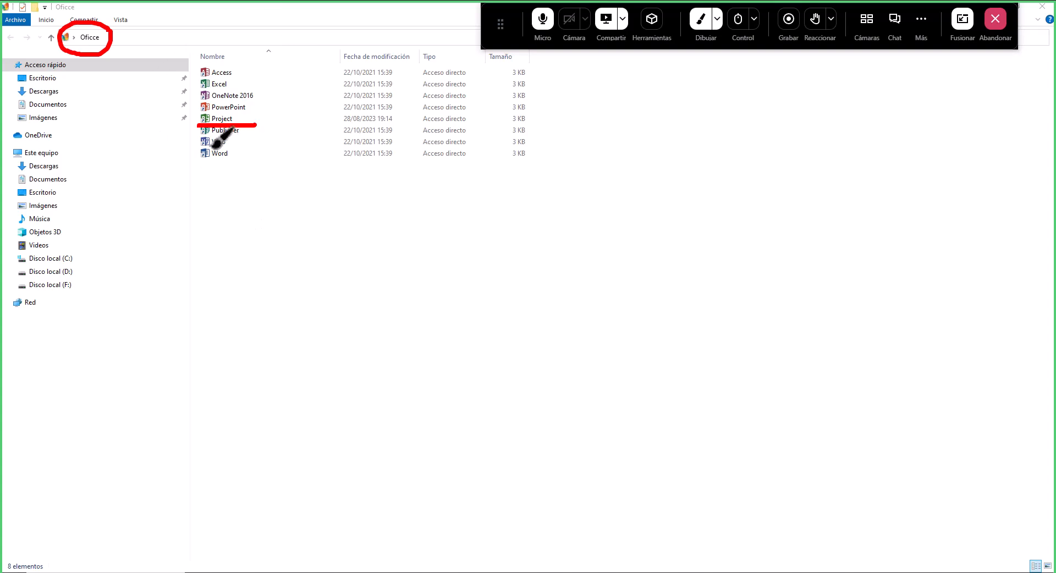
left_click_drag(482, 253, 488, 249)
left_click_drag(488, 310, 489, 315)
left_click_drag(494, 358, 493, 364)
mouse_move(495, 415)
left_mouse_down()
mouse_move(549, 392)
mouse_move(555, 412)
mouse_move(556, 385)
mouse_move(581, 410)
mouse_move(615, 407)
mouse_move(616, 393)
left_mouse_up()
left_click_drag(485, 256, 511, 232)
left_click_drag(493, 315, 509, 301)
left_click_drag(492, 366, 505, 354)
left_click_drag(500, 414, 517, 402)
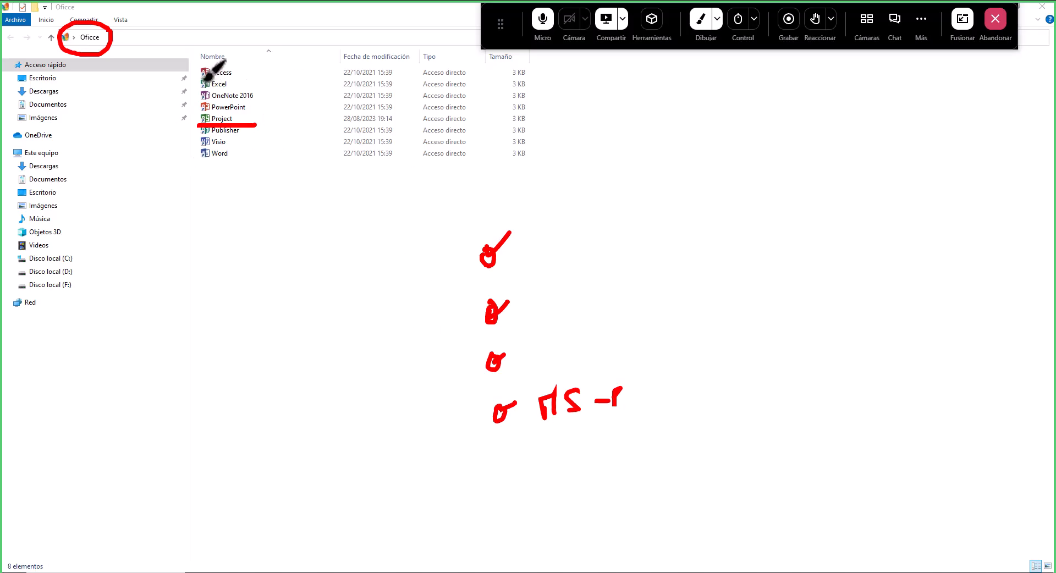
mouse_move(193, 64)
left_mouse_down()
mouse_move(182, 118)
mouse_move(194, 168)
left_mouse_up()
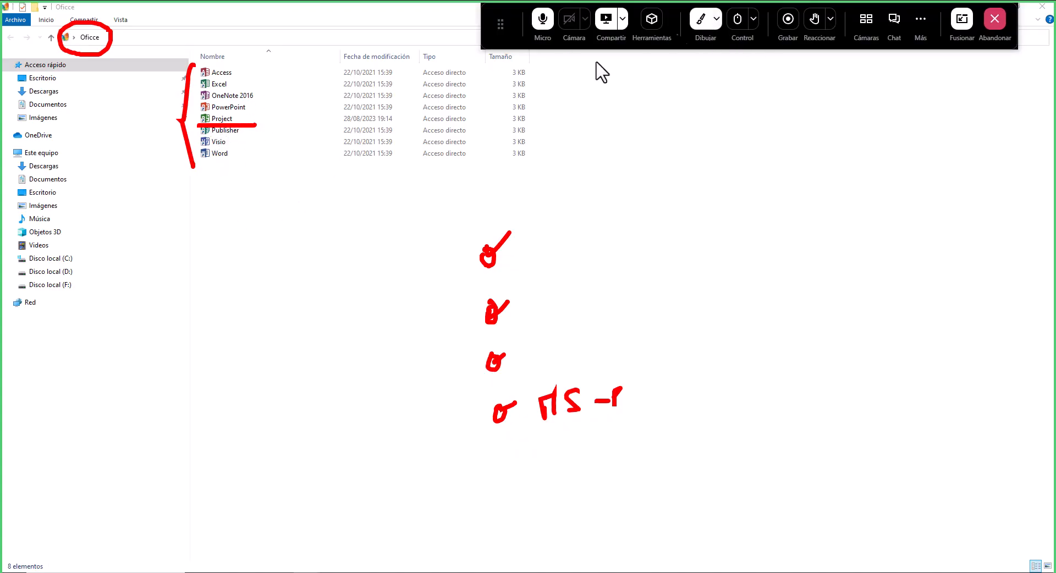
left_click(700, 25)
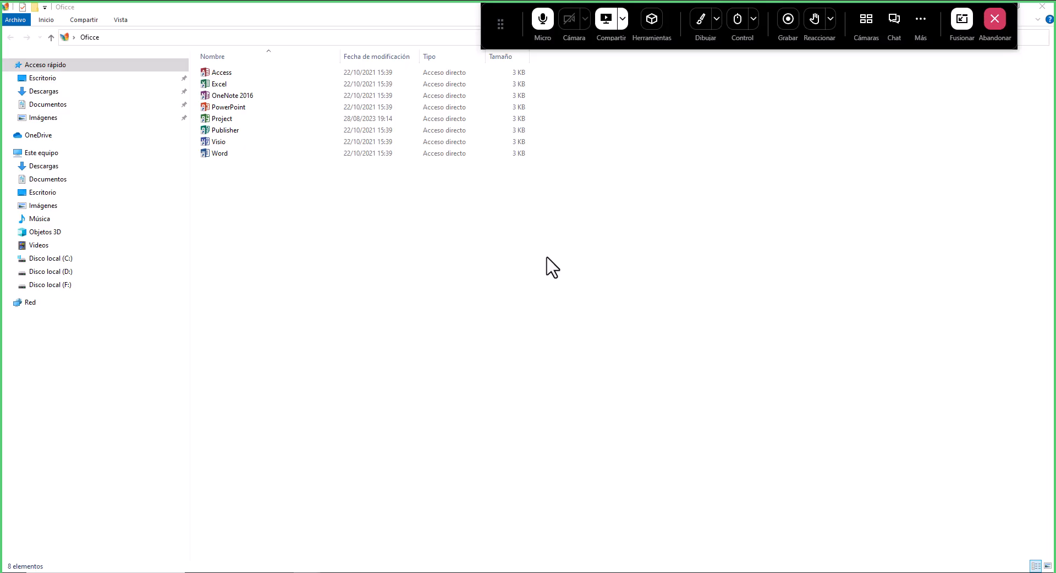
- Launch Project from the Oficce folder and create a blank project
left_click(222, 119)
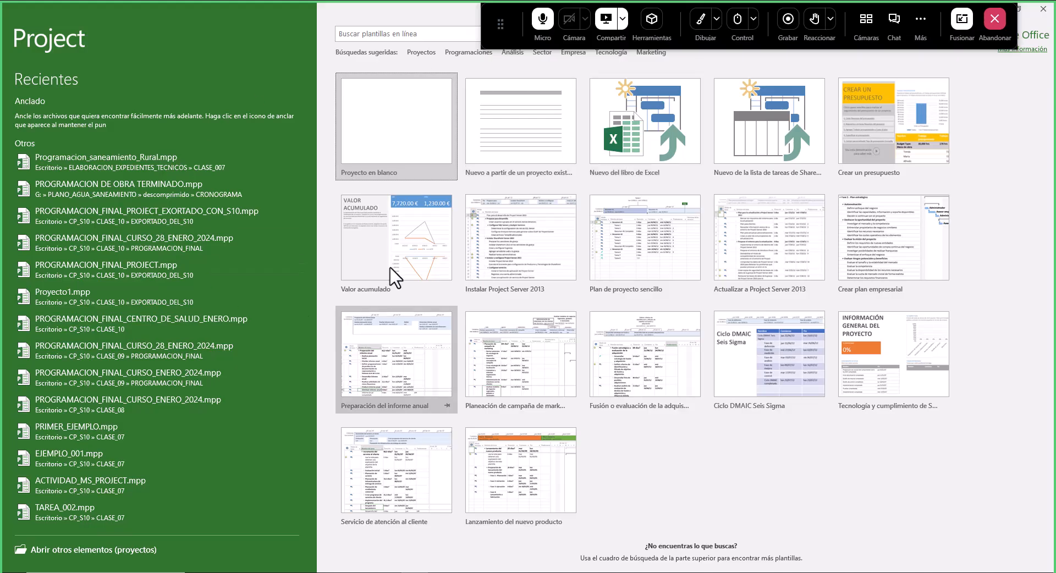
left_click(403, 124)
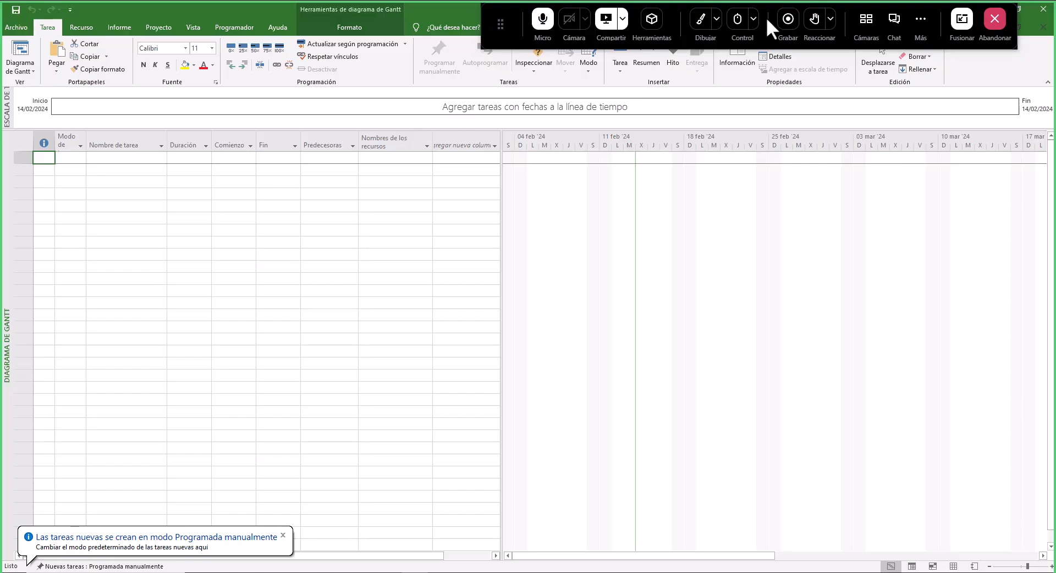
left_click(707, 22)
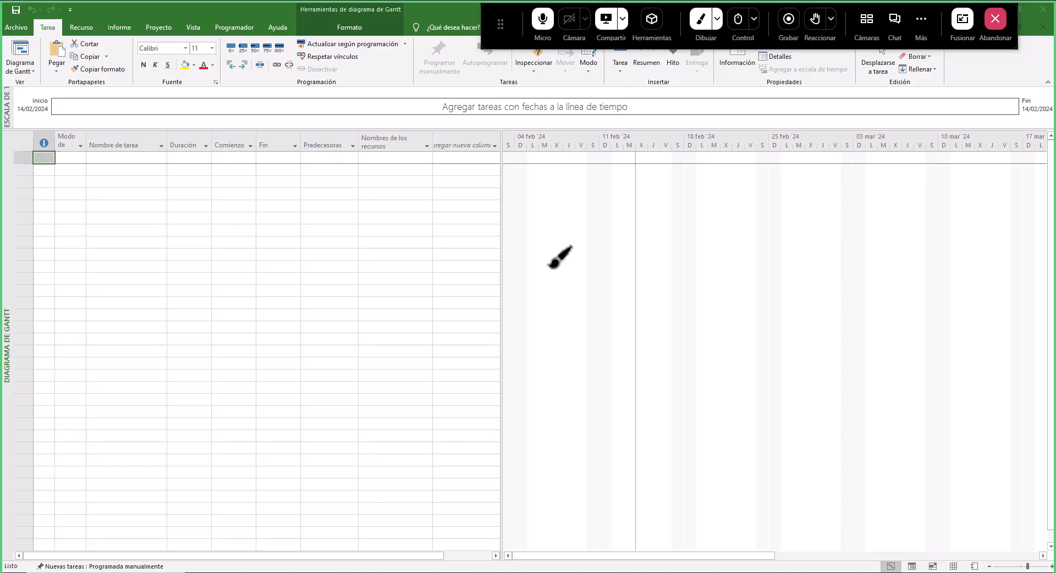
mouse_move(8, 131)
left_mouse_down()
mouse_move(493, 131)
mouse_move(500, 557)
left_mouse_up()
left_click_drag(212, 307, 241, 377)
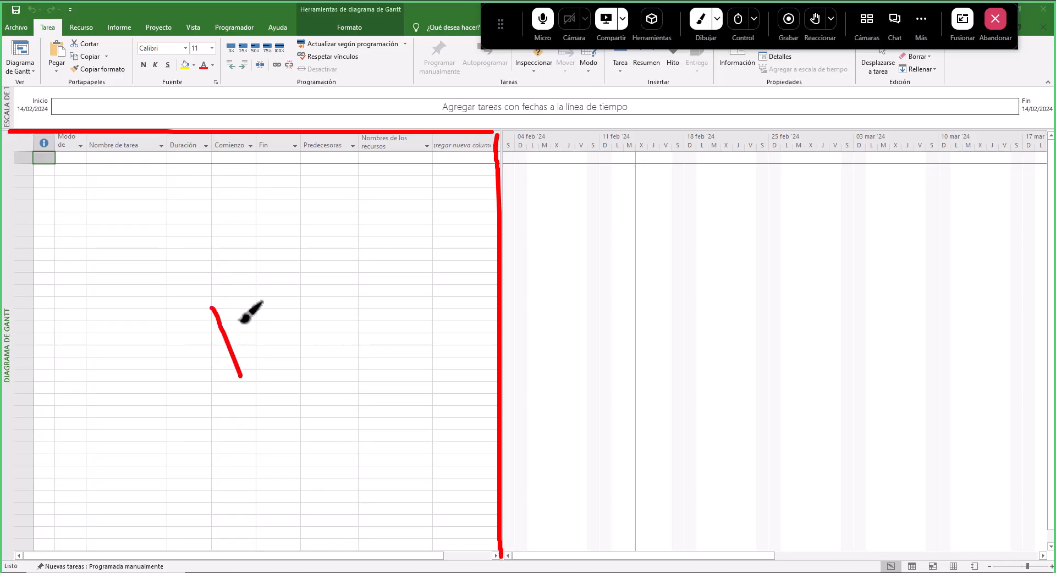
left_click_drag(248, 295, 240, 377)
mouse_move(271, 303)
left_mouse_down()
mouse_move(274, 274)
mouse_move(282, 344)
mouse_move(298, 340)
left_mouse_up()
mouse_move(295, 255)
left_mouse_down()
mouse_move(299, 265)
mouse_move(183, 267)
mouse_move(193, 363)
mouse_move(288, 389)
mouse_move(314, 329)
mouse_move(300, 256)
left_mouse_up()
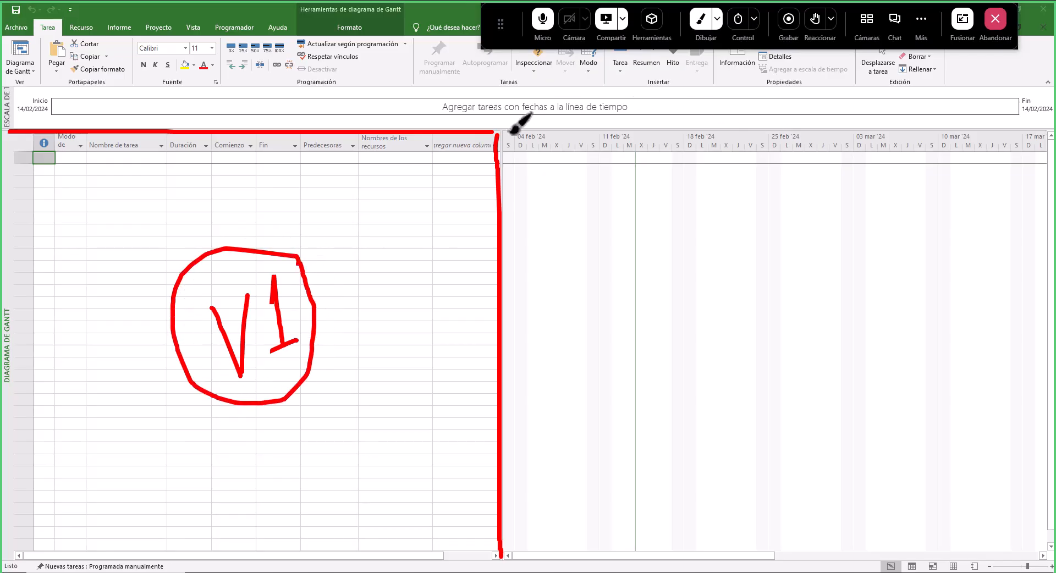
left_click_drag(502, 130, 1045, 127)
mouse_move(744, 322)
left_mouse_down()
mouse_move(783, 316)
mouse_move(850, 377)
left_mouse_up()
mouse_move(866, 314)
left_mouse_down()
mouse_move(825, 270)
mouse_move(705, 323)
mouse_move(760, 425)
mouse_move(847, 409)
mouse_move(869, 312)
left_mouse_up()
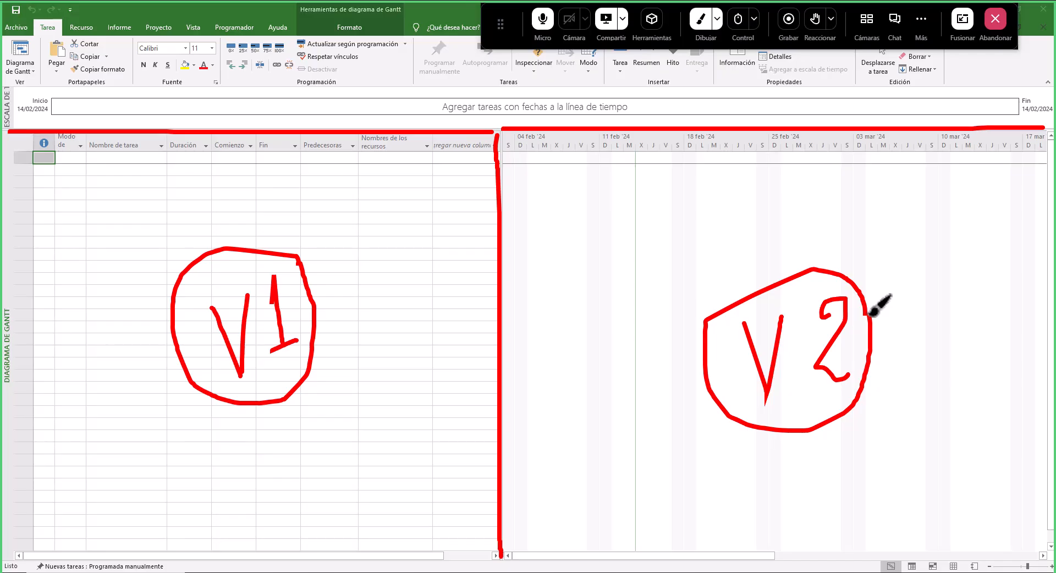
left_click_drag(498, 165, 1051, 167)
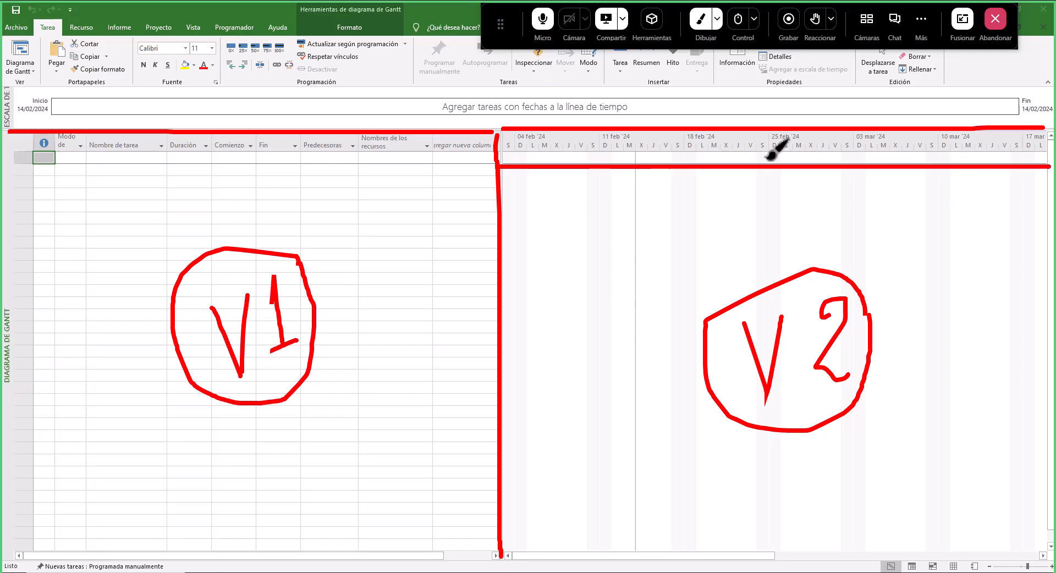
mouse_move(744, 141)
left_mouse_down()
mouse_move(749, 157)
mouse_move(744, 137)
mouse_move(769, 139)
mouse_move(765, 155)
mouse_move(767, 139)
left_mouse_up()
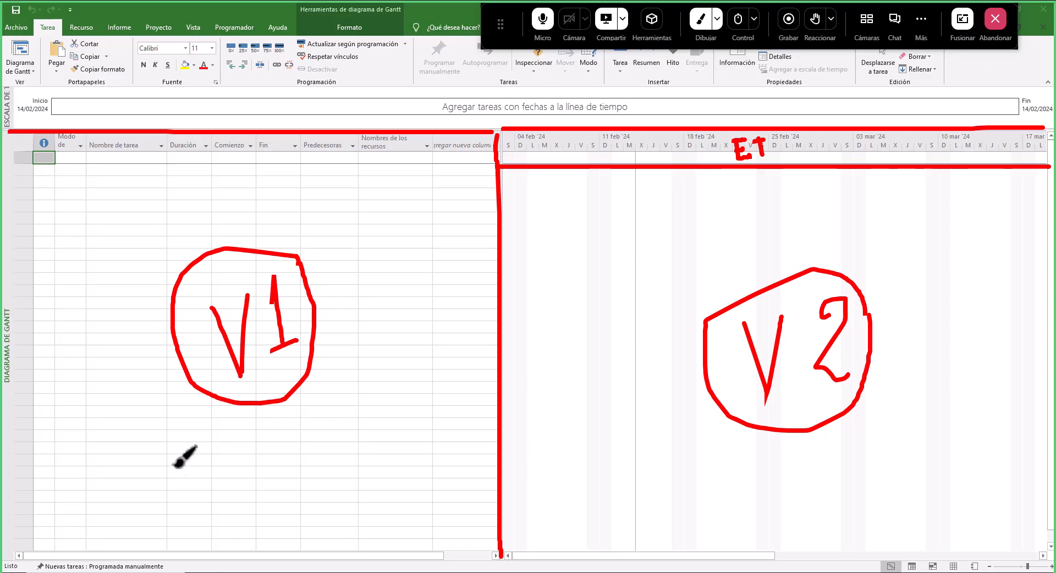
mouse_move(75, 436)
left_mouse_down()
mouse_move(102, 404)
mouse_move(166, 375)
mouse_move(155, 404)
left_mouse_up()
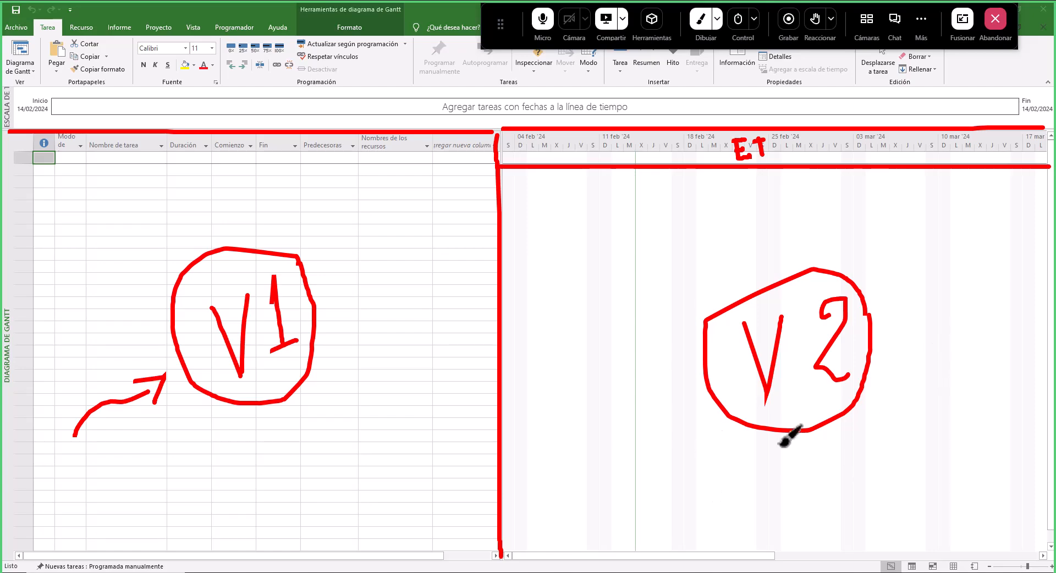
left_click(553, 195)
left_click_drag(550, 194, 707, 191)
mouse_move(550, 195)
left_mouse_down()
mouse_move(550, 212)
mouse_move(693, 214)
mouse_move(706, 201)
mouse_move(706, 249)
mouse_move(906, 252)
left_mouse_up()
mouse_move(709, 243)
left_mouse_down()
mouse_move(725, 253)
mouse_move(908, 253)
left_mouse_up()
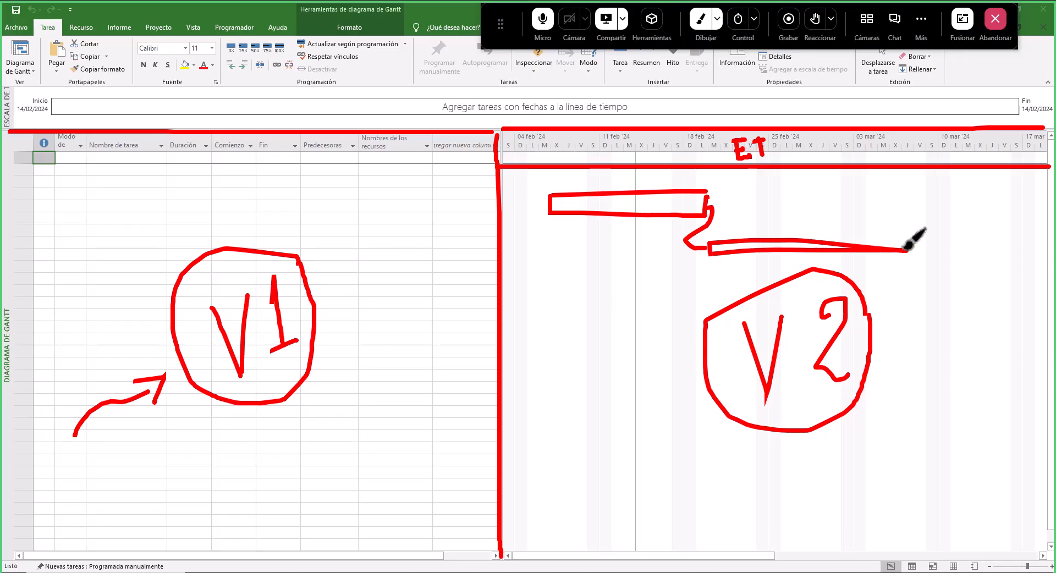
left_click_drag(710, 241, 899, 243)
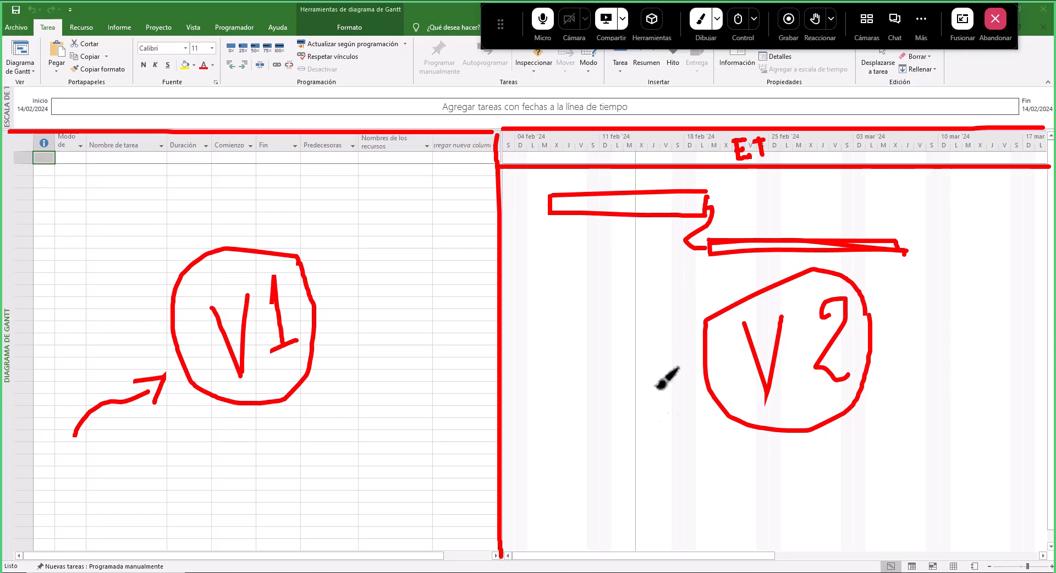
left_click_drag(518, 22, 549, 508)
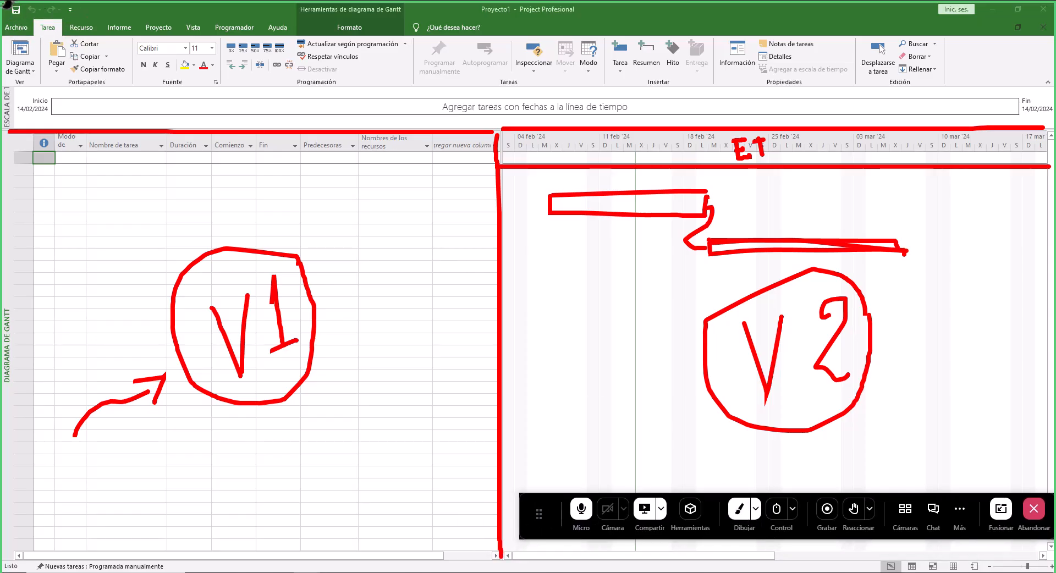
mouse_move(8, 4)
left_mouse_down()
mouse_move(1020, 7)
mouse_move(1041, 61)
mouse_move(1046, 125)
left_mouse_up()
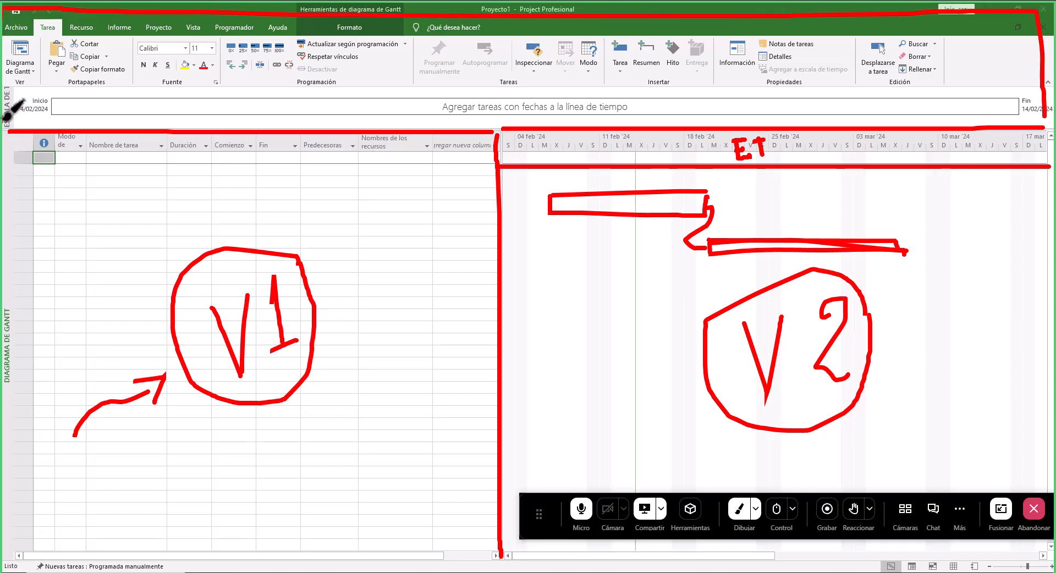
left_click_drag(3, 126, 240, 133)
left_click_drag(576, 125, 1041, 107)
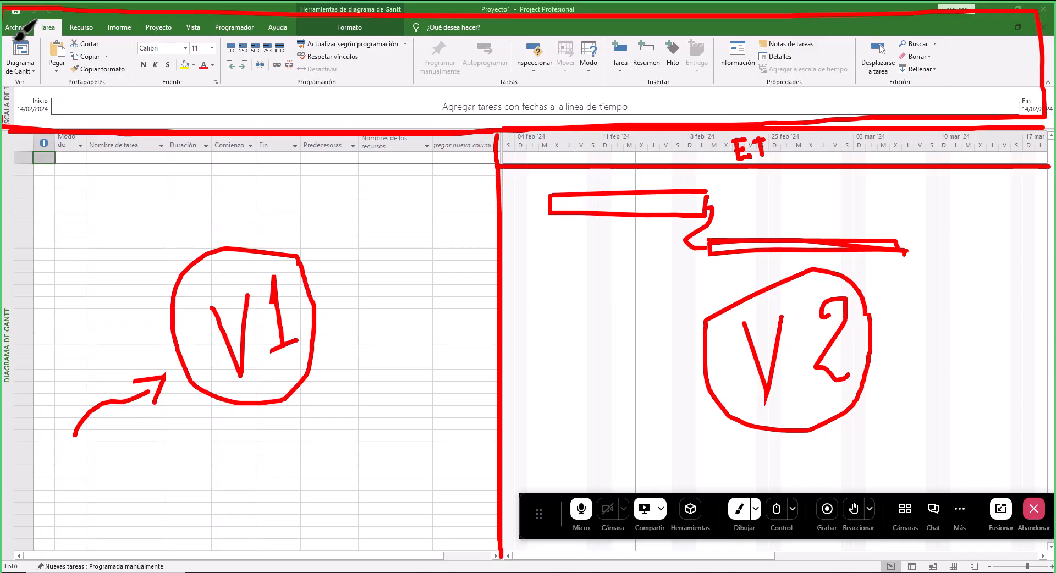
left_click_drag(3, 36, 42, 37)
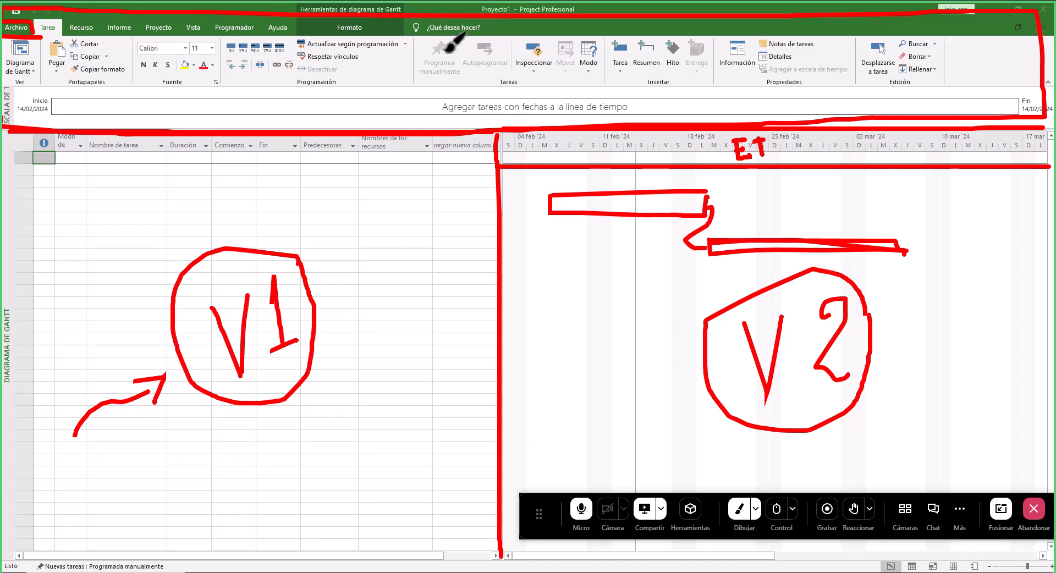
mouse_move(447, 52)
left_mouse_down()
mouse_move(465, 43)
mouse_move(499, 59)
mouse_move(513, 44)
left_mouse_up()
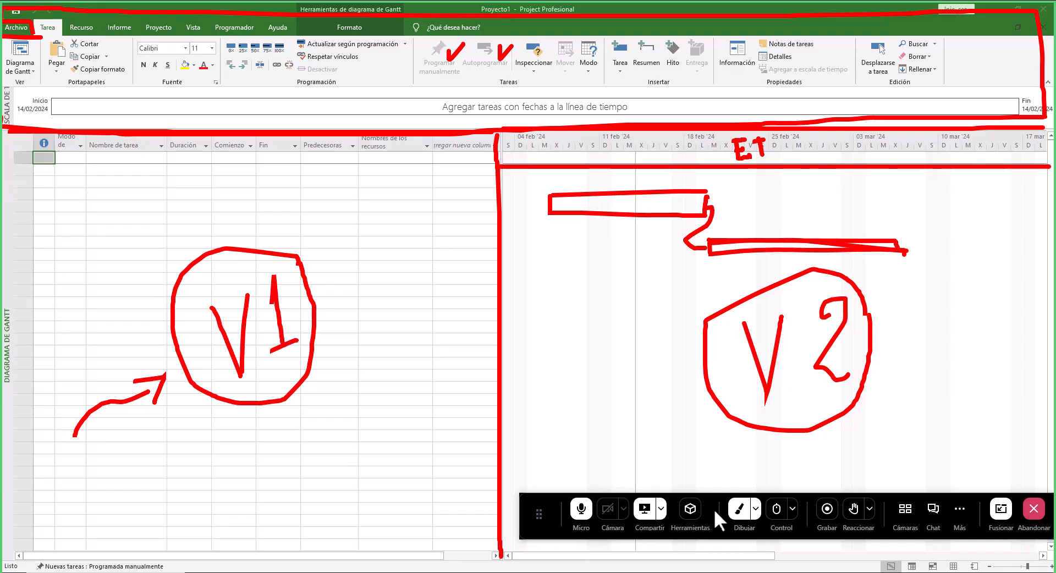
left_click(739, 510)
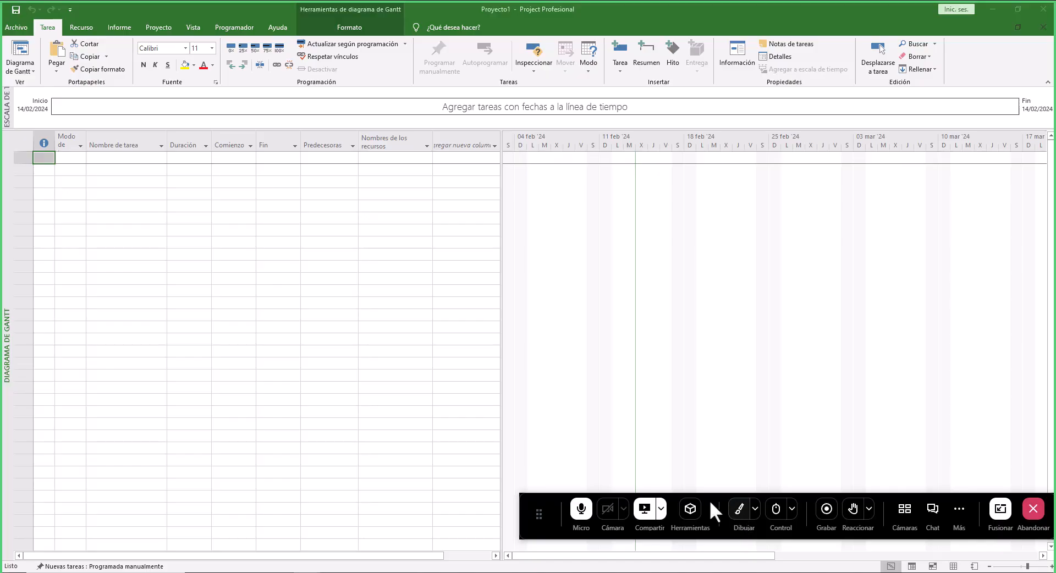
left_click_drag(559, 502, 561, 9)
left_click(740, 16)
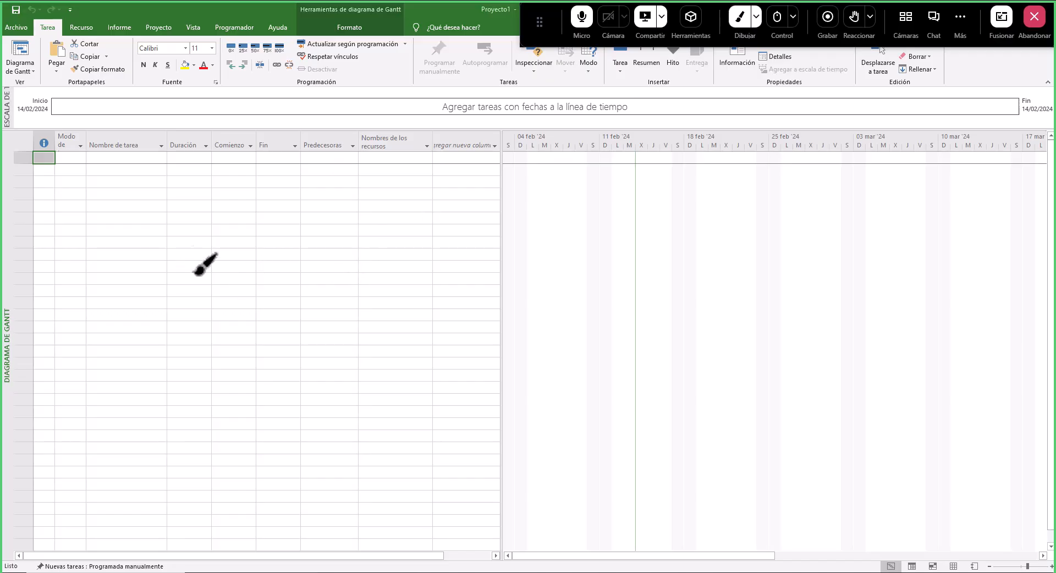
left_click_drag(243, 305, 253, 345)
mouse_move(269, 292)
left_mouse_down()
mouse_move(255, 344)
mouse_move(291, 285)
mouse_move(293, 339)
mouse_move(277, 340)
mouse_move(382, 359)
left_mouse_up()
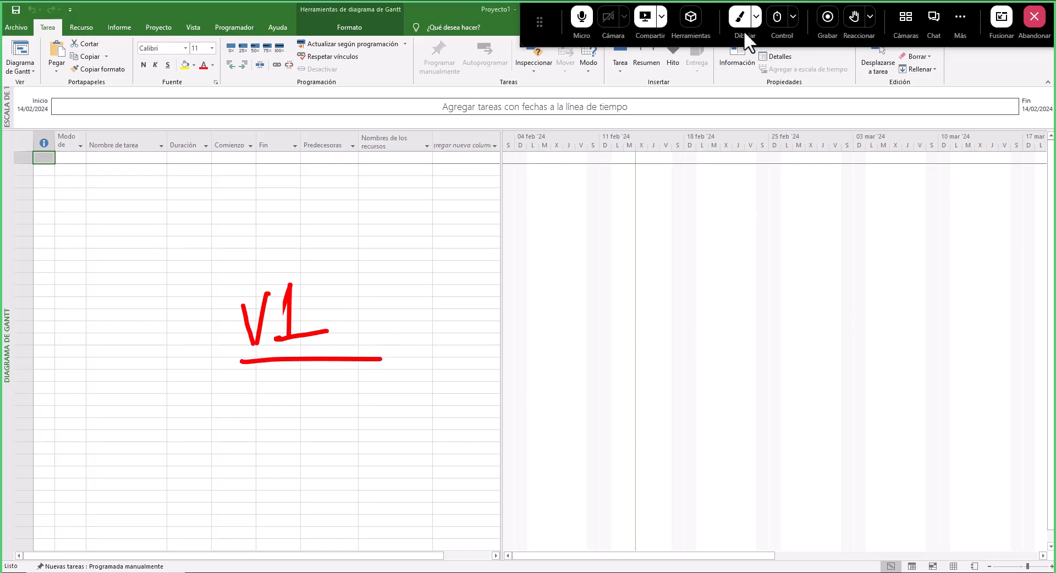
left_click(742, 19)
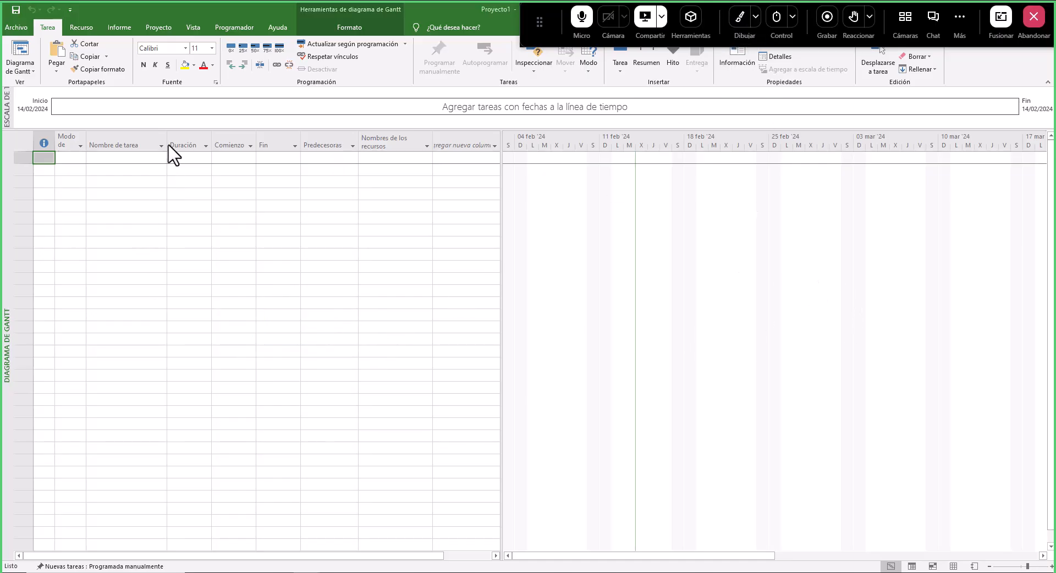
- Widen the Nombre de tarea column in the task table
left_click(117, 141)
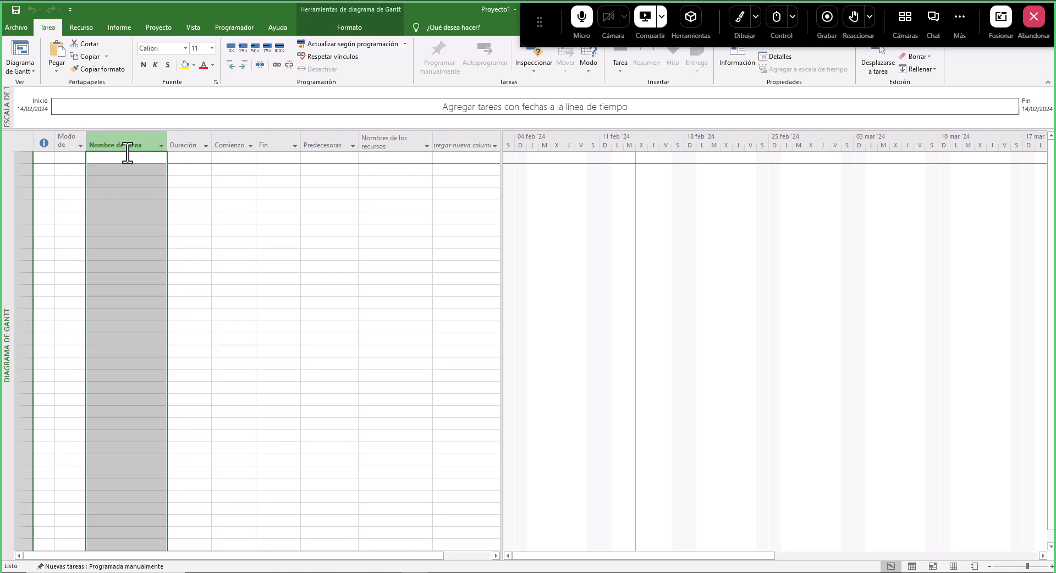
left_click_drag(167, 143, 293, 220)
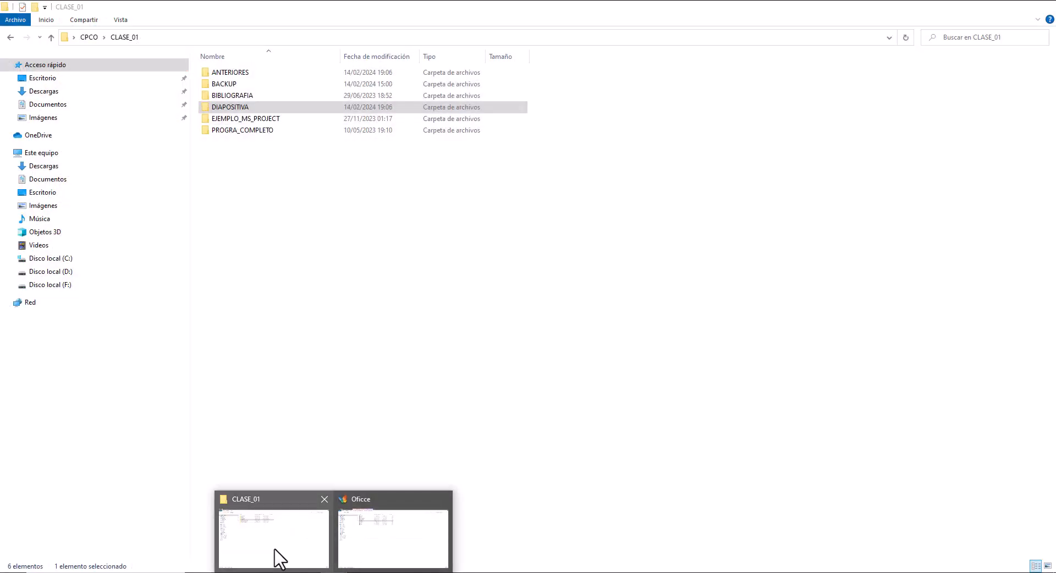
- Open the TAREA_PRESUPUESTO project file from the CLASE_01 ANTERIORES folder
left_click(276, 558)
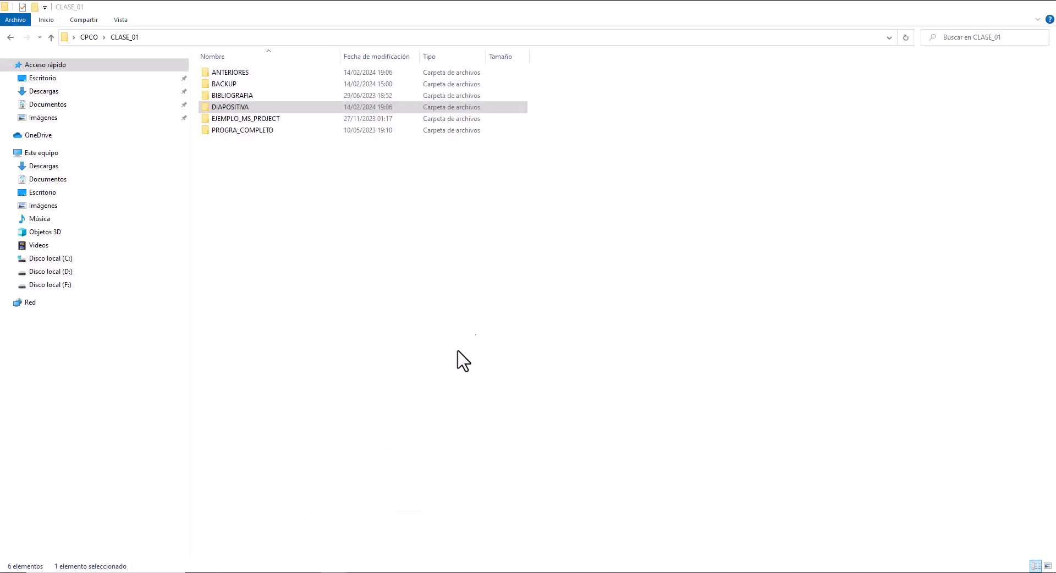
double_click(235, 131)
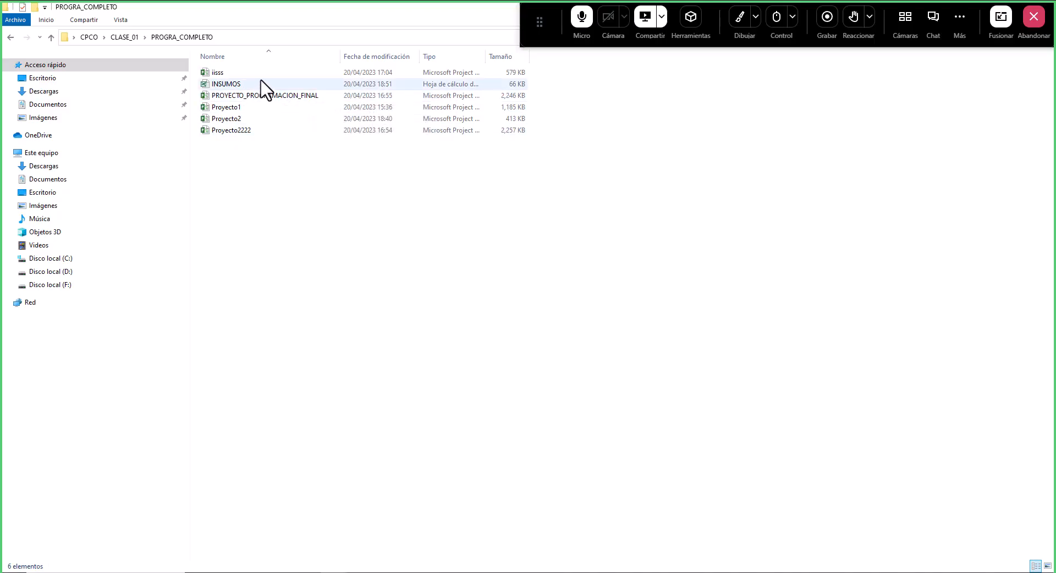
left_click(129, 38)
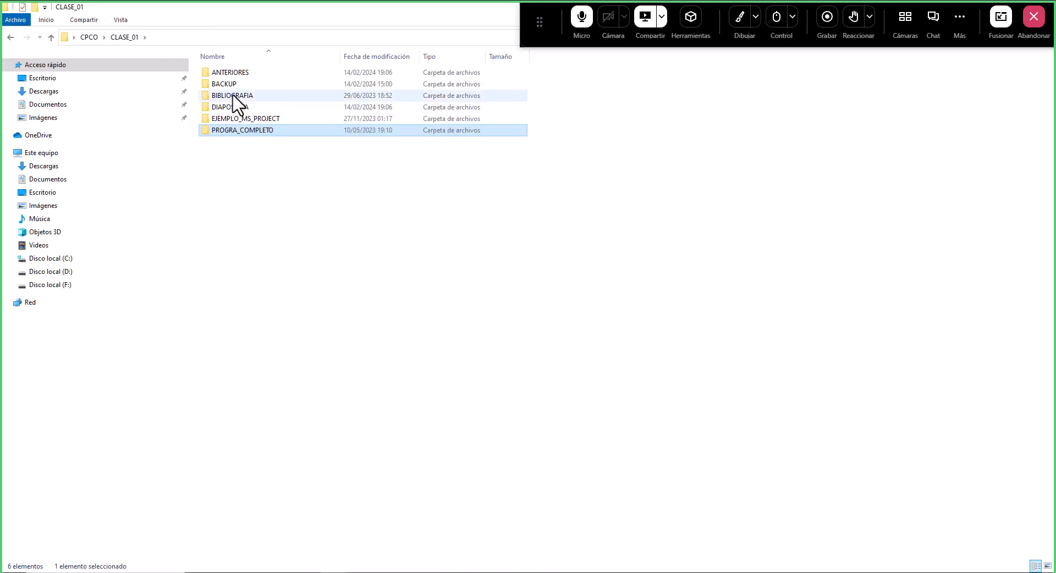
double_click(238, 76)
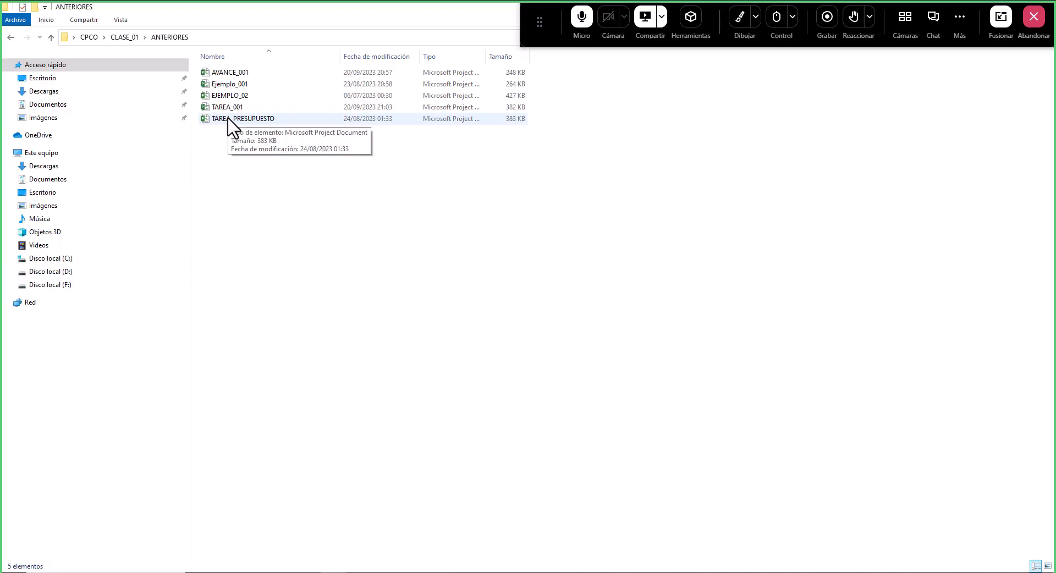
double_click(246, 119)
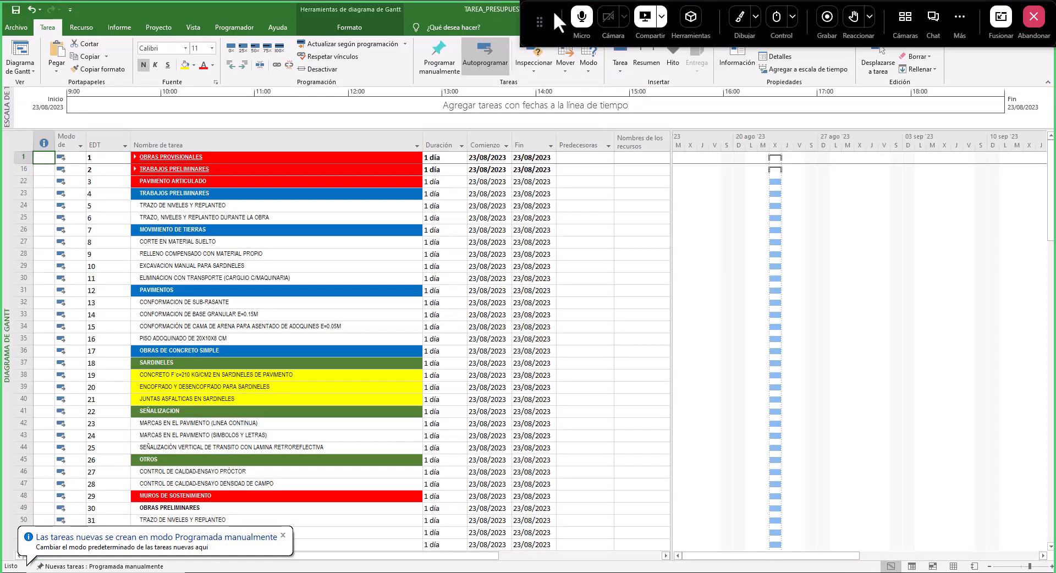
- Close Project without saving the changes to Proyecto1
left_click_drag(554, 11, 543, 54)
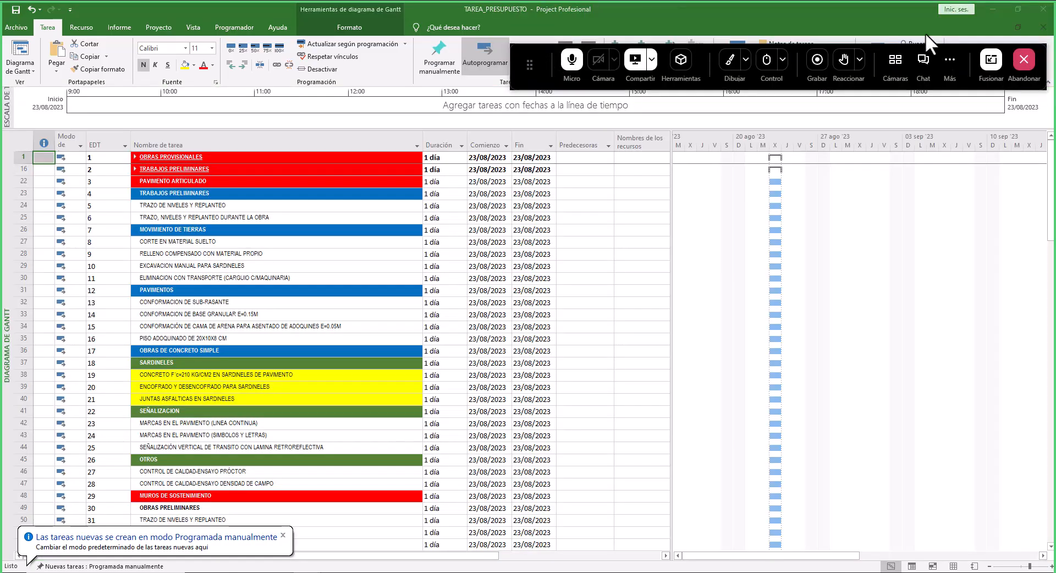
left_click(1043, 9)
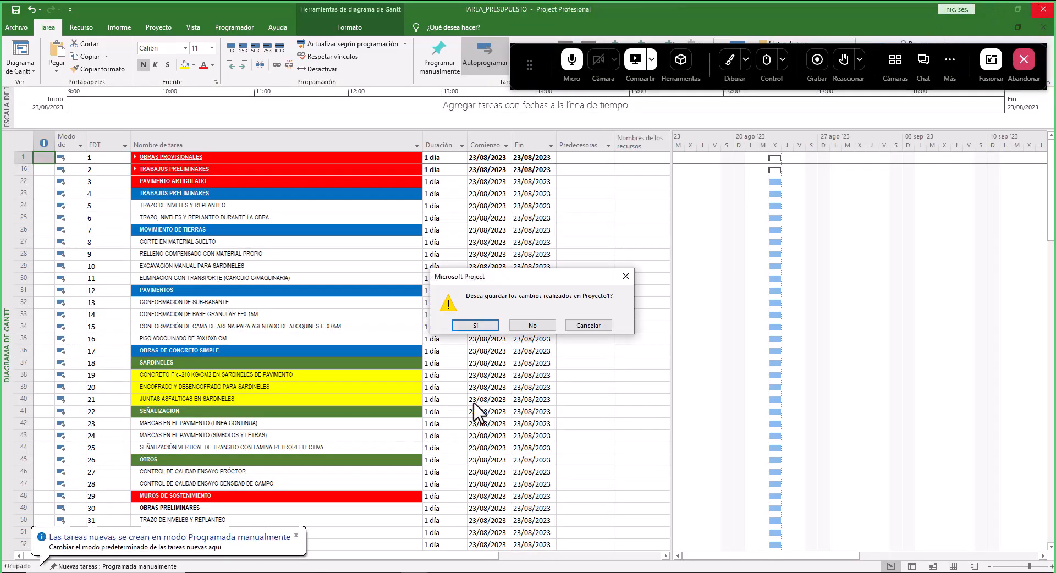
left_click(542, 331)
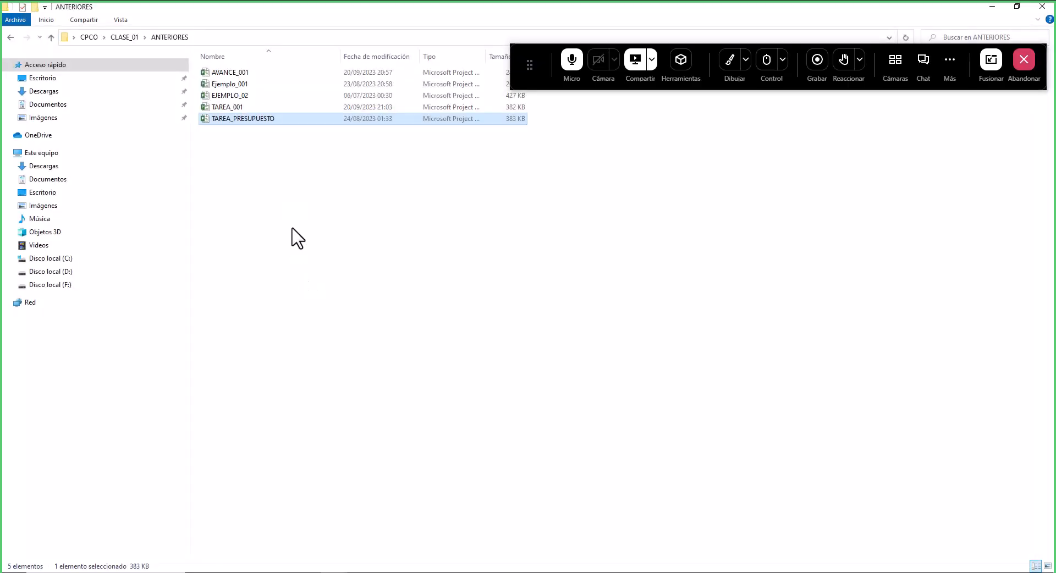
- Open the PRESUPUESTO_EXPEDIENTE_TECNICO workbook from the EJEMPLO_MS_PROJECT folder in CLASE_01
left_click(130, 38)
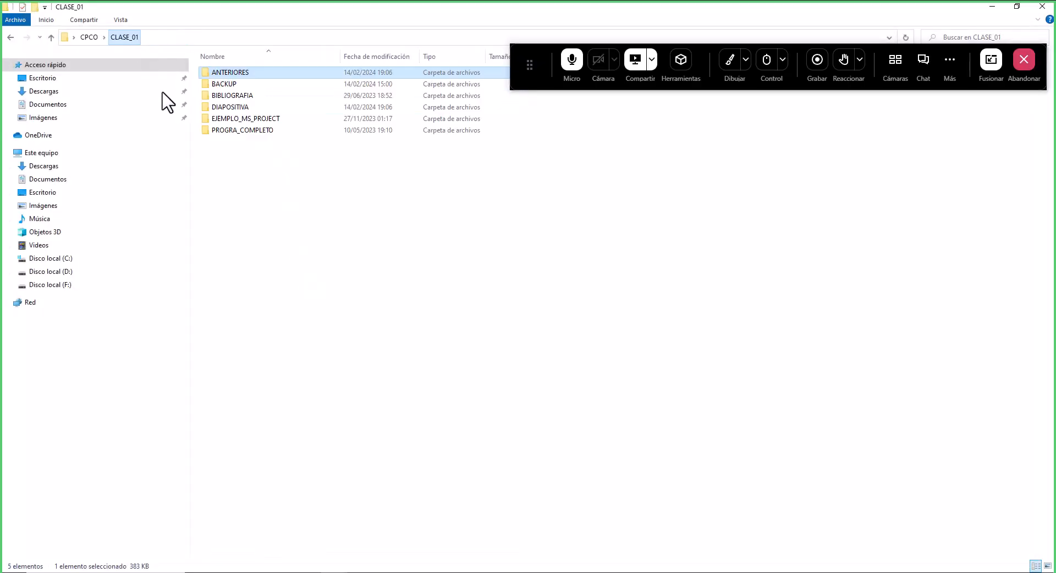
left_click(238, 121)
double_click(239, 121)
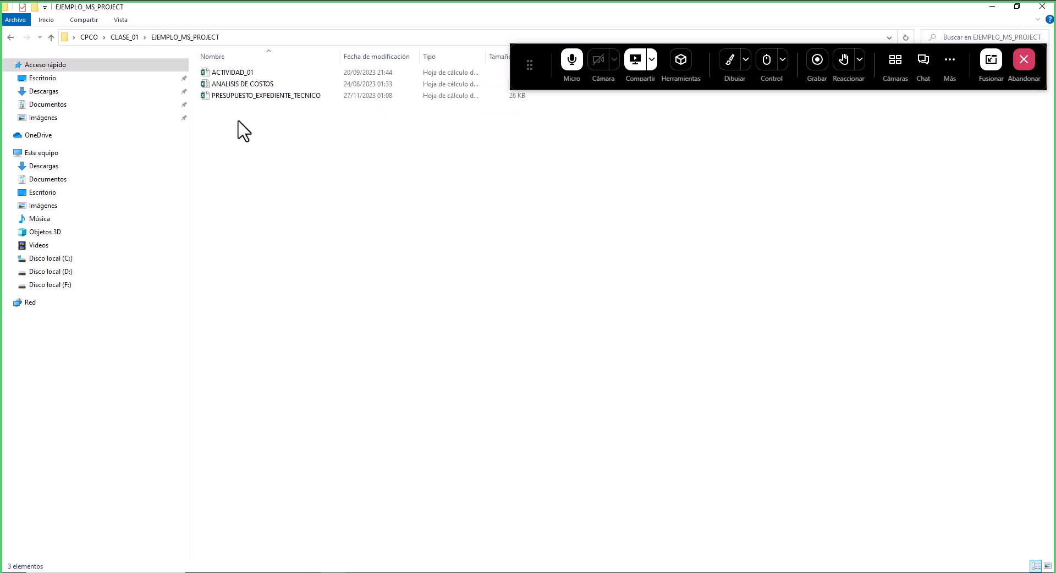
double_click(255, 97)
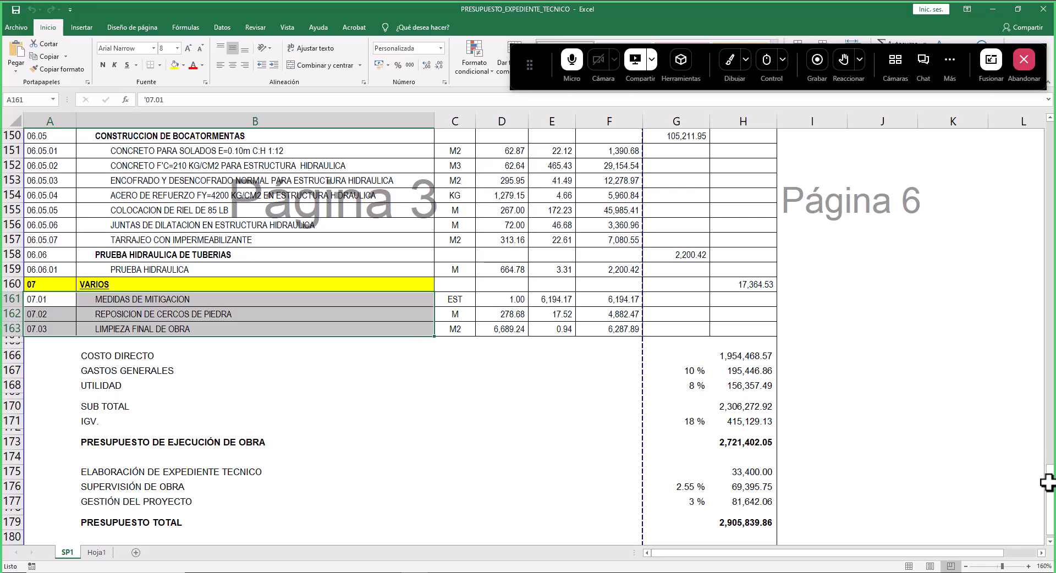
- Review the budget sheet's items, descriptions, units, quantities, prices and partial totals column by column
scroll(419, 290, "up", 8)
left_click(418, 290)
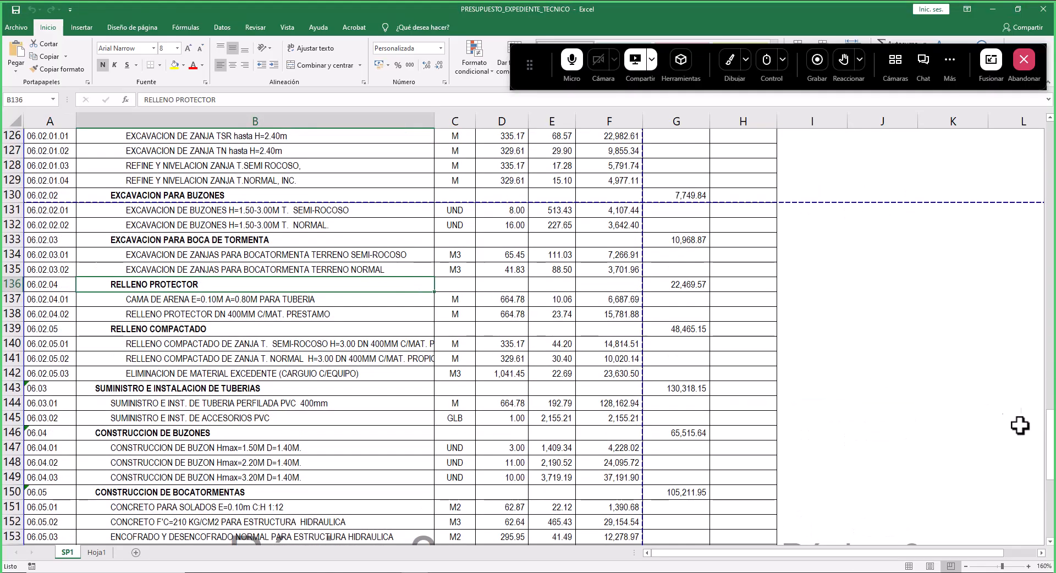
left_click_drag(1050, 440, 1023, 115)
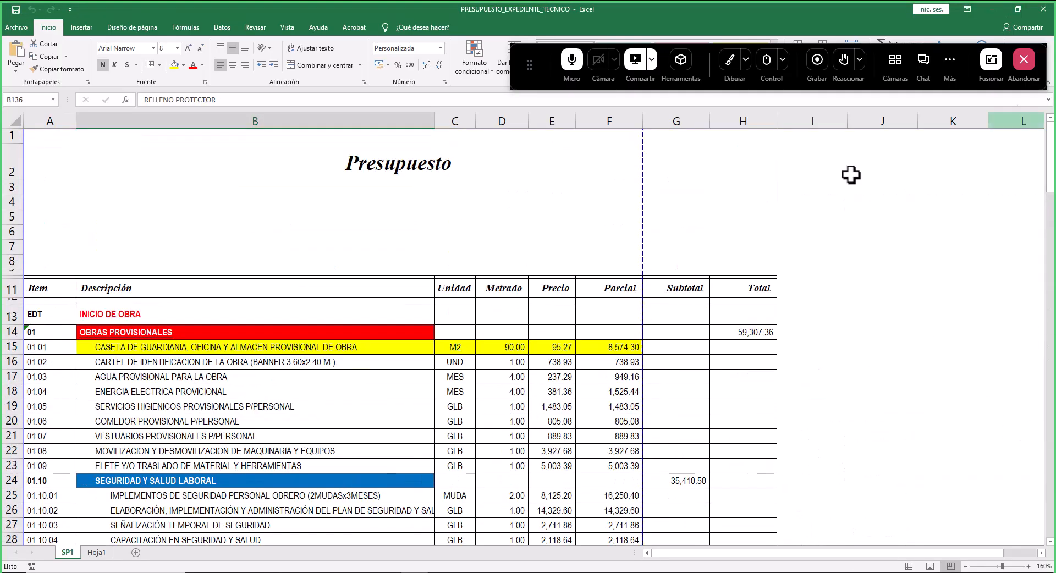
scroll(212, 259, "down", 2)
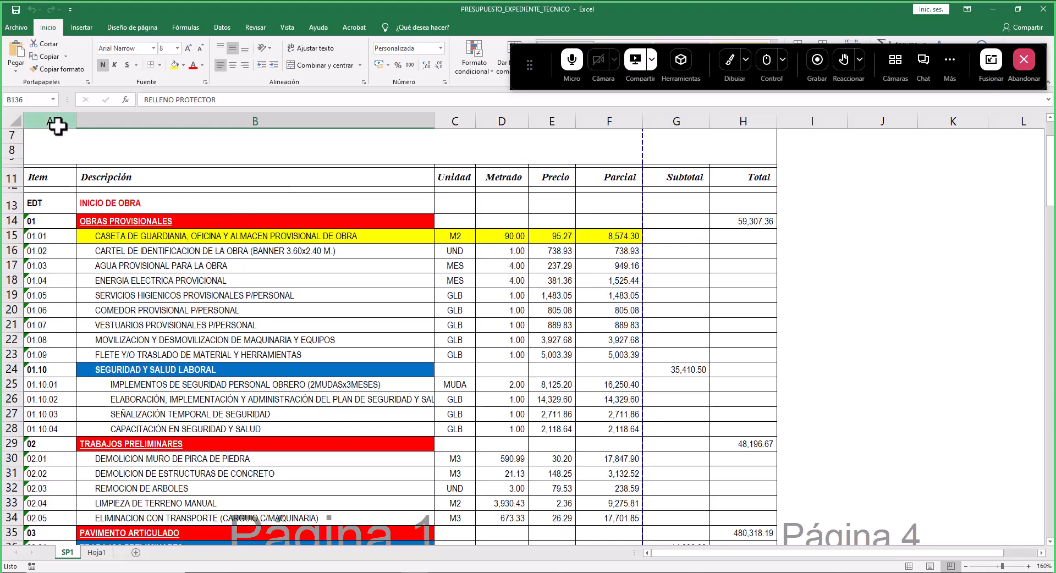
left_click(59, 123)
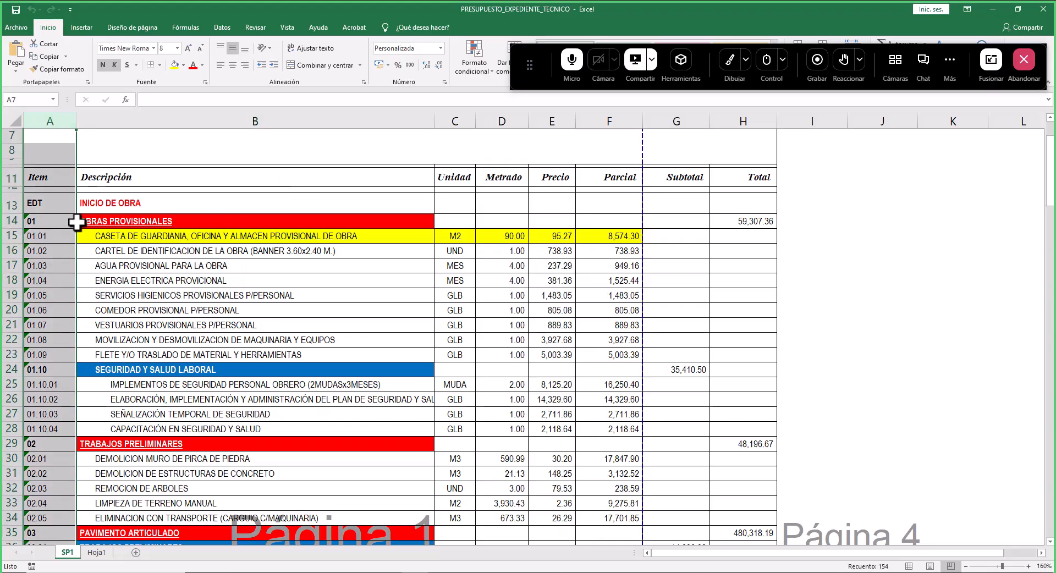
left_click(278, 121)
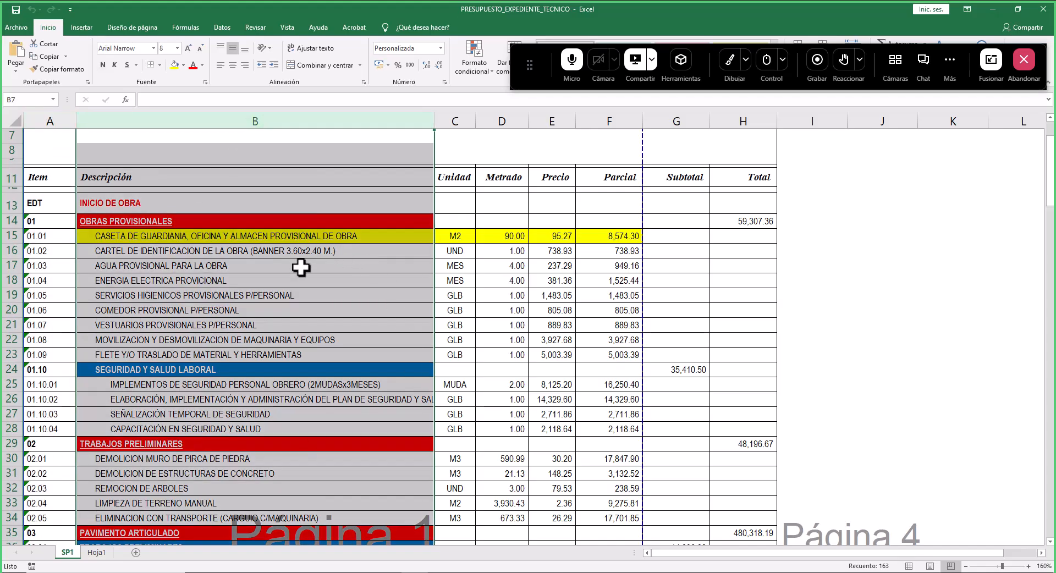
left_click(460, 122)
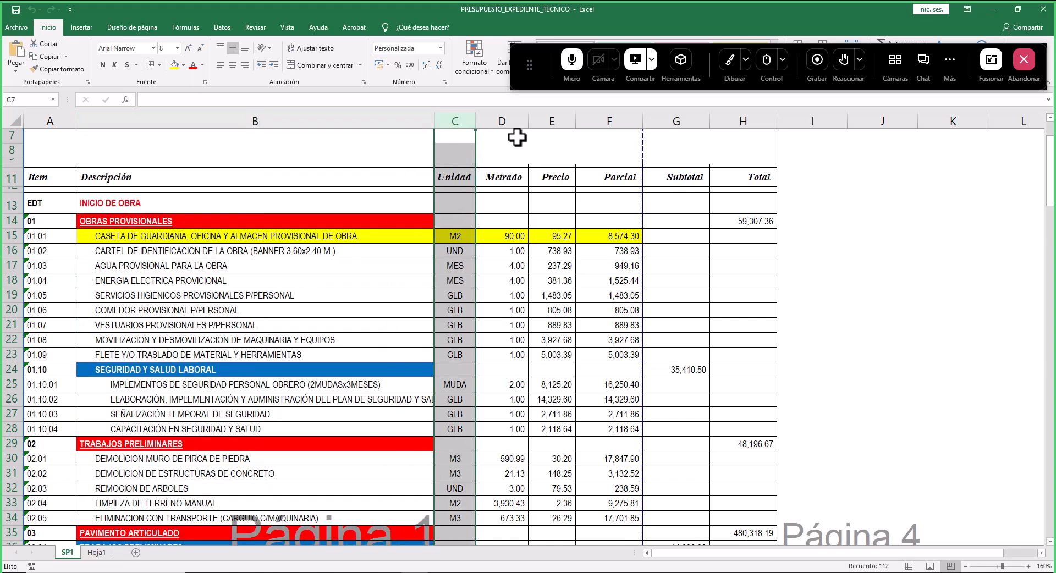
left_click(506, 119)
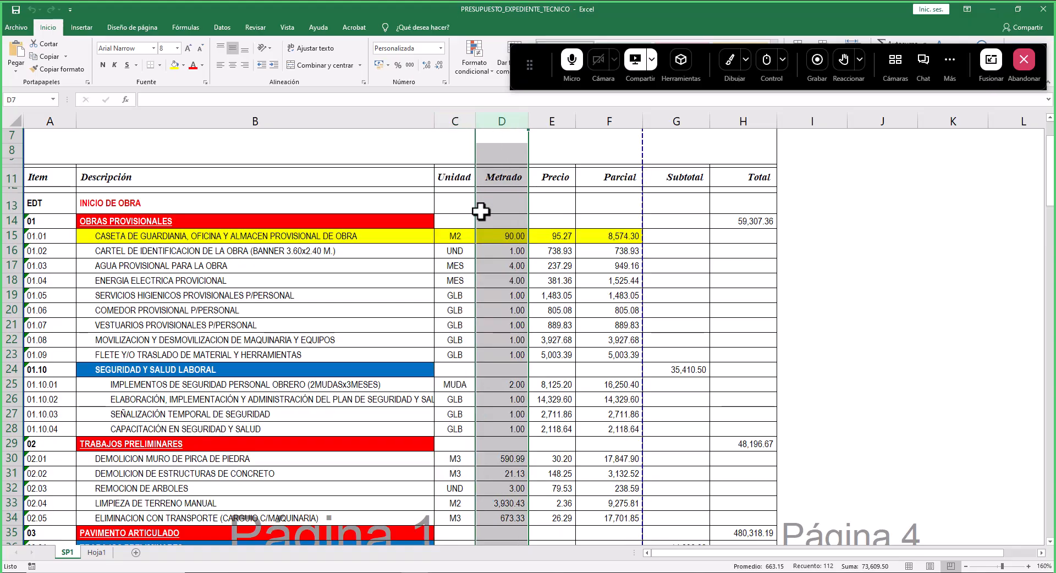
left_click(557, 122)
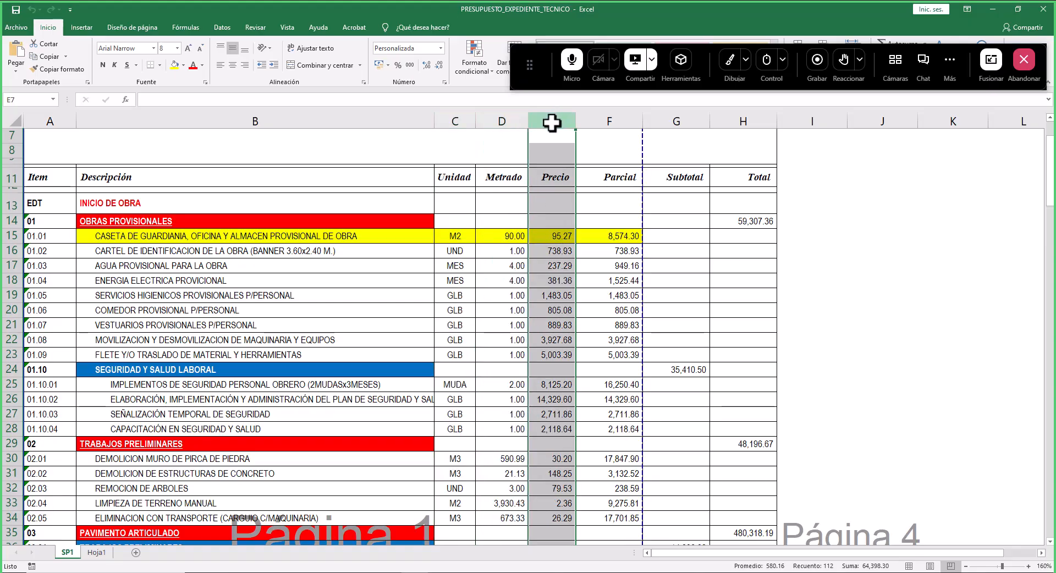
left_click(607, 121)
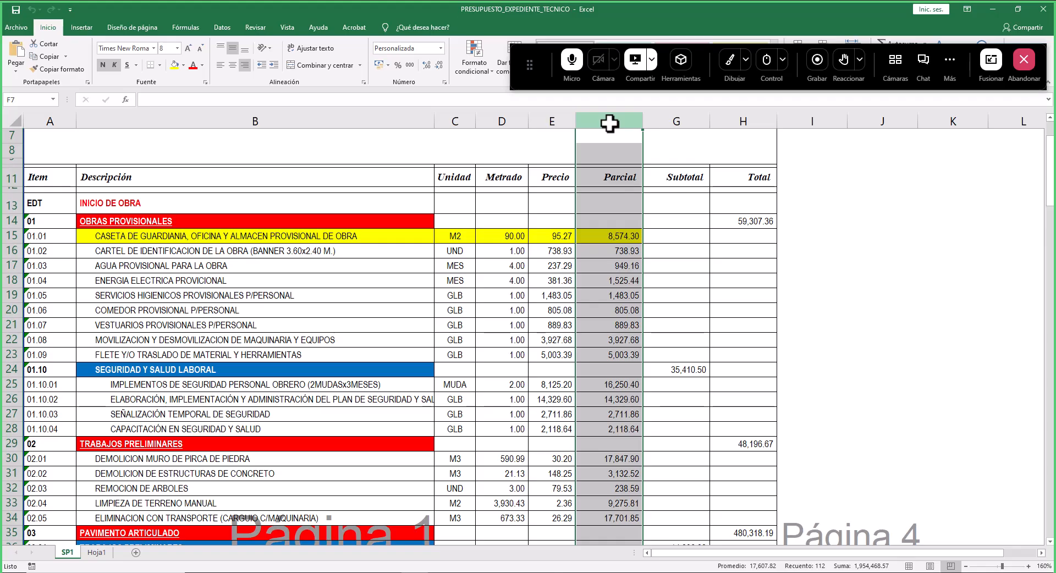
left_click(247, 280)
left_click(553, 281)
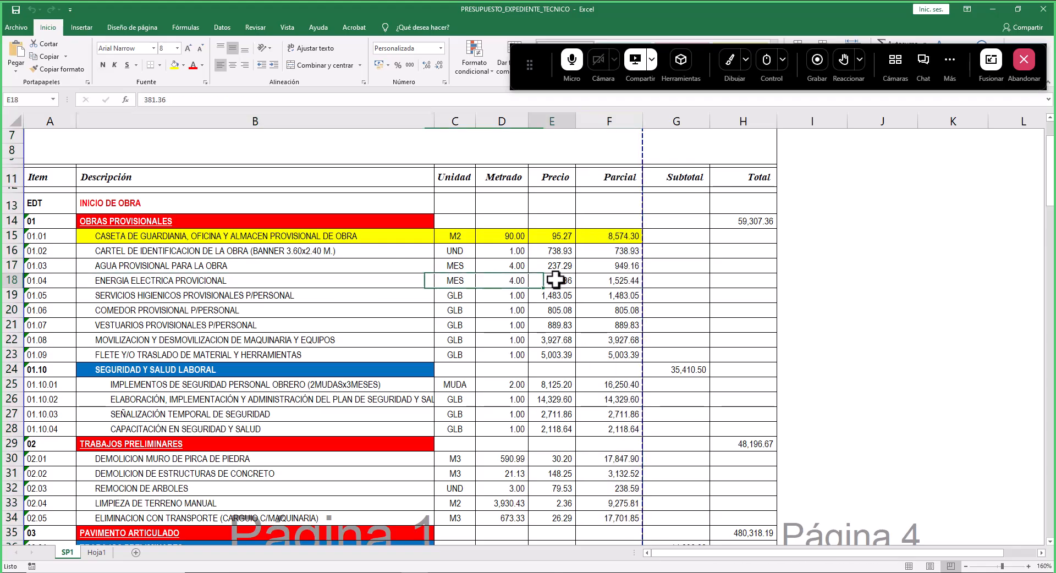
left_click(176, 281)
left_click(141, 122)
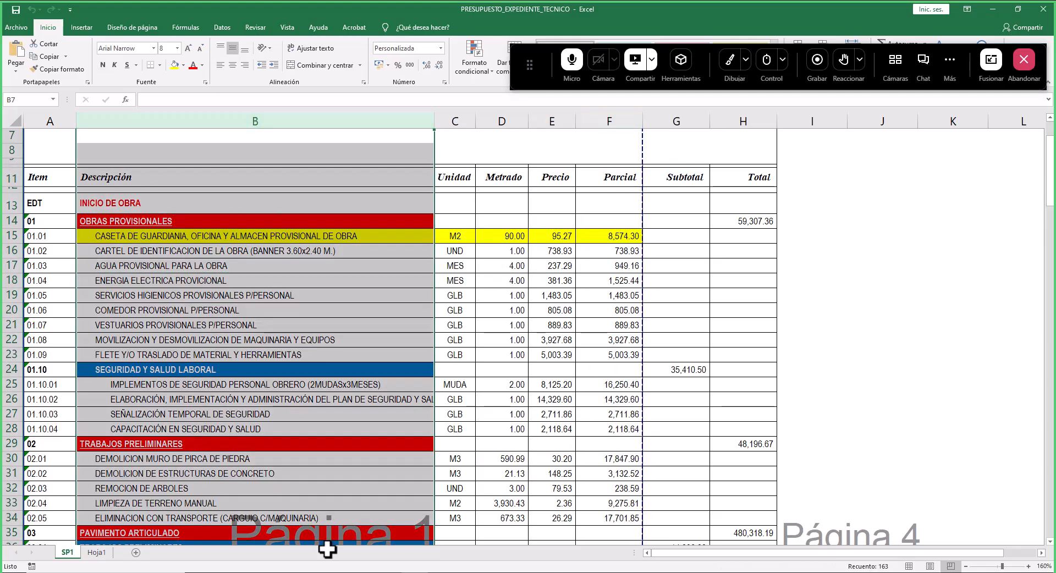
- Launch Project from the Oficce folder and create a new blank project
left_click(365, 572)
left_click(364, 572)
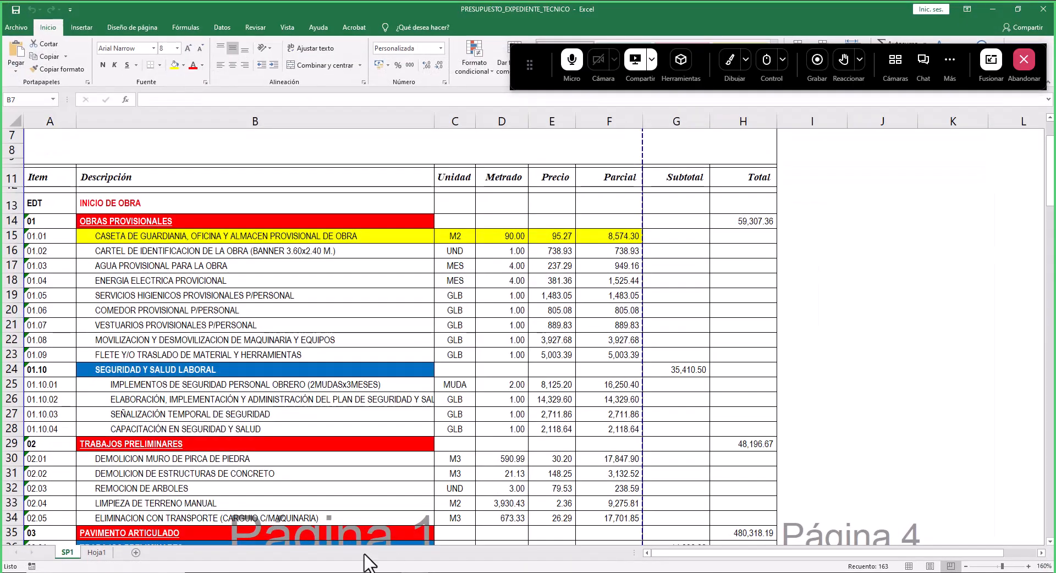
left_click(364, 572)
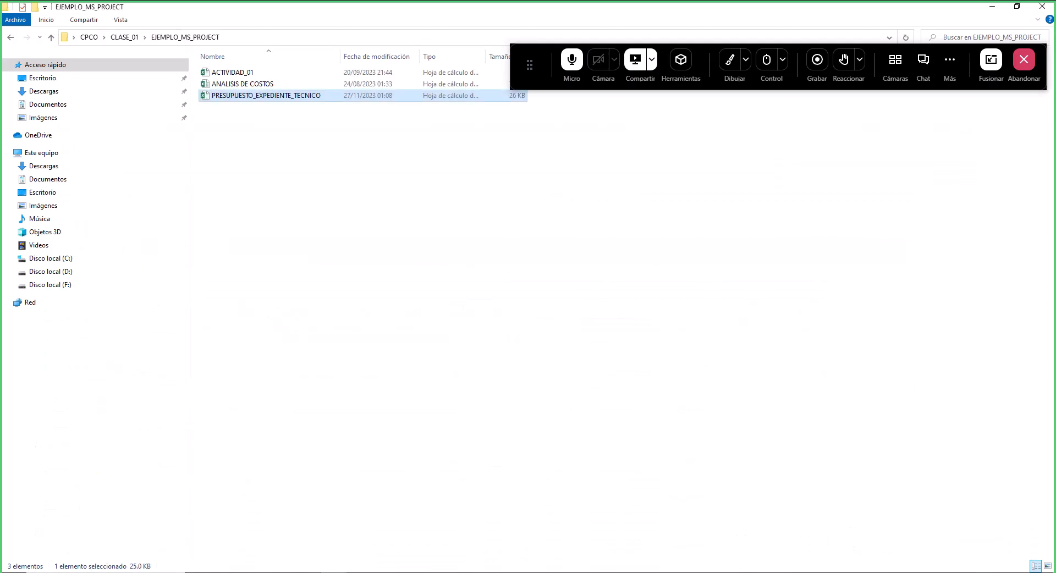
left_click(334, 572)
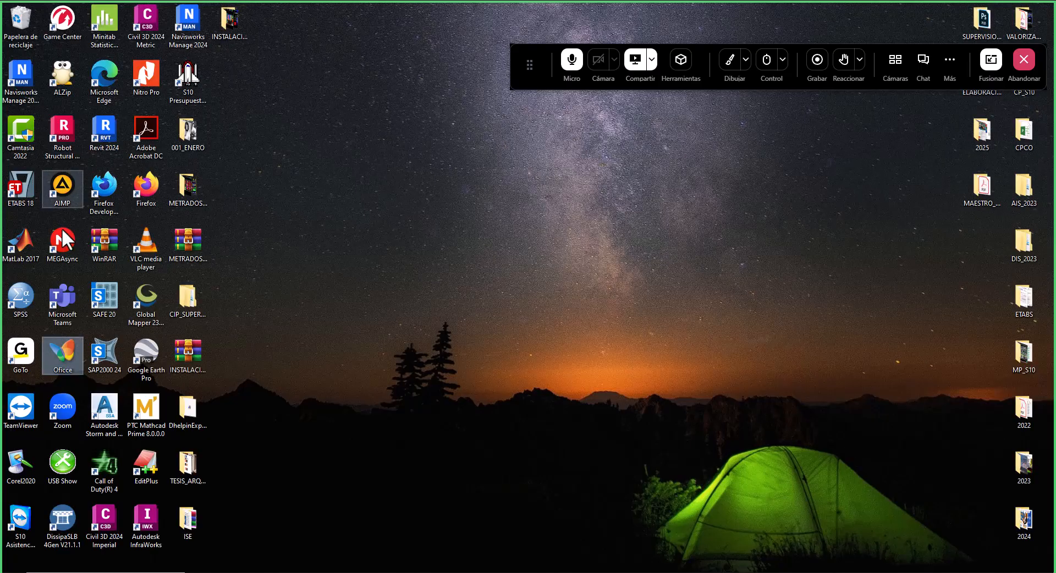
double_click(73, 354)
left_click(307, 195)
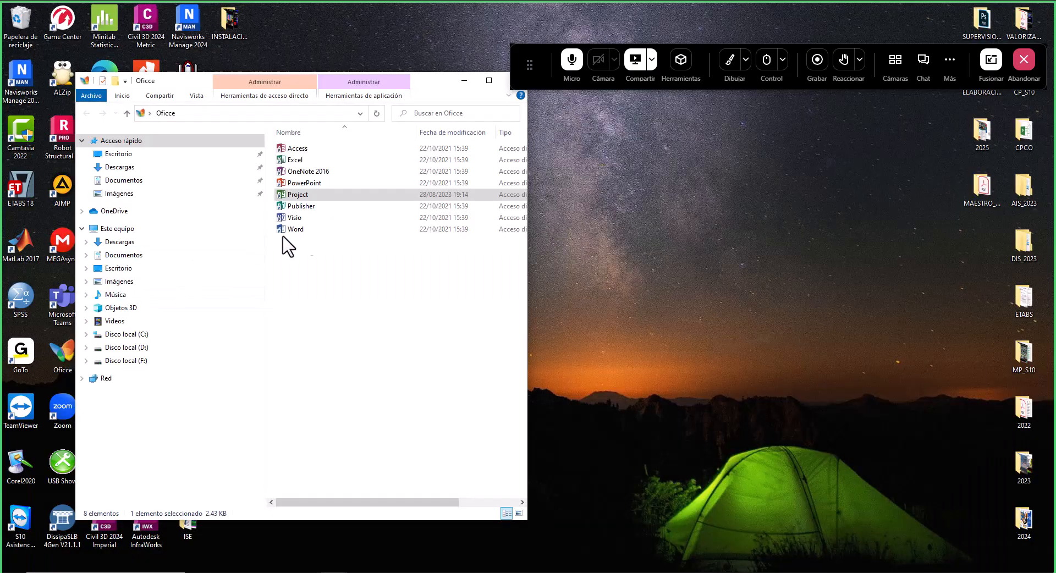
double_click(304, 196)
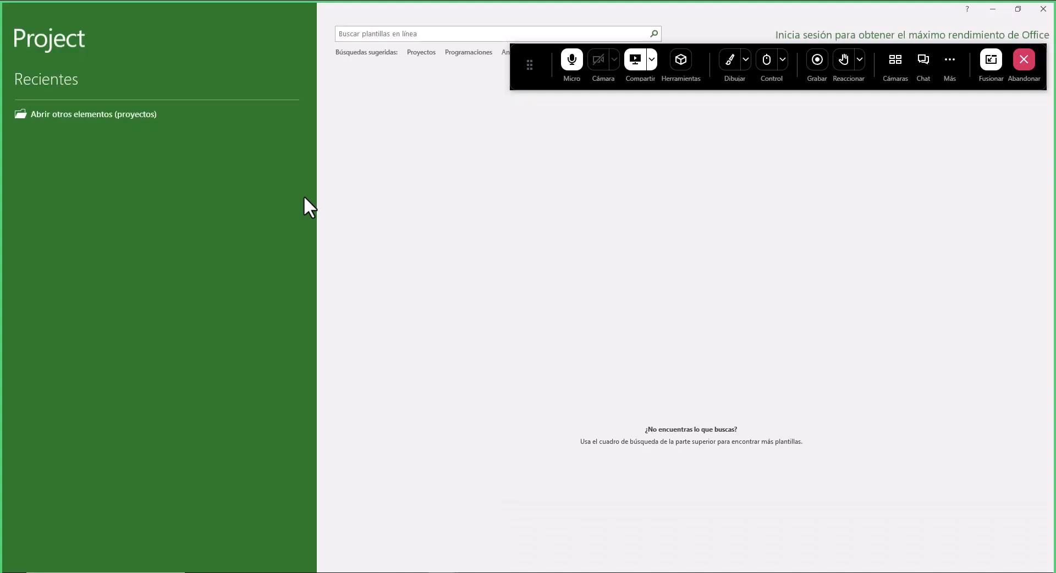
left_click(385, 106)
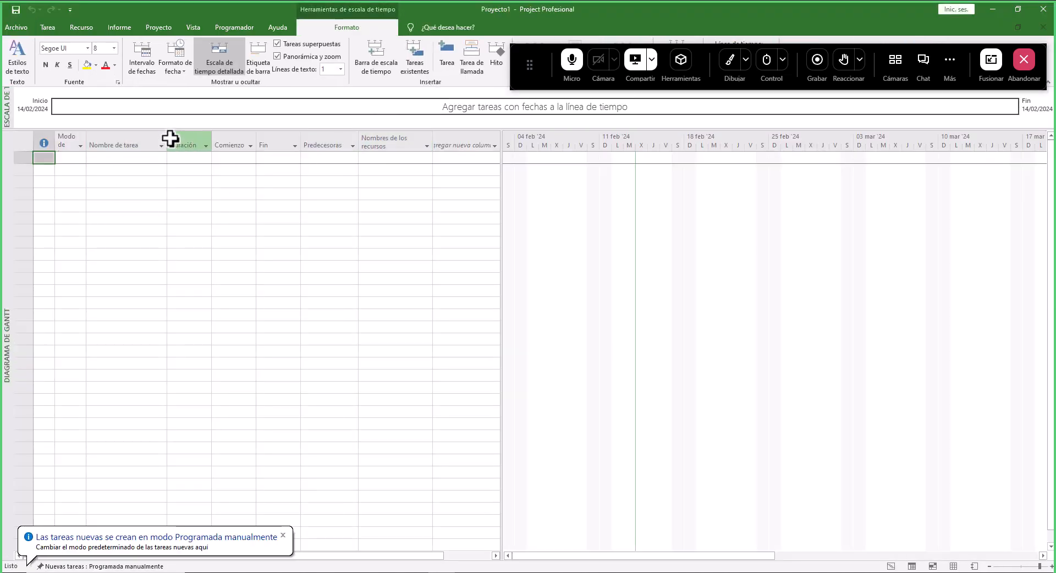
- Widen the Nombre de tarea column and select it
left_click_drag(167, 139, 295, 139)
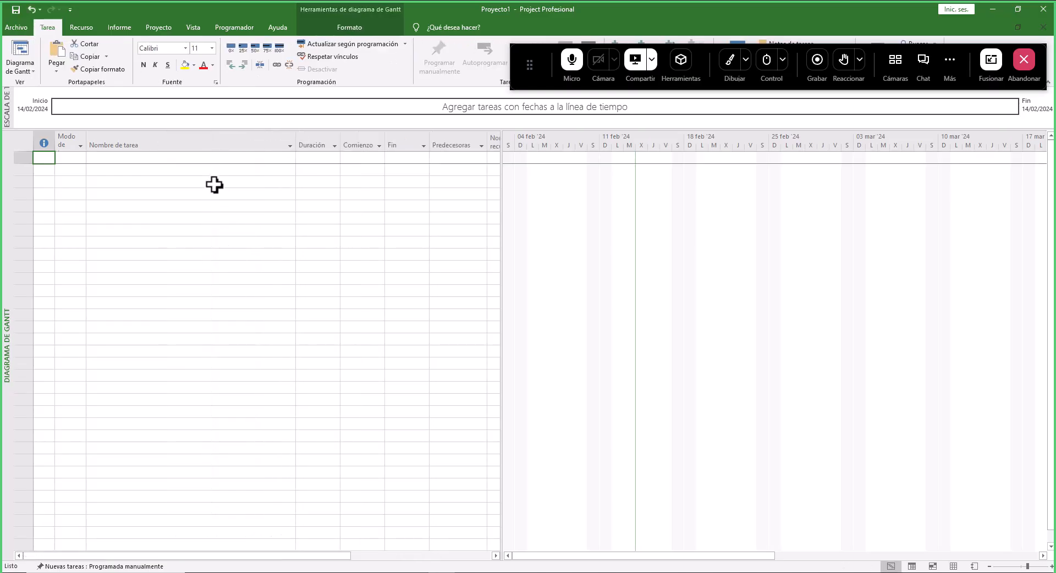
left_click(198, 144)
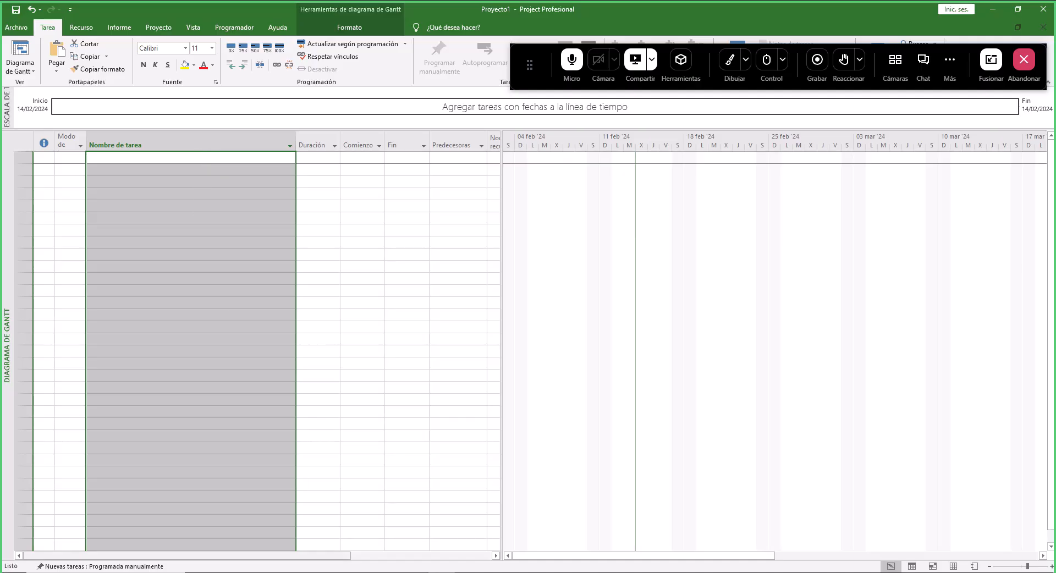
- Switch back to the budget workbook and open its Hoja1 sheet
mouse_move(415, 572)
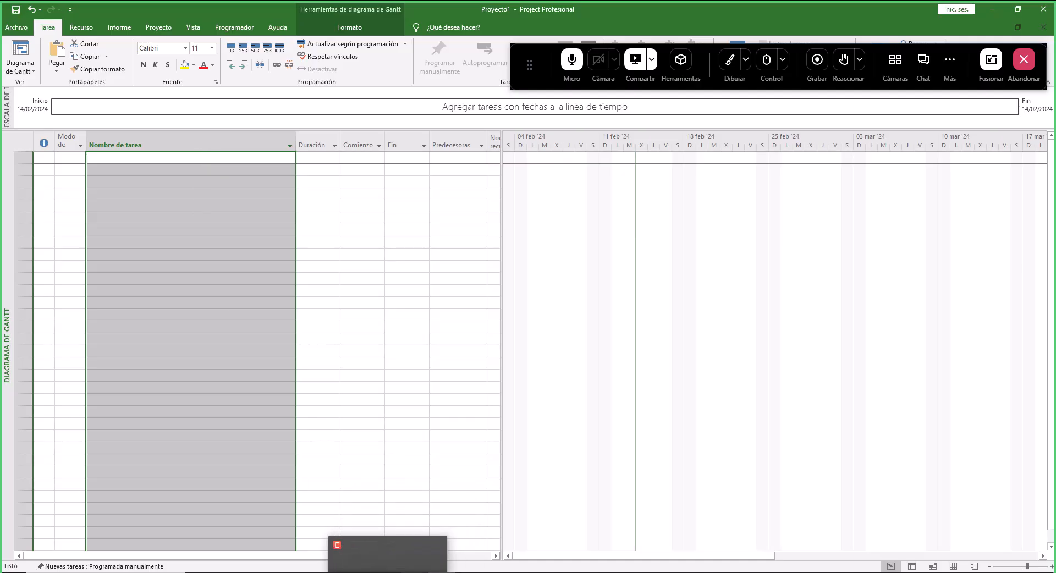
mouse_move(361, 572)
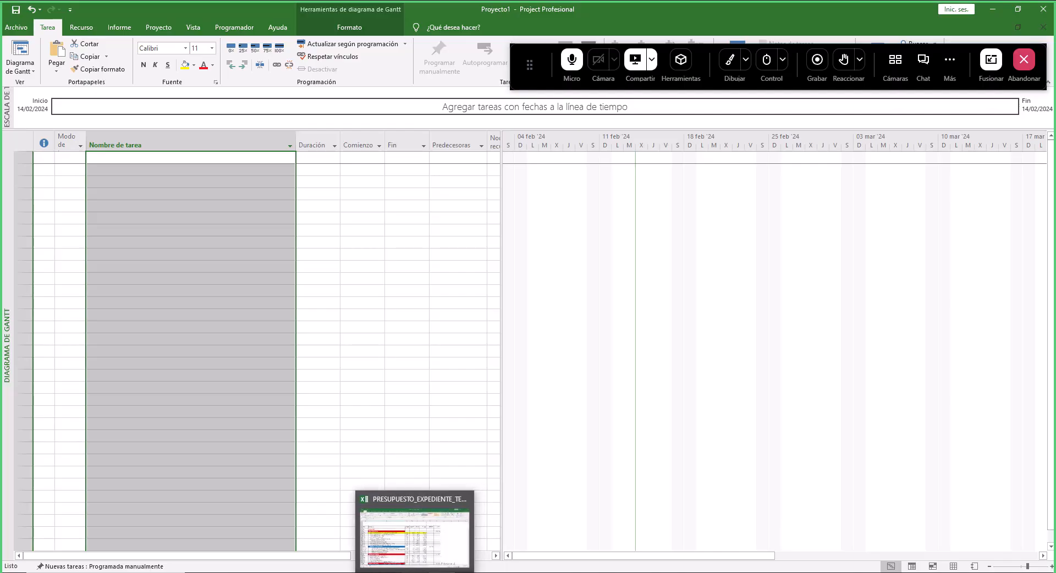
left_click(442, 528)
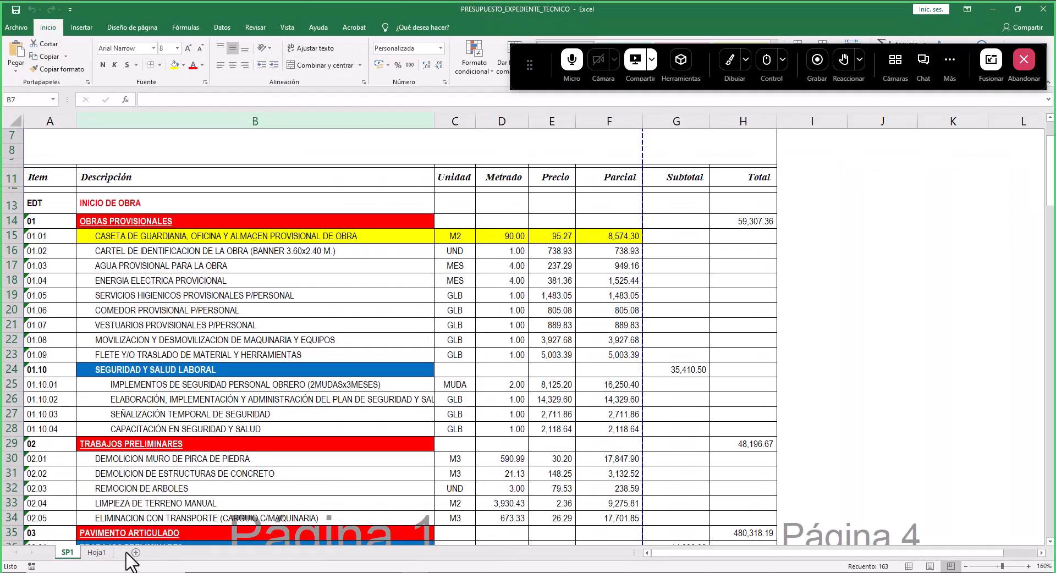
left_click(98, 553)
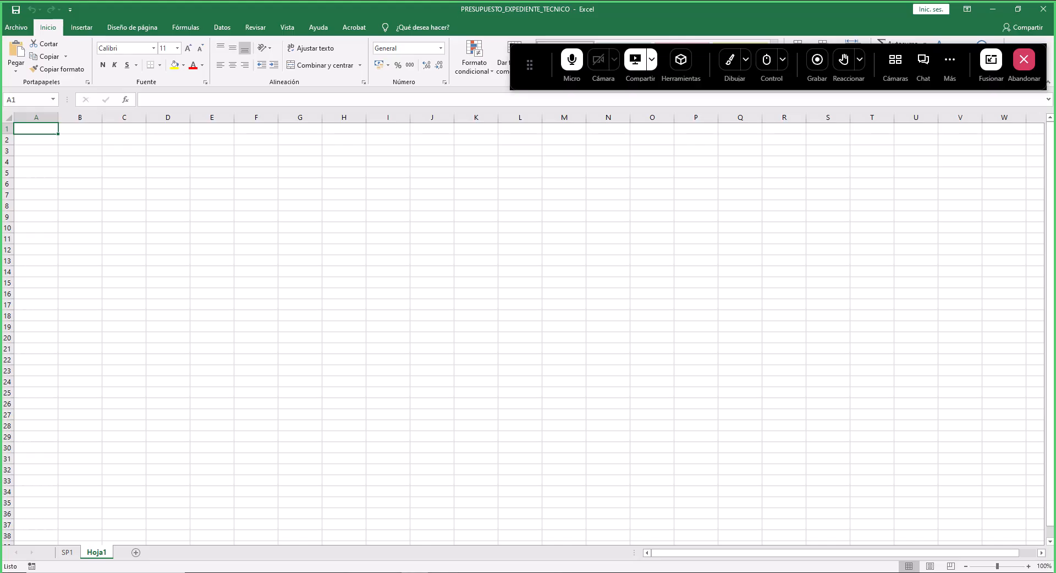
- Review the PRACTICA MS-PROJECT 01 slide's task table with its module, phases and tasks in the presentation
key("alt+Tab")
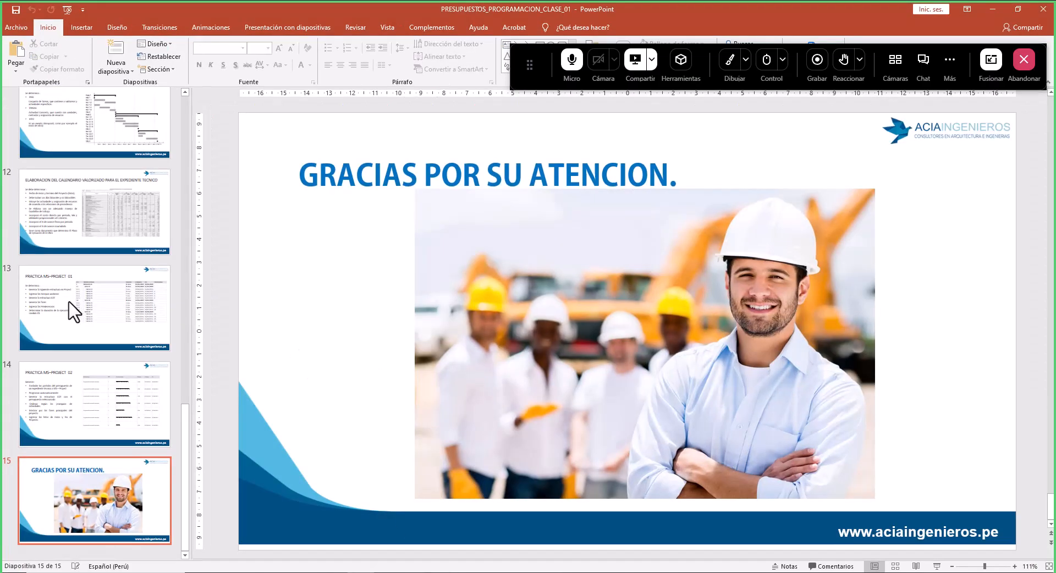
left_click(114, 146)
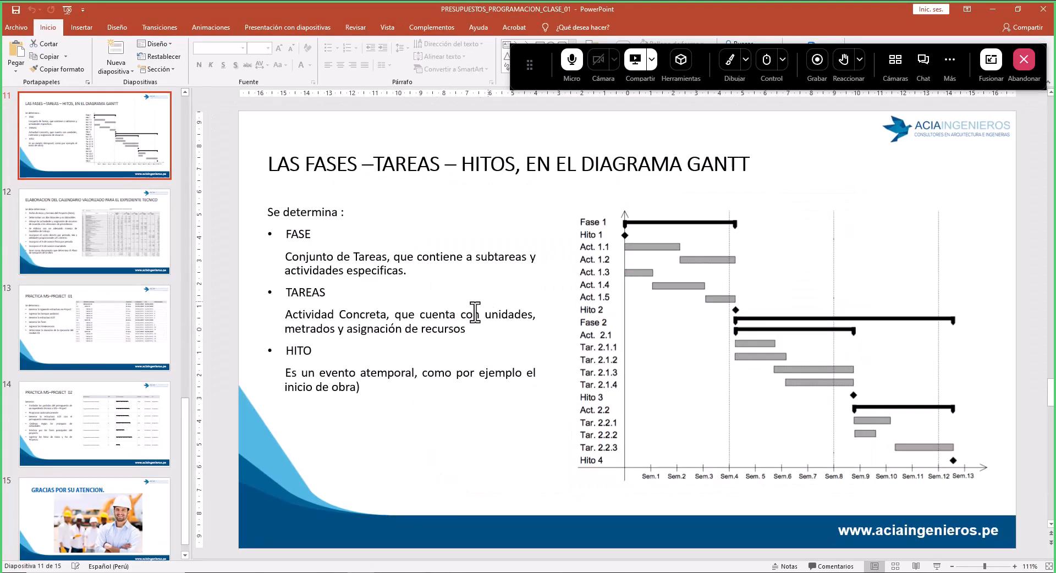
left_click(119, 332)
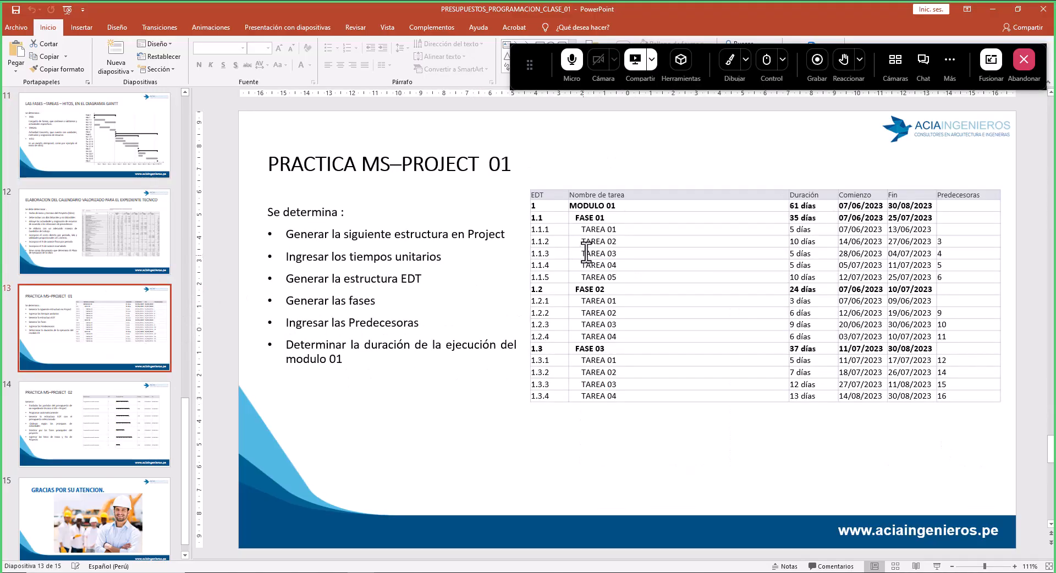
left_click_drag(623, 207, 571, 208)
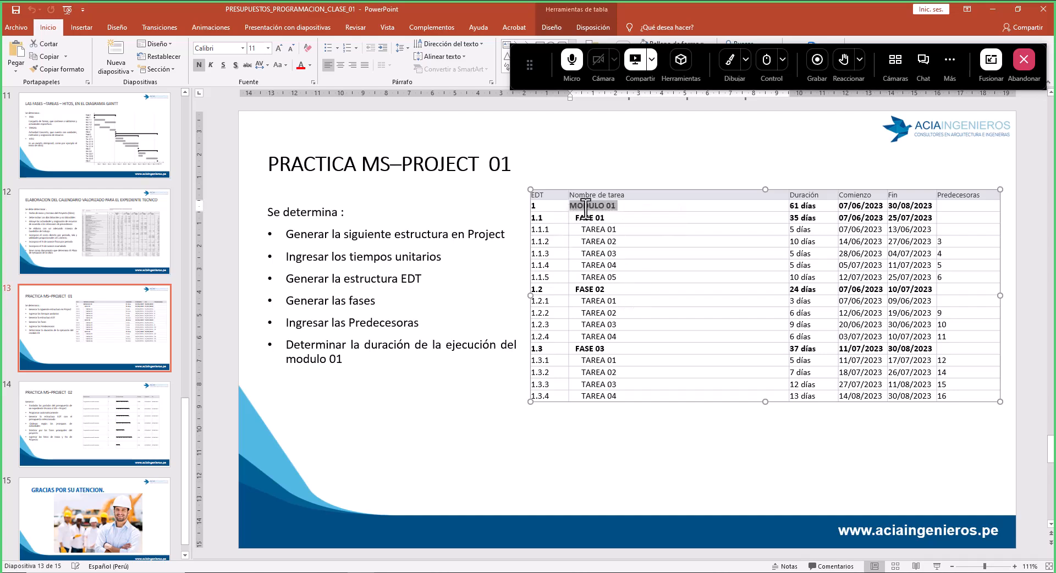
left_click_drag(579, 220, 584, 291)
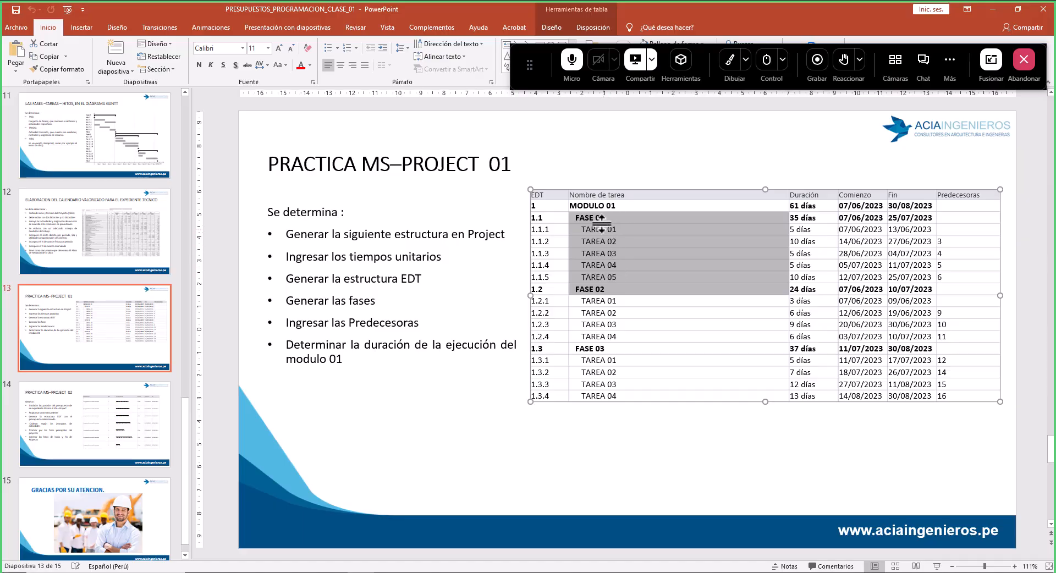
left_click(606, 266)
left_click_drag(619, 277, 593, 230)
left_click(602, 301)
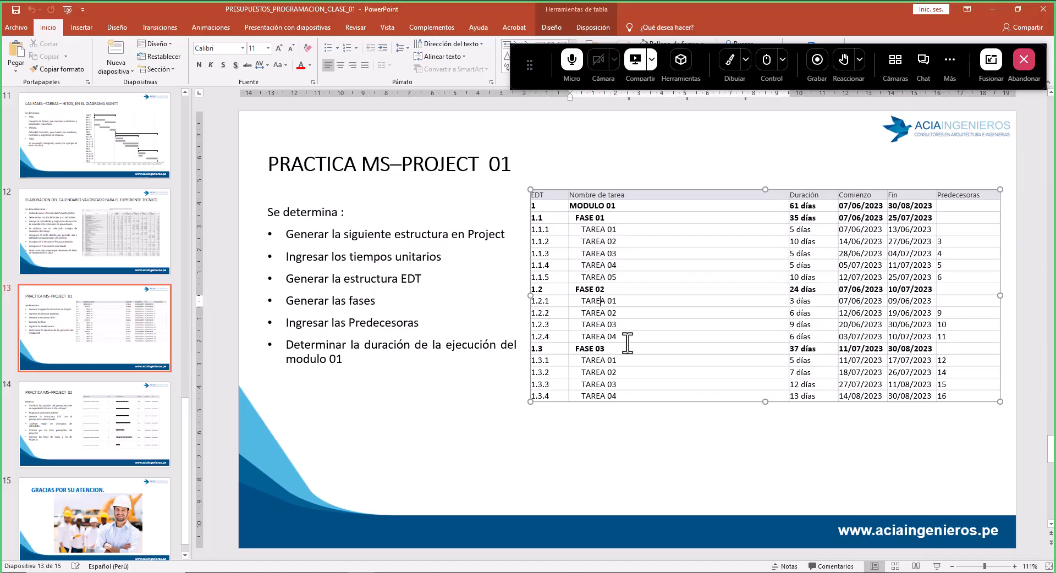
left_click_drag(594, 299, 608, 338)
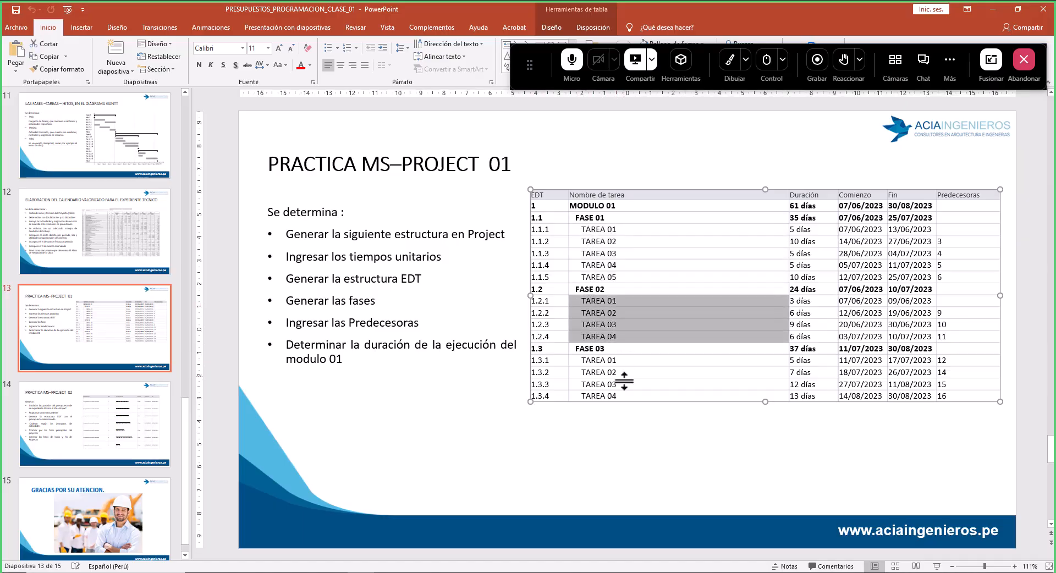
left_click(626, 385)
left_click_drag(630, 396, 589, 361)
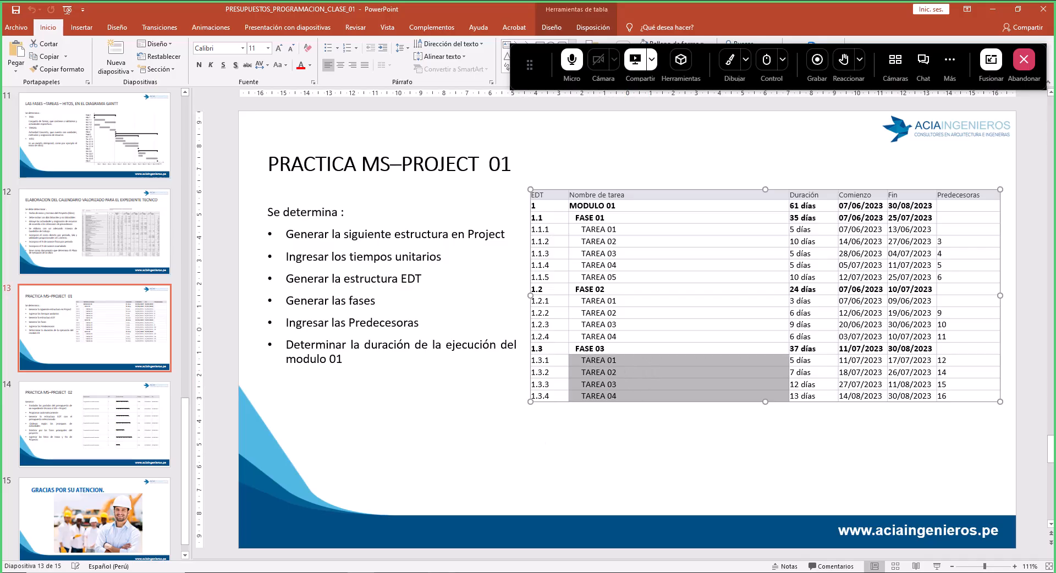
- Return to Project and enter MODULO 01 as the first task name
key("alt+Tab")
left_click(189, 157)
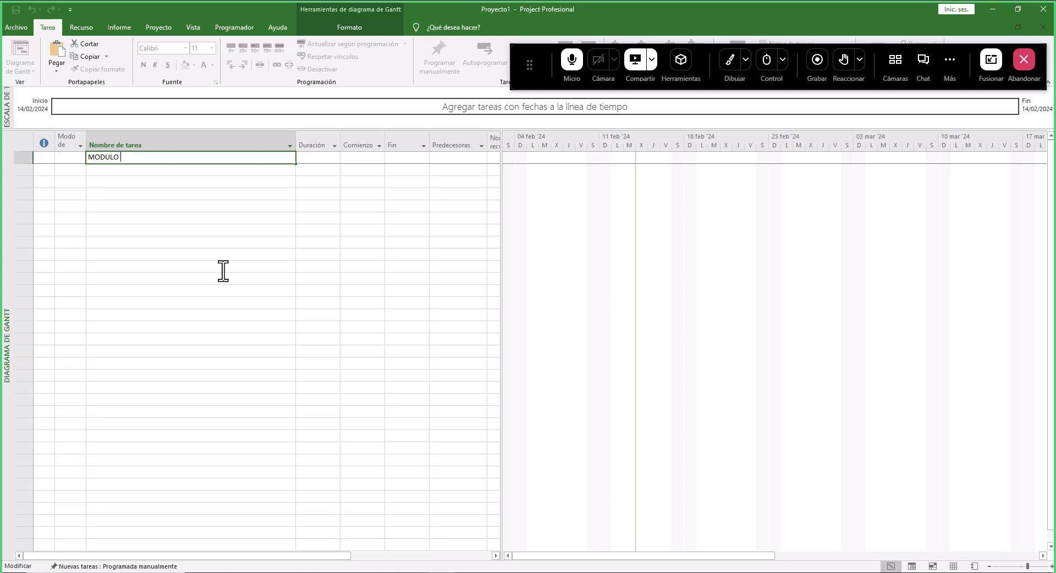
key("Return")
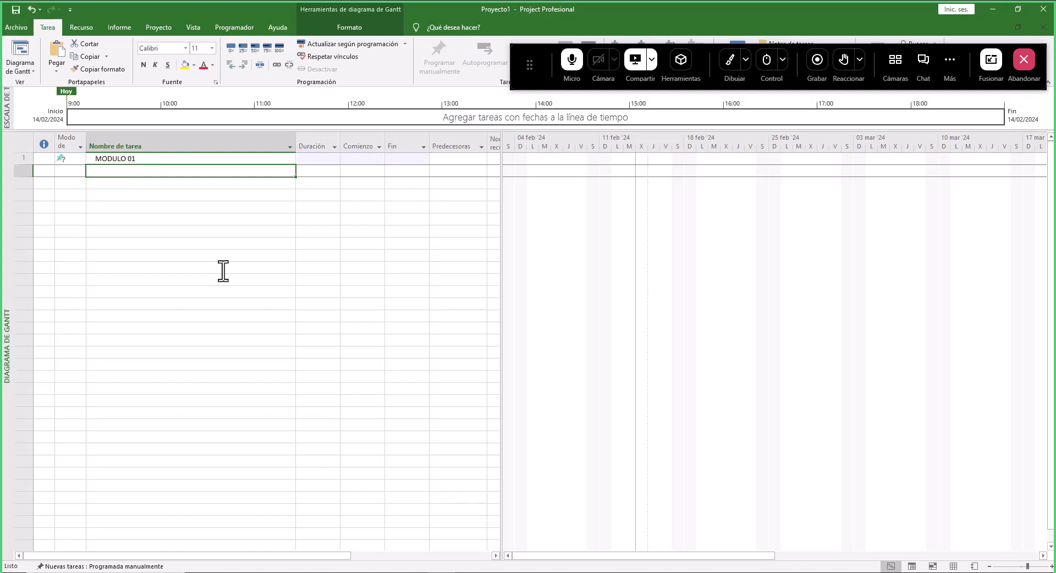
left_click_drag(530, 70, 550, 516)
left_click(739, 522)
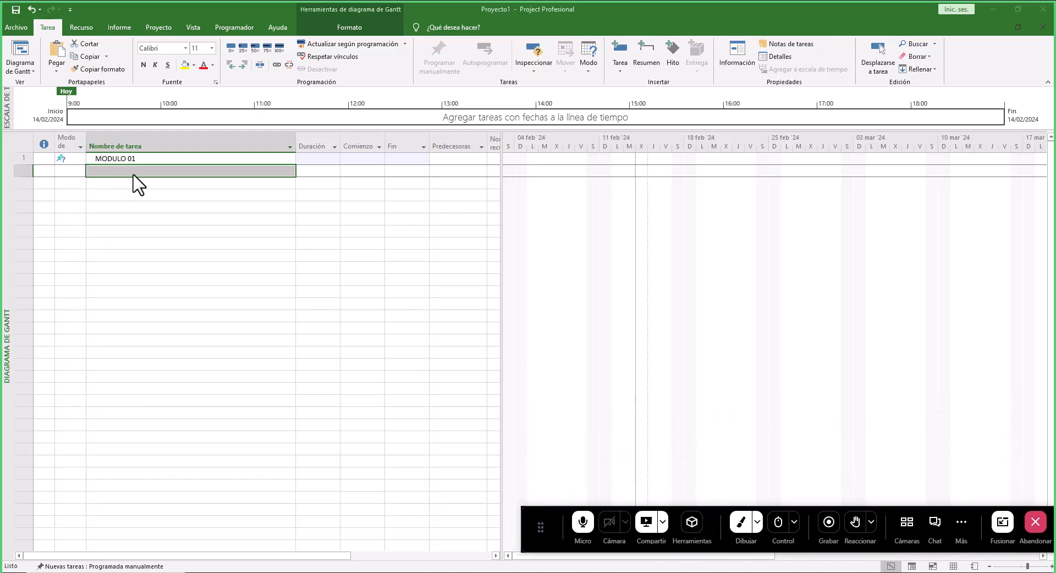
left_click_drag(88, 169, 196, 169)
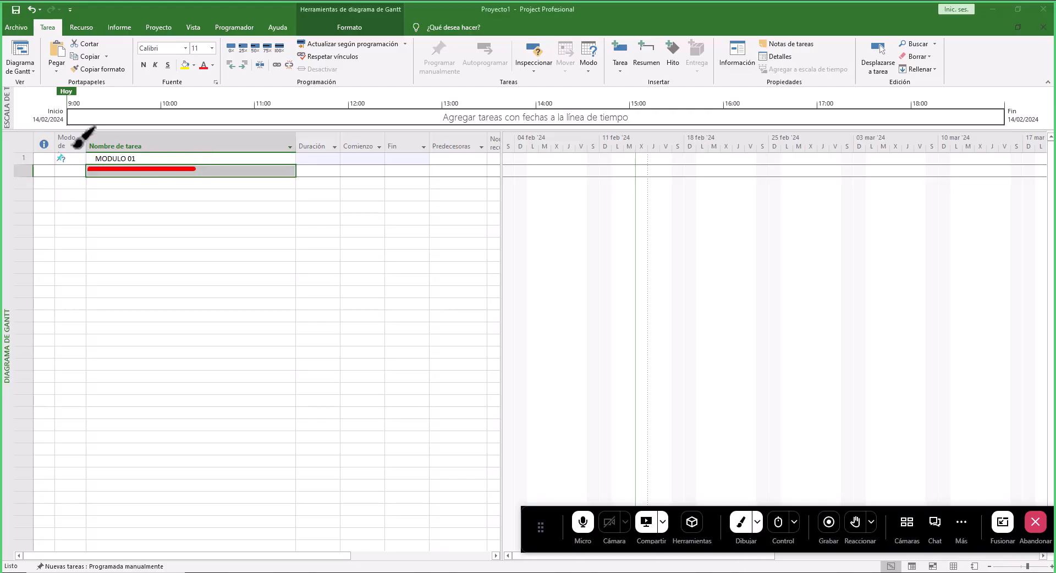
mouse_move(77, 146)
left_mouse_down()
mouse_move(52, 147)
mouse_move(49, 164)
mouse_move(84, 172)
mouse_move(84, 146)
left_mouse_up()
left_click_drag(231, 288, 314, 358)
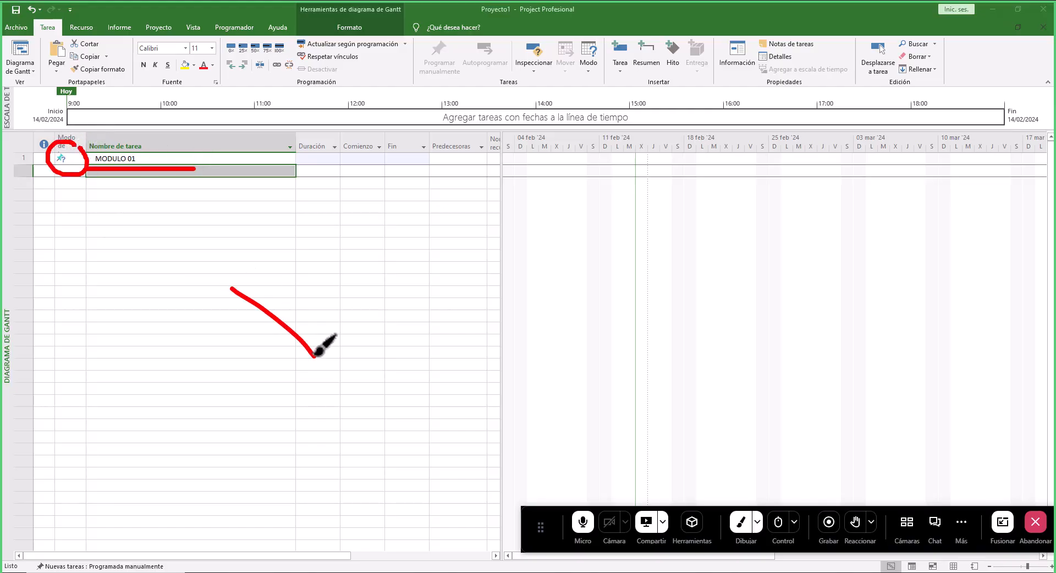
mouse_move(237, 285)
left_mouse_down()
mouse_move(270, 293)
mouse_move(301, 261)
mouse_move(335, 284)
mouse_move(317, 351)
left_mouse_up()
mouse_move(264, 309)
left_mouse_down()
mouse_move(229, 375)
mouse_move(275, 321)
left_mouse_up()
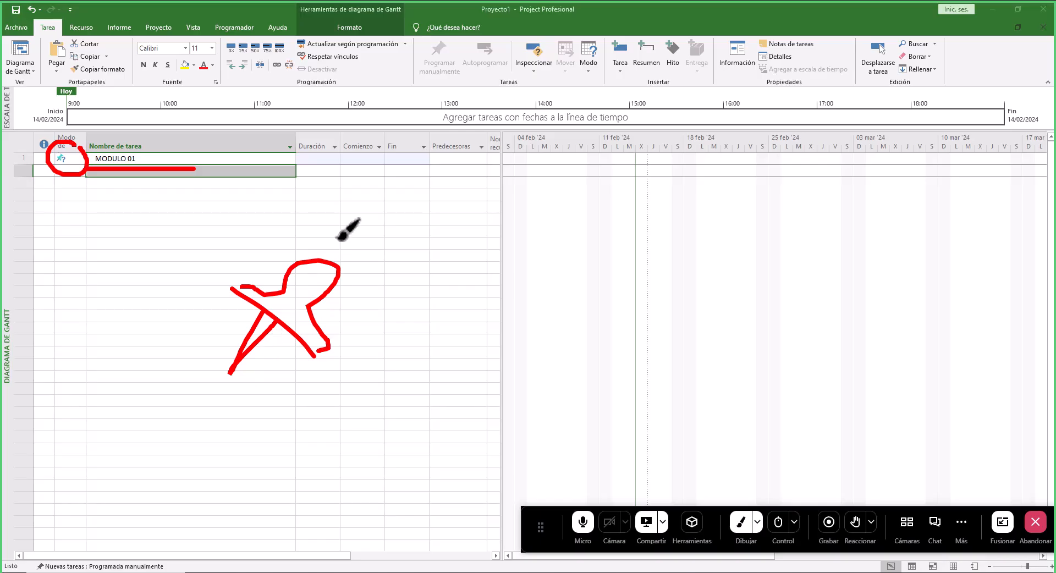
mouse_move(339, 250)
left_mouse_down()
mouse_move(406, 205)
mouse_move(436, 85)
left_mouse_up()
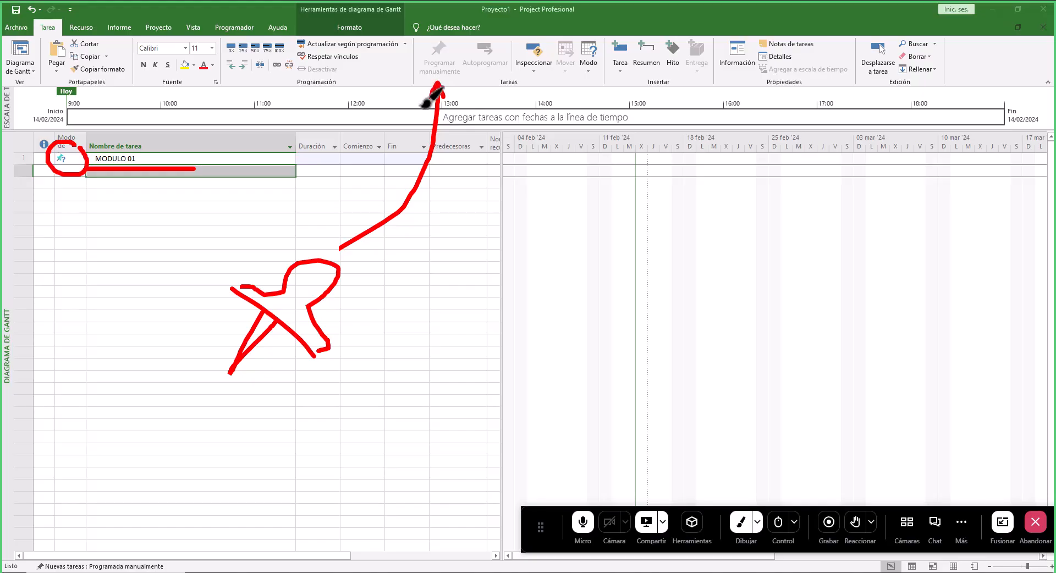
mouse_move(477, 25)
left_mouse_down()
mouse_move(487, 85)
mouse_move(529, 49)
mouse_move(490, 24)
left_mouse_up()
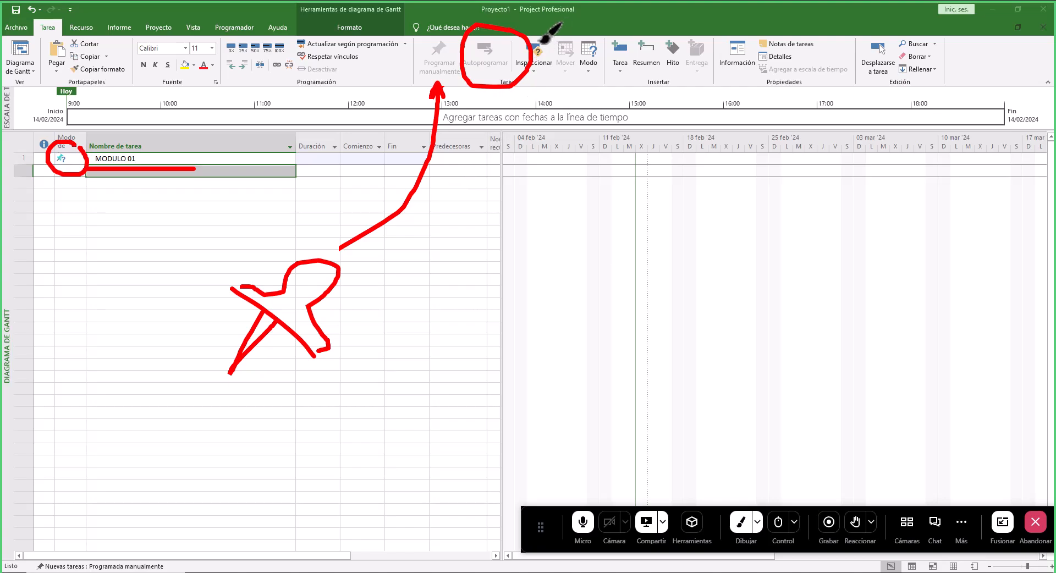
left_click_drag(541, 41, 582, 24)
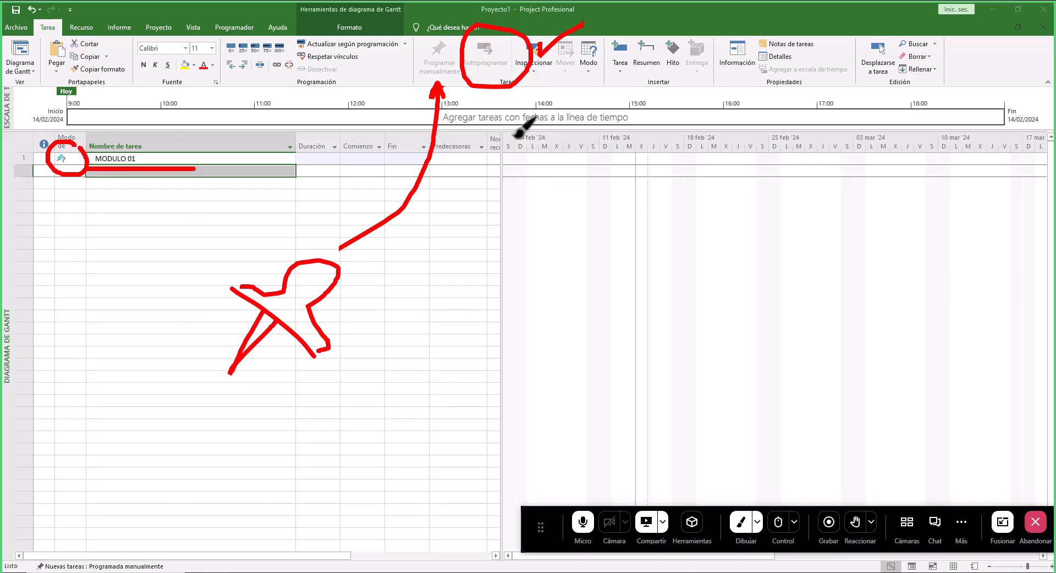
left_click_drag(508, 100, 553, 212)
mouse_move(508, 98)
left_mouse_down()
mouse_move(511, 117)
mouse_move(512, 105)
mouse_move(524, 119)
left_mouse_up()
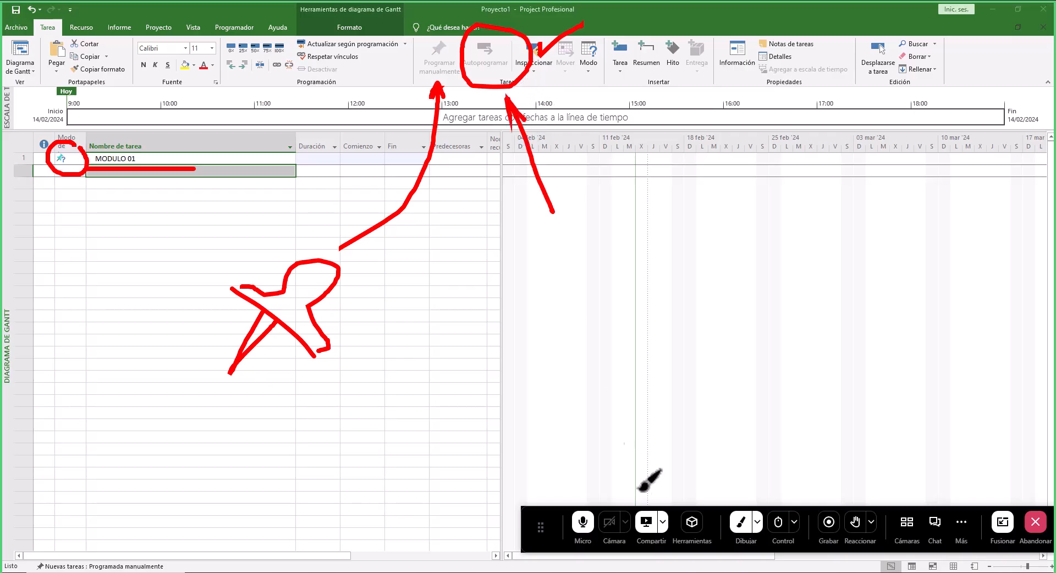
left_click(741, 522)
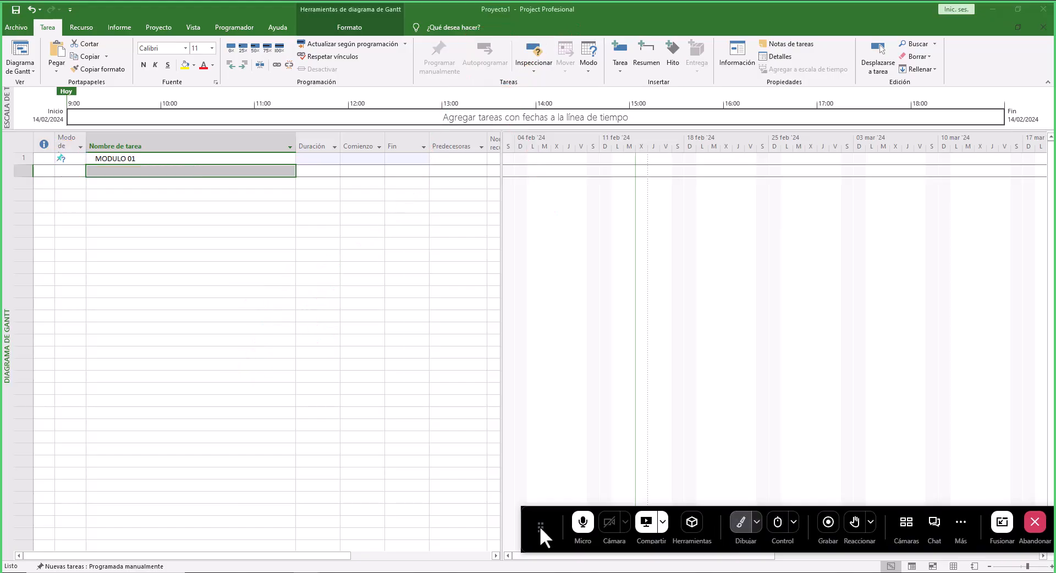
mouse_move(550, 513)
left_mouse_down()
mouse_move(593, 173)
mouse_move(549, 44)
left_mouse_up()
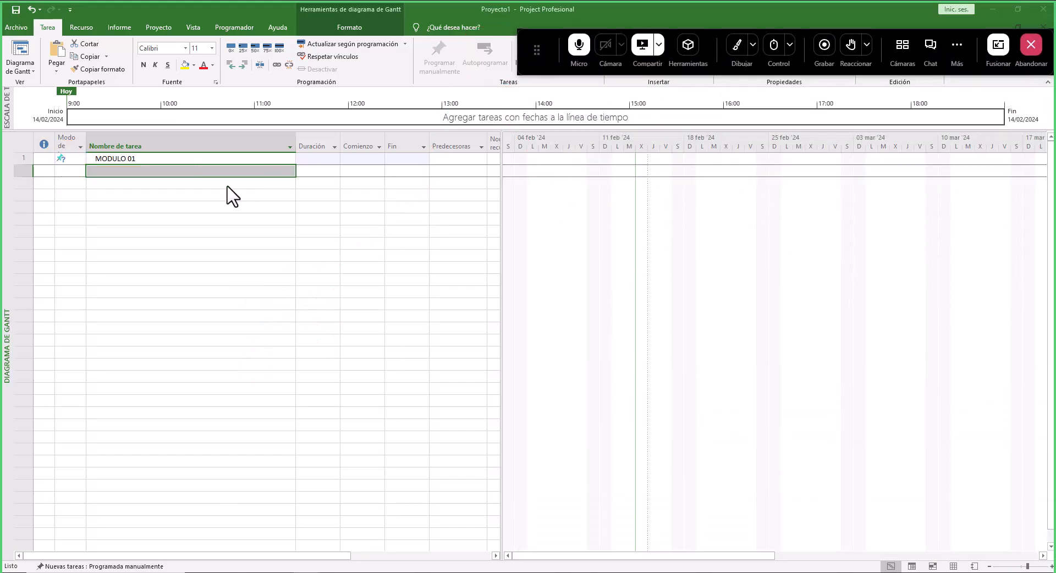
- Enter FASE 01, FASE 02 and FASE 03 as the next three task names
left_click(169, 171)
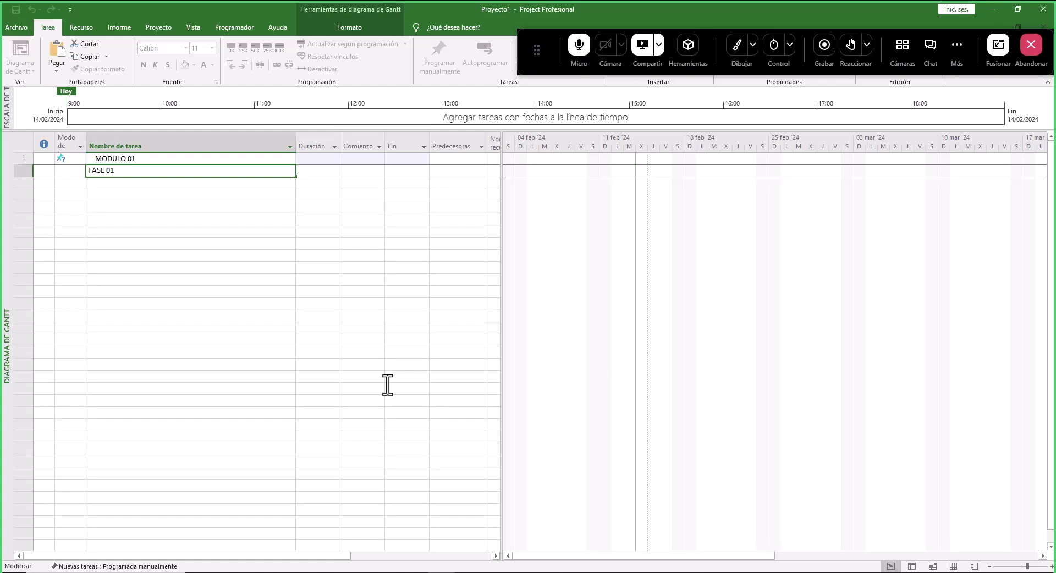
key("Return")
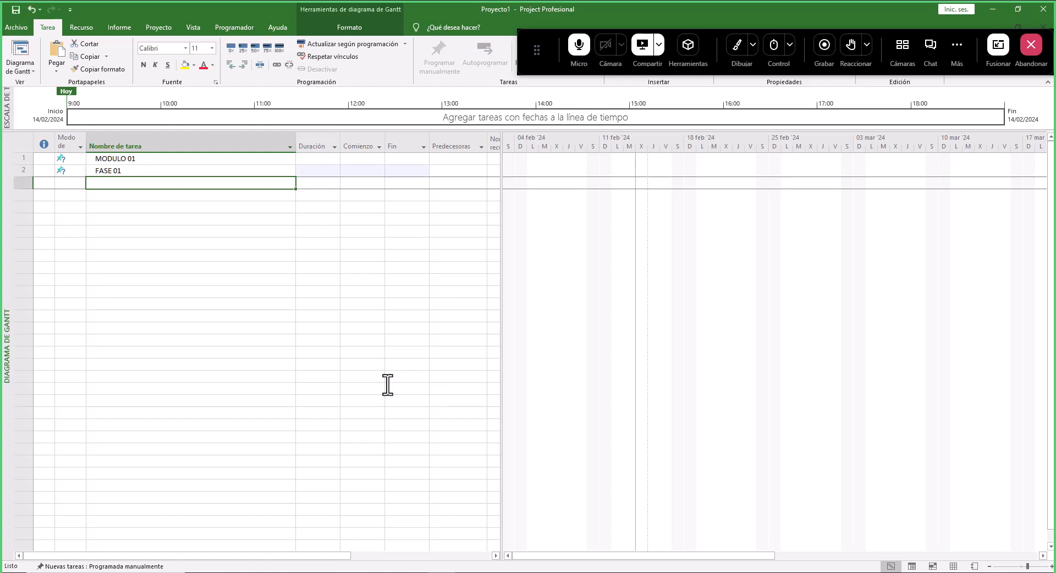
type("FASE 02")
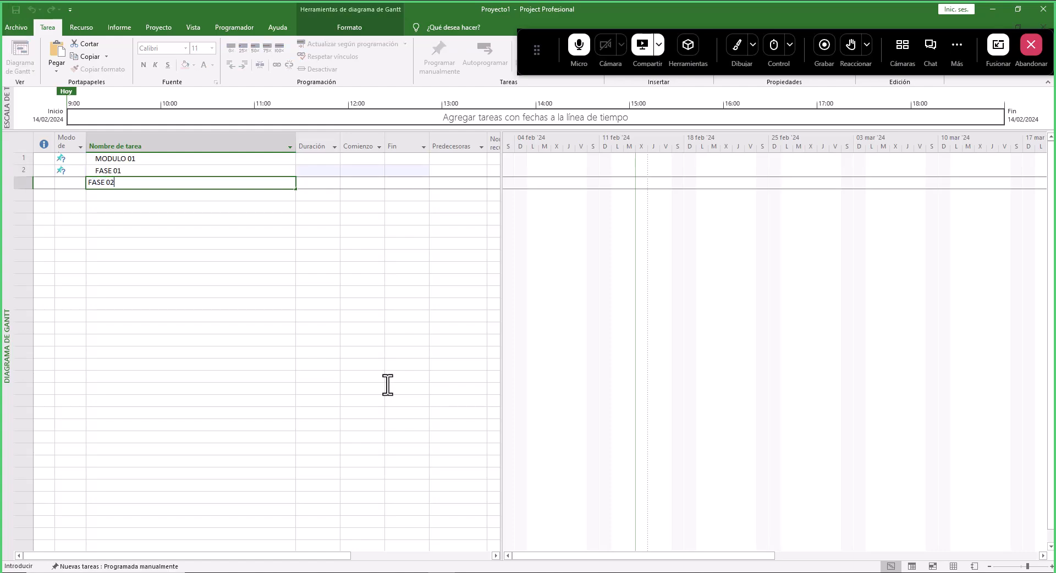
key("Return")
type("Fase")
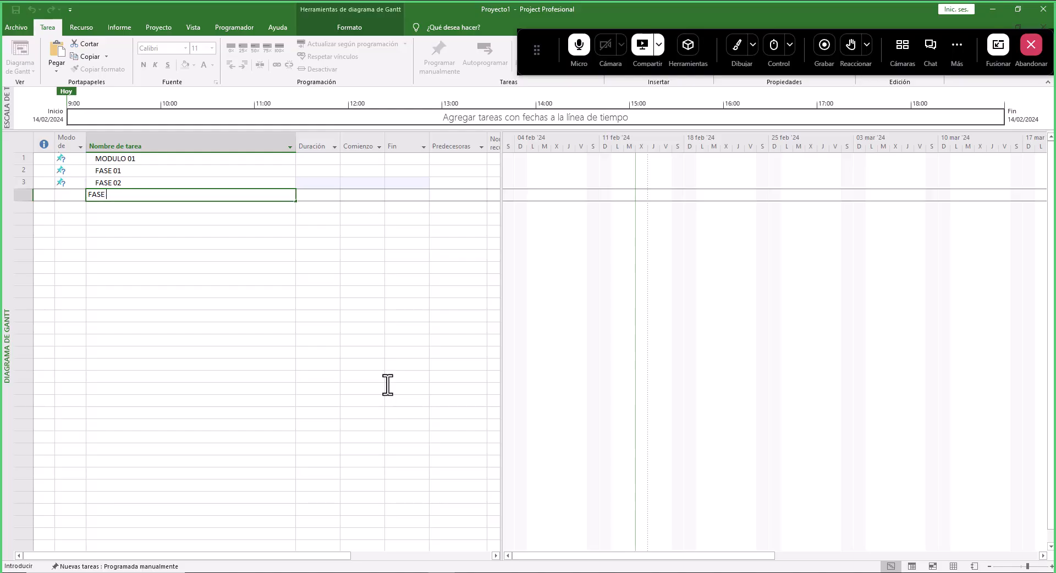
type("03")
key("Return")
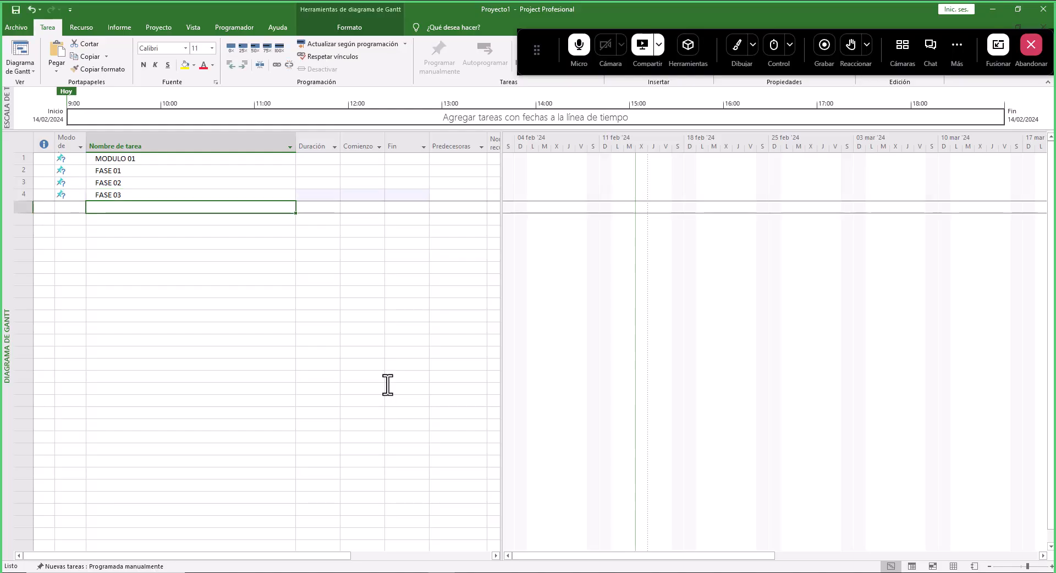
left_click_drag(161, 175, 154, 188)
left_click(140, 159)
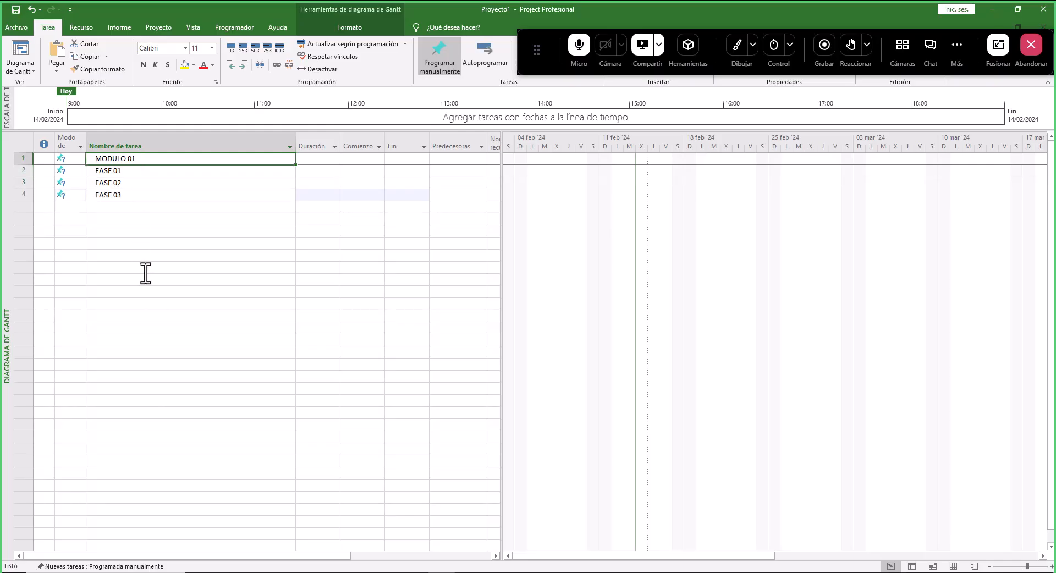
left_click_drag(129, 176, 132, 193)
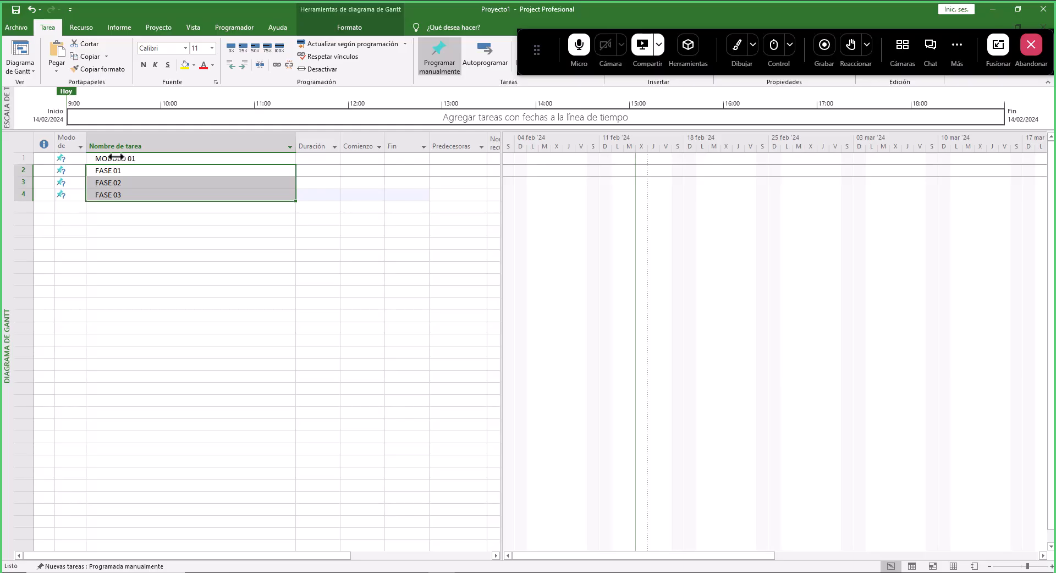
left_click(736, 48)
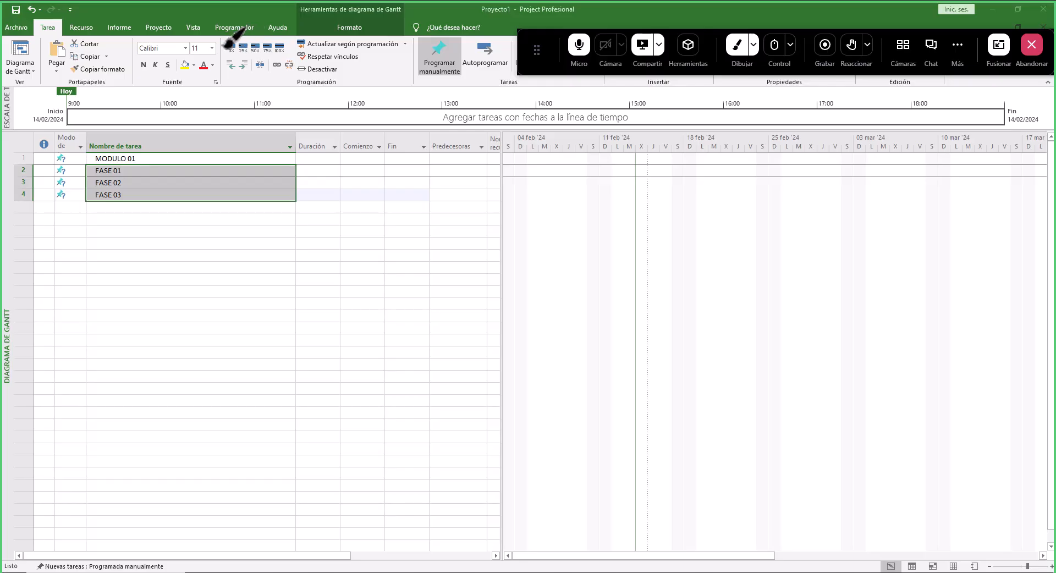
mouse_move(250, 52)
left_mouse_down()
mouse_move(233, 48)
mouse_move(235, 77)
mouse_move(257, 65)
mouse_move(254, 50)
left_mouse_up()
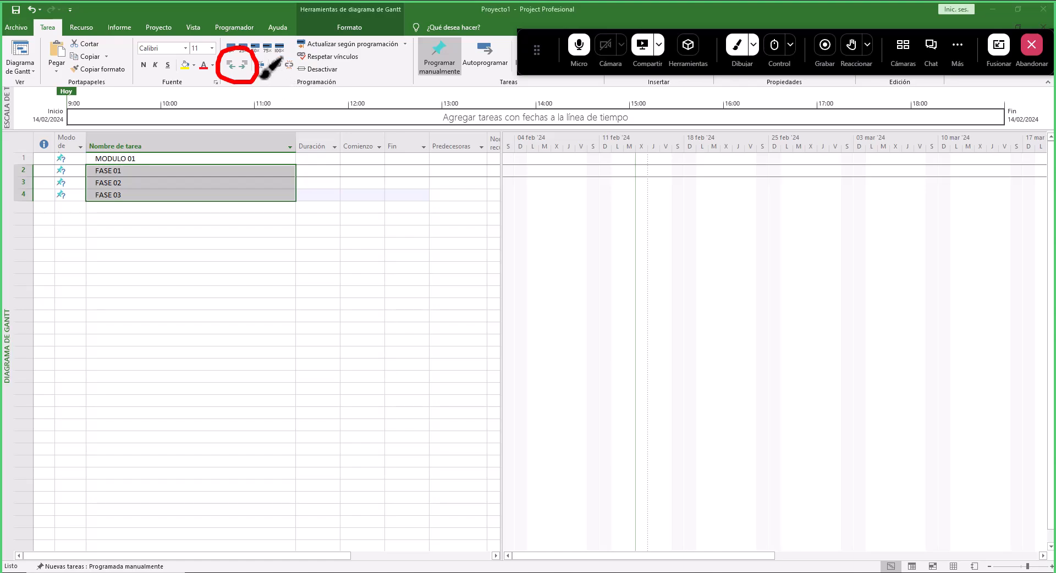
left_click_drag(259, 84, 293, 87)
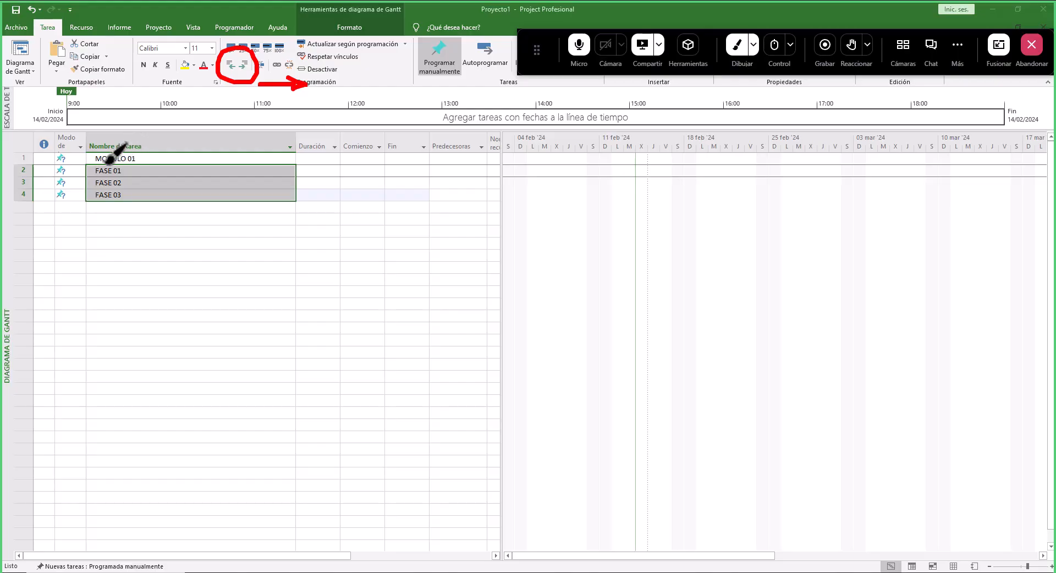
left_click_drag(227, 96, 148, 94)
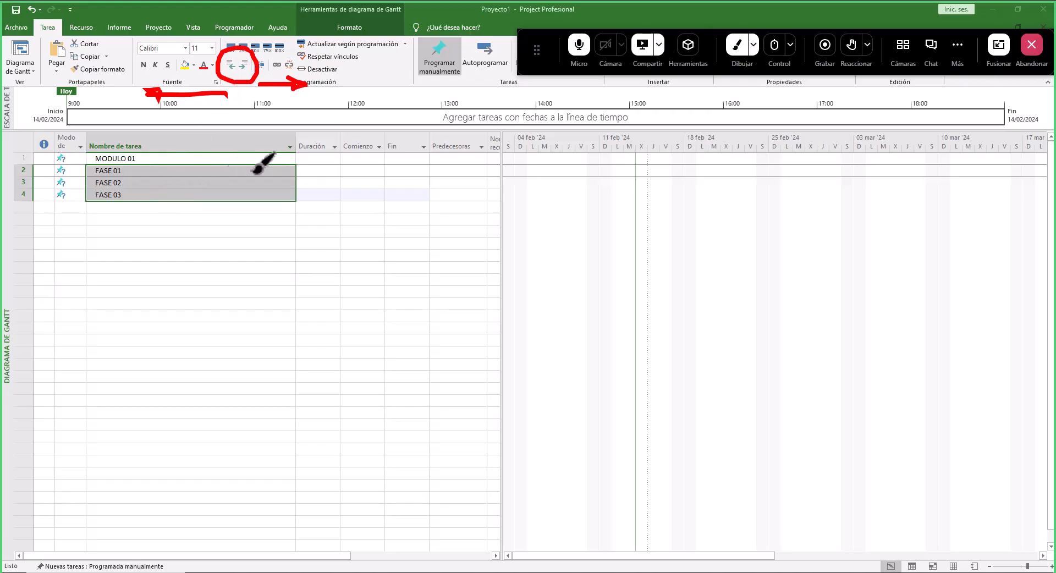
left_click(740, 45)
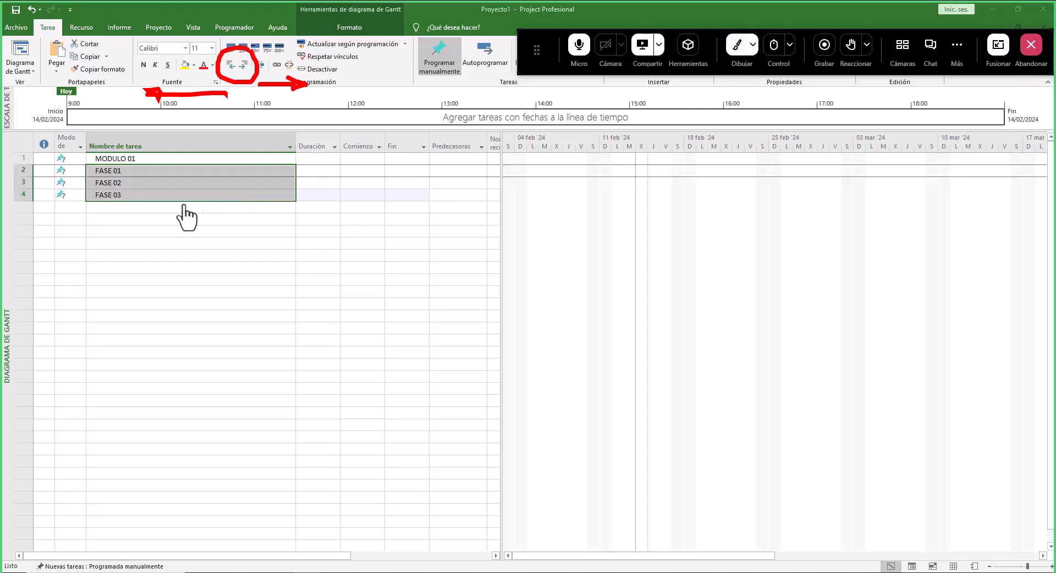
- Indent FASE 01 to FASE 03 under MODULO 01, making it a summary task, and collapse and expand it
left_click(145, 176)
left_click(139, 172)
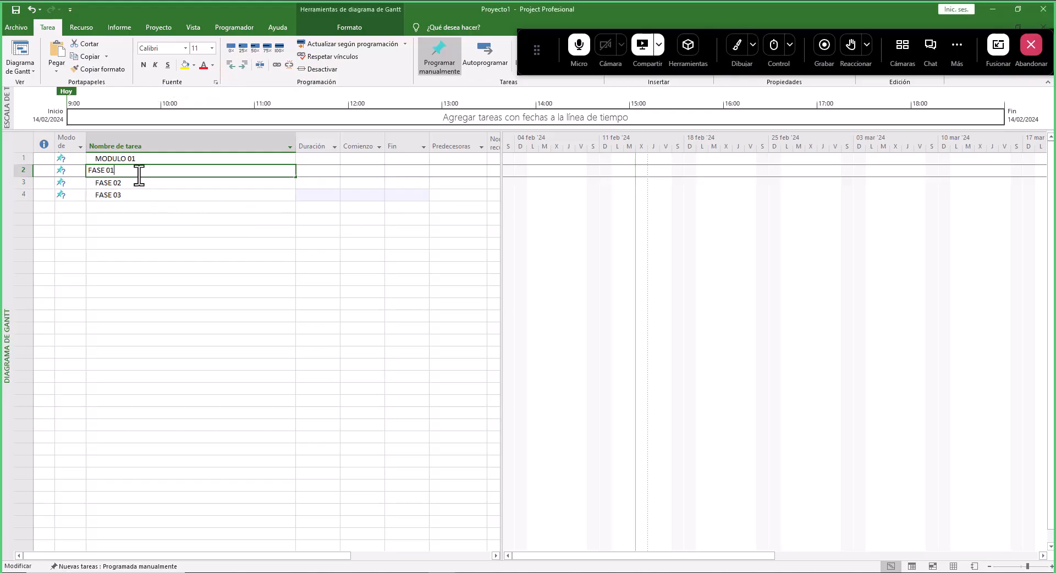
left_click(140, 208)
left_click_drag(142, 171, 145, 194)
left_click(243, 65)
left_click(131, 159)
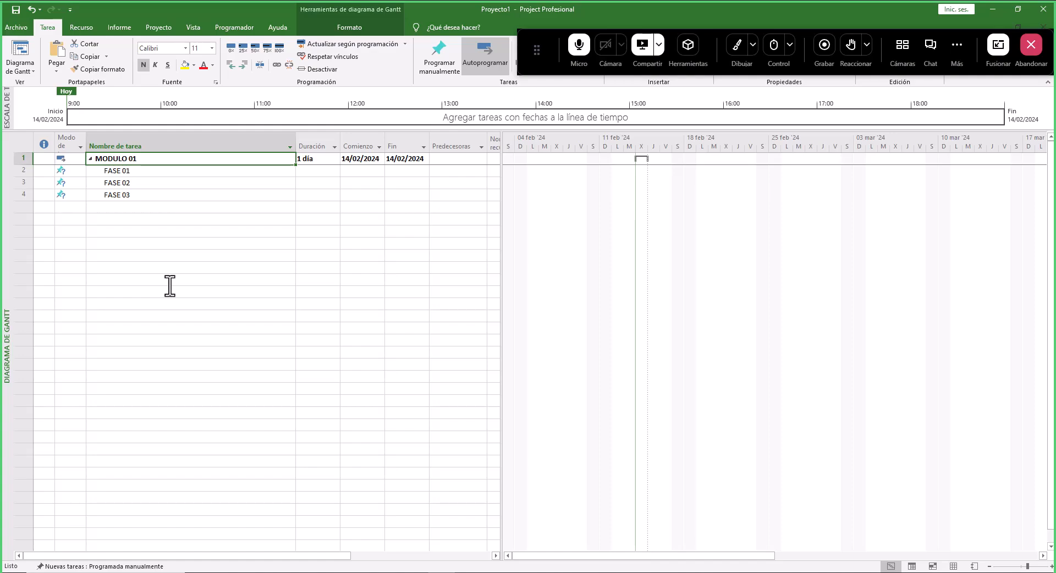
left_click(91, 159)
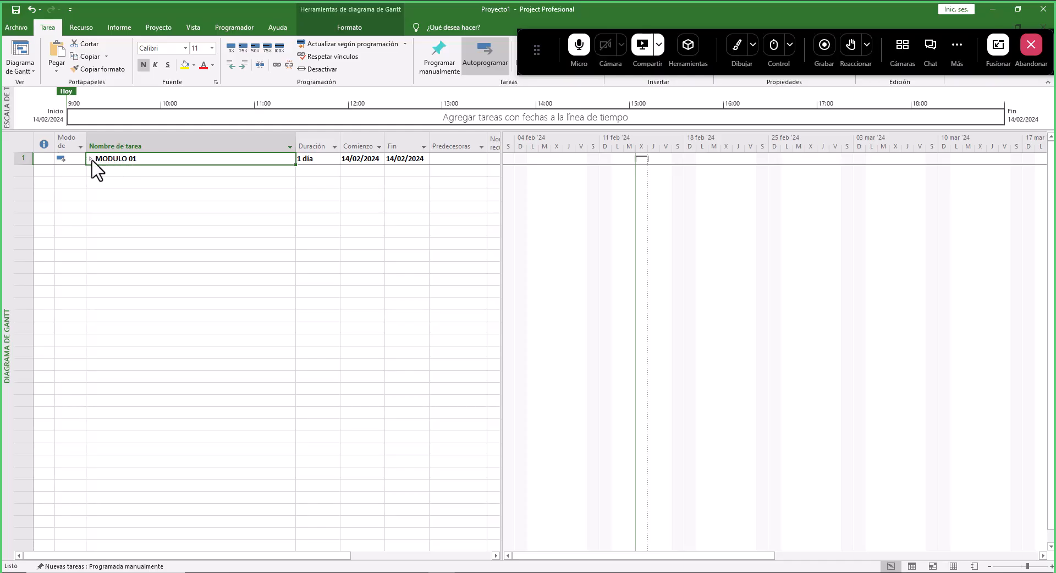
left_click(91, 159)
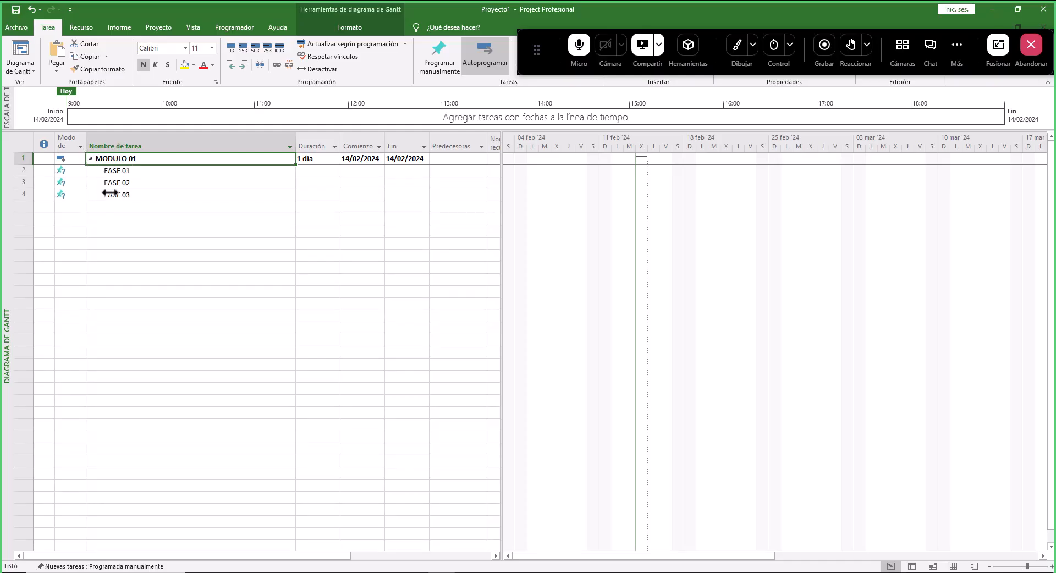
- Switch the module and its three phases to automatic scheduling
left_click(133, 171)
left_click(134, 183)
left_click(131, 195)
left_click(146, 172)
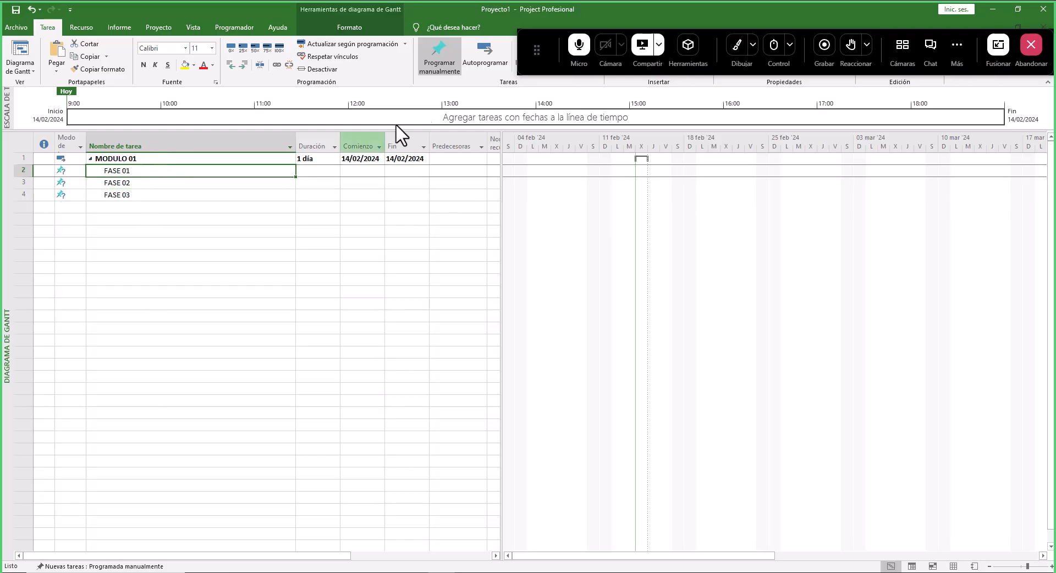
left_click_drag(177, 159, 176, 197)
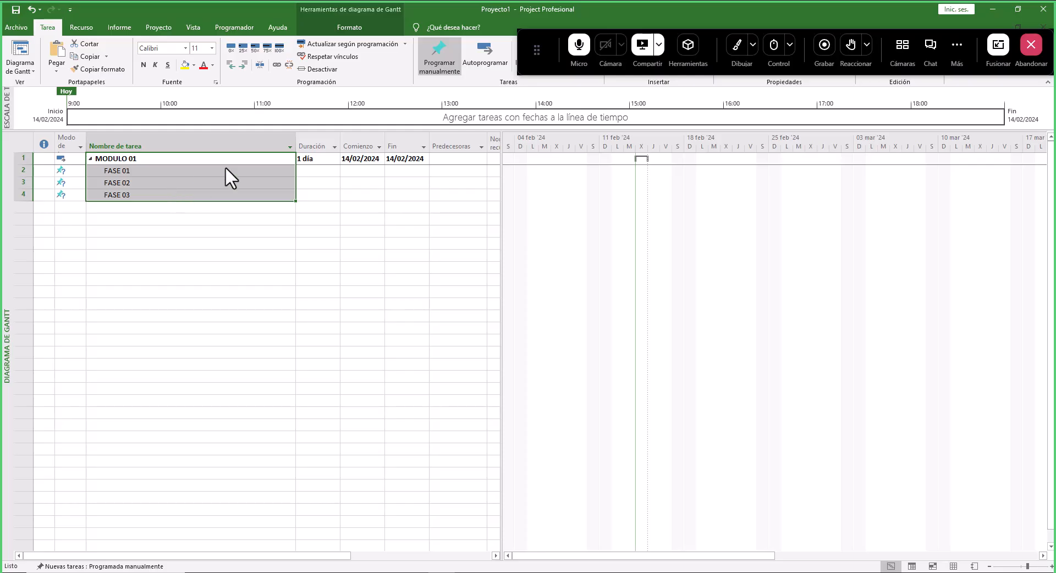
left_click(490, 54)
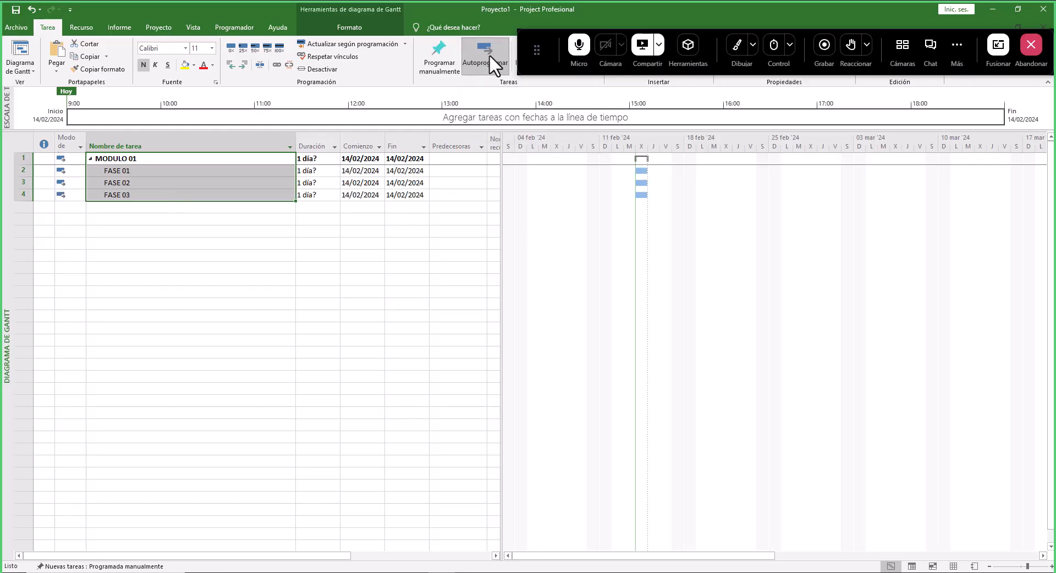
- Examine the Comienzo and Fin dates of the module and its phases
left_click(374, 183)
left_click(363, 195)
left_click(401, 195)
left_click(405, 184)
left_click(404, 171)
left_click(403, 158)
left_click(354, 157)
left_click(360, 170)
left_click(359, 183)
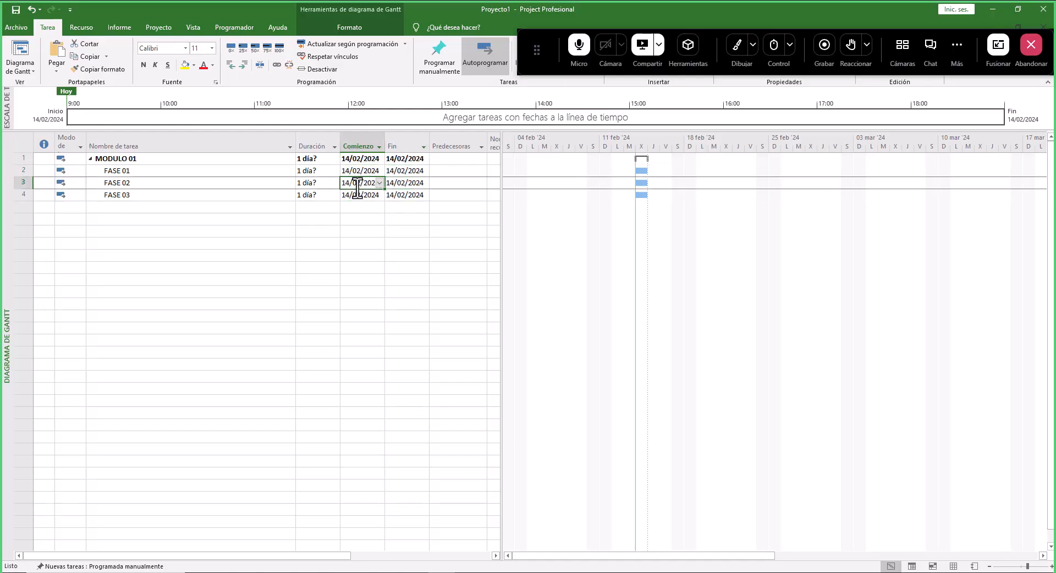
left_click(357, 195)
left_click(401, 196)
left_click(404, 183)
left_click(394, 170)
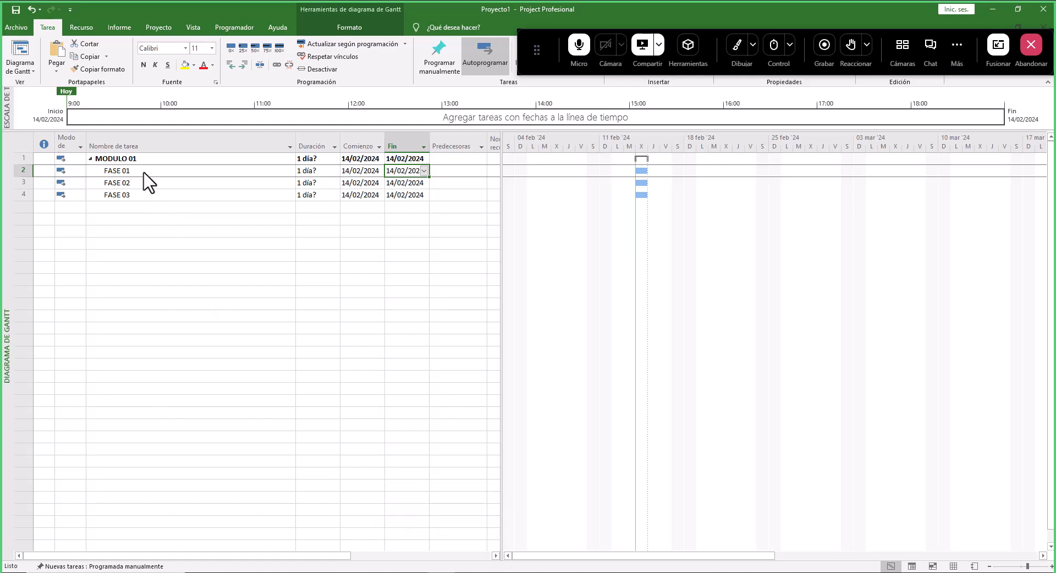
- Fill the MODULO 01 name cell red and set its text colour to white
left_click_drag(144, 172, 140, 195)
left_click(124, 159)
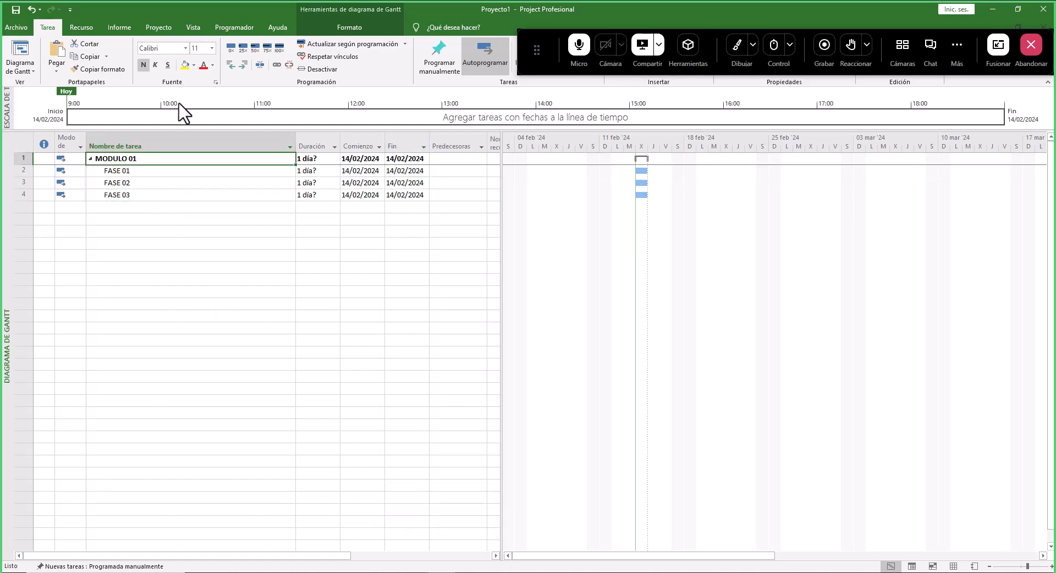
left_click(194, 66)
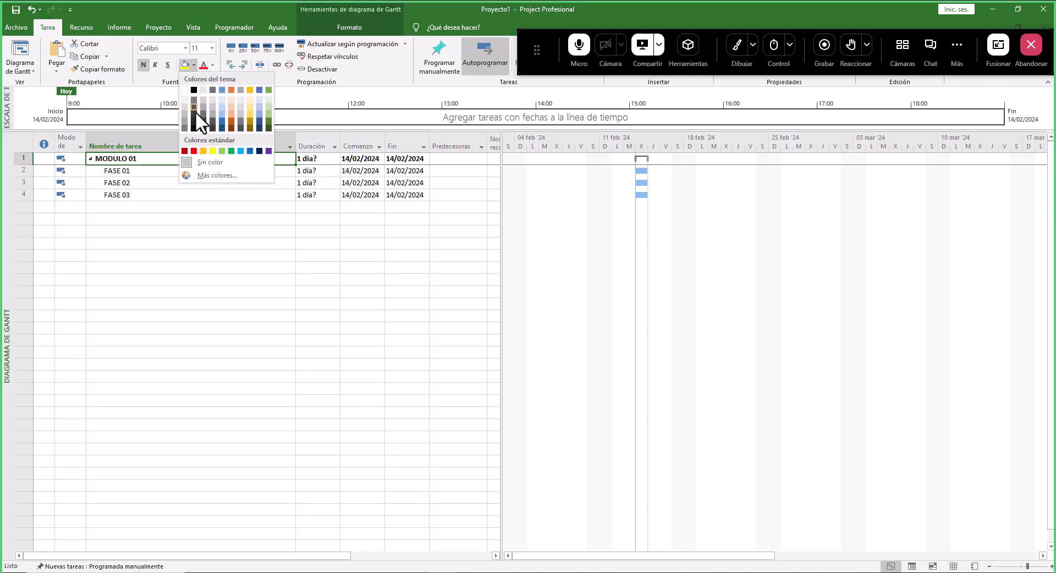
left_click(194, 151)
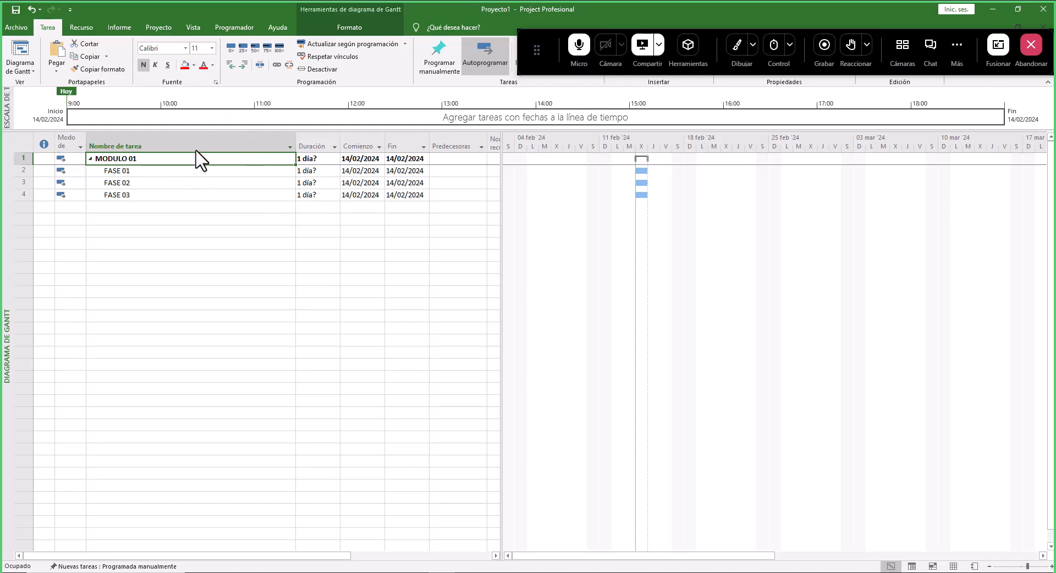
left_click(212, 65)
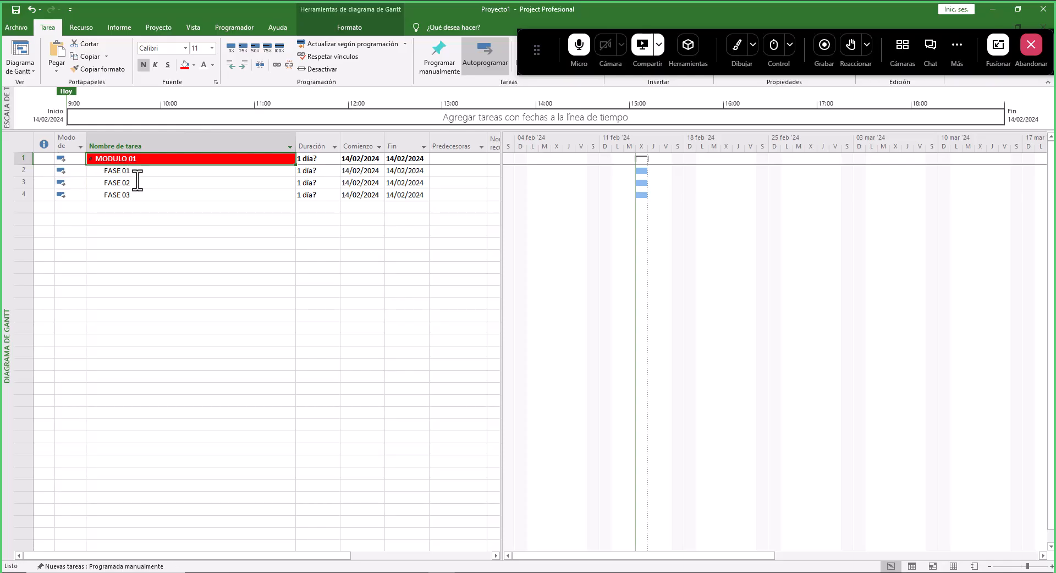
- Fill the FASE 01 to FASE 03 name cells dark blue with white text
left_click_drag(151, 172, 149, 196)
left_click(194, 65)
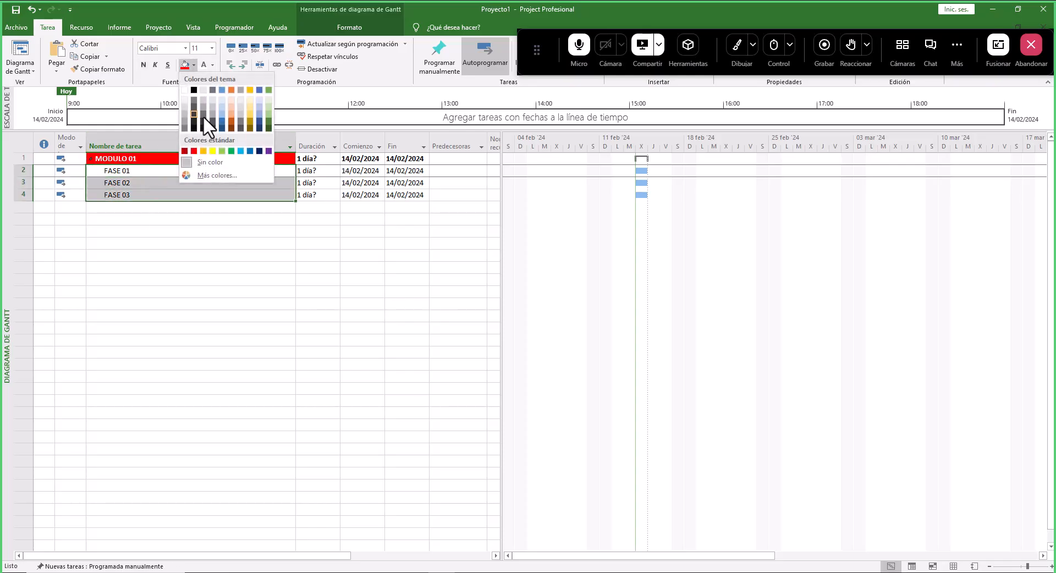
left_click(222, 120)
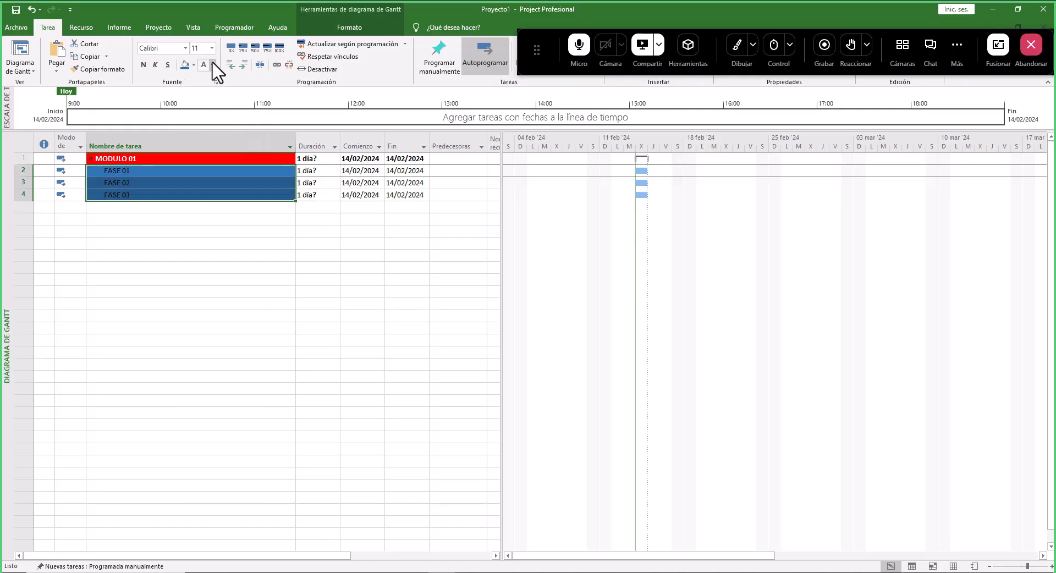
left_click(208, 65)
left_click(204, 102)
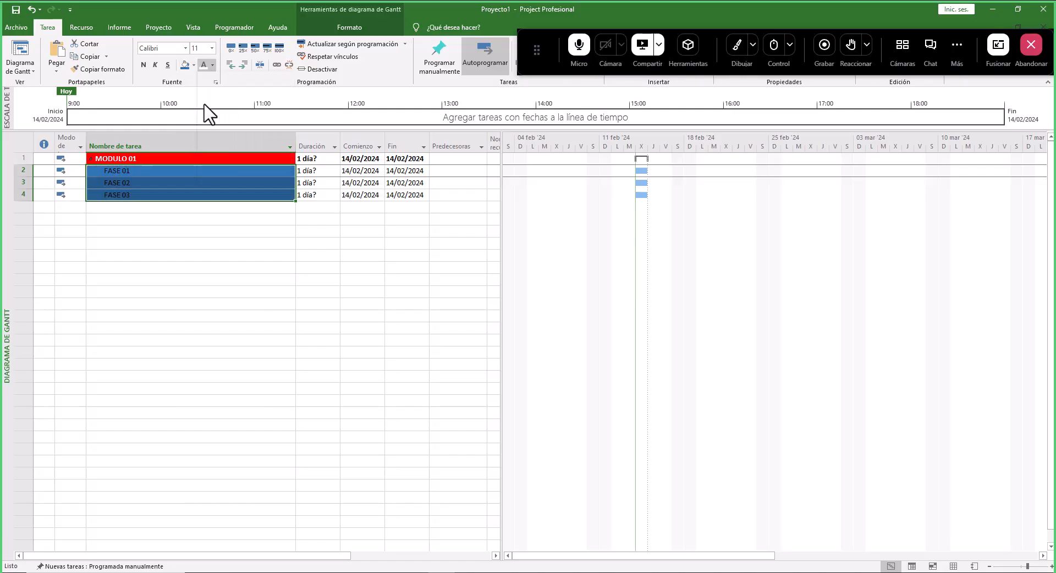
left_click(172, 236)
left_click_drag(152, 159, 155, 201)
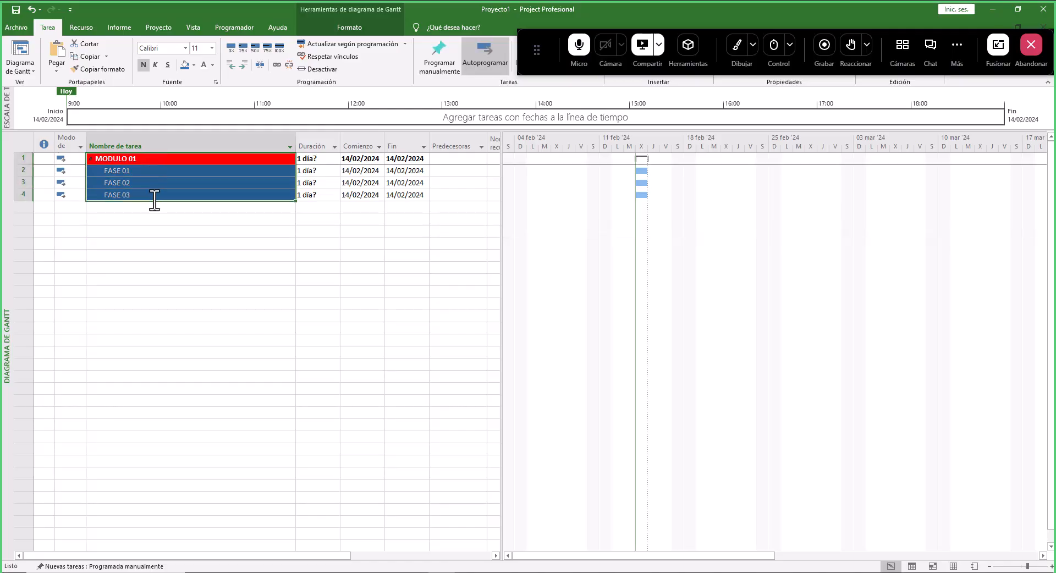
key("ctrl+n")
key("ctrl+n")
left_click(157, 219)
- Change the font of the module and phase names to Arial Narrow
left_click(157, 161)
left_click_drag(156, 163, 160, 197)
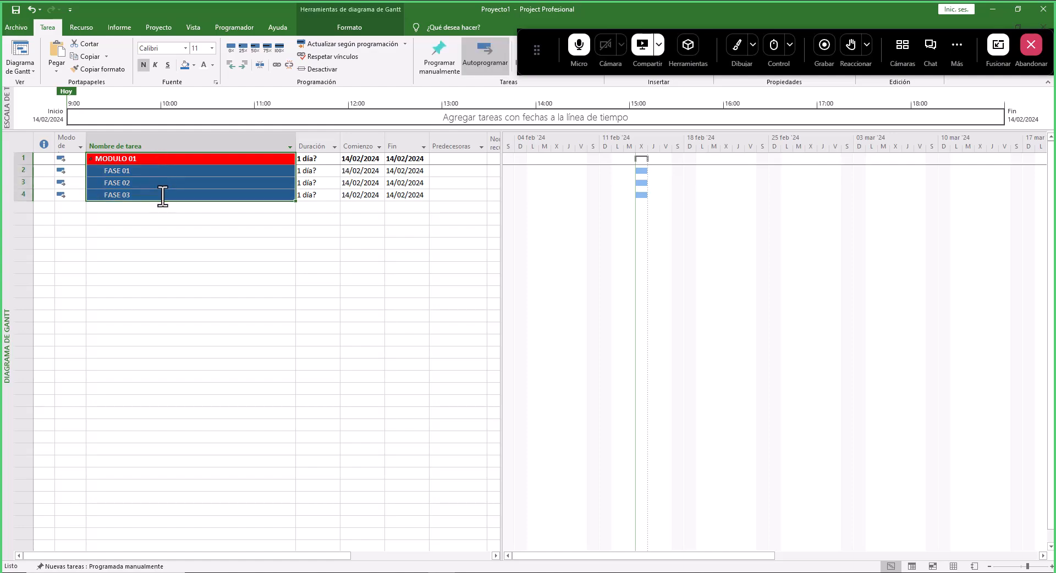
left_click(186, 49)
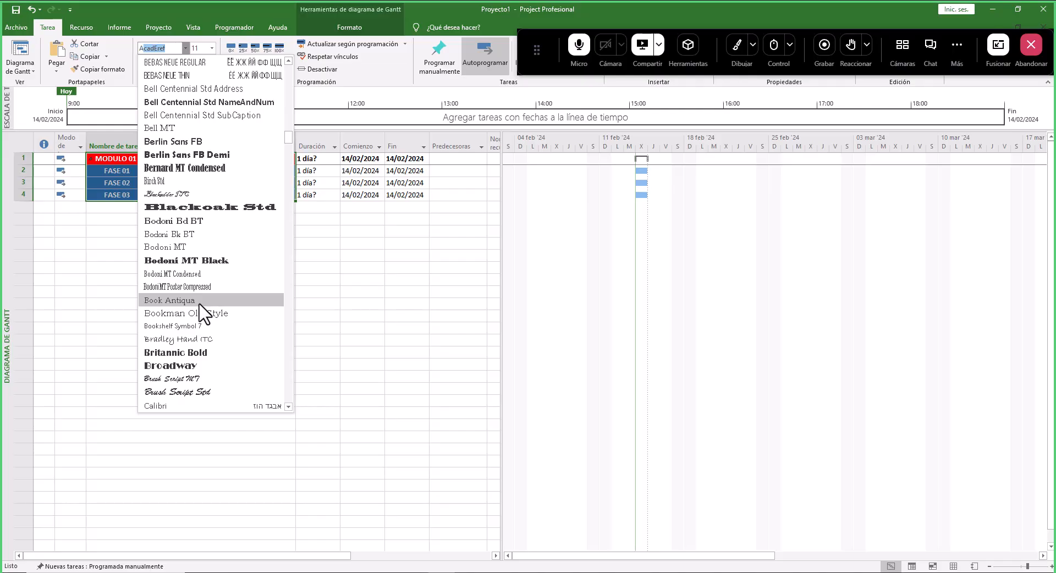
type("al")
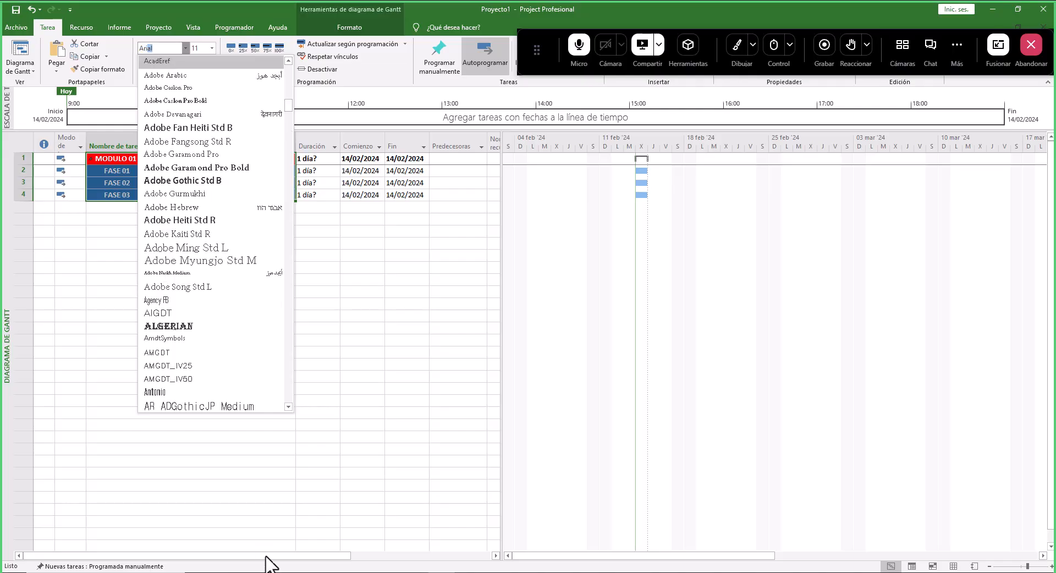
left_click(288, 407)
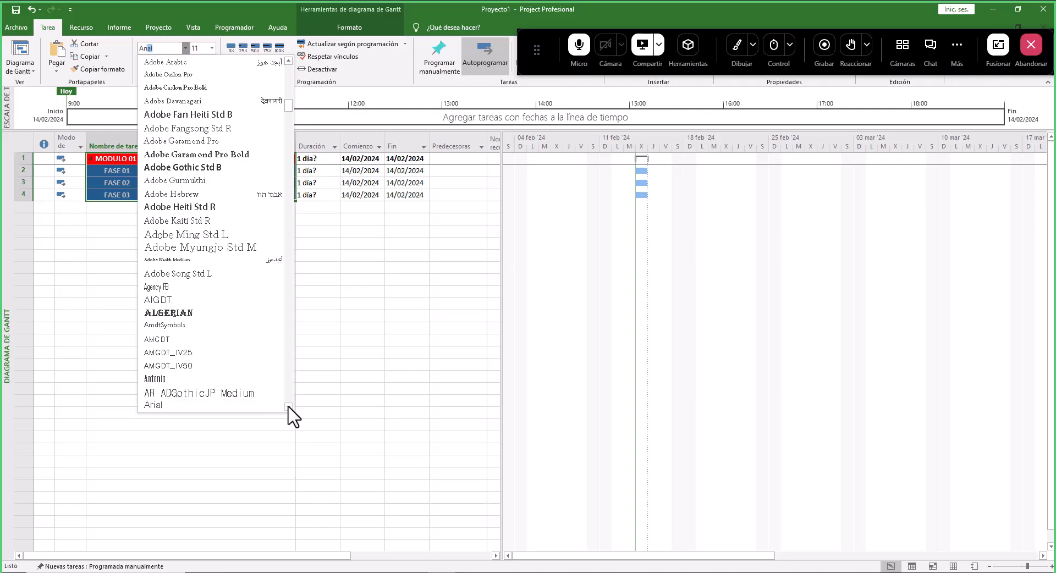
scroll(288, 407, "down", 2)
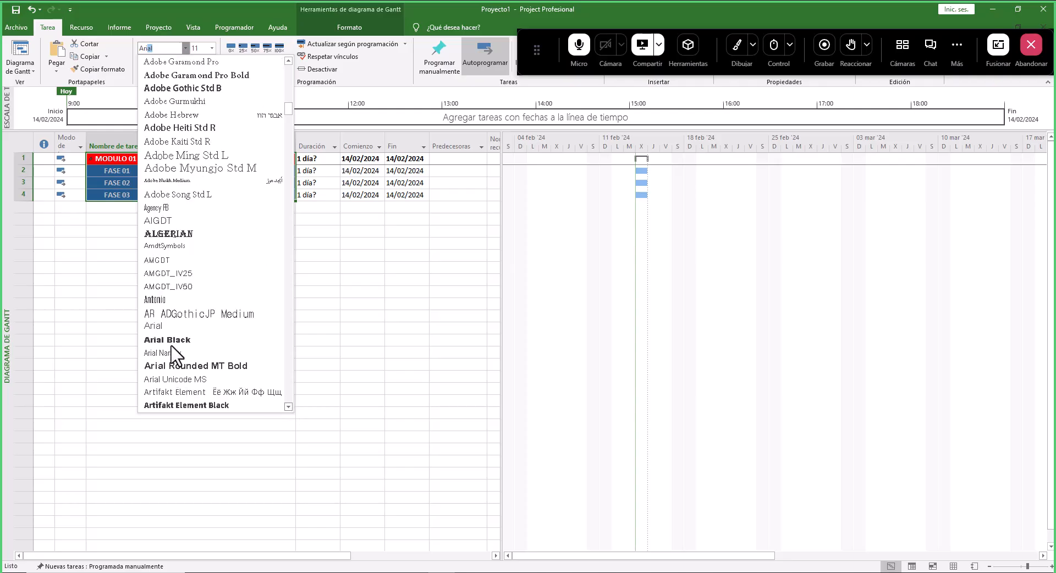
left_click(170, 355)
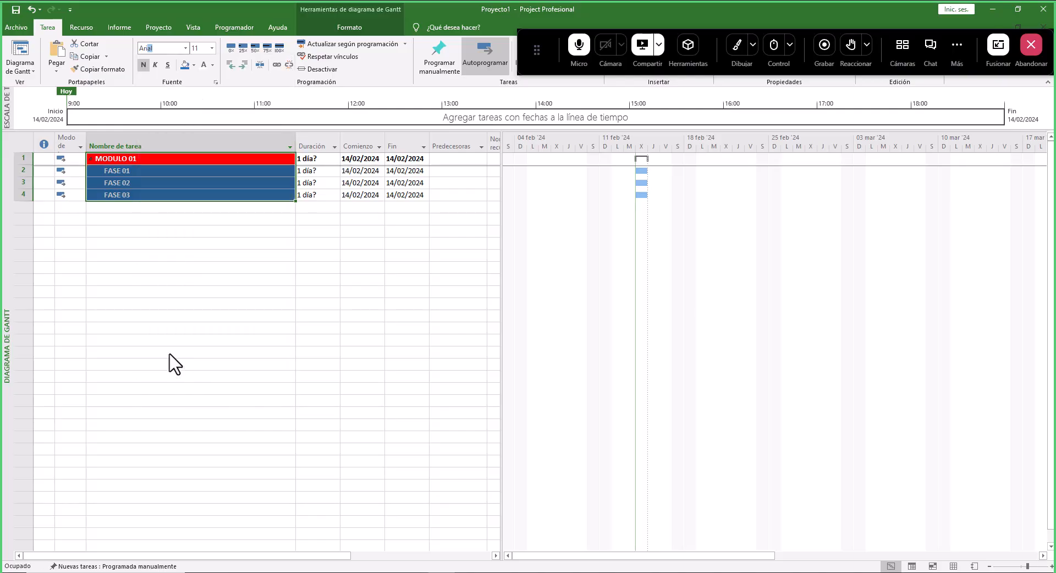
left_click(186, 48)
scroll(212, 363, "down", 1)
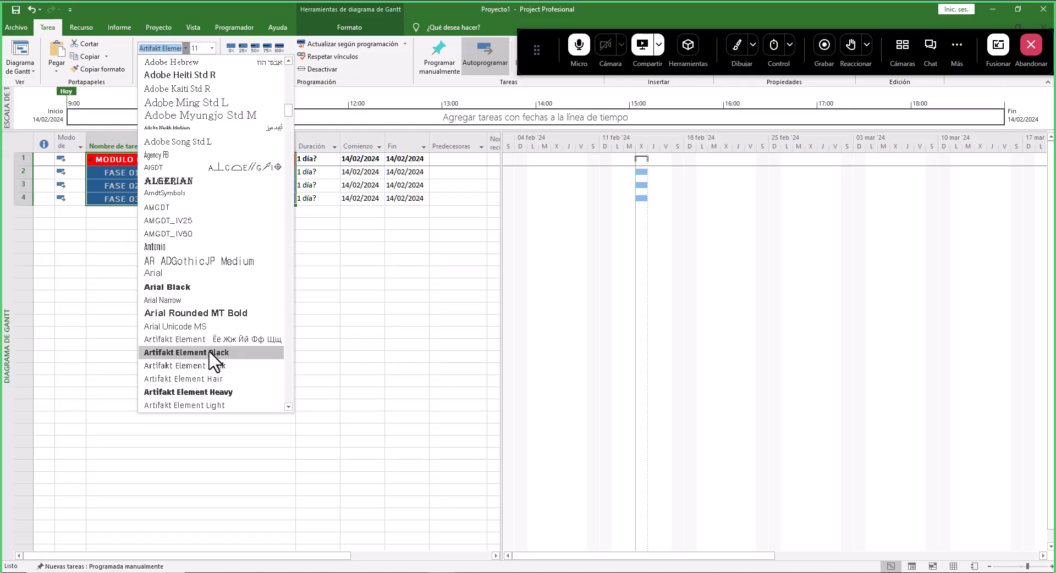
scroll(213, 352, "up", 3)
scroll(224, 208, "up", 8)
scroll(225, 207, "down", 7)
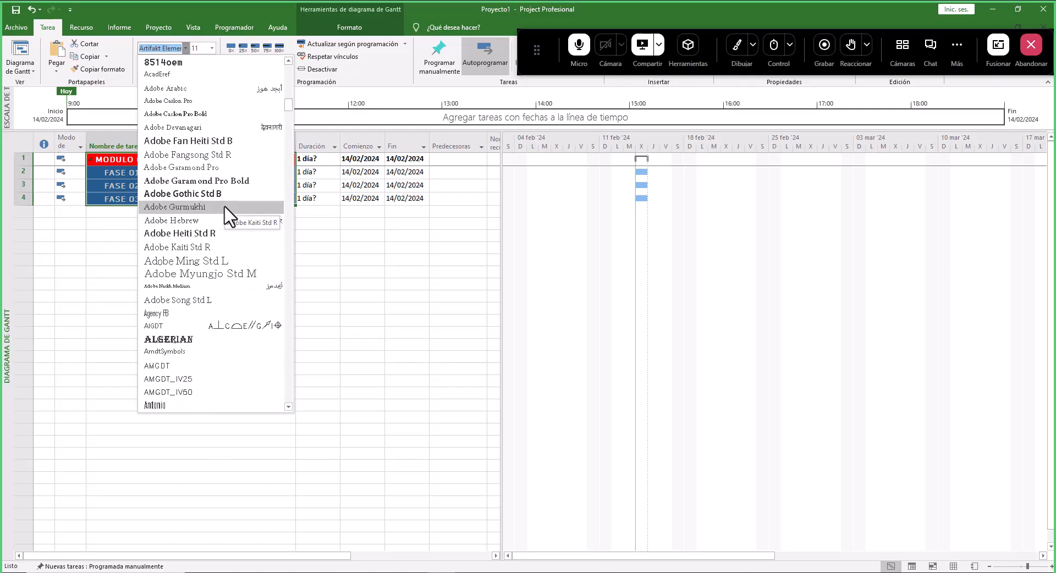
scroll(227, 220, "down", 3)
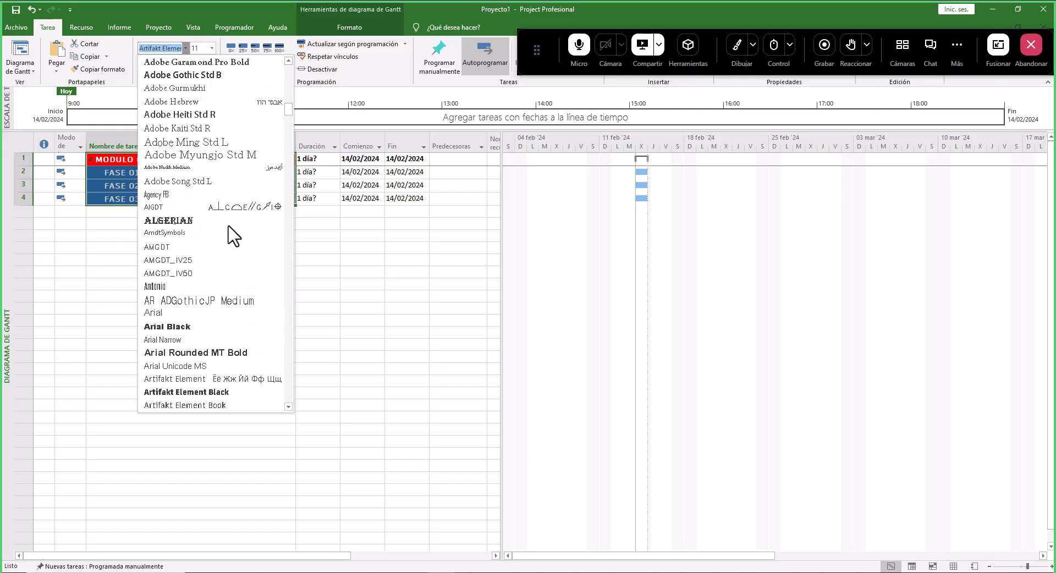
left_click(182, 338)
left_click(144, 219)
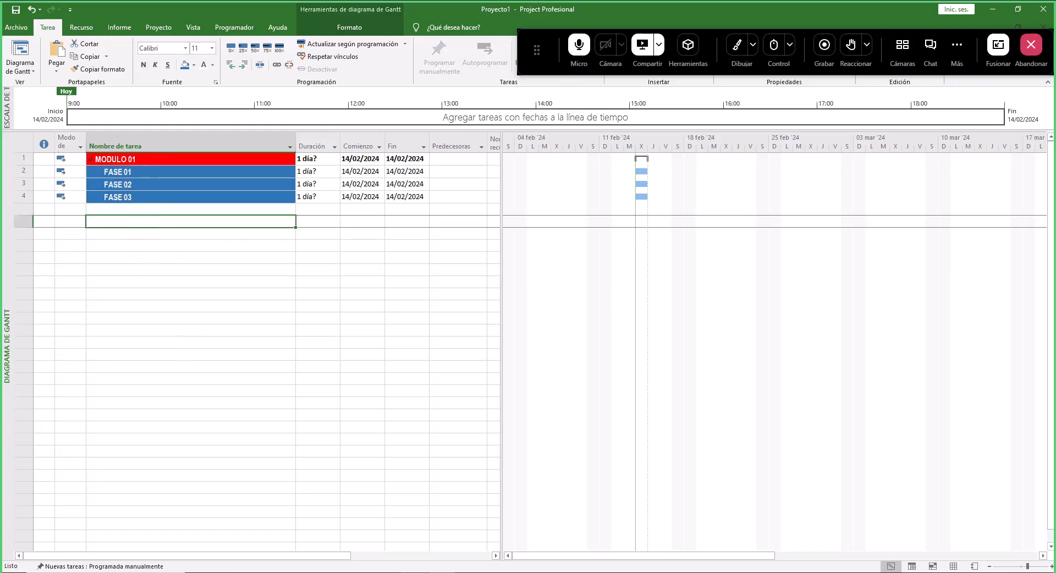
- Switch to the PowerPoint practice slide, review the FASE 01 tasks in its table, and return to the schedule
key("alt+Tab")
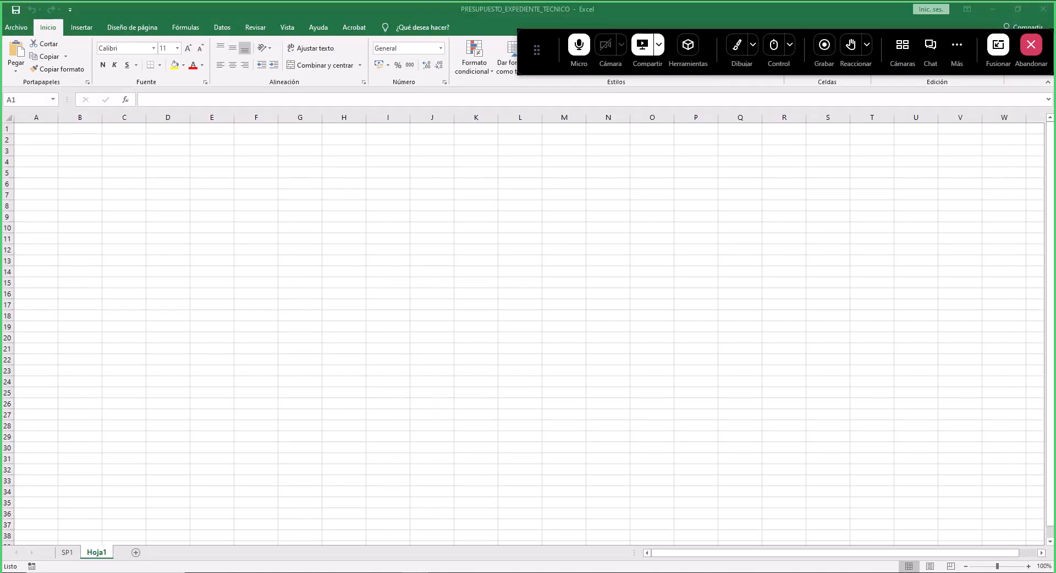
key("alt+Tab")
key("alt+Tab")
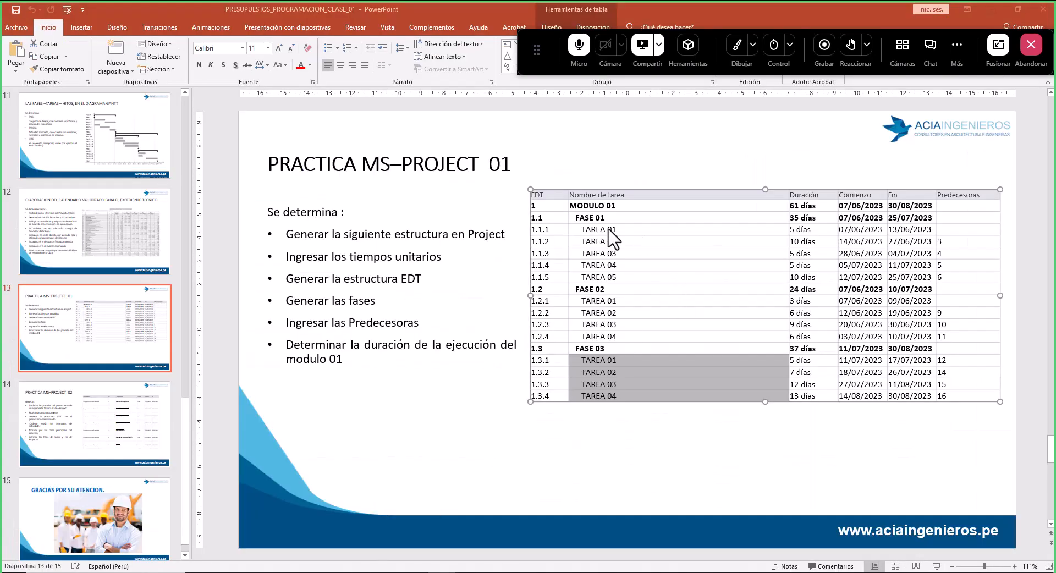
left_click(608, 232)
left_click_drag(626, 234, 622, 275)
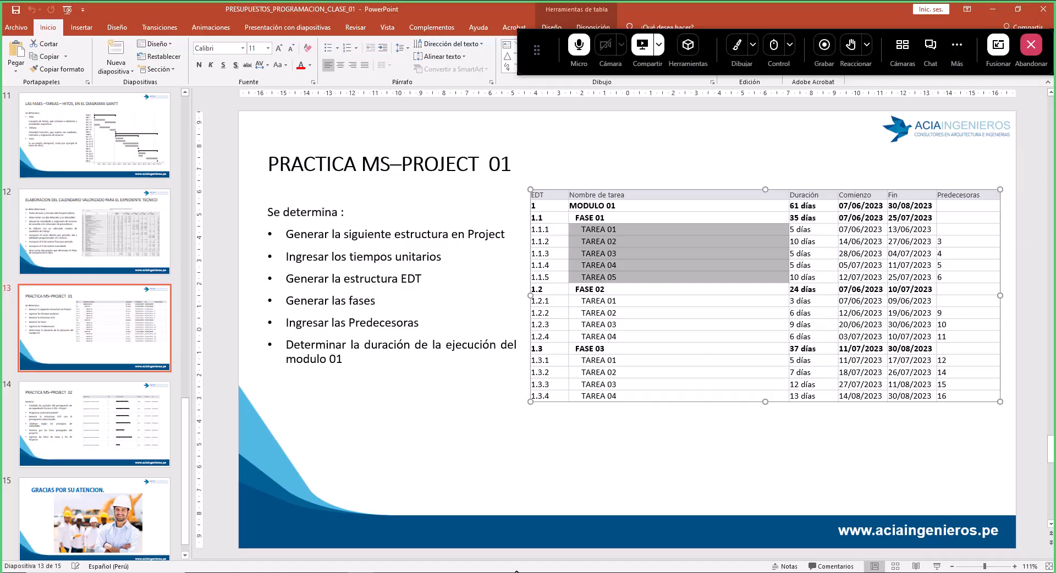
left_click(444, 572)
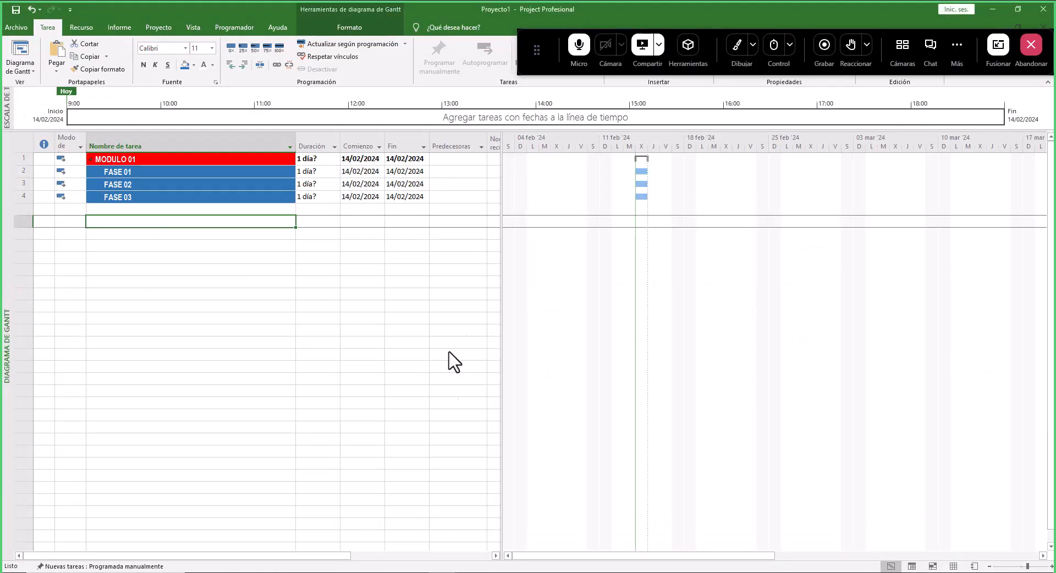
left_click(144, 172)
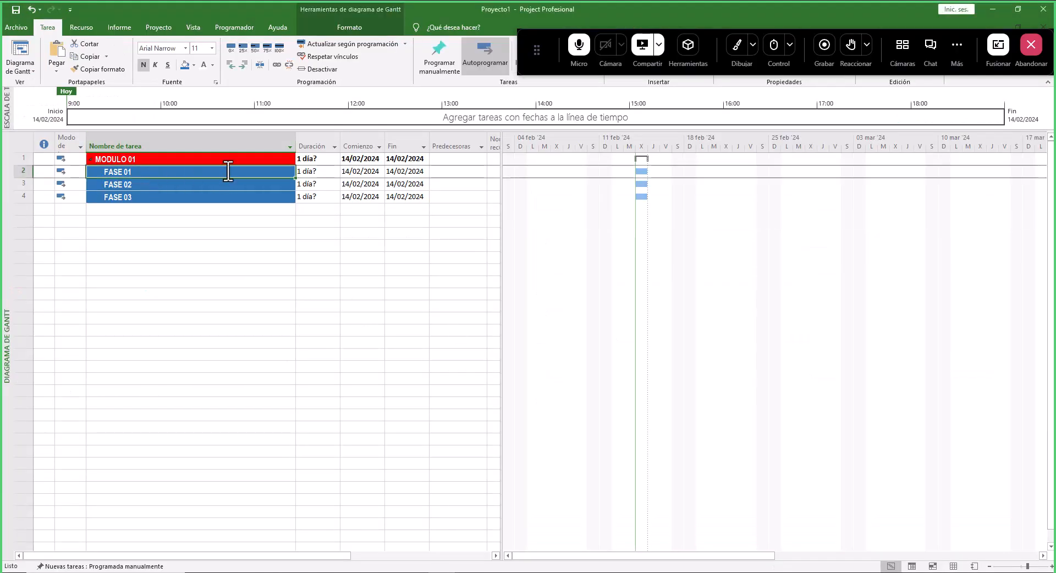
right_click(225, 175)
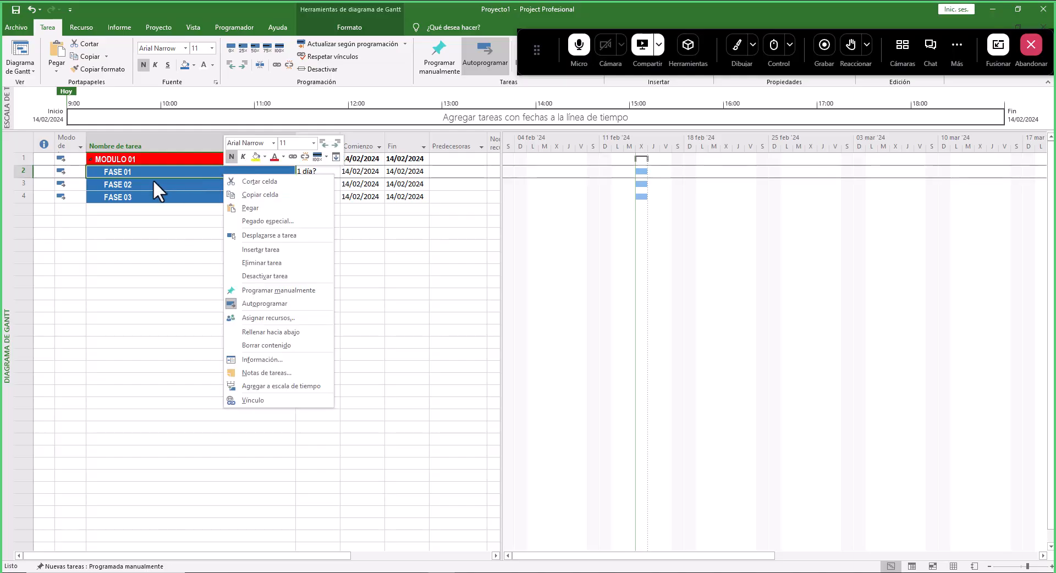
left_click(284, 251)
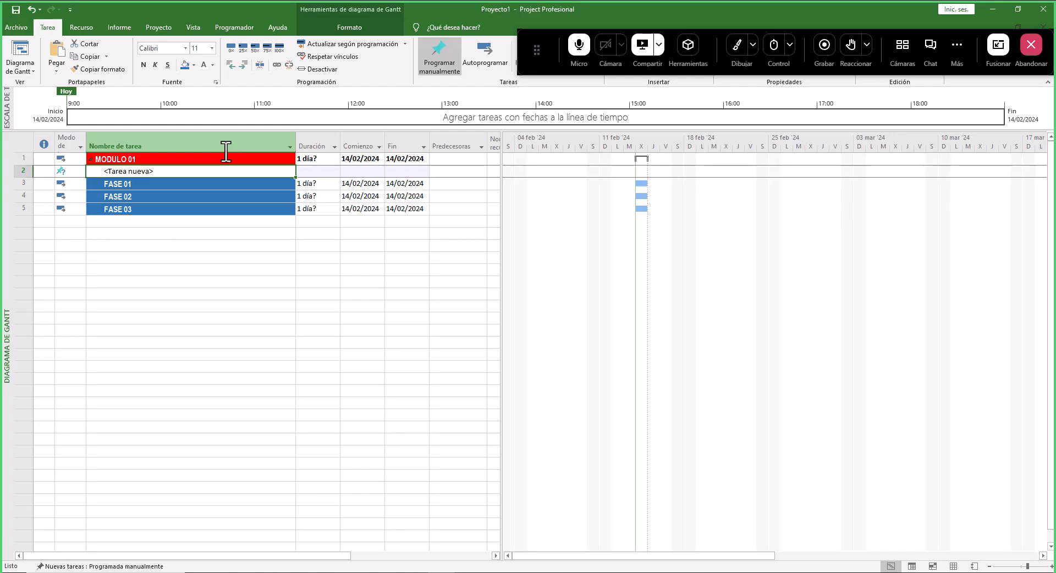
key("ctrl+z")
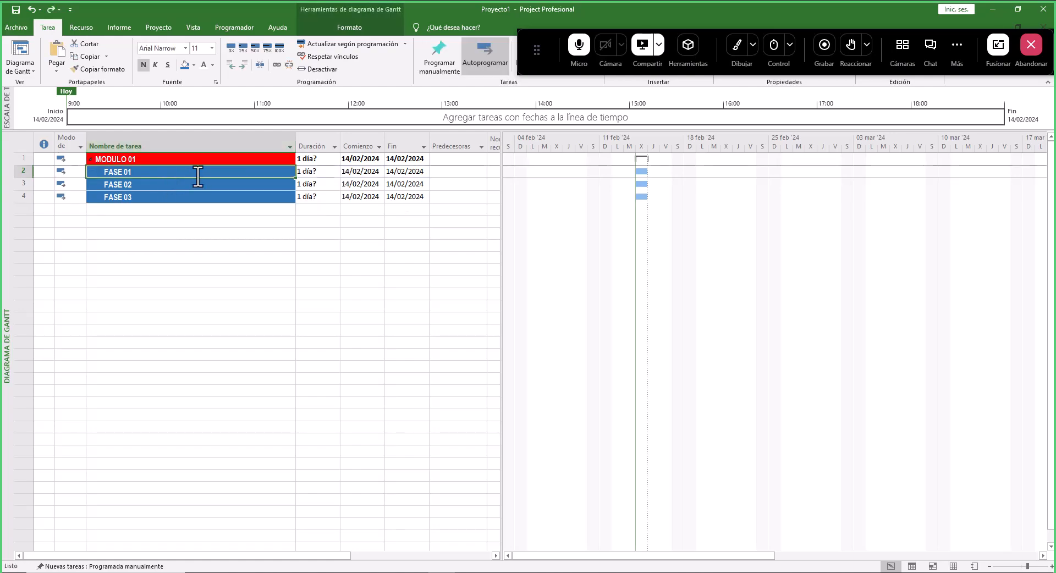
- Insert five new blank tasks between FASE 01 and FASE 02
left_click(186, 188)
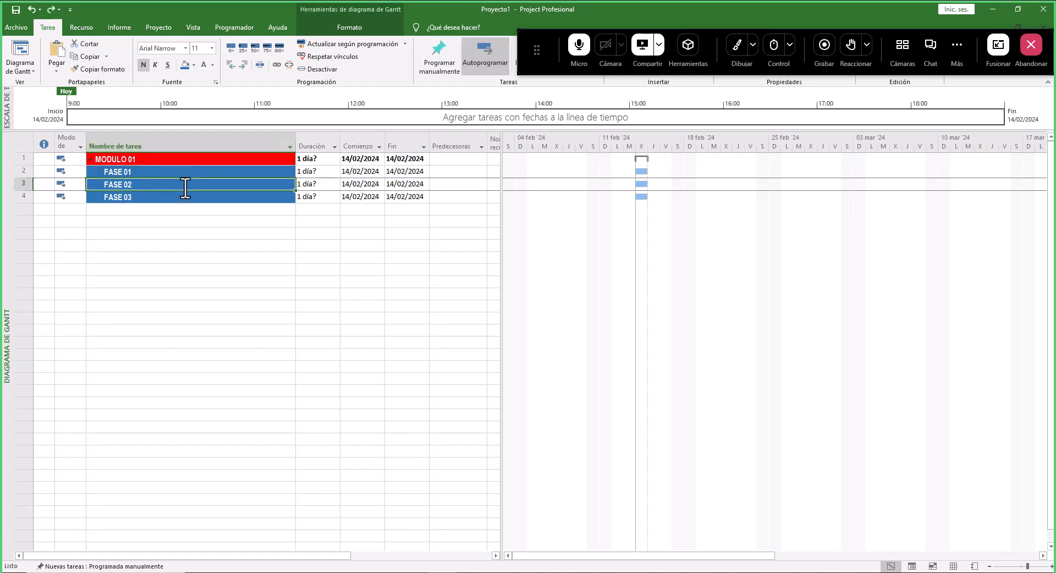
right_click(142, 185)
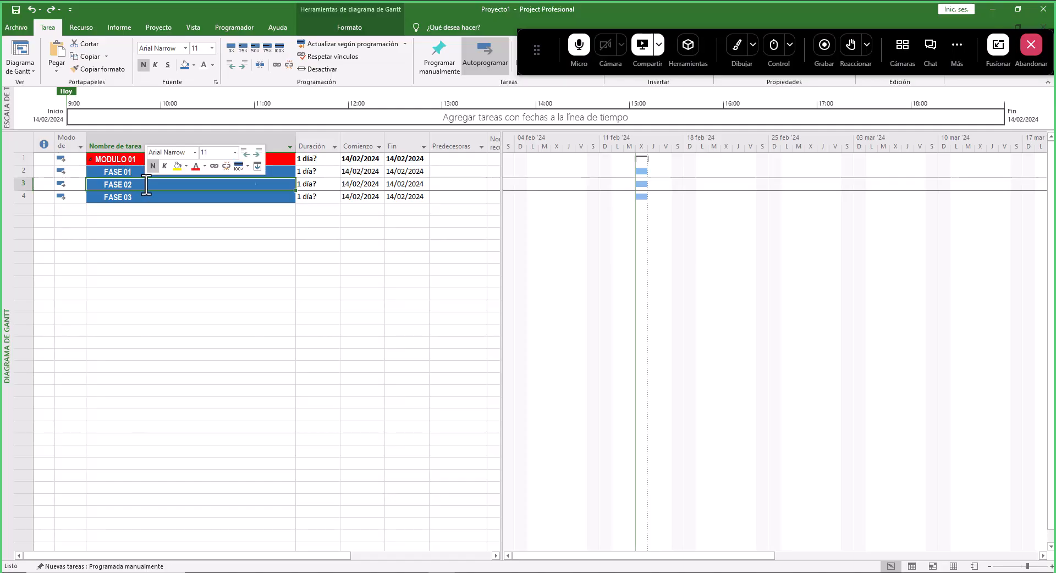
left_click(191, 260)
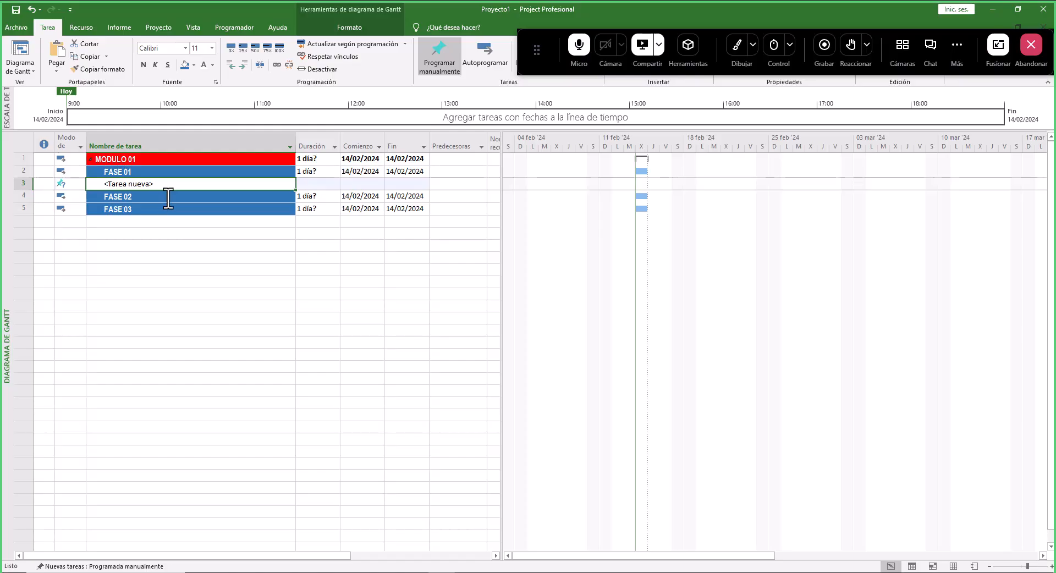
right_click(166, 197)
left_click(204, 274)
left_click_drag(163, 186, 164, 197)
right_click(164, 196)
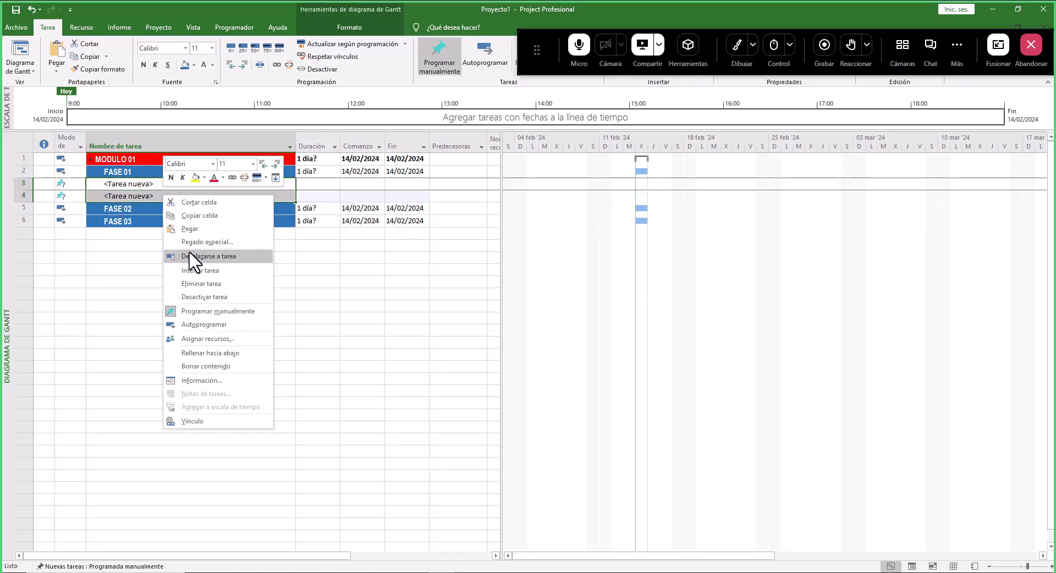
left_click(197, 273)
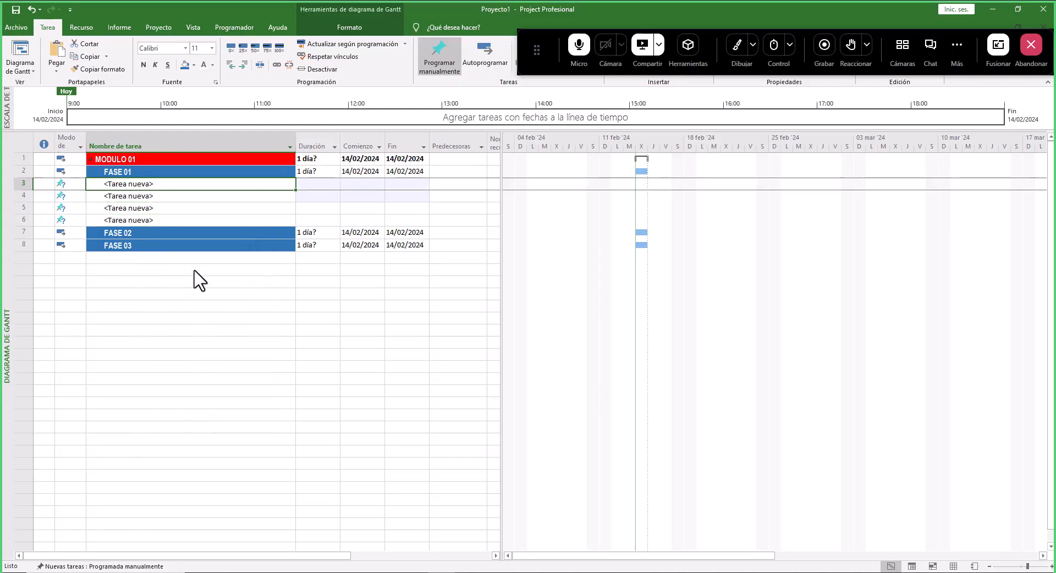
left_click(139, 220)
right_click(166, 221)
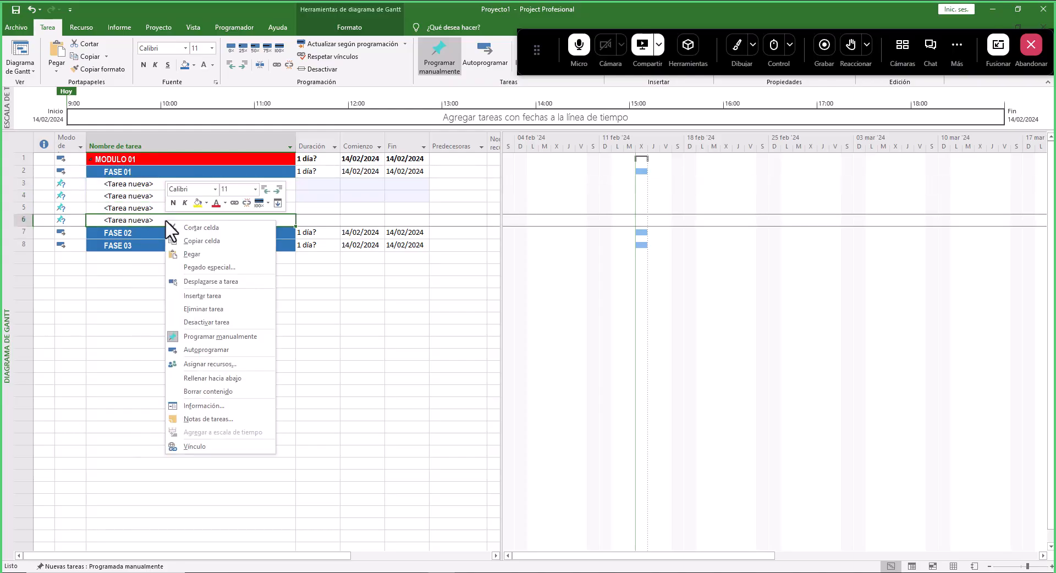
left_click(215, 297)
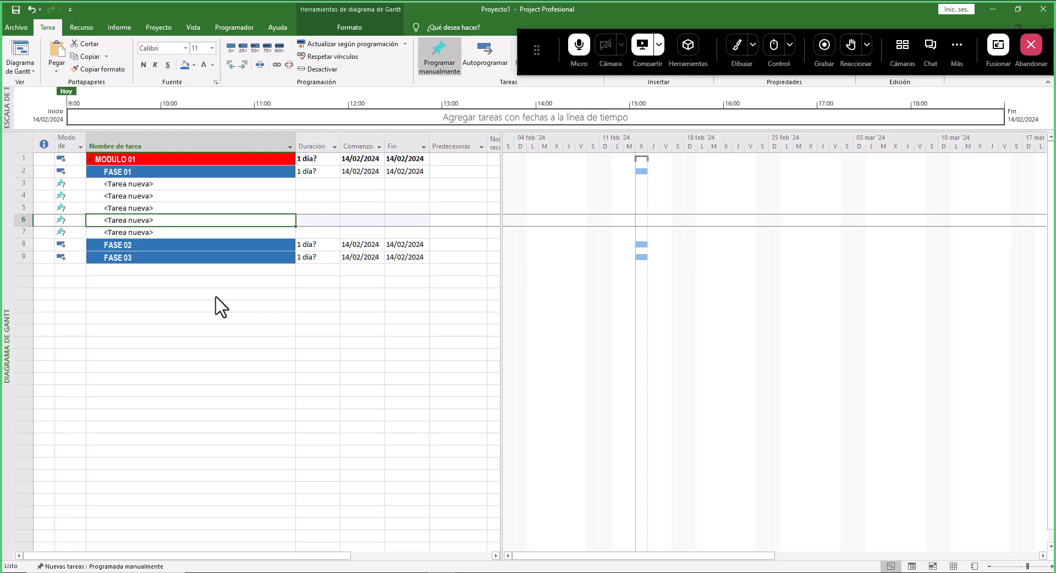
- Rename the first new task under FASE 01 as TAREA 01 DE LA FASE 01
left_click_drag(69, 183, 77, 235)
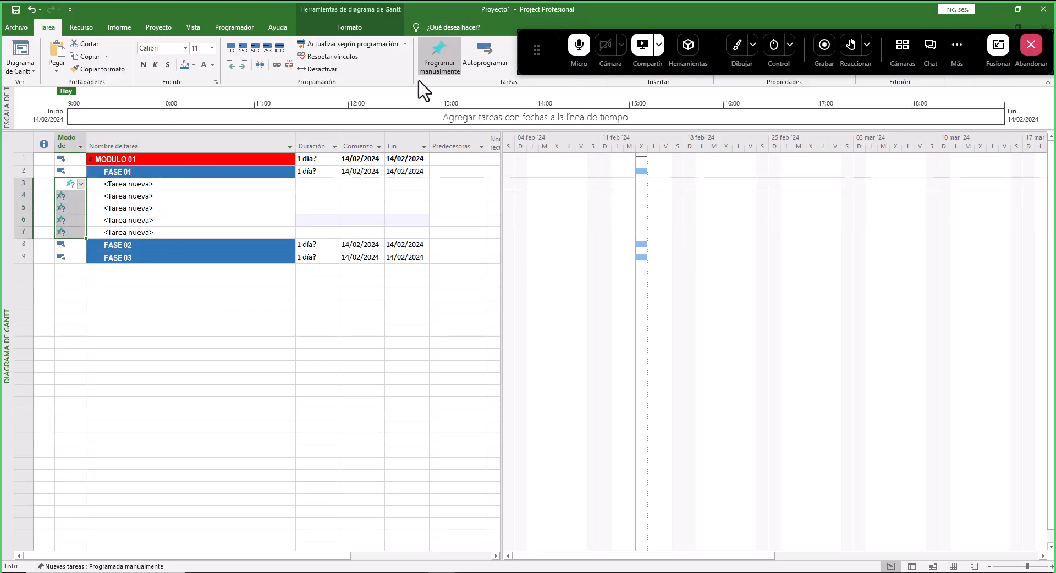
left_click(179, 184)
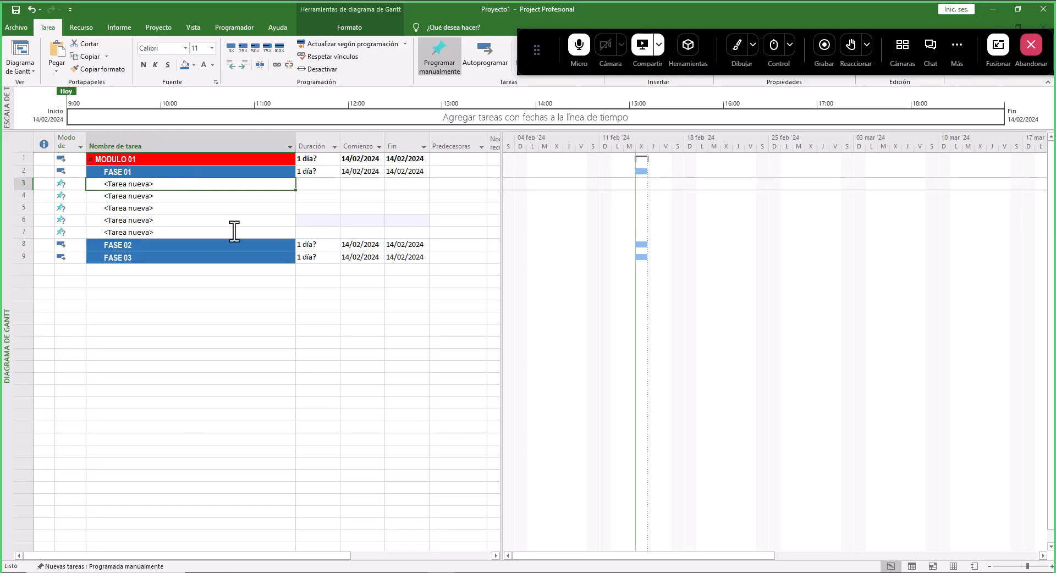
key("F2")
key("shift+Home")
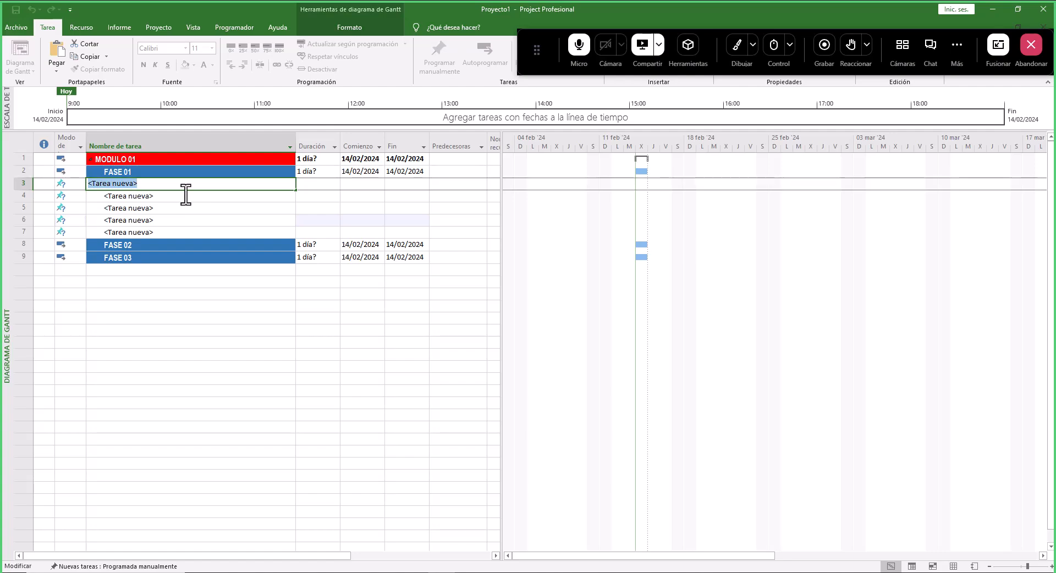
type("TAREA DE LA FASE 01")
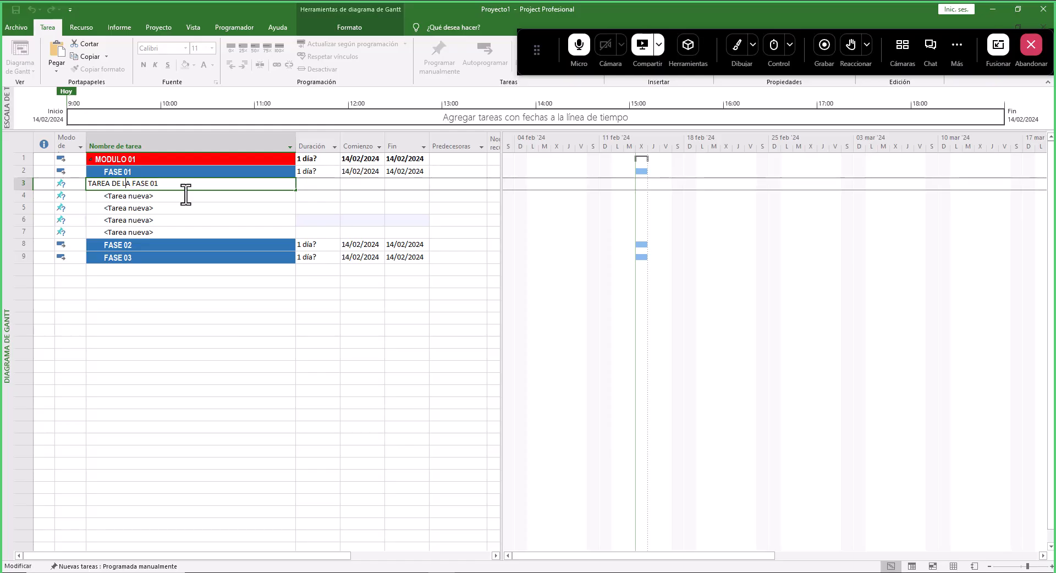
type("=1")
key("BackSpace")
key("BackSpace")
type("01")
left_click_drag(165, 184, 71, 184)
key("ctrl+c")
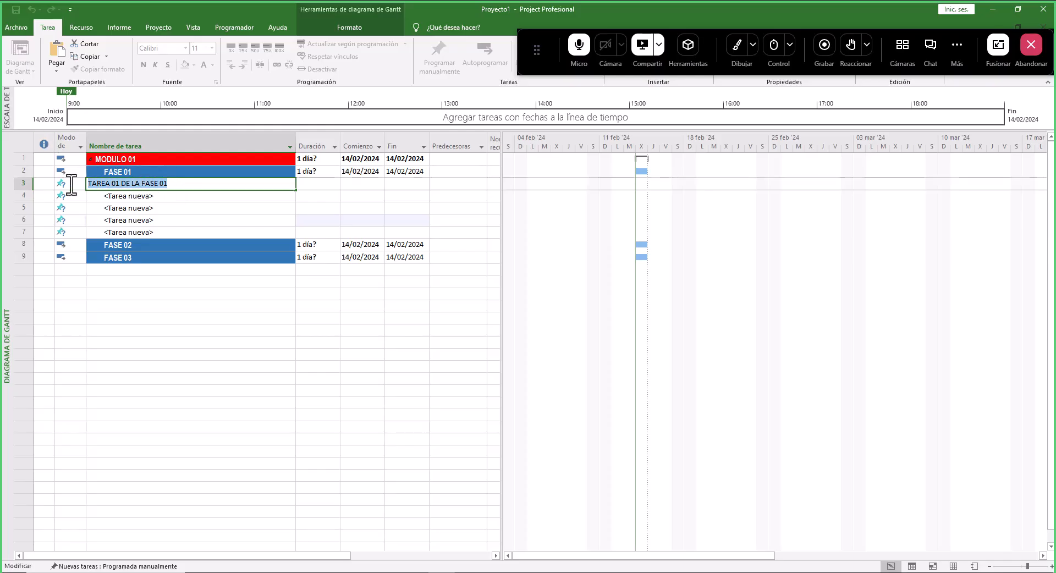
- Rename the second new task under FASE 01 as TAREA 02 DE LA FASE 01 through its task information dialog
left_click(130, 198)
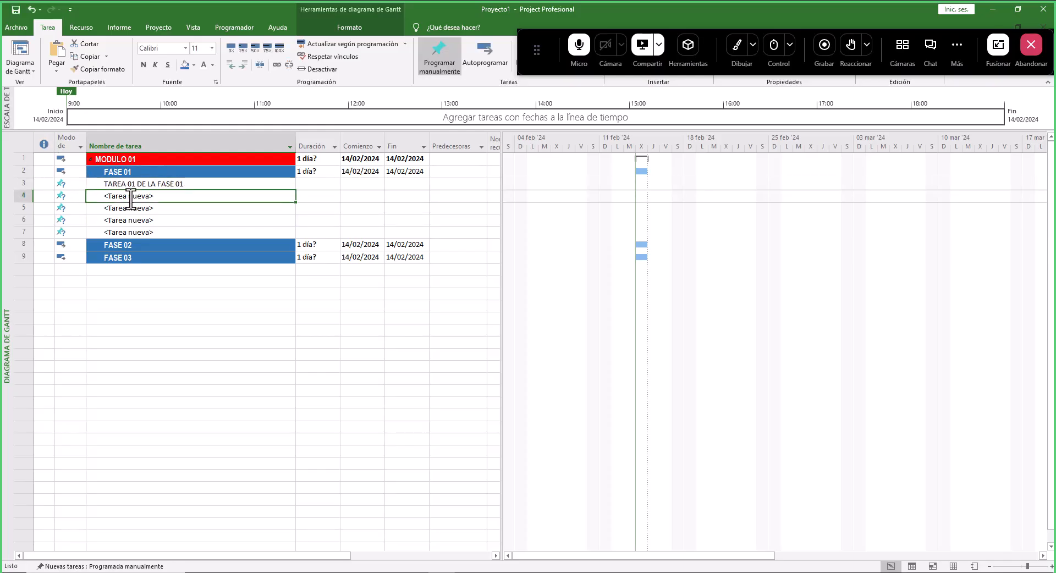
double_click(165, 198)
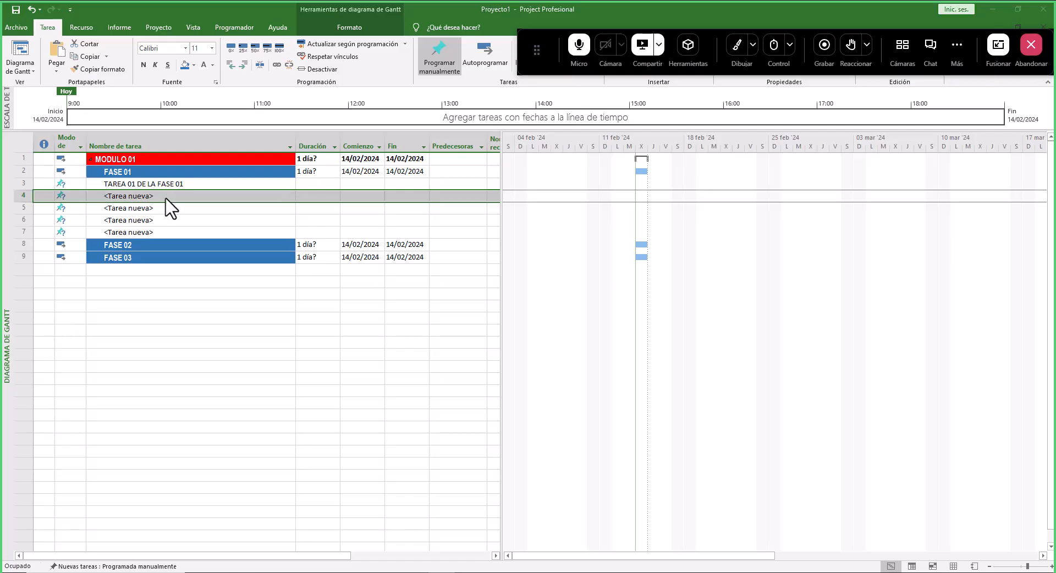
left_click_drag(565, 186, 590, 207)
left_click(461, 240)
left_click_drag(487, 240, 391, 238)
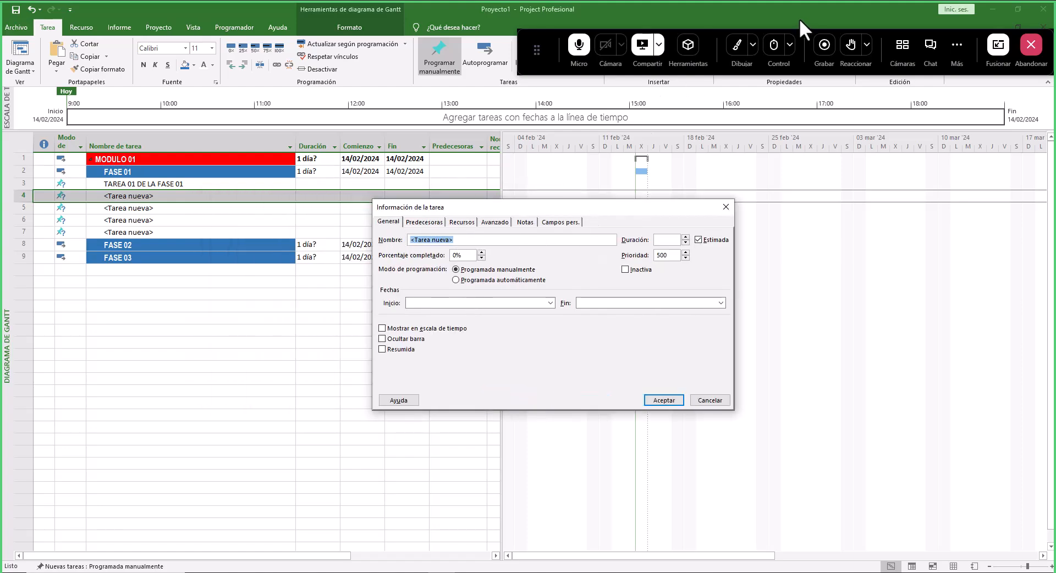
left_click(737, 45)
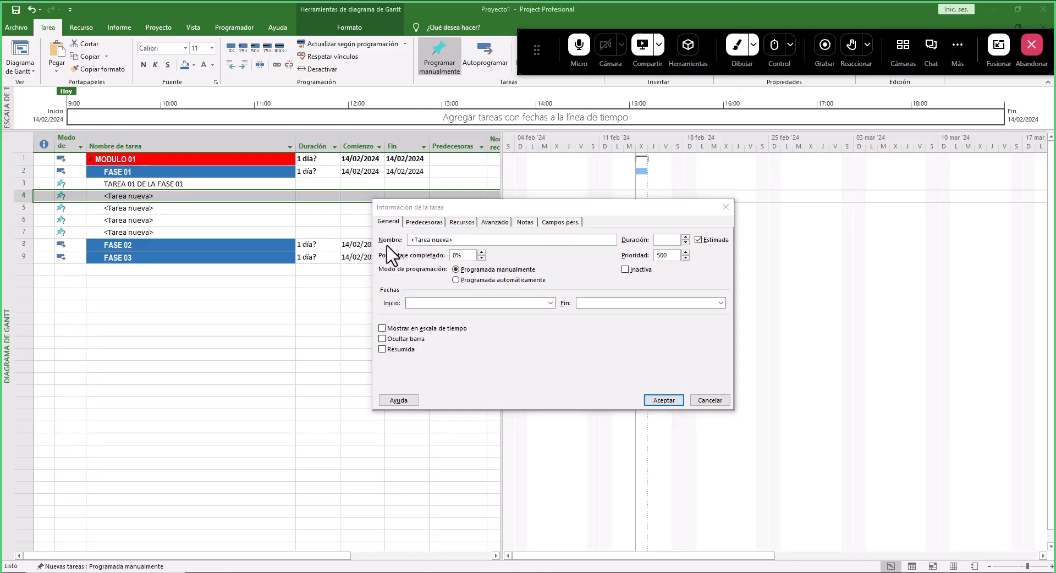
left_click_drag(381, 247, 406, 248)
mouse_move(373, 229)
left_mouse_down()
mouse_move(385, 215)
mouse_move(401, 225)
left_mouse_up()
left_click(735, 54)
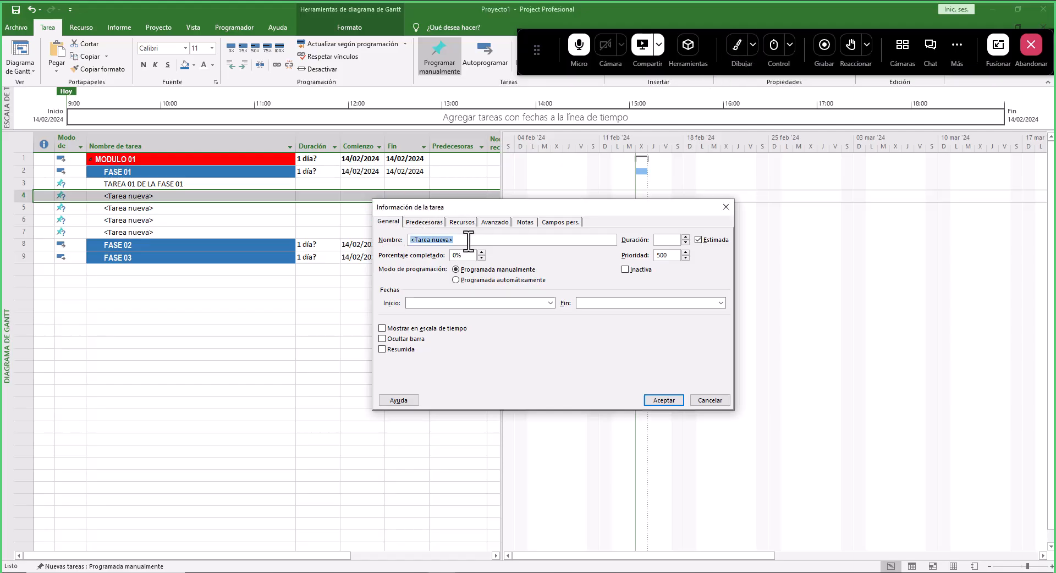
key("ctrl+v")
left_click(664, 400)
- Rename the third new task as TAREA 03 DE LA FASE 01
left_click(137, 209)
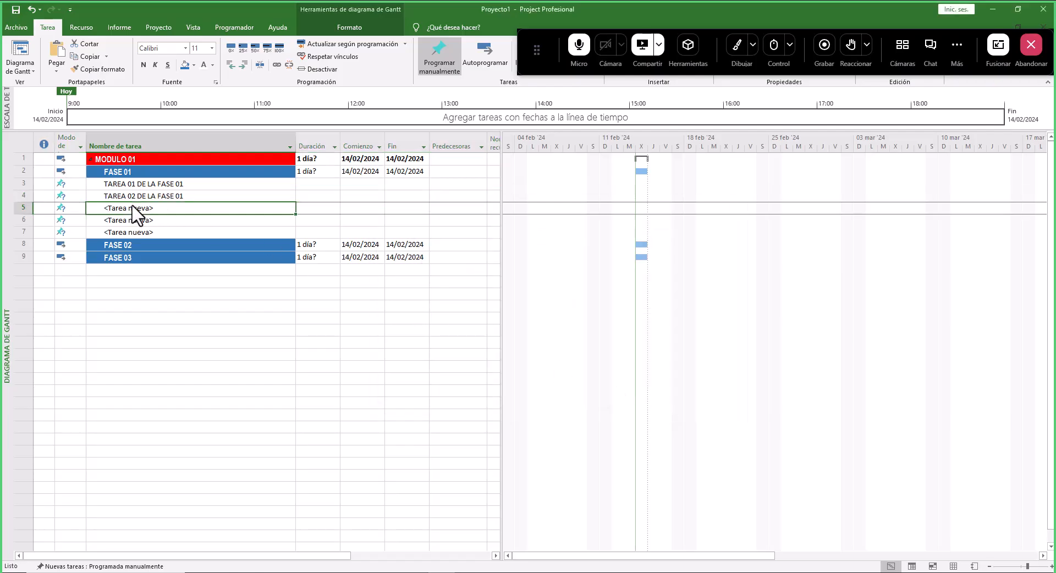
left_click(153, 209)
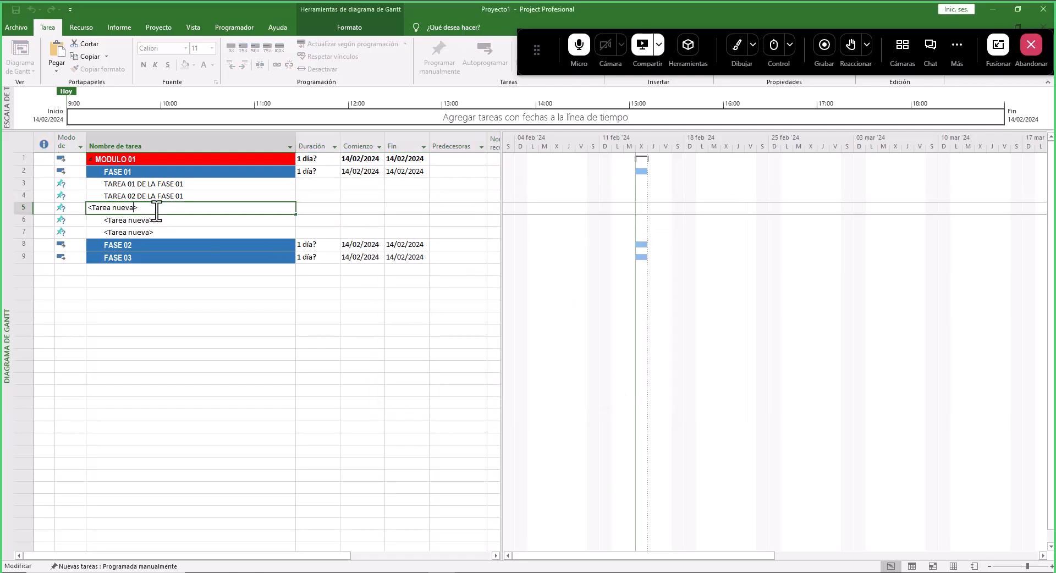
left_click_drag(152, 209, 73, 206)
key("ctrl+v")
left_click(116, 207)
type("3")
key("Delete")
key("Return")
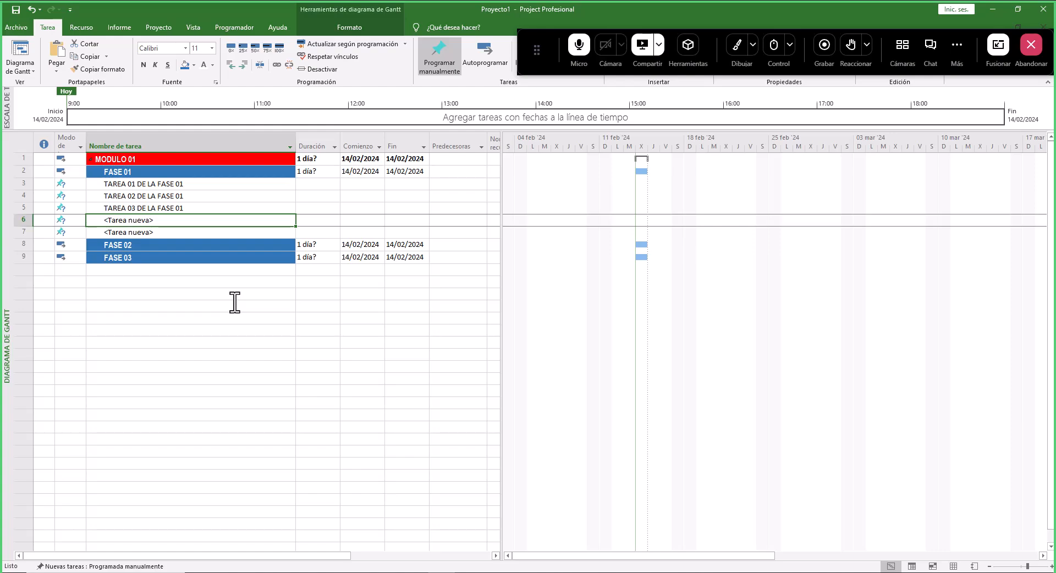
- Rename the fourth new task as TAREA 04 DE LA FASE 01 through its task information dialog
right_click(136, 221)
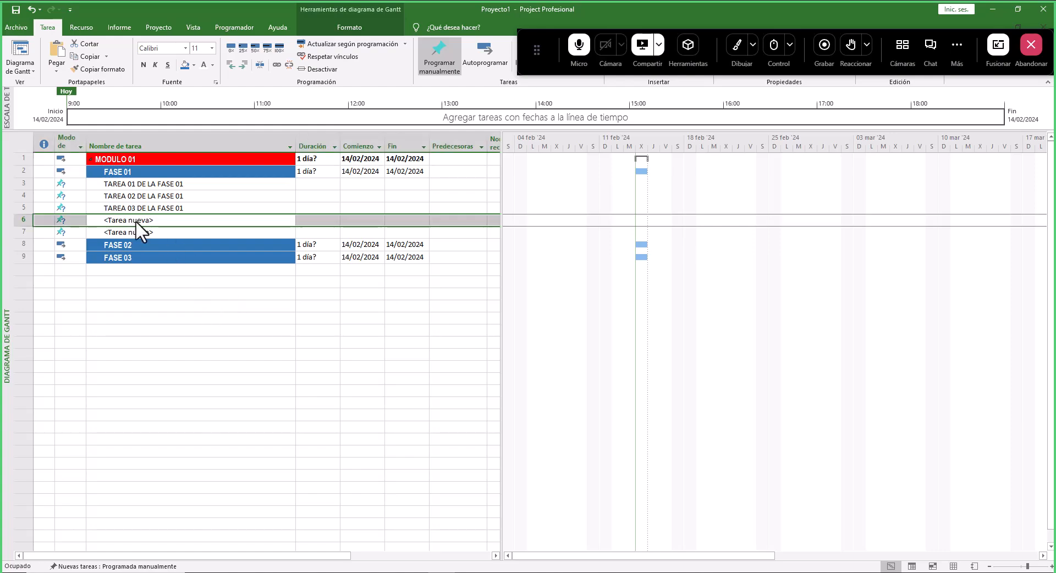
left_click(440, 219)
left_click_drag(440, 220, 353, 217)
key("ctrl+v")
left_click(408, 220)
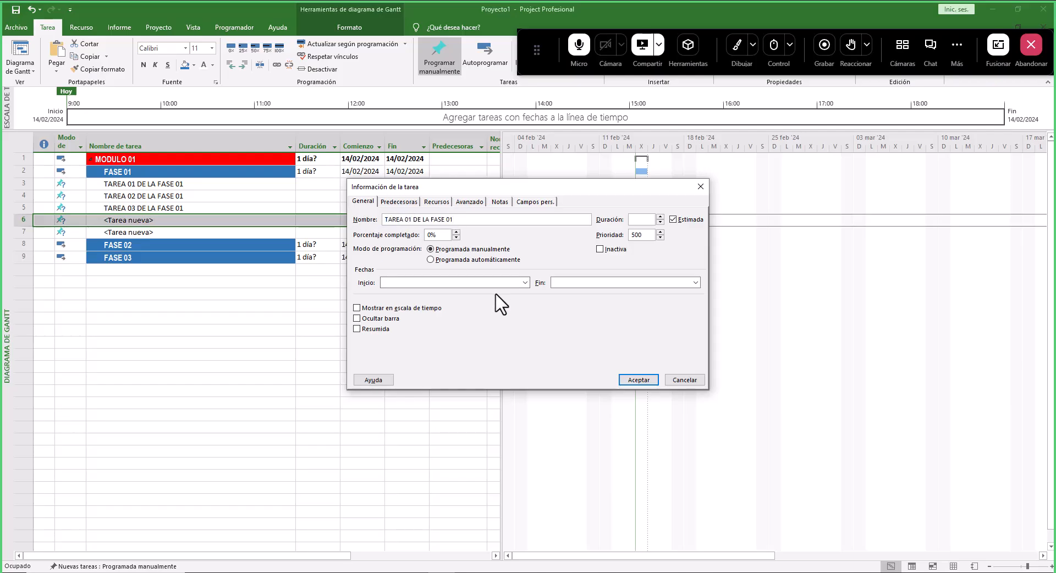
type("4")
key("Return")
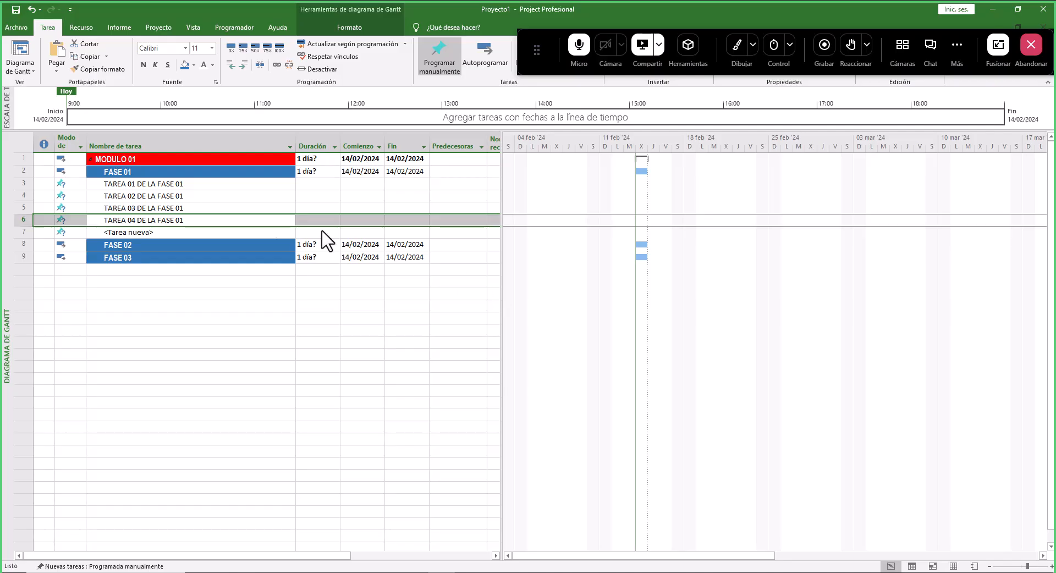
- Rename the fifth new task as TAREA 05 DE LA FASE 01 through its task information dialog
left_click(172, 231)
right_click(173, 231)
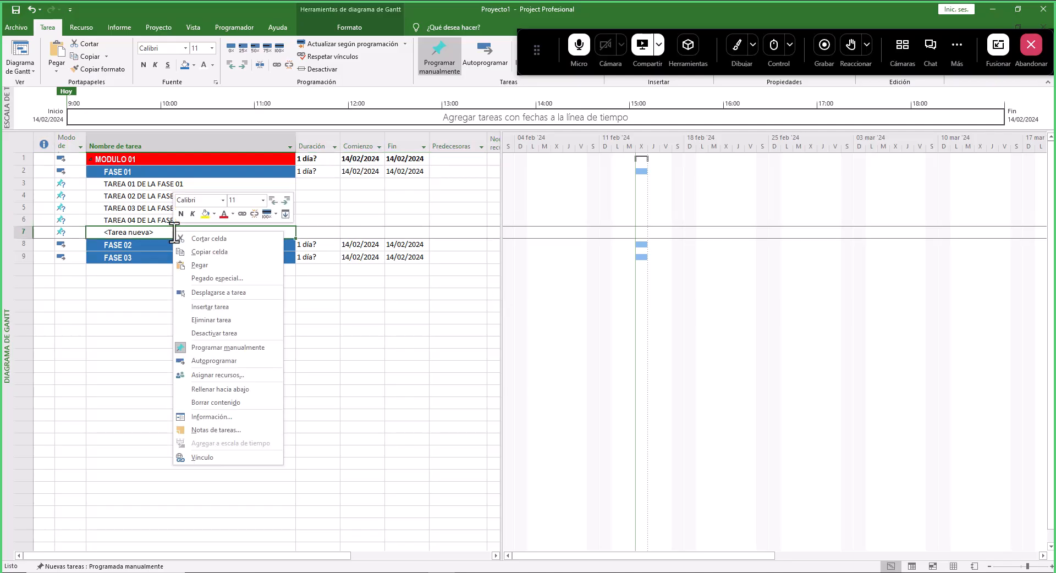
left_click(152, 231)
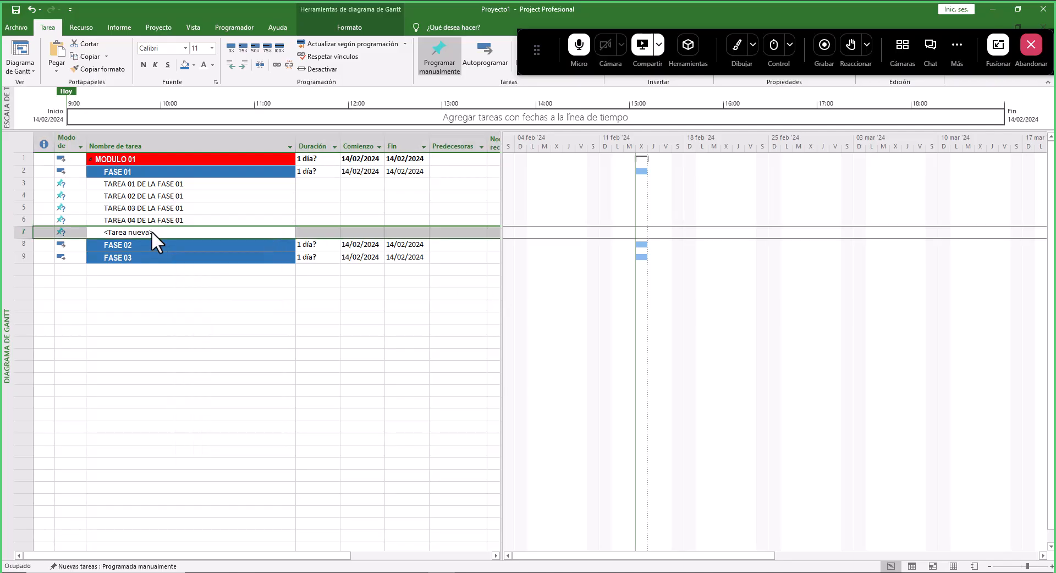
double_click(151, 230)
left_click(444, 221)
left_click_drag(444, 220, 334, 220)
key("ctrl+v")
left_click(412, 220)
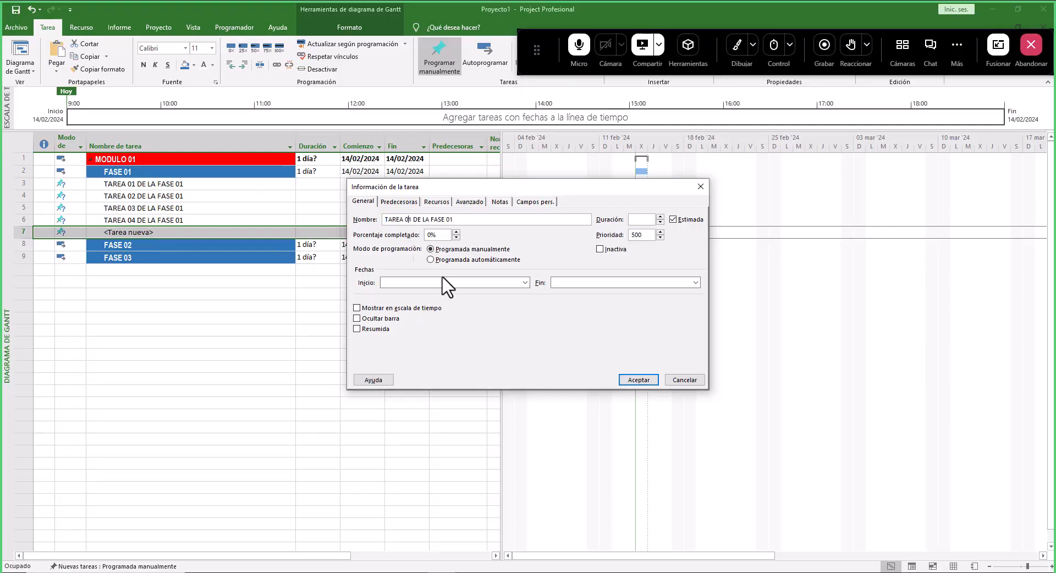
key("BackSpace")
type("5")
key("Return")
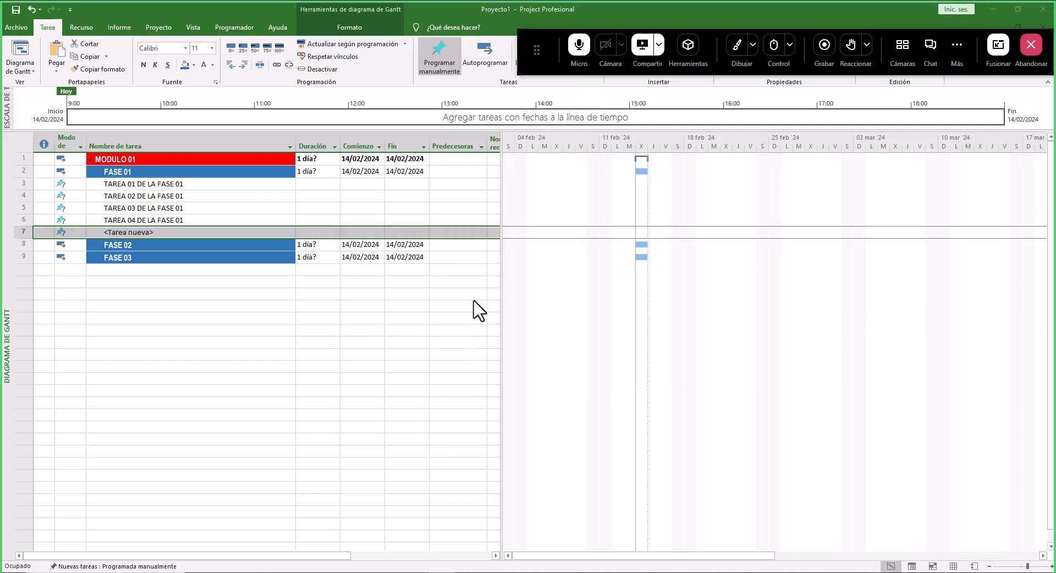
- Indent the five TAREA rows so they become subtasks of FASE 01, and expand the phase to show them
left_click(202, 188)
left_click_drag(201, 188, 201, 234)
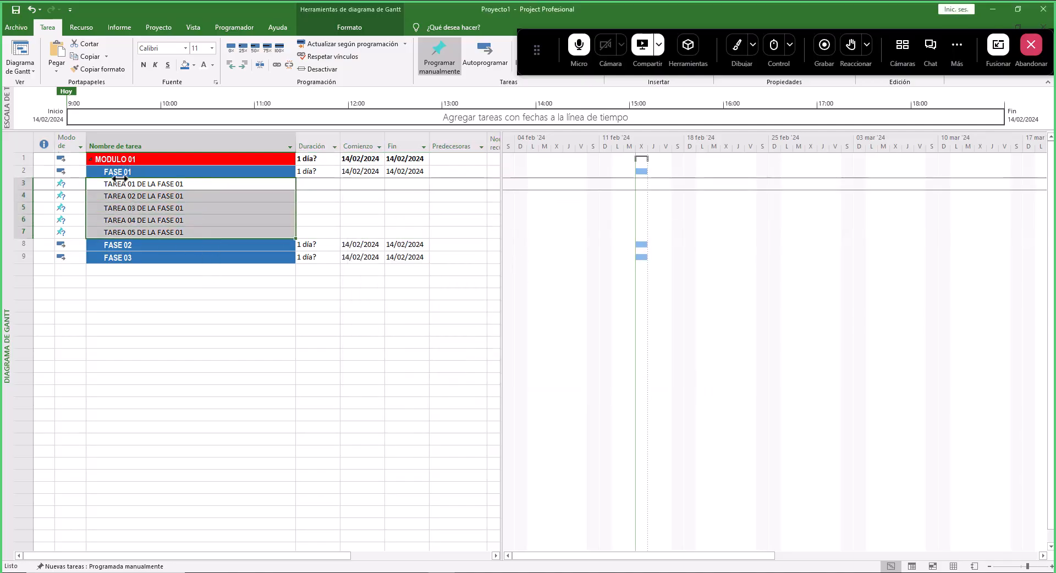
left_click(151, 186)
left_click(157, 185)
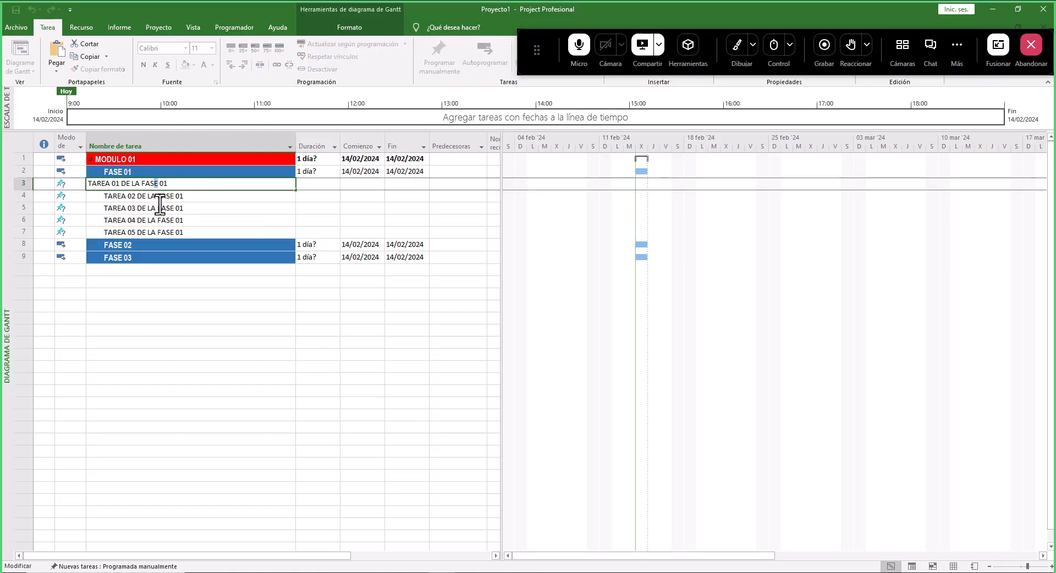
left_click(124, 172)
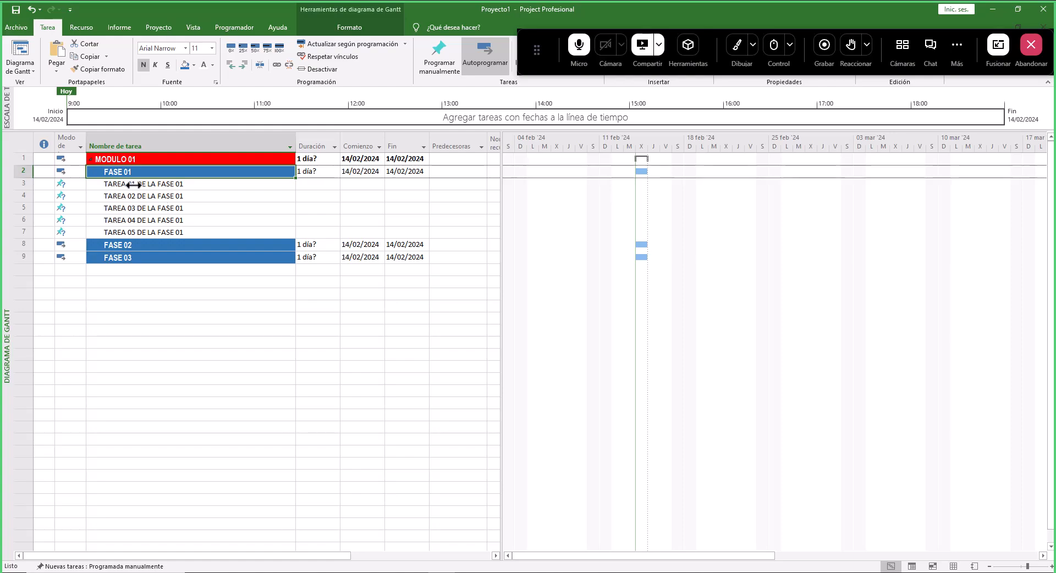
left_click_drag(160, 185, 165, 232)
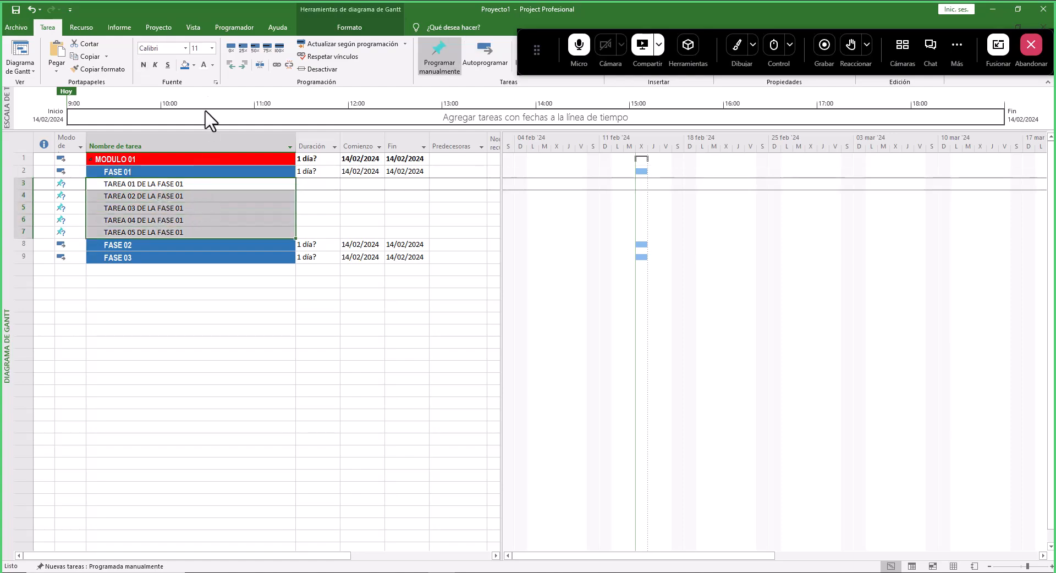
left_click(245, 65)
left_click(100, 172)
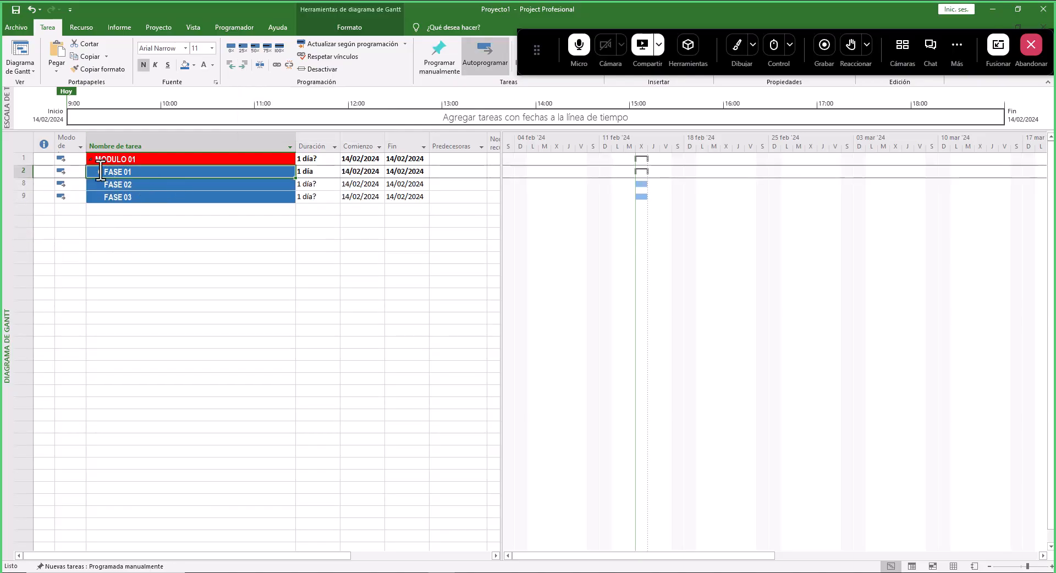
left_click(101, 170)
left_click(108, 201)
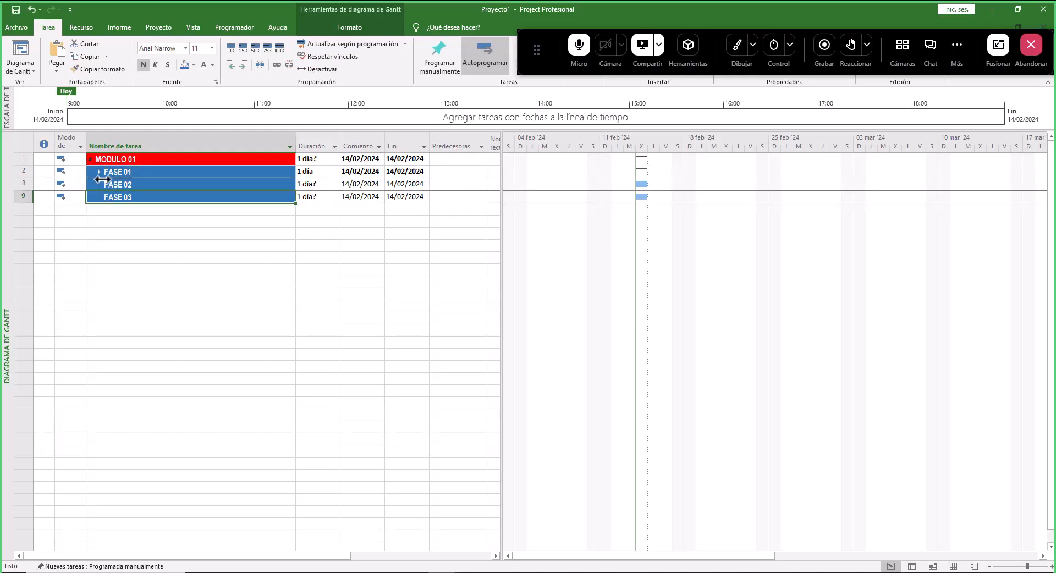
left_click(100, 172)
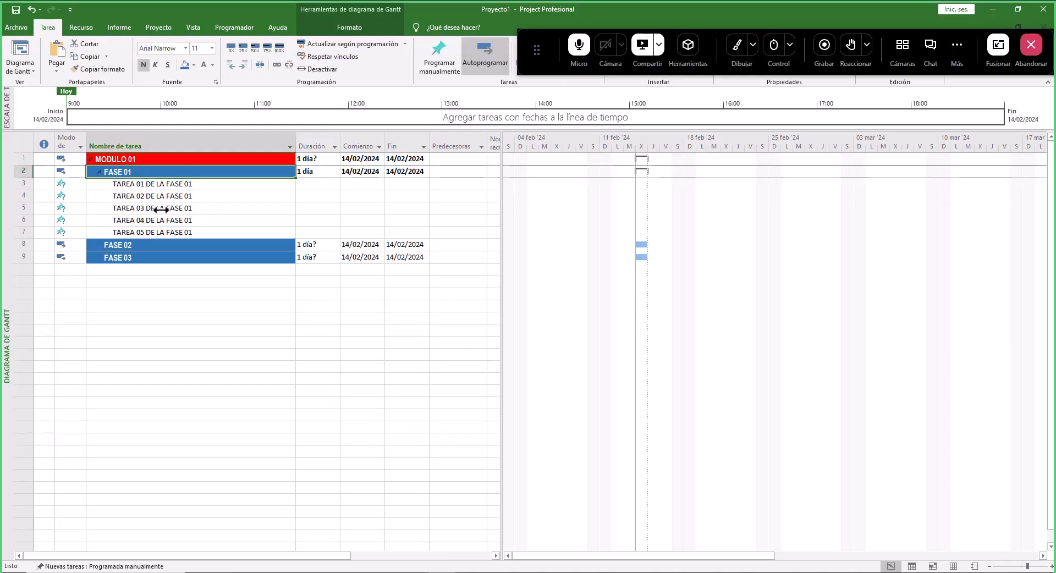
- Switch the five FASE 01 tasks to automatic scheduling
left_click_drag(69, 183, 427, 236)
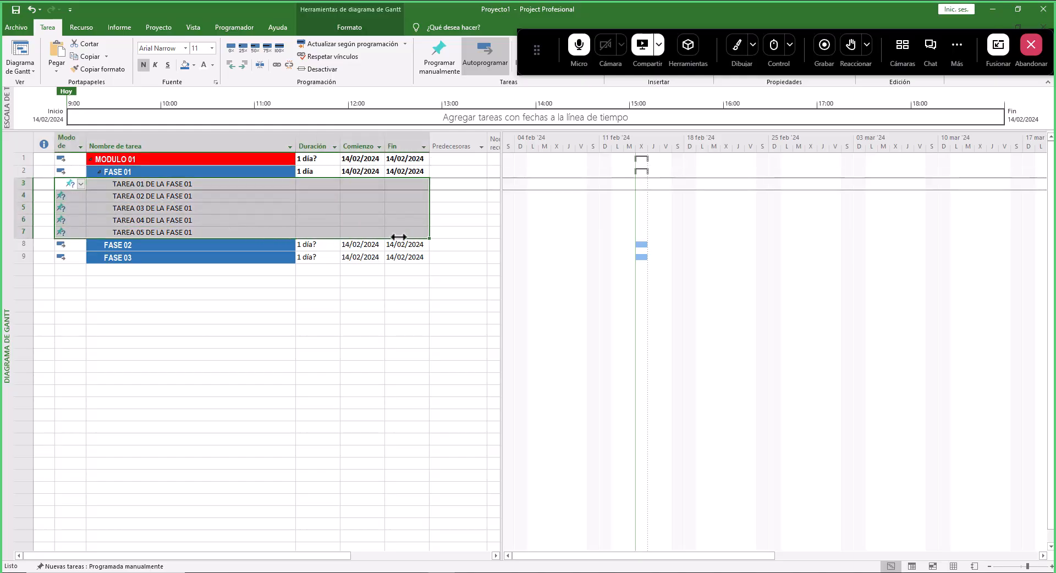
left_click(490, 52)
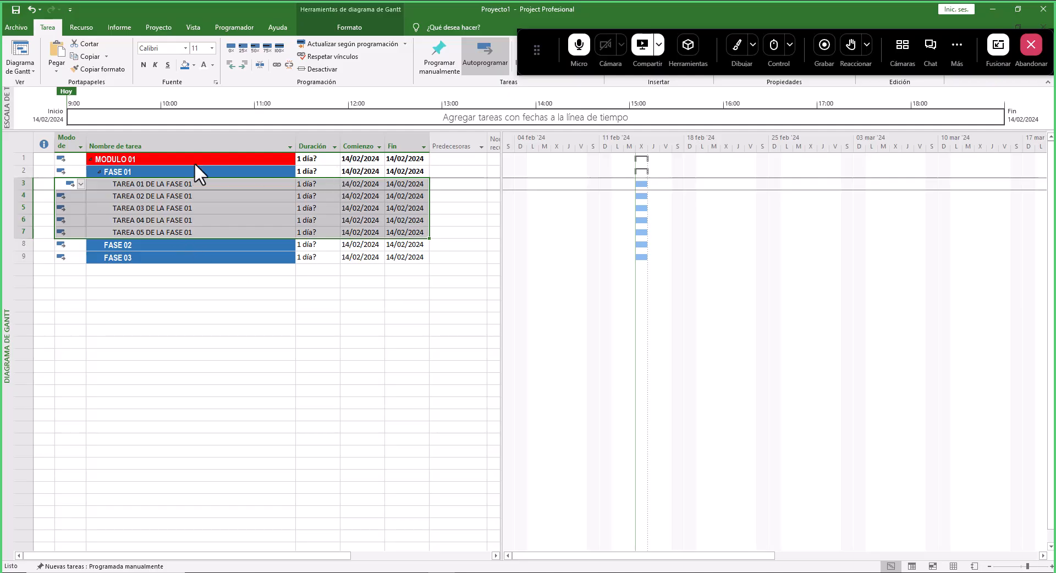
left_click(178, 163)
left_click(359, 197)
left_click(373, 221)
left_click(359, 233)
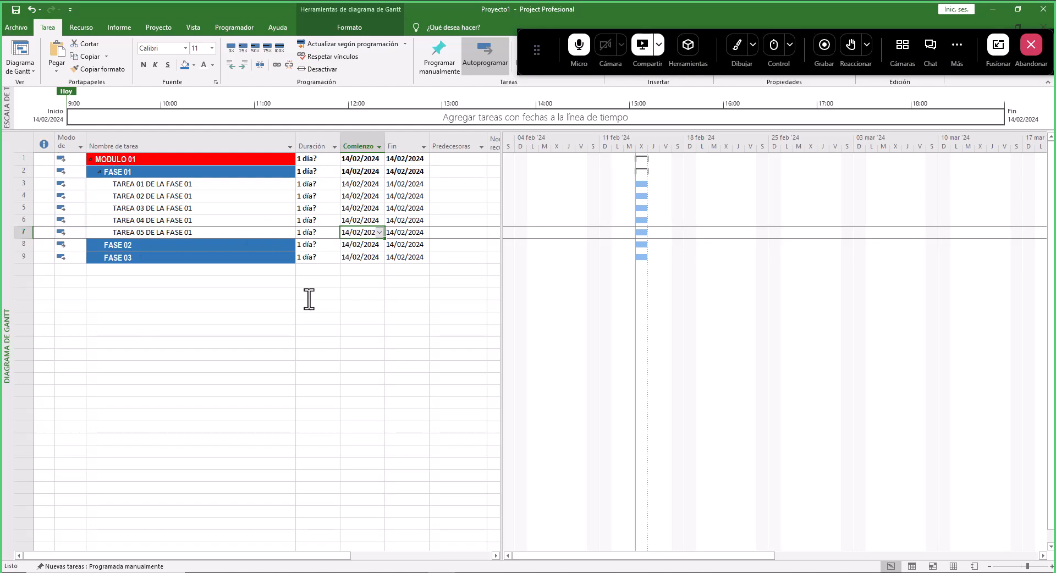
- Switch to the PowerPoint practice slide, review the FASE 02 tasks in its table, and return to the schedule
left_click(420, 571)
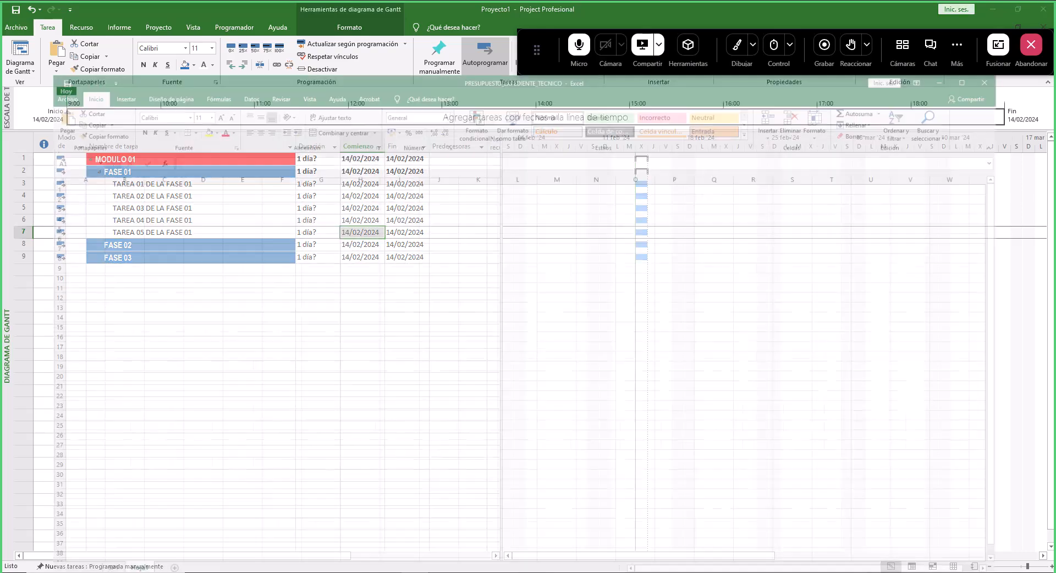
left_click(393, 571)
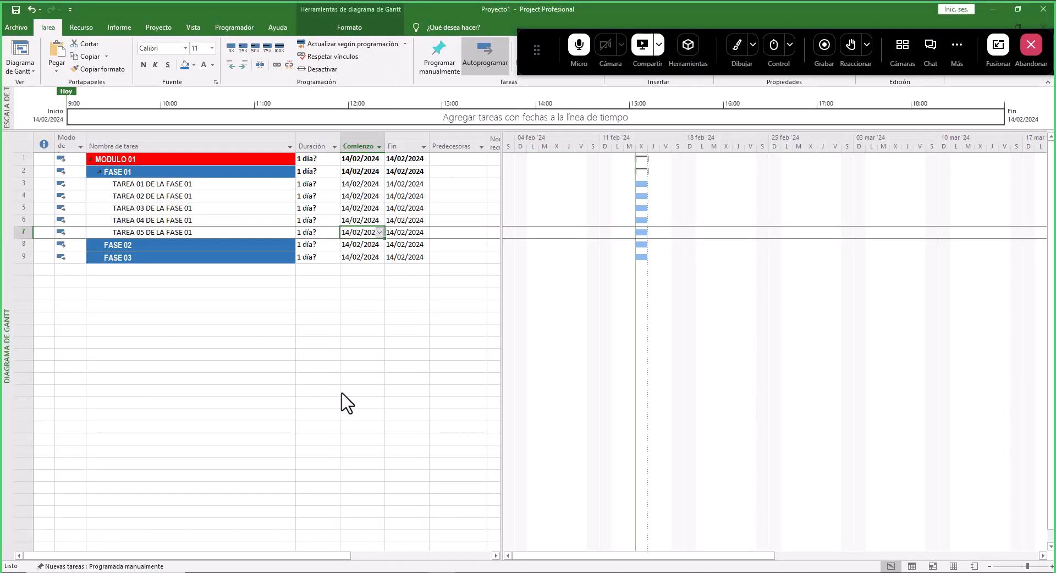
left_click(371, 572)
left_click(457, 571)
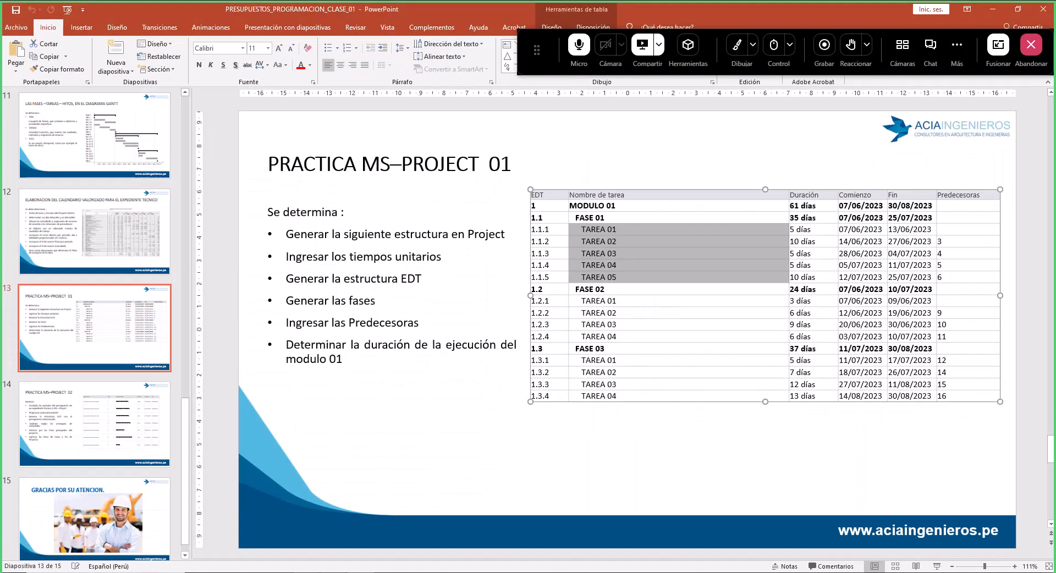
left_click(597, 302)
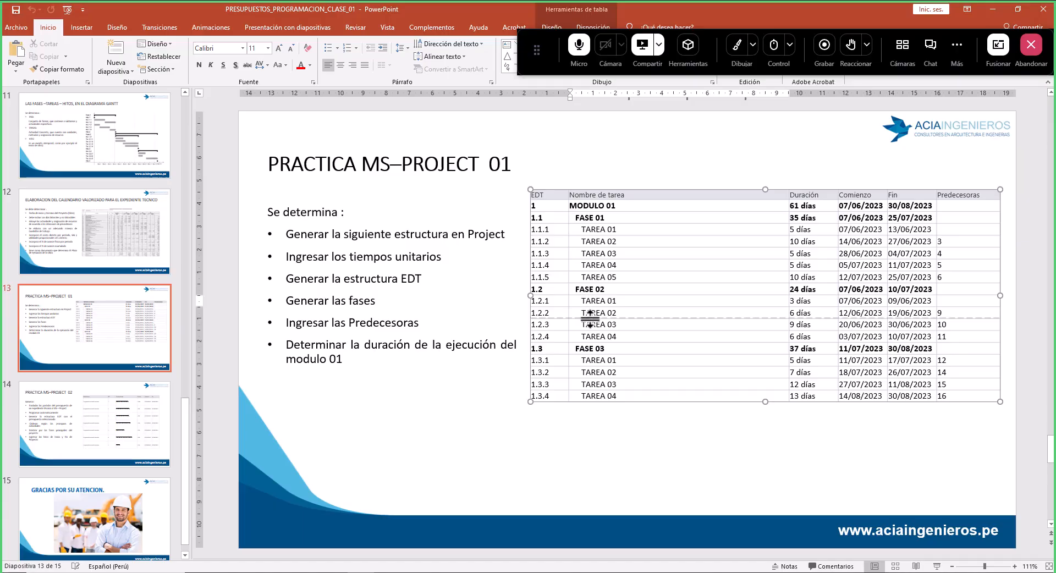
left_click_drag(594, 321, 610, 341)
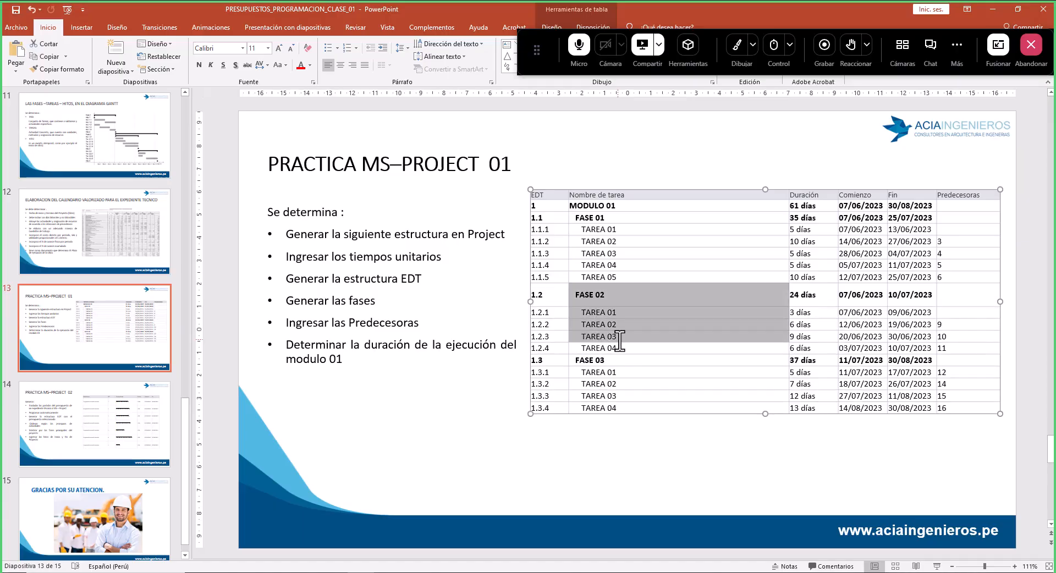
key("ctrl+z")
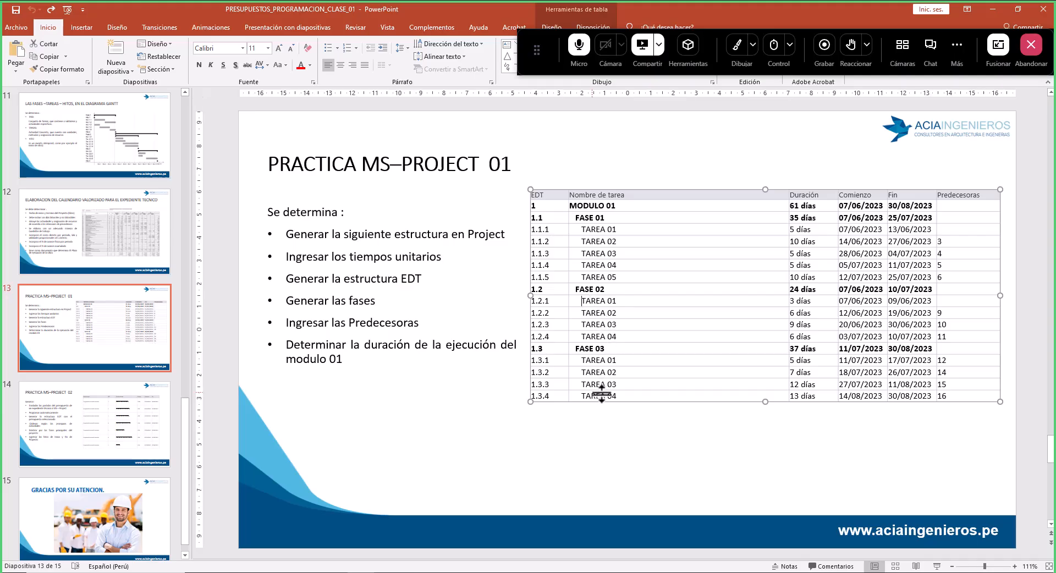
left_click_drag(599, 301, 614, 341)
left_click(465, 572)
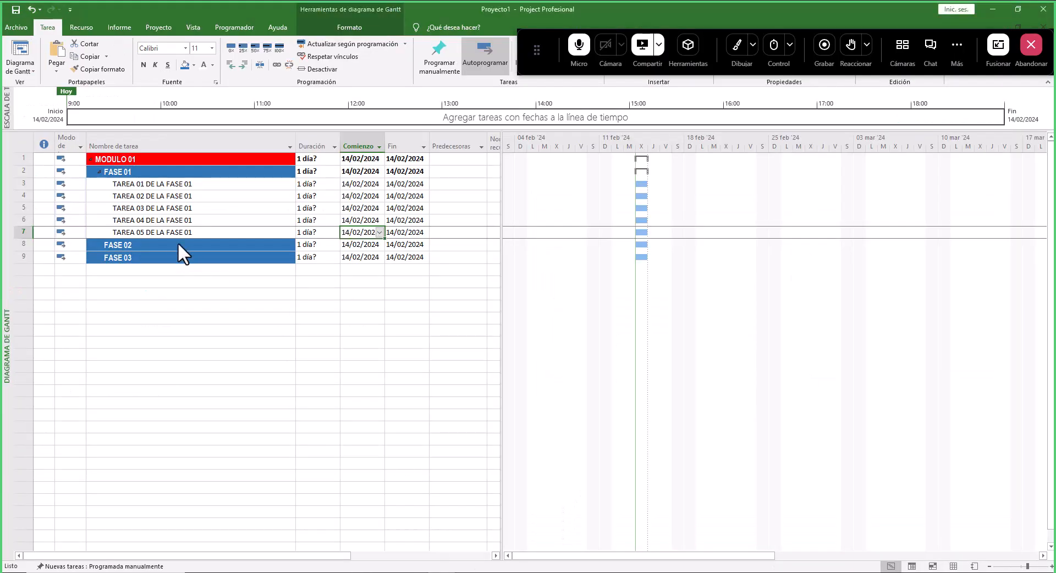
- Insert four new blank tasks between FASE 02 and FASE 03
left_click(135, 258)
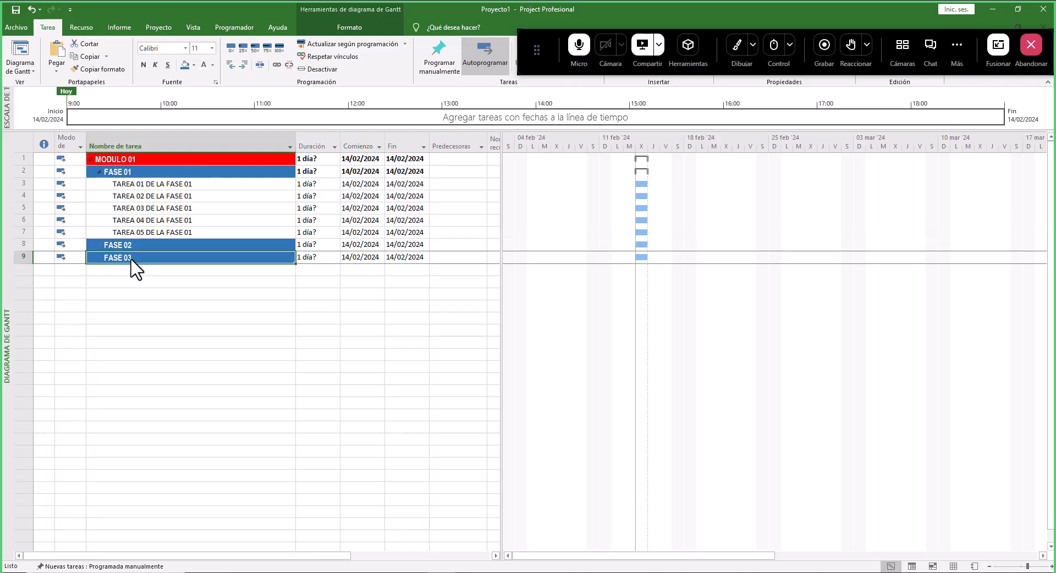
right_click(134, 259)
left_click(170, 340)
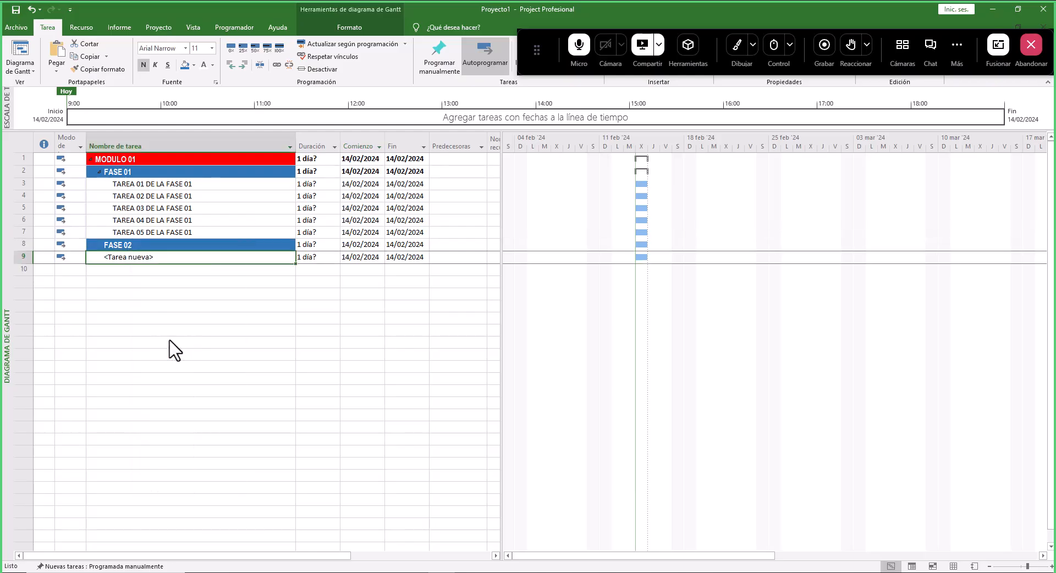
left_click(140, 269)
right_click(139, 272)
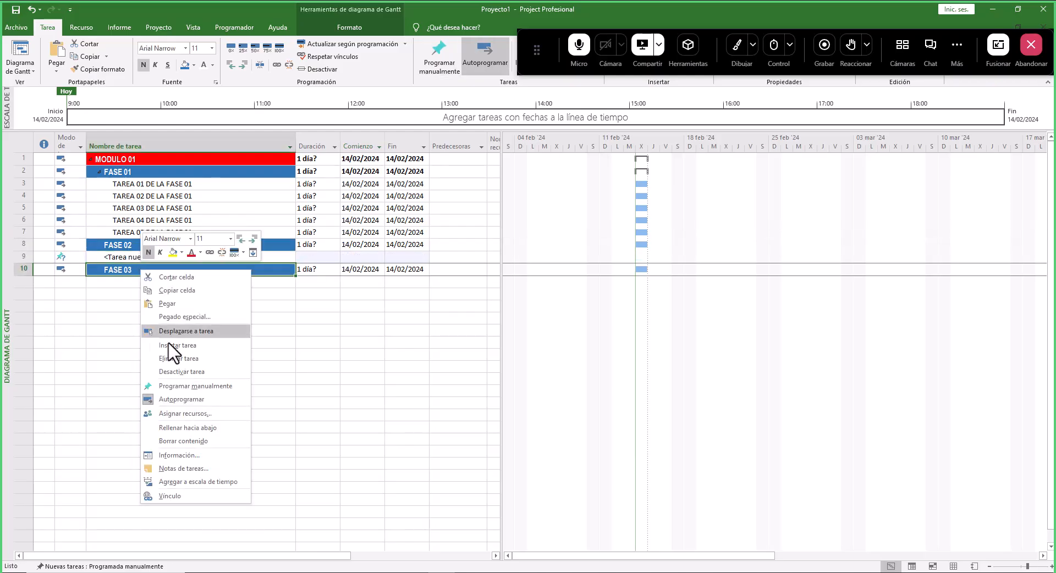
left_click(181, 351)
left_click_drag(144, 259, 150, 269)
right_click(149, 270)
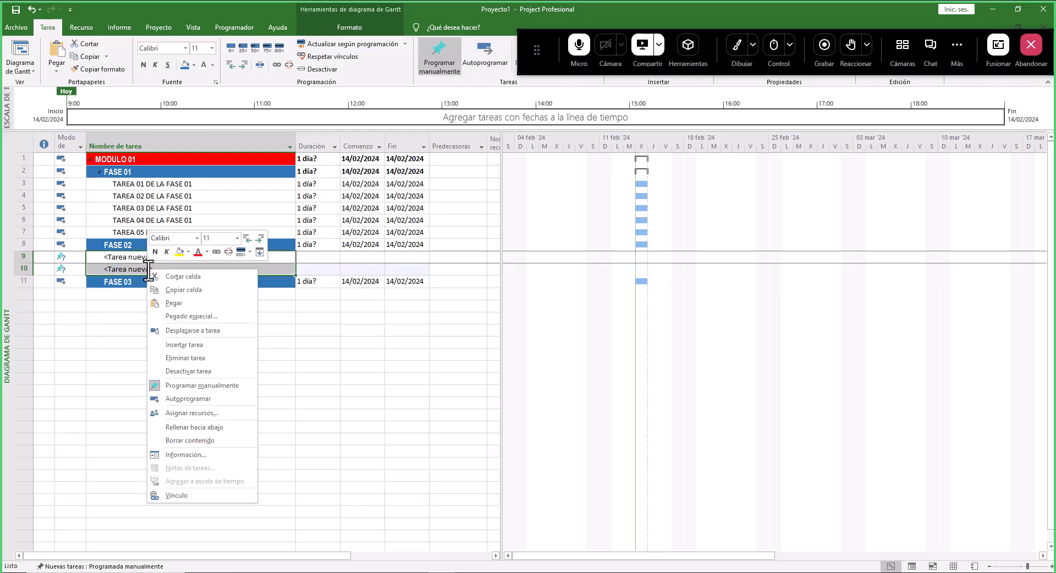
left_click(186, 352)
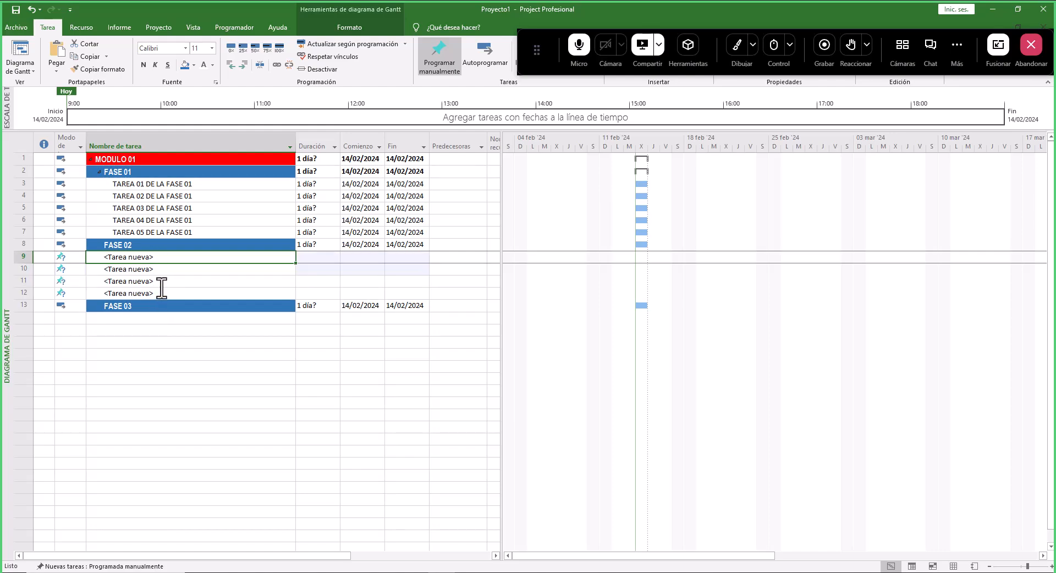
- Copy the first four FASE 01 task names and paste them into the new rows under FASE 02
left_click_drag(150, 184, 154, 224)
key("ctrl+c")
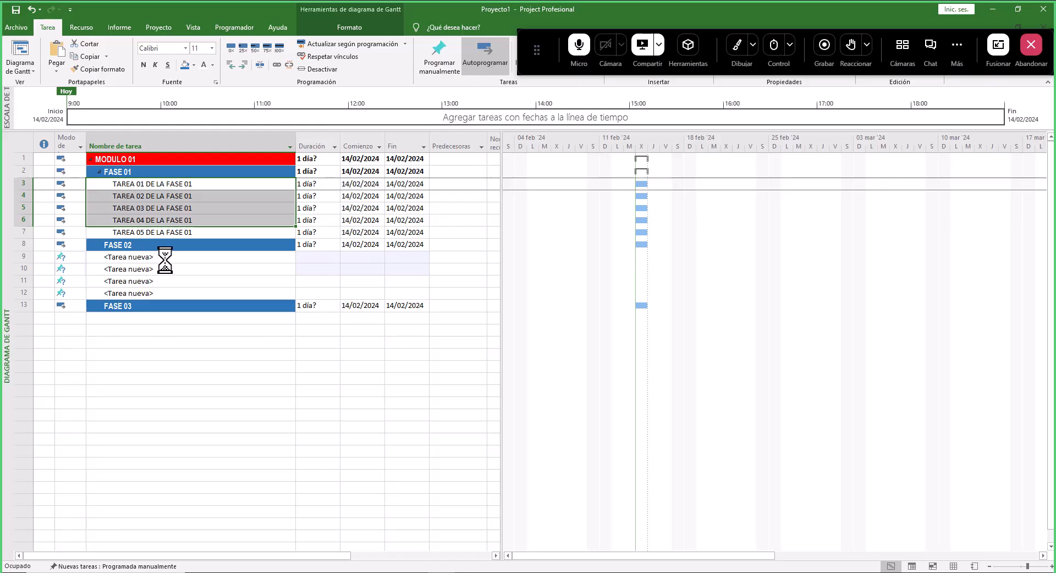
left_click(165, 257)
key("ctrl+v")
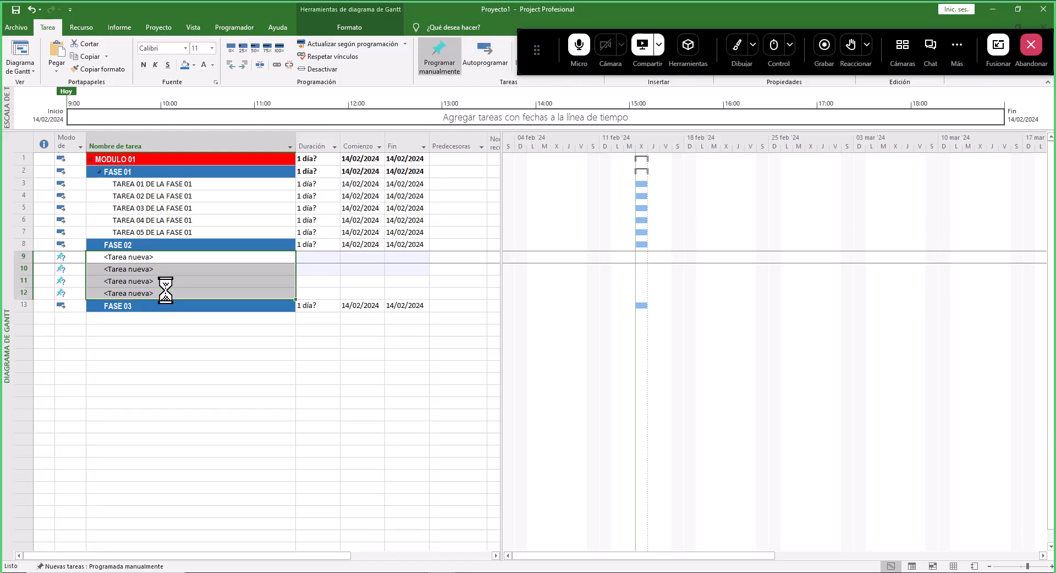
left_click(171, 269)
left_click(171, 293)
left_click(165, 256)
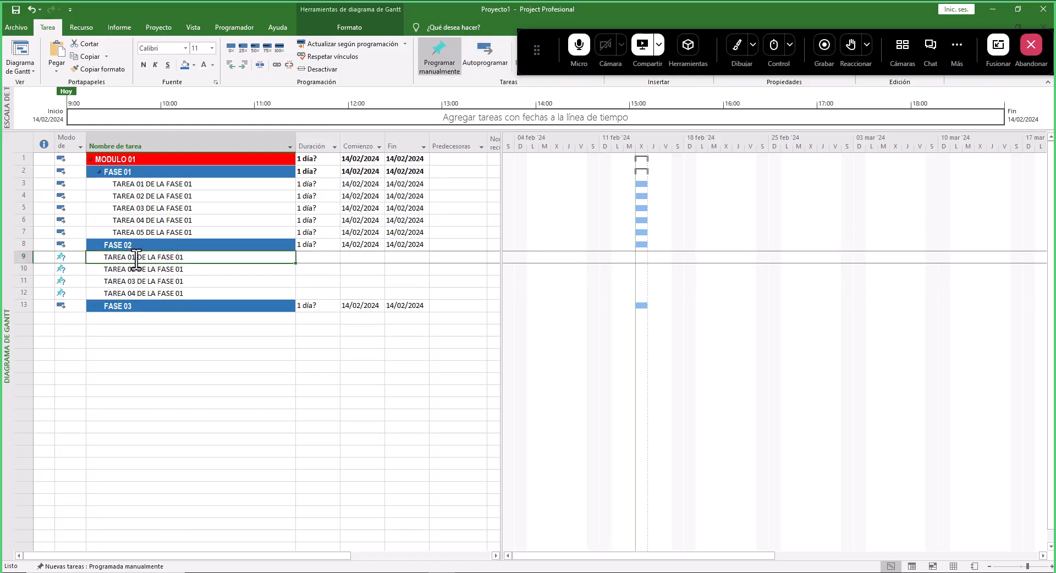
- Rename the four pasted tasks as TAREA 01 to TAREA 04 DE LA FASE 02
key("F2")
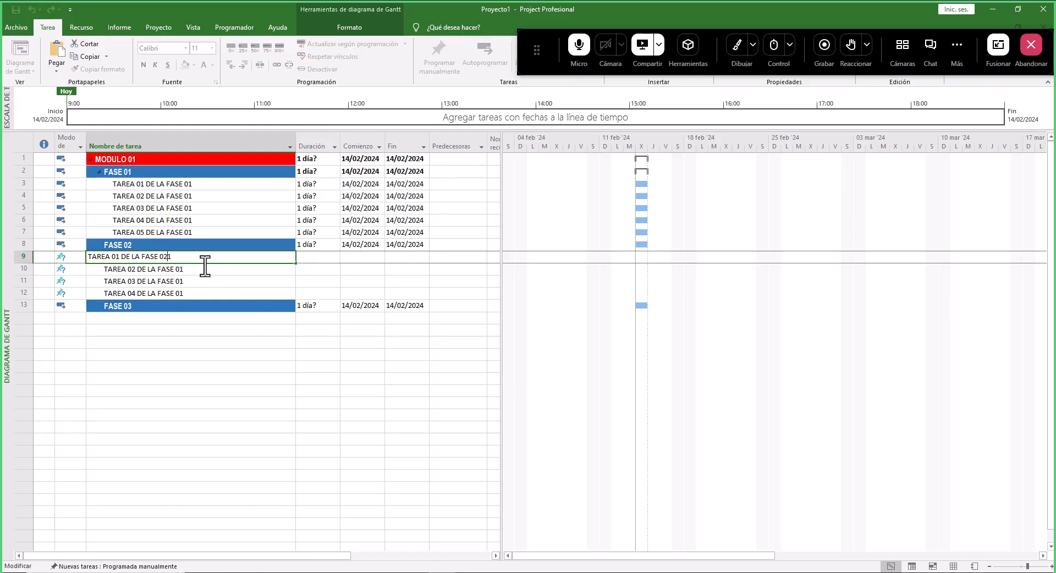
key("Return")
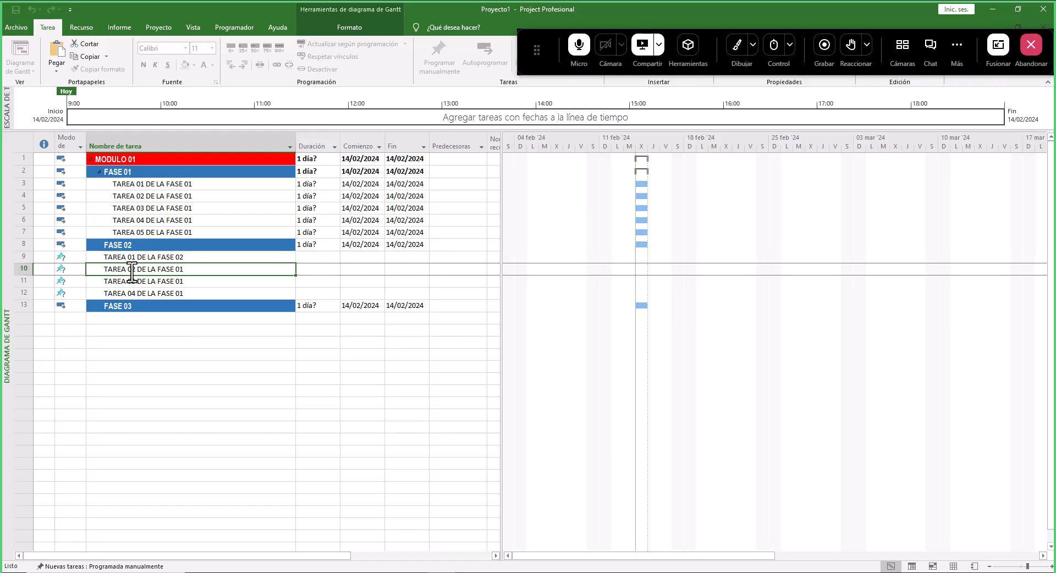
key("F2")
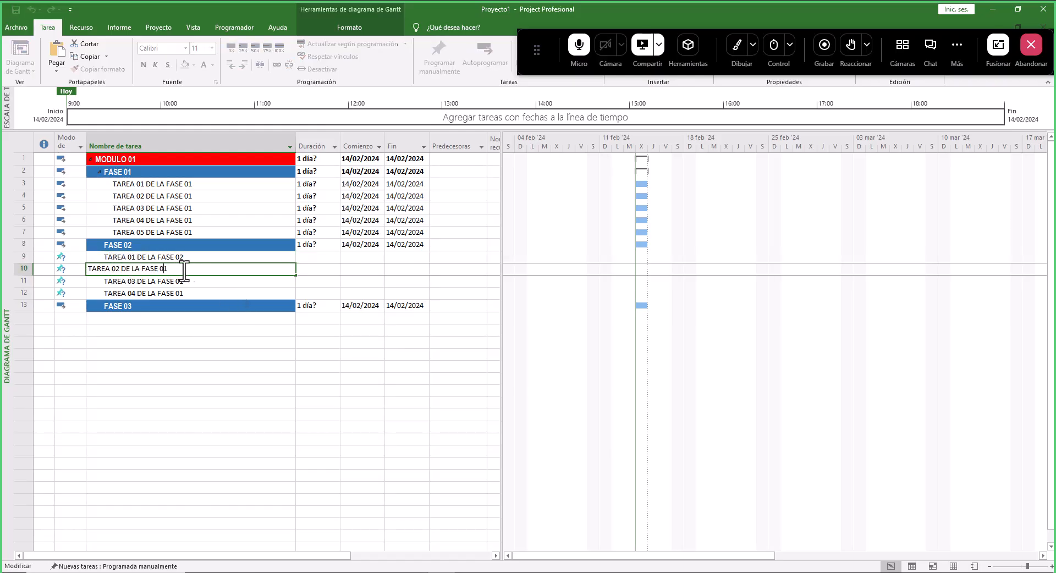
type("2")
key("Return")
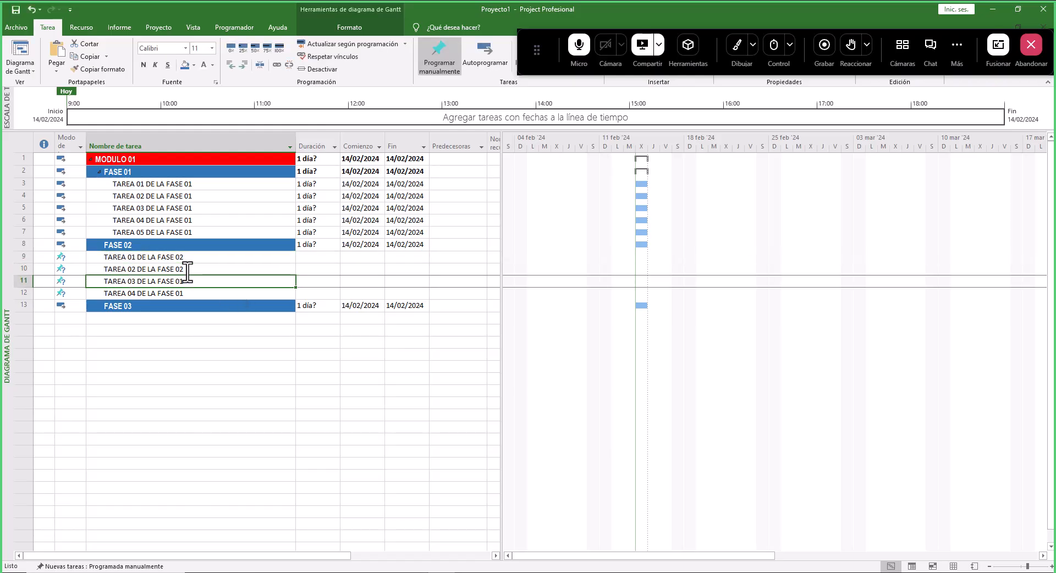
key("F2")
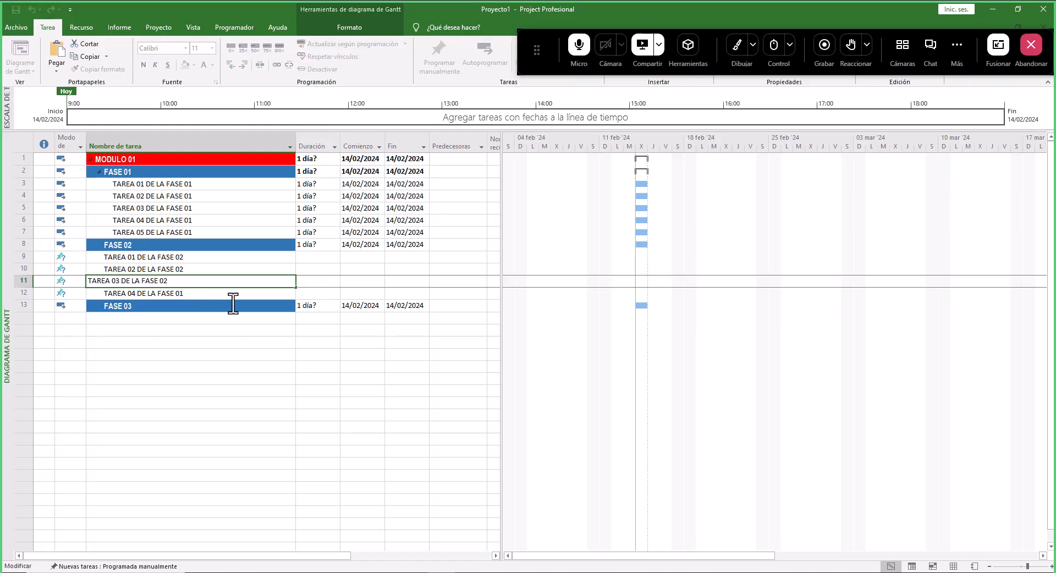
key("Return")
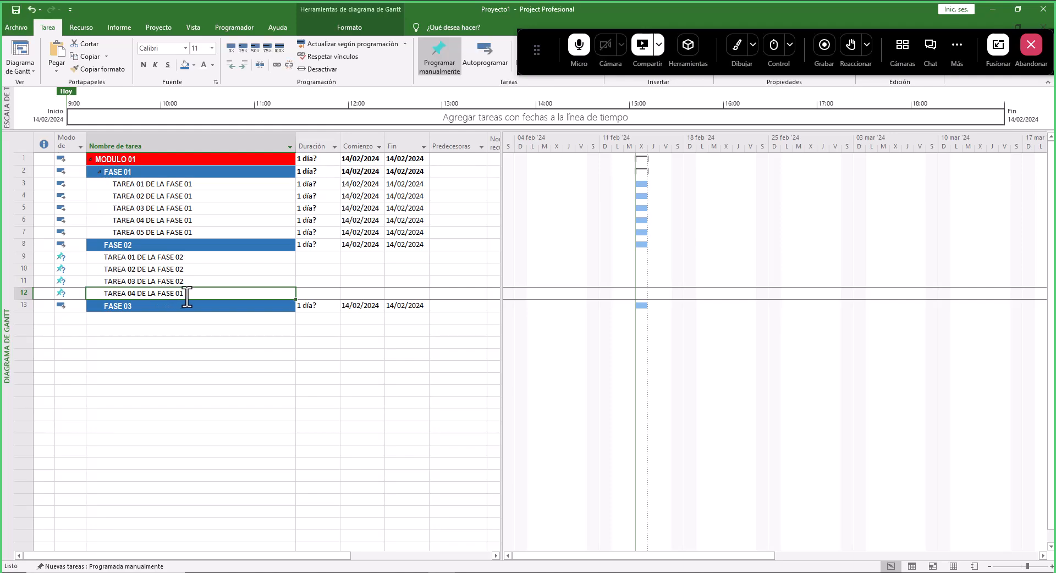
key("F2")
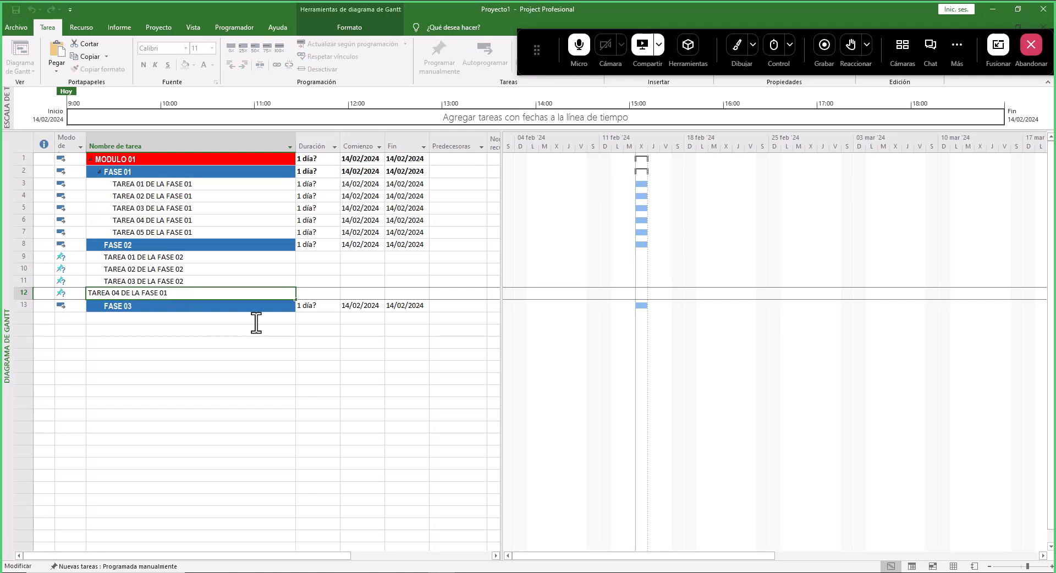
key("Return")
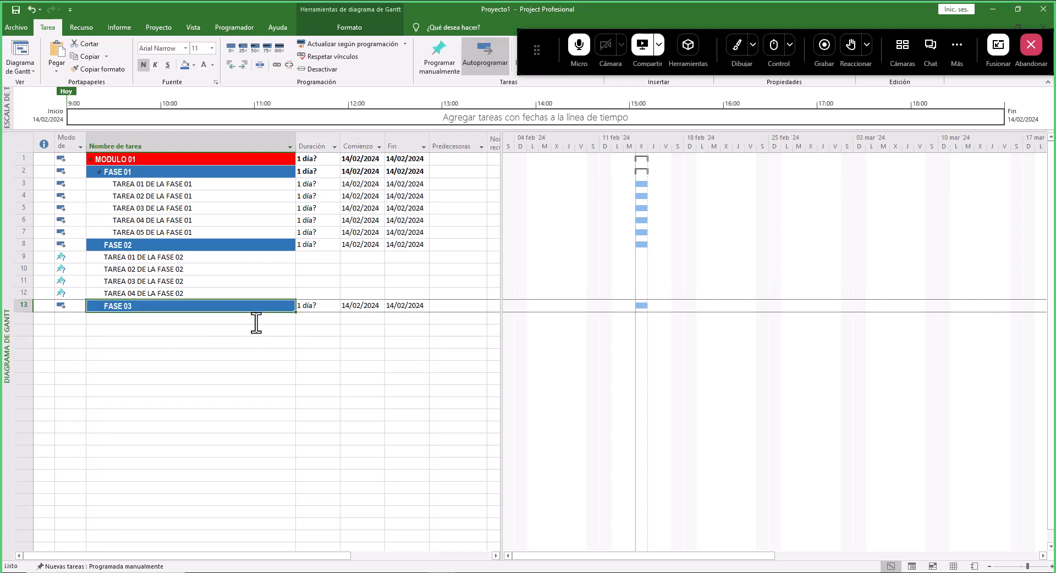
- Paste the four tasks again below FASE 03 and rename them TAREA 01 to TAREA 04 DE LA FASE 03
left_click_drag(150, 257, 145, 354)
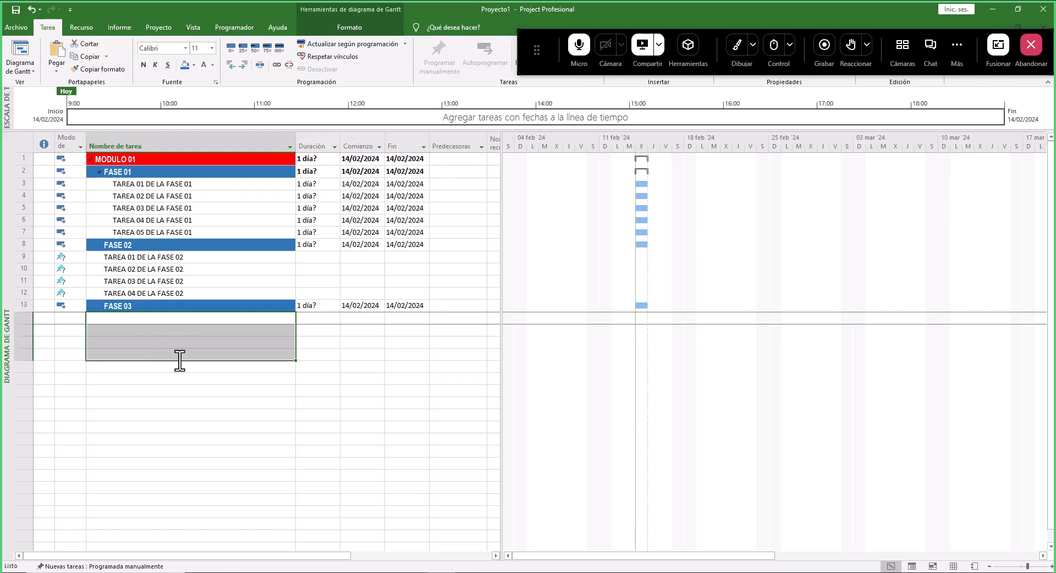
key("ctrl+v")
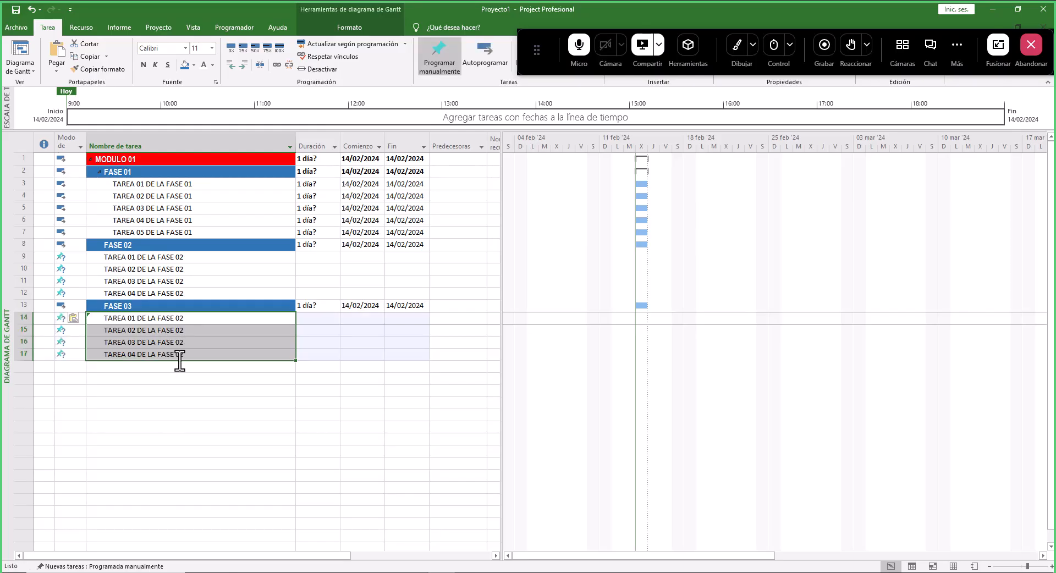
left_click(180, 320)
left_click(181, 320)
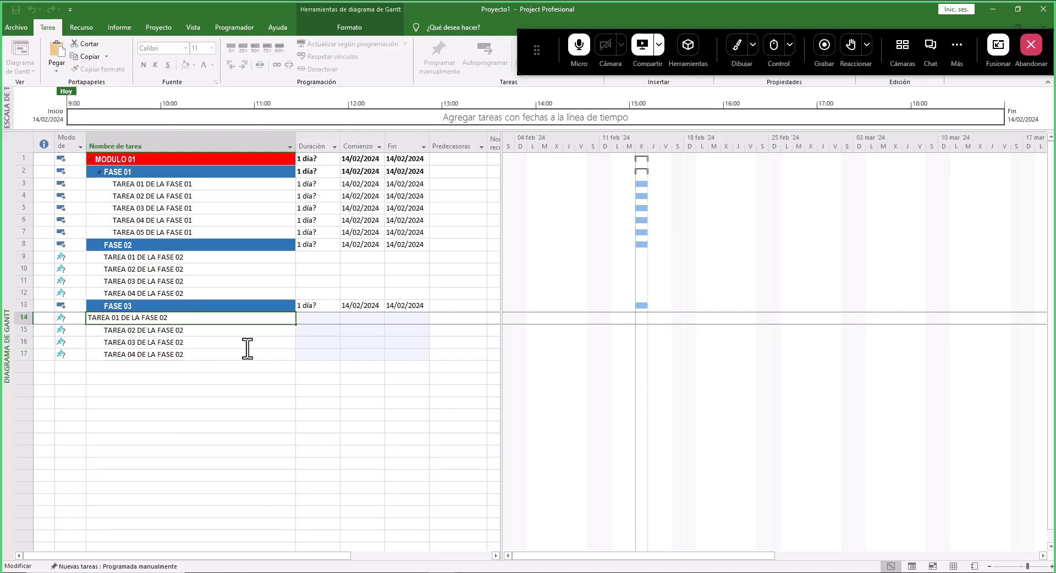
type("3")
key("Return")
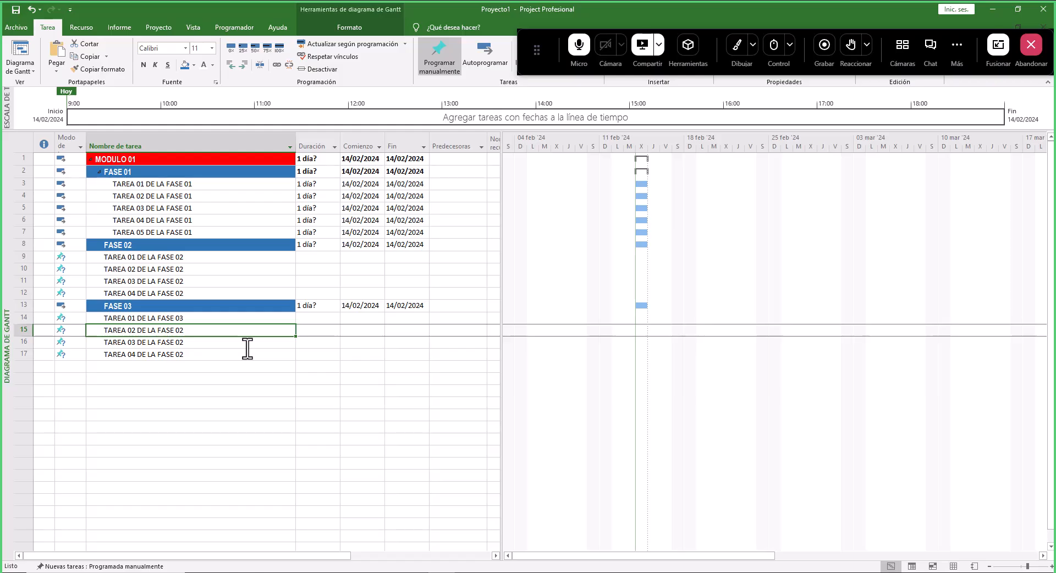
left_click(186, 333)
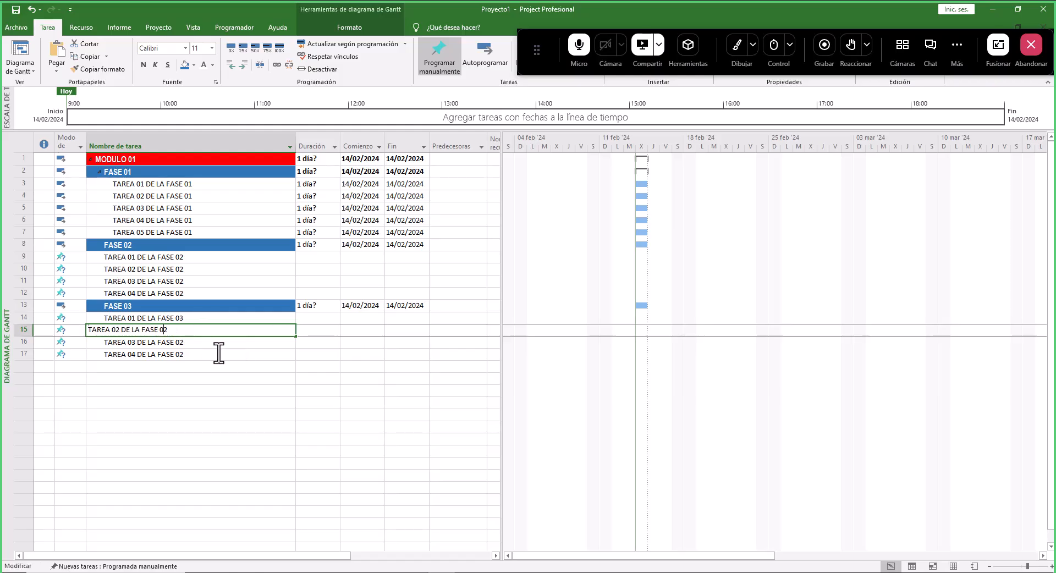
type("3")
key("Return")
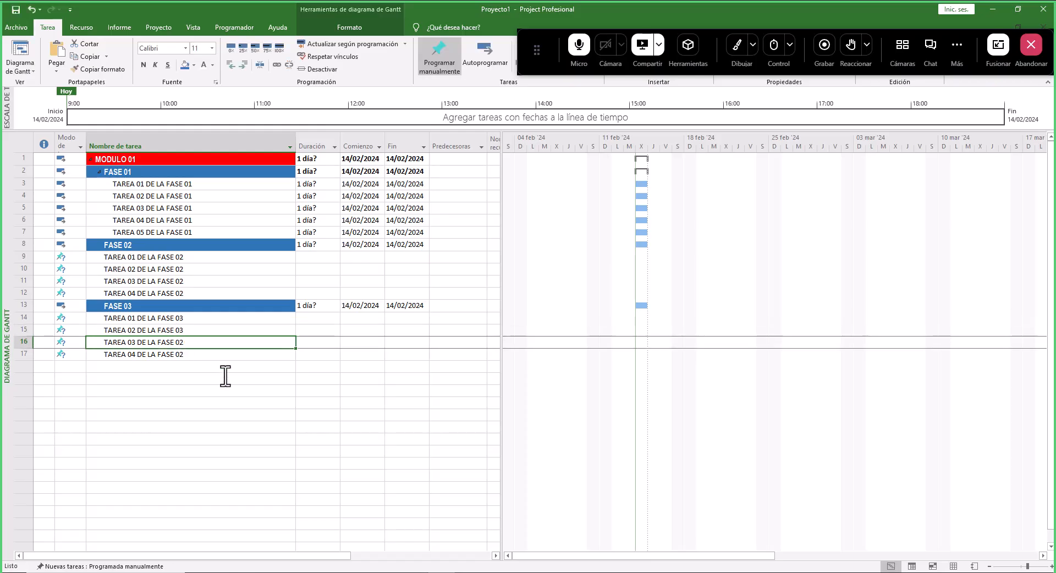
key("F2")
type("3")
key("Return")
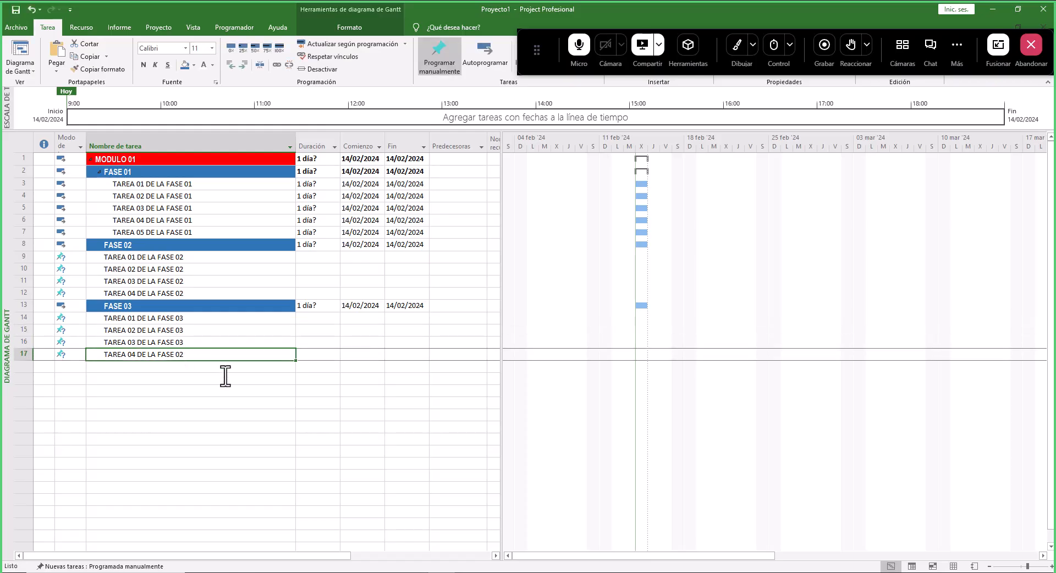
key("F2")
key("Delete")
key("Return")
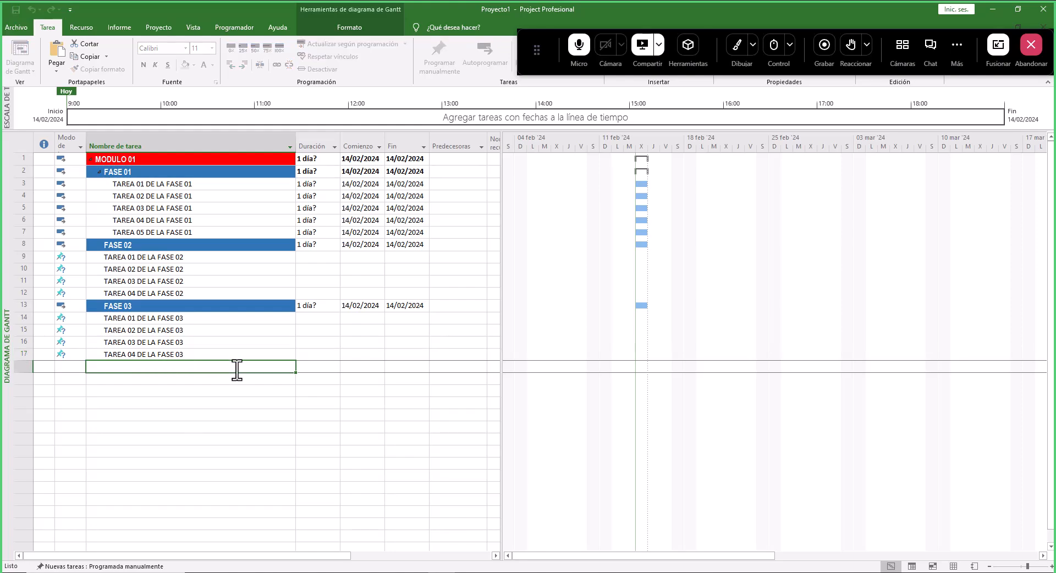
- Indent the FASE 02 and FASE 03 tasks so they become subtasks of their phases
left_click_drag(172, 257, 173, 292)
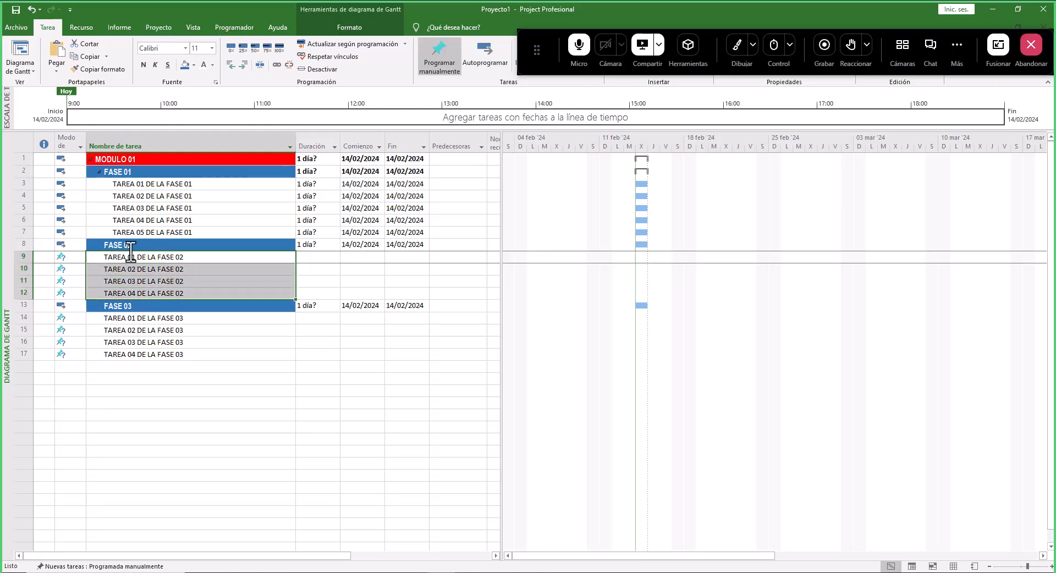
left_click(242, 65)
left_click_drag(130, 318, 132, 354)
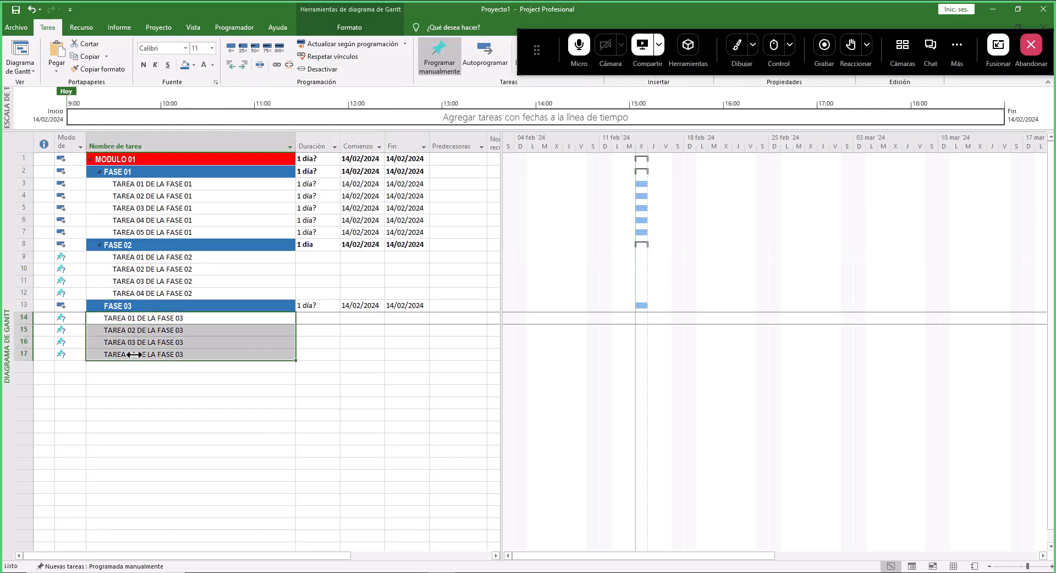
left_click(243, 65)
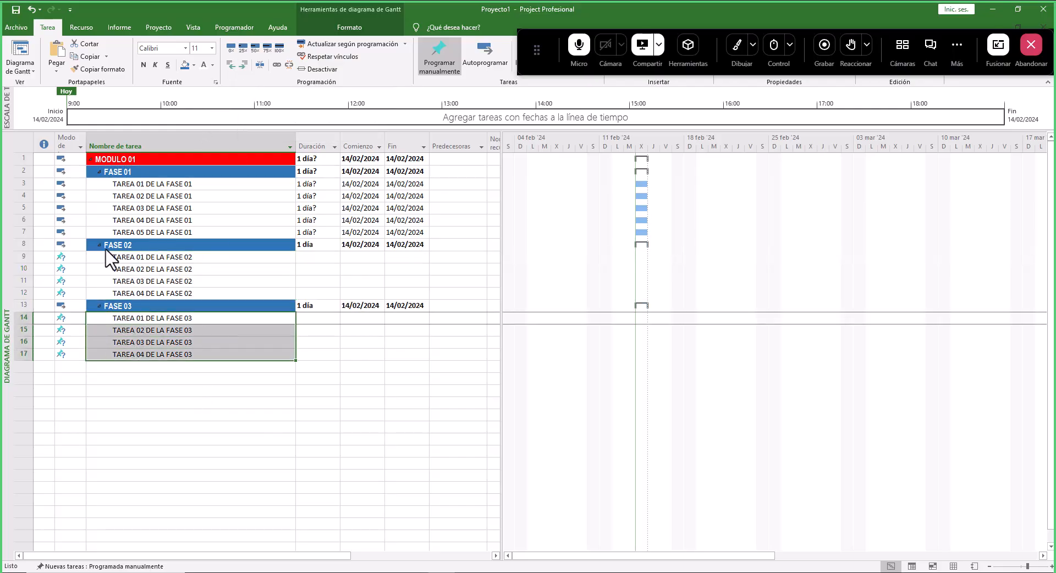
- Collapse and re-expand the module and its three phases to check the outline hierarchy
left_click(99, 173)
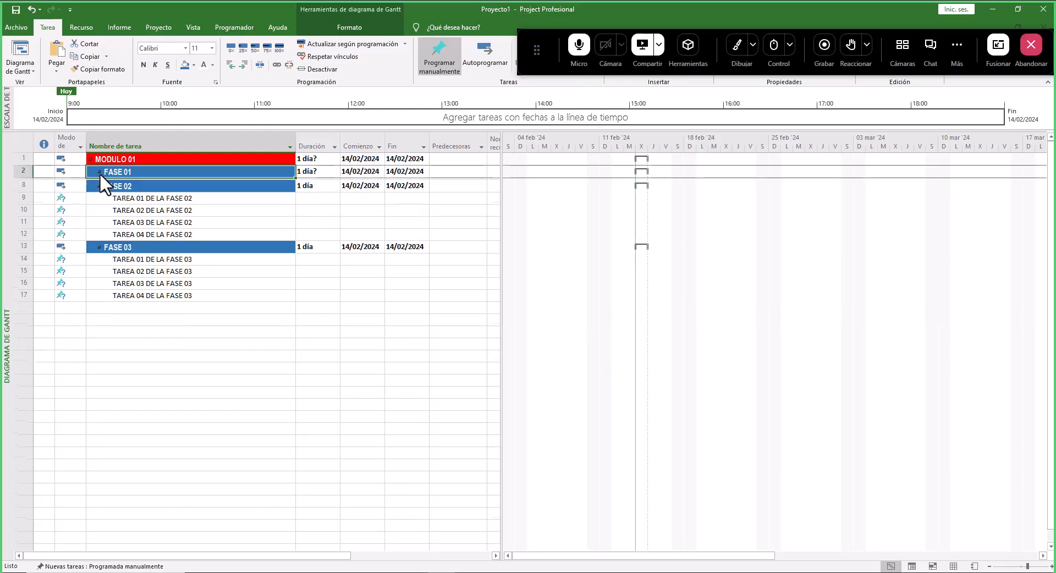
left_click(99, 185)
left_click(100, 197)
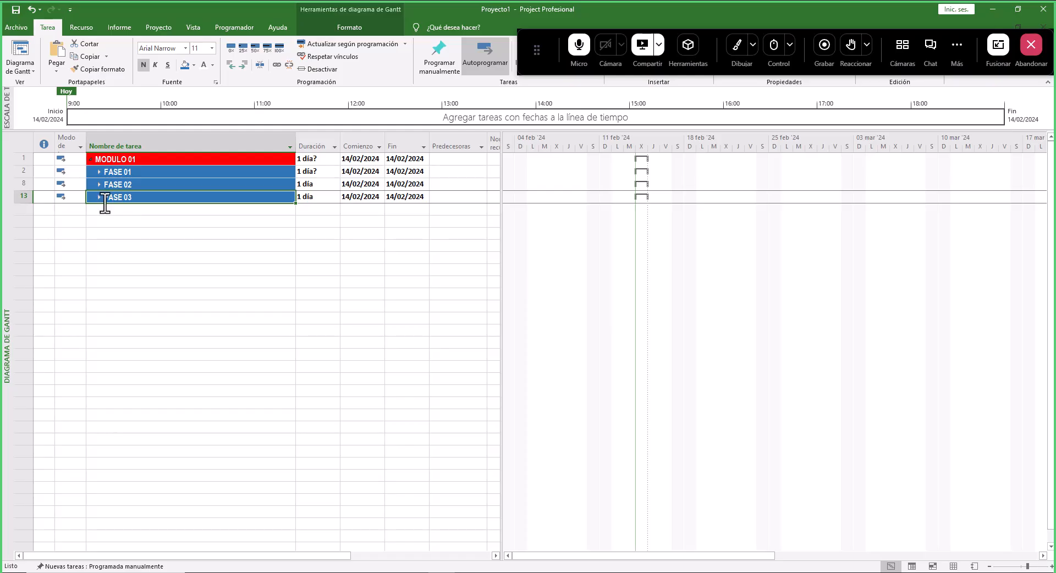
left_click(89, 159)
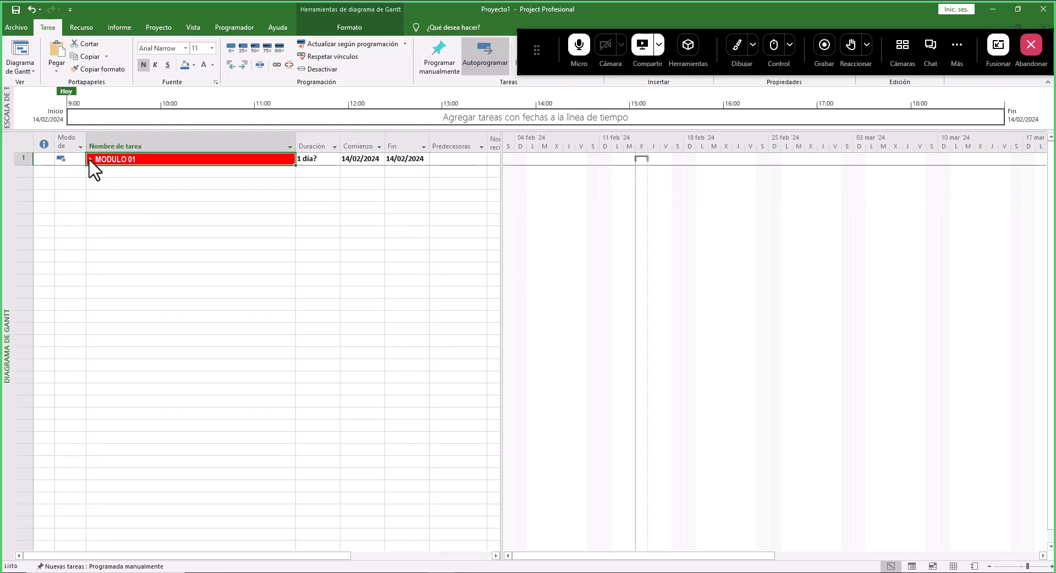
left_click(89, 159)
left_click(99, 173)
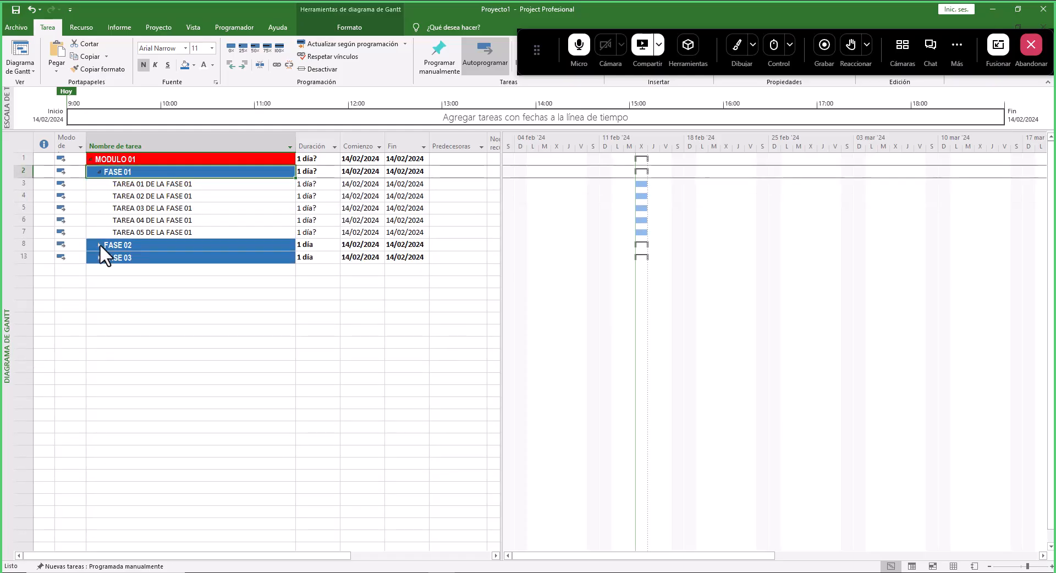
left_click(100, 245)
left_click(99, 306)
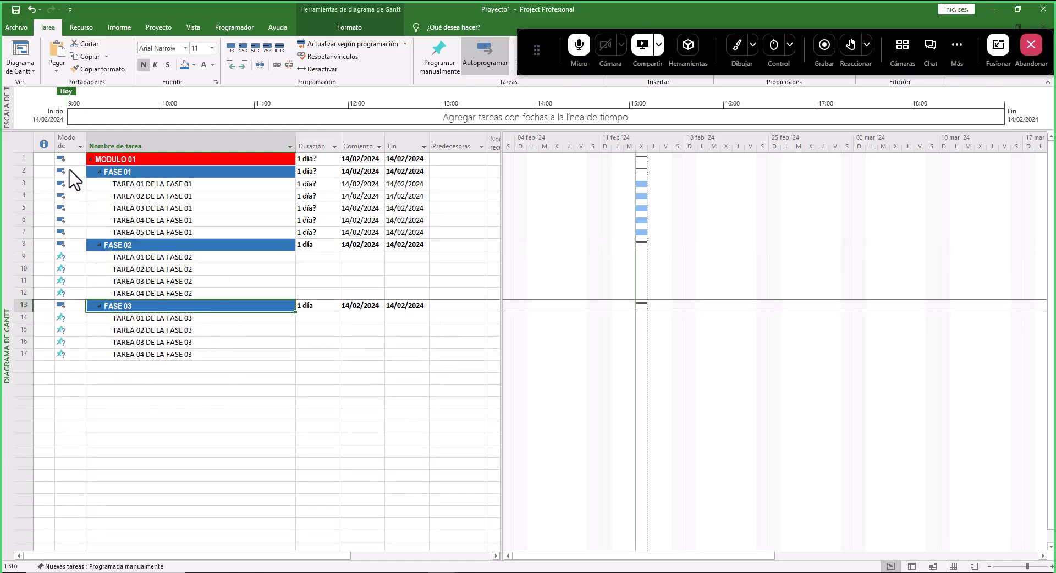
- Switch all tasks of the schedule to automatic scheduling
left_click_drag(70, 161, 421, 357)
left_click(484, 54)
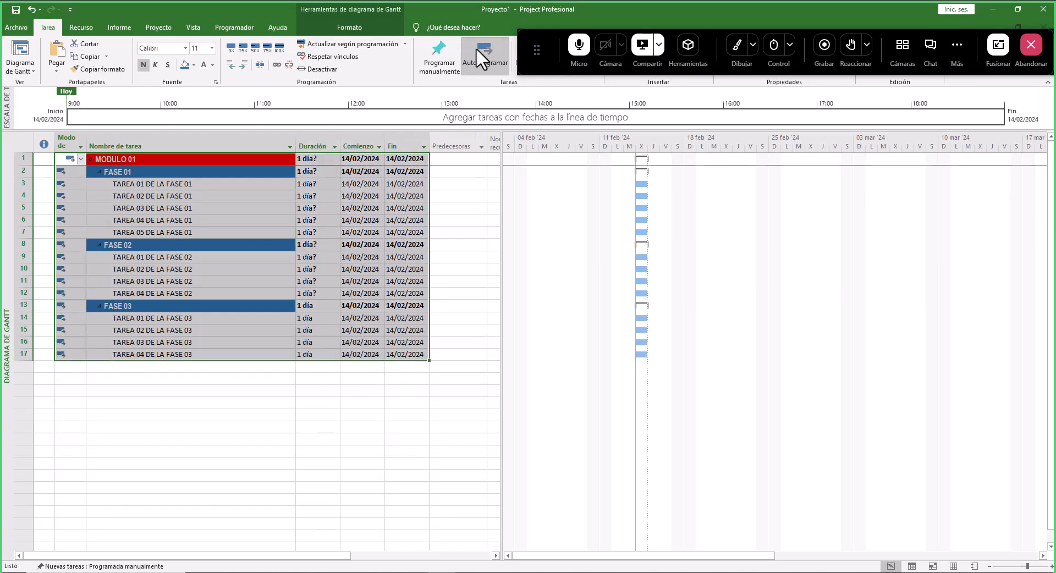
left_click(172, 391)
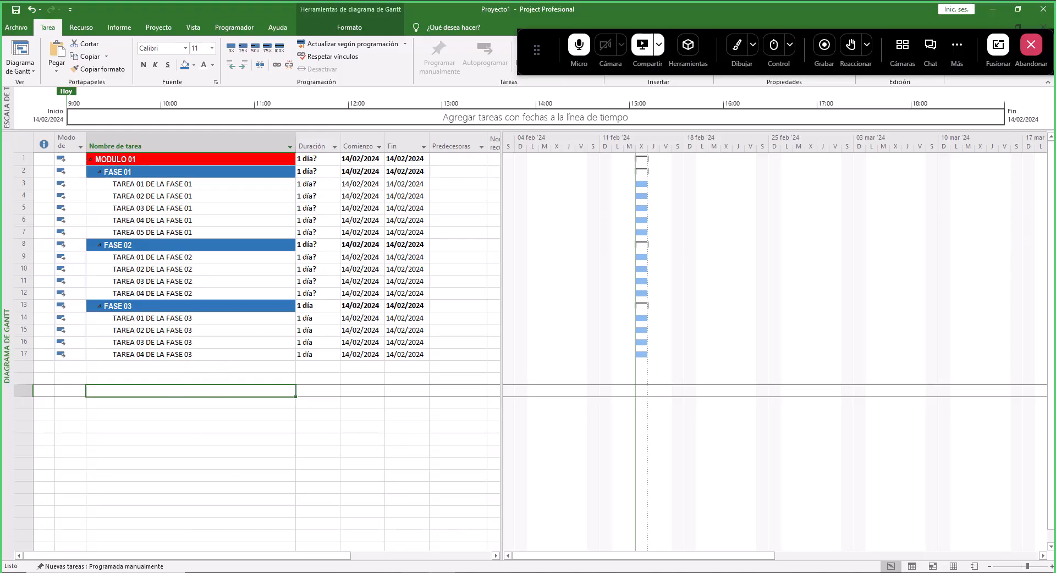
- Switch to the PowerPoint practice slide to review its task table
key("alt+Tab")
key("alt+Tab")
key("alt+Tab")
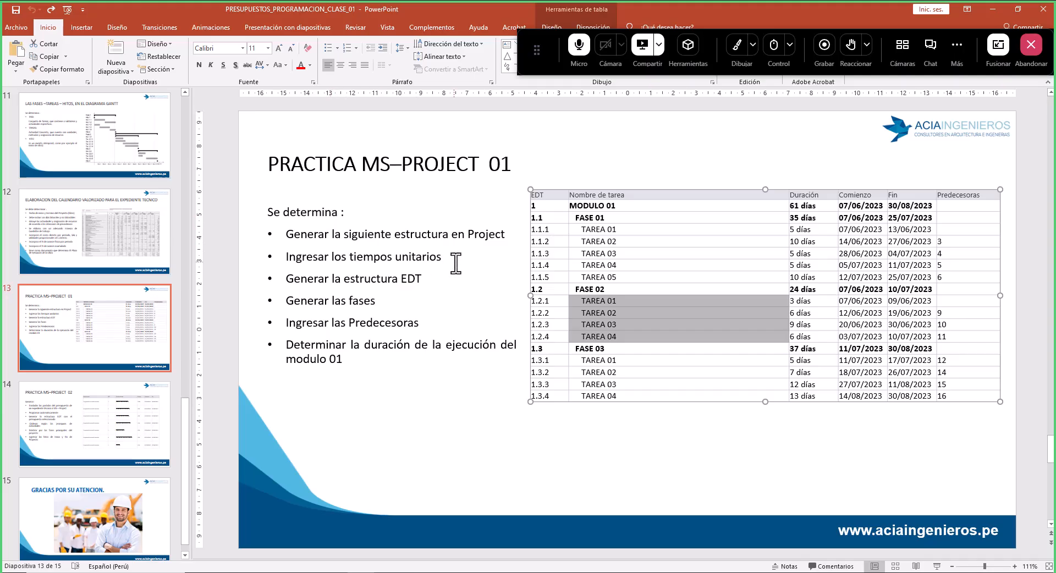
- Review the slide's objectives list and the EDT and task name columns of its task table
left_click_drag(441, 257, 310, 270)
left_click(460, 254)
left_click(508, 233)
left_click(287, 233, "shift")
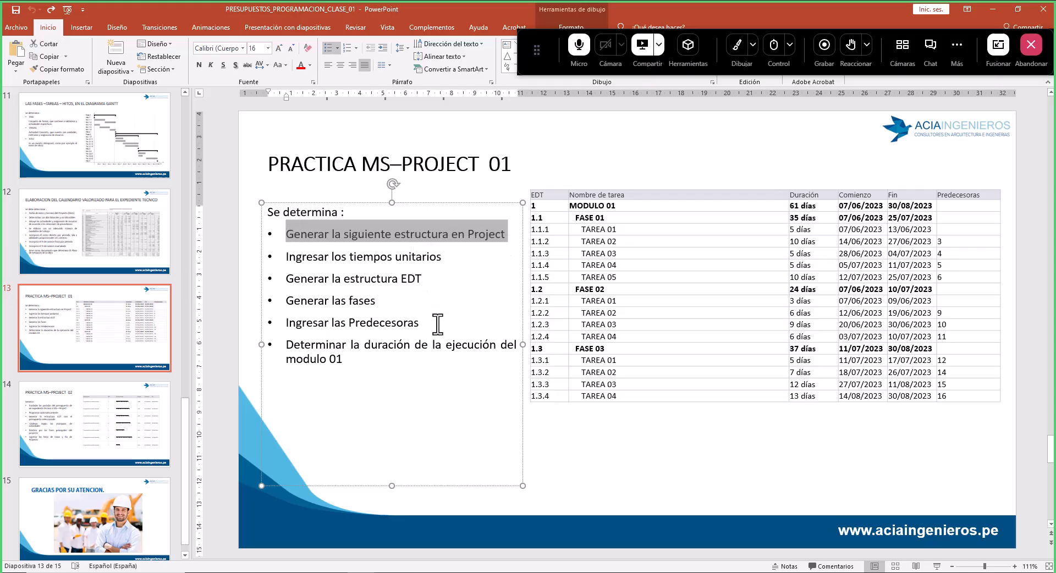
left_click_drag(548, 201, 543, 399)
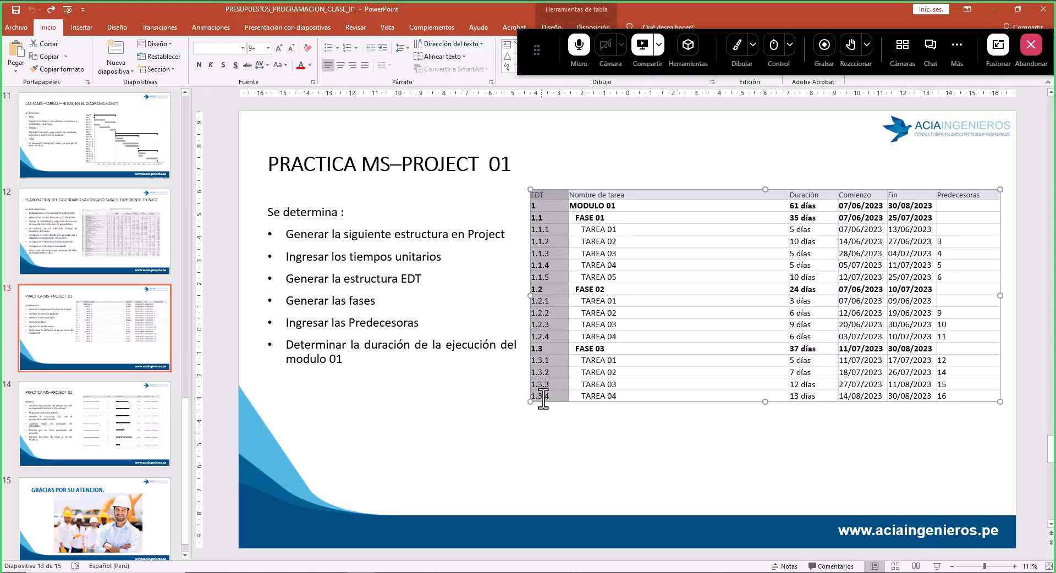
left_click_drag(593, 210, 618, 396)
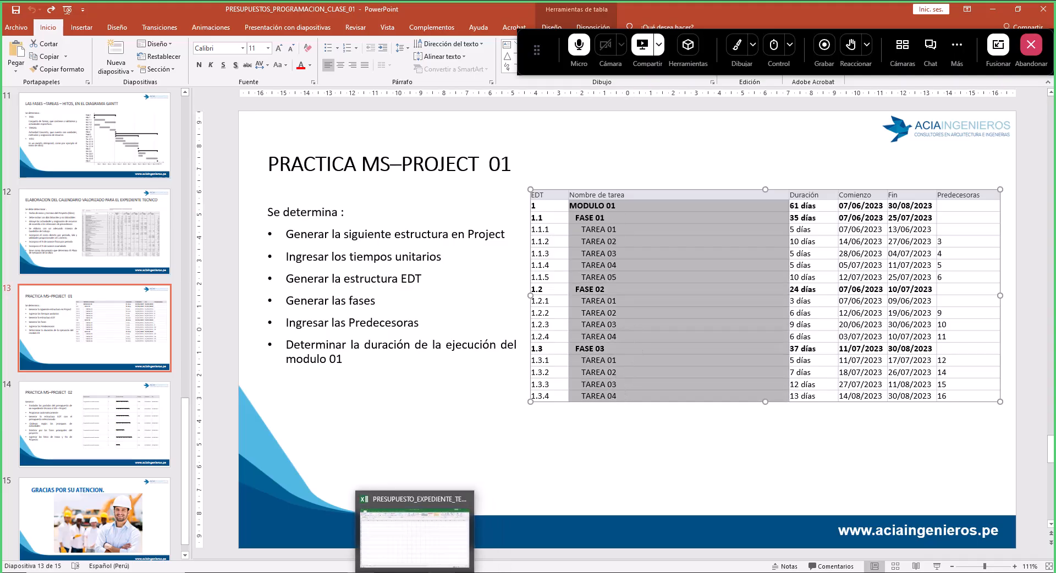
- Switch back to Project and insert an EDT column before the task name column
left_click(451, 572)
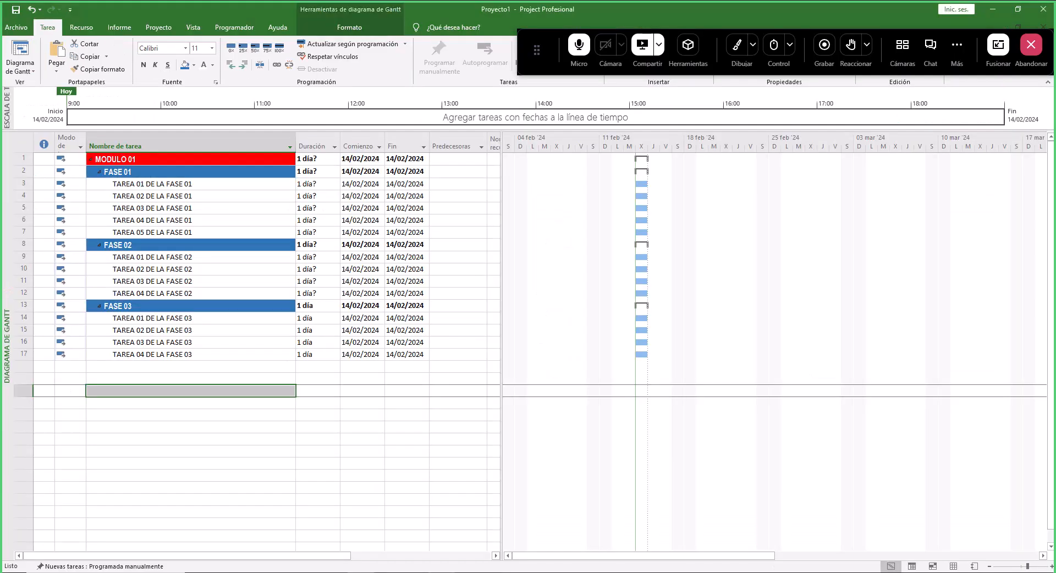
left_click(736, 47)
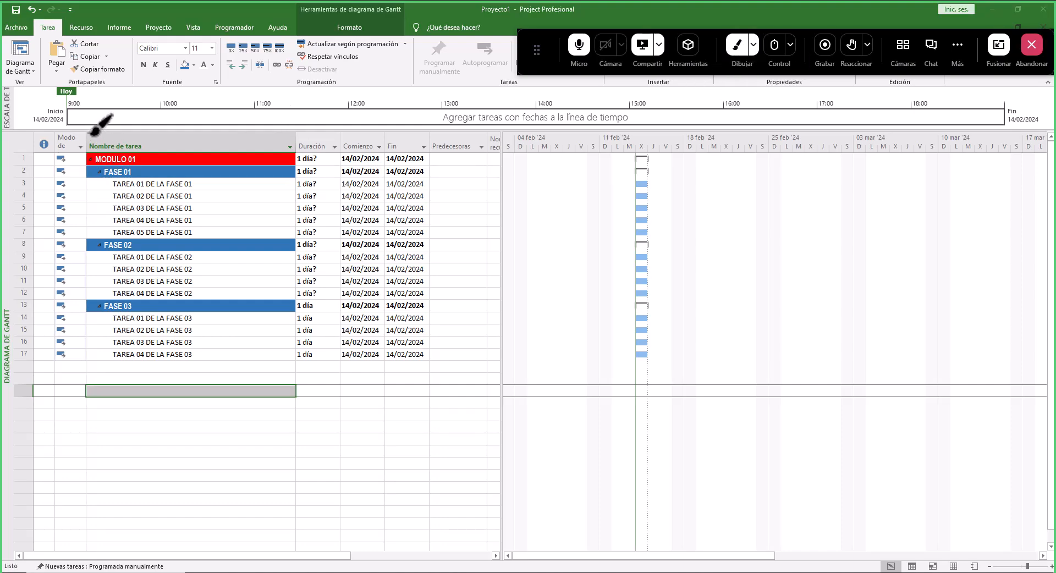
left_click_drag(91, 138, 134, 101)
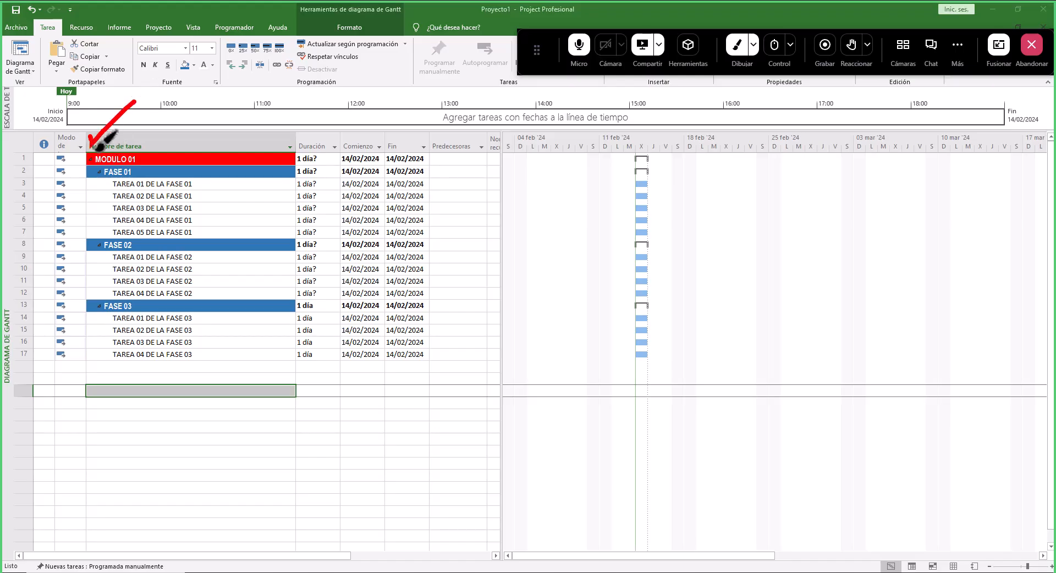
left_click(739, 48)
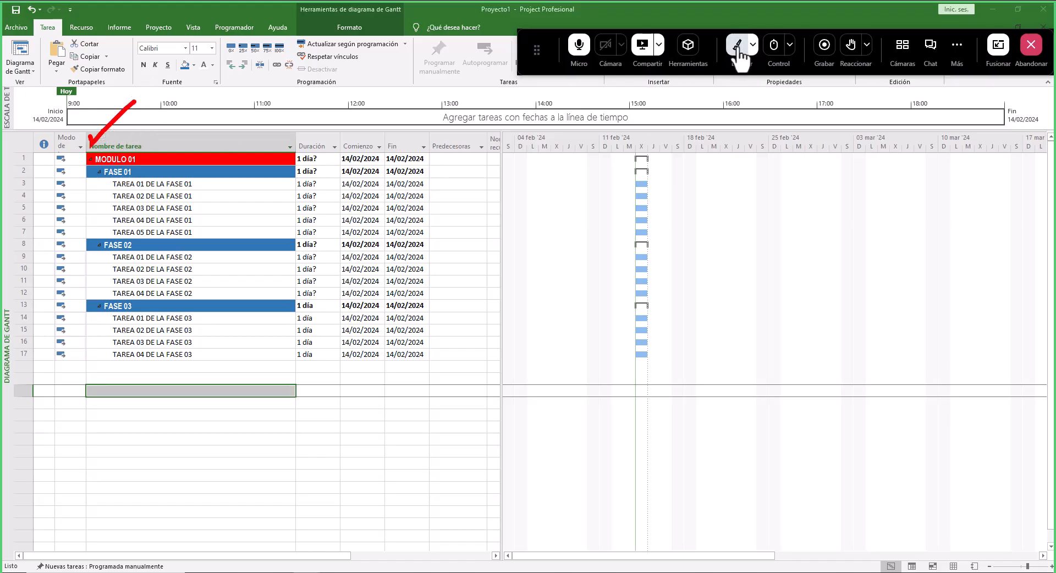
right_click(91, 138)
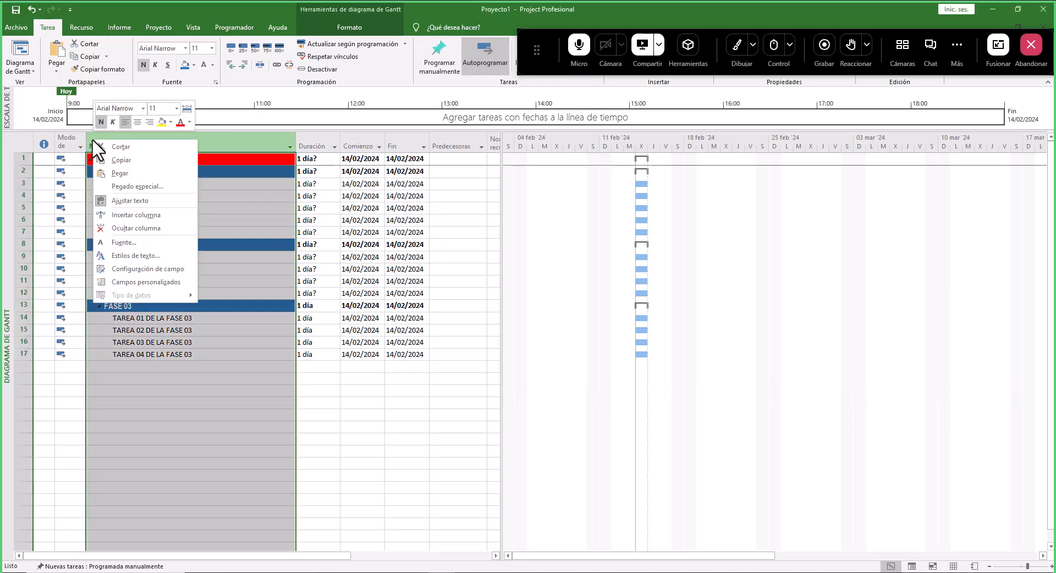
left_click(165, 220)
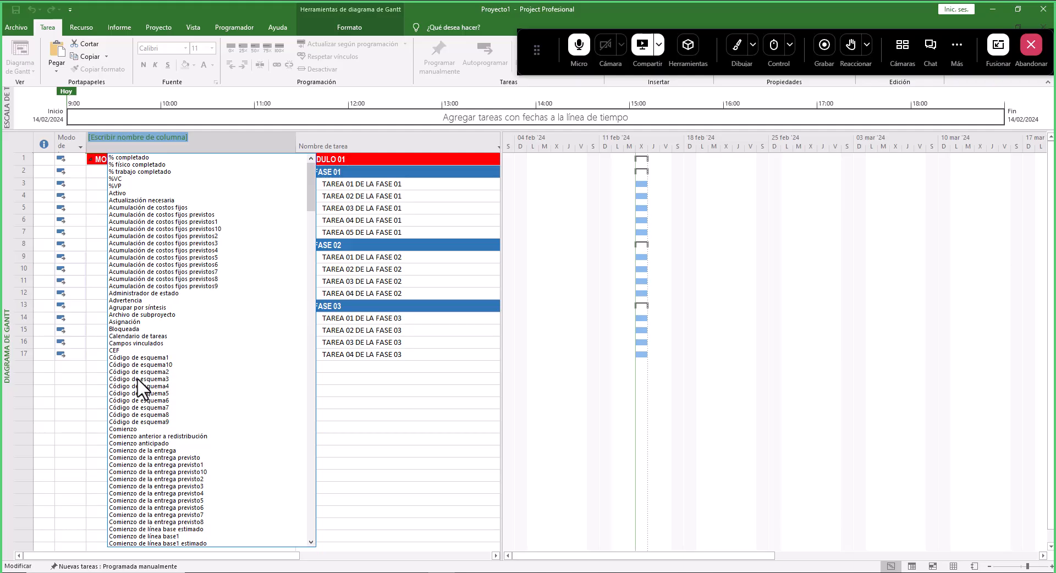
type("E")
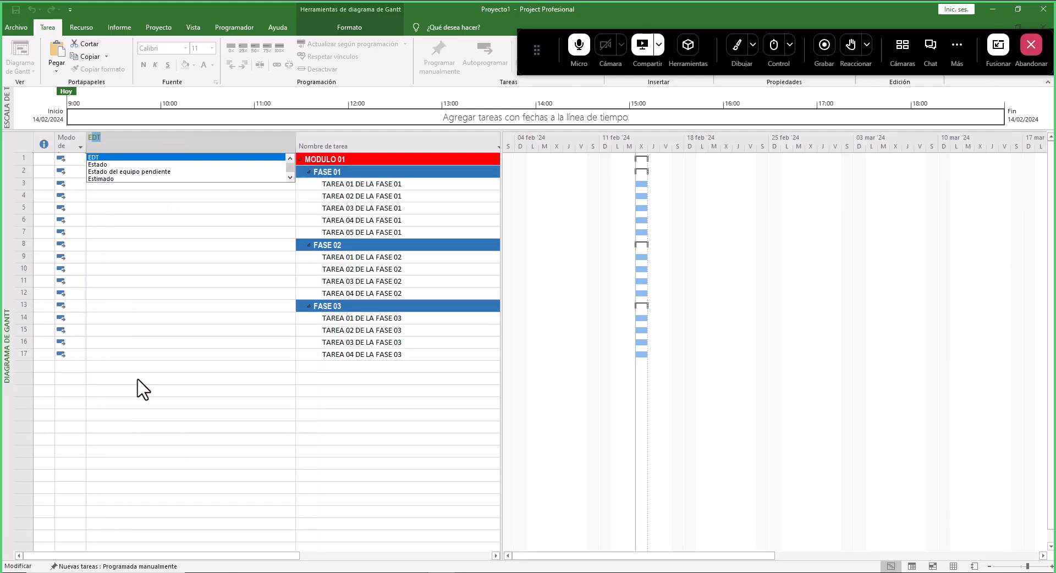
type("DT")
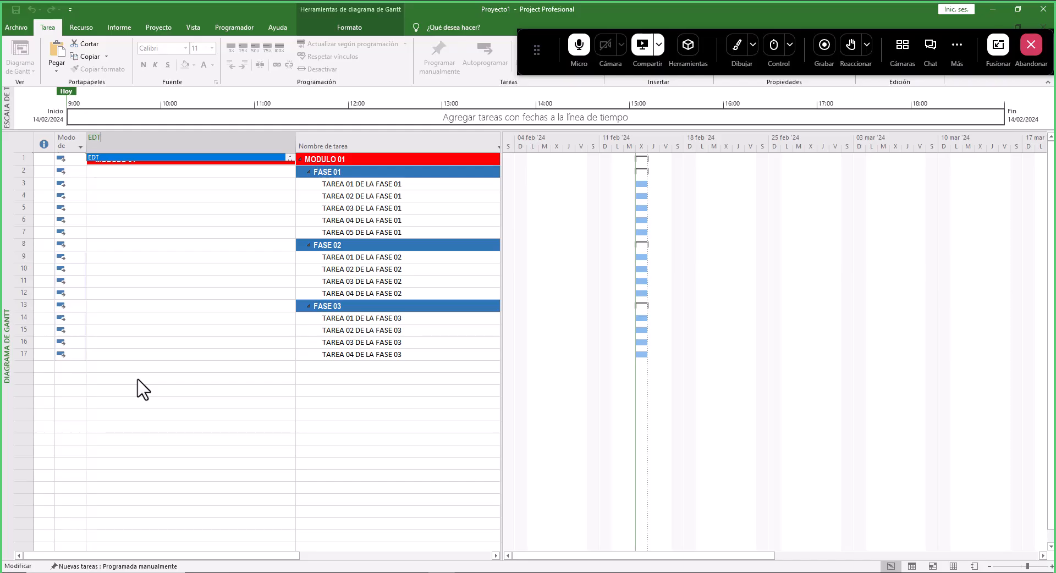
key("Return")
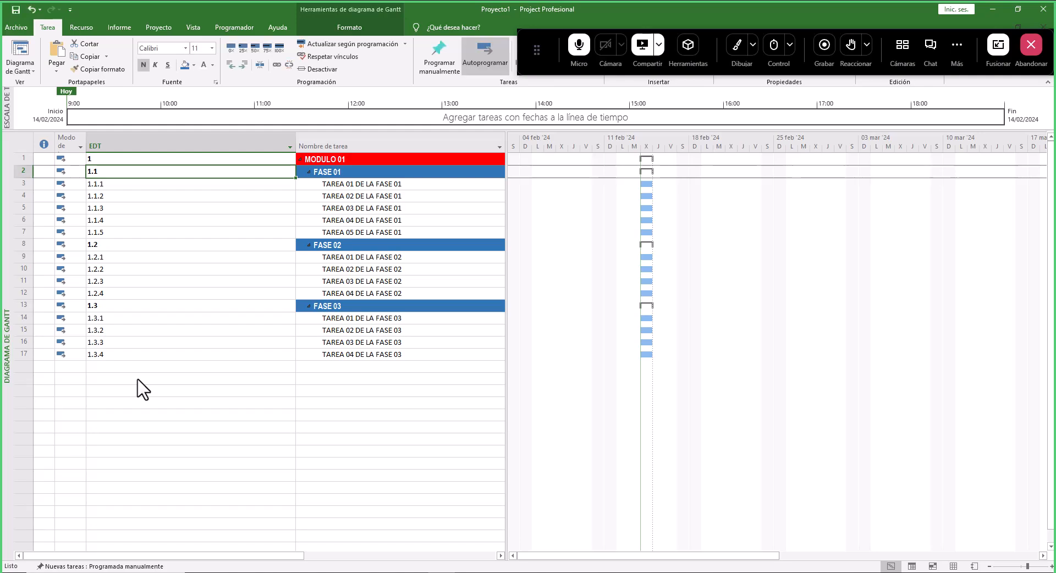
- Narrow the EDT column so it fits the outline codes
left_click_drag(295, 144, 122, 144)
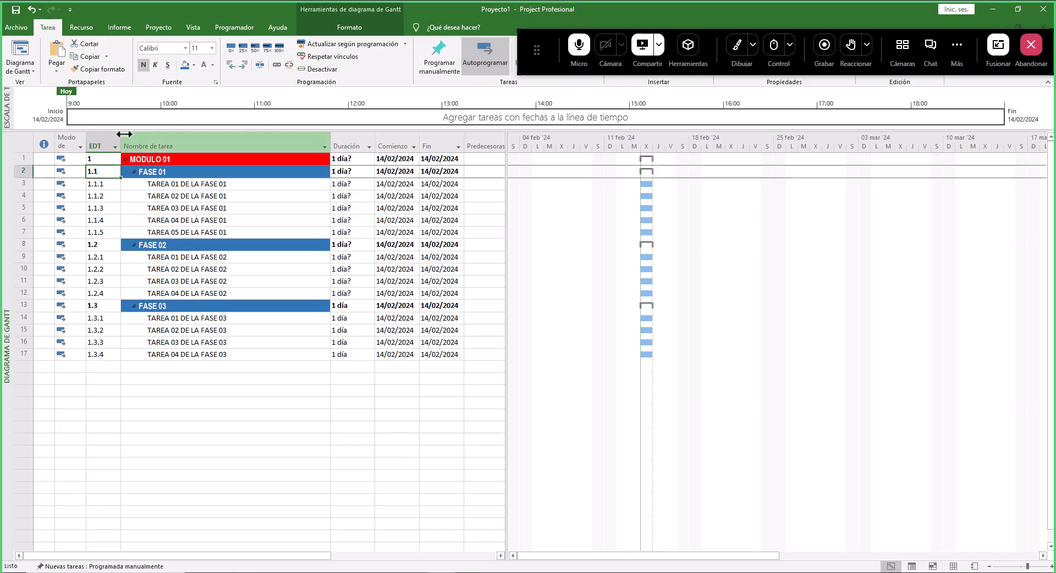
left_click(146, 142)
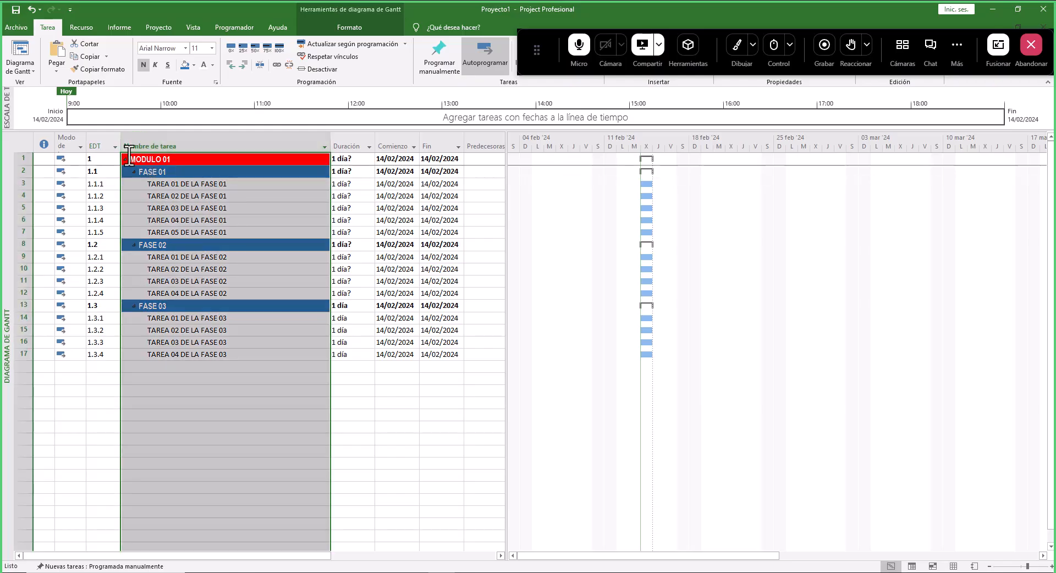
left_click(104, 142)
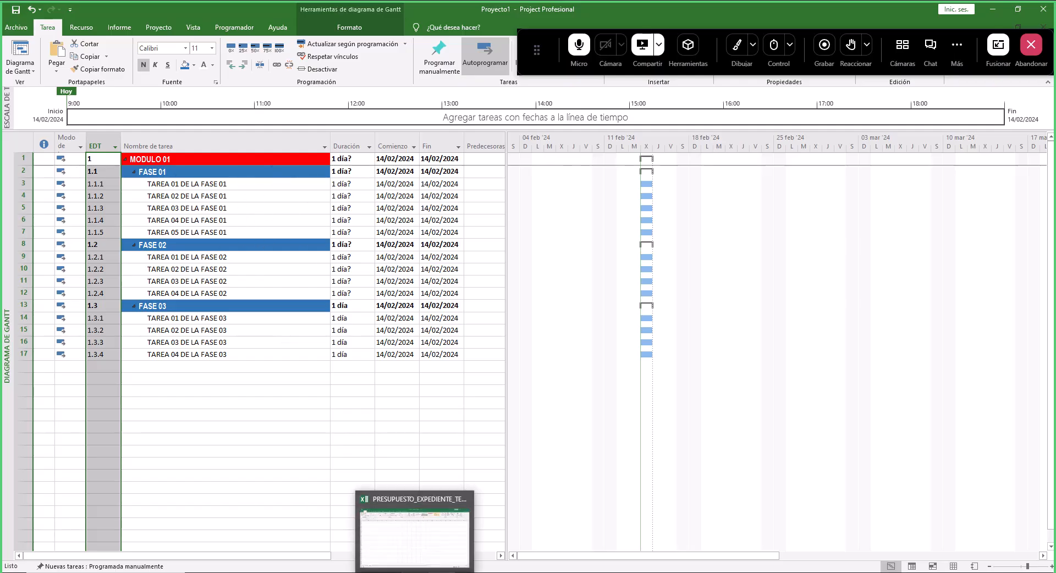
- Switch to the PowerPoint slide and review its objectives and the durations of the FASE 01 tasks
left_click(387, 528)
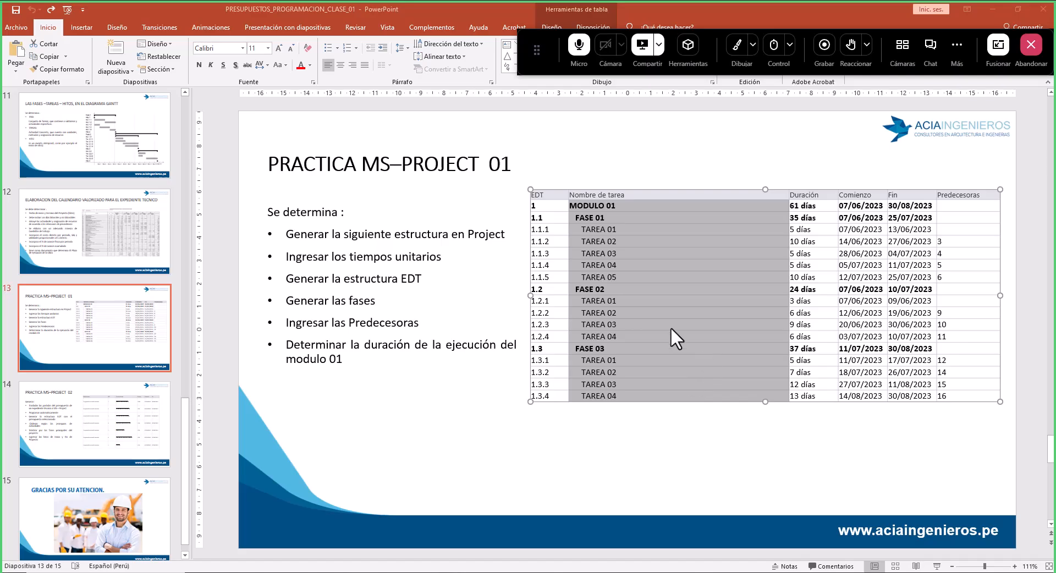
left_click(377, 278)
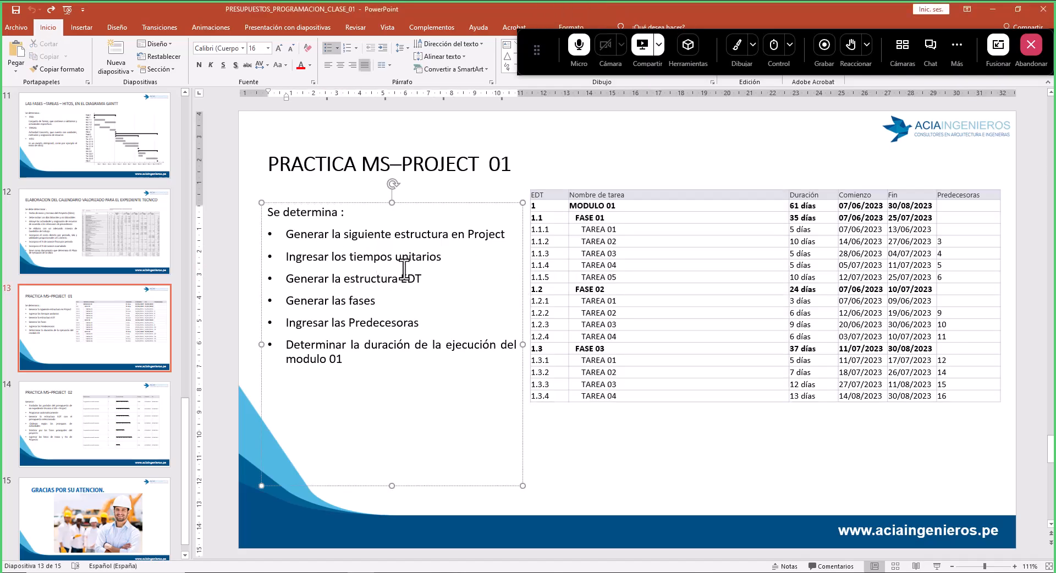
triple_click(295, 275)
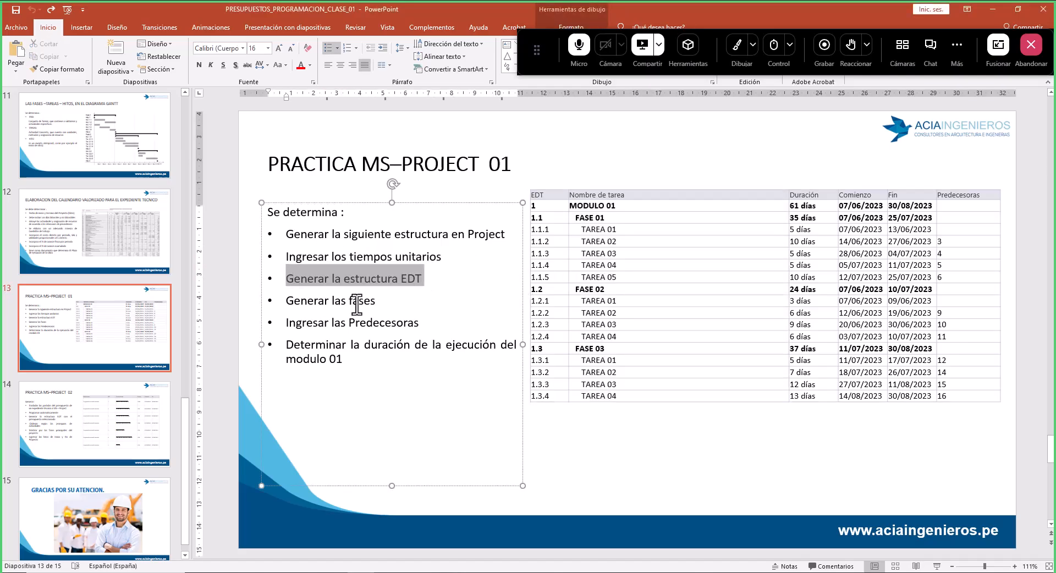
triple_click(298, 300)
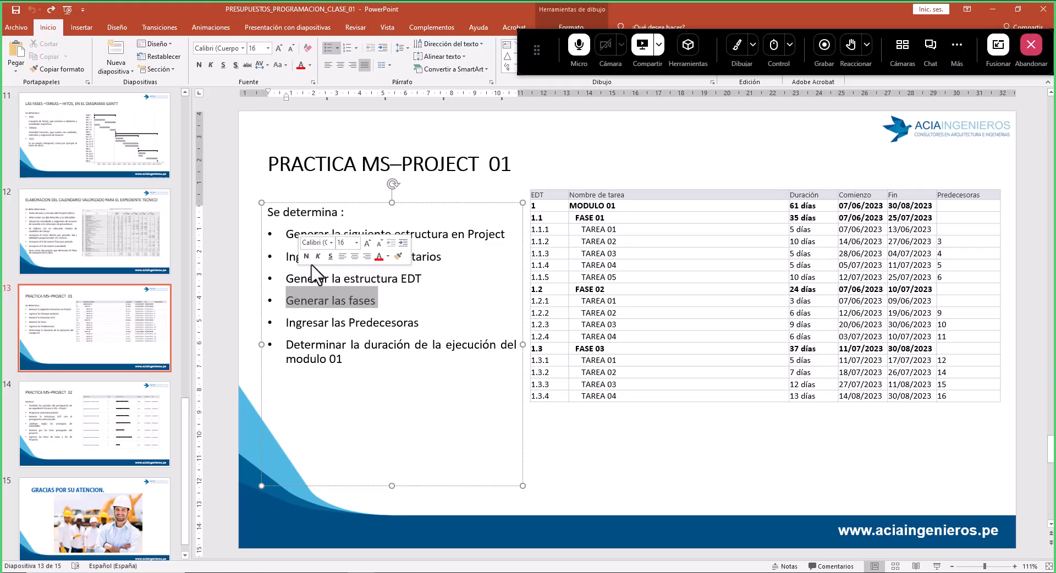
left_click(288, 257)
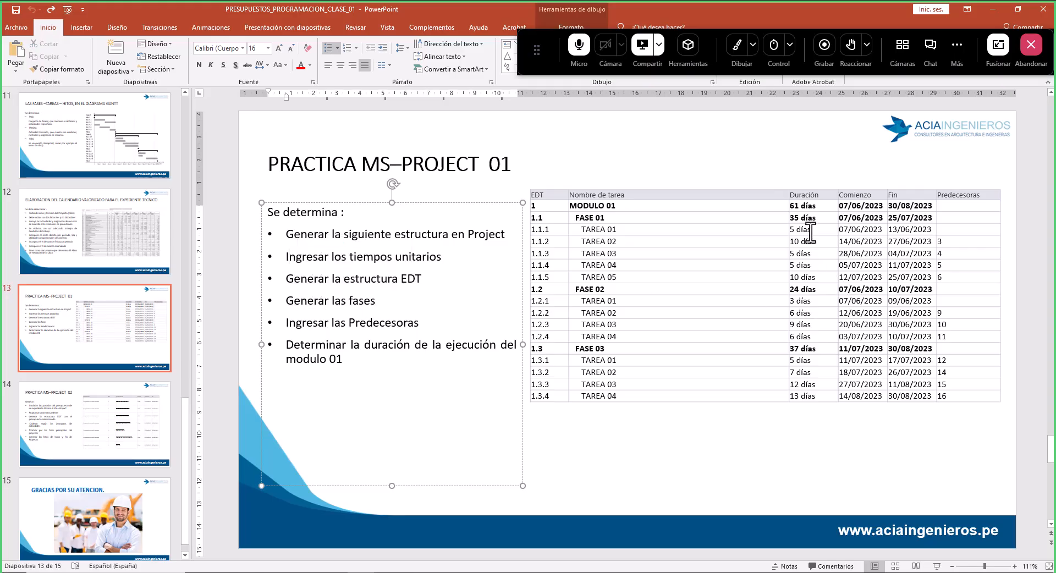
left_click_drag(795, 231, 808, 278)
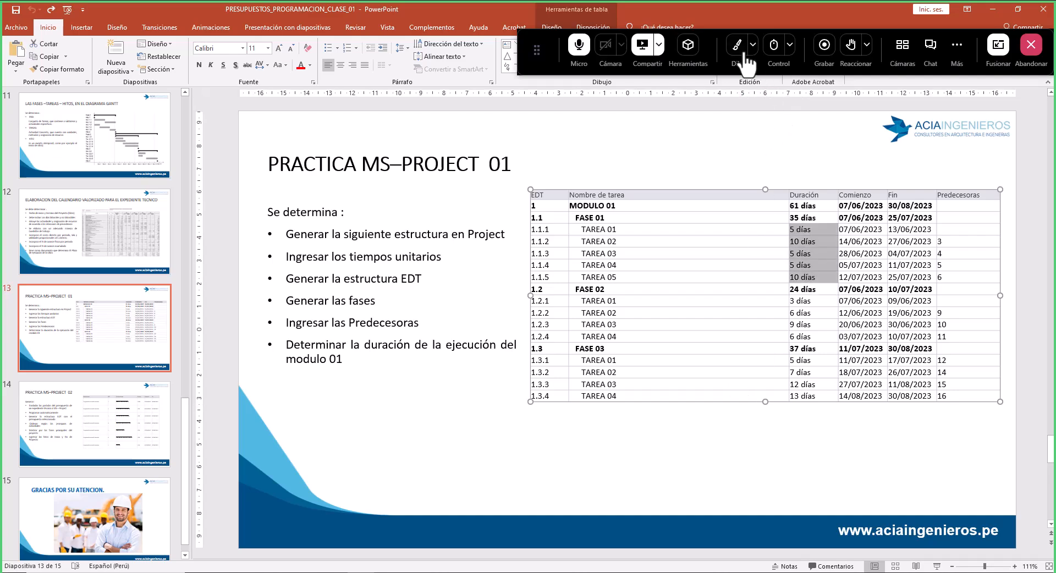
left_click(738, 47)
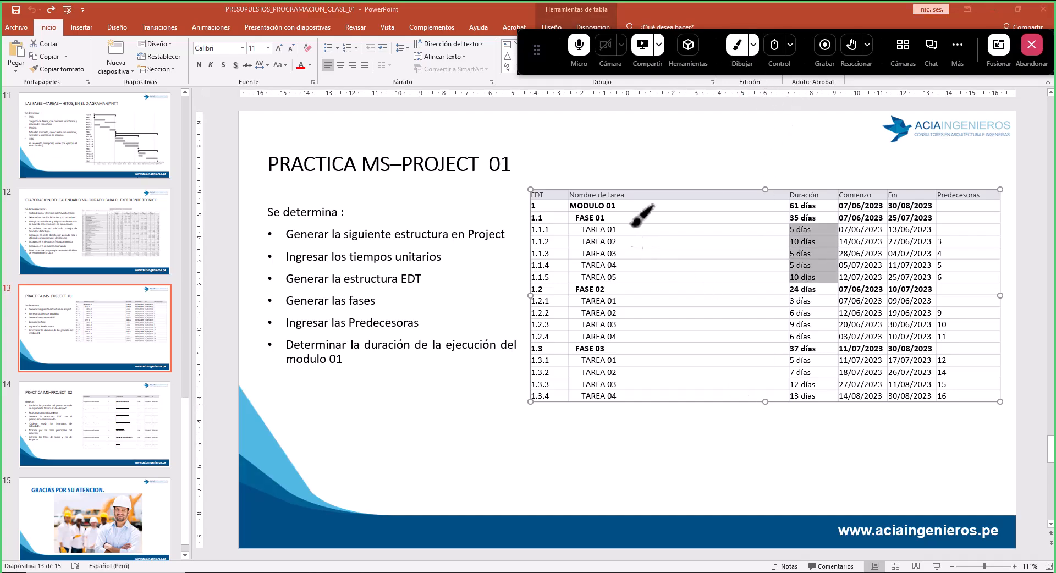
mouse_move(627, 224)
left_mouse_down()
mouse_move(637, 254)
mouse_move(625, 281)
left_mouse_up()
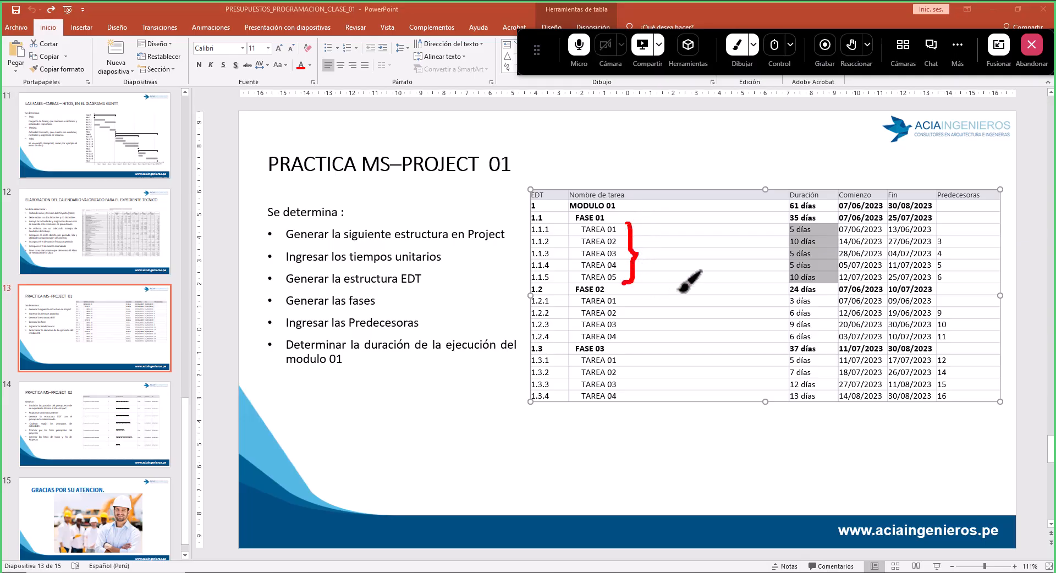
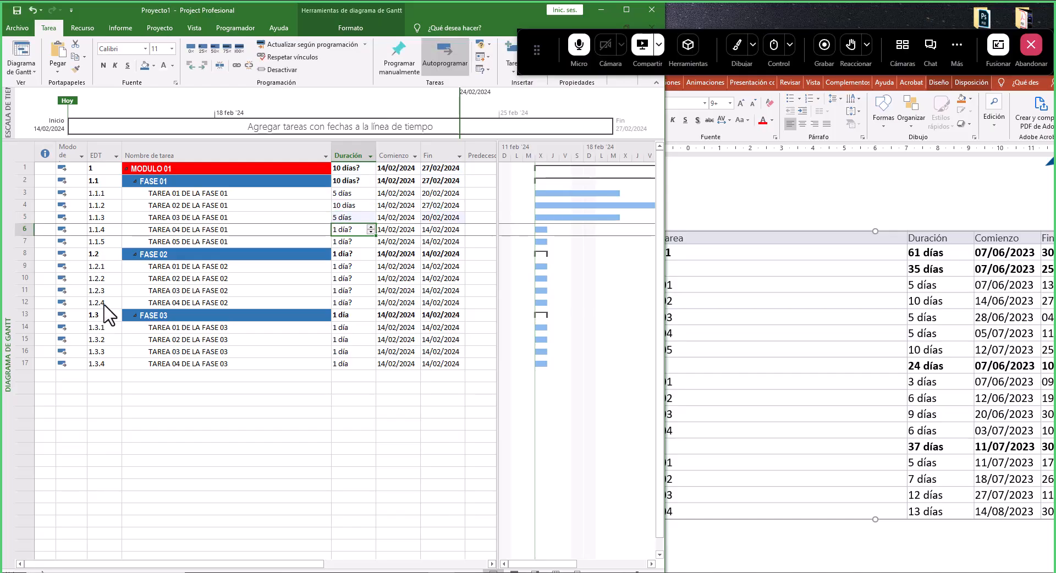
type("5")
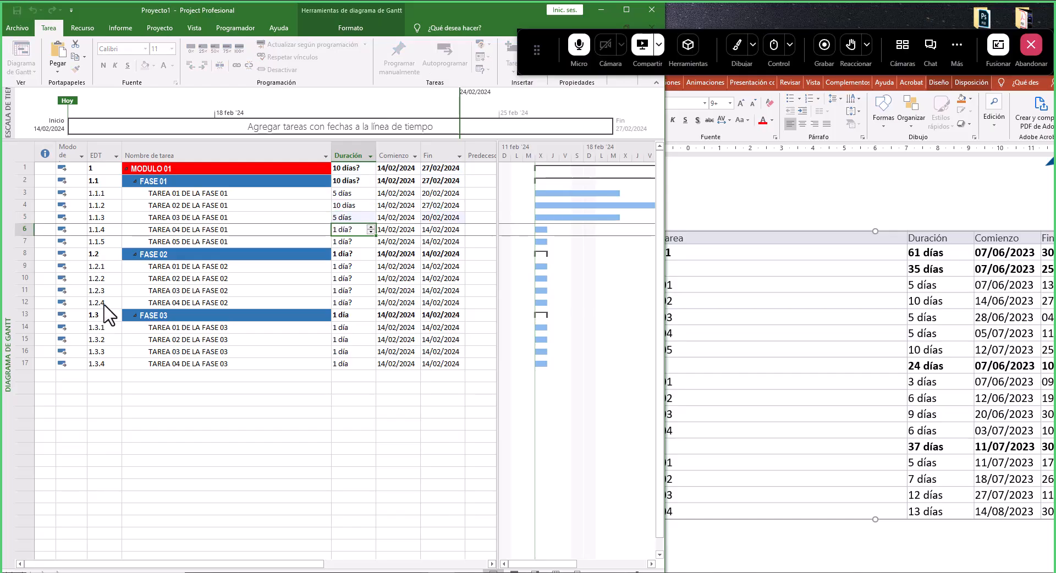
- Set the durations of TAREA 04 and TAREA 05 DE LA FASE 01 to 5 and 10 days
key("Return")
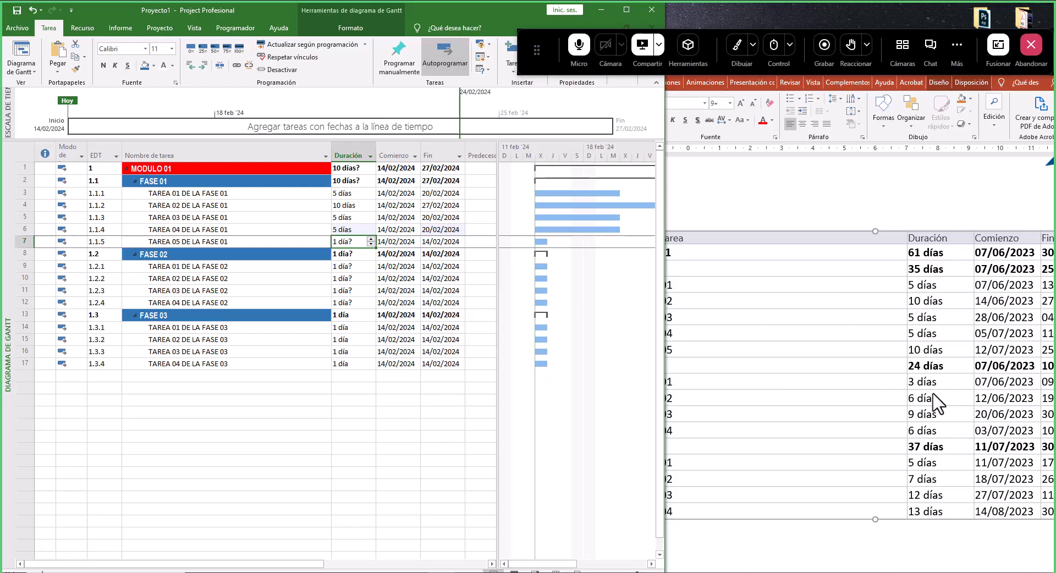
left_click(939, 353)
left_click_drag(942, 350, 831, 340)
left_click(358, 245)
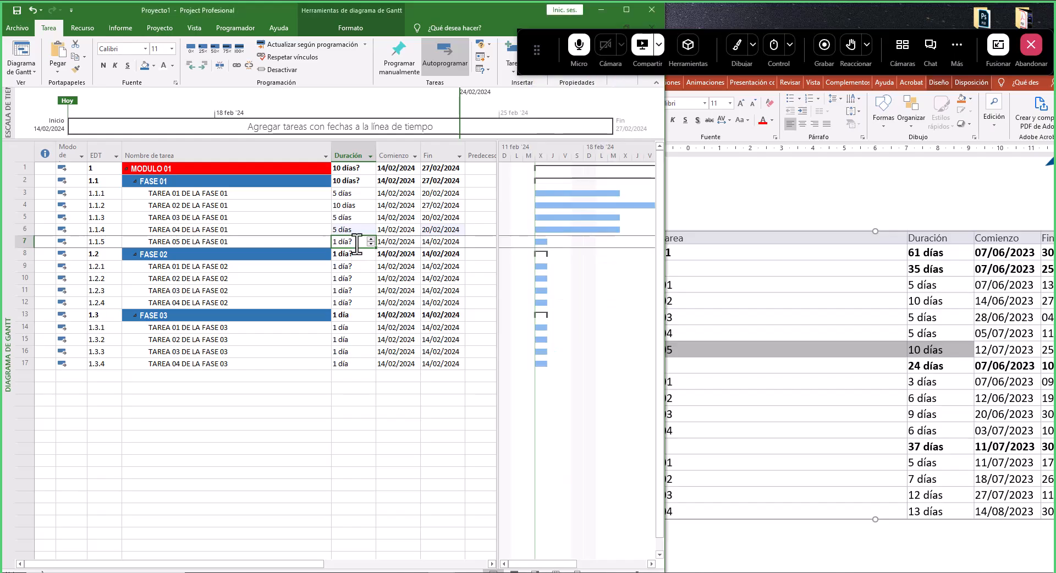
left_click_drag(360, 242, 333, 242)
left_click(366, 242)
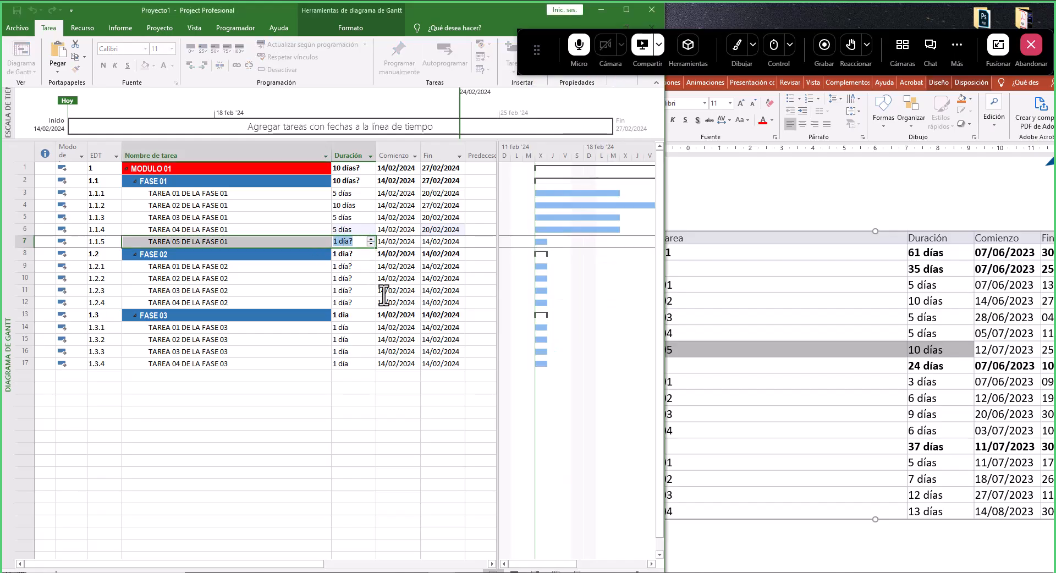
key("Return")
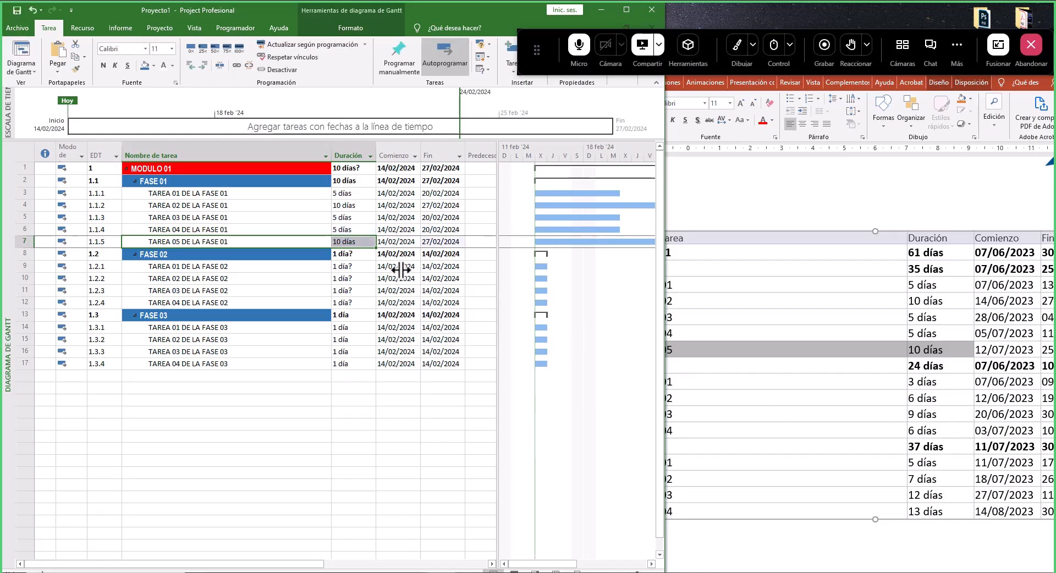
- Set the durations of the four FASE 02 tasks to 3, 6, 9 and 6 days
left_click(354, 265)
left_click(371, 264)
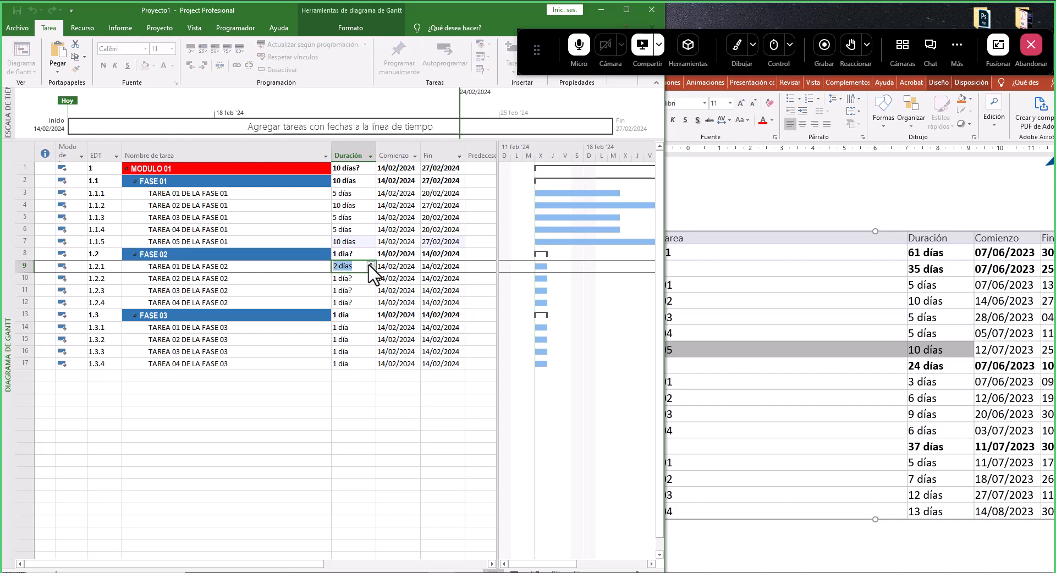
left_click(371, 265)
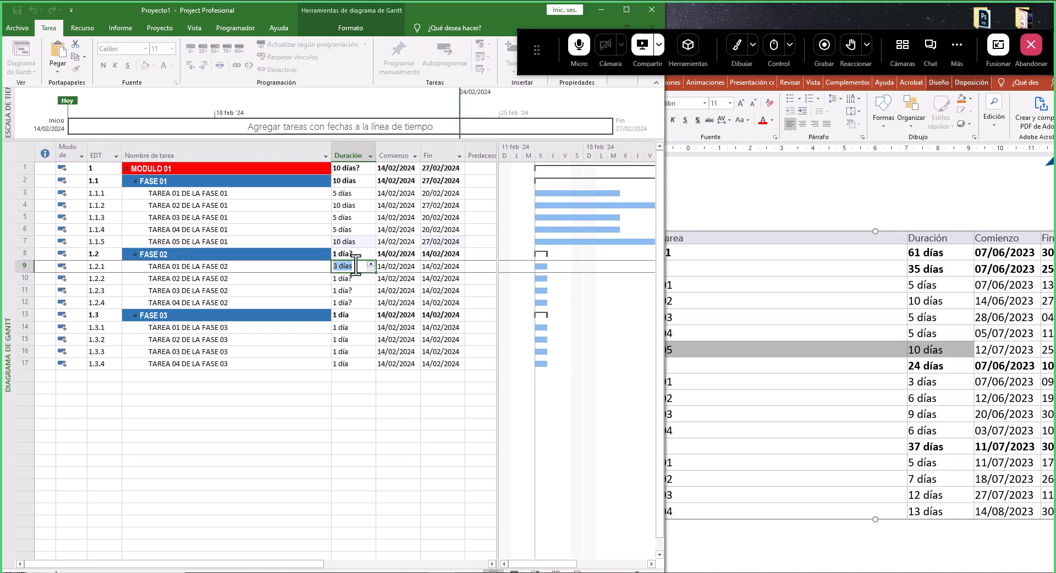
left_click(355, 279)
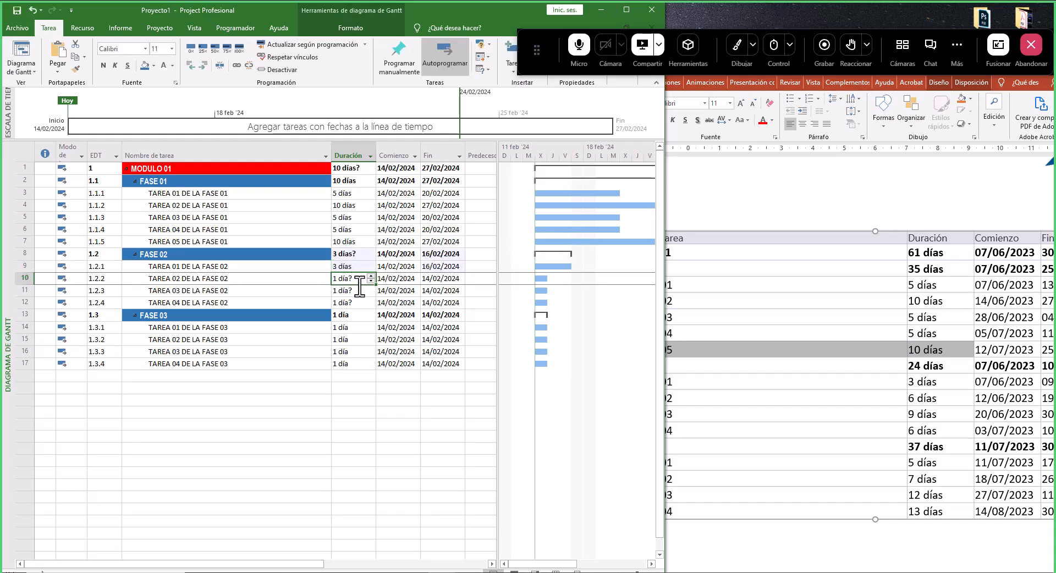
type("6")
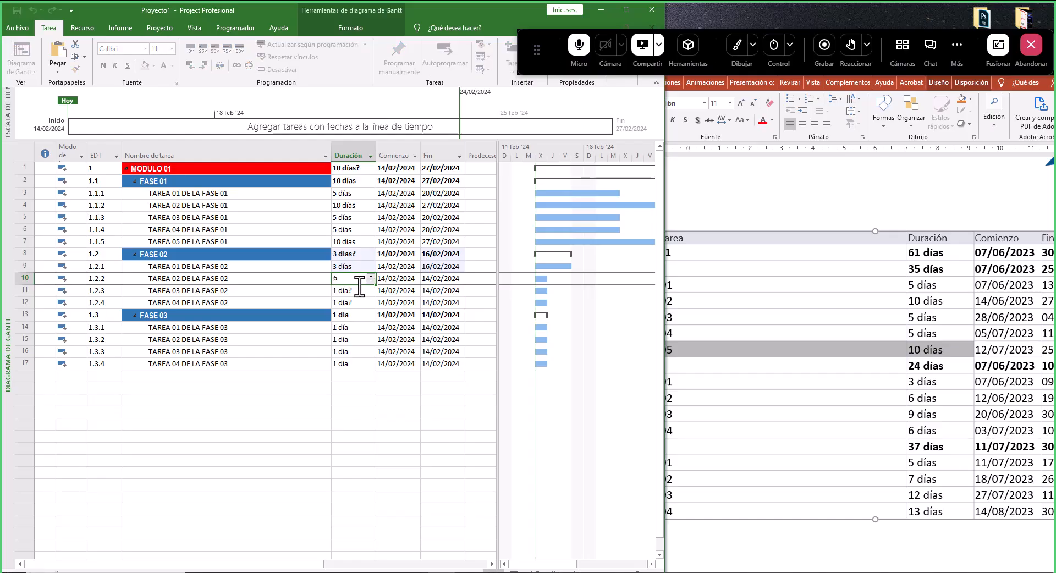
key("Return")
type("9")
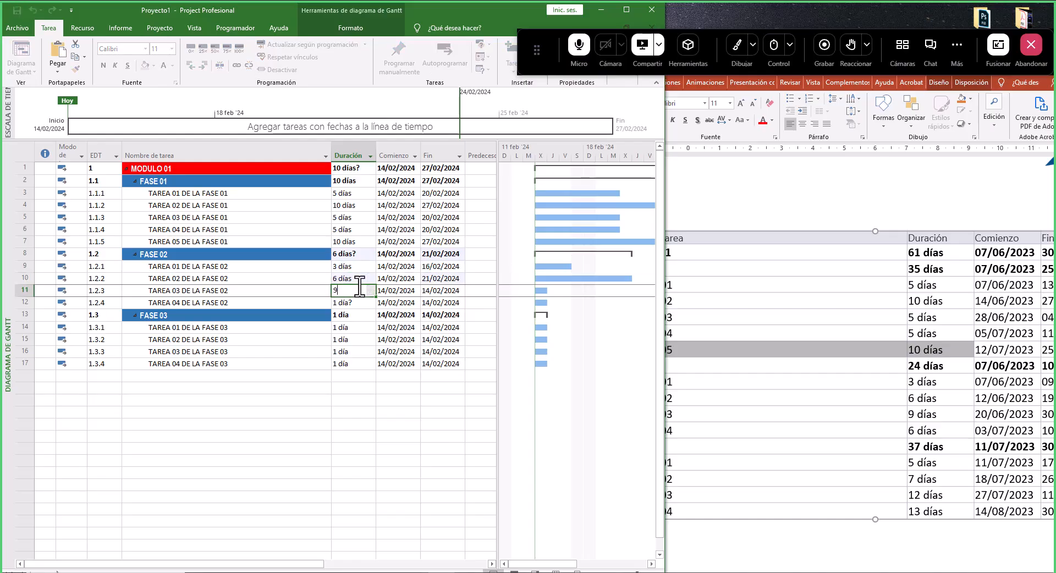
key("Return")
type("6")
key("Return")
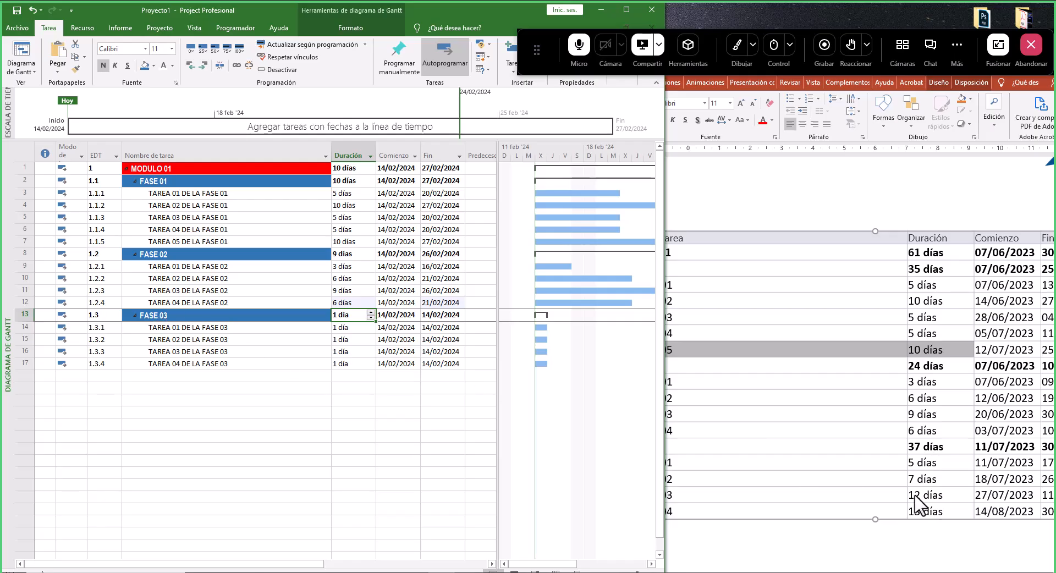
- Set the durations of the four FASE 03 tasks to 5, 7, 12 and 13 days
left_click(917, 467)
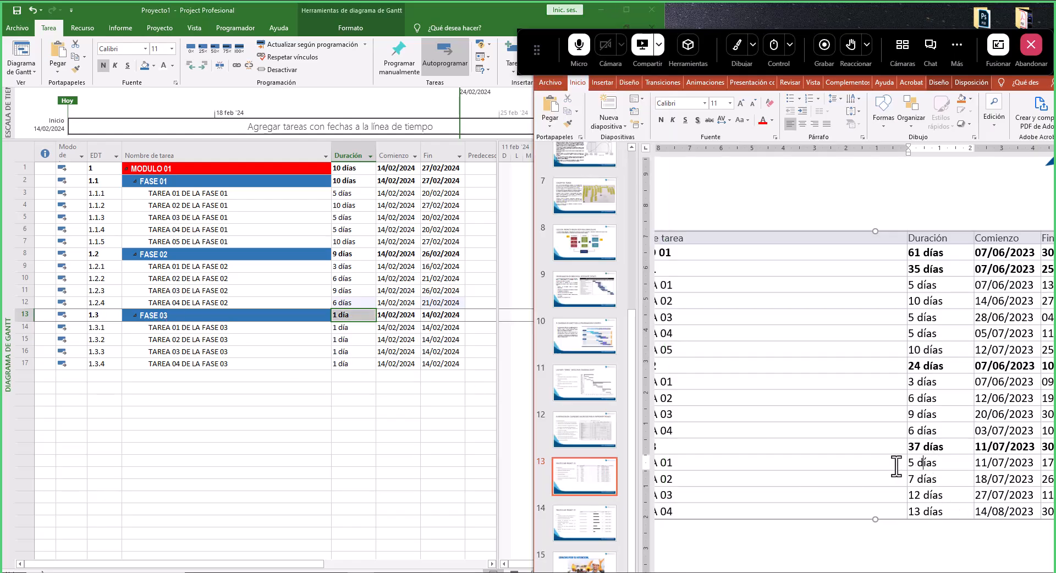
left_click(351, 330)
left_click(351, 328)
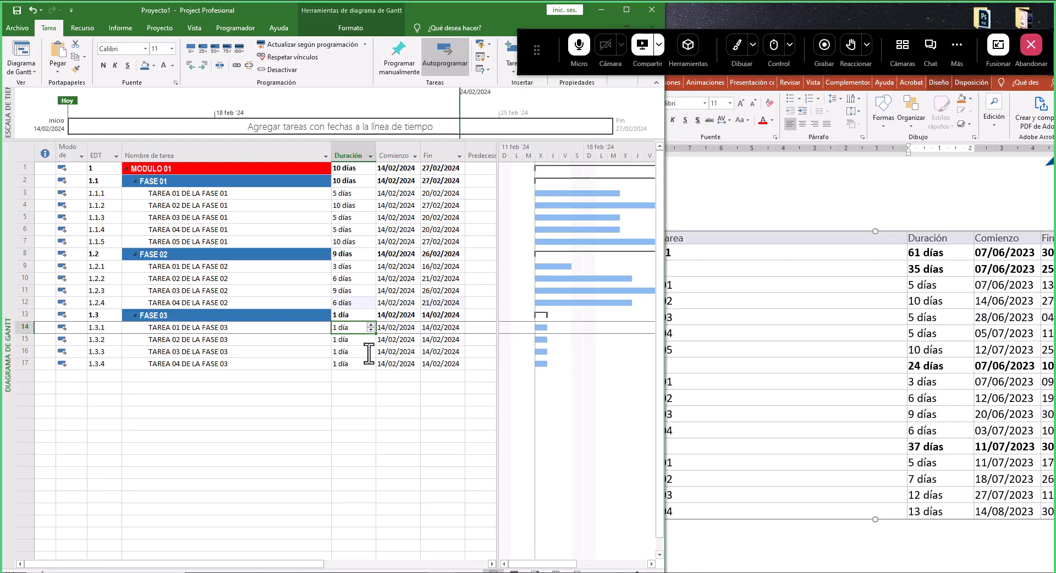
type("5")
key("Return")
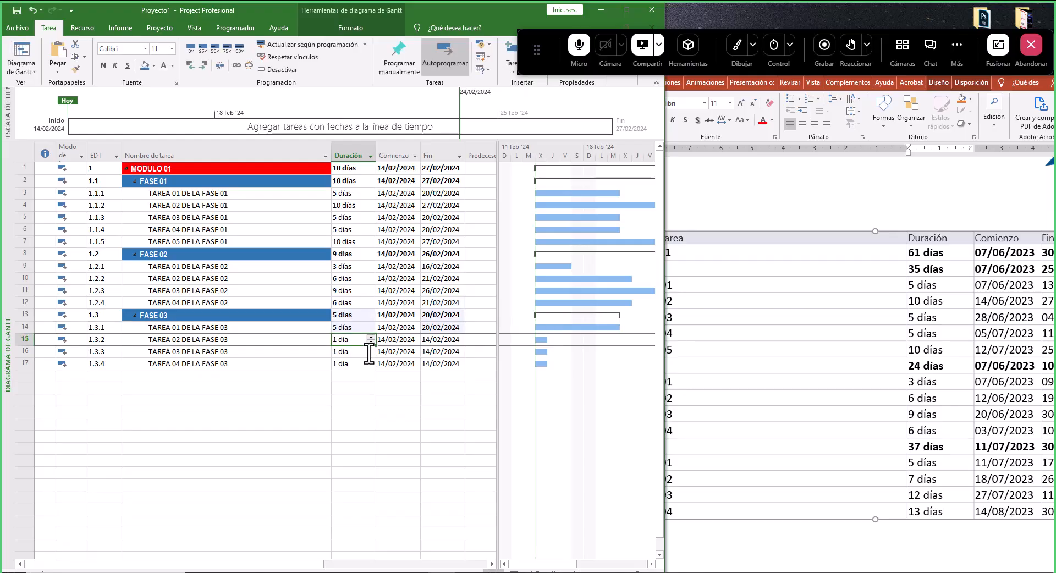
type("7")
key("Return")
type("12")
key("Return")
type("1")
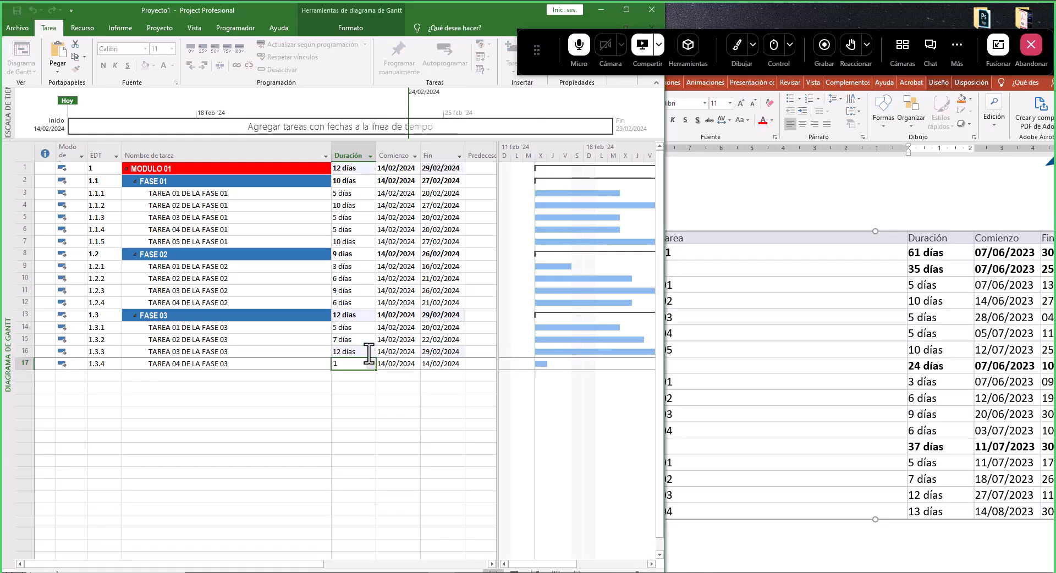
type("3")
key("Return")
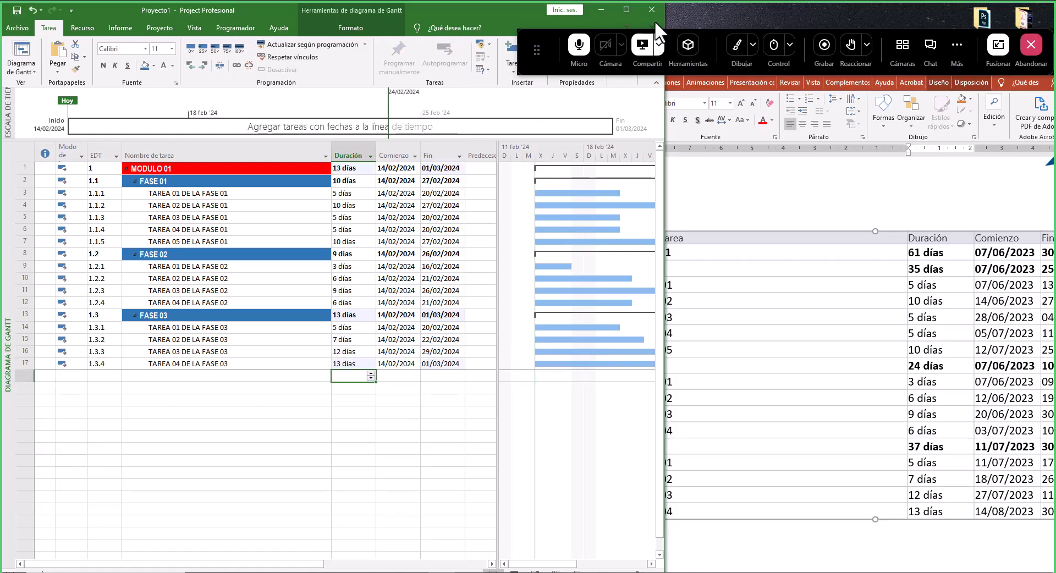
- Maximize the Project window
left_click(630, 7)
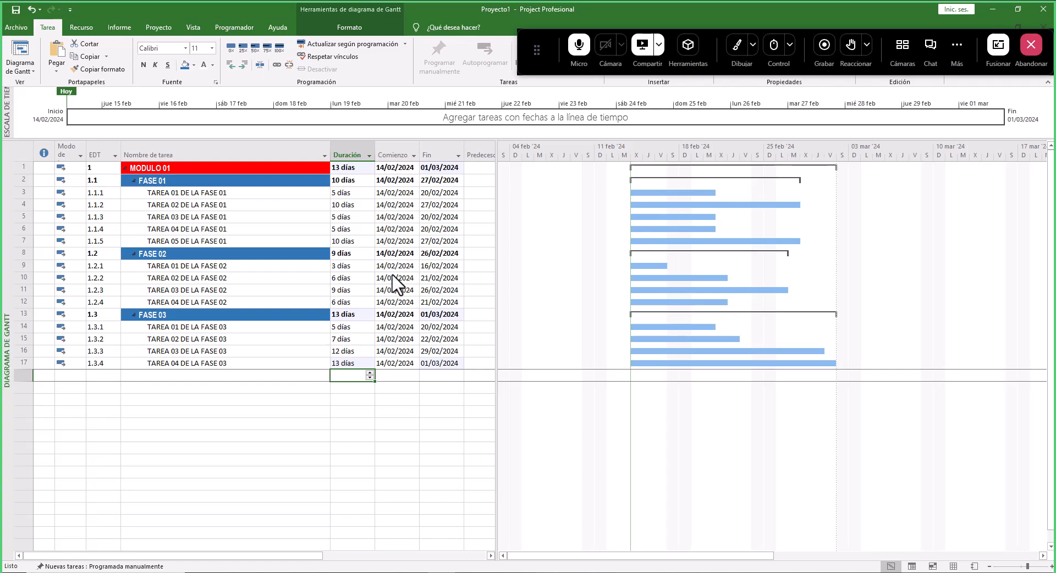
left_click(737, 46)
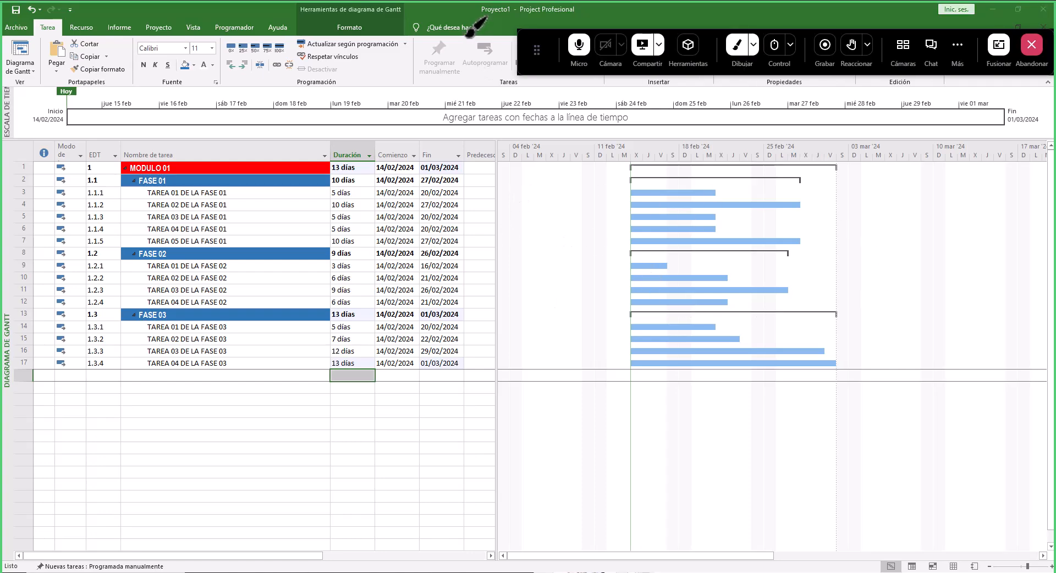
mouse_move(468, 85)
left_mouse_down()
mouse_move(466, 55)
mouse_move(490, 39)
mouse_move(513, 60)
mouse_move(497, 83)
mouse_move(477, 87)
left_mouse_up()
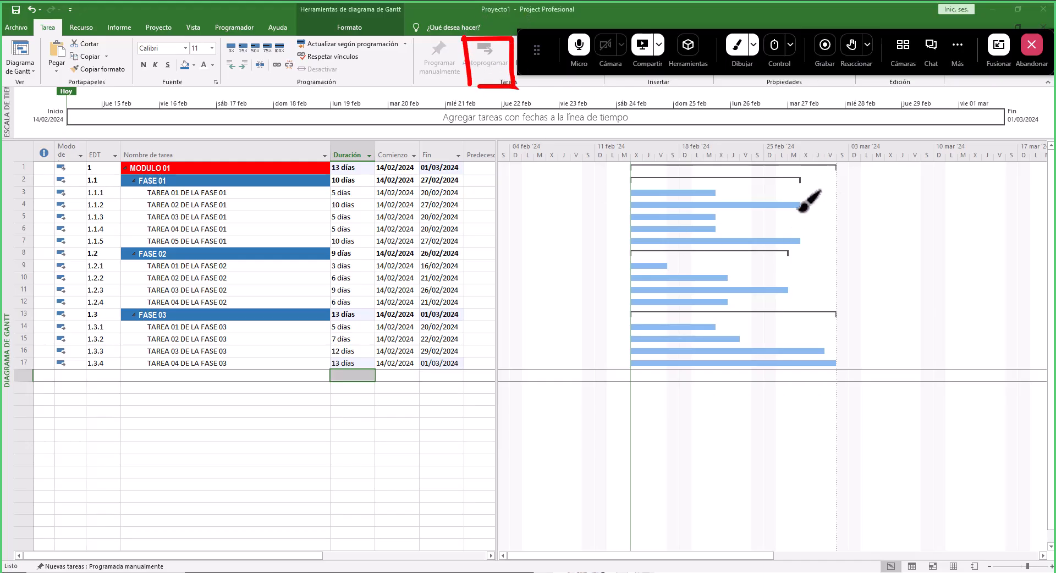
left_click(719, 192)
left_click_drag(719, 192, 727, 185)
left_click(735, 61)
- Switch the five FASE 01 tasks to manual scheduling, then back to automatic scheduling
left_click_drag(201, 192, 199, 238)
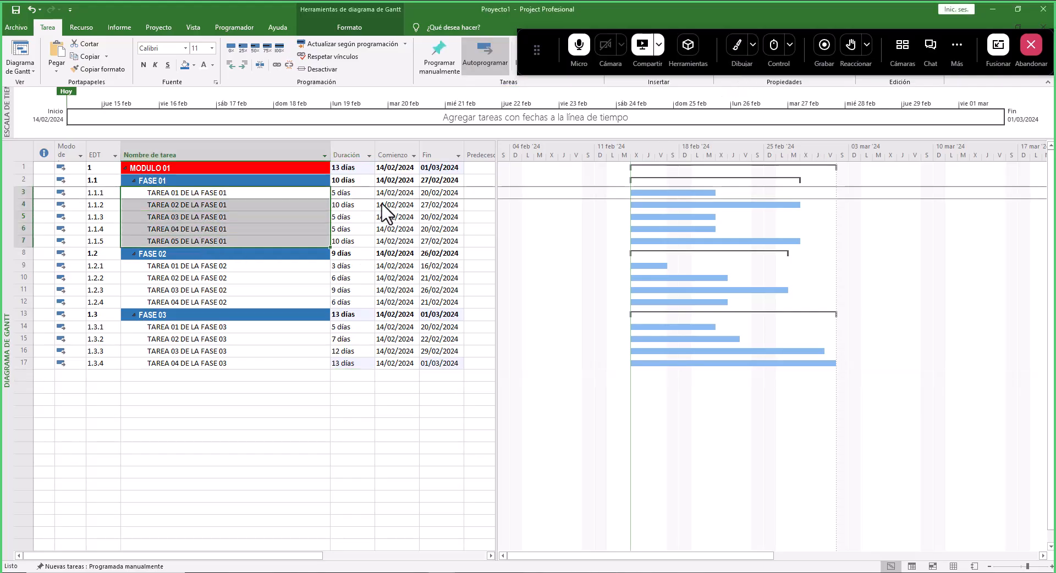
left_click(444, 49)
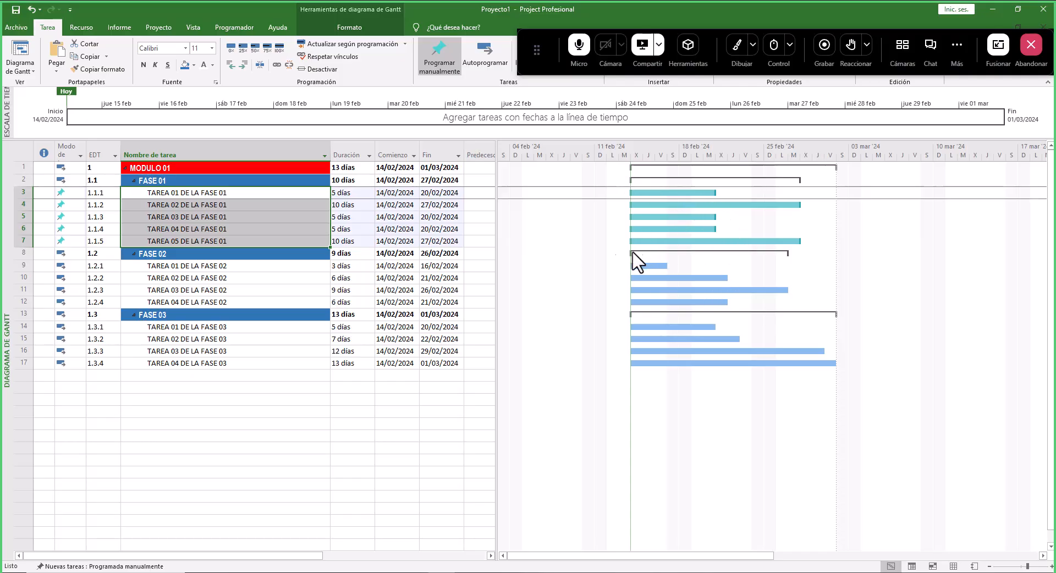
left_click(172, 196)
left_click_drag(173, 195, 423, 243)
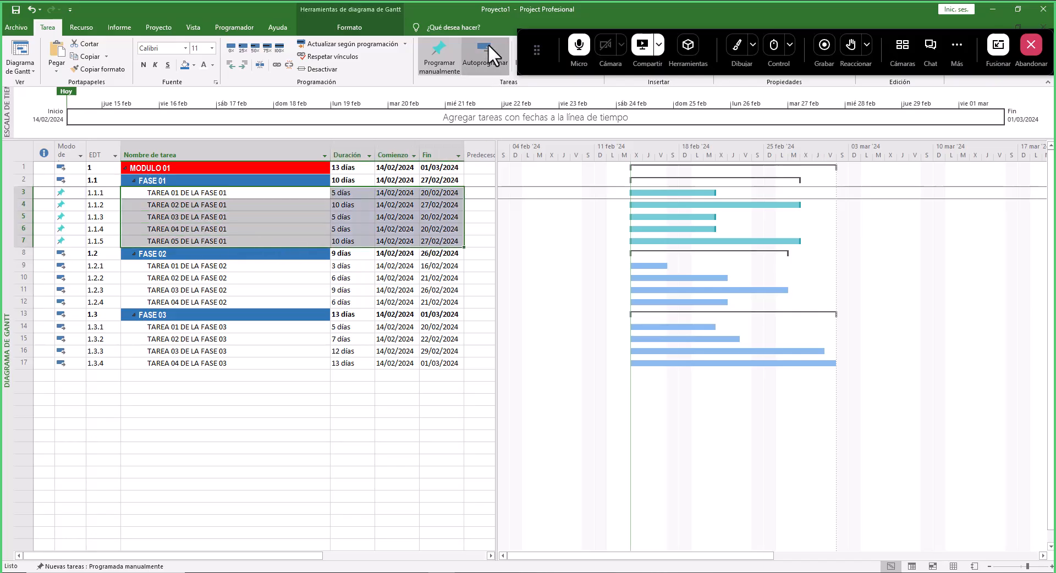
left_click(488, 46)
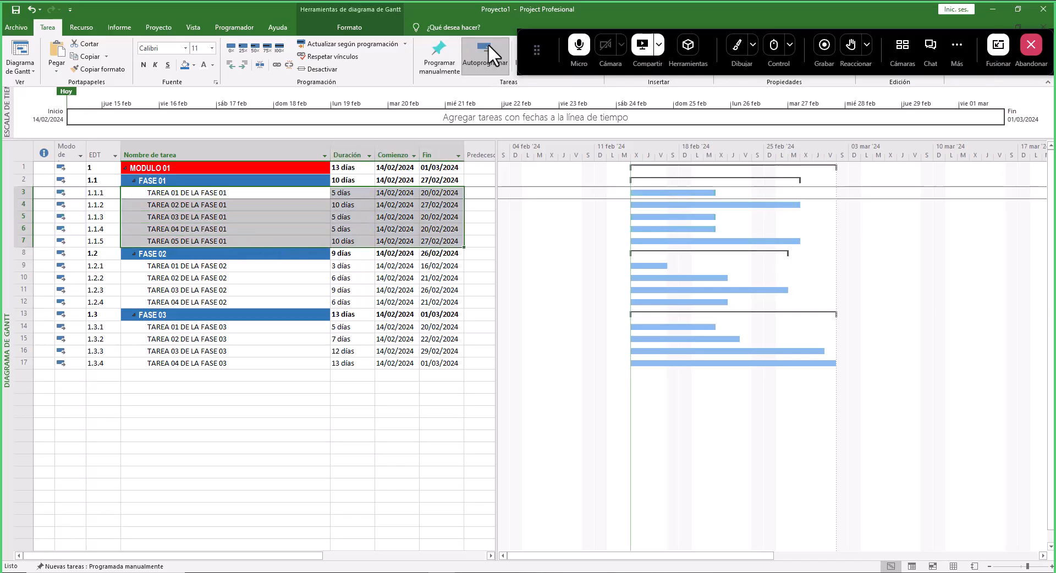
- Compare the system calendar's current date with the tasks' start dates
left_click(396, 253)
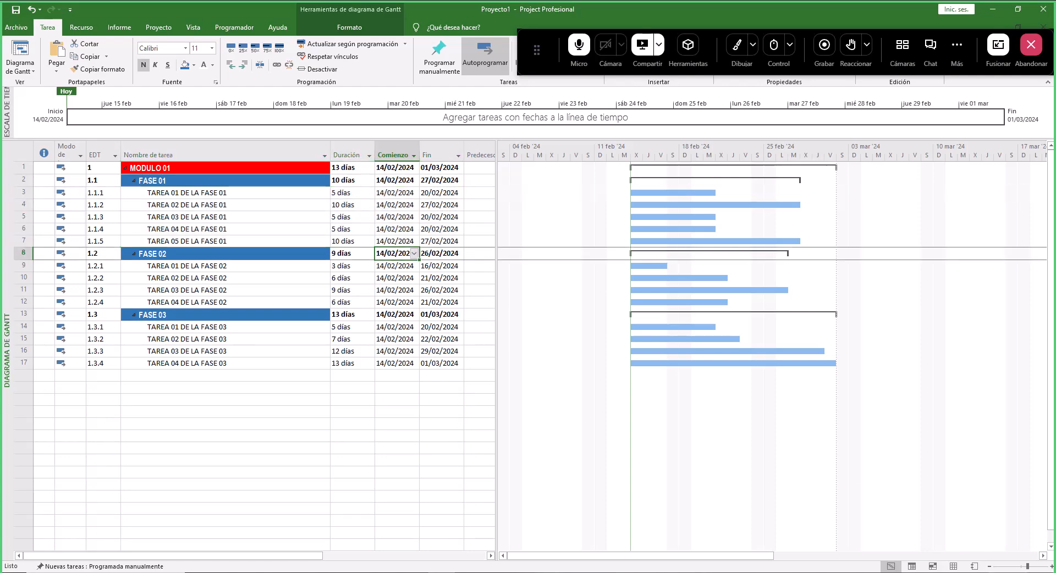
left_click(1030, 572)
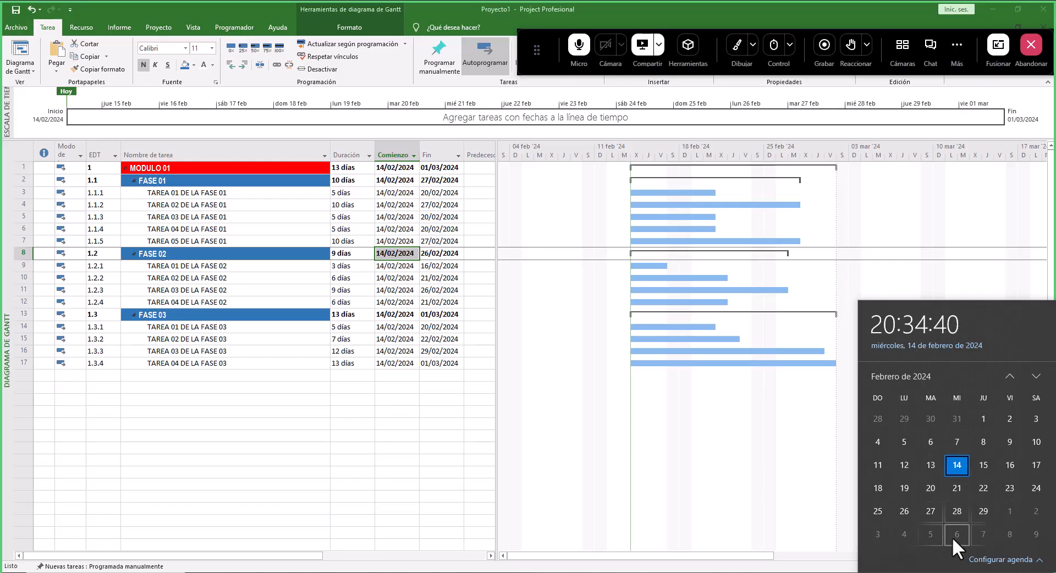
left_click(201, 342)
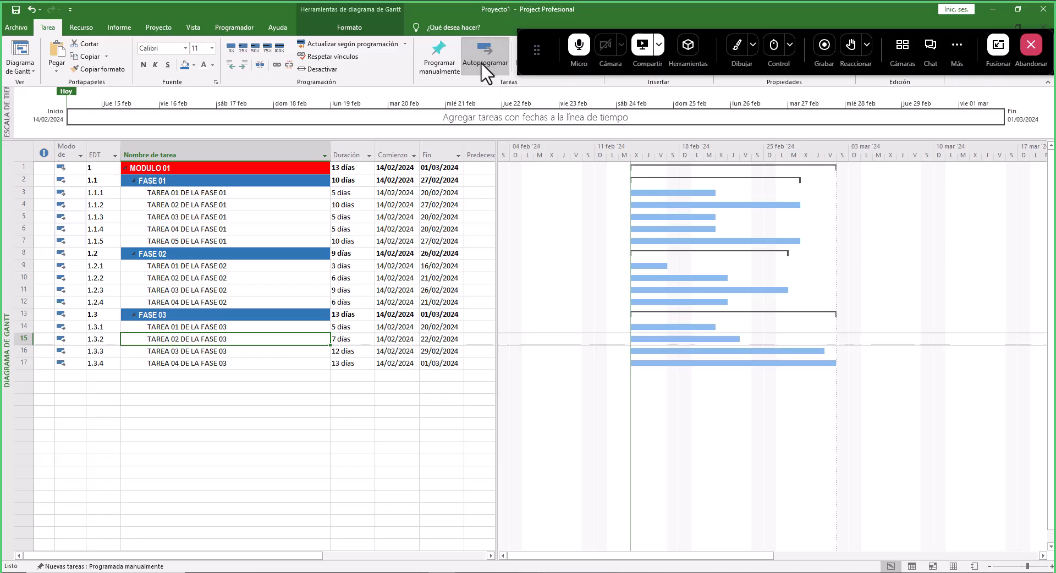
left_click(160, 196)
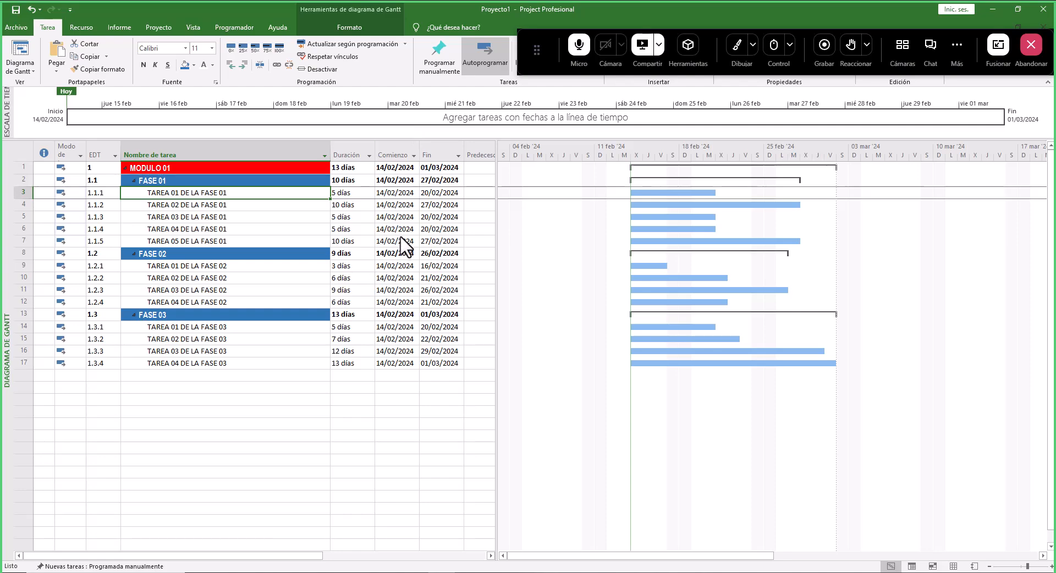
left_click(408, 217)
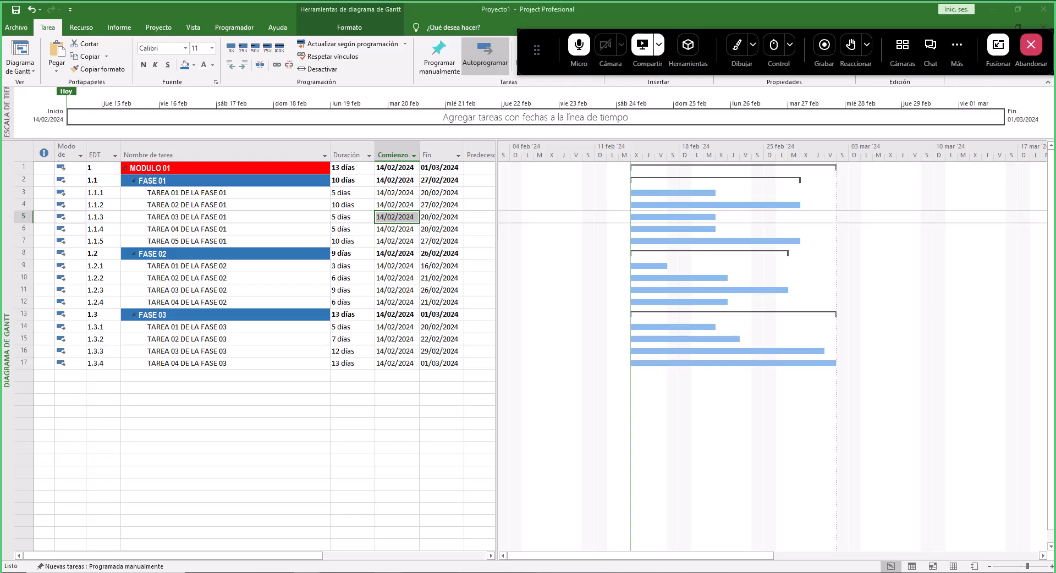
- Switch to the PowerPoint slide and review its list of objectives
left_click(362, 572)
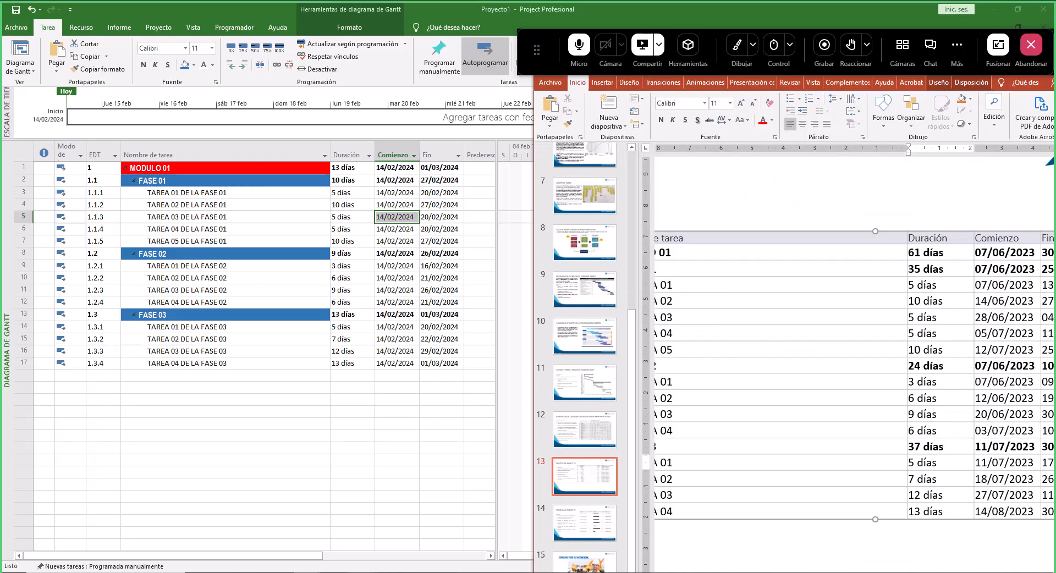
left_click(797, 218)
scroll(813, 248, "down", 6)
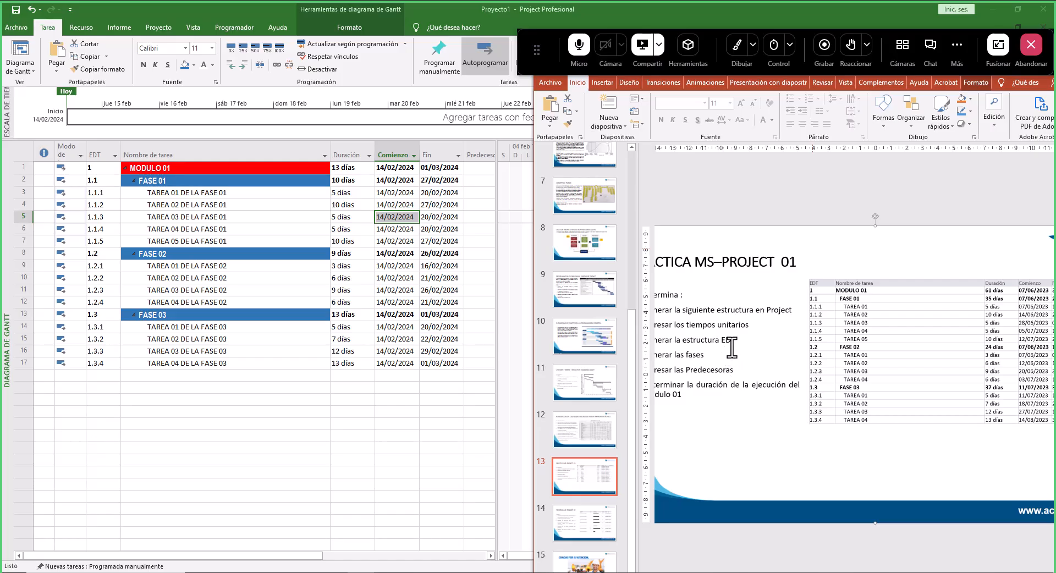
left_click(726, 374)
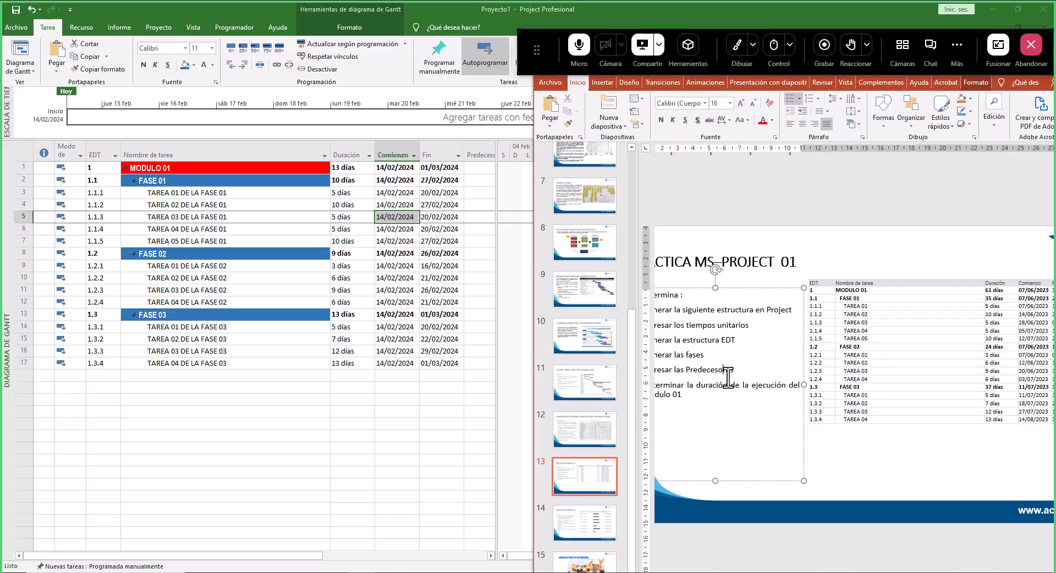
scroll(728, 378, "up", 6)
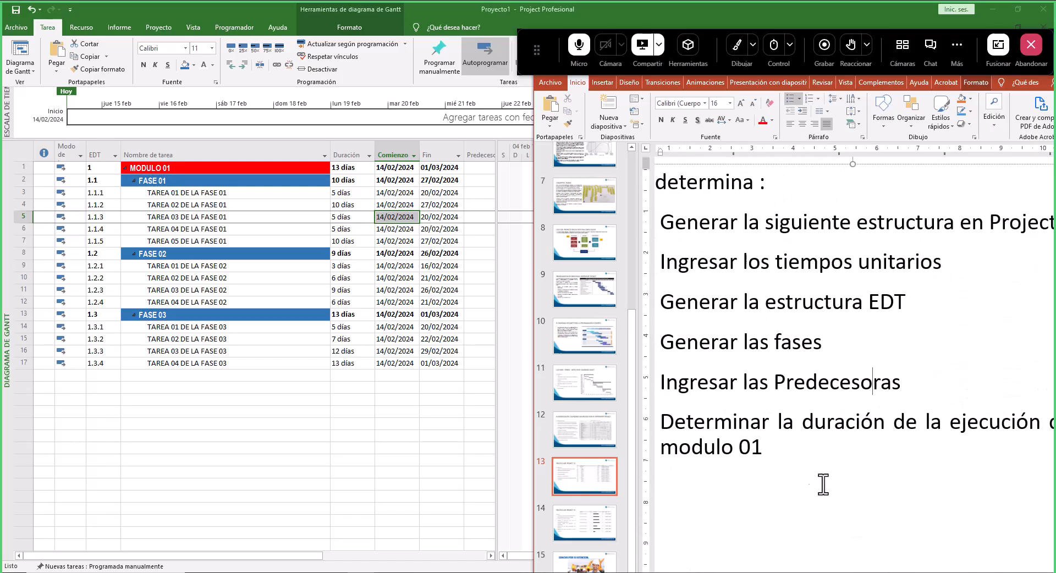
scroll(781, 447, "down", 3)
scroll(781, 447, "down", 2)
- Examine the slide's full task table, including the start, finish and predecessor columns
left_click_drag(537, 40, 111, 5)
left_click_drag(807, 62, 782, 10)
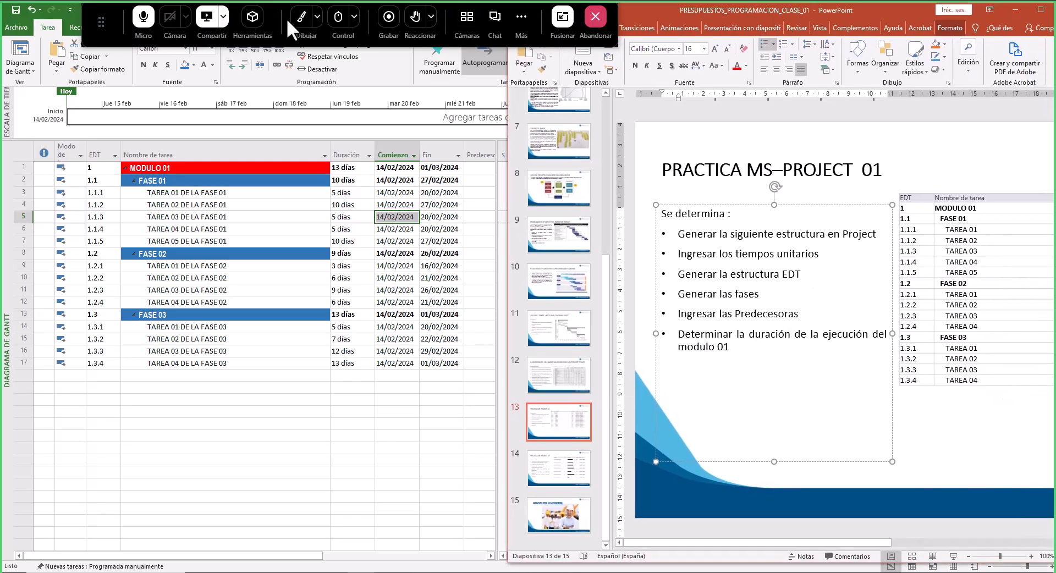
left_click(957, 299)
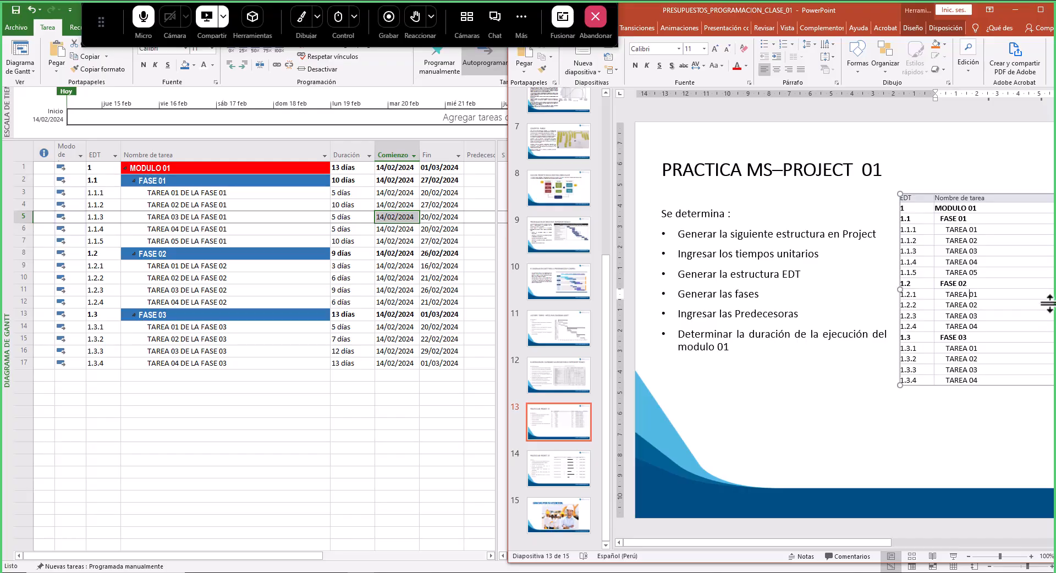
left_click_drag(872, 542, 1031, 542)
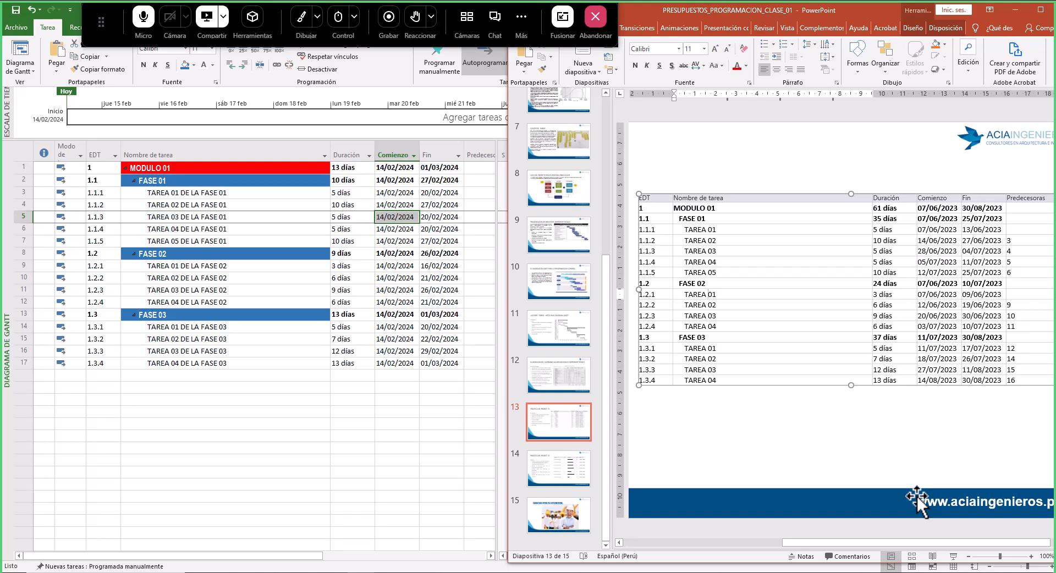
left_click(302, 20)
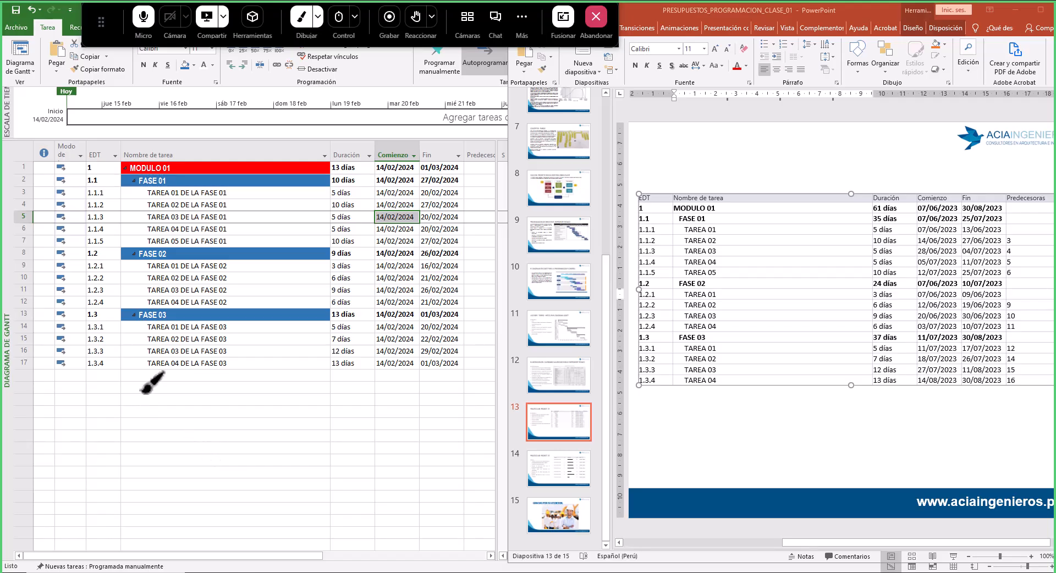
mouse_move(137, 393)
left_mouse_down()
mouse_move(142, 437)
mouse_move(205, 393)
mouse_move(253, 388)
mouse_move(255, 436)
mouse_move(141, 434)
mouse_move(157, 446)
left_mouse_up()
mouse_move(295, 473)
left_mouse_down()
mouse_move(300, 505)
mouse_move(389, 472)
mouse_move(406, 477)
mouse_move(407, 505)
mouse_move(304, 504)
left_mouse_up()
mouse_move(189, 419)
left_mouse_down()
mouse_move(193, 398)
mouse_move(205, 420)
mouse_move(271, 410)
mouse_move(284, 496)
left_mouse_up()
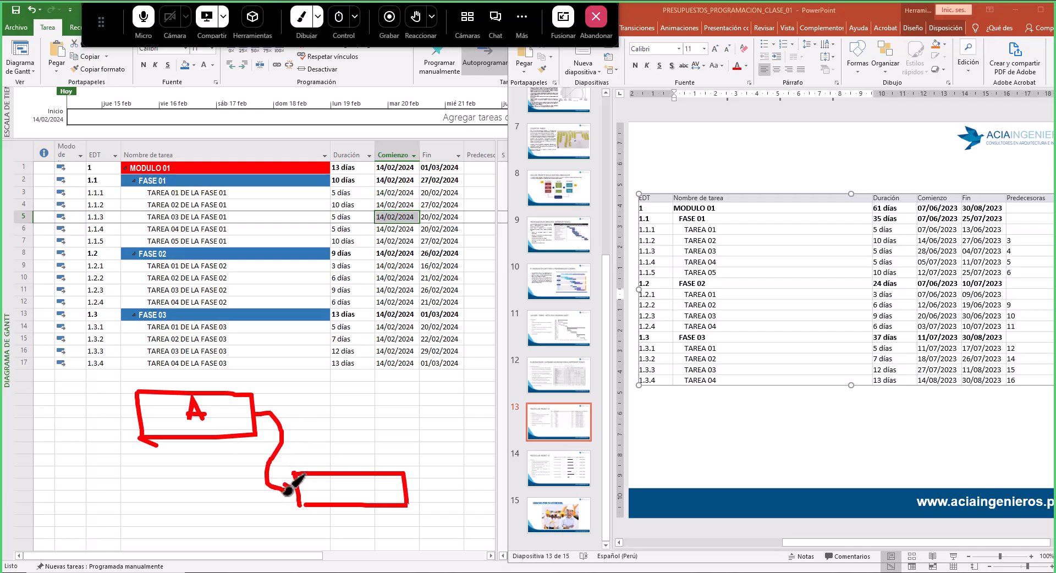
left_click_drag(344, 480, 345, 499)
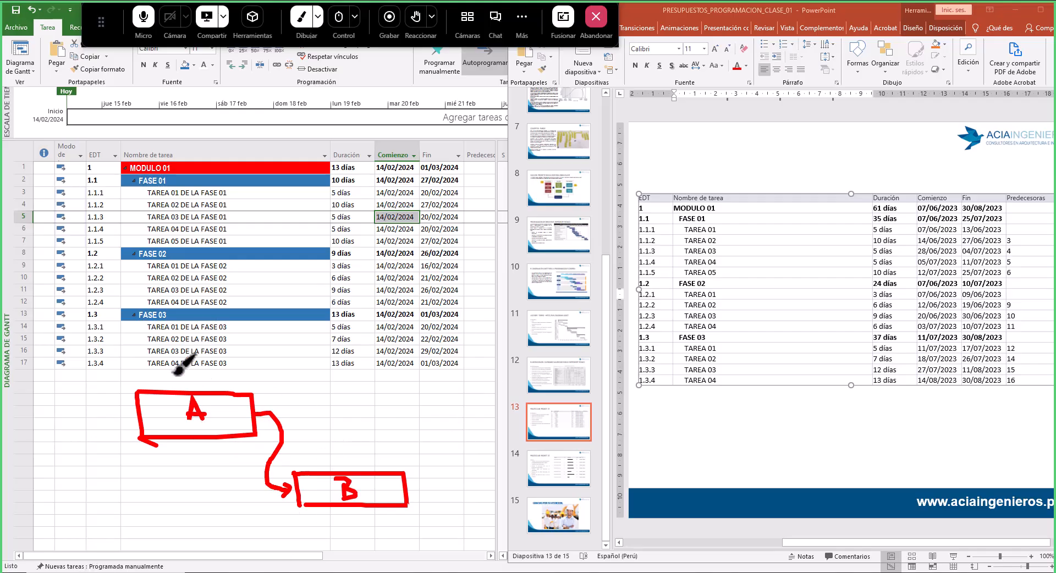
mouse_move(188, 368)
left_mouse_down()
mouse_move(188, 379)
mouse_move(198, 362)
left_mouse_up()
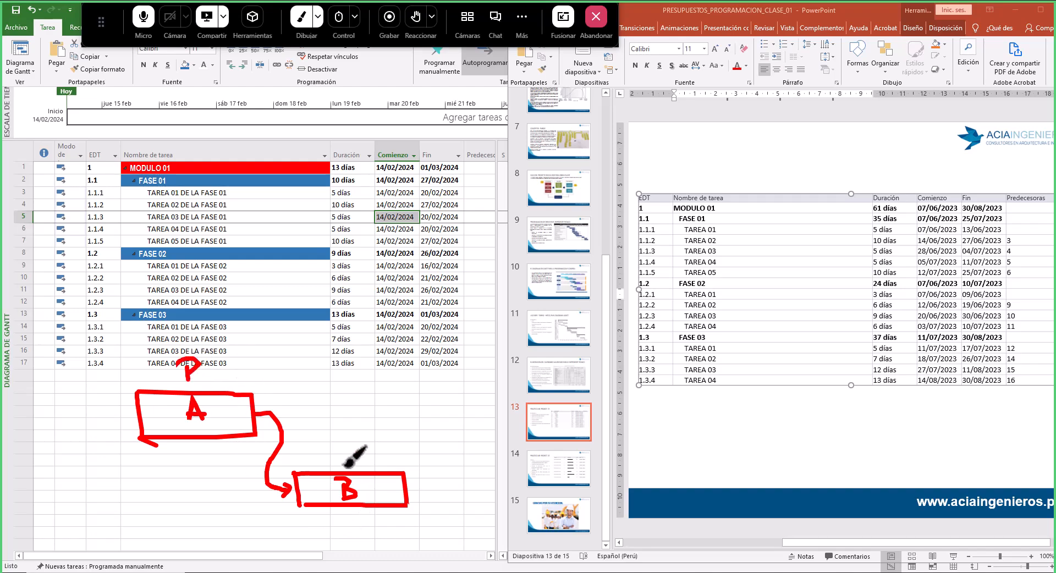
mouse_move(341, 452)
left_mouse_down()
mouse_move(342, 469)
mouse_move(343, 458)
left_mouse_up()
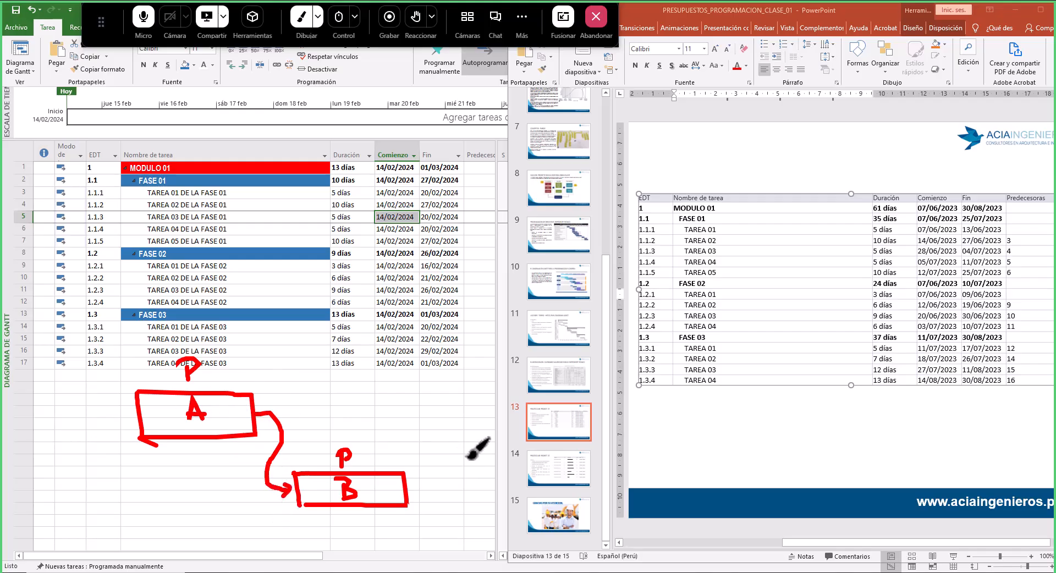
mouse_move(450, 453)
left_mouse_down()
mouse_move(482, 452)
mouse_move(516, 482)
left_mouse_up()
mouse_move(507, 439)
left_mouse_down()
mouse_move(529, 436)
mouse_move(534, 455)
mouse_move(564, 434)
mouse_move(572, 471)
left_mouse_up()
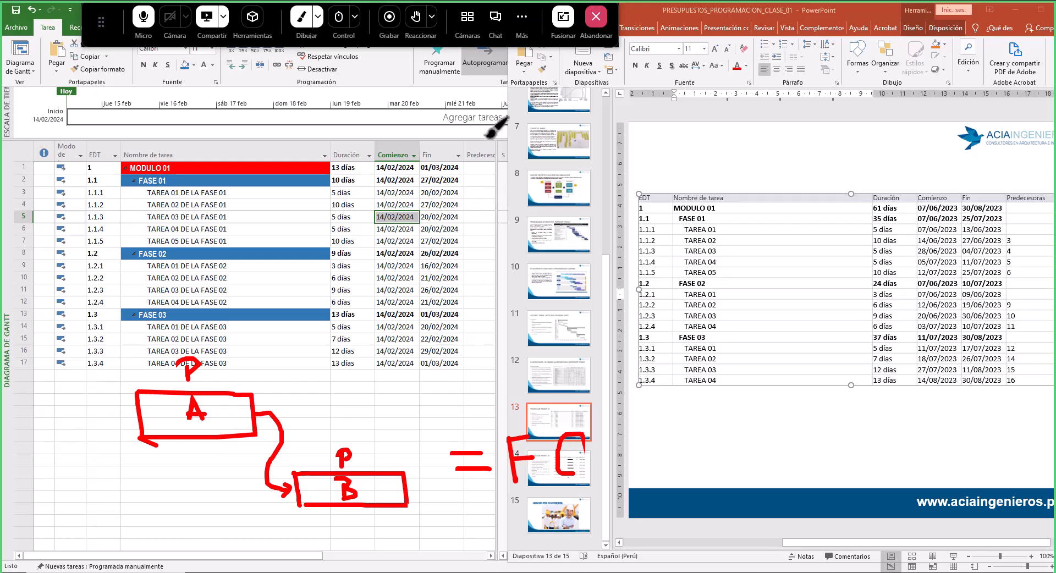
left_click_drag(485, 138, 507, 128)
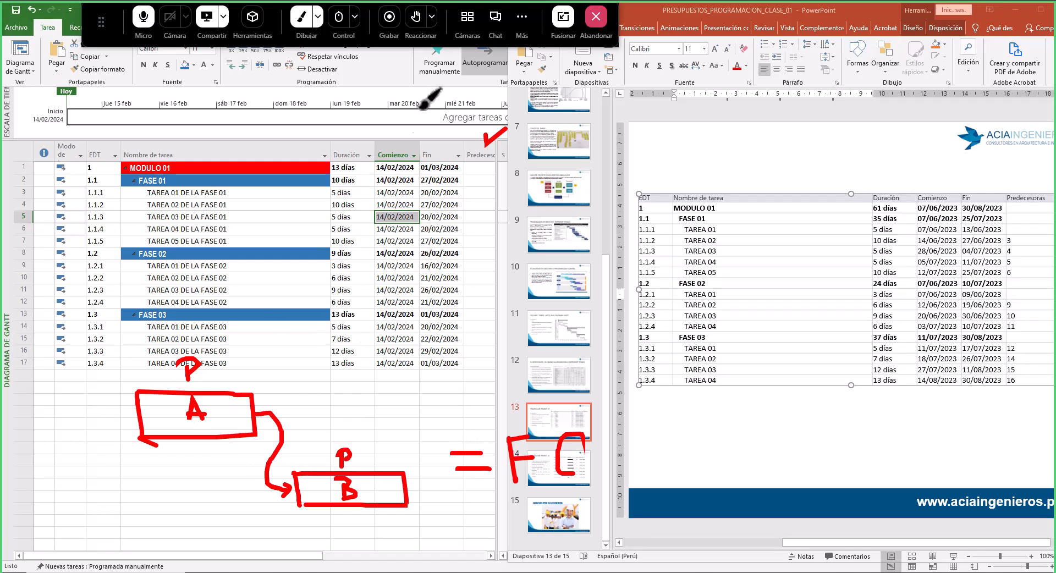
left_click(303, 30)
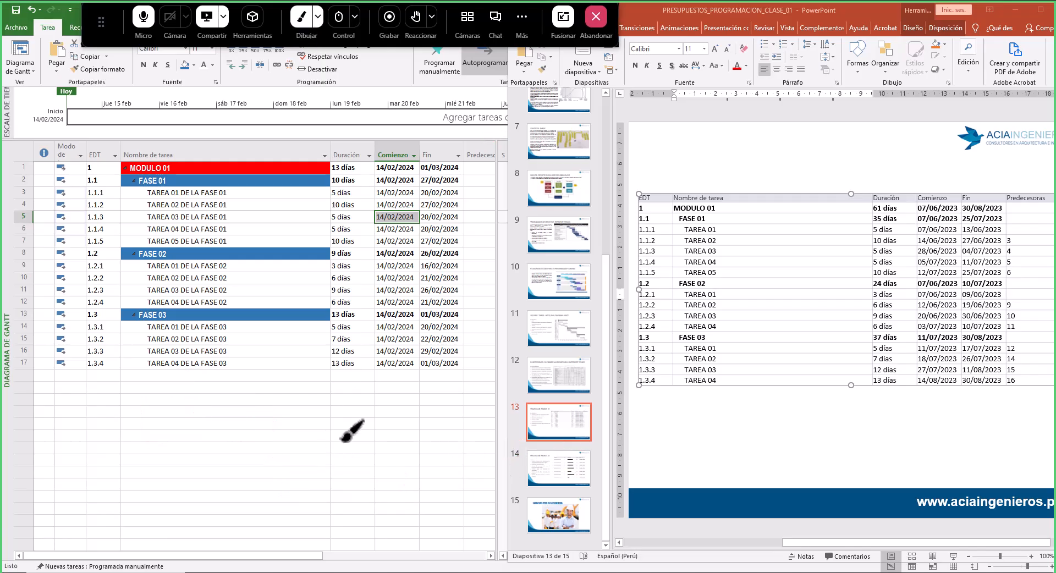
left_click_drag(177, 385, 178, 426)
mouse_move(178, 378)
left_mouse_down()
mouse_move(302, 379)
mouse_move(307, 426)
mouse_move(182, 426)
left_mouse_up()
left_click_drag(370, 464, 375, 505)
mouse_move(370, 465)
left_mouse_down()
mouse_move(560, 493)
mouse_move(396, 504)
left_mouse_up()
left_click_drag(311, 410, 363, 495)
mouse_move(230, 400)
left_mouse_down()
mouse_move(251, 420)
mouse_move(239, 408)
left_mouse_up()
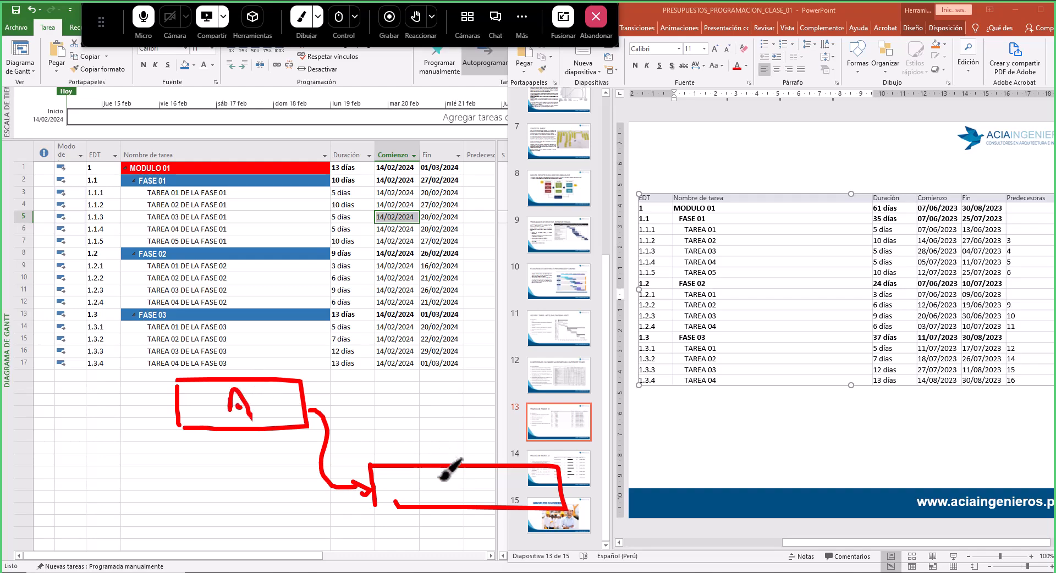
mouse_move(449, 494)
left_mouse_down()
mouse_move(458, 478)
mouse_move(466, 499)
left_mouse_up()
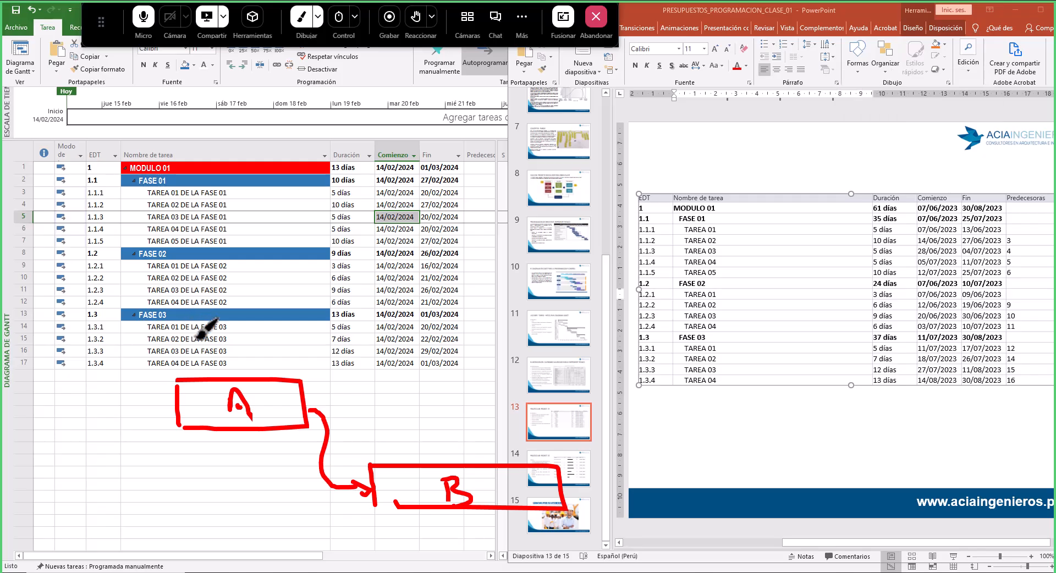
left_click(225, 340)
mouse_move(197, 343)
left_mouse_down()
mouse_move(257, 341)
mouse_move(253, 312)
mouse_move(267, 321)
mouse_move(258, 328)
left_mouse_up()
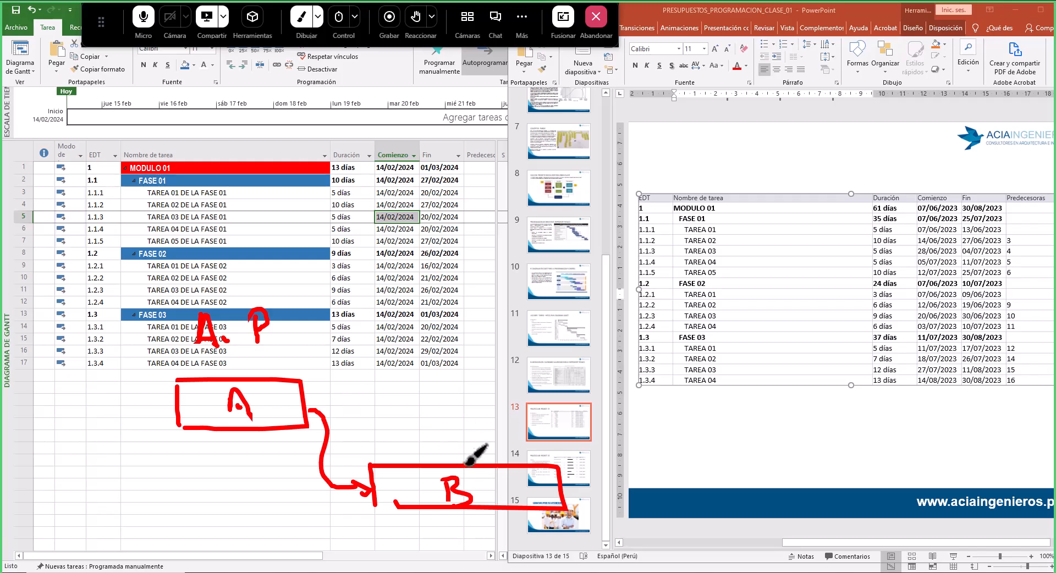
mouse_move(465, 425)
left_mouse_down()
mouse_move(440, 428)
mouse_move(465, 443)
mouse_move(440, 452)
left_mouse_up()
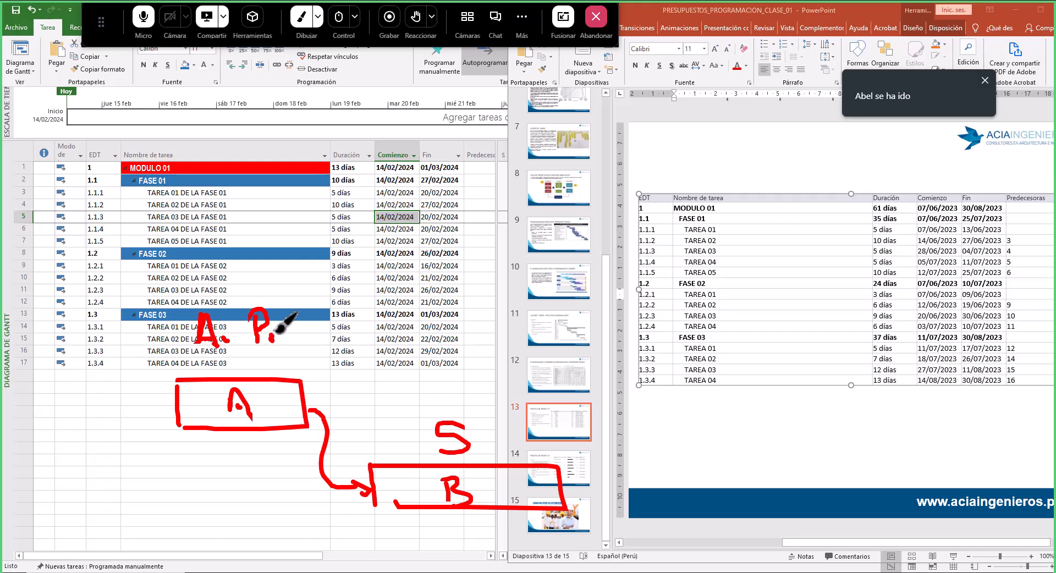
left_click_drag(271, 329, 283, 335)
mouse_move(476, 435)
left_mouse_down()
mouse_move(479, 450)
mouse_move(522, 452)
left_mouse_up()
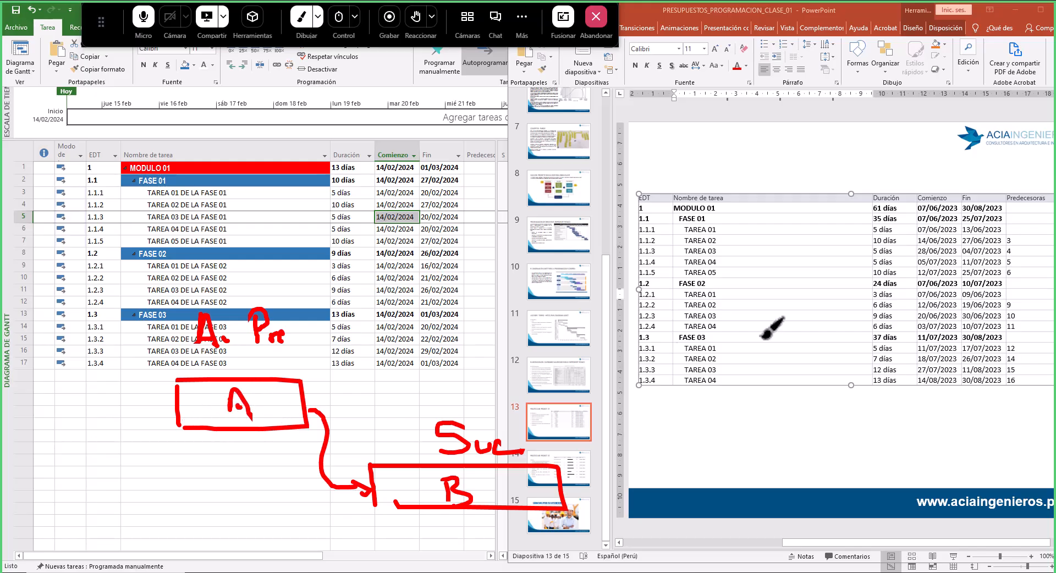
mouse_move(683, 230)
left_mouse_down()
mouse_move(732, 229)
mouse_move(732, 427)
mouse_move(847, 428)
left_mouse_up()
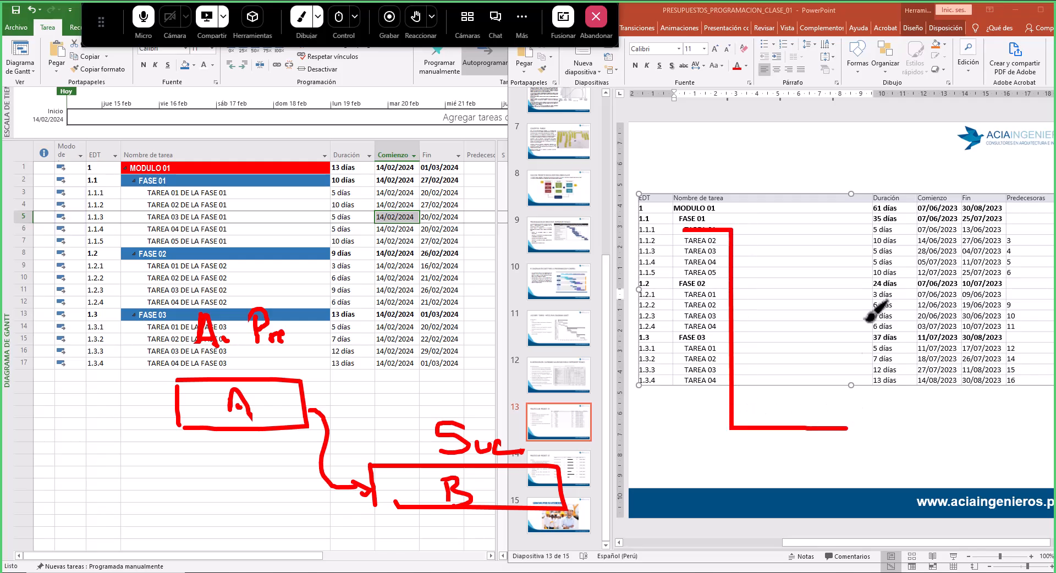
left_click_drag(856, 227, 854, 426)
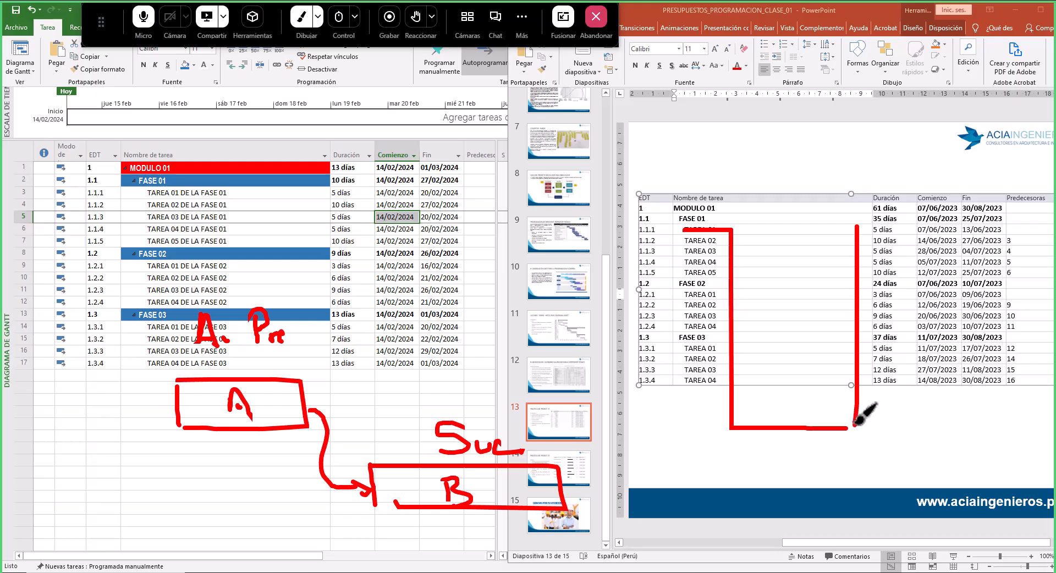
left_click_drag(857, 227, 979, 228)
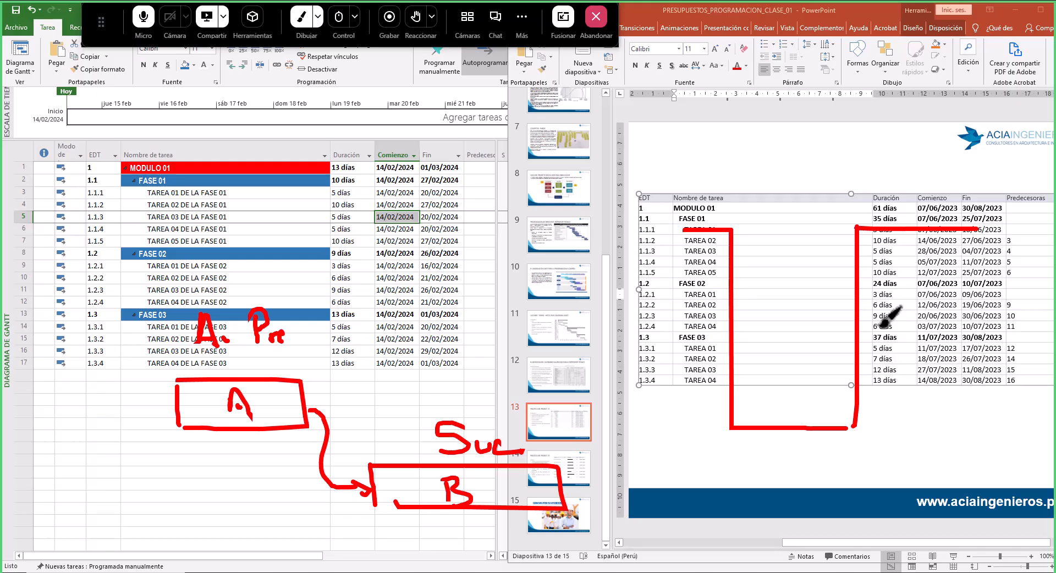
left_click_drag(697, 177, 725, 220)
left_click(733, 209)
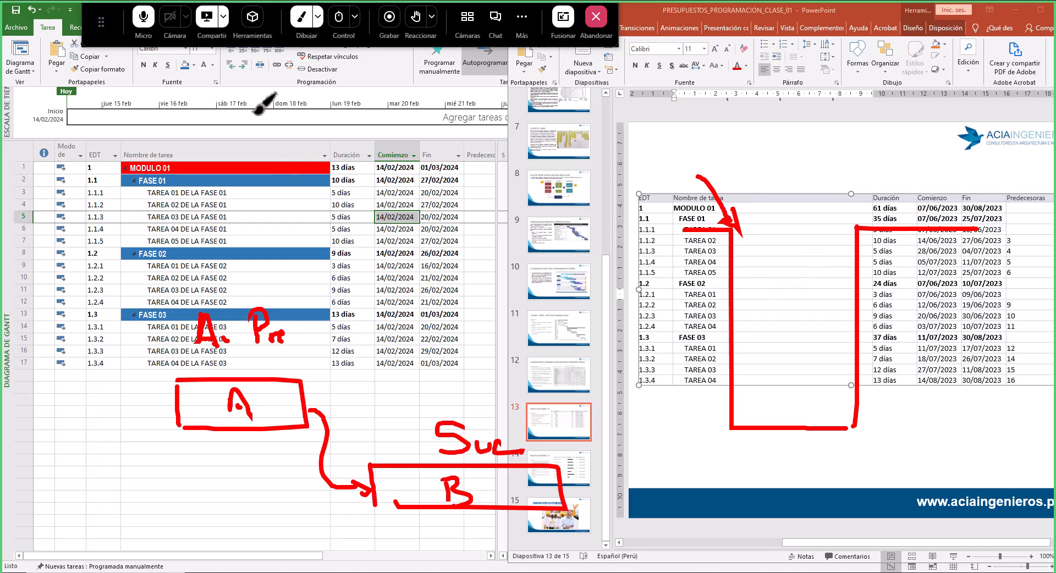
mouse_move(251, 114)
left_mouse_down()
mouse_move(354, 115)
mouse_move(356, 166)
mouse_move(264, 167)
mouse_move(238, 124)
mouse_move(264, 146)
mouse_move(282, 128)
mouse_move(283, 150)
mouse_move(306, 149)
mouse_move(290, 157)
left_mouse_up()
mouse_move(346, 135)
left_mouse_down()
mouse_move(329, 158)
mouse_move(368, 152)
mouse_move(385, 233)
mouse_move(424, 271)
mouse_move(423, 237)
mouse_move(533, 237)
mouse_move(534, 281)
mouse_move(434, 281)
mouse_move(463, 268)
mouse_move(468, 249)
left_mouse_up()
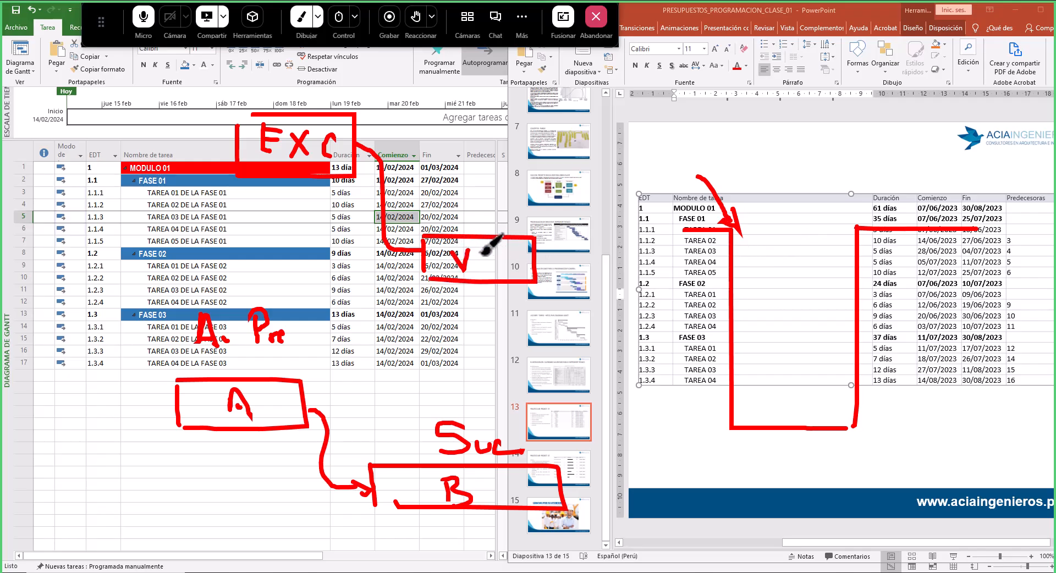
mouse_move(493, 252)
left_mouse_down()
mouse_move(494, 269)
mouse_move(507, 258)
mouse_move(520, 271)
left_mouse_up()
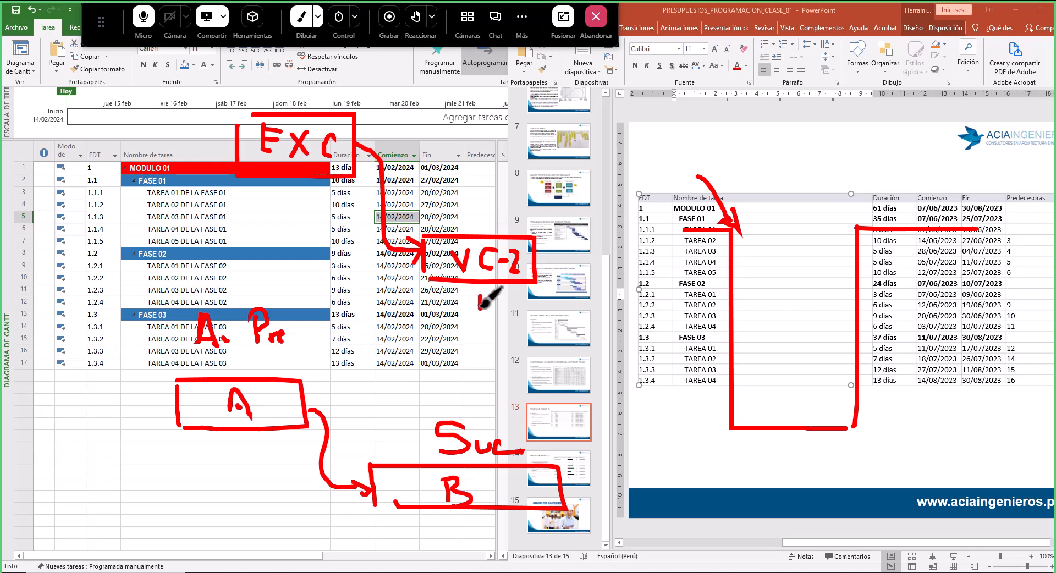
mouse_move(473, 293)
left_mouse_down()
mouse_move(497, 291)
mouse_move(493, 307)
mouse_move(477, 310)
left_mouse_up()
left_click_drag(735, 235, 858, 228)
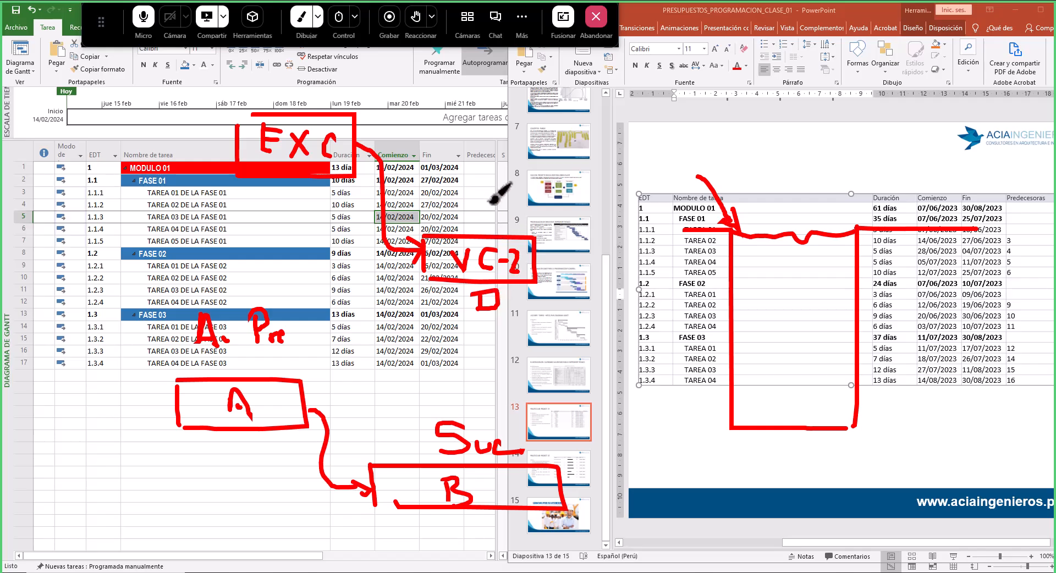
mouse_move(497, 203)
left_mouse_down()
mouse_move(479, 221)
mouse_move(512, 206)
left_mouse_up()
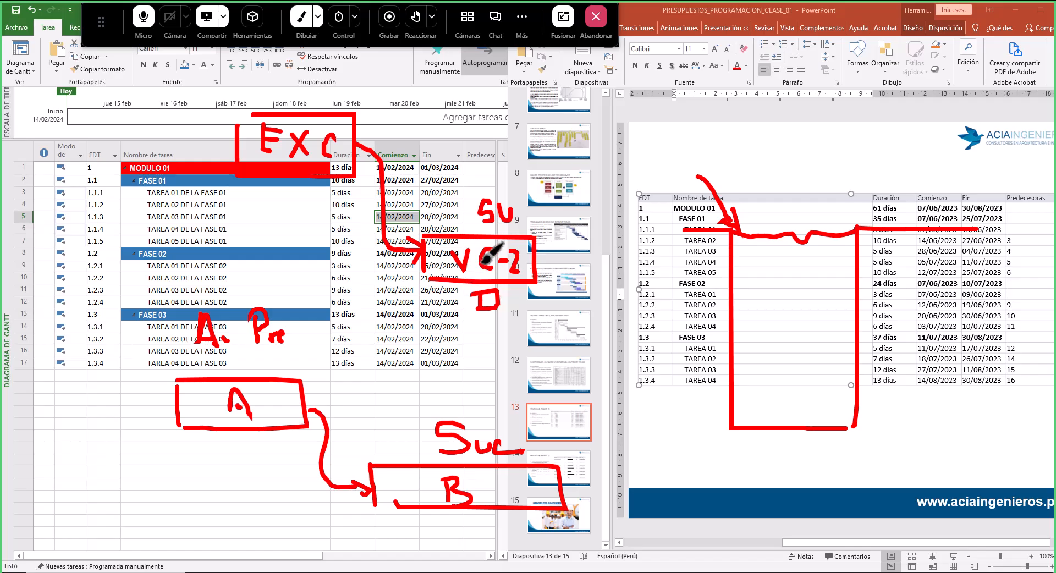
mouse_move(275, 79)
left_mouse_down()
mouse_move(275, 101)
mouse_move(277, 77)
mouse_move(287, 100)
mouse_move(288, 80)
left_mouse_up()
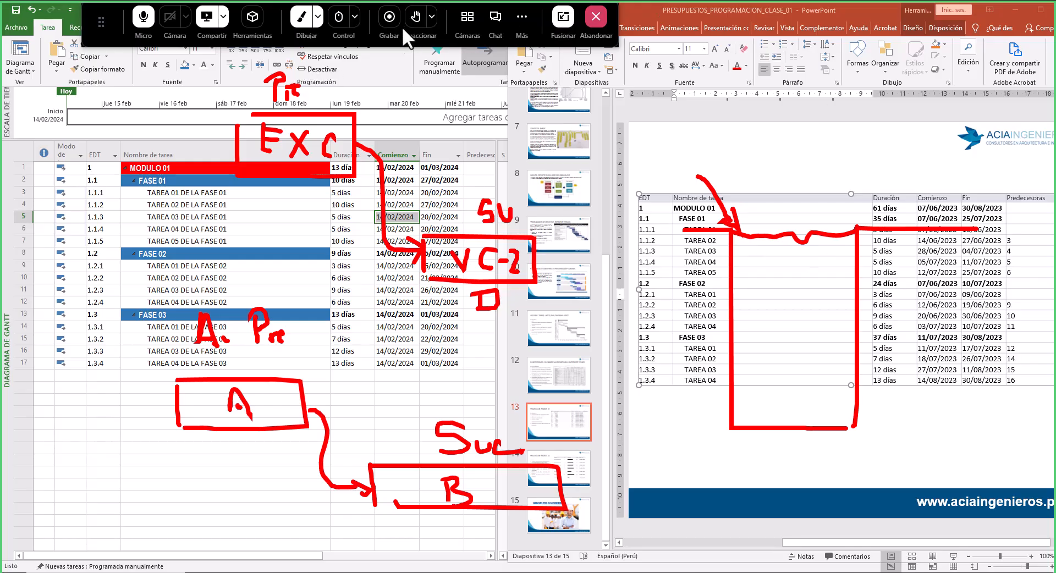
left_click(308, 19)
- Review the slide's task table and its Predecesoras column before returning to the project schedule
left_click(850, 514)
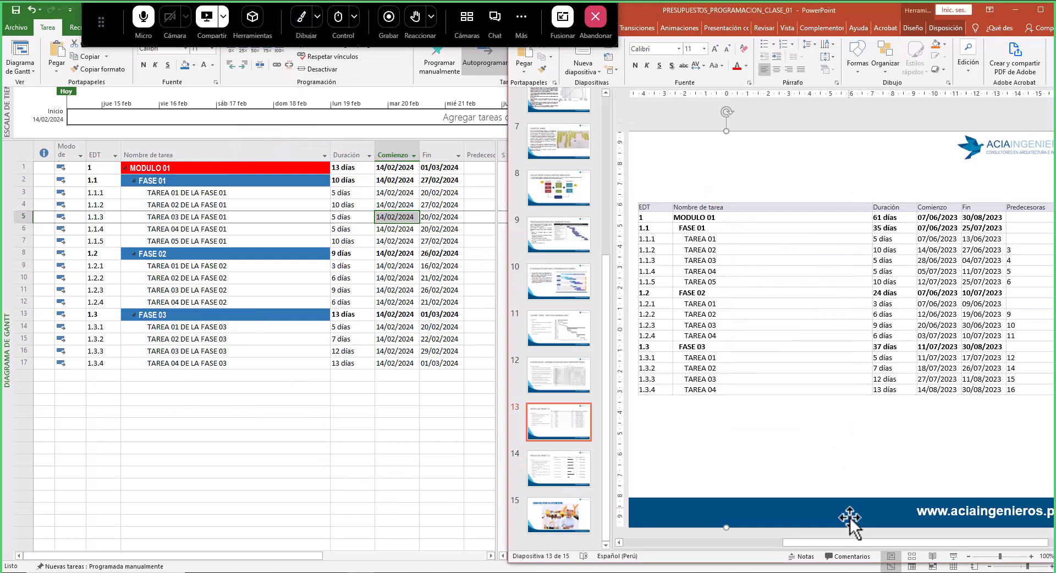
left_click_drag(853, 543, 942, 534)
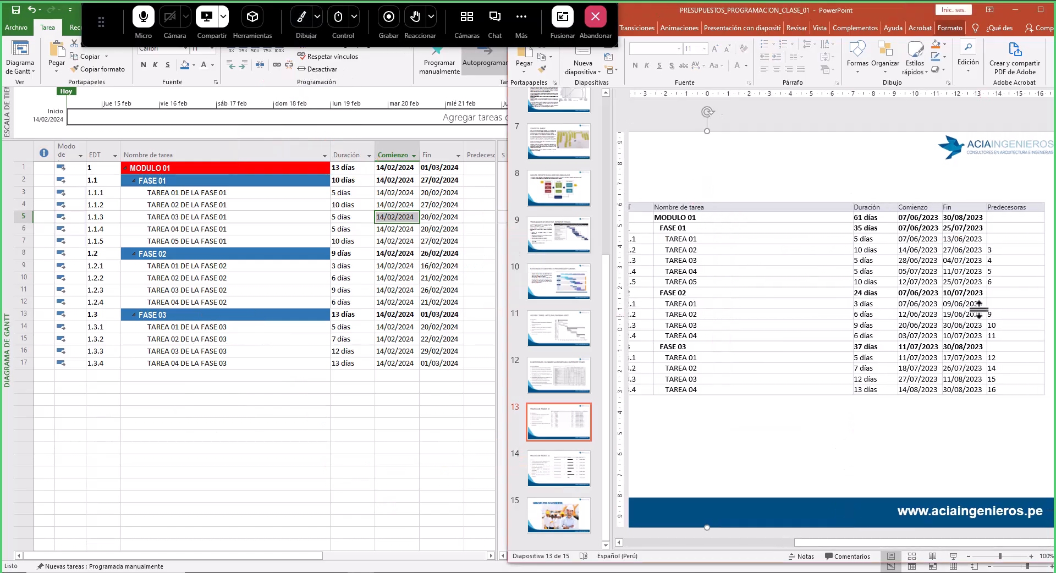
left_click(998, 255)
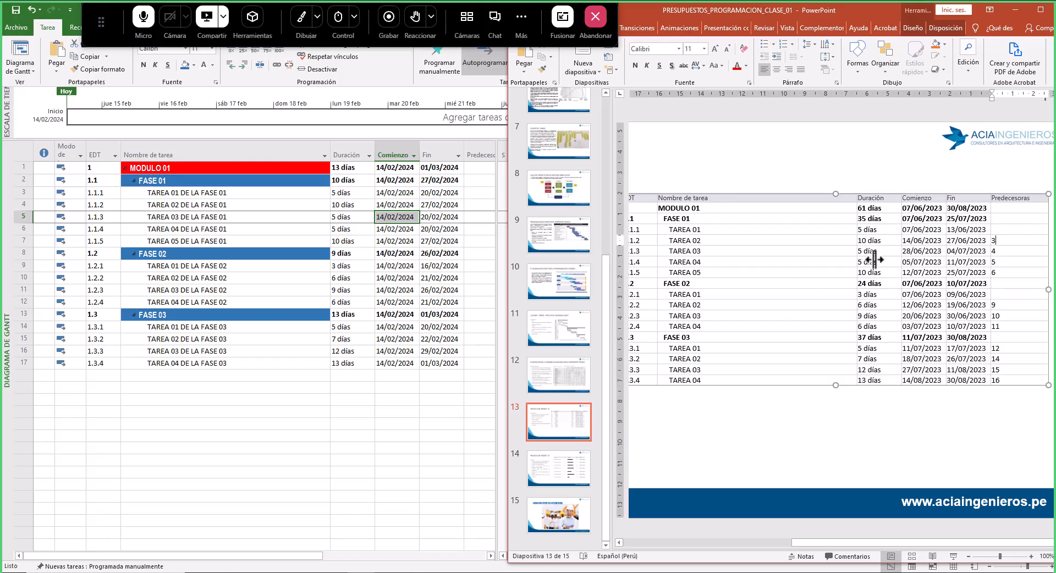
left_click_drag(111, 12, 61, 38)
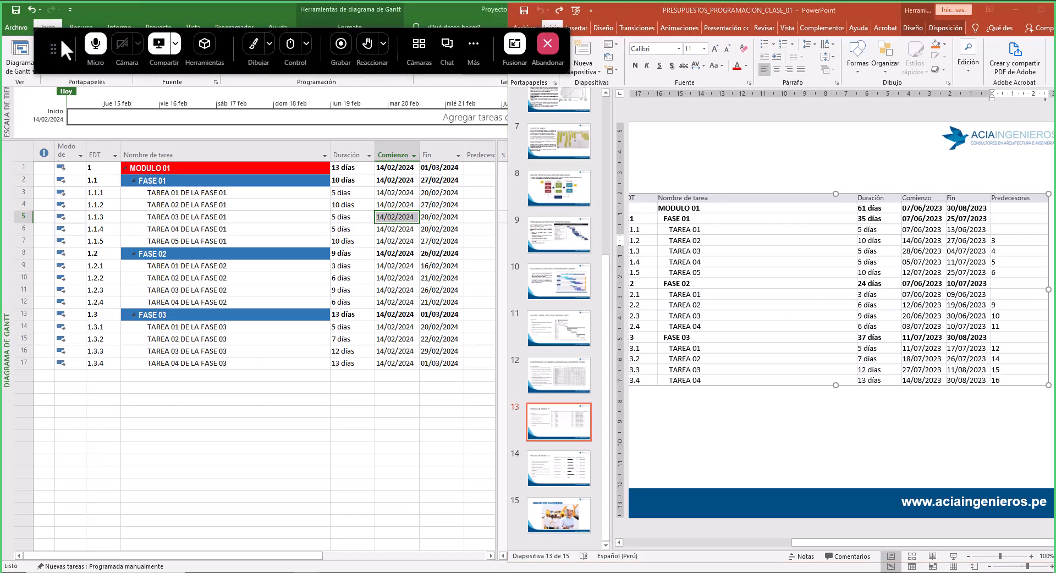
left_click(490, 7)
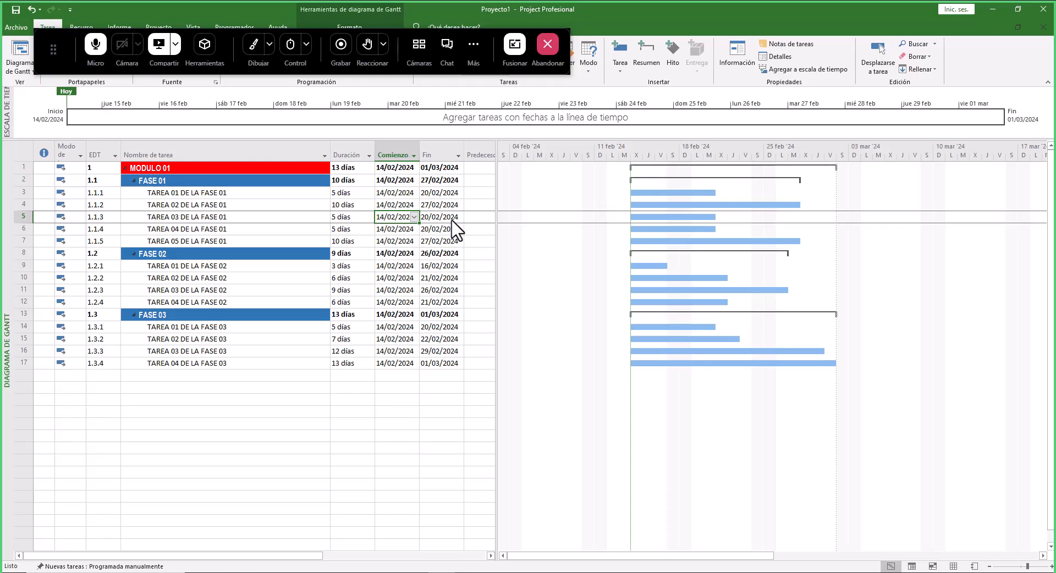
- Widen the task table to reveal the Predecesoras column and select the FASE 01 task rows
left_click_drag(498, 154, 644, 154)
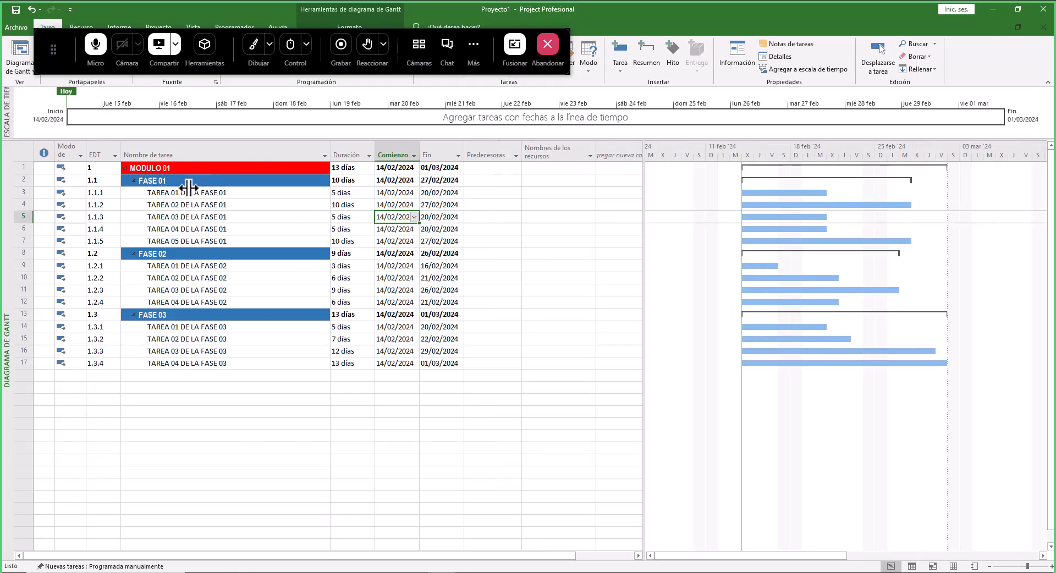
left_click(501, 157)
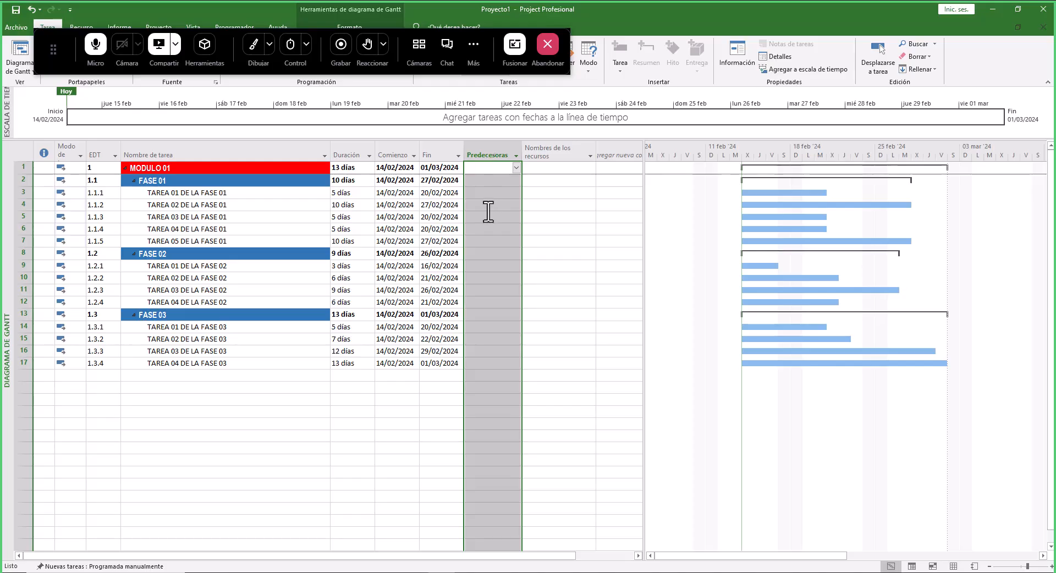
left_click(230, 193)
left_click_drag(230, 194, 512, 238)
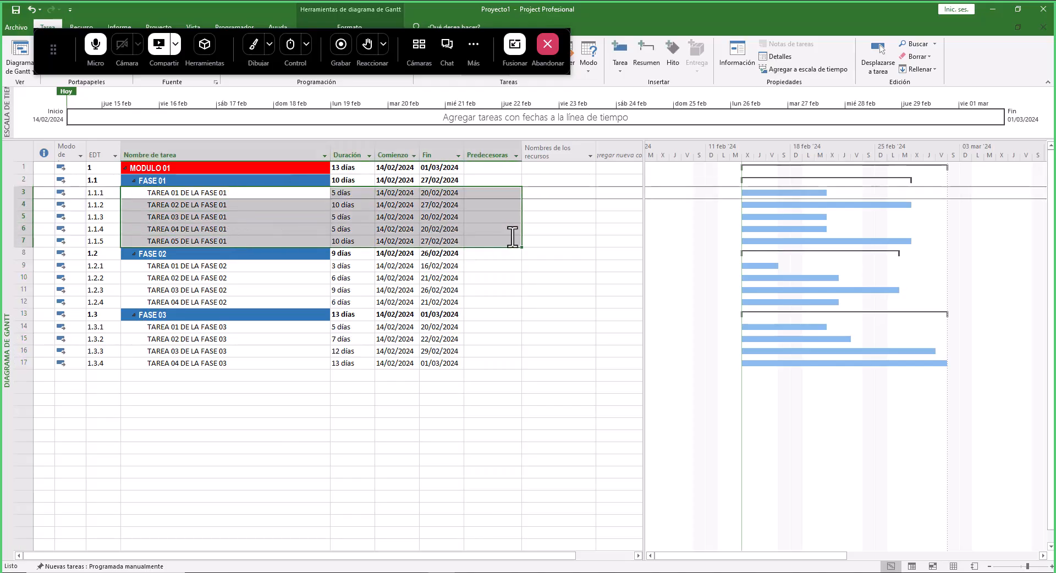
left_click(160, 178)
left_click_drag(253, 193, 482, 242)
left_click(232, 193)
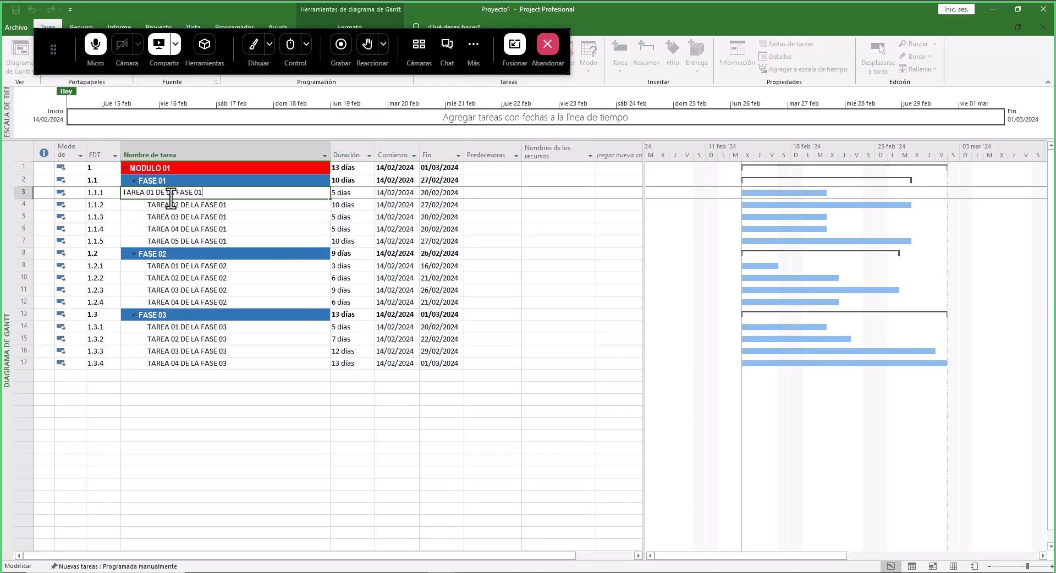
left_click_drag(53, 49, 437, 36)
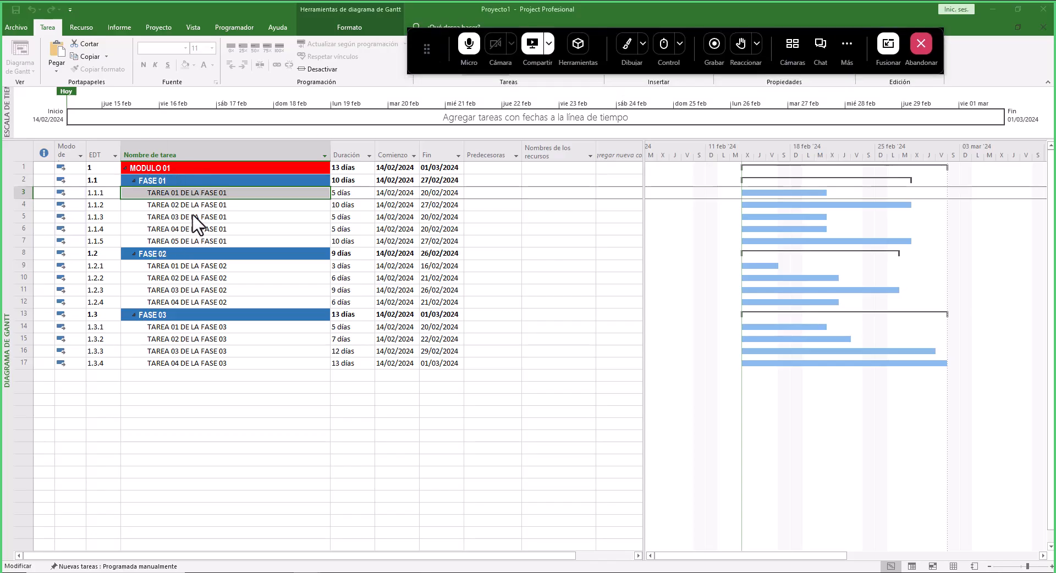
key("Return")
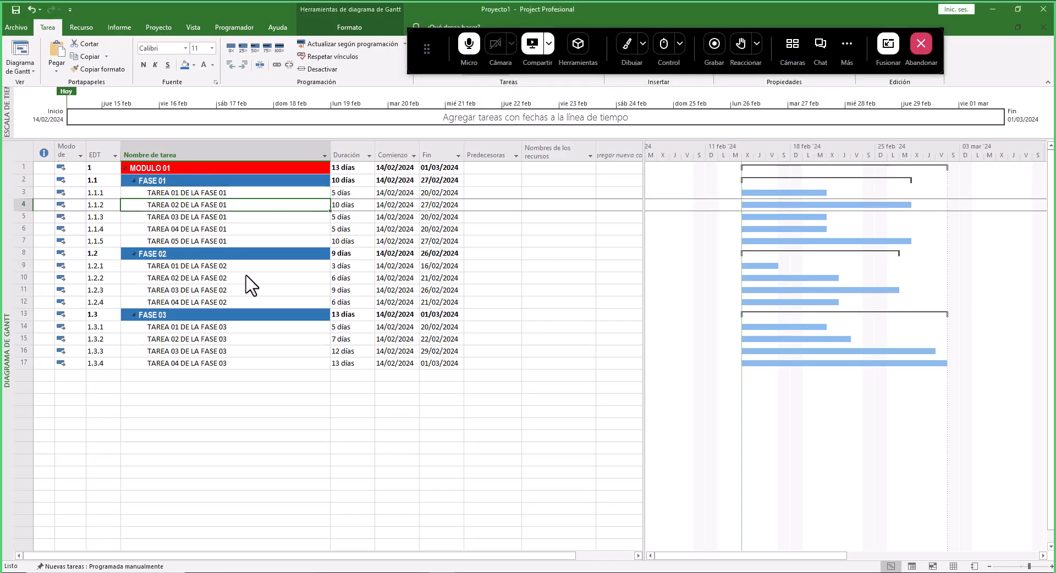
- Highlight the TAREA 01 DE LA FASE 01 name cell with a light green fill colour
left_click(211, 194)
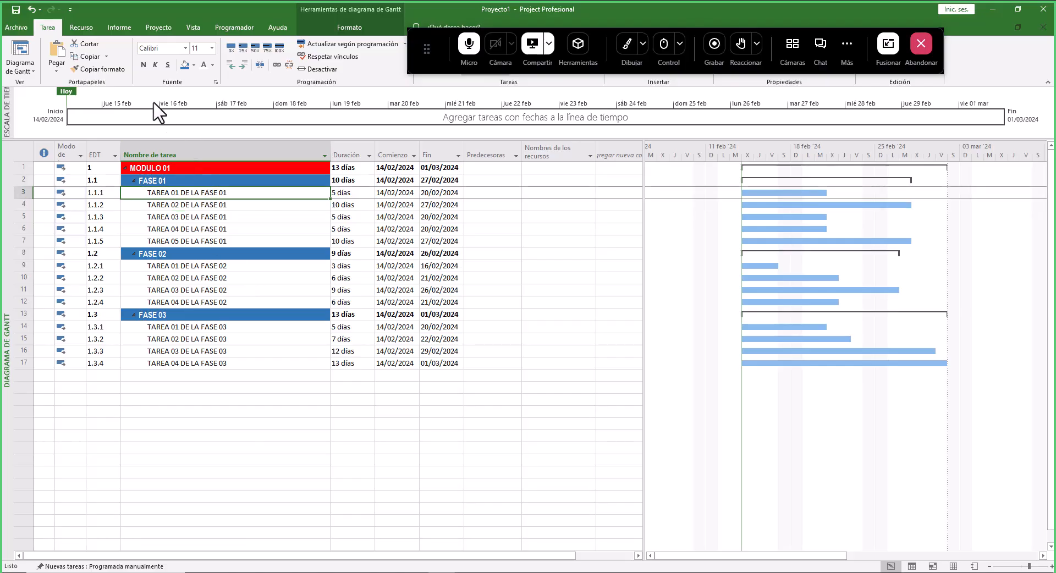
left_click(194, 65)
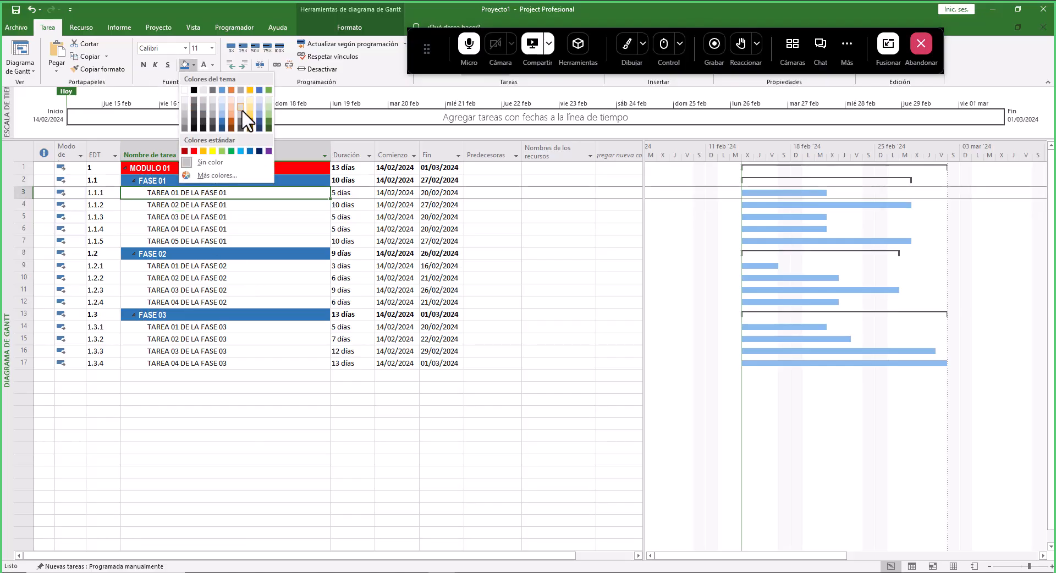
left_click(268, 116)
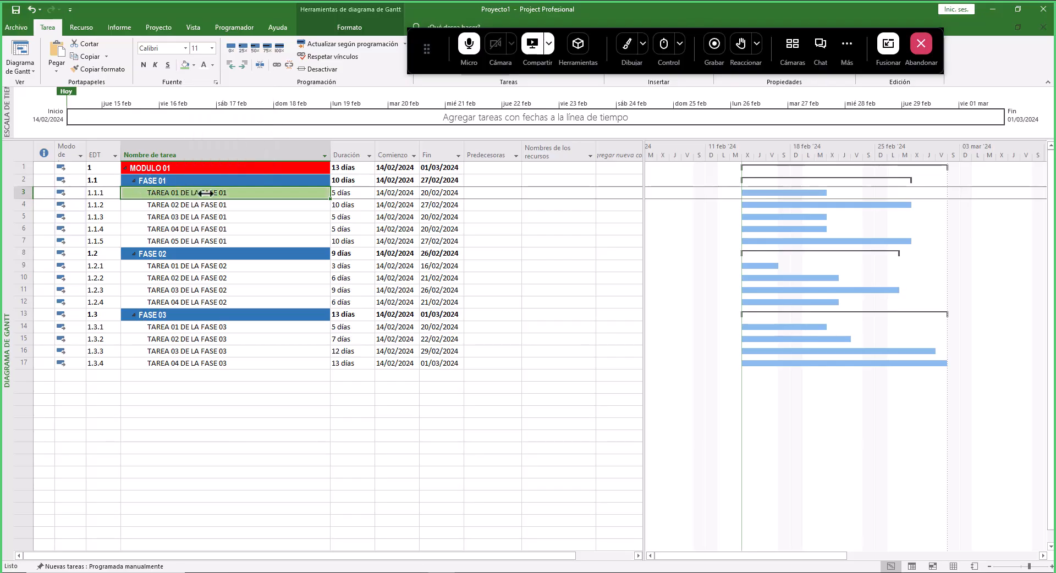
- Link TAREA 02 DE LA FASE 01 to its predecessor by entering task 3 in its Predecesoras cell
left_click(261, 208)
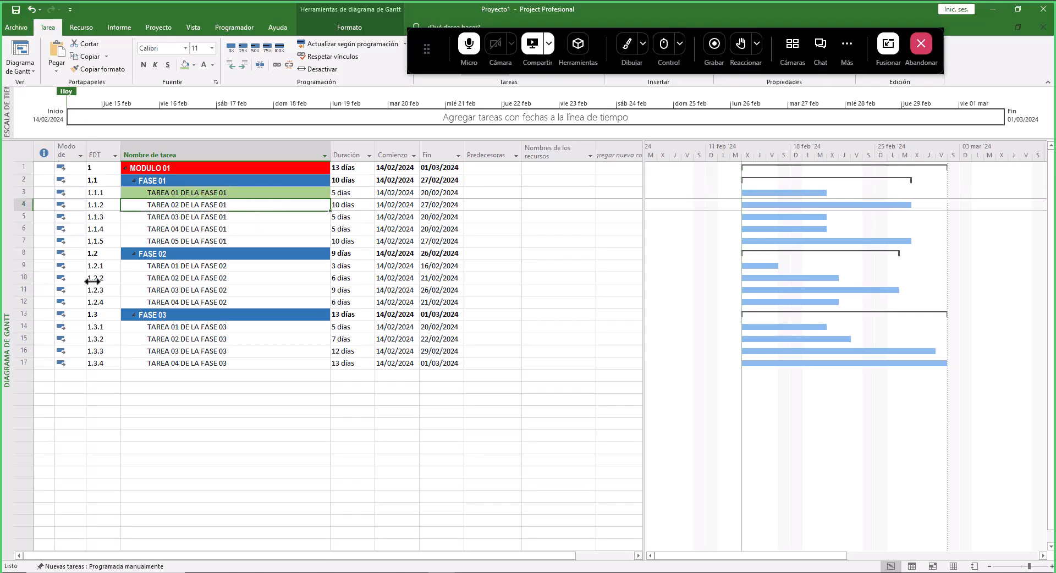
left_click(497, 155)
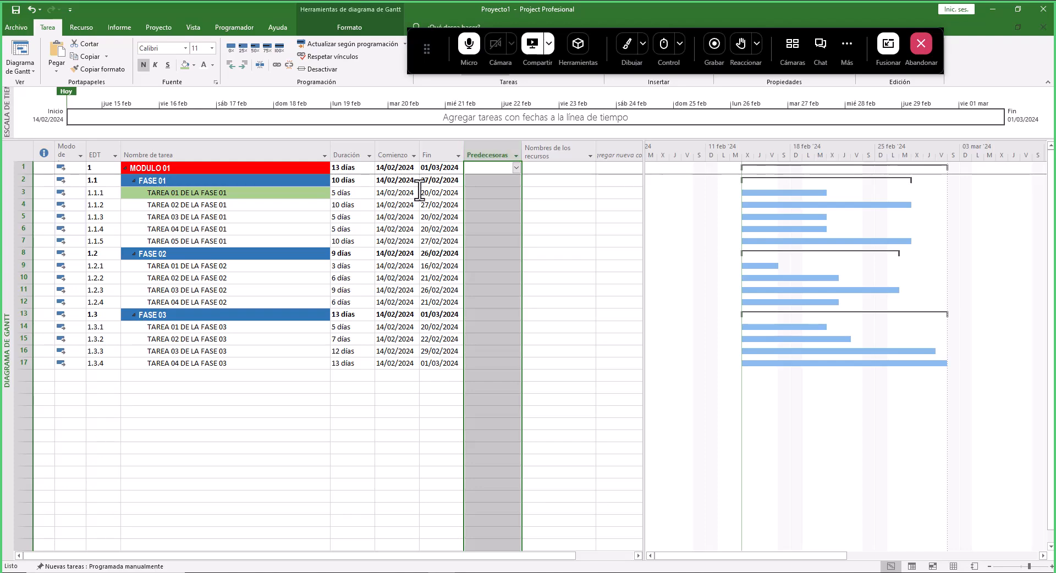
left_click(20, 193)
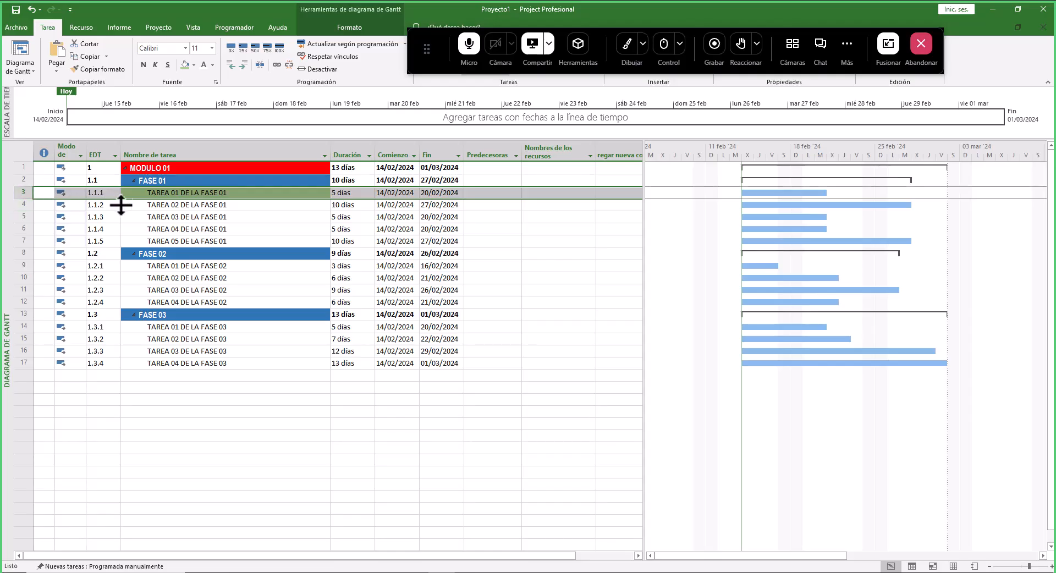
left_click(481, 206)
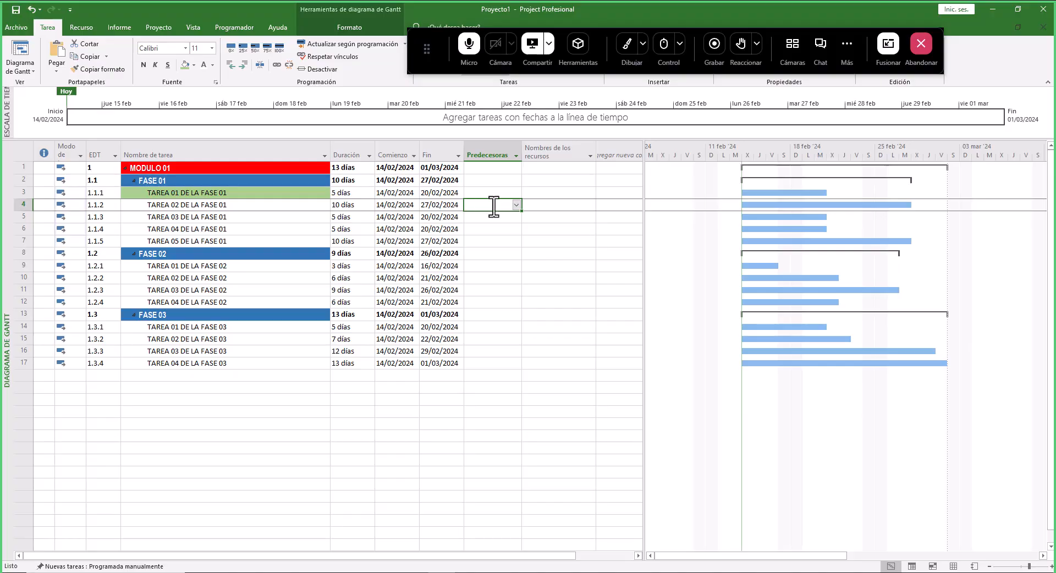
type("3")
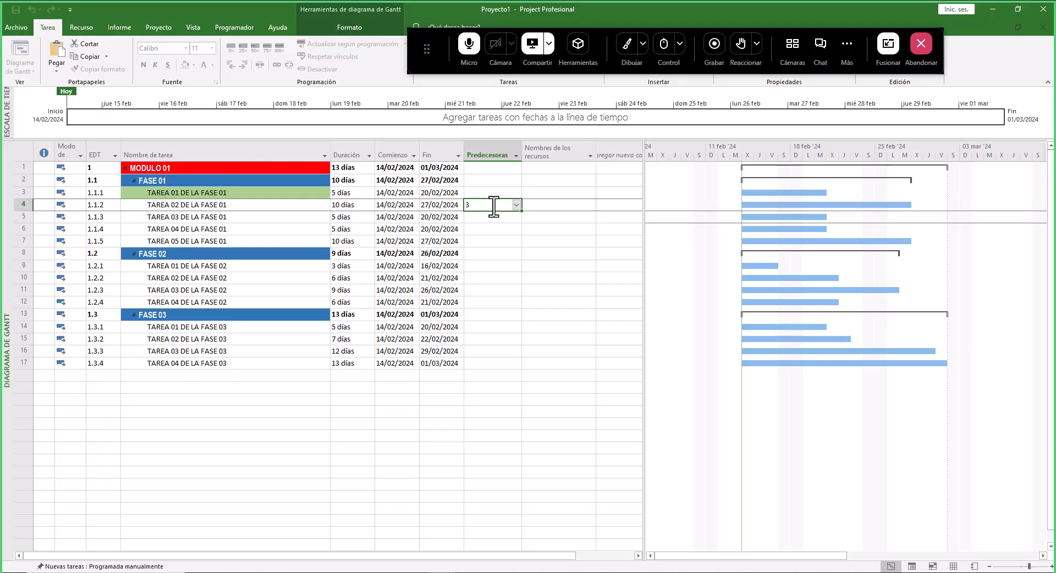
key("Return")
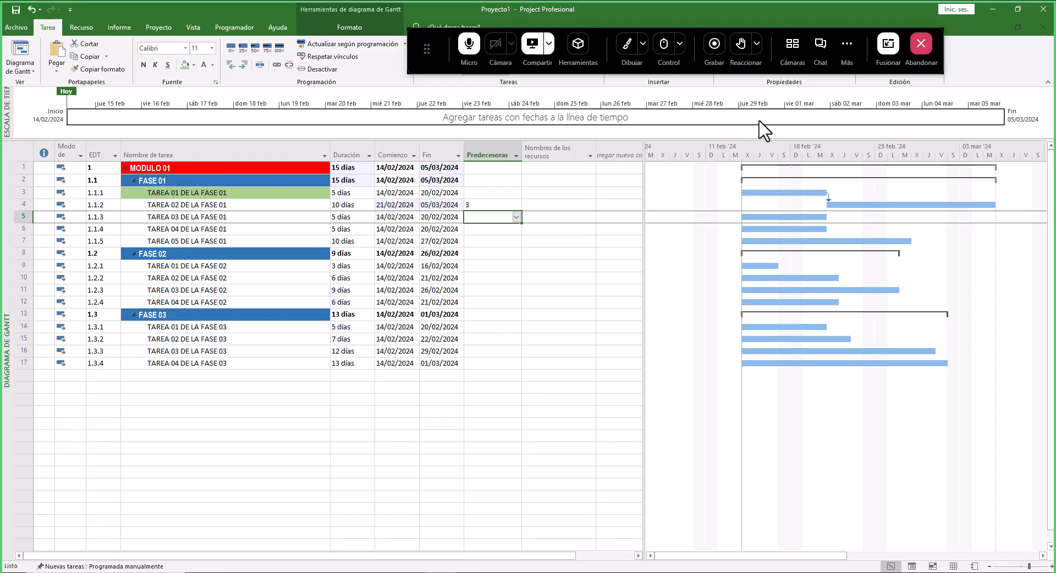
left_click(630, 49)
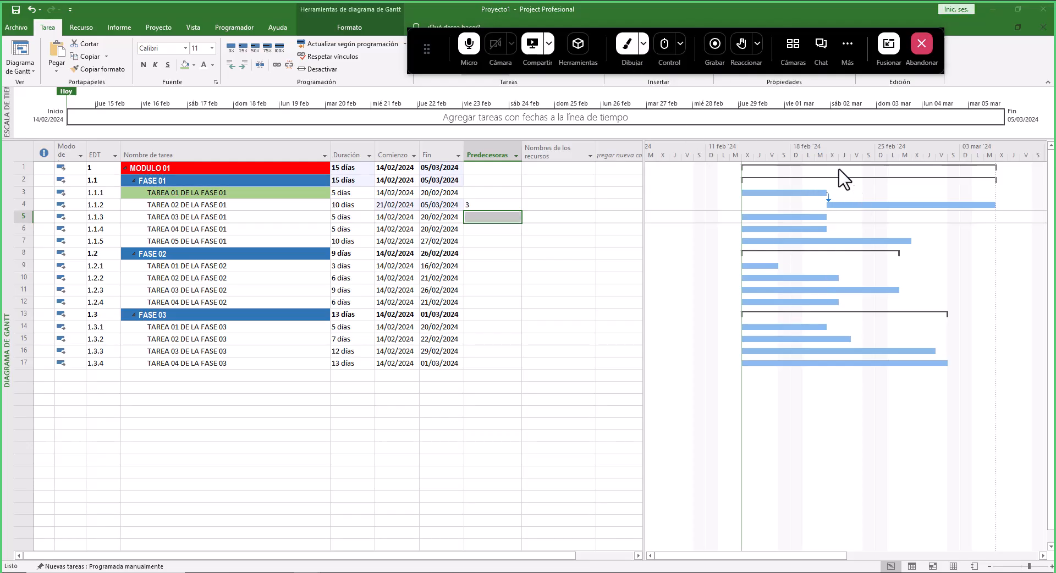
mouse_move(842, 184)
left_mouse_down()
mouse_move(832, 178)
mouse_move(811, 199)
mouse_move(843, 205)
mouse_move(836, 194)
left_mouse_up()
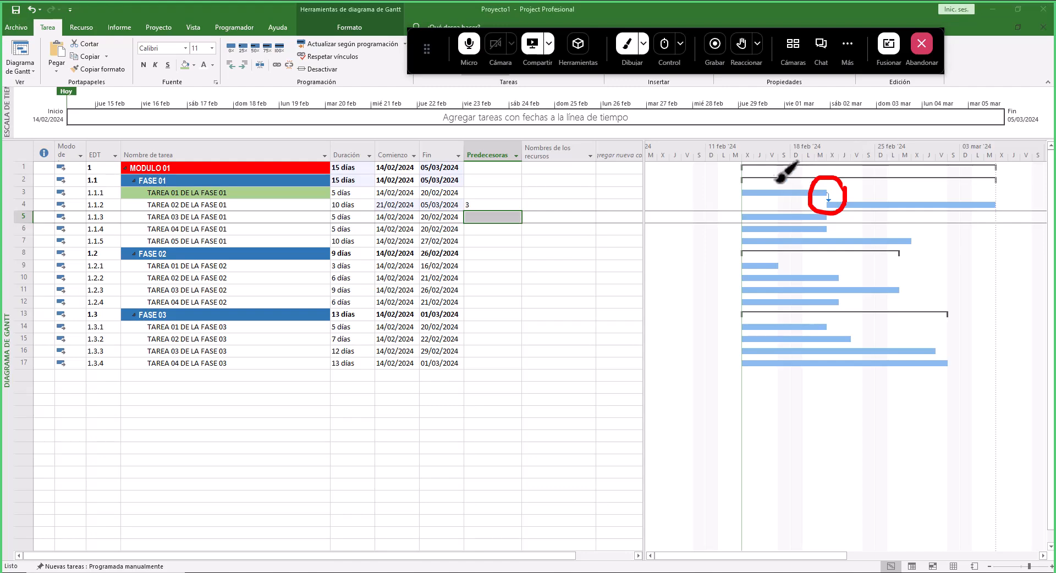
mouse_move(771, 199)
left_mouse_down()
mouse_move(787, 177)
mouse_move(781, 190)
left_mouse_up()
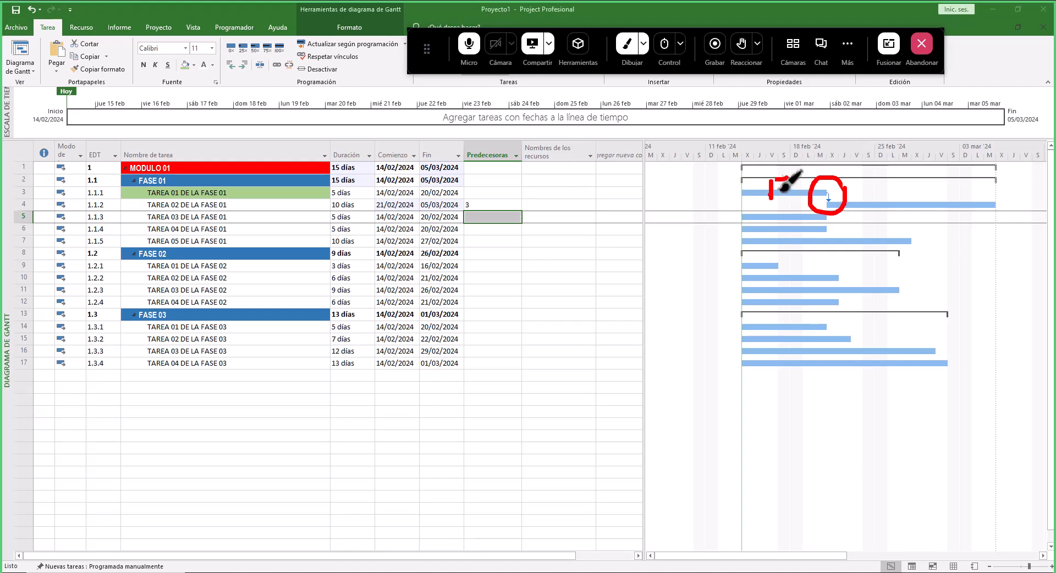
left_click_drag(900, 190, 895, 203)
left_click(630, 44)
- Re-enter TAREA 02 DE LA FASE 01's predecessor as 3FC, an explicit finish-to-start link
left_click(489, 205)
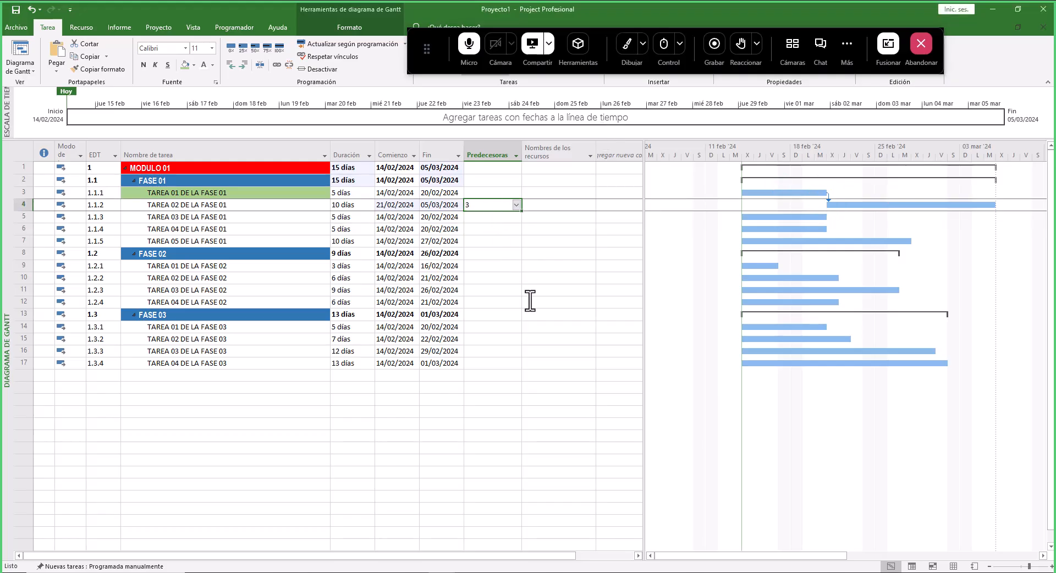
key("BackSpace")
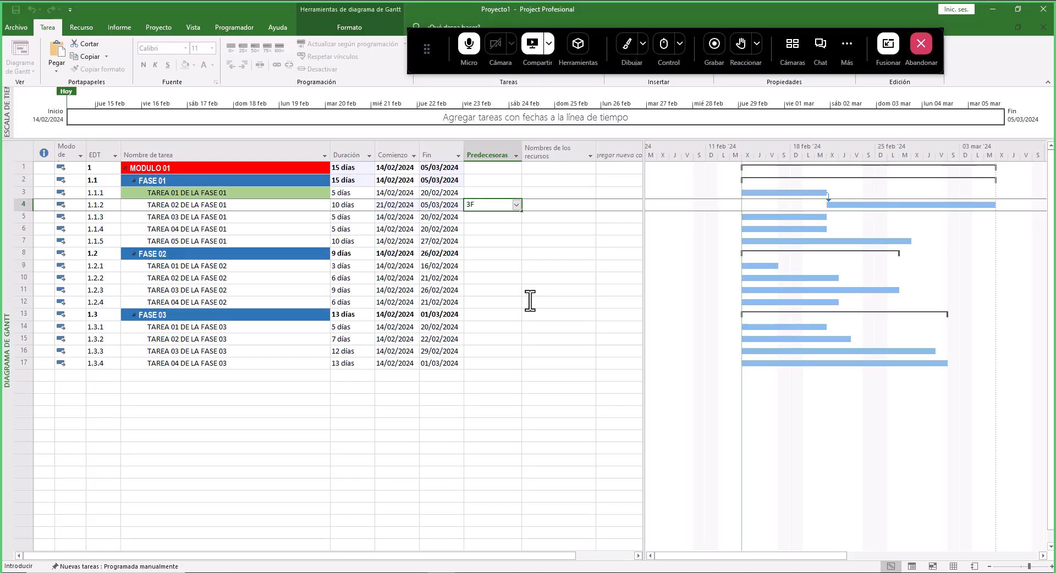
type("3FC")
key("Return")
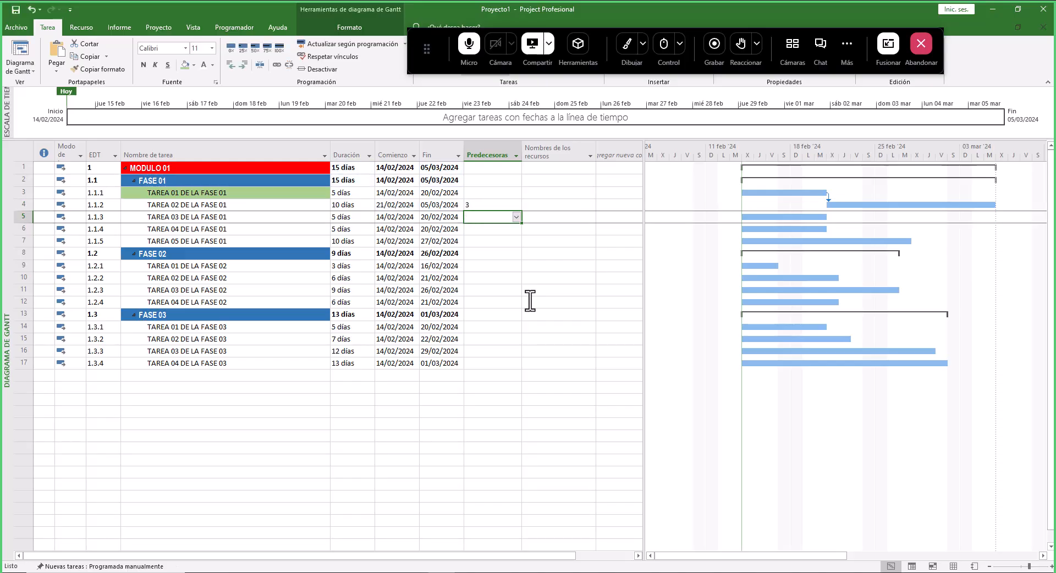
- Set TAREA 03 DE LA FASE 01's predecessor to task 4, checking the slide's Predecesoras column
left_click(493, 206)
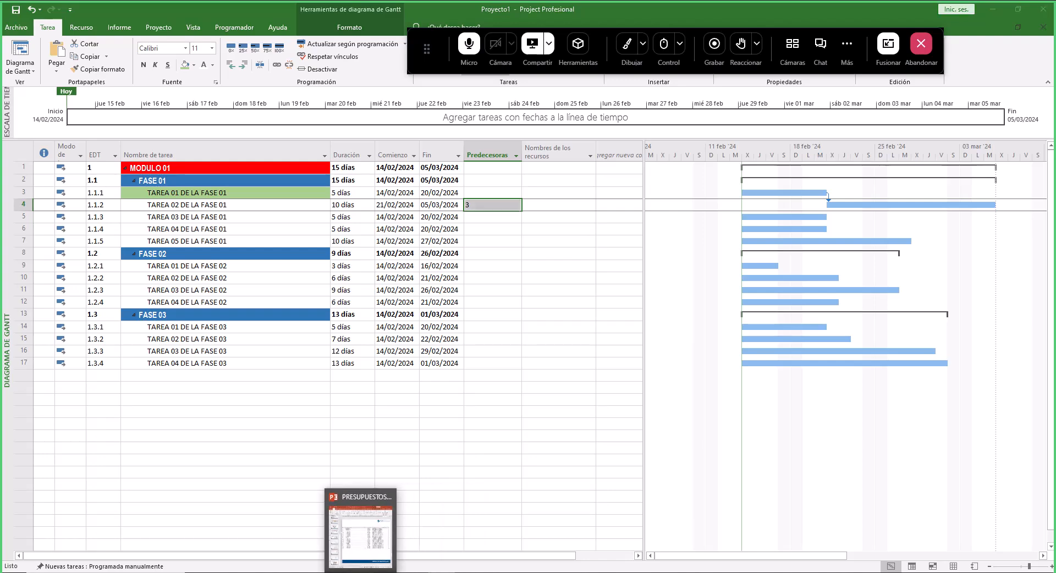
left_click(370, 523)
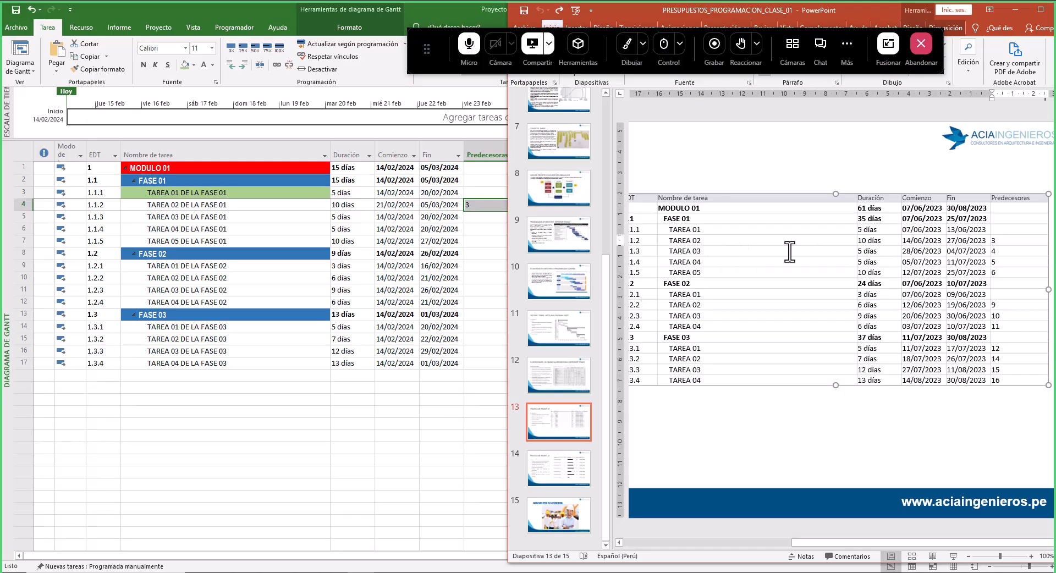
left_click(704, 241)
left_click(488, 219)
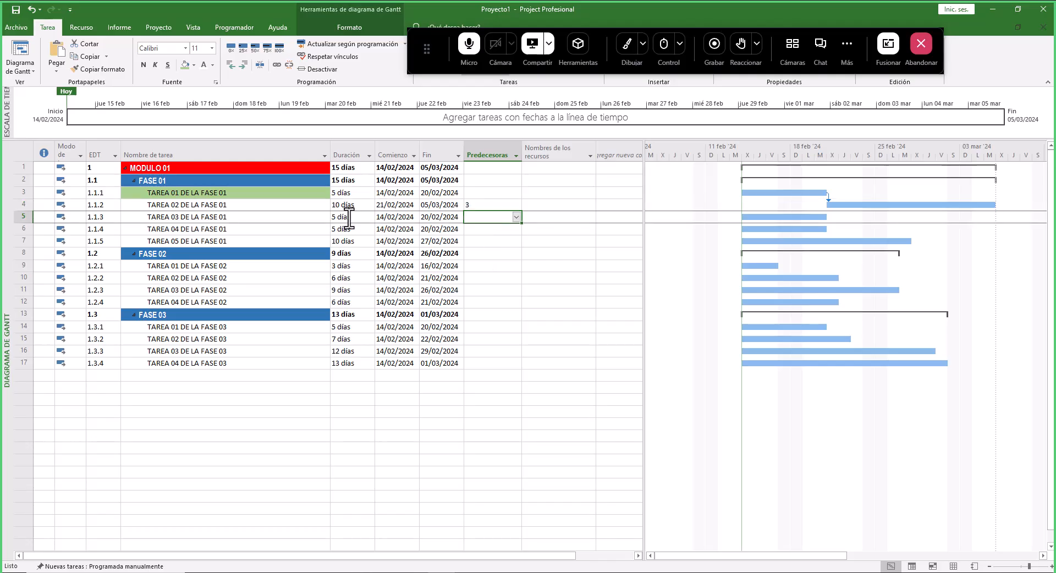
type("4,")
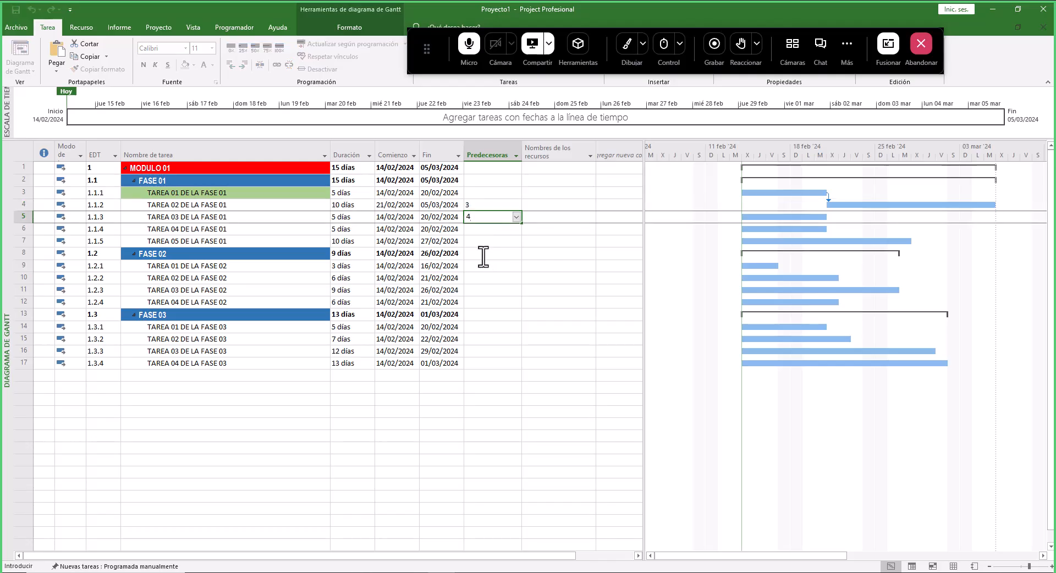
key("Return")
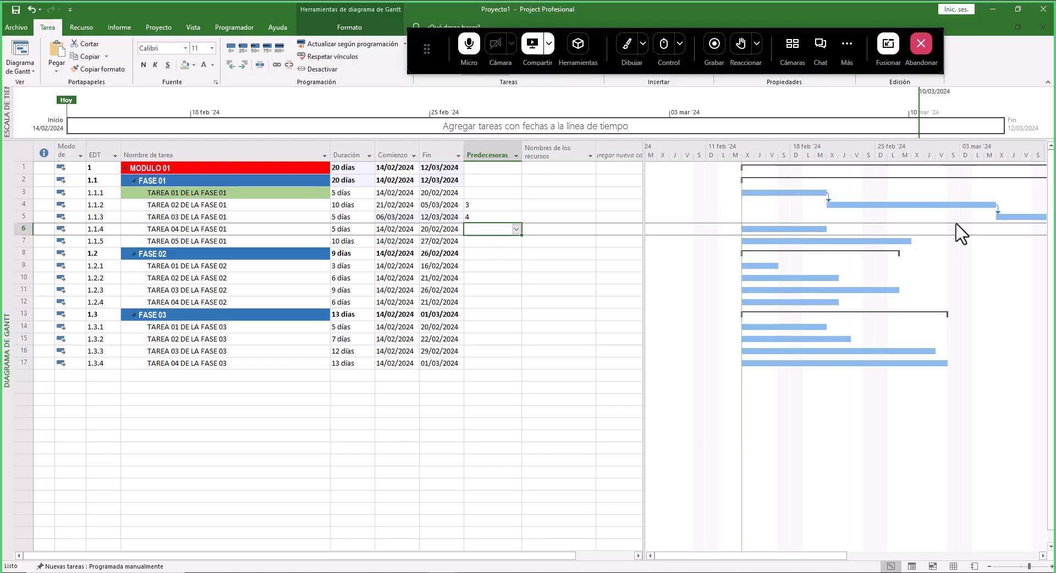
- Fill the TAREA 02 and TAREA 03 DE LA FASE 01 name cells with the light green colour
scroll(905, 283, "down", 2)
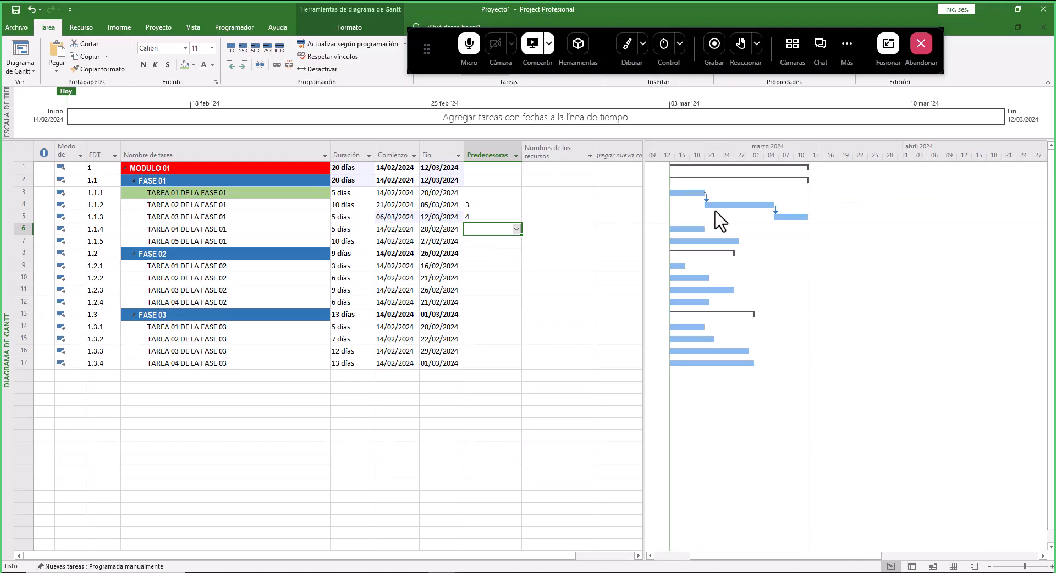
left_click(625, 46)
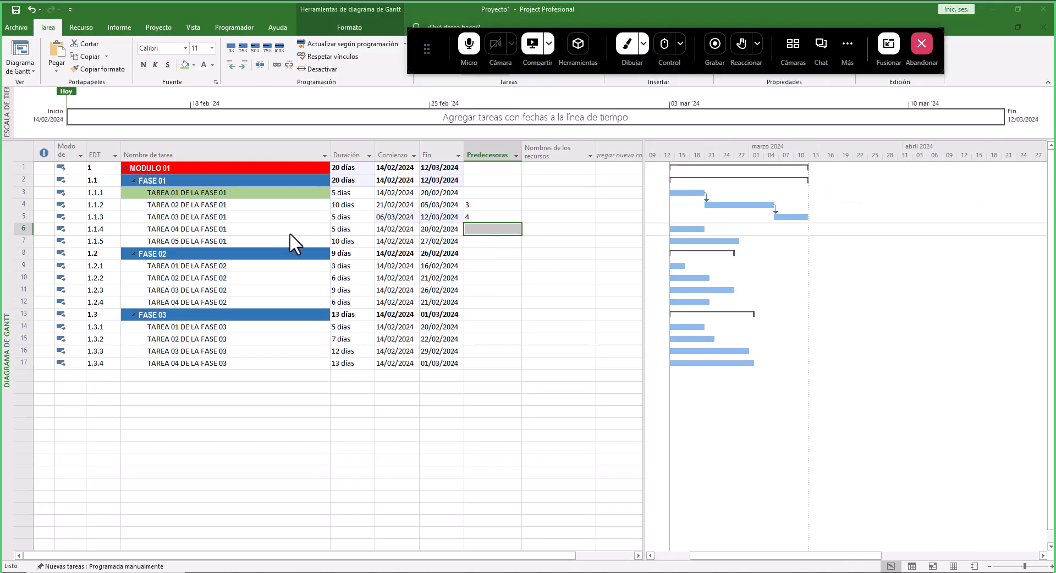
left_click(633, 46)
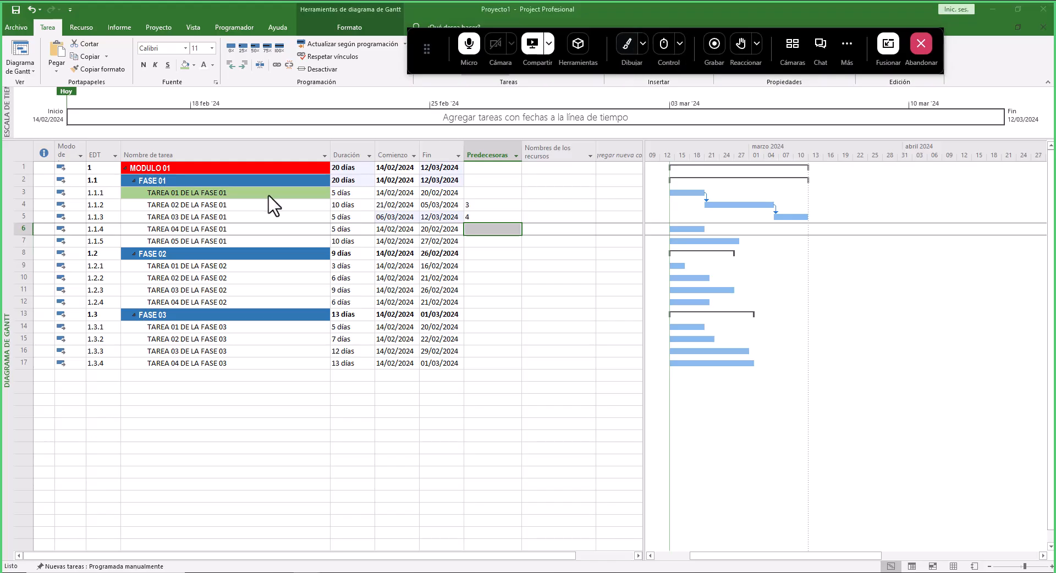
left_click(225, 206)
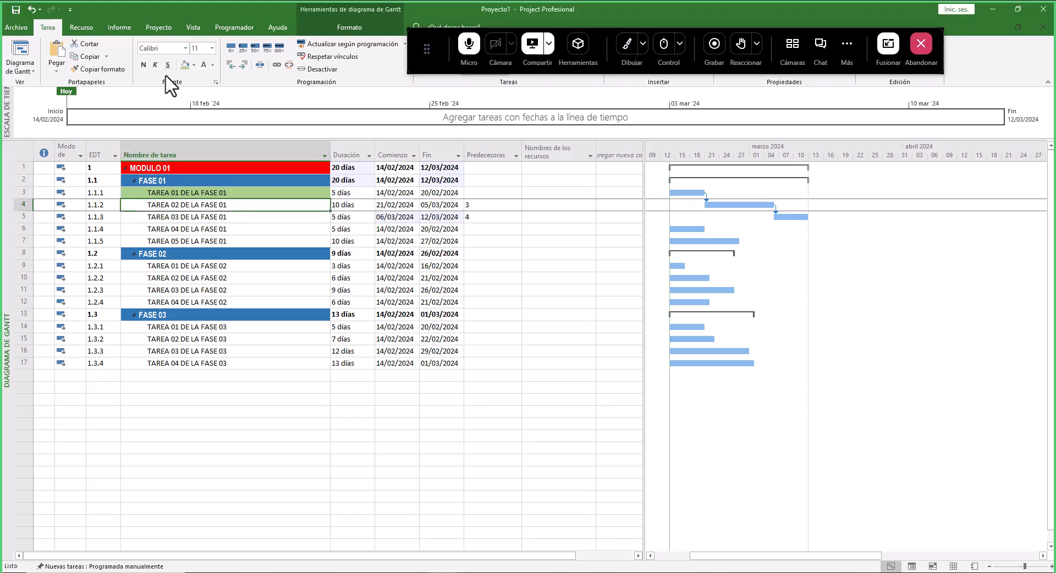
left_click(184, 65)
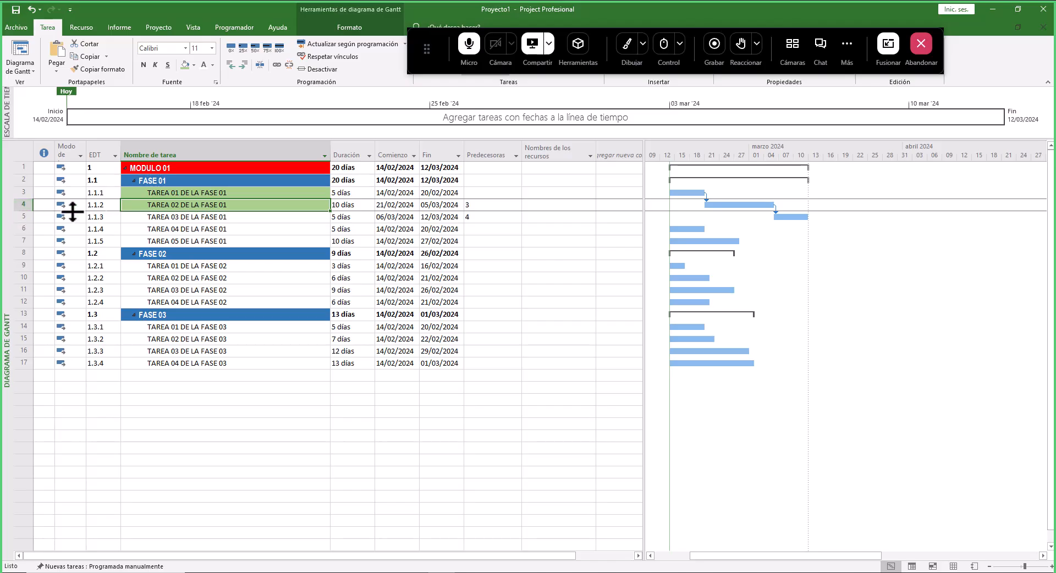
left_click(146, 216)
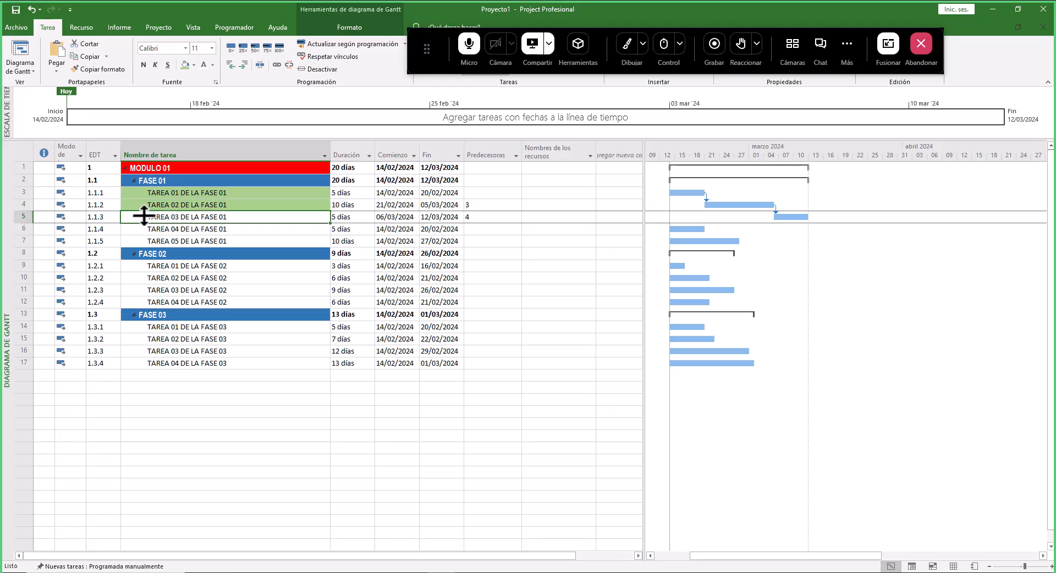
left_click(184, 64)
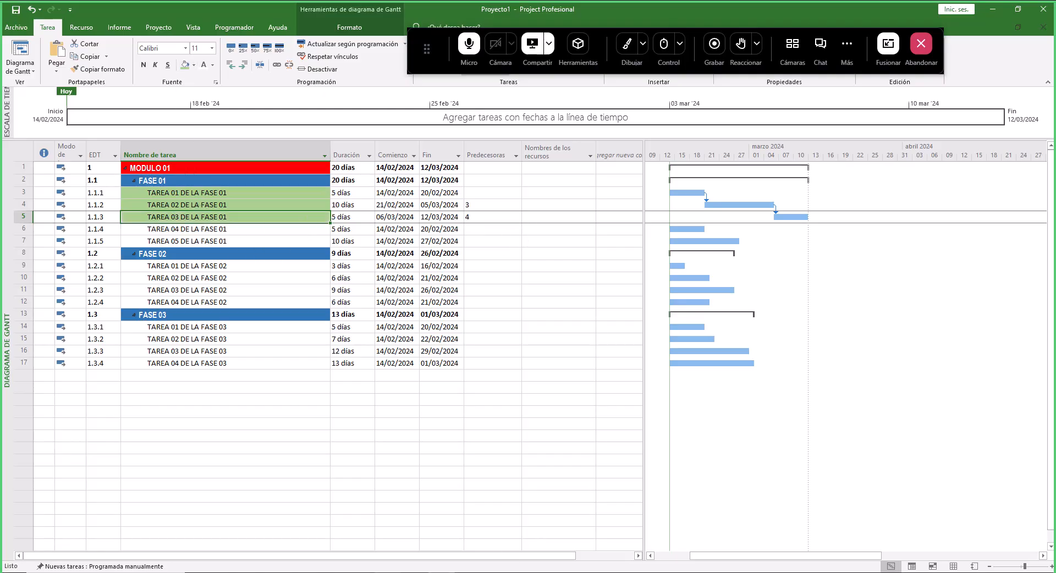
- Set predecessors of TAREA 04 DE LA FASE 01 to task 5 and TAREA 05 DE LA FASE 01 to task 6
left_click(477, 572)
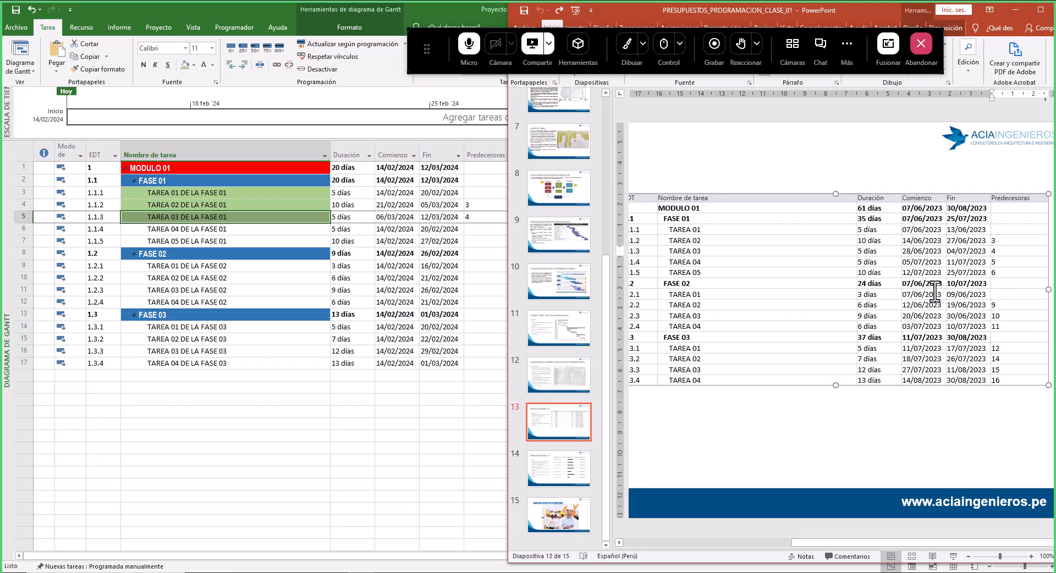
left_click(483, 230)
type("5")
key("Return")
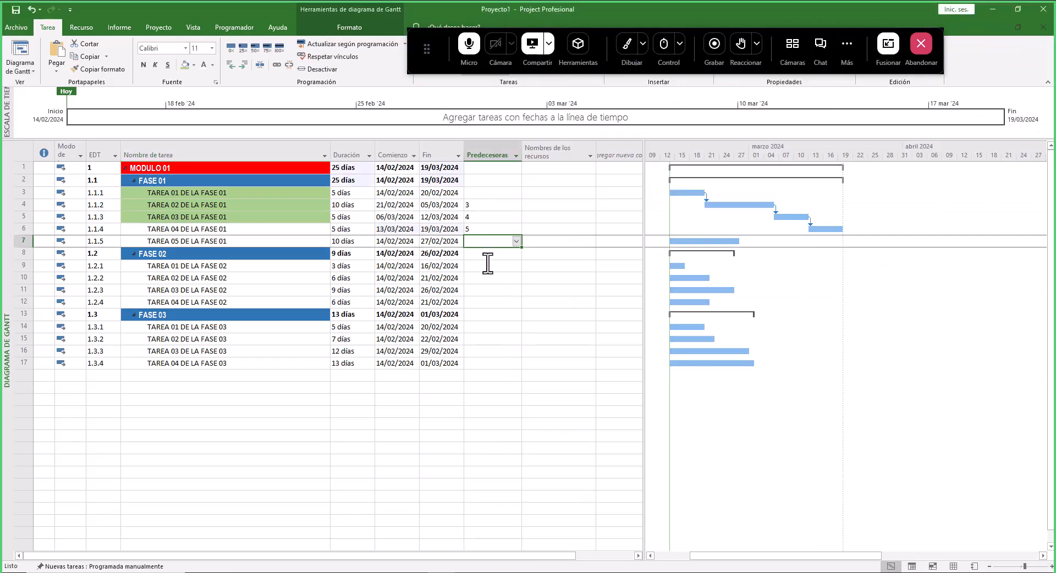
type("6")
key("Return")
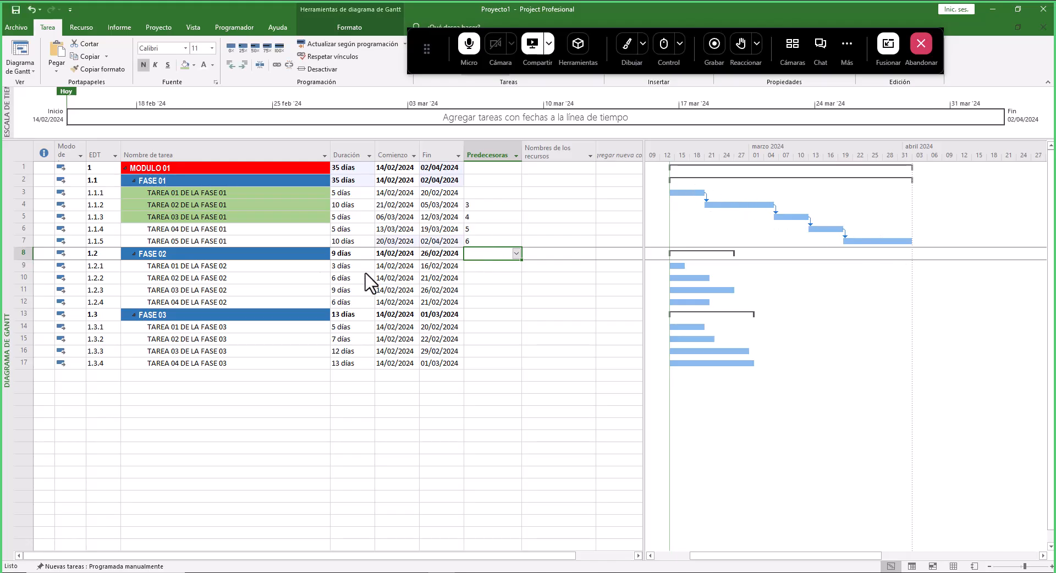
- Fill the TAREA 04 and TAREA 05 DE LA FASE 01 name cells with the light green colour
left_click(244, 226)
left_click(250, 240, "shift")
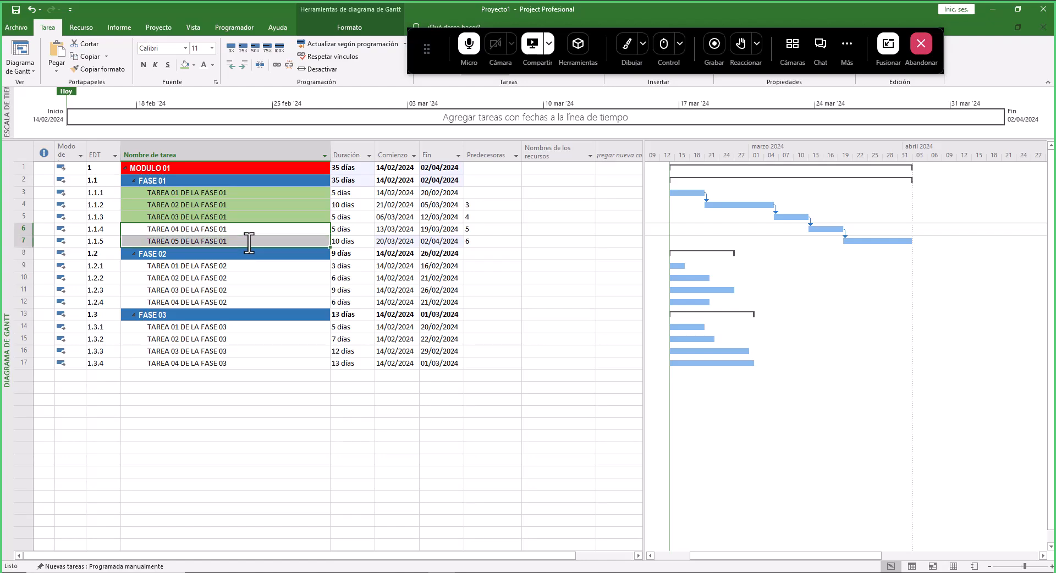
left_click(184, 65)
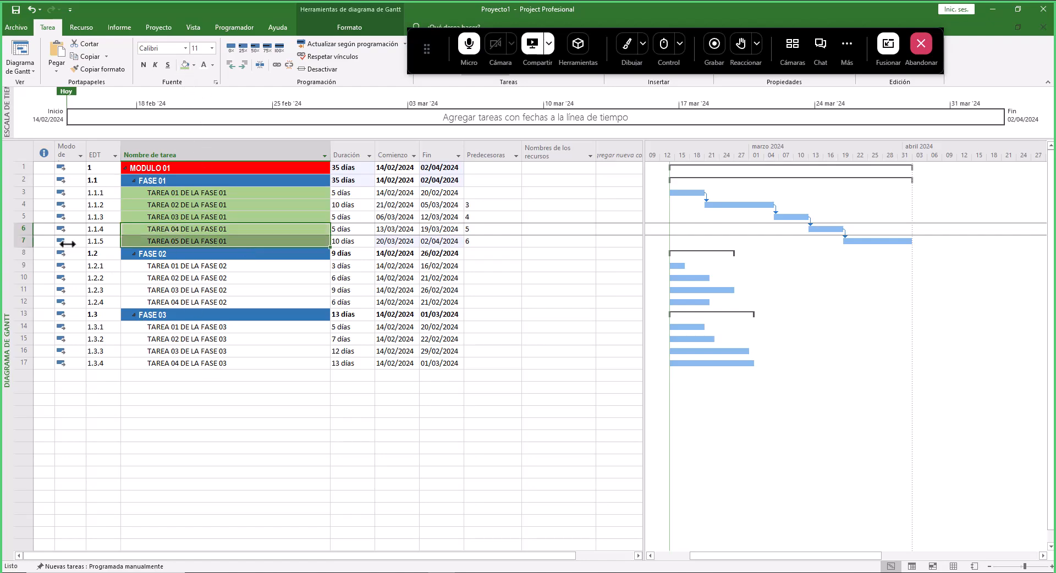
- Set TAREA 01 DE LA FASE 02's predecessor to task 7 in the Predecesoras column
left_click(18, 241)
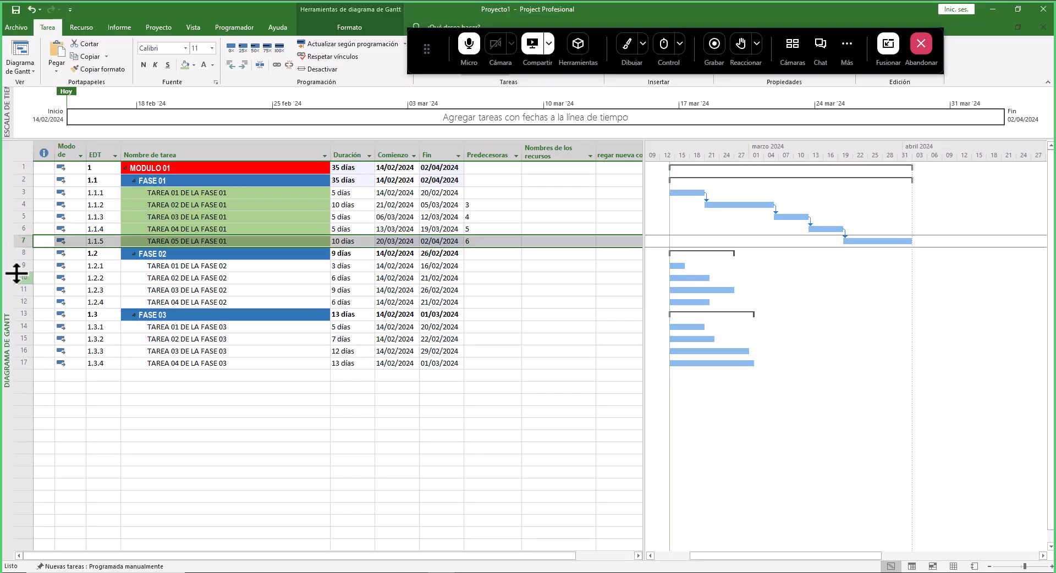
left_click(18, 266)
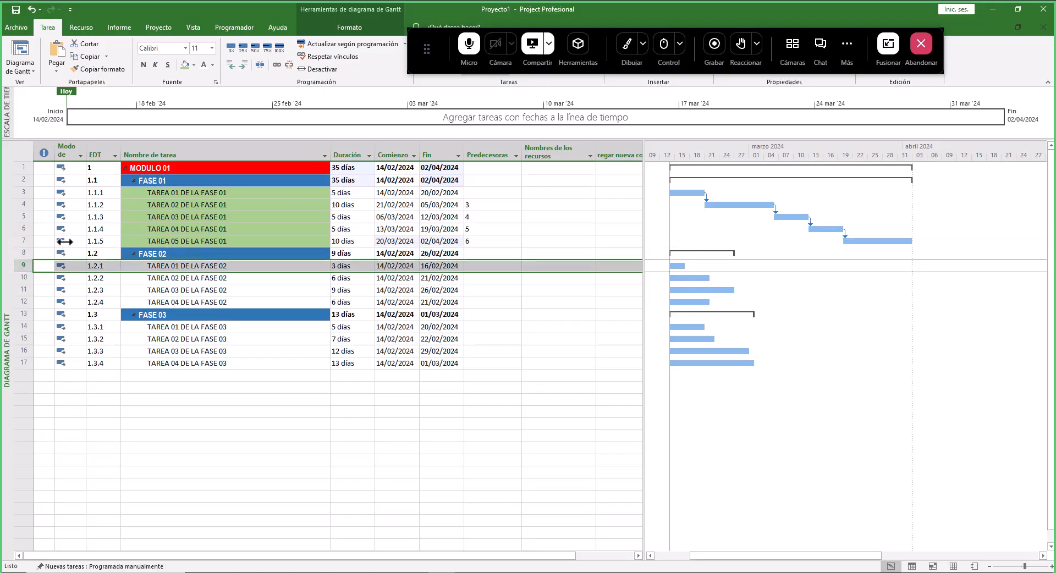
left_click(21, 241)
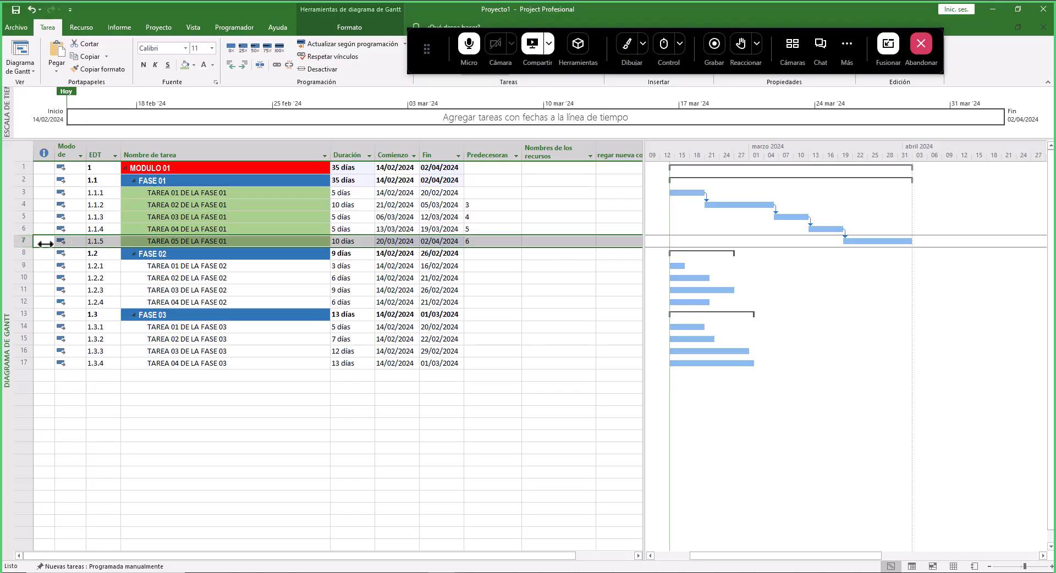
left_click(20, 265)
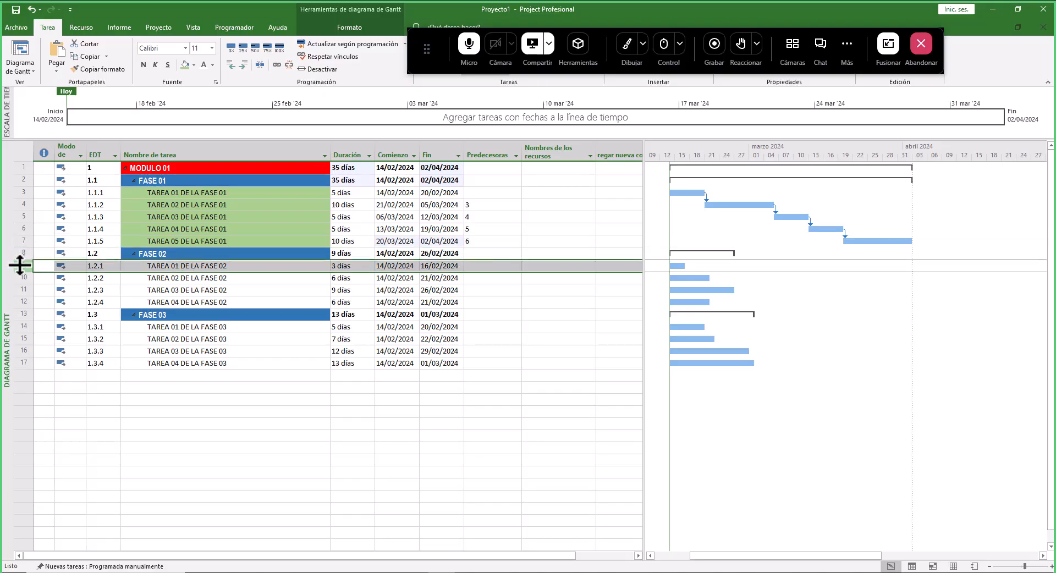
left_click(478, 266)
type("7")
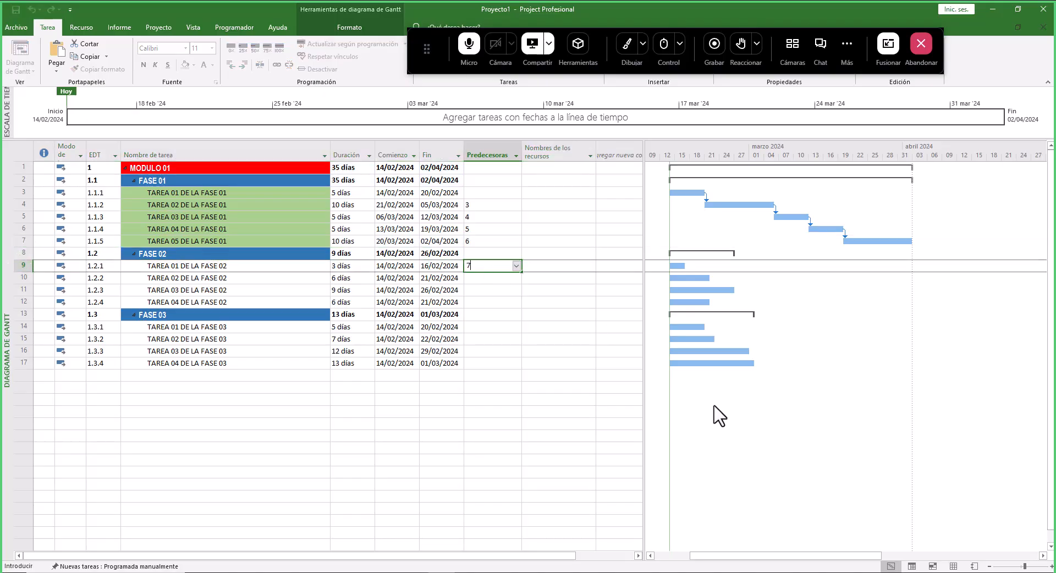
key("Return")
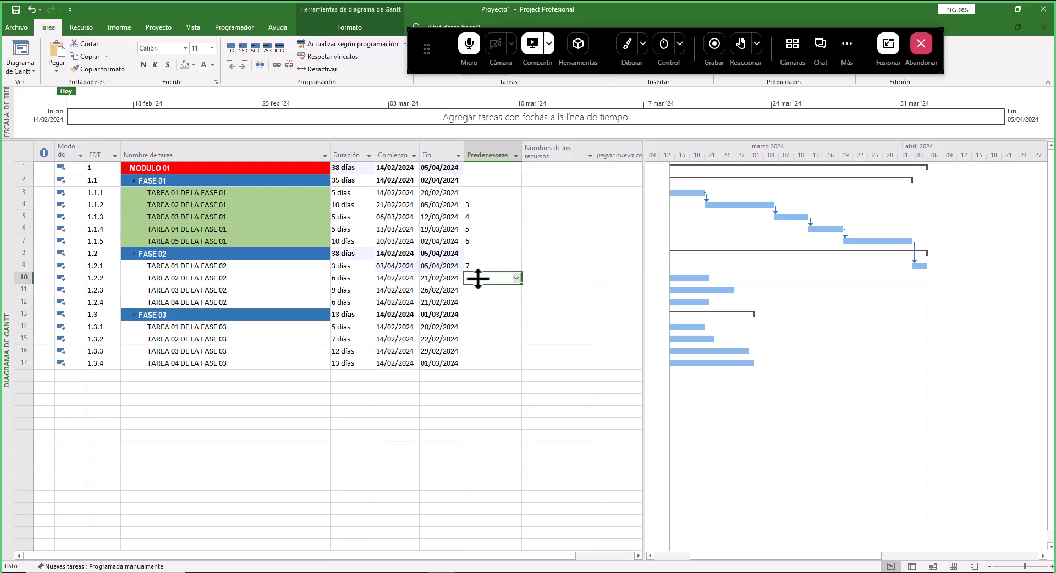
- Set the predecessors of TAREA 02 DE LA FASE 02 to task 9 and TAREA 03 DE LA FASE 02 to task 10
left_click(24, 267)
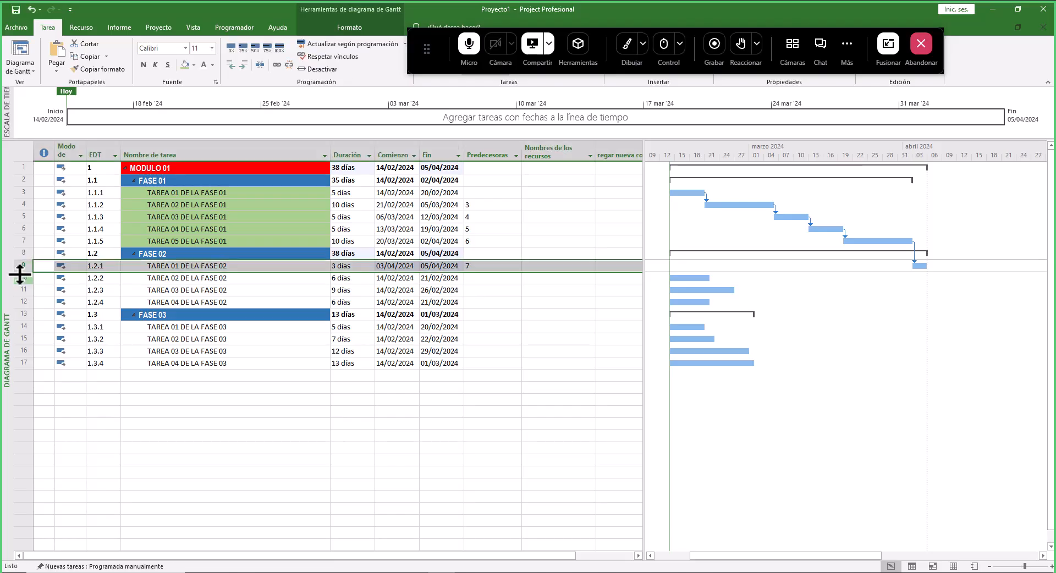
left_click(492, 278)
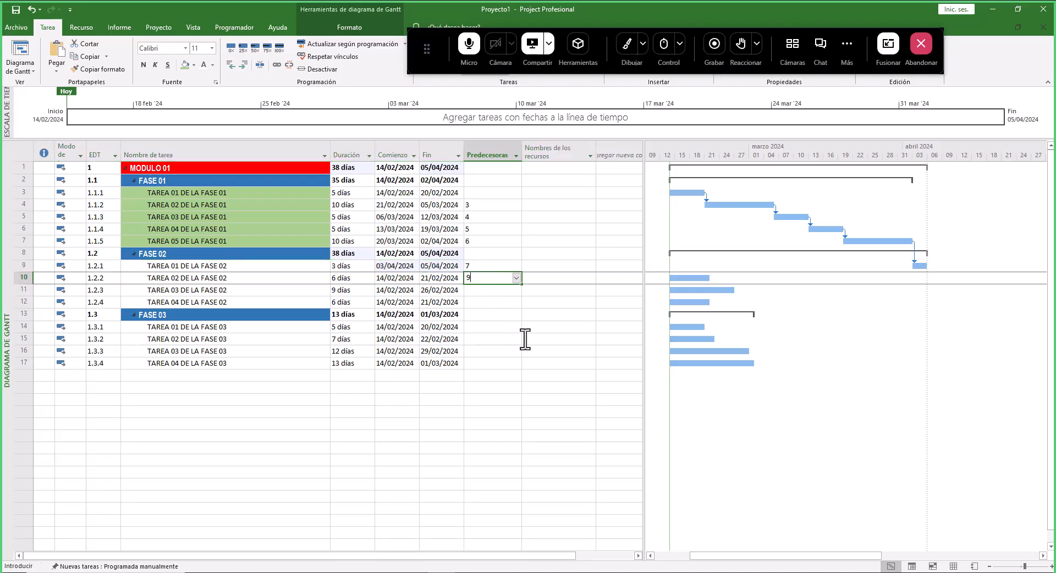
key("Return")
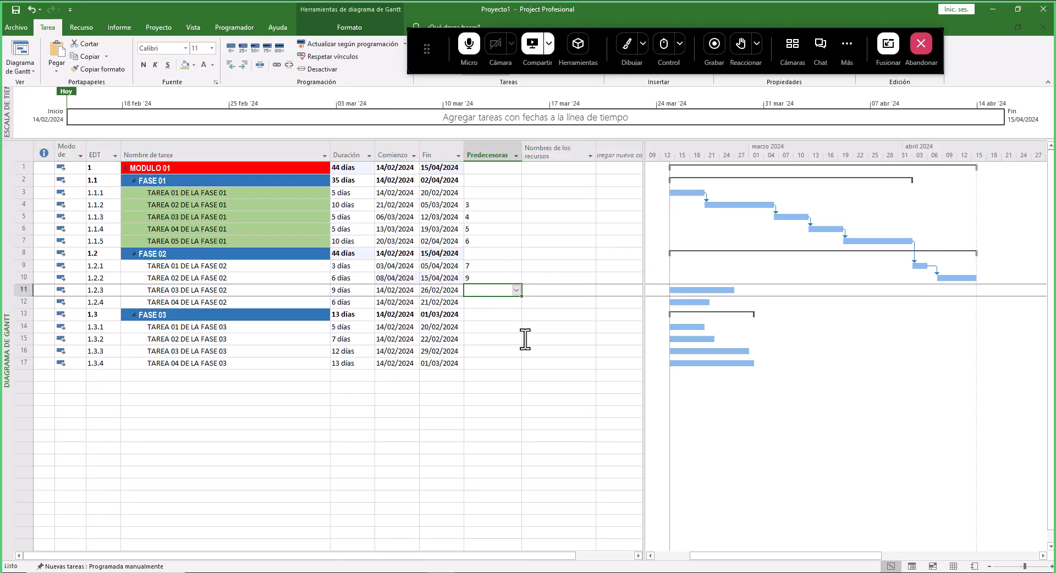
type("10")
key("Return")
- Set TAREA 04 DE LA FASE 02's predecessor to task 11
type("1")
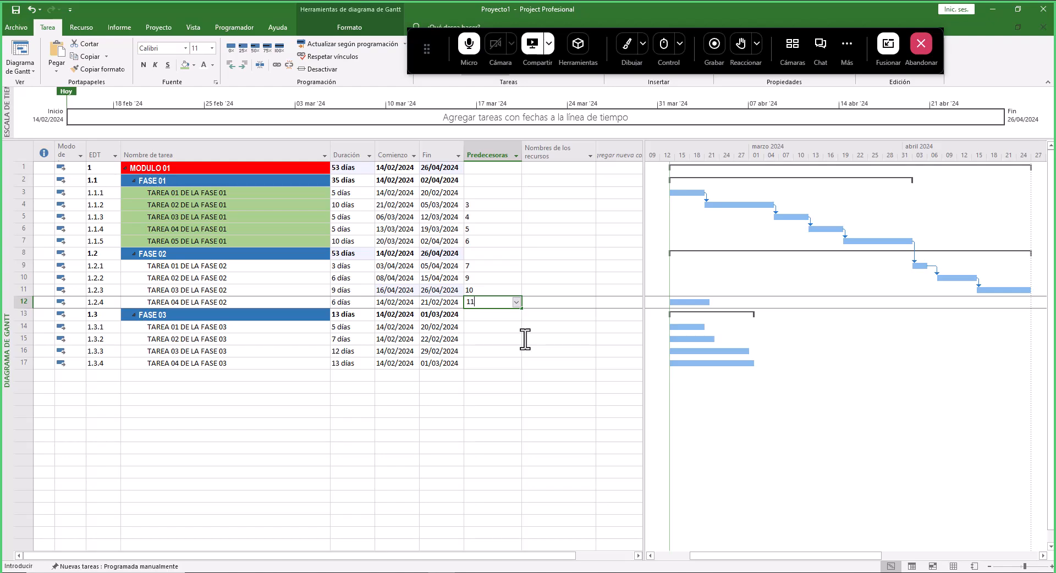
type("1")
key("Return")
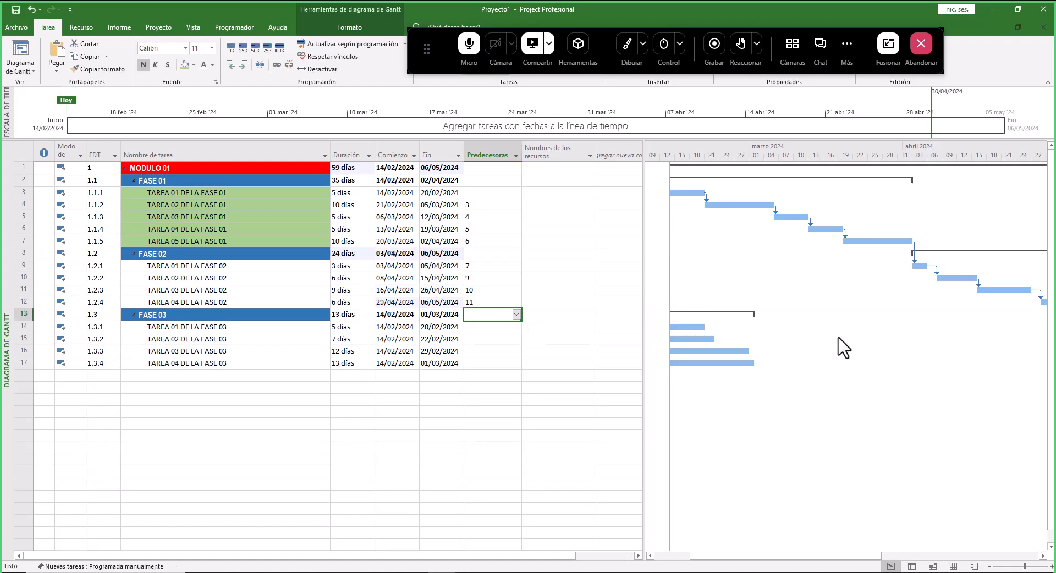
- Set TAREA 01 DE LA FASE 03's predecessor to task 12 in the Predecesoras column
scroll(845, 348, "down", 1, "ctrl")
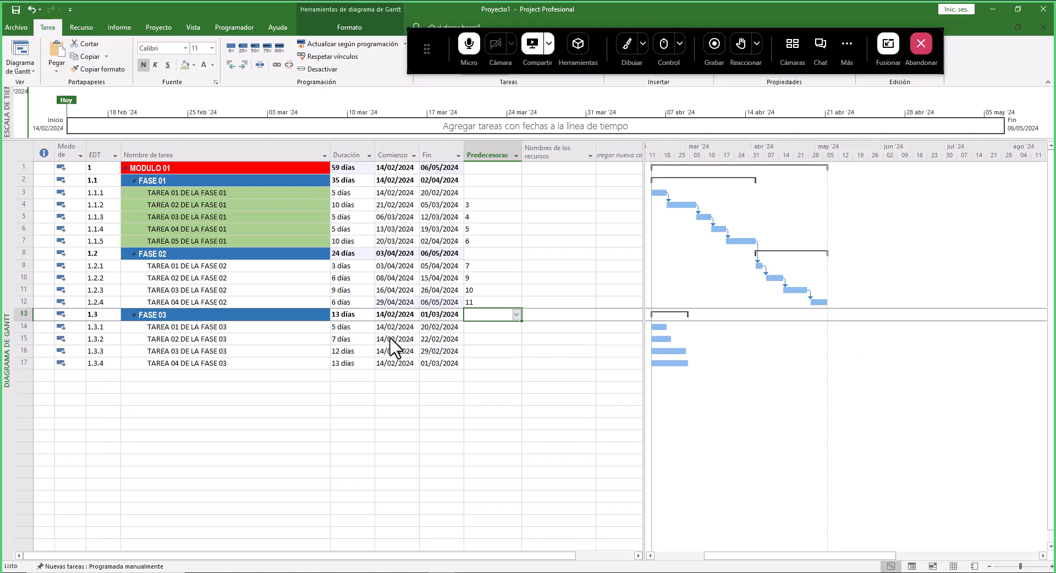
left_click(490, 302)
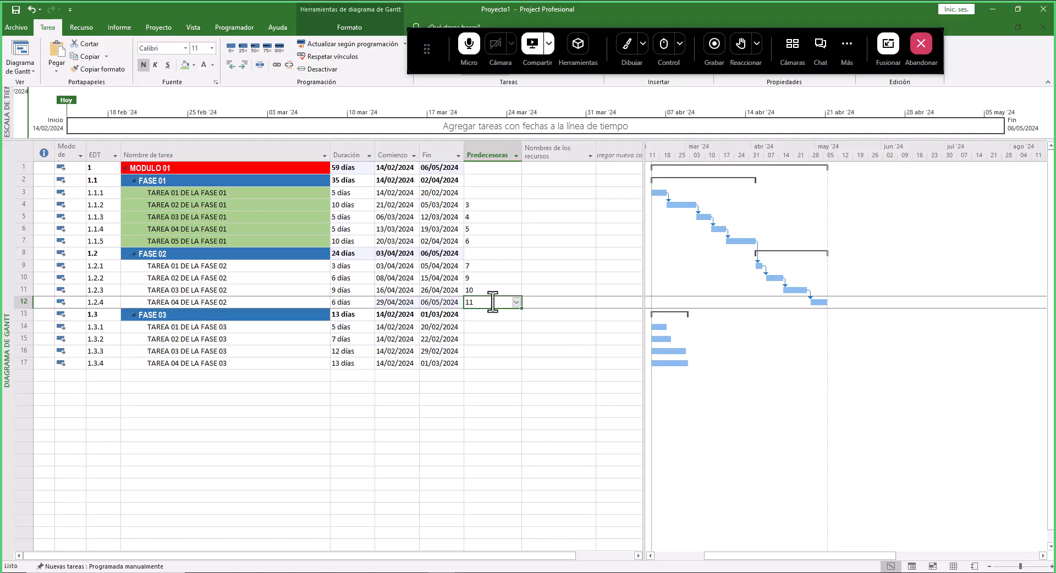
left_click(23, 302)
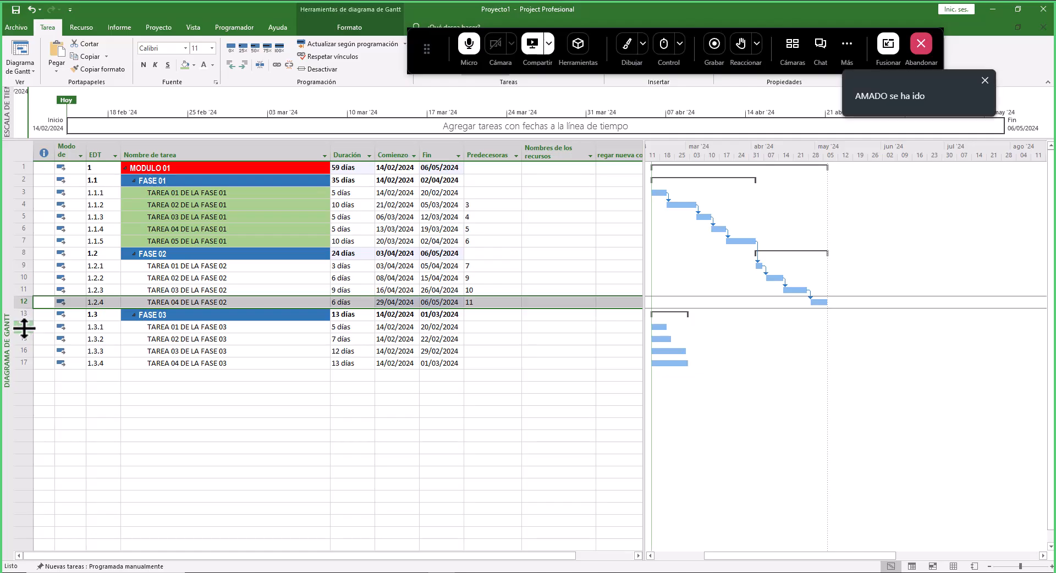
left_click(24, 327)
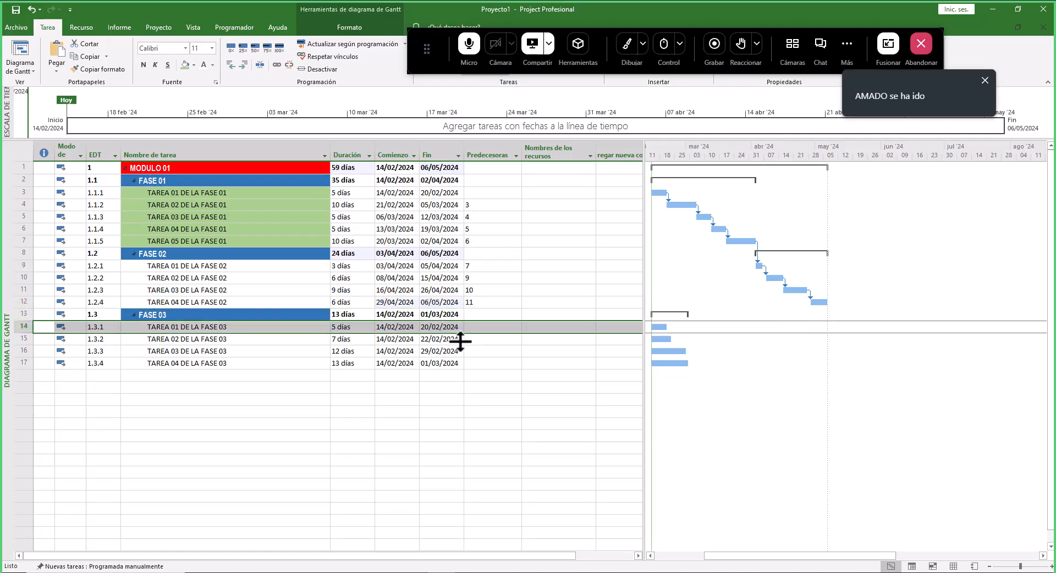
left_click(484, 326)
type("12")
key("Return")
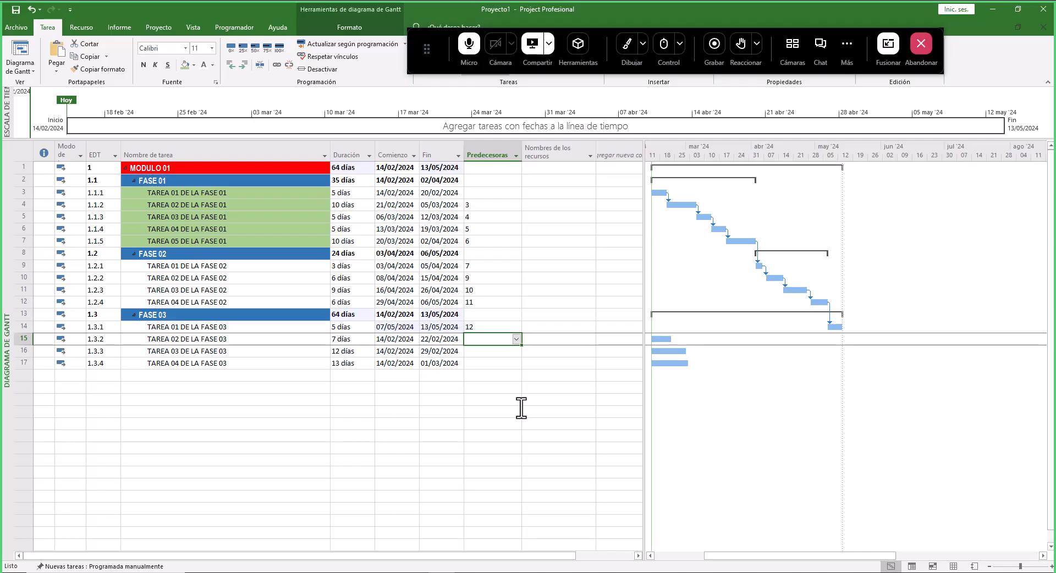
- Try to set TAREA 02 DE LA FASE 03's predecessor to task 13
type("13")
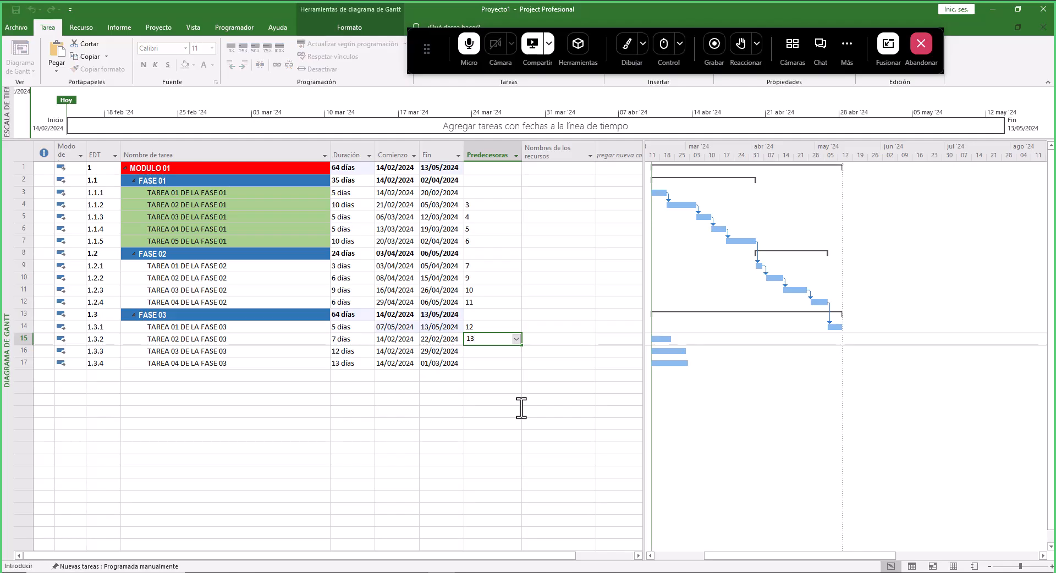
key("Return")
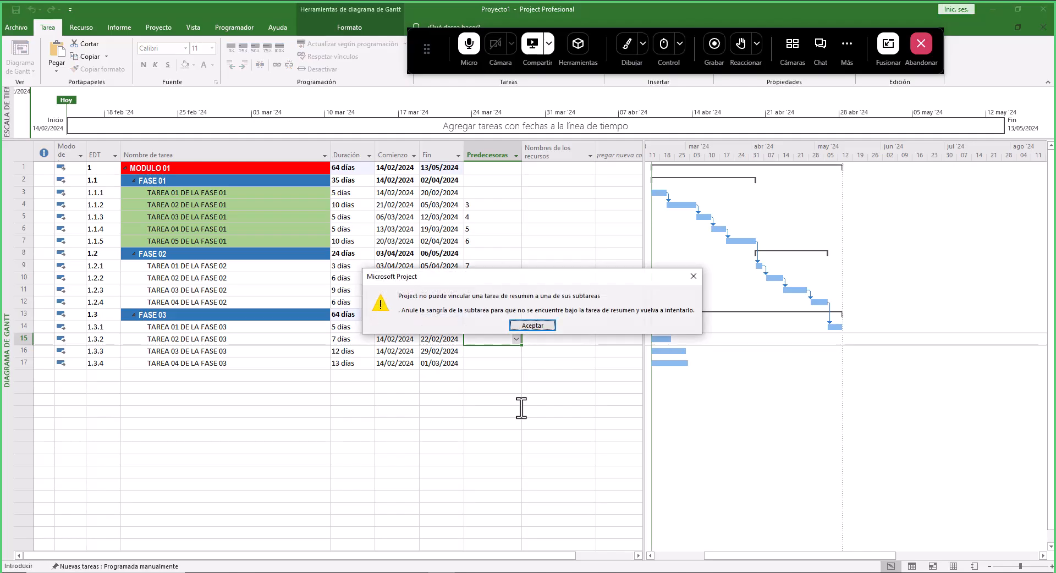
left_click(534, 325)
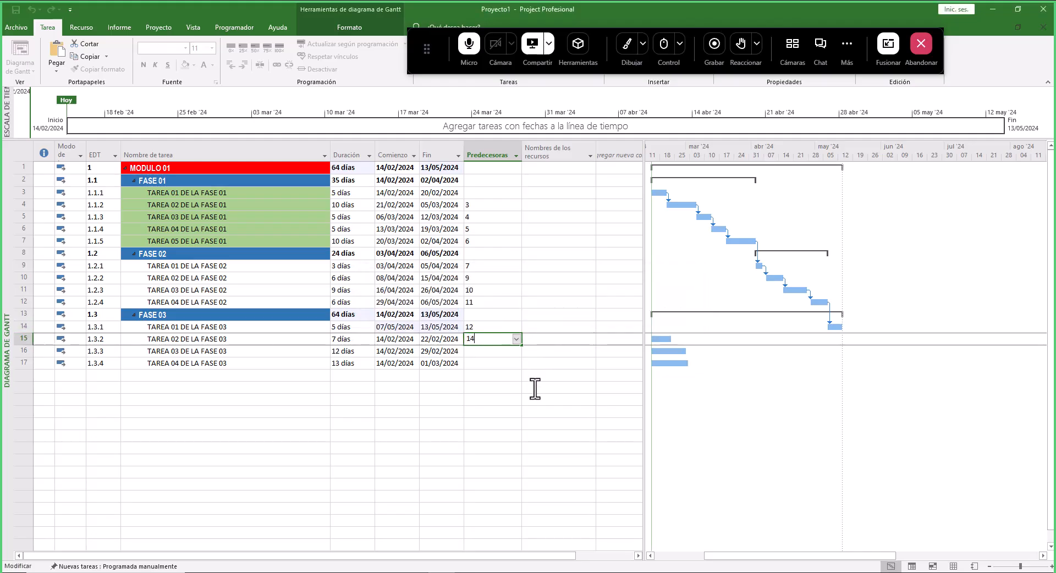
- Set the predecessors of TAREA 02 DE LA FASE 03 to task 14 and TAREA 03 DE LA FASE 03 to task 15
type("14")
key("Return")
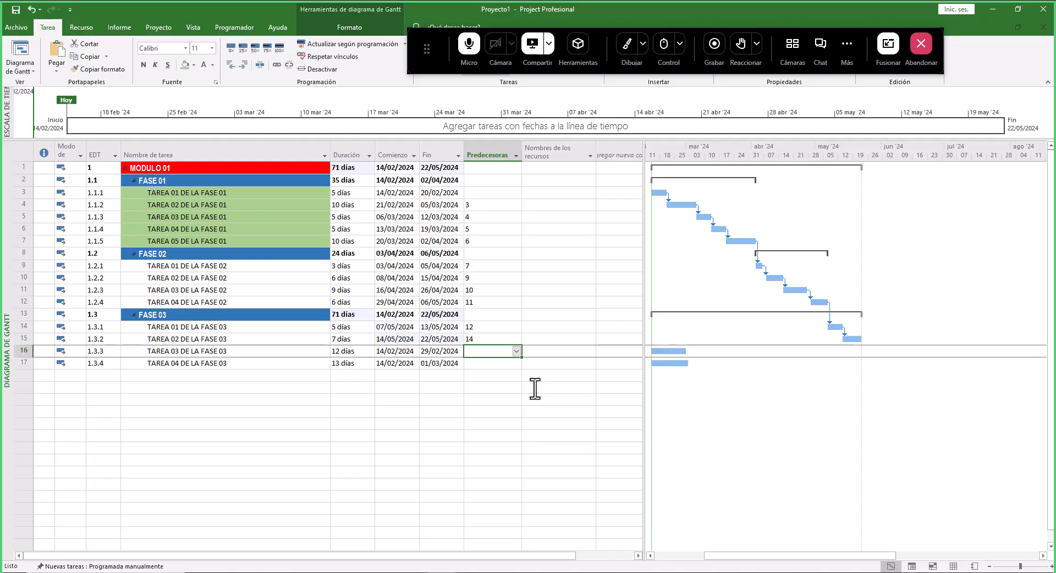
left_click(23, 302)
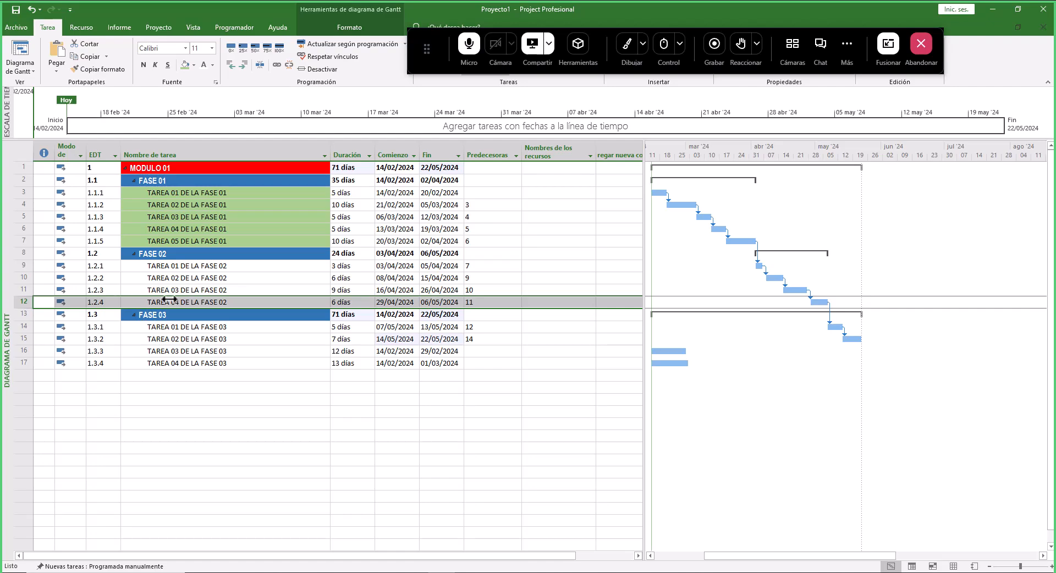
left_click(22, 326)
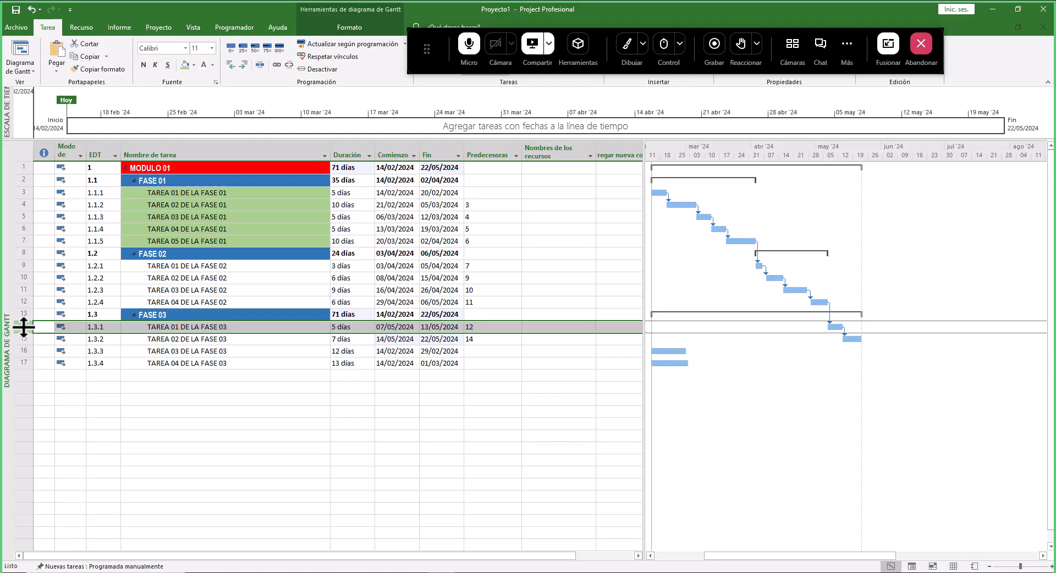
left_click(493, 339)
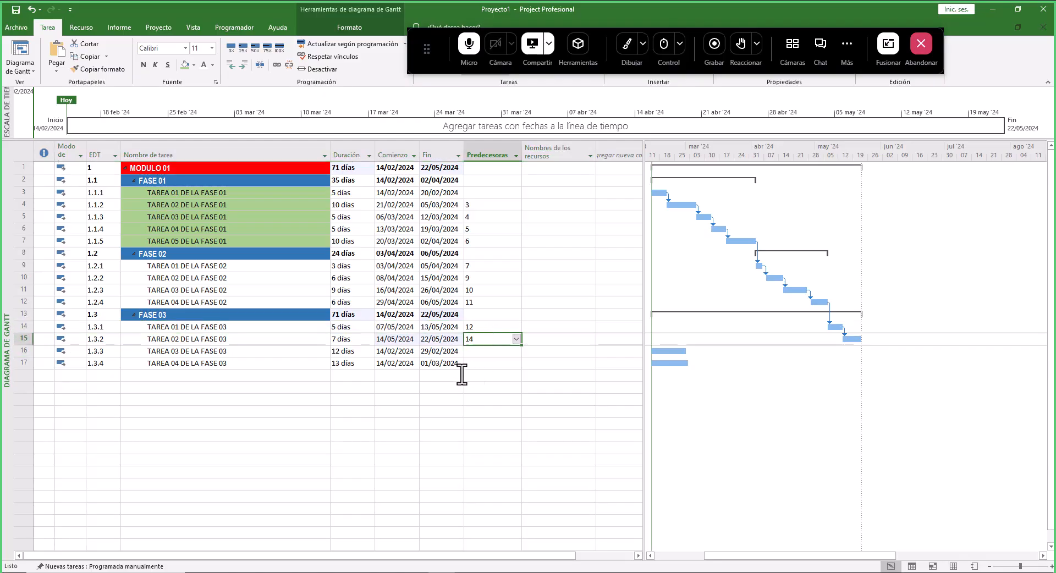
left_click(22, 340)
left_click(25, 351)
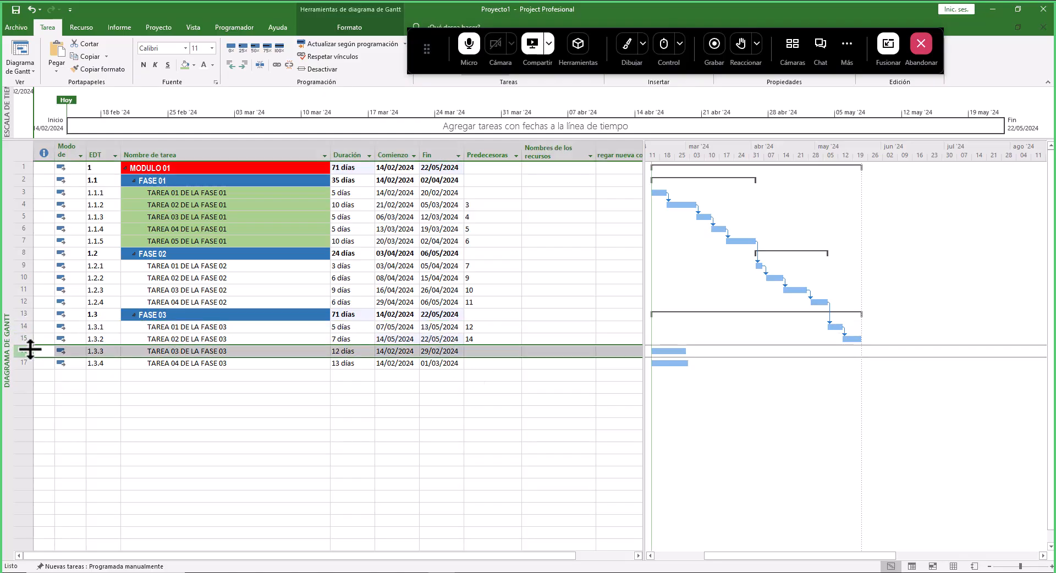
left_click(493, 351)
type("15")
key("Return")
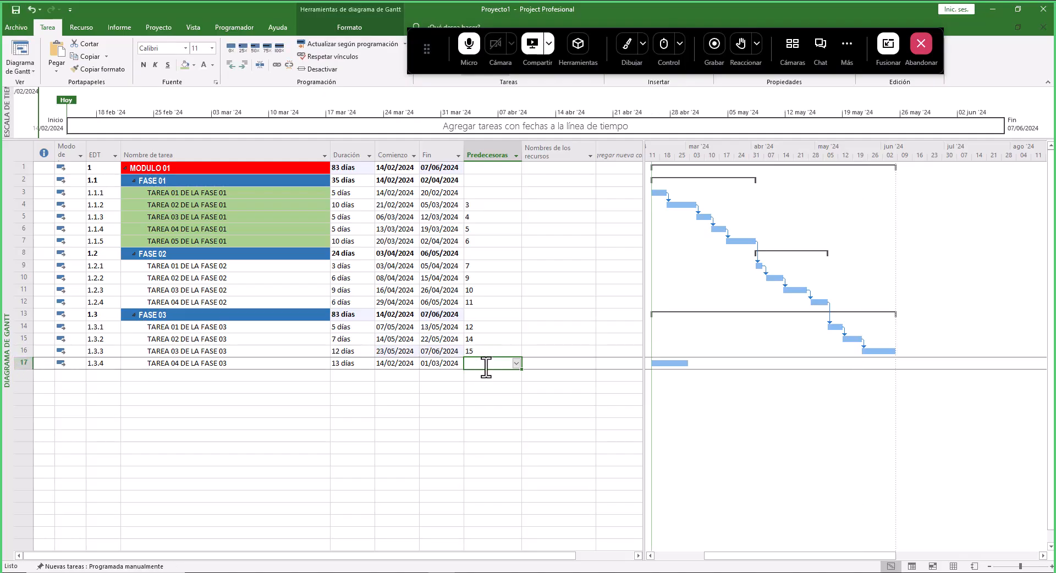
- Set TAREA 04 DE LA FASE 03's predecessor to task 16
type("16")
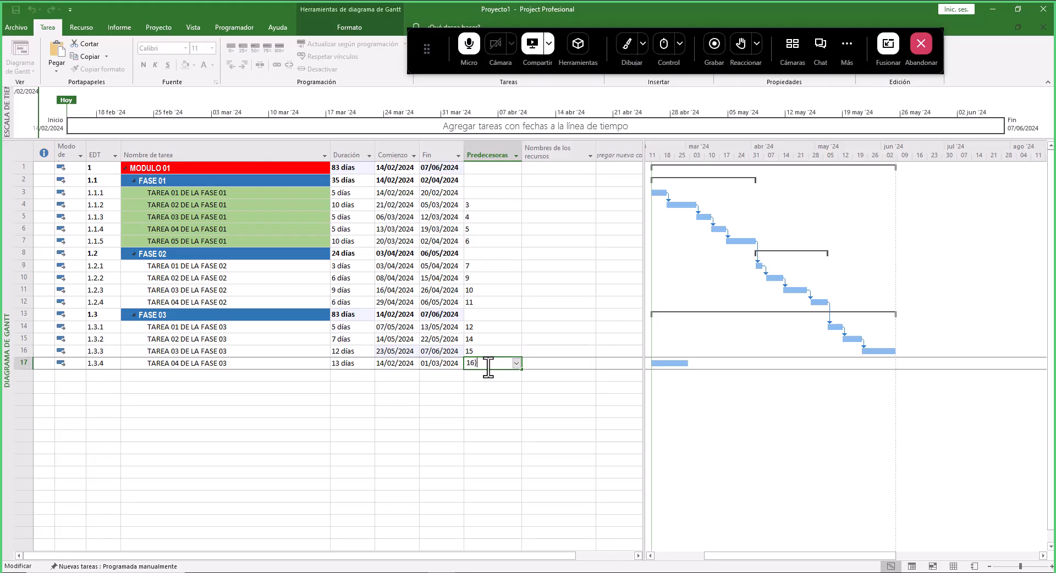
key("Return")
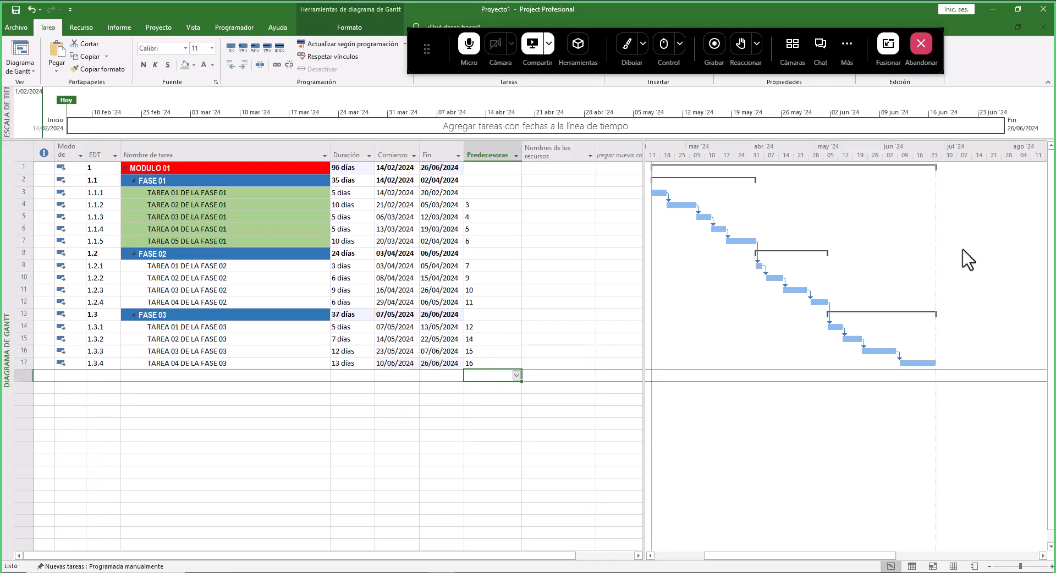
scroll(872, 300, "down", 2, "ctrl")
left_click_drag(804, 555, 726, 557)
scroll(786, 198, "up", 1, "ctrl")
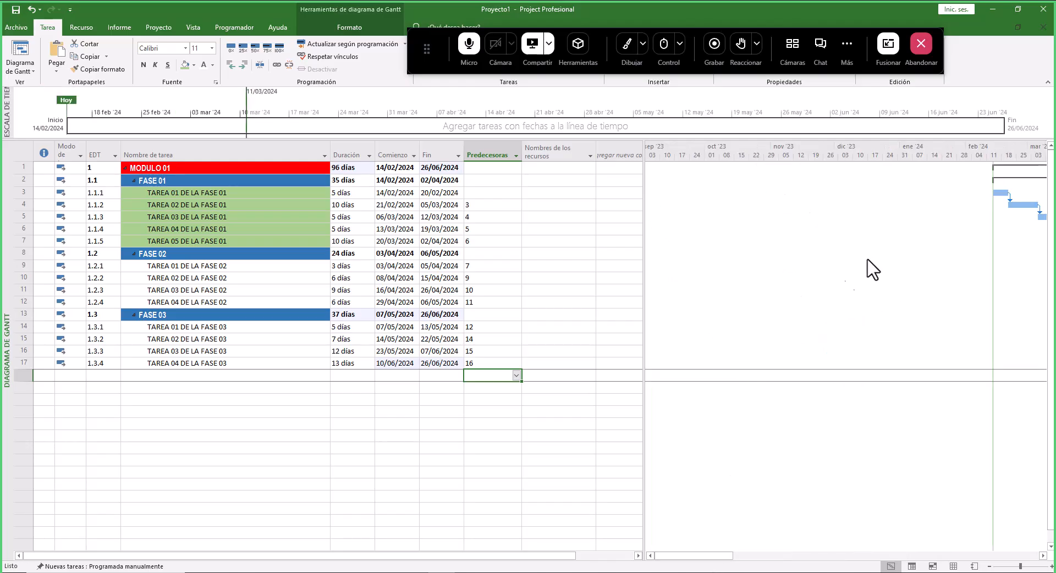
left_click_drag(719, 556, 753, 557)
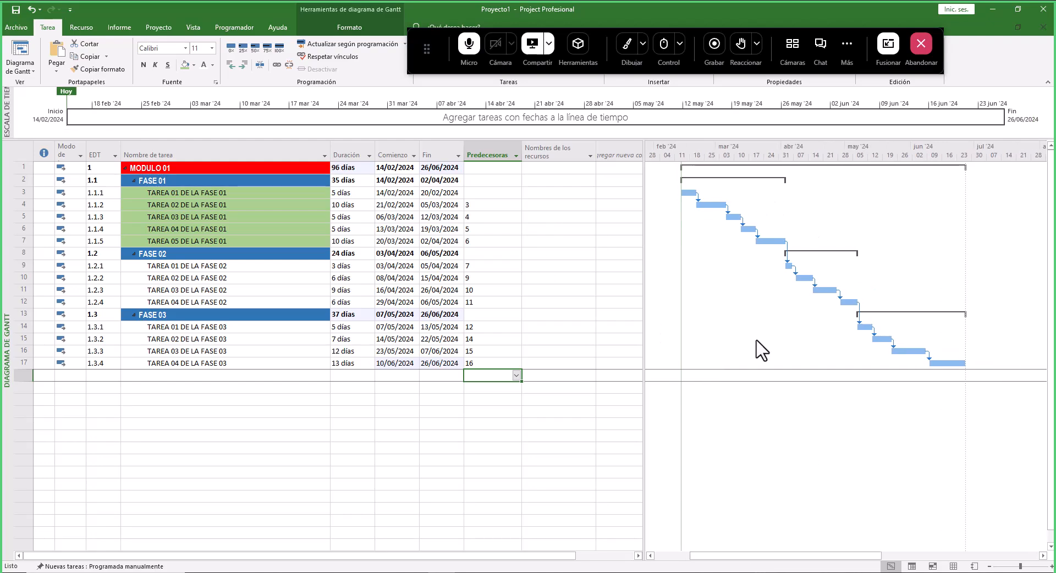
left_click(631, 55)
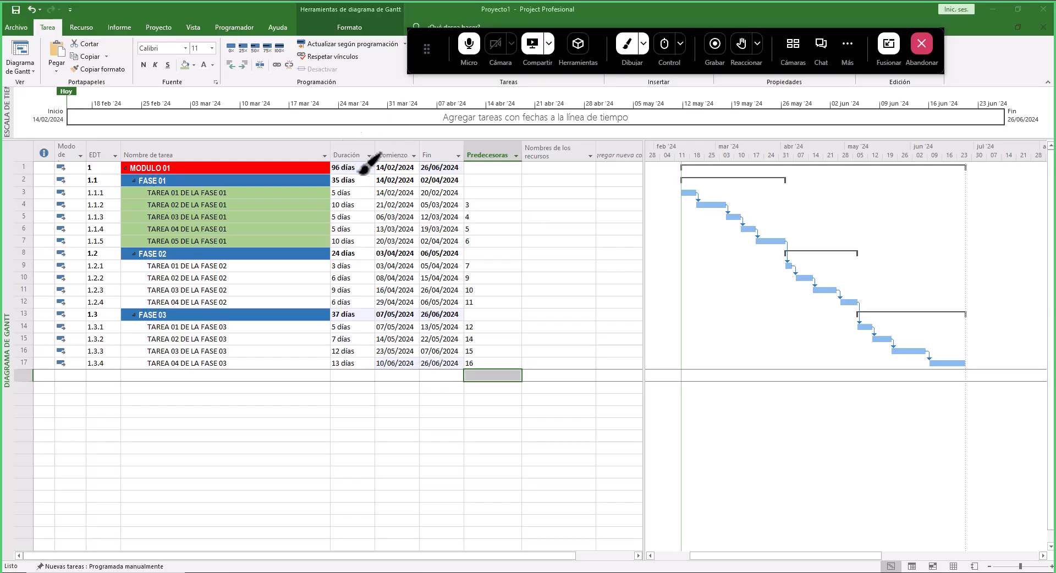
mouse_move(366, 154)
left_mouse_down()
mouse_move(357, 145)
mouse_move(324, 163)
mouse_move(377, 175)
mouse_move(411, 128)
left_mouse_up()
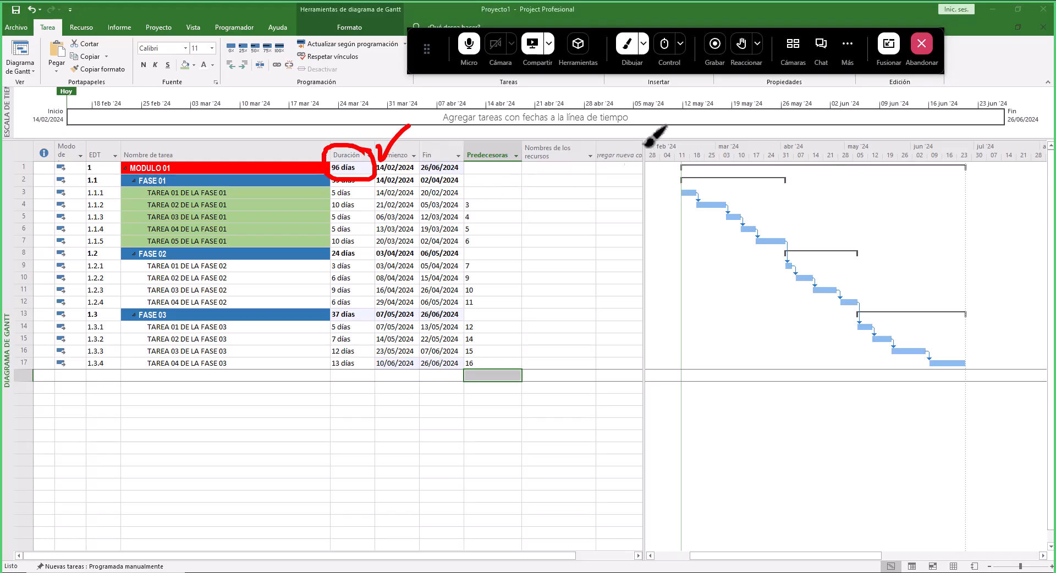
left_click(627, 47)
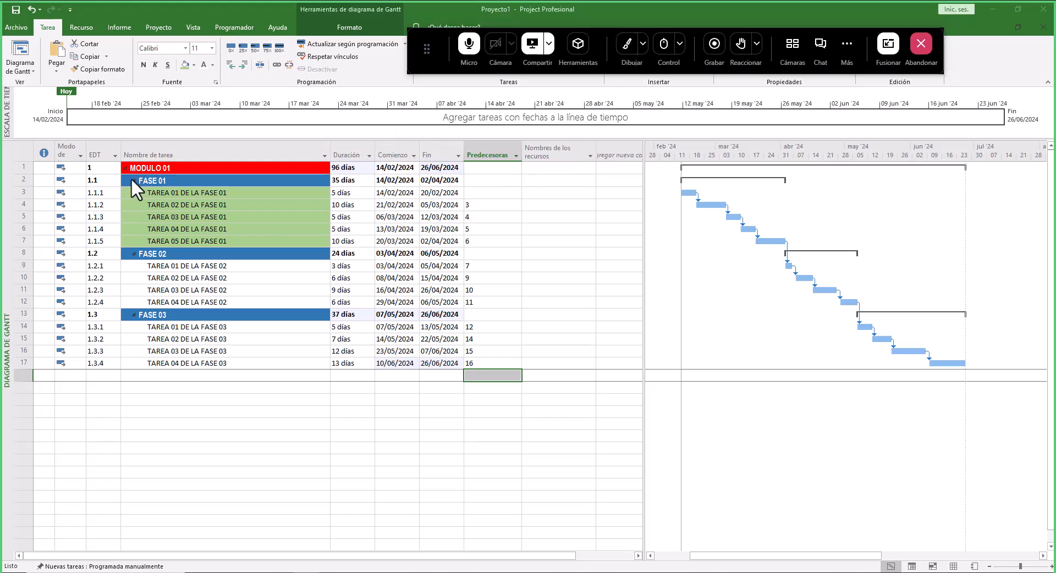
- Collapse FASE 01, FASE 02, FASE 03 and MODULO 01 to show only the module summary row
left_click(134, 180)
left_click(134, 194)
left_click(133, 206)
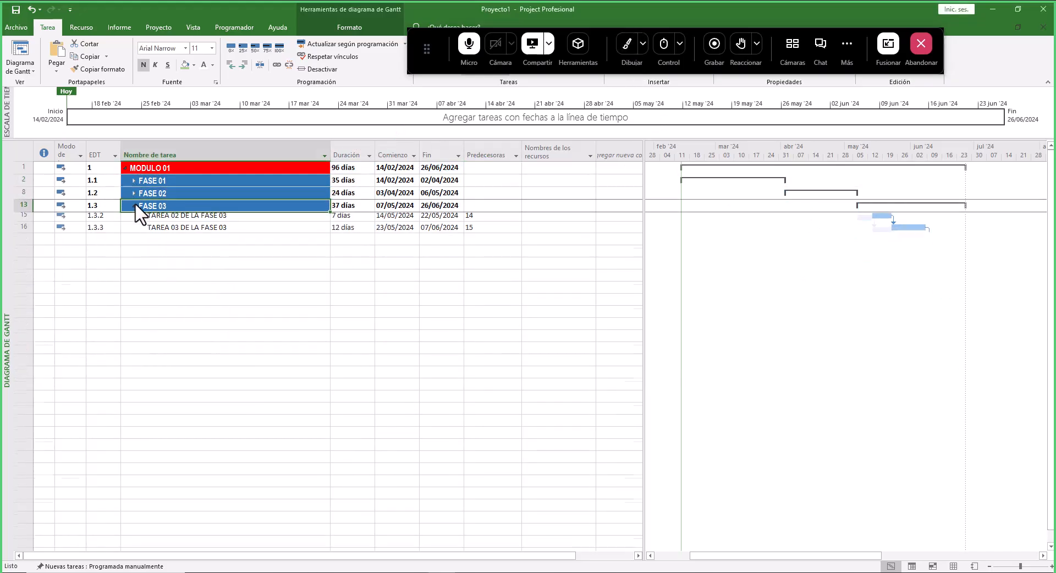
left_click(125, 168)
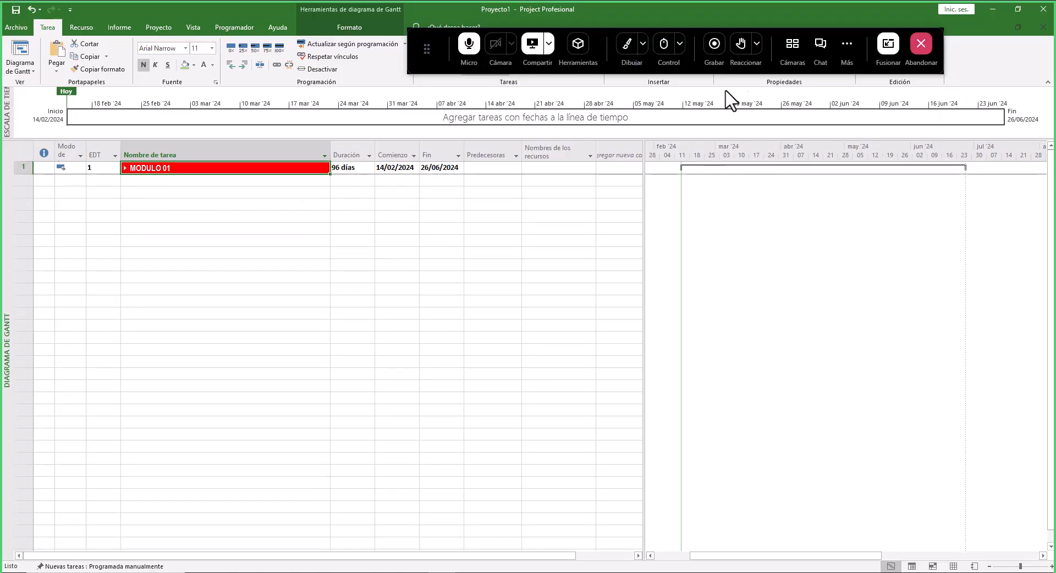
left_click(622, 53)
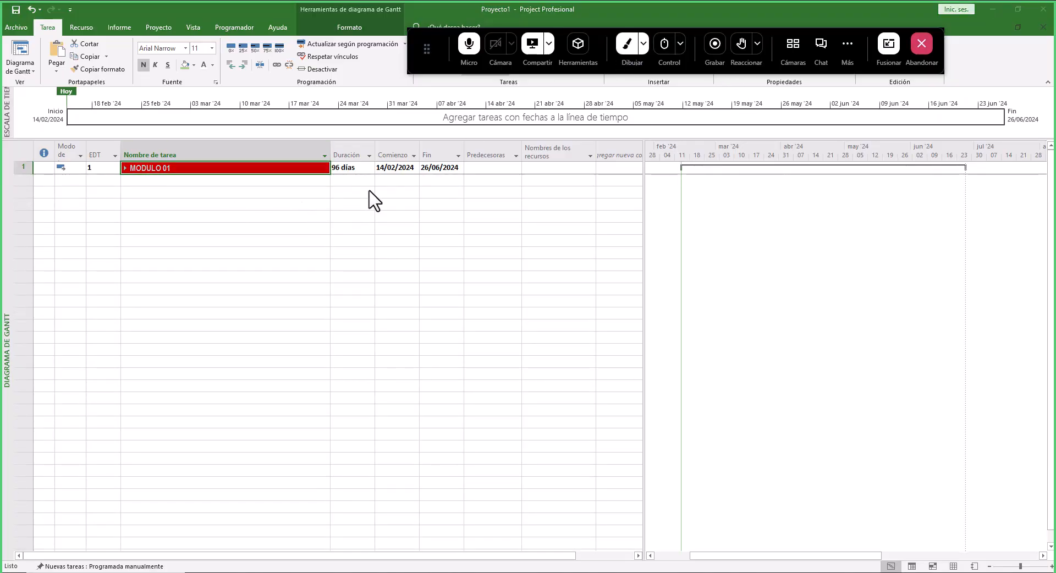
mouse_move(364, 158)
left_mouse_down()
mouse_move(346, 151)
mouse_move(330, 179)
mouse_move(408, 132)
left_mouse_up()
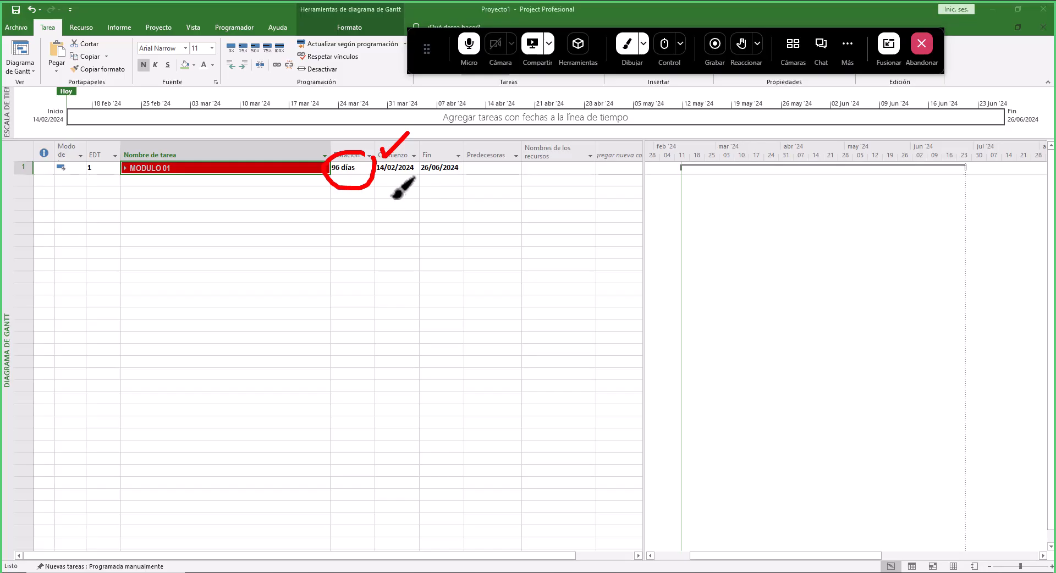
mouse_move(376, 187)
left_mouse_down()
mouse_move(466, 193)
mouse_move(481, 155)
left_mouse_up()
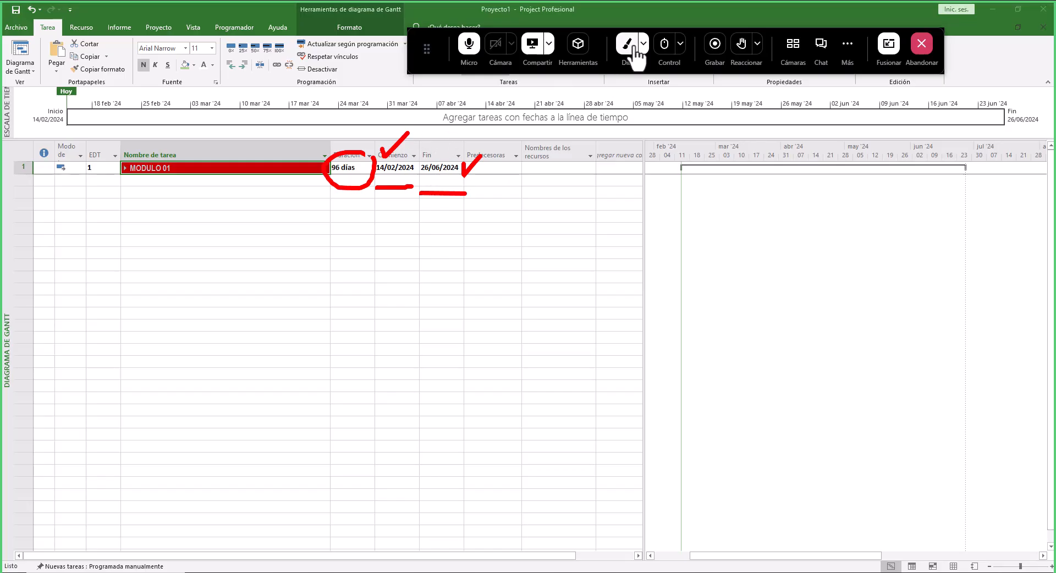
left_click(633, 48)
- Expand MODULO 01 and its three phases to show all tasks again
left_click(125, 168)
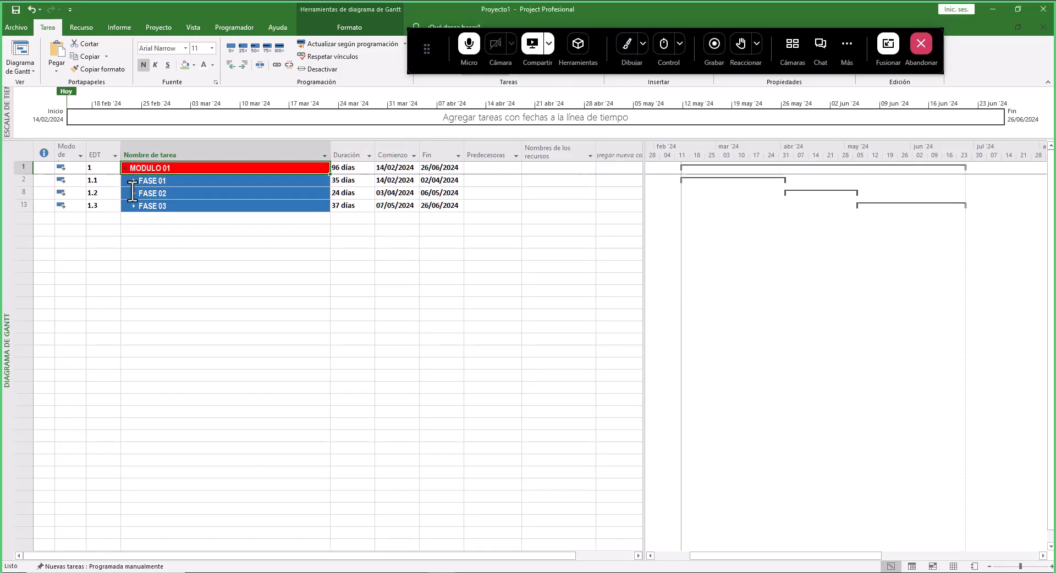
left_click(134, 181)
left_click(134, 253)
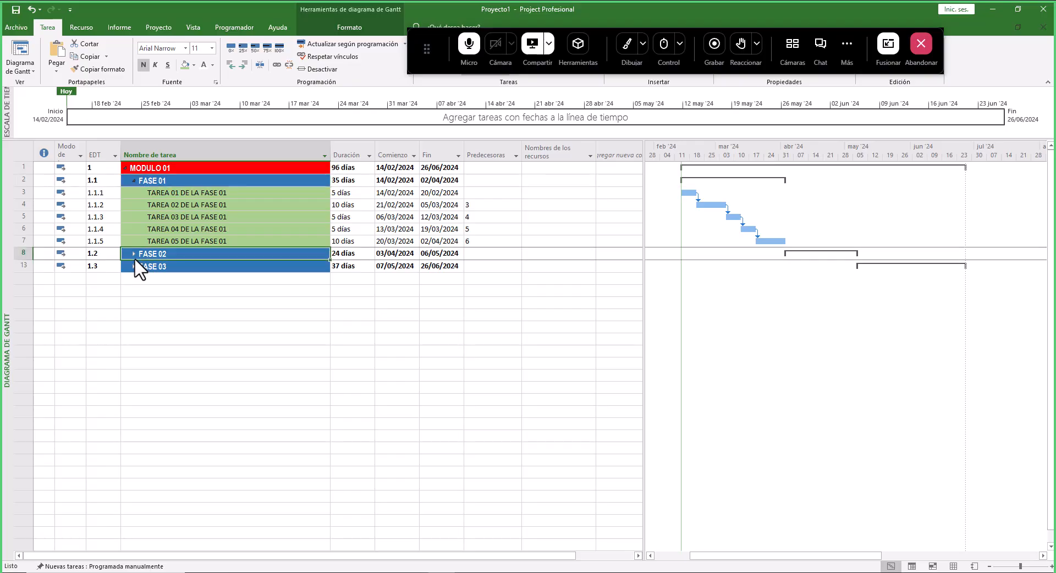
left_click(134, 315)
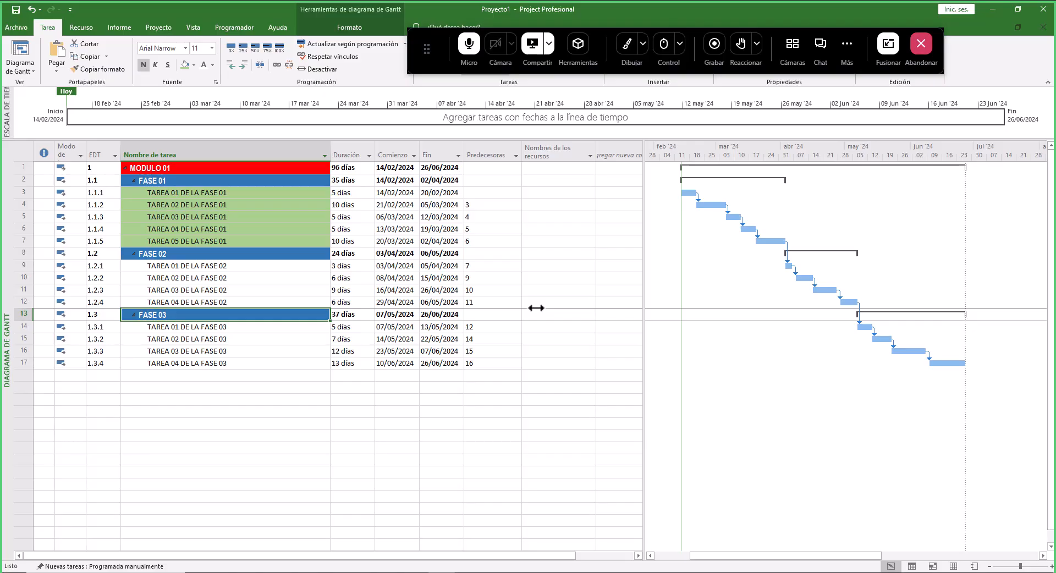
- Save the project as ACTIVIDAD_001 in the Escritorio > CPCO > CLASE_01 folder
left_click(24, 28)
left_click(39, 133)
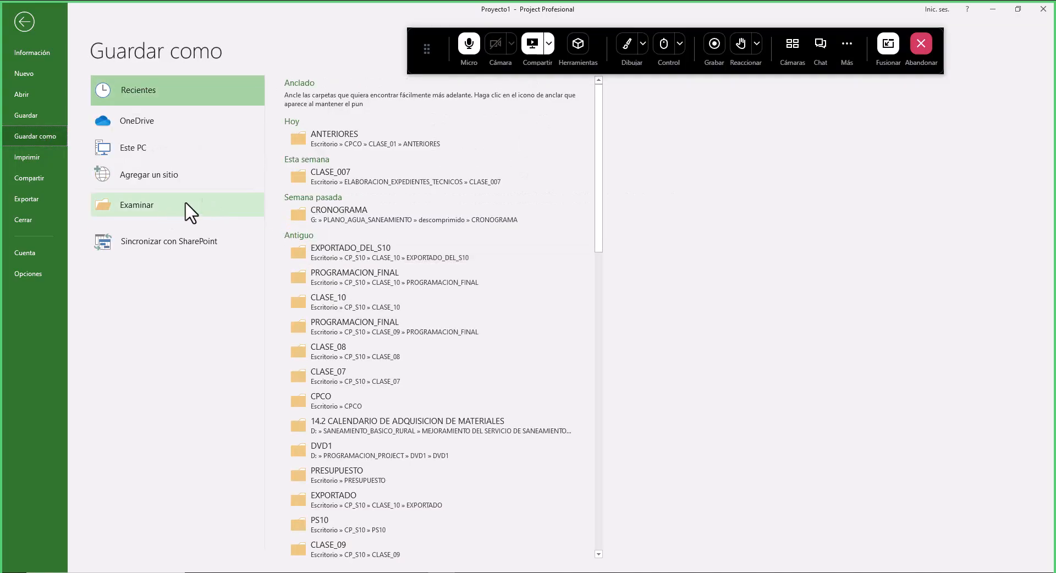
left_click(202, 205)
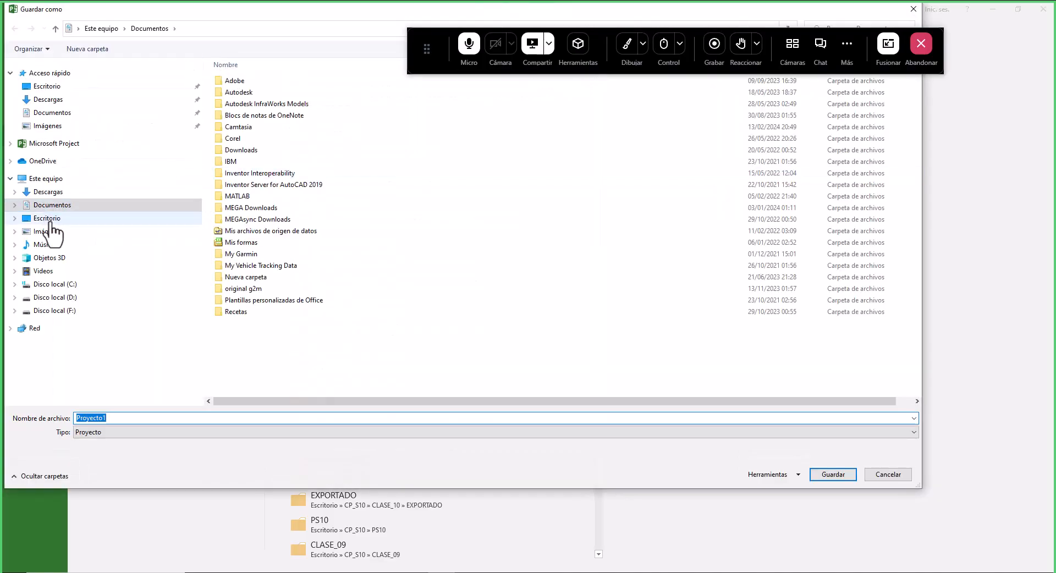
left_click(50, 219)
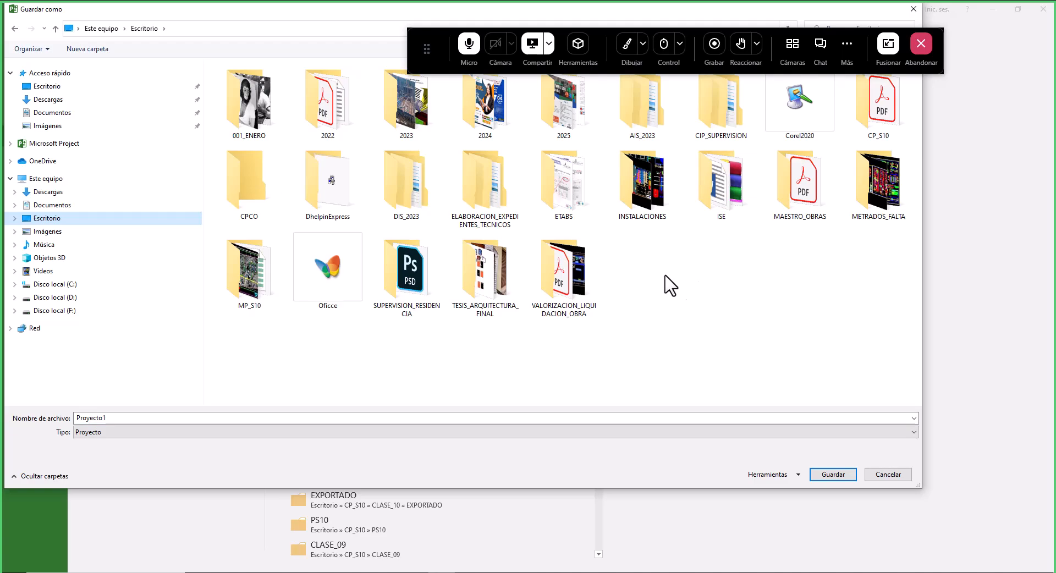
left_click(254, 192)
double_click(252, 183)
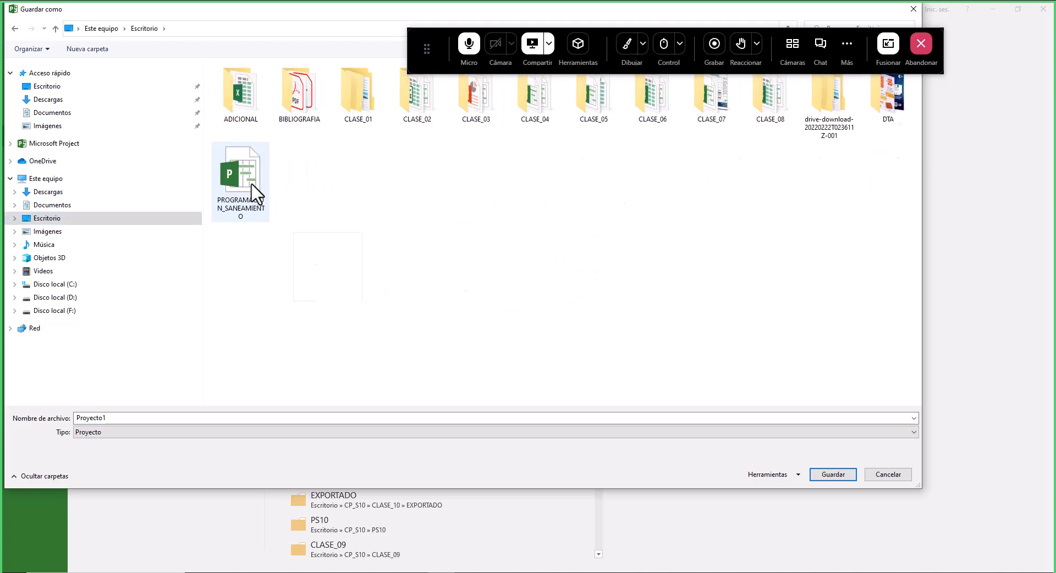
left_click(358, 113)
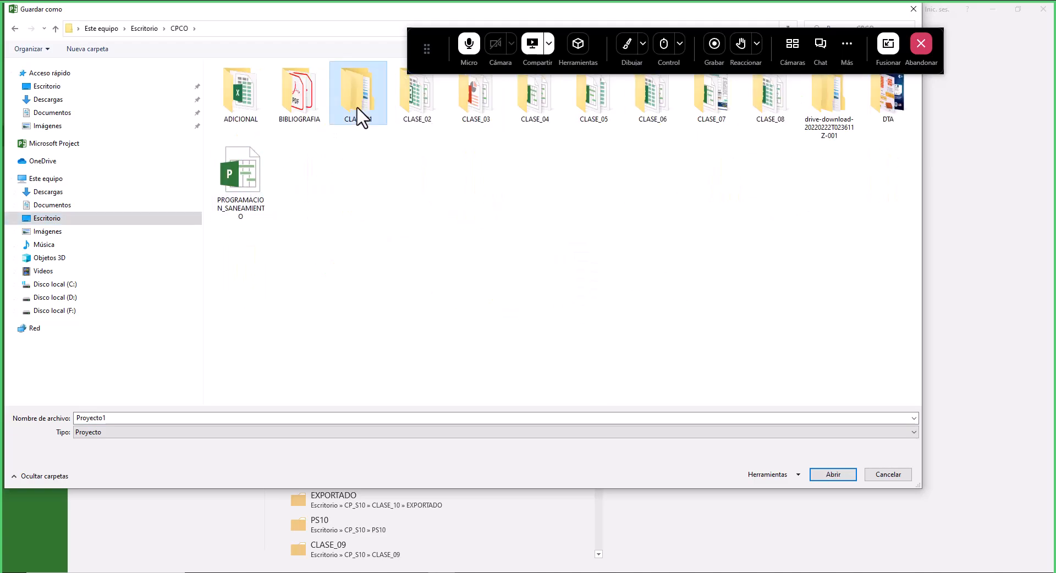
double_click(359, 113)
double_click(128, 418)
type("ACTIVIDAD_001")
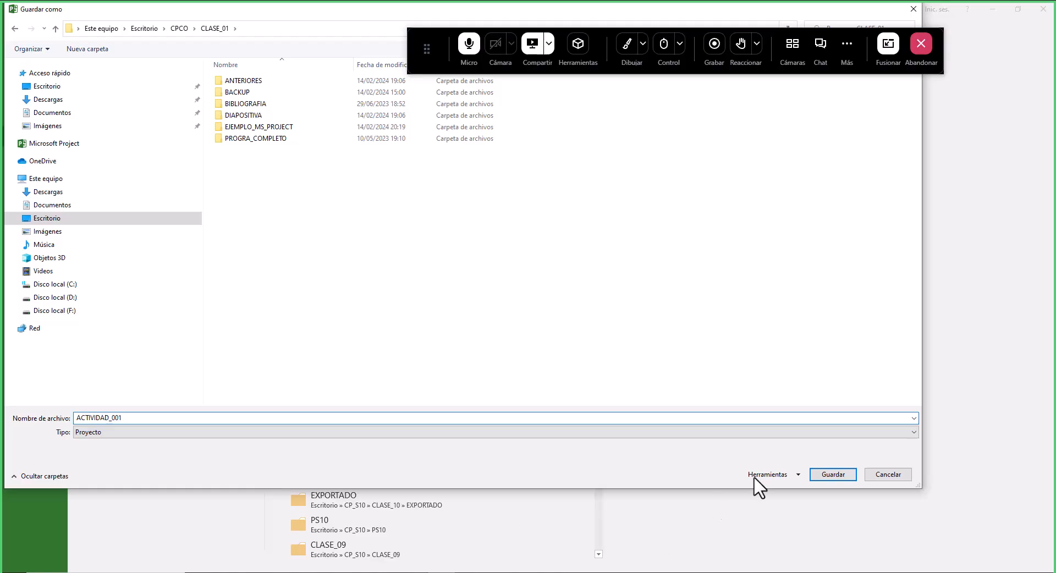
left_click(834, 474)
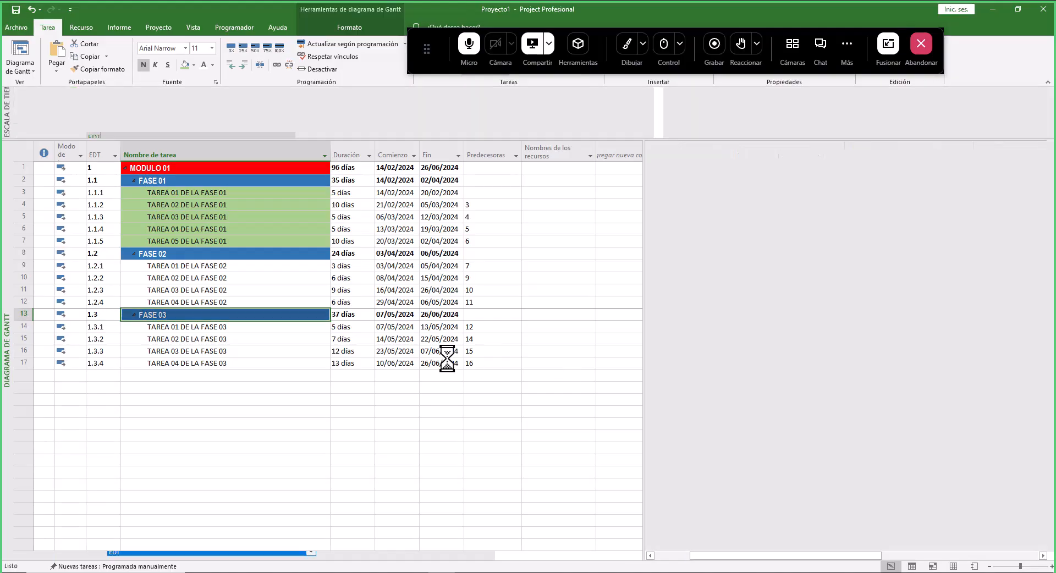
- Give the task names of FASE 02 and FASE 03 the same green background as FASE 01's tasks
left_click_drag(169, 264, 173, 303)
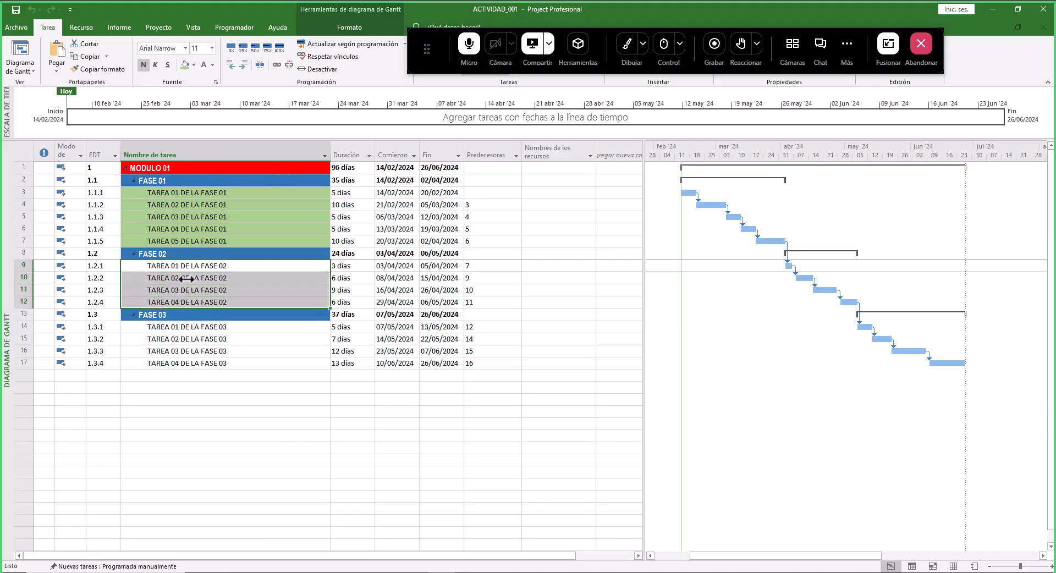
left_click(185, 65)
left_click_drag(232, 332, 233, 363)
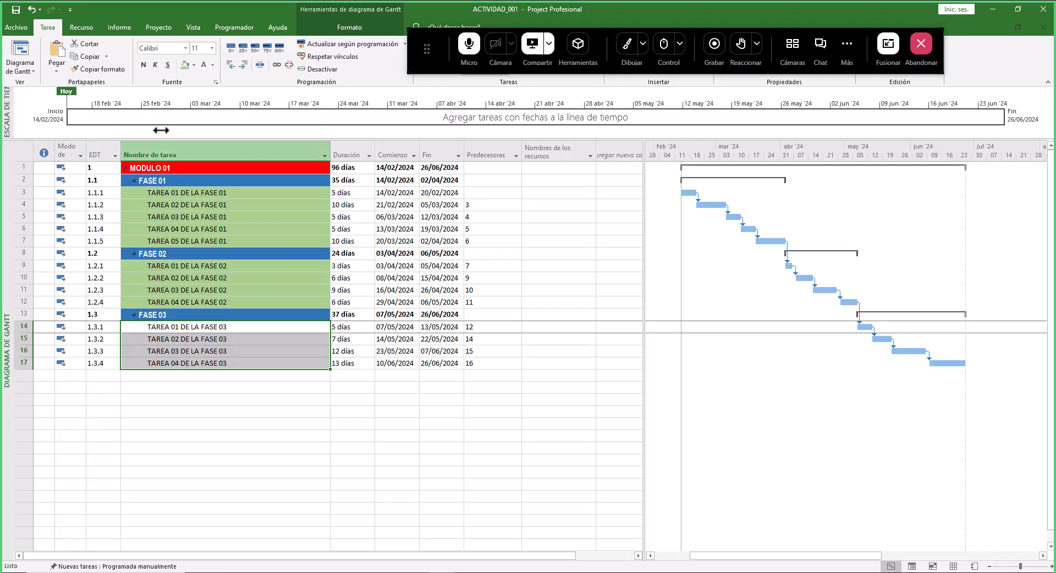
left_click(186, 65)
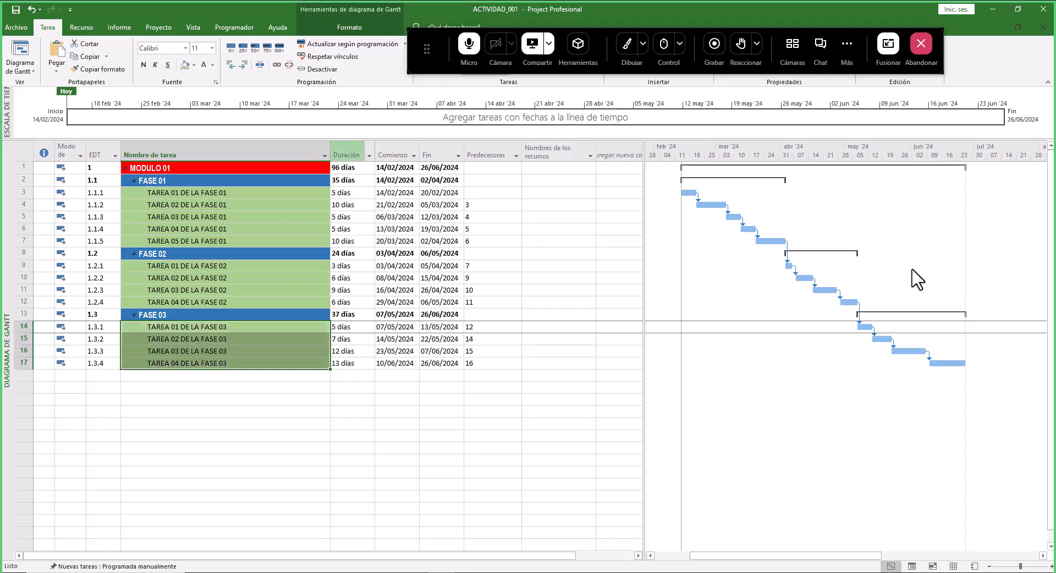
left_click(628, 48)
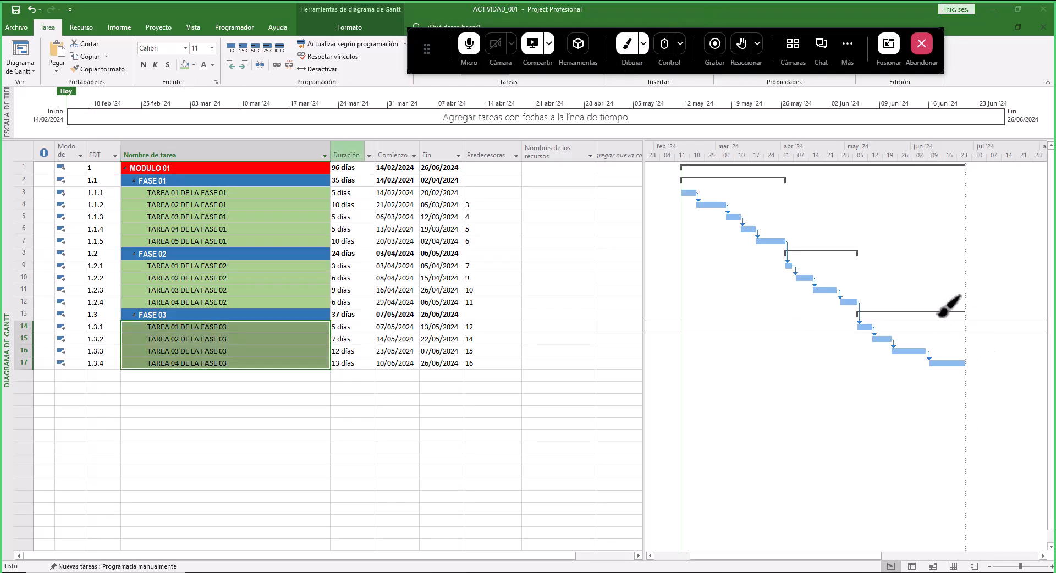
mouse_move(964, 318)
left_mouse_down()
mouse_move(935, 302)
mouse_move(880, 387)
mouse_move(975, 330)
left_mouse_up()
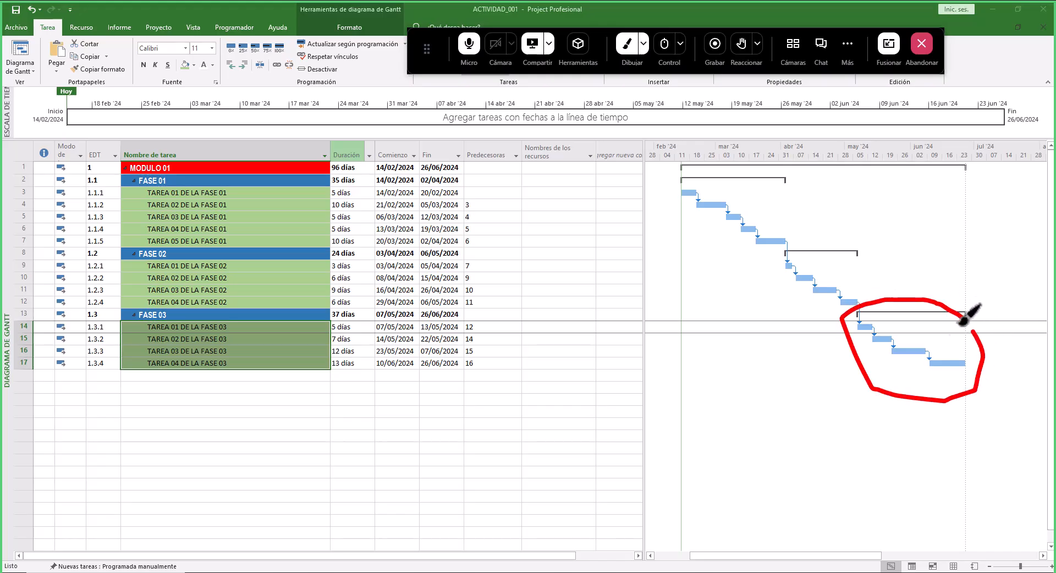
mouse_move(855, 252)
left_mouse_down()
mouse_move(812, 242)
mouse_move(802, 302)
mouse_move(879, 283)
mouse_move(854, 259)
left_mouse_up()
mouse_move(701, 172)
left_mouse_down()
mouse_move(658, 195)
mouse_move(743, 196)
left_mouse_up()
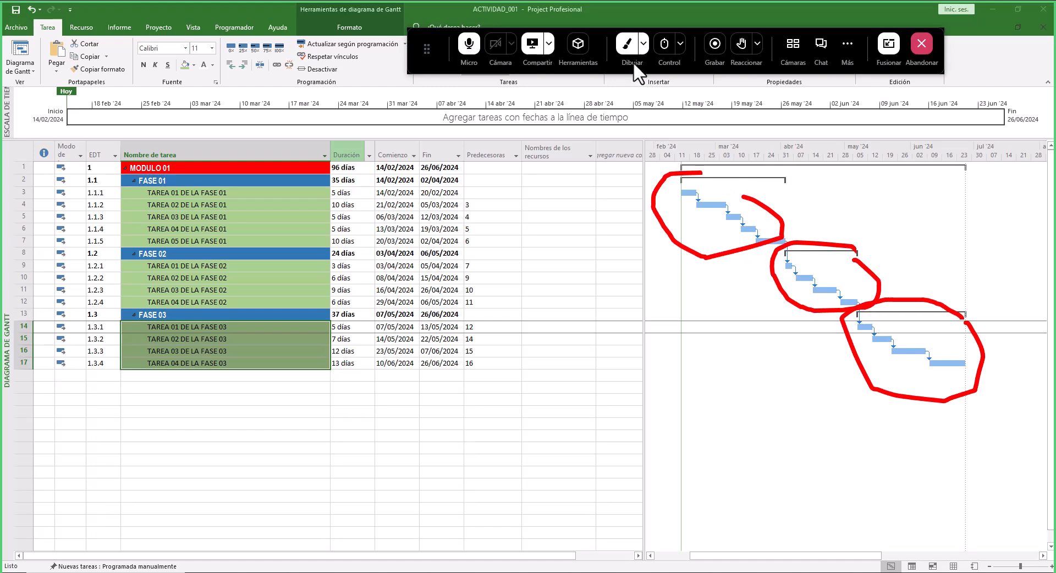
left_click(627, 48)
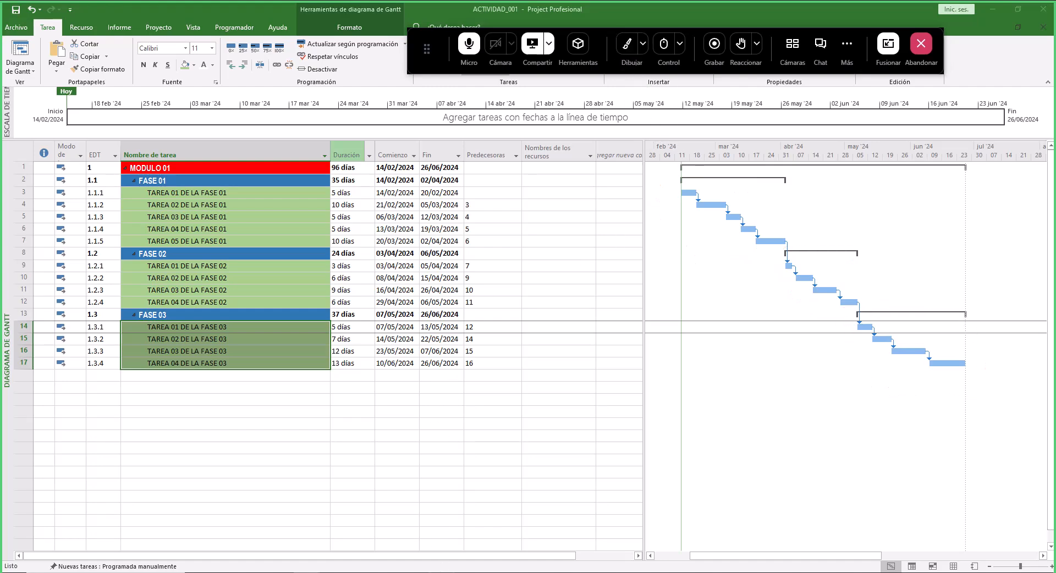
- Switch to the PRESUPUESTO_EXPEDIENTE_TECNICO workbook and examine the EDT item codes on the SP1 budget sheet
key("alt+Tab")
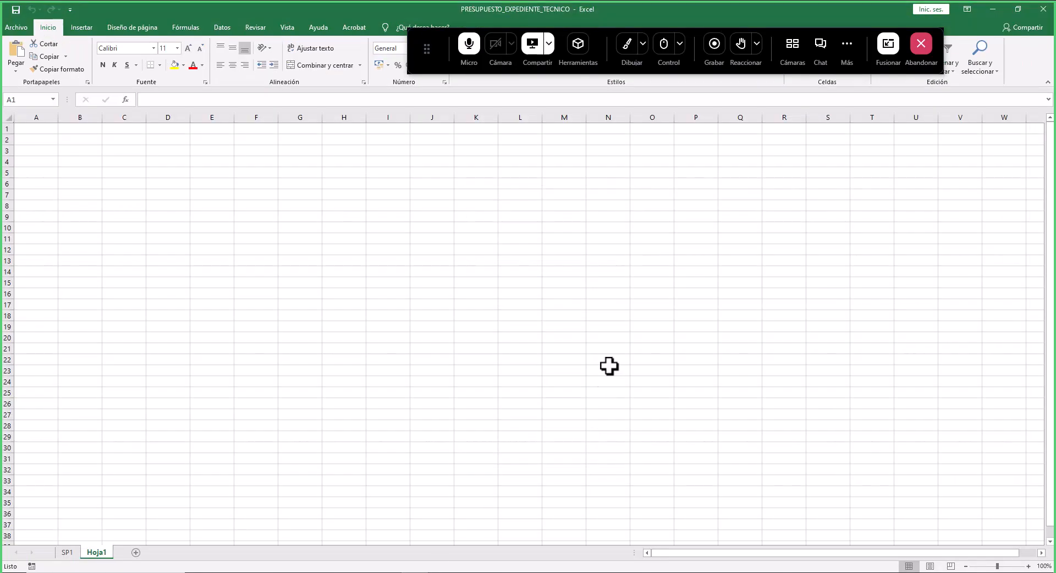
key("ctrl+Page_Up")
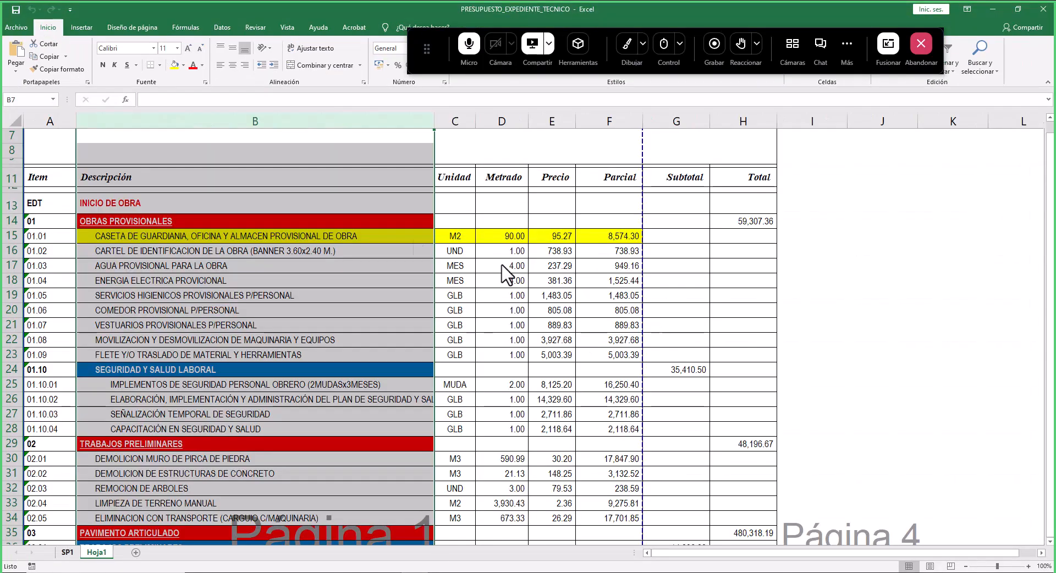
left_click(270, 180)
left_click(45, 205)
left_click_drag(45, 205, 190, 222)
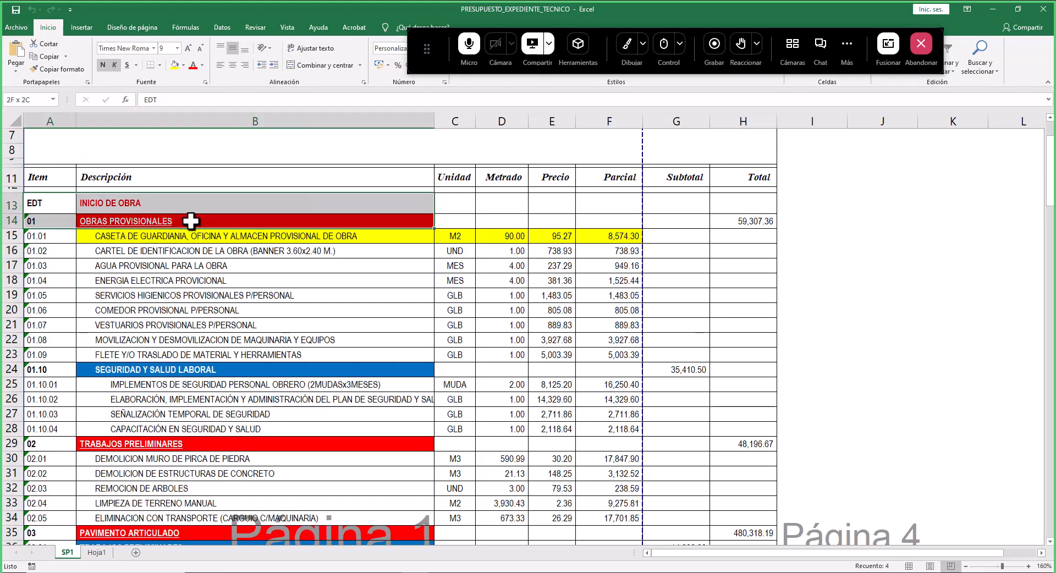
left_click_drag(39, 211, 44, 310)
scroll(89, 275, "down", 20)
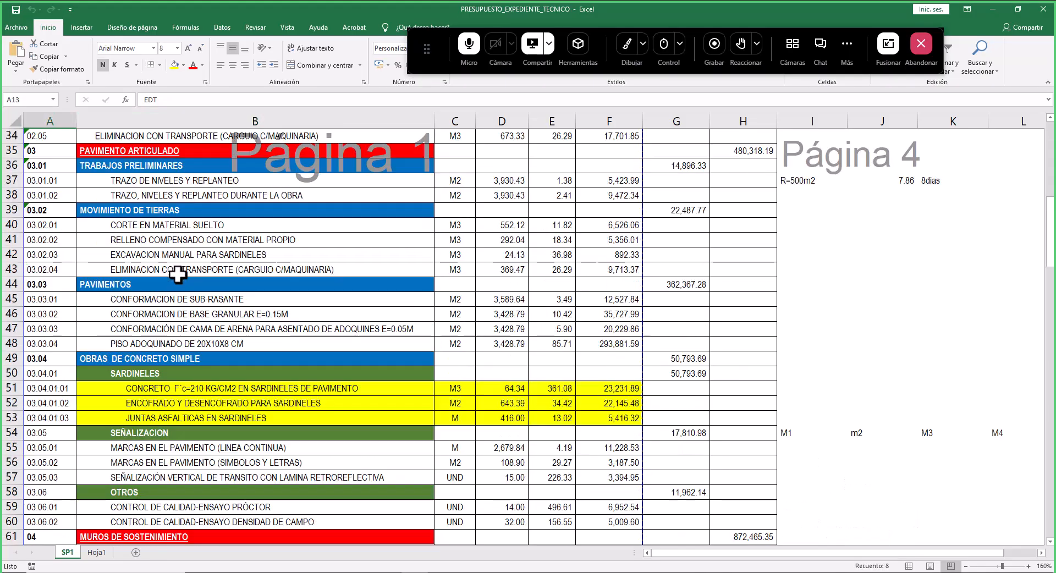
scroll(85, 356, "down", 16)
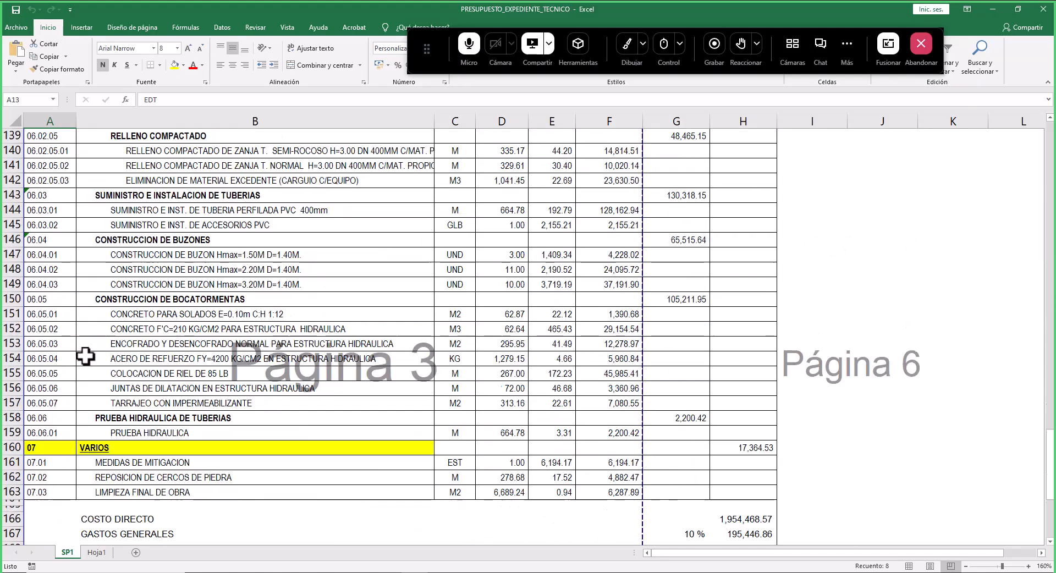
scroll(75, 361, "up", 5)
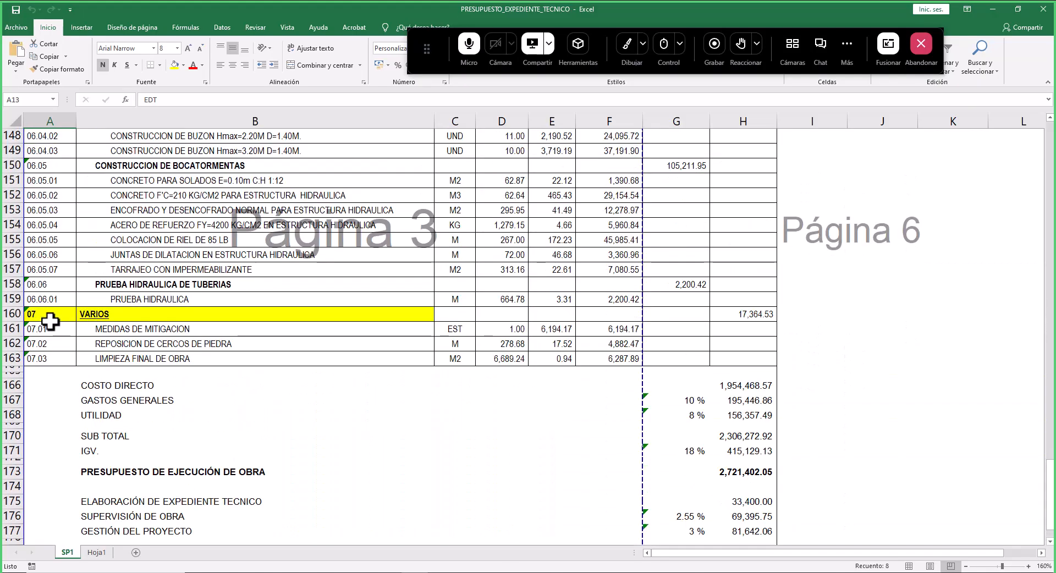
left_click_drag(49, 314, 208, 314)
scroll(38, 330, "up", 1)
scroll(37, 331, "up", 3)
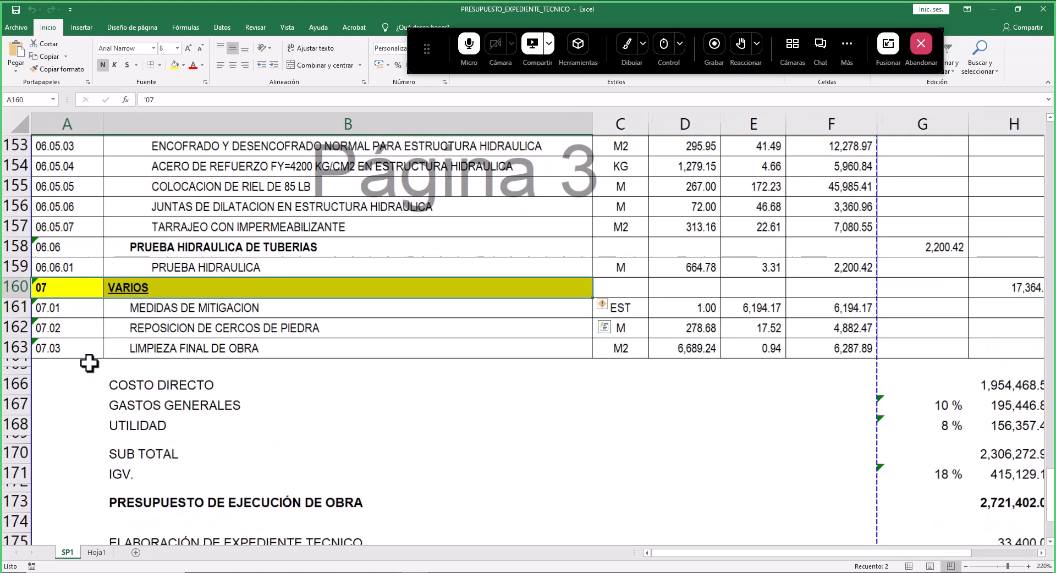
left_click_drag(44, 308, 173, 312)
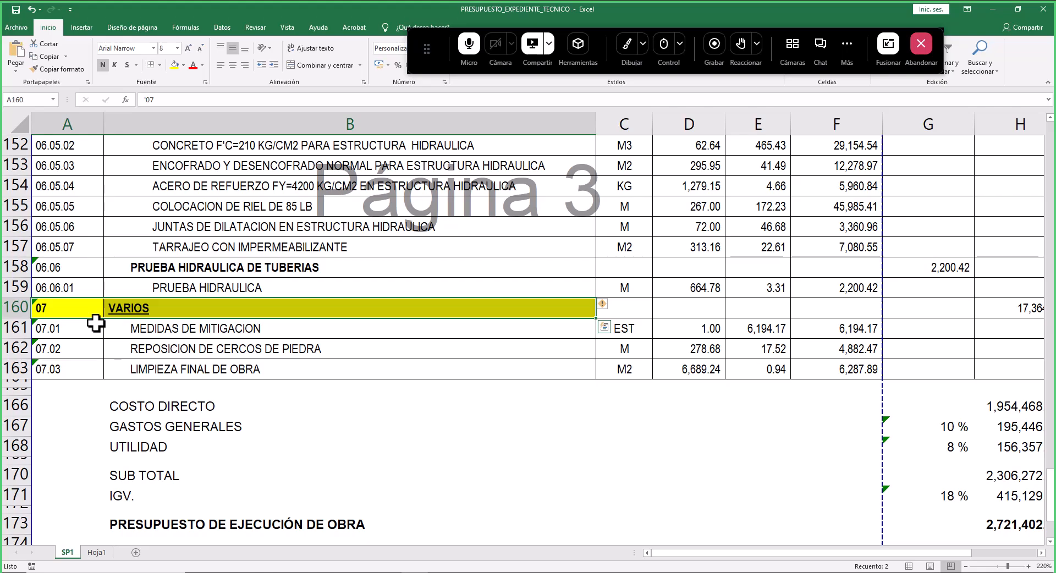
scroll(96, 325, "up", 14)
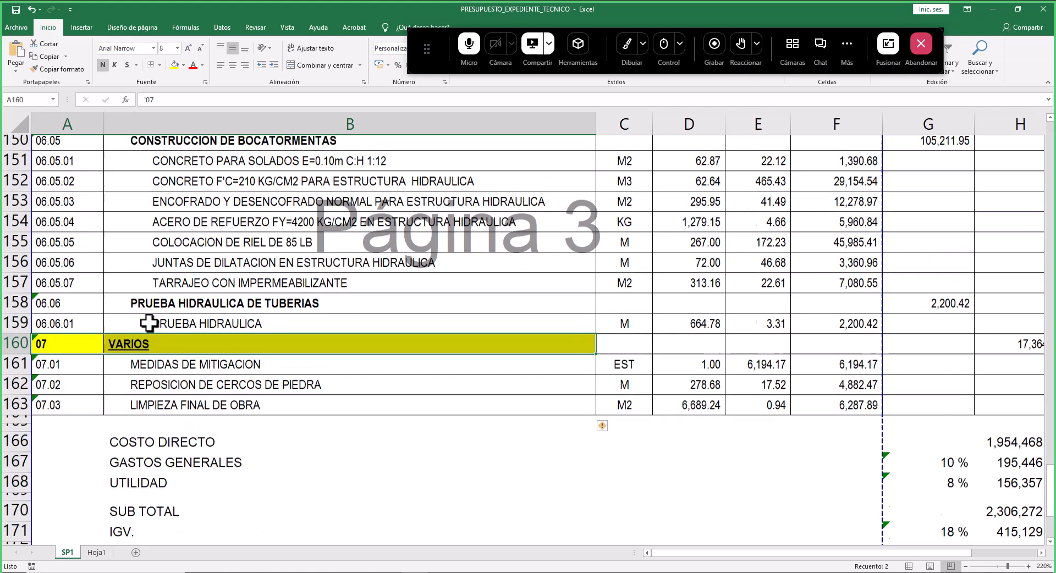
scroll(304, 394, "up", 6)
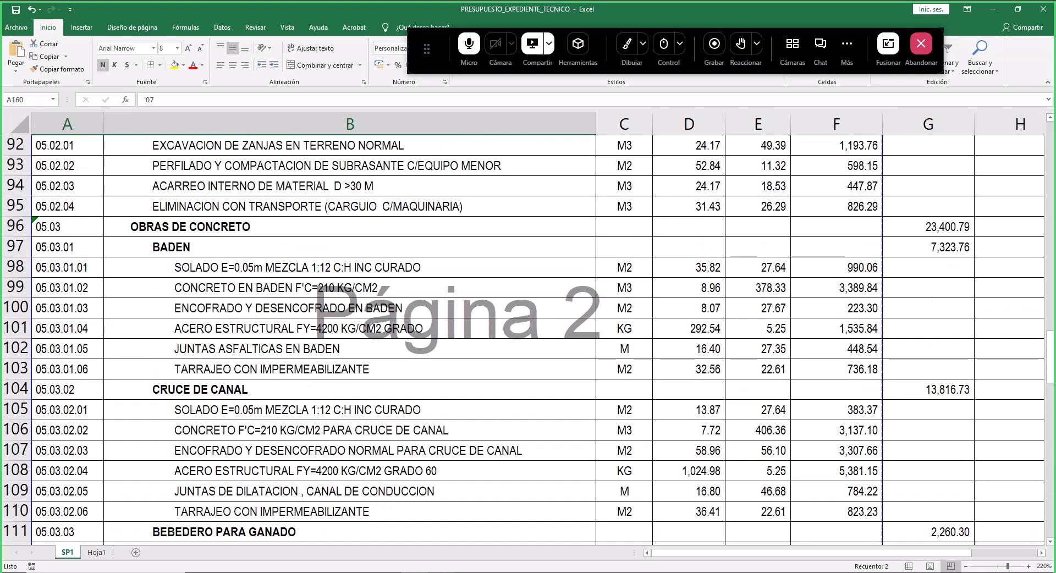
- Return to Project and create a new blank project
left_click(440, 572)
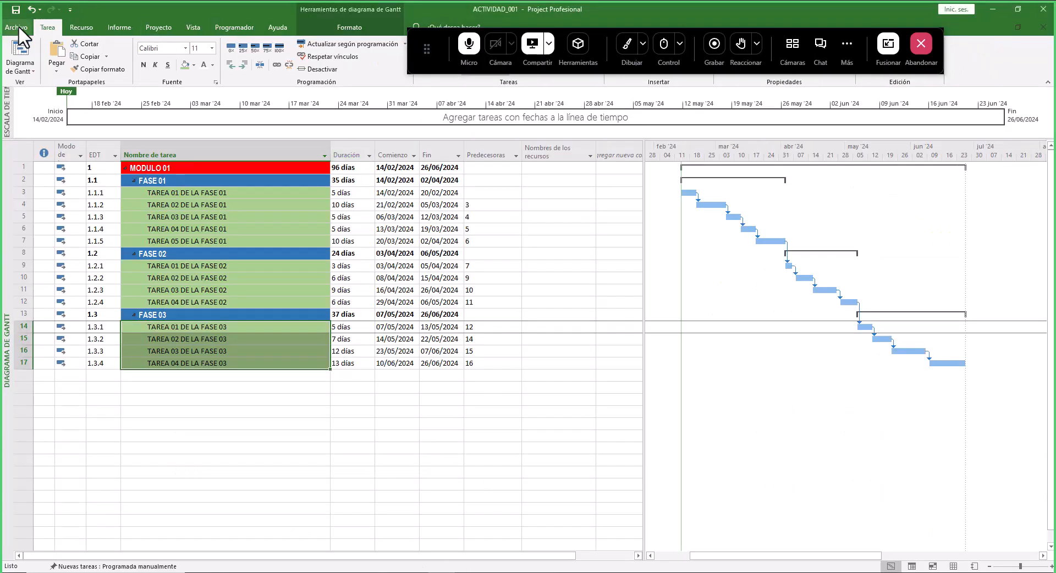
left_click(18, 28)
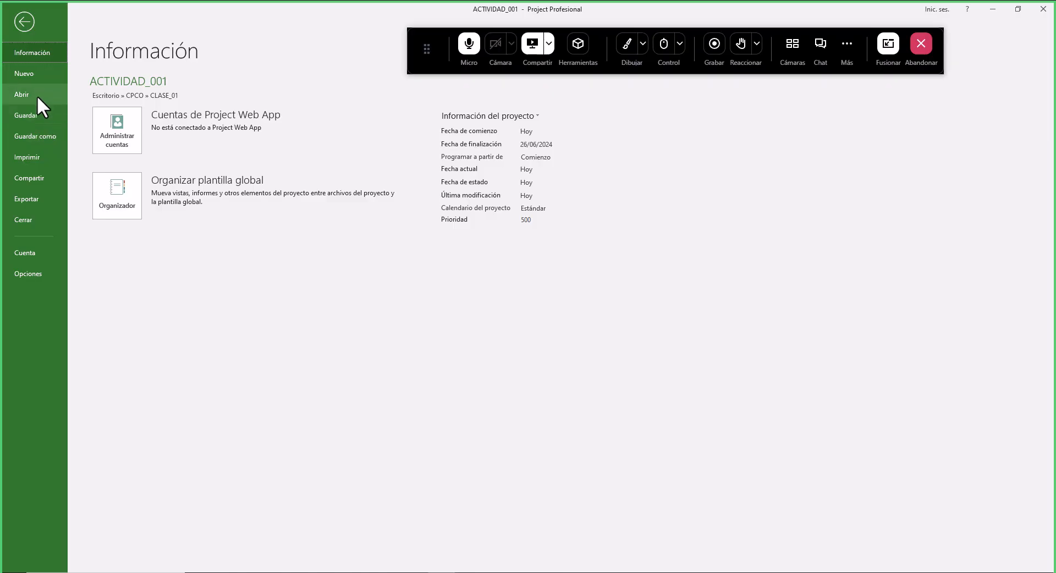
left_click(38, 77)
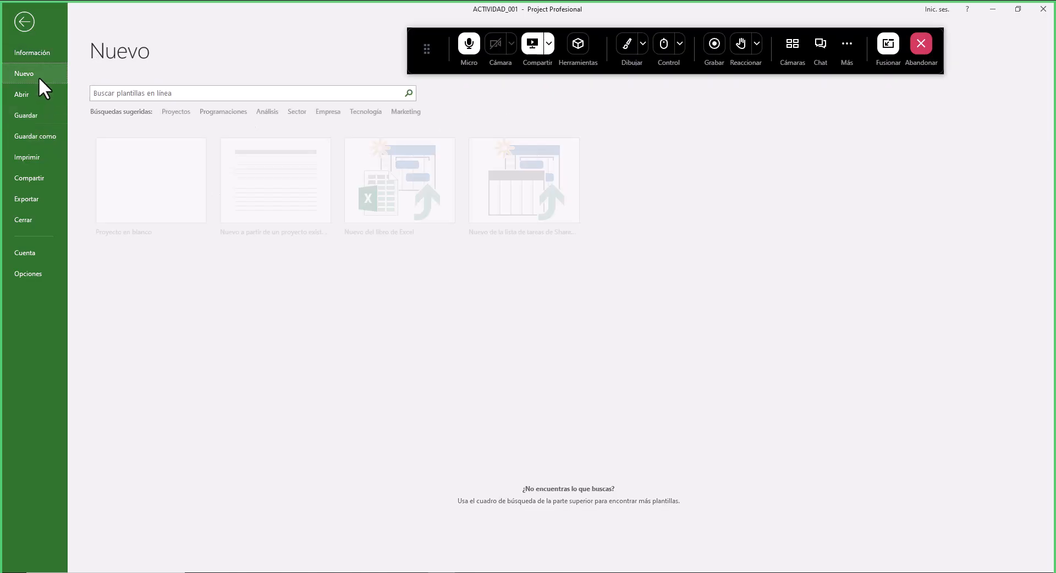
left_click(176, 200)
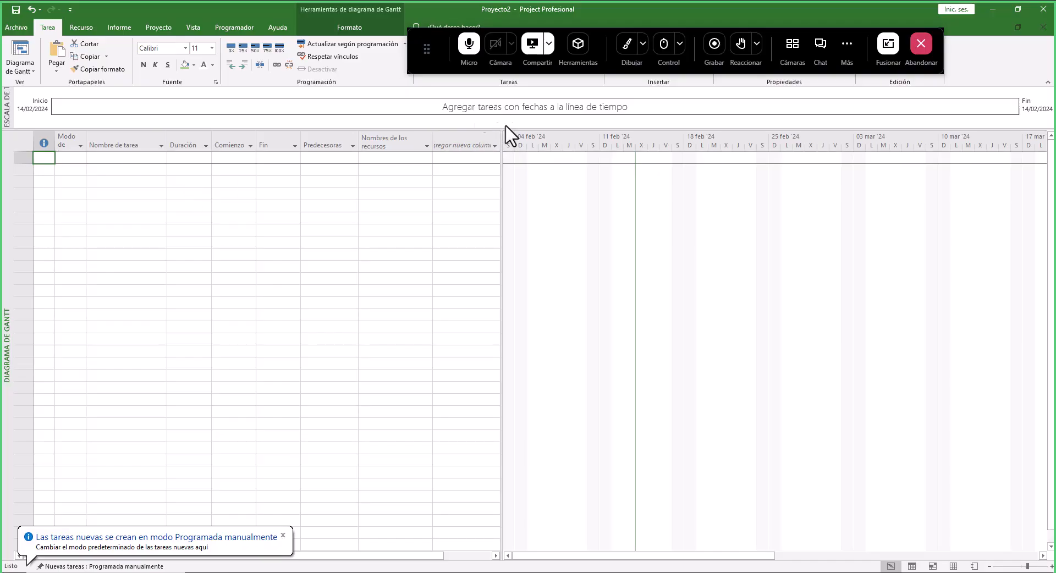
- Save the new project as TAREA_002 in the CLASE_01 folder
left_click(22, 29)
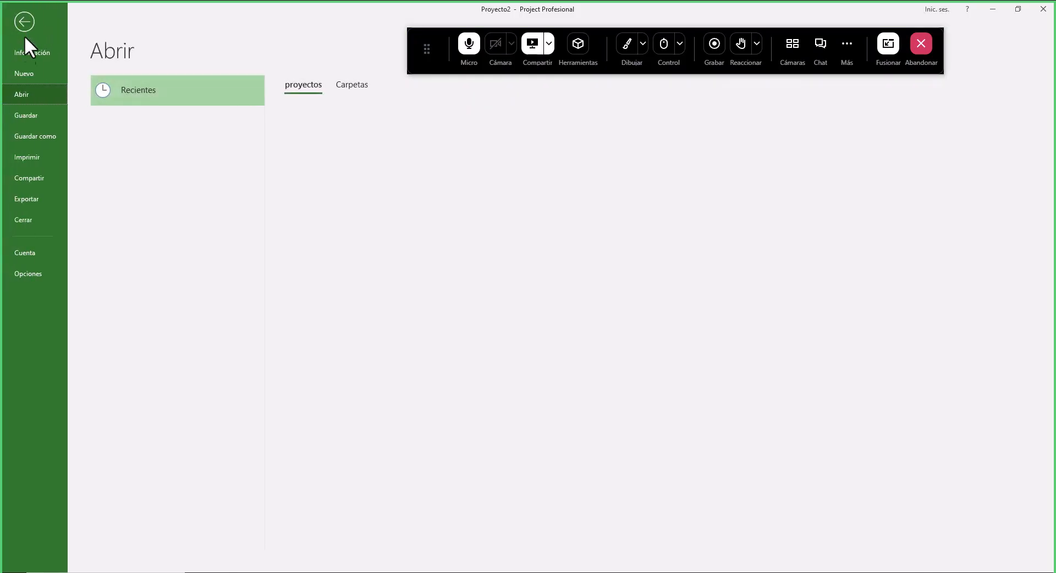
left_click(38, 138)
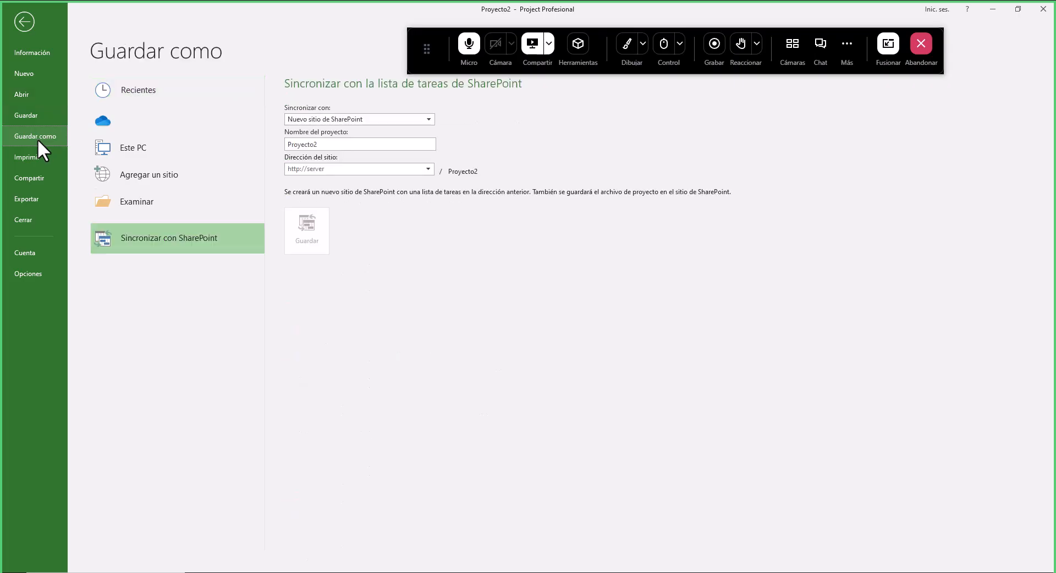
left_click(346, 136)
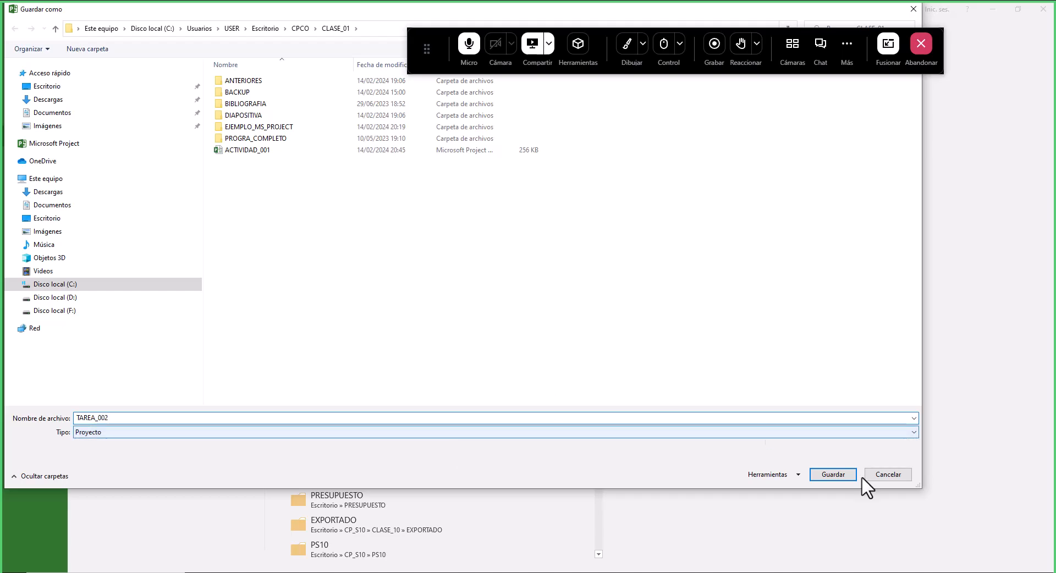
left_click(834, 475)
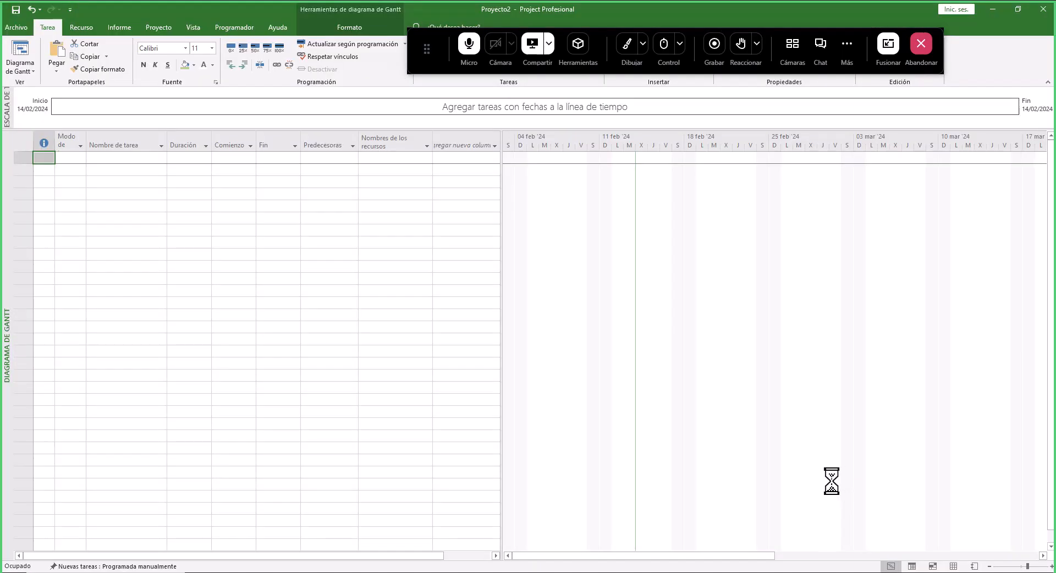
- Widen the Nombre de tarea column of the new project
left_click_drag(167, 145, 287, 144)
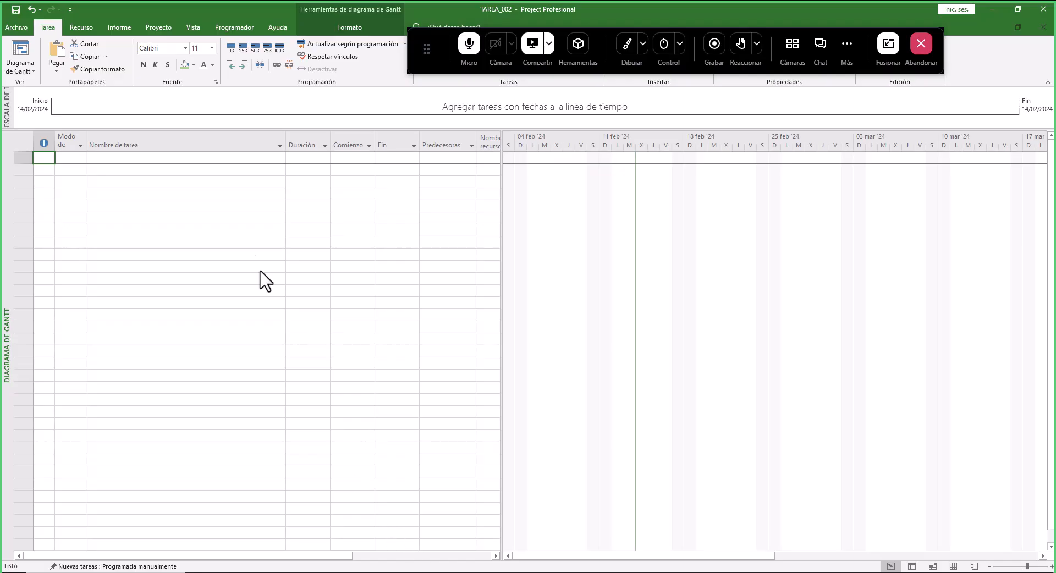
left_click(214, 146)
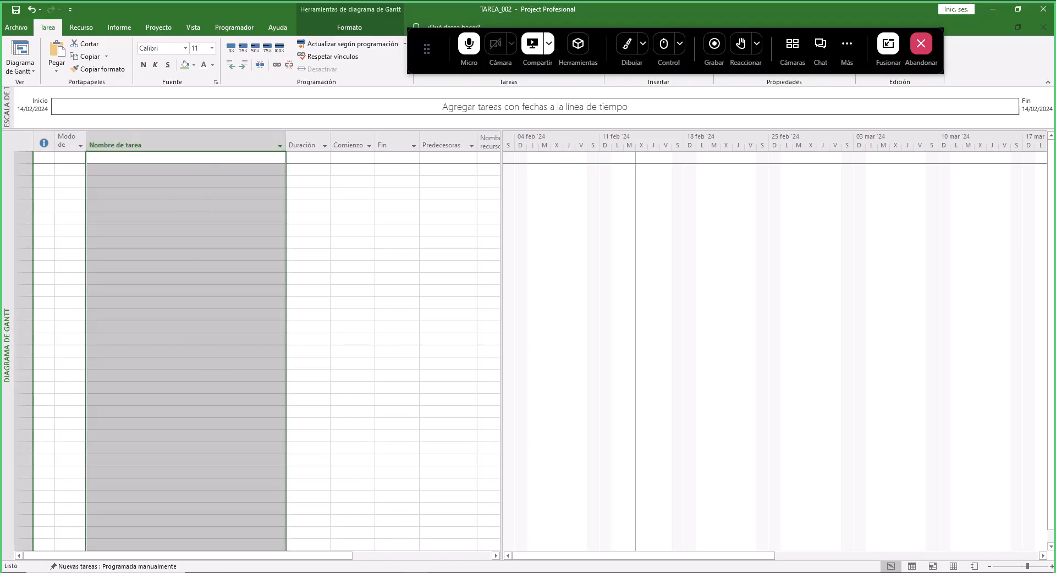
- Switch to the PRESUPUESTO_EXPEDIENTE_TECNICO workbook and examine the item descriptions and the Unidad, Metrado and Precio columns of the budget
left_click(442, 572)
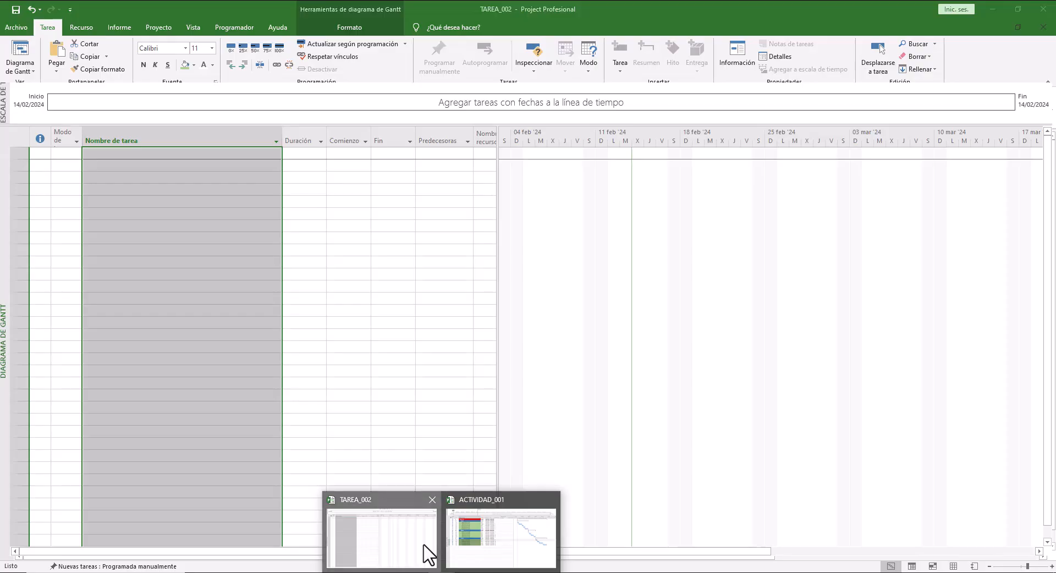
left_click(418, 555)
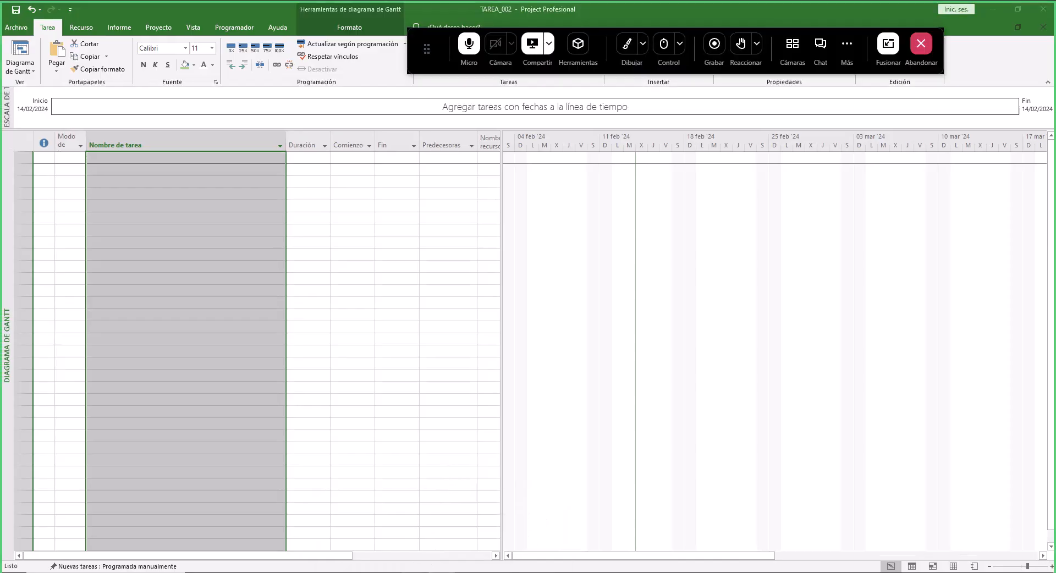
left_click(467, 572)
scroll(554, 317, "down", 1)
scroll(553, 318, "down", 2)
scroll(139, 263, "up", 7)
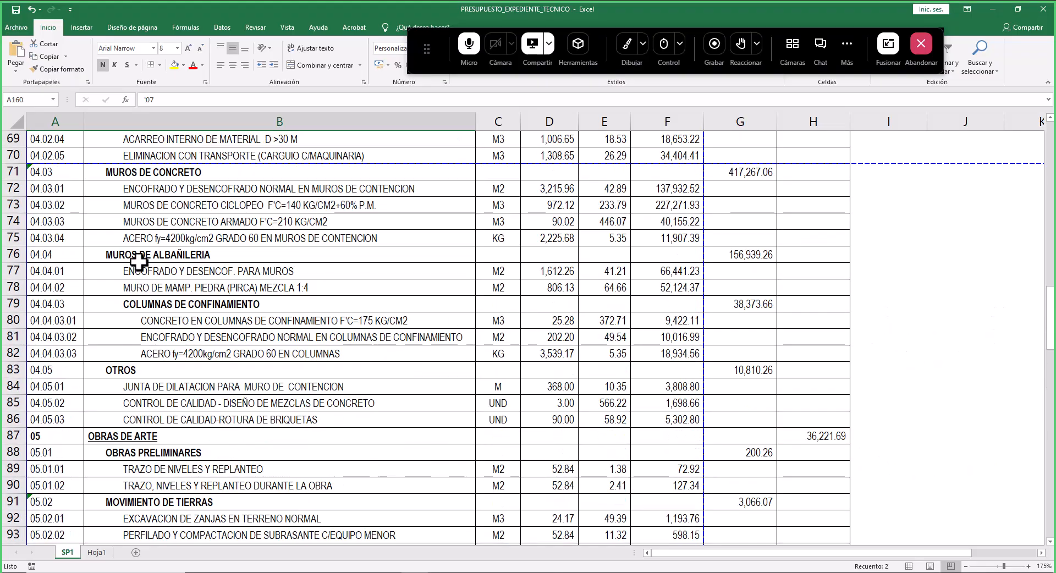
scroll(139, 262, "up", 20)
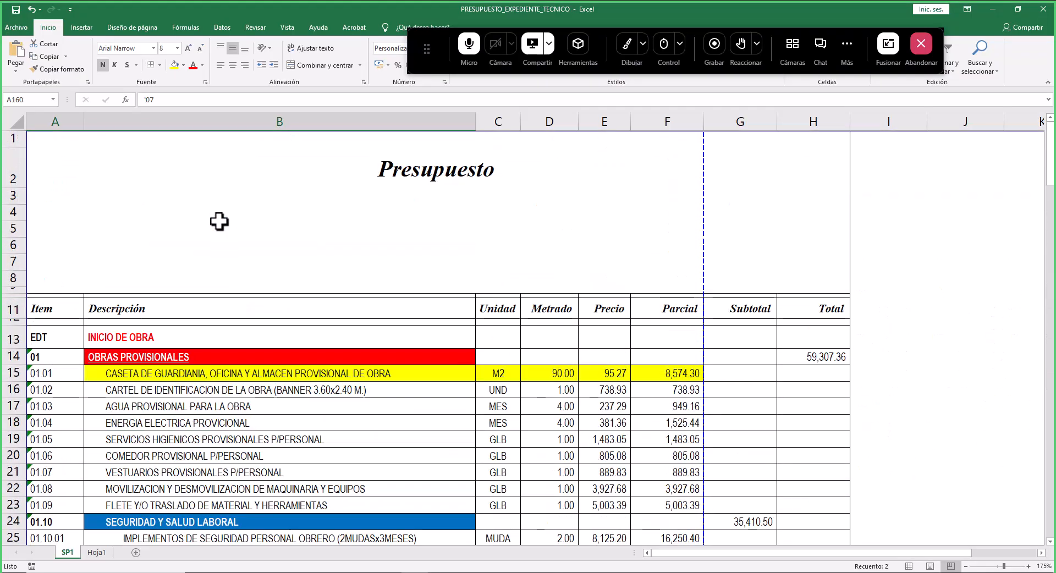
left_click(105, 338)
scroll(137, 334, "down", 1)
scroll(137, 335, "down", 2)
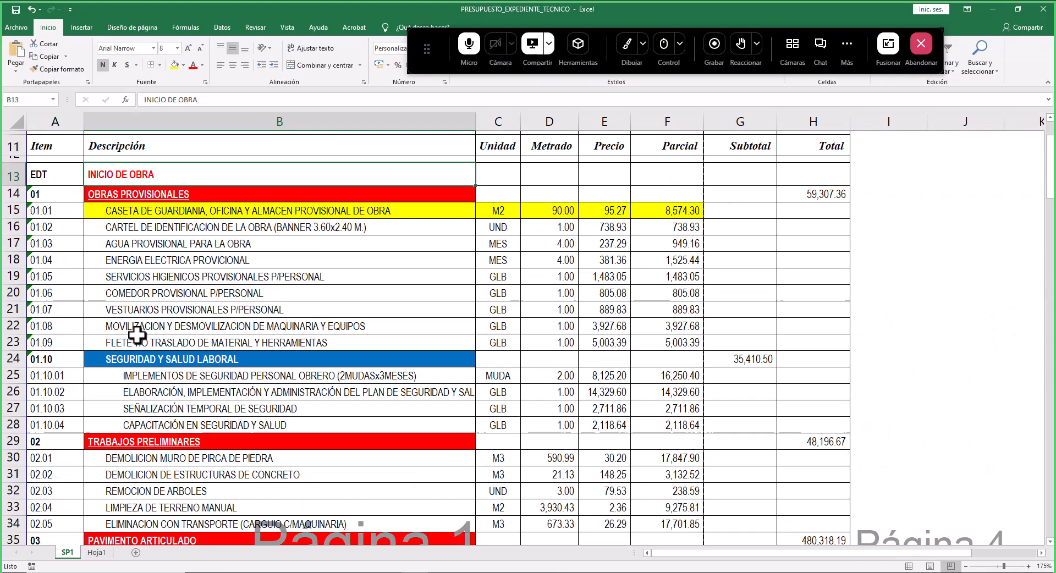
left_click(173, 191)
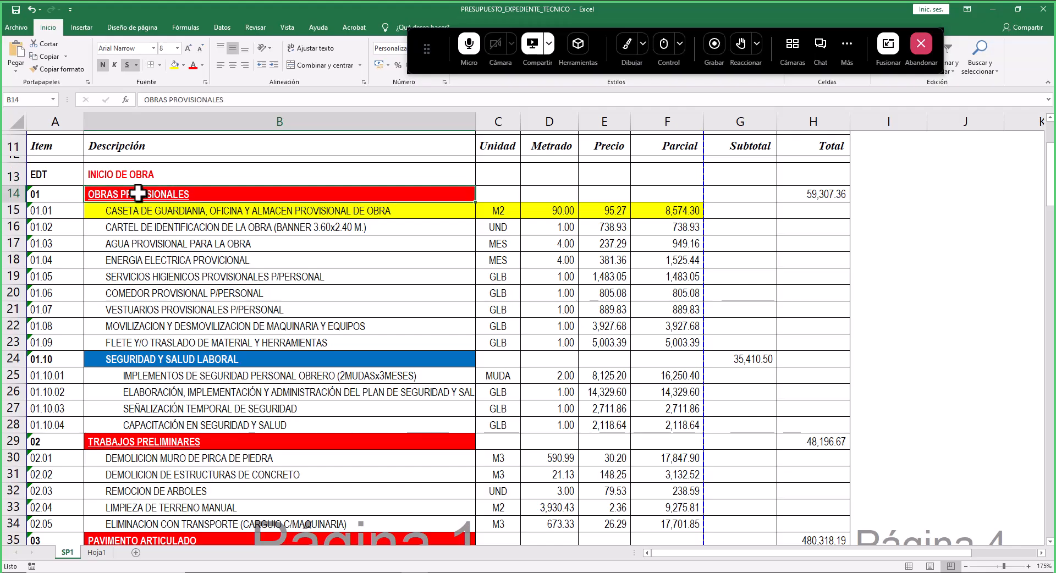
left_click_drag(140, 192, 159, 341)
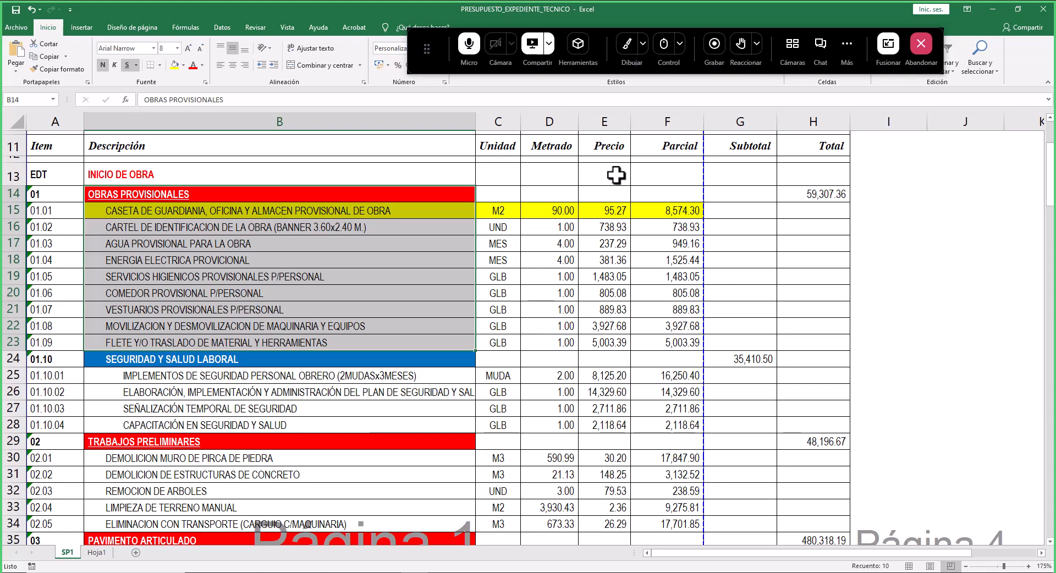
left_click(613, 212)
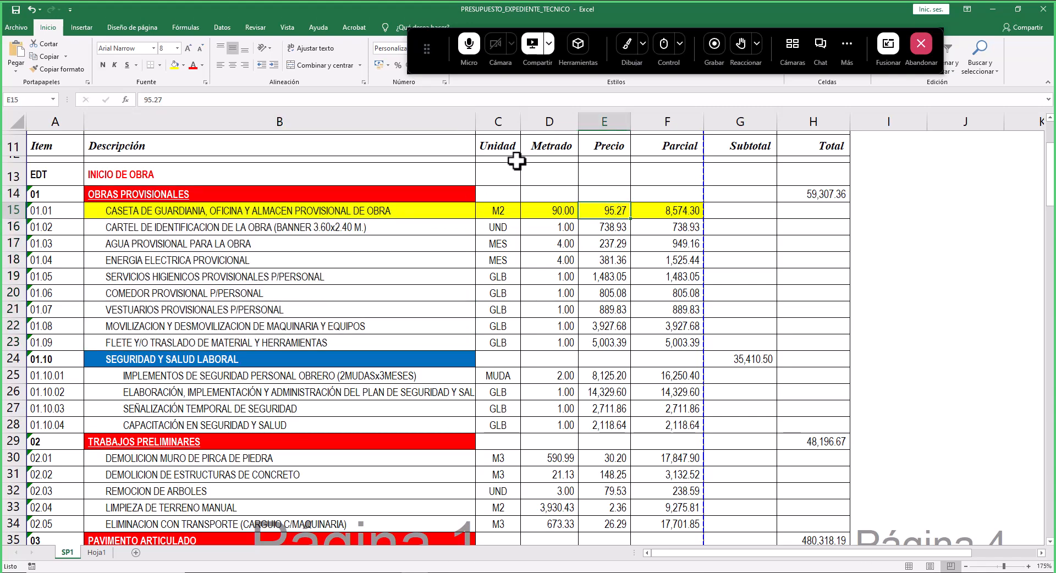
left_click_drag(501, 147, 591, 148)
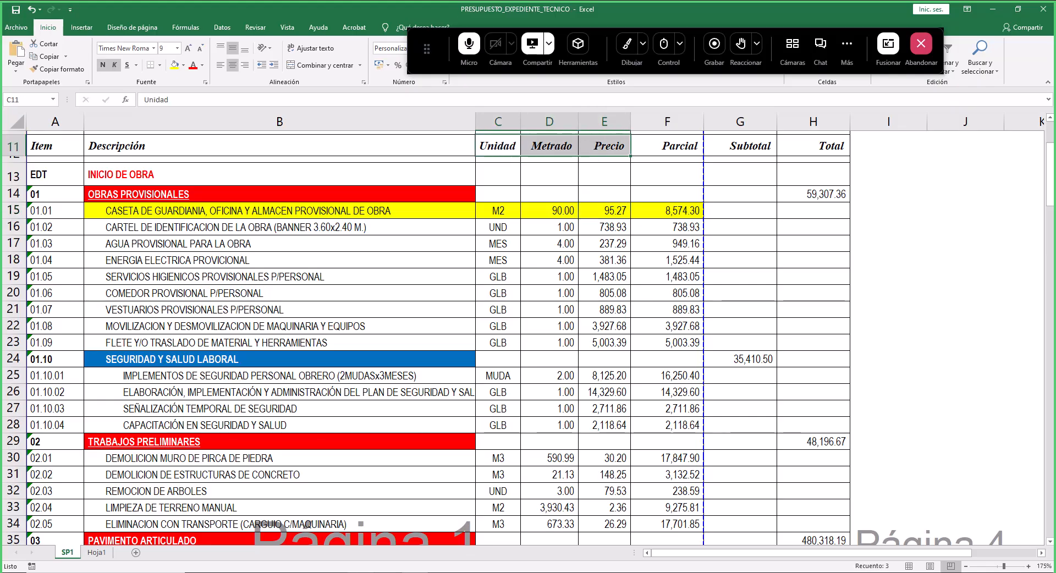
left_click(442, 572)
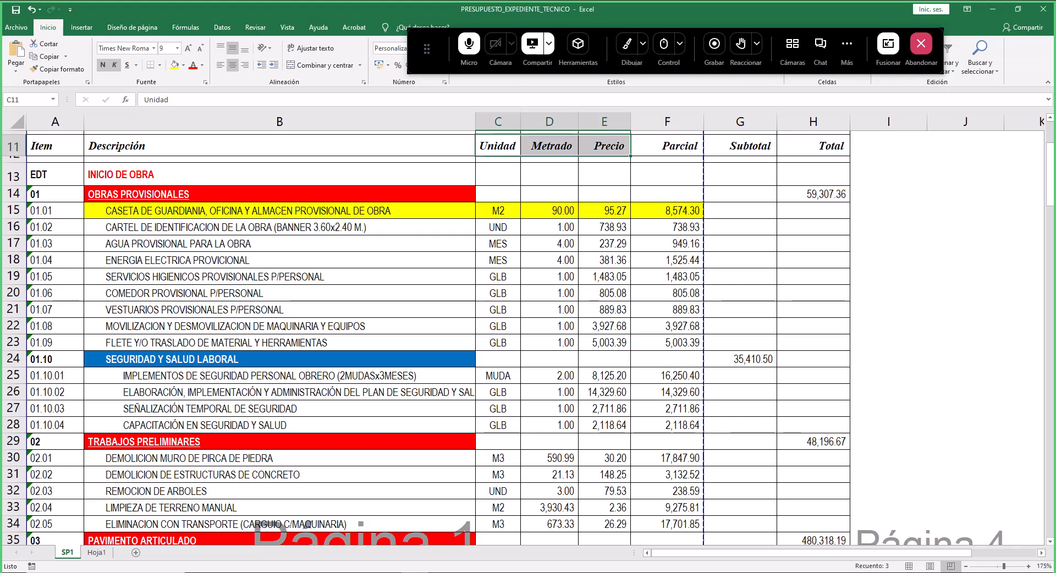
- Return to Project and insert a Texto1 column before Duración, narrowing its width
key("alt+Tab")
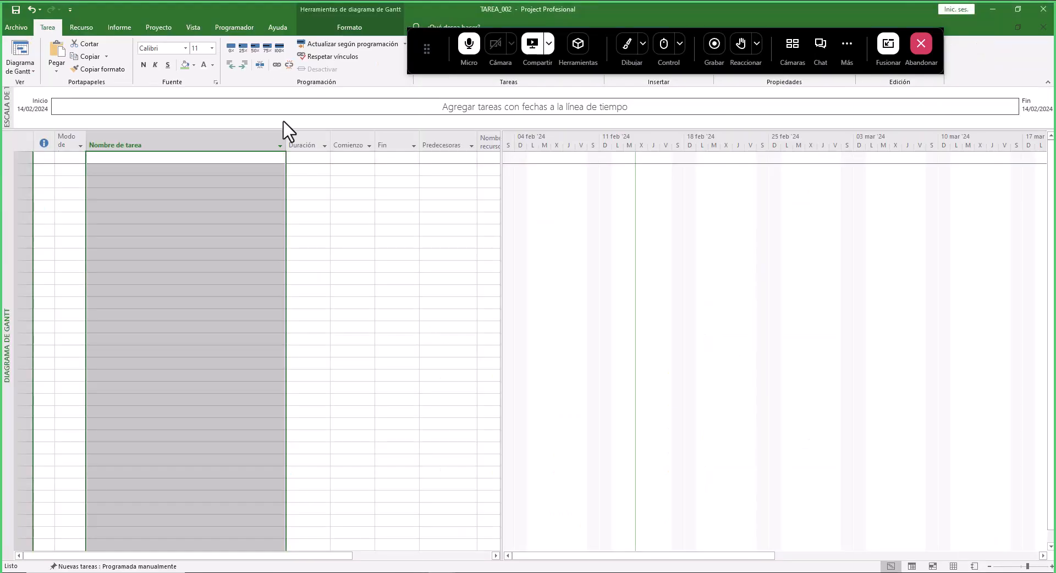
left_click(304, 145)
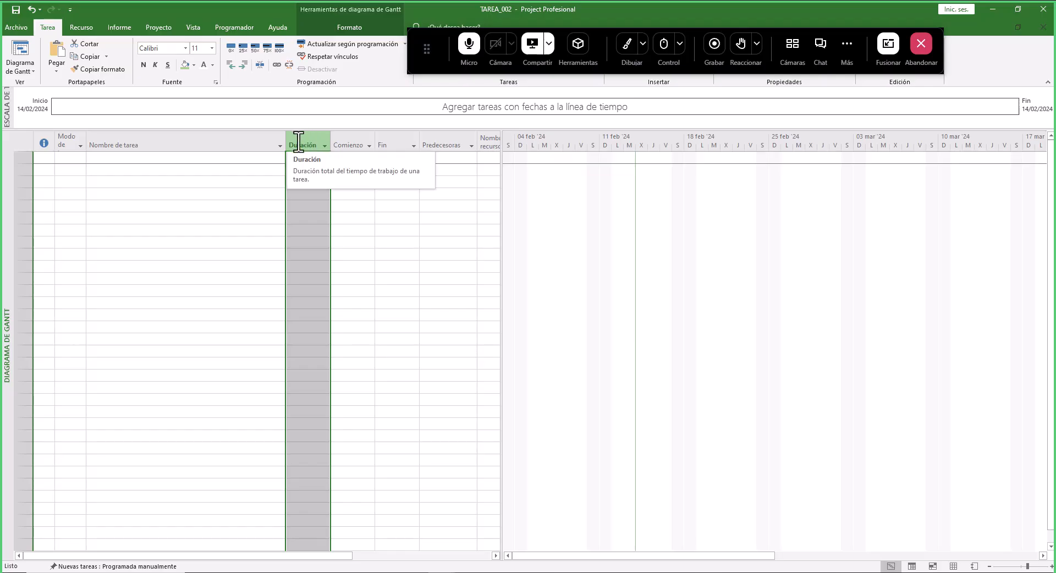
right_click(298, 144)
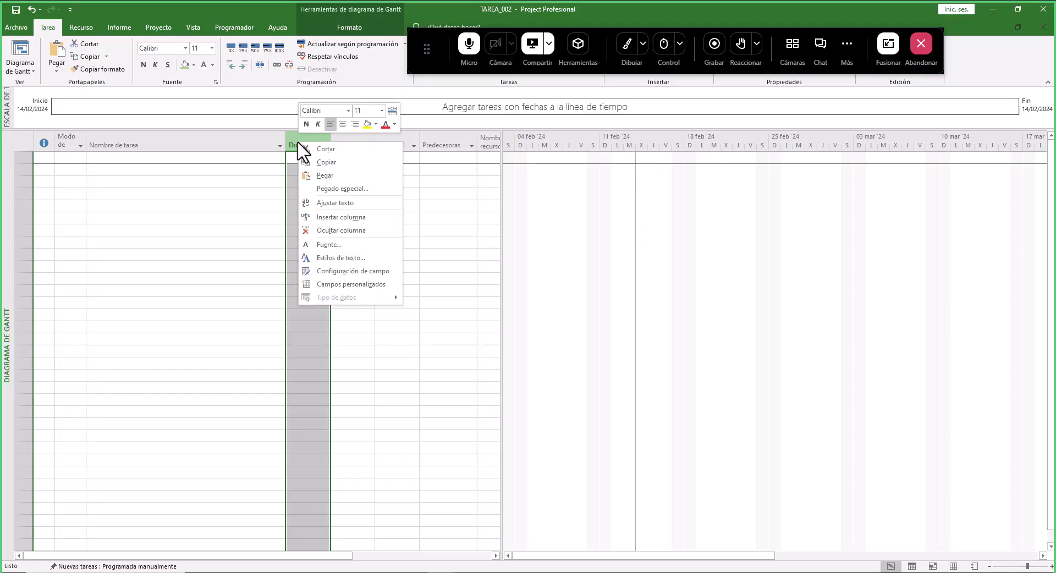
left_click(333, 218)
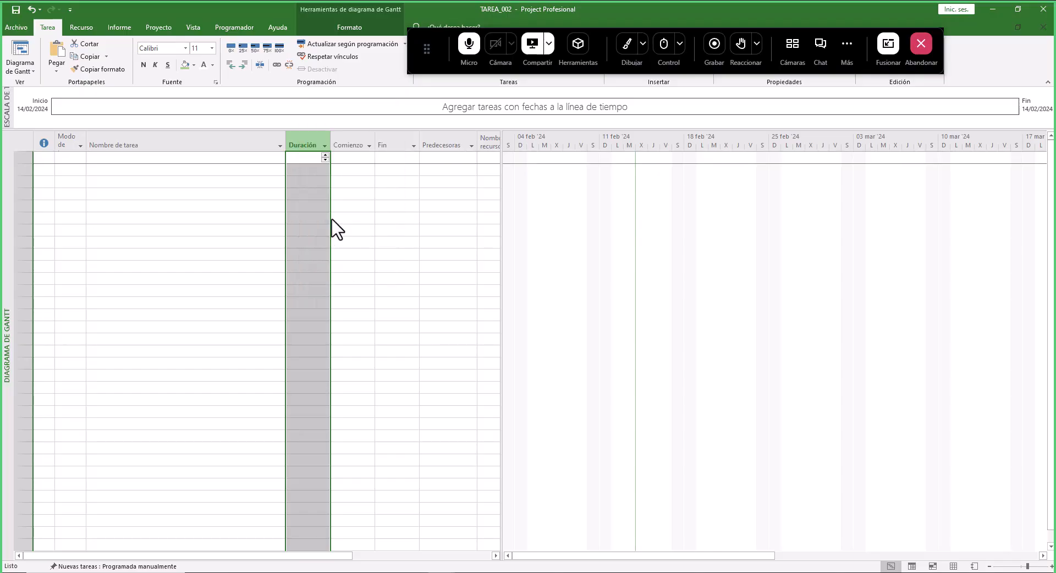
type("Texto1")
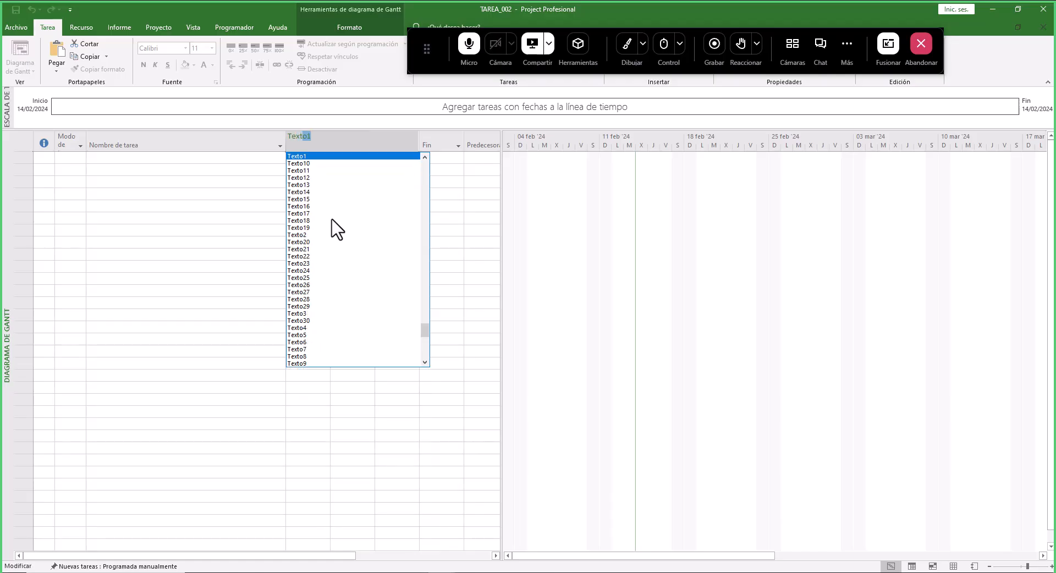
left_click(306, 156)
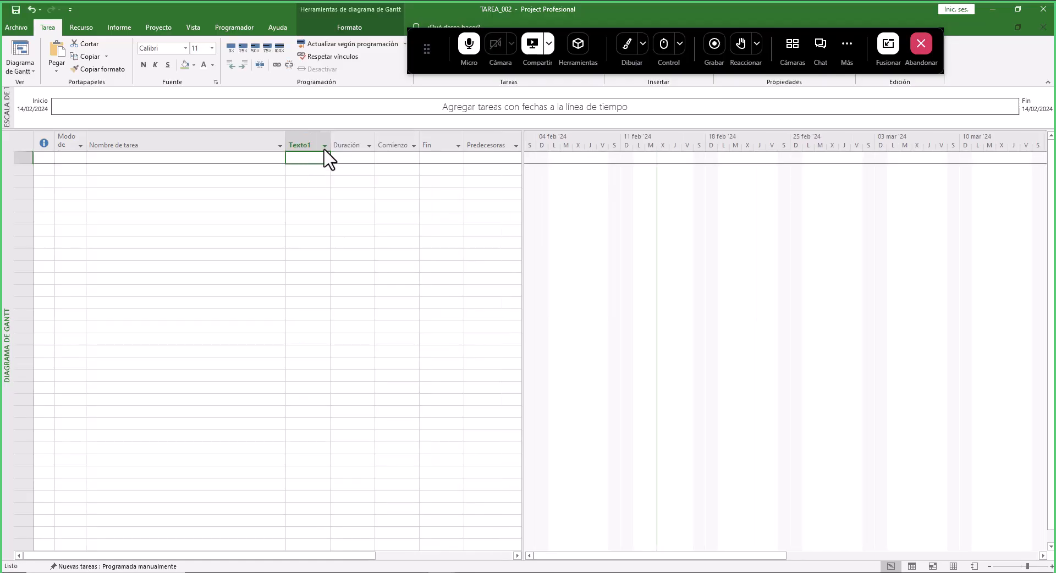
left_click_drag(330, 140, 324, 147)
left_click(307, 145)
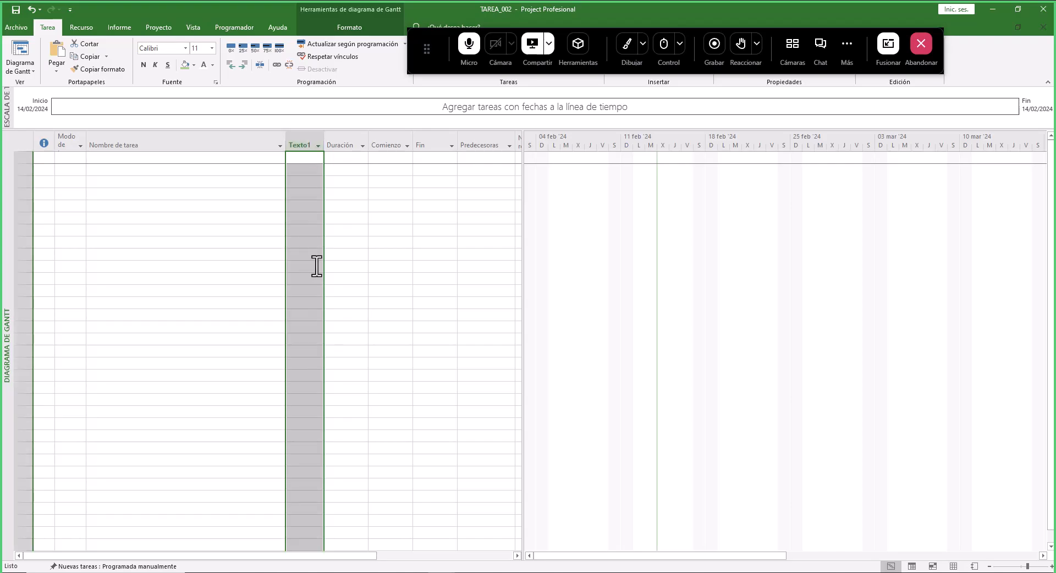
- Compare the budget's Unidad, Metrado and Precio columns, then insert a Texto2 column before Duración in Project and narrow it
key("alt+Tab")
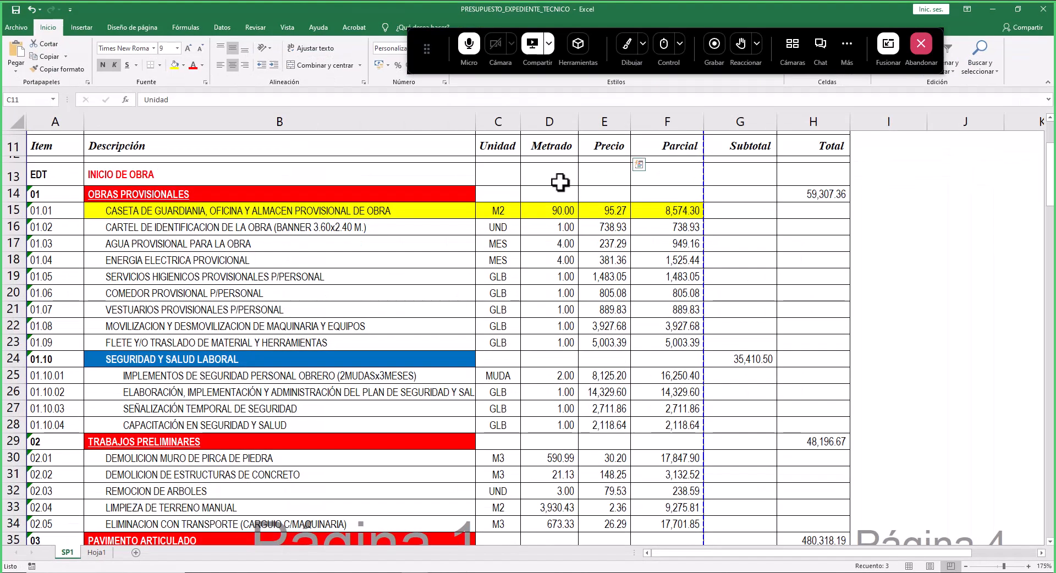
left_click(498, 125)
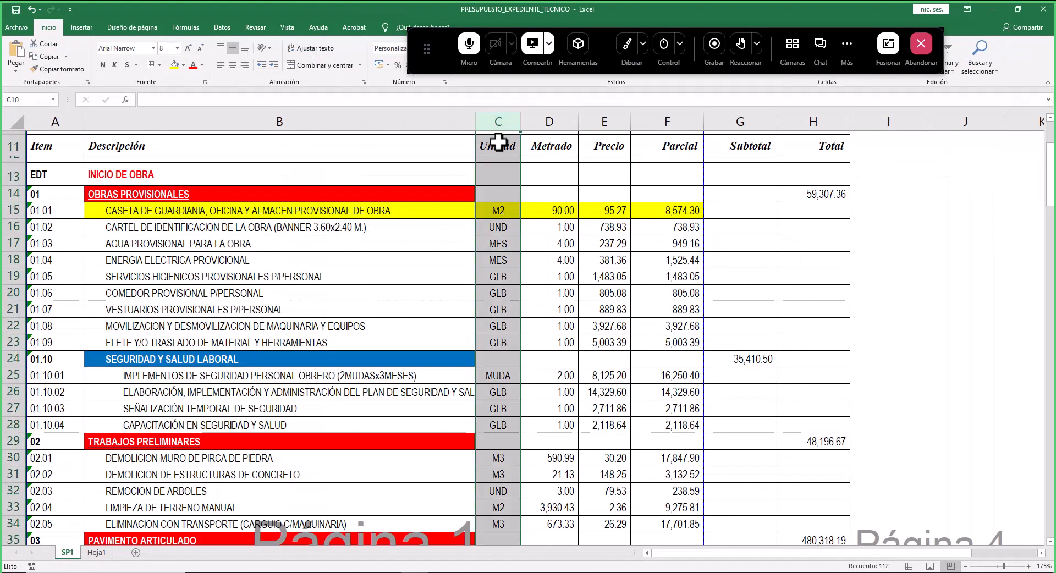
left_click(553, 121)
left_click(606, 121)
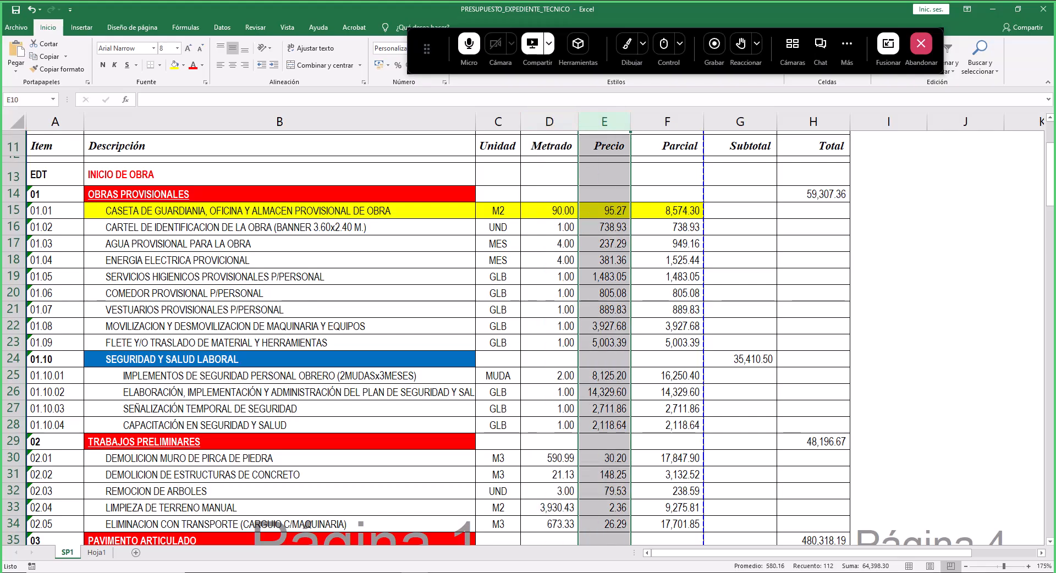
key("alt+Tab")
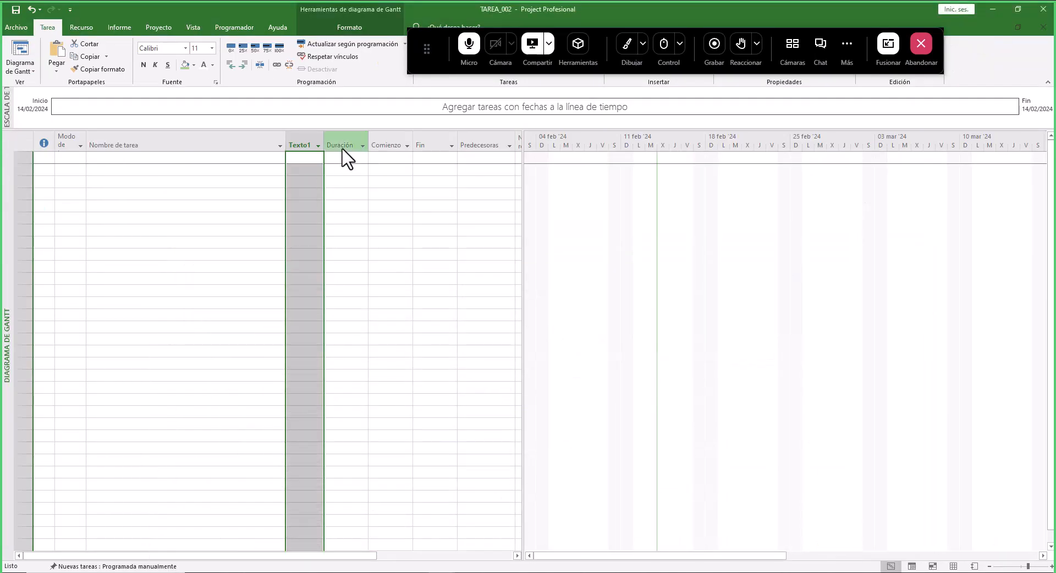
left_click(341, 142)
right_click(342, 142)
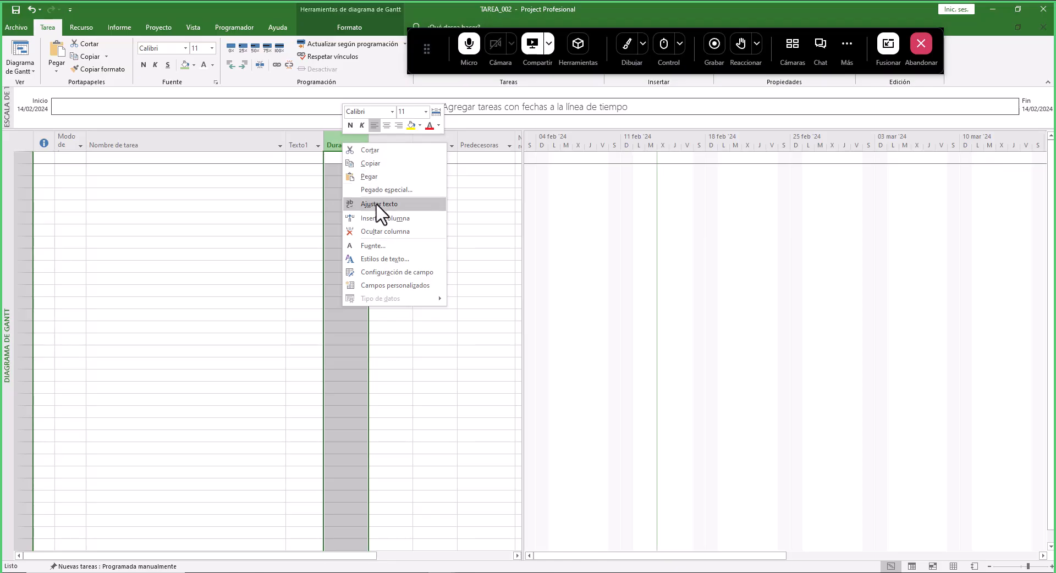
left_click(378, 219)
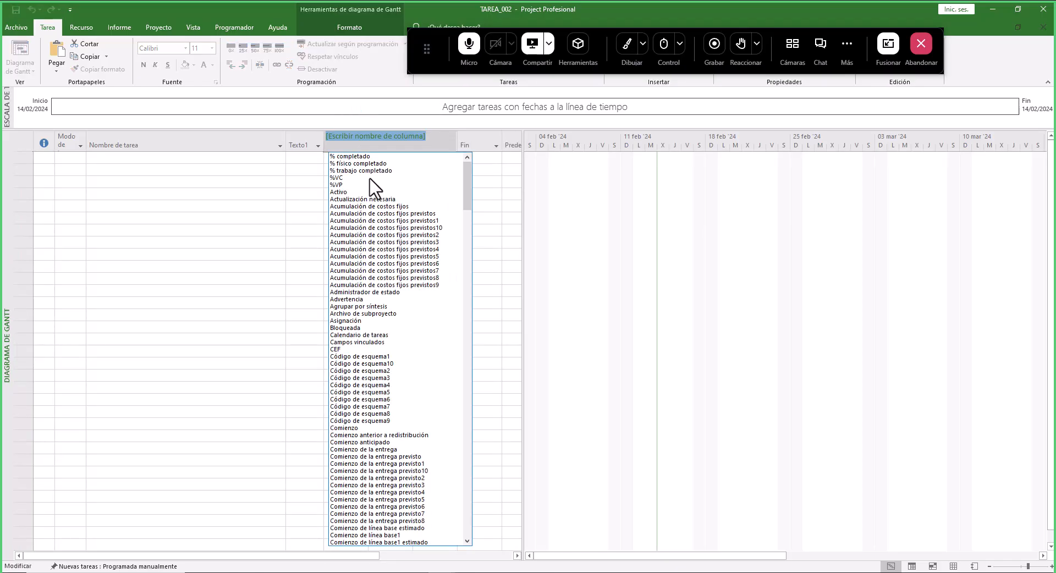
type("Te")
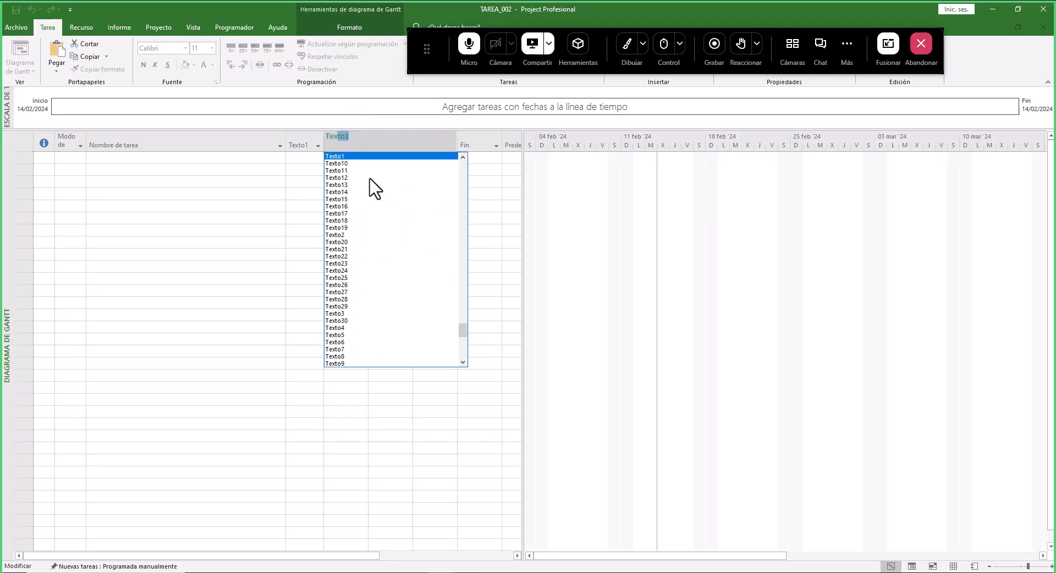
type("x")
left_click(339, 235)
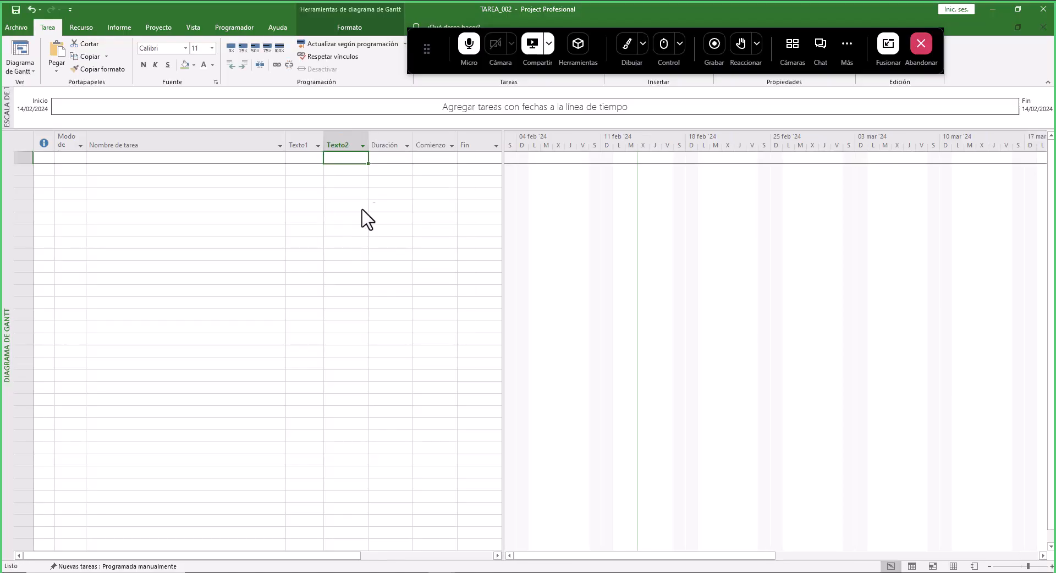
left_click_drag(368, 134, 355, 136)
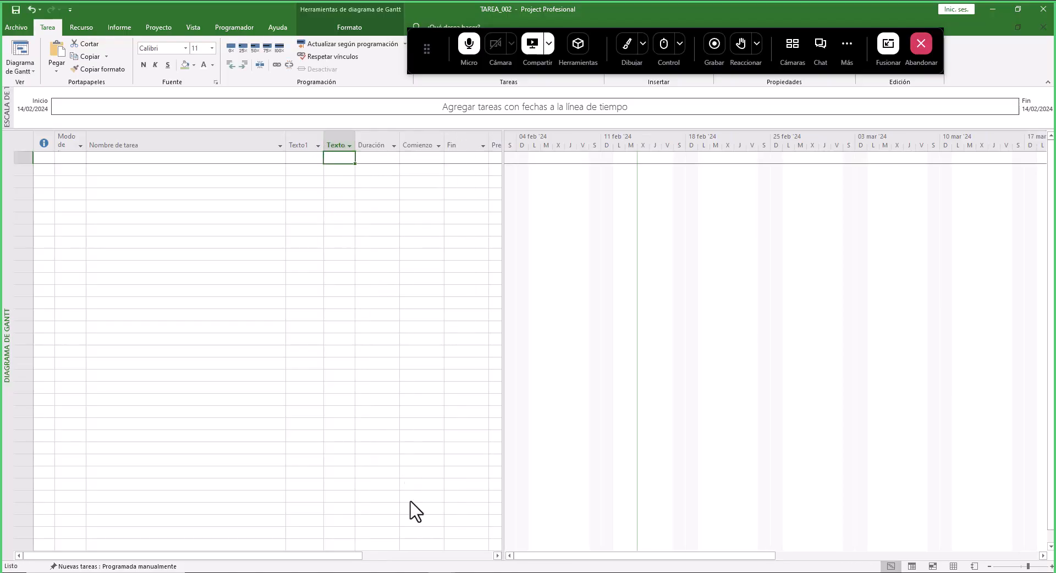
- Examine the Precio and Parcial values of the first budget items in the workbook
left_click(441, 572)
left_click(468, 572)
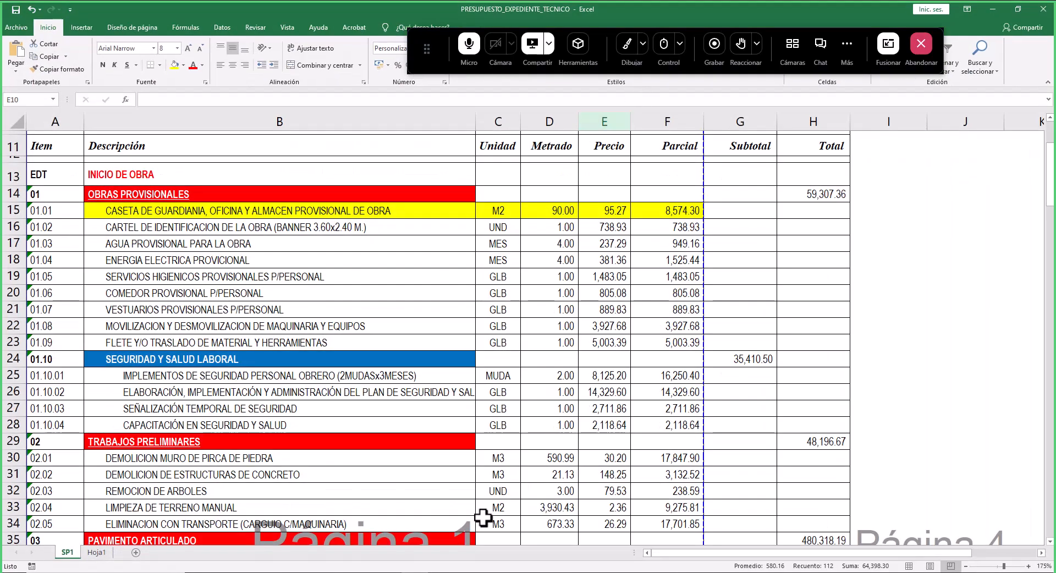
left_click(442, 572)
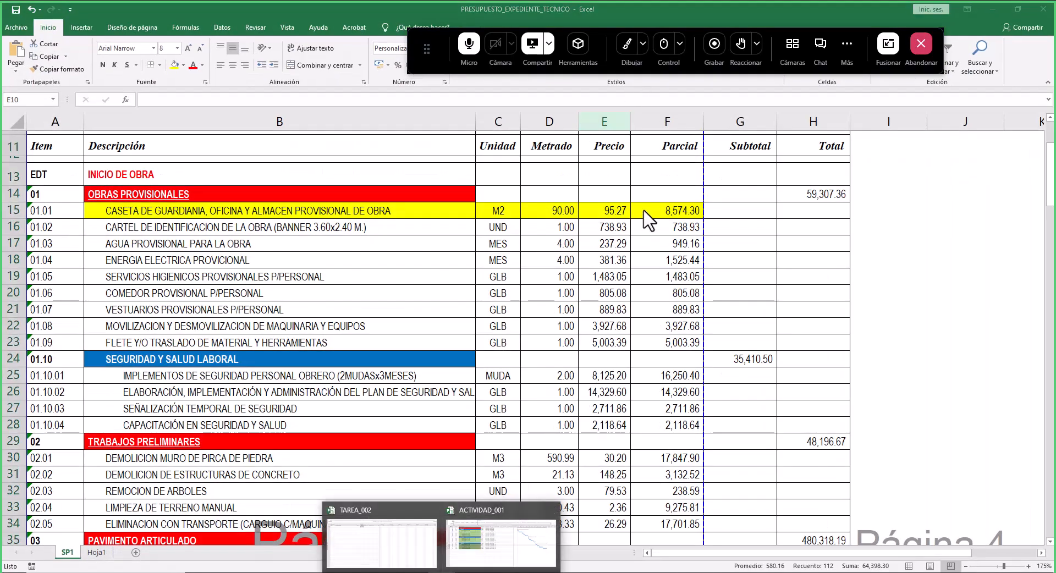
left_click(653, 224)
left_click(679, 245)
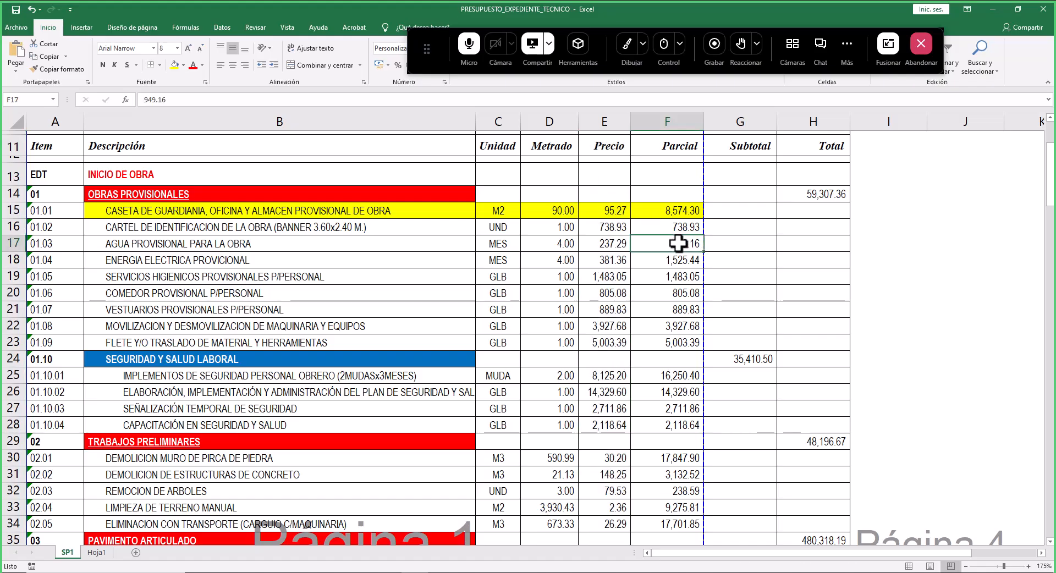
left_click(608, 230)
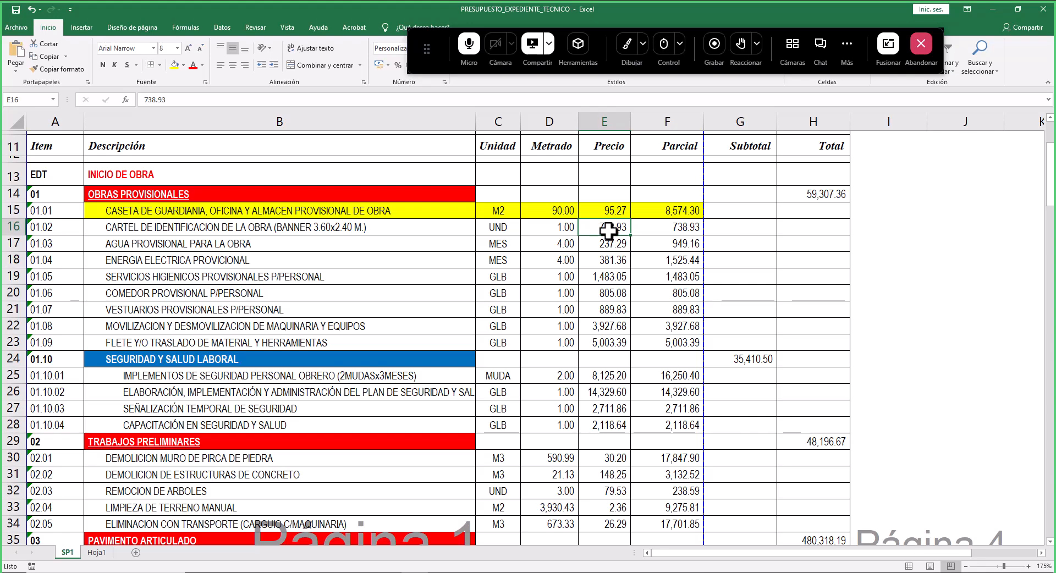
left_click(671, 228)
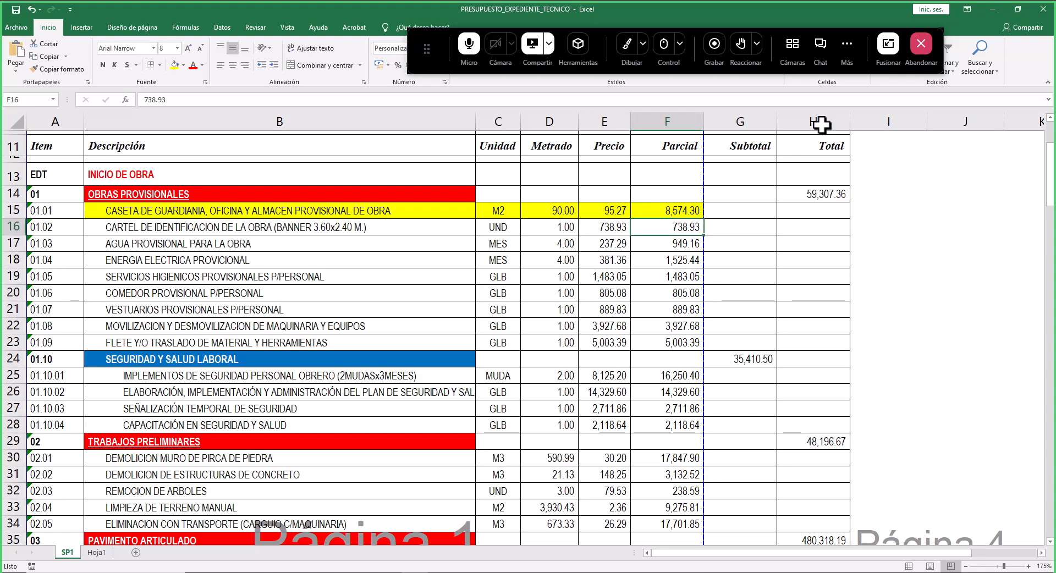
left_click(605, 121)
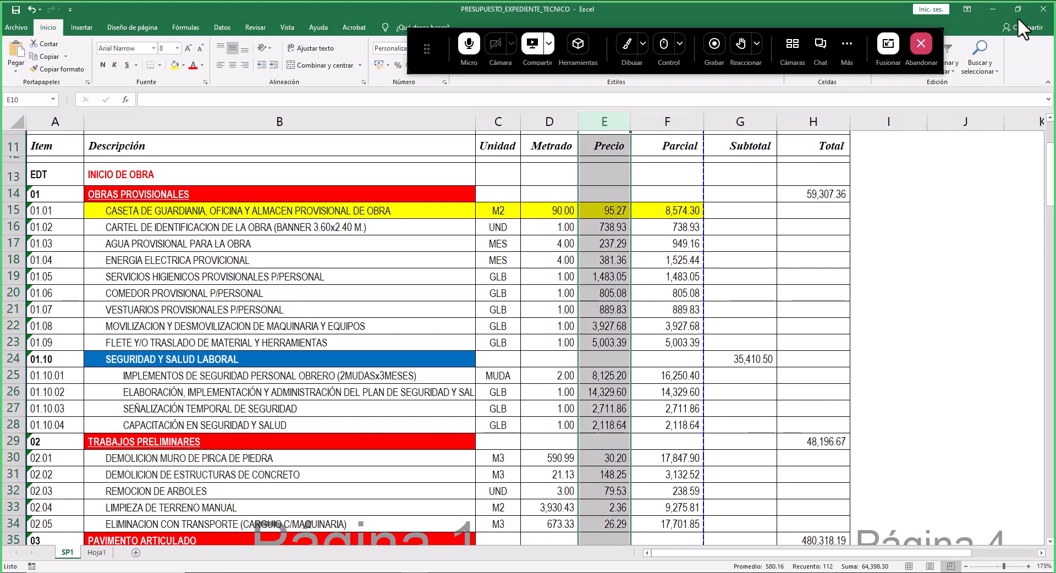
left_click(994, 9)
- Insert a Texto3 column before Duración in the project
left_click(375, 141)
right_click(375, 141)
left_click(411, 219)
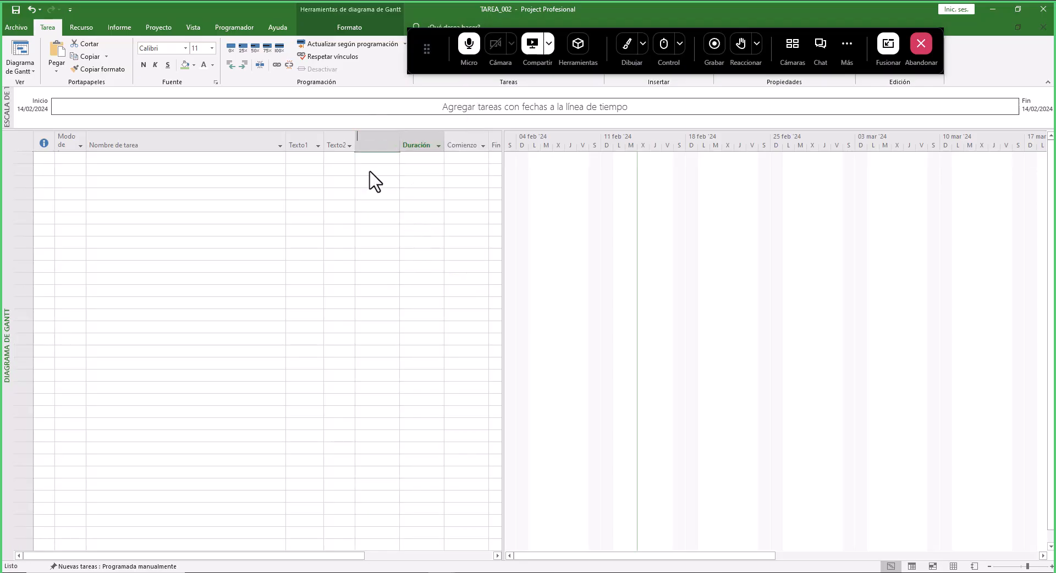
type("Tex")
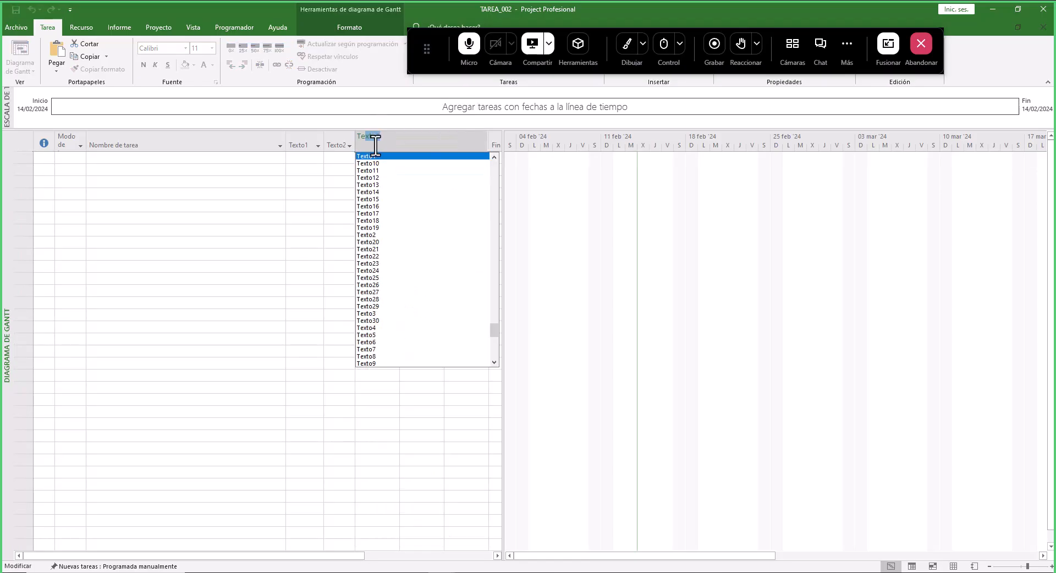
type("to")
left_click(370, 313)
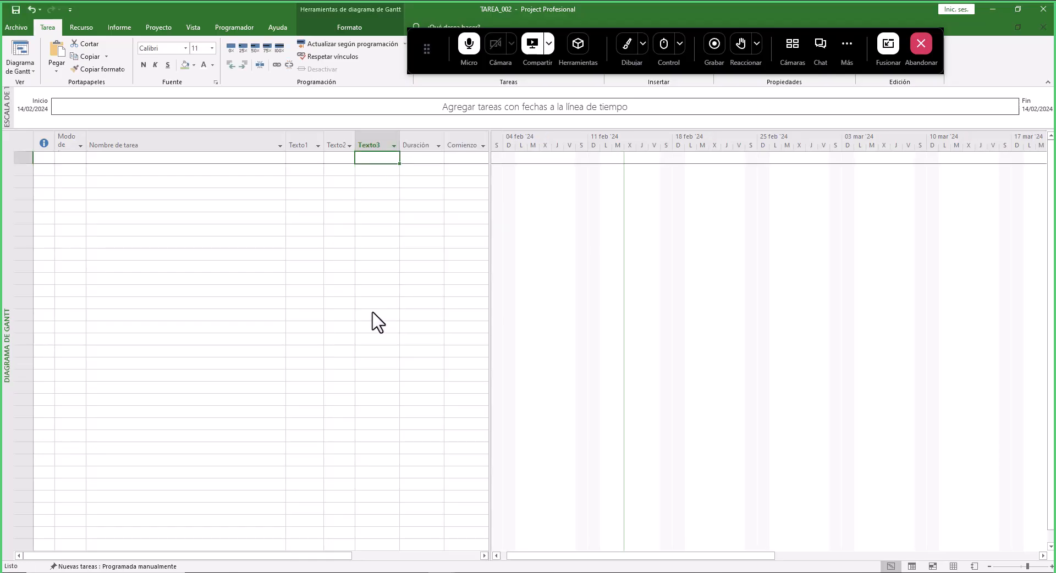
- Copy the budget's description, unit, quantity and price cells from OBRAS PROVISIONALES down to LIMPIEZA FINAL DE OBRA
mouse_move(115, 159)
left_mouse_down()
mouse_move(385, 158)
mouse_move(358, 303)
left_mouse_up()
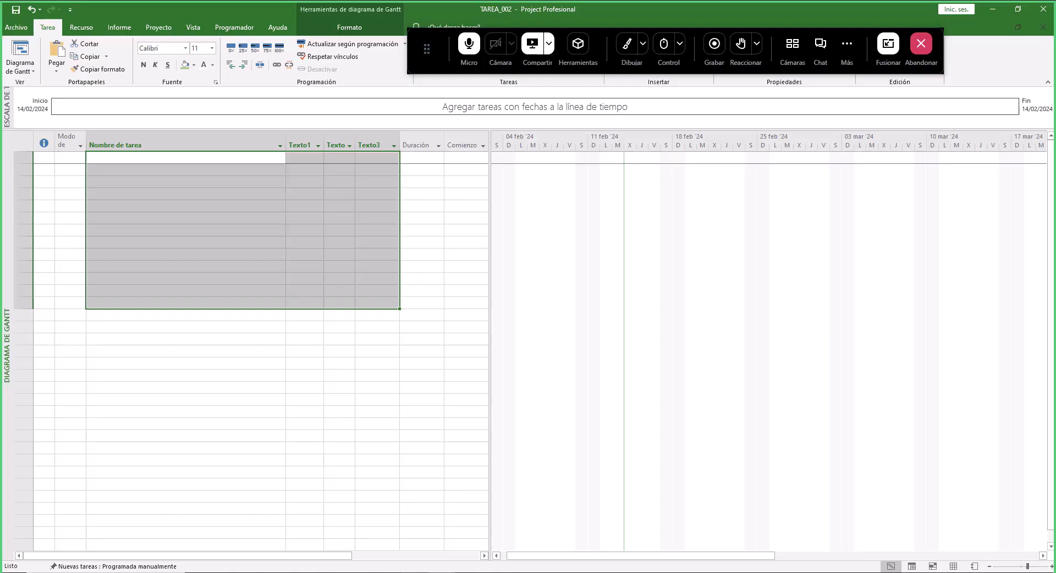
key("alt+Tab")
left_click(152, 194)
left_click_drag(227, 194, 599, 279)
scroll(601, 282, "down", 7)
scroll(601, 282, "down", 20)
scroll(601, 284, "down", 20)
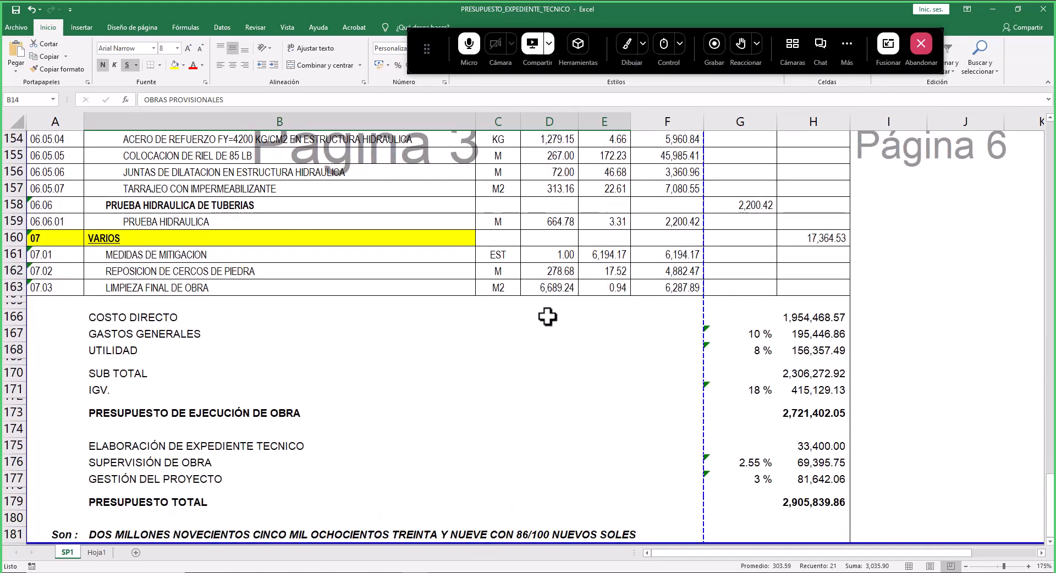
left_click(599, 289, "shift")
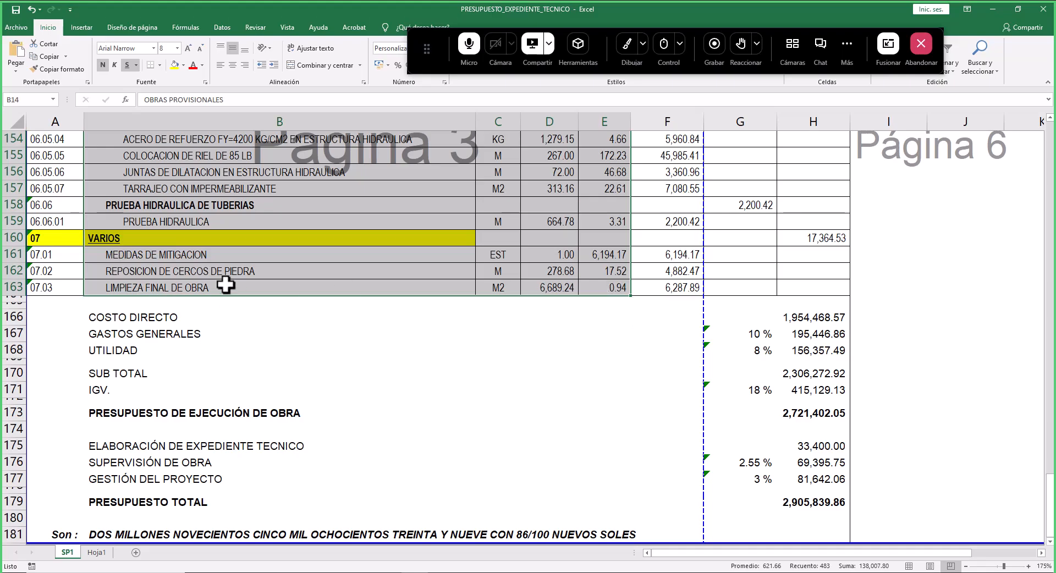
scroll(556, 330, "up", 16)
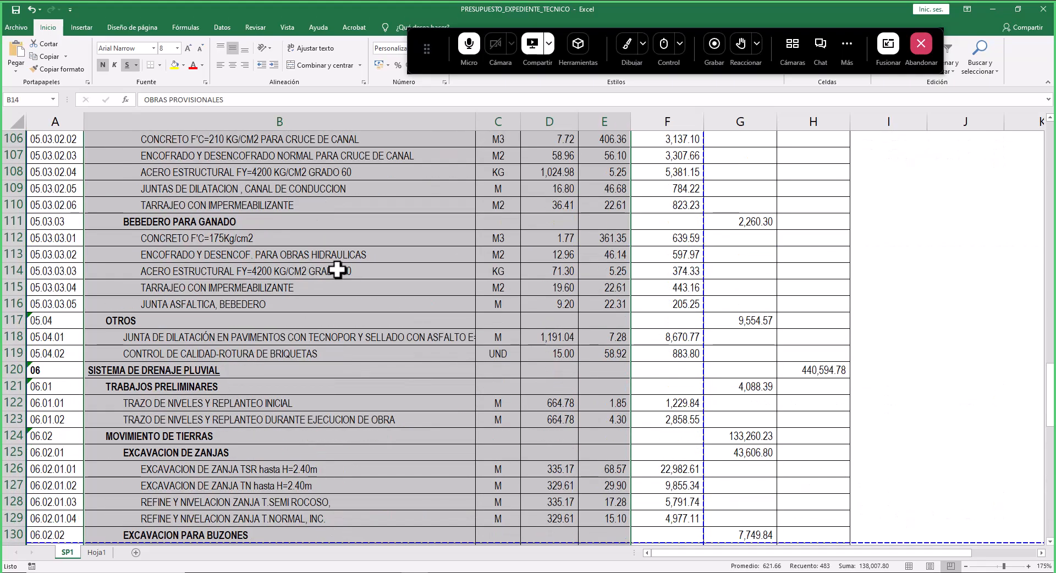
scroll(353, 274, "up", 20)
scroll(695, 260, "up", 12)
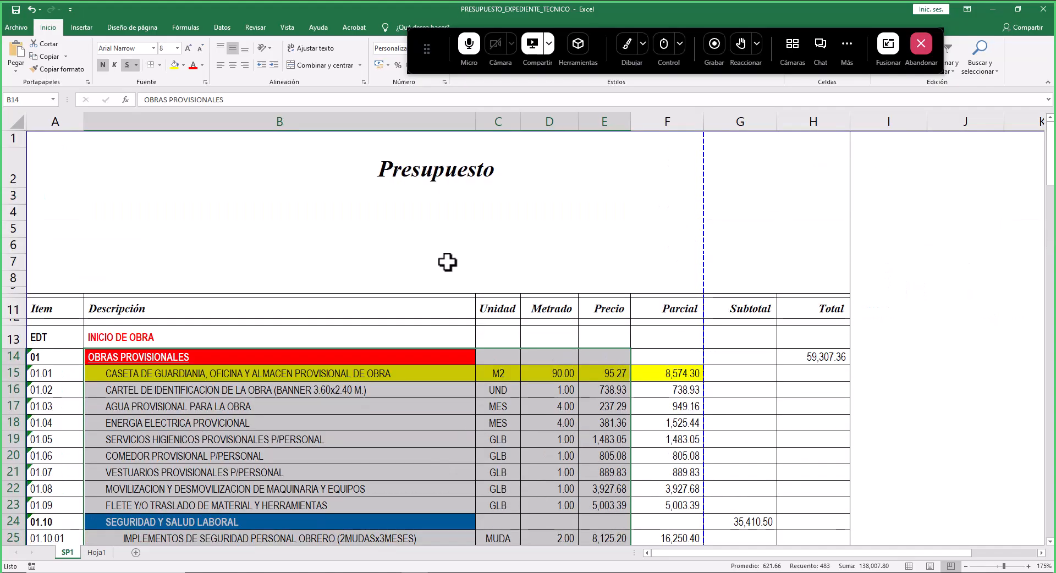
key("ctrl+c")
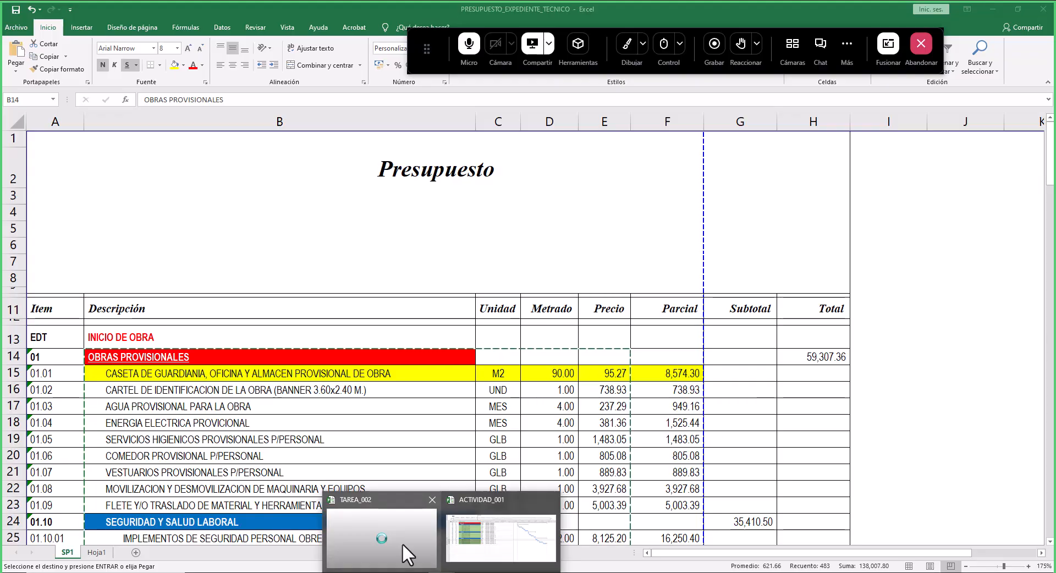
- Return to Project, remove the stray empty task, and paste the copied budget rows into Nombre de tarea through Texto3
left_click(382, 542)
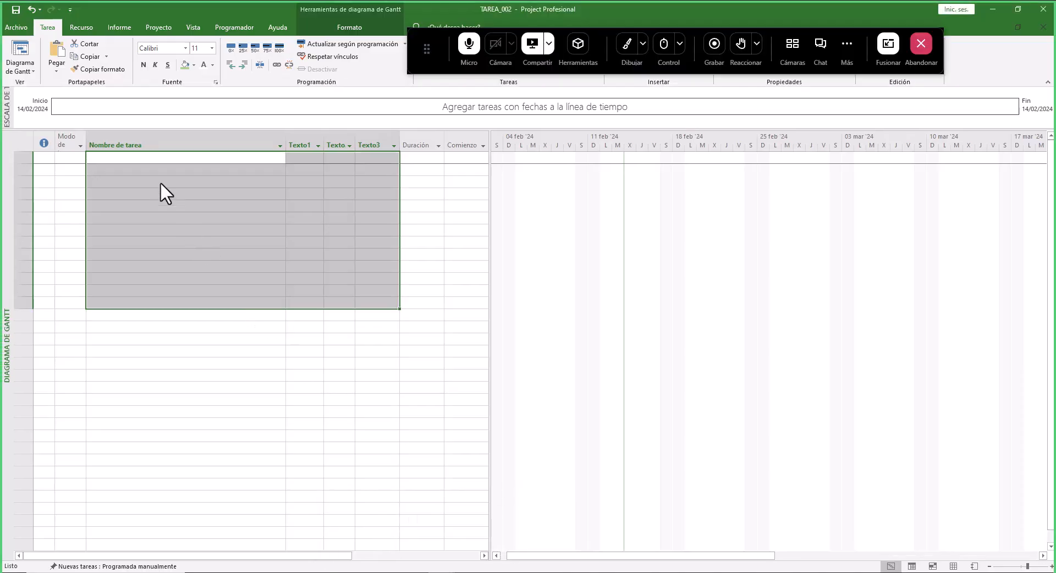
left_click(142, 158)
left_click(141, 159)
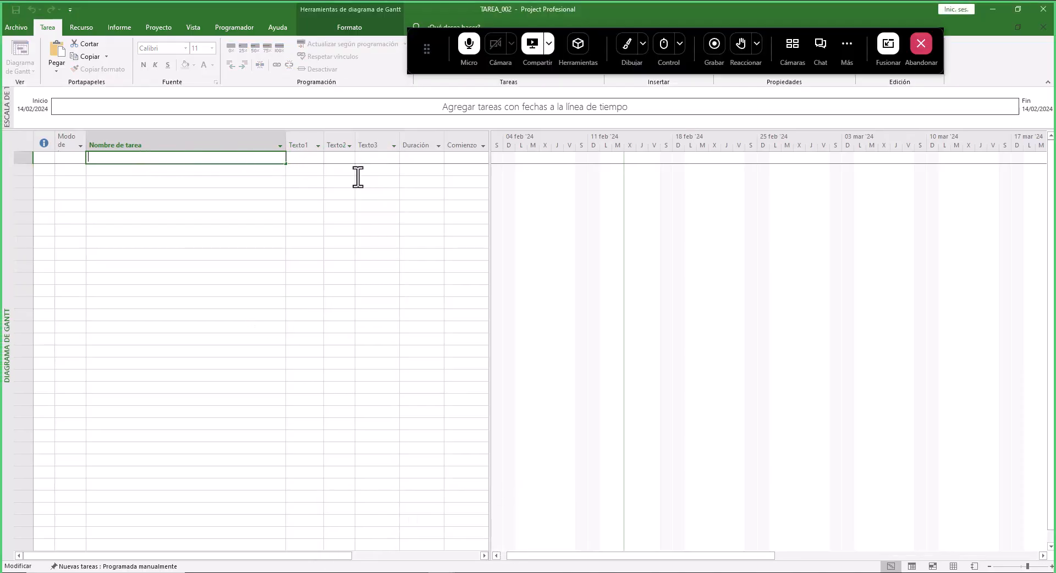
left_click(185, 205)
left_click(177, 160)
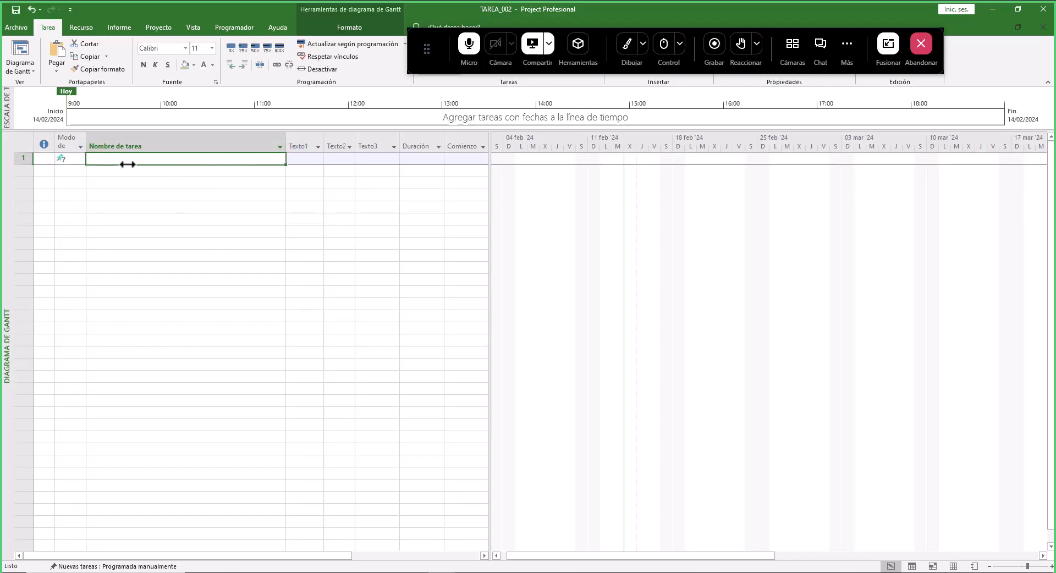
right_click(182, 159)
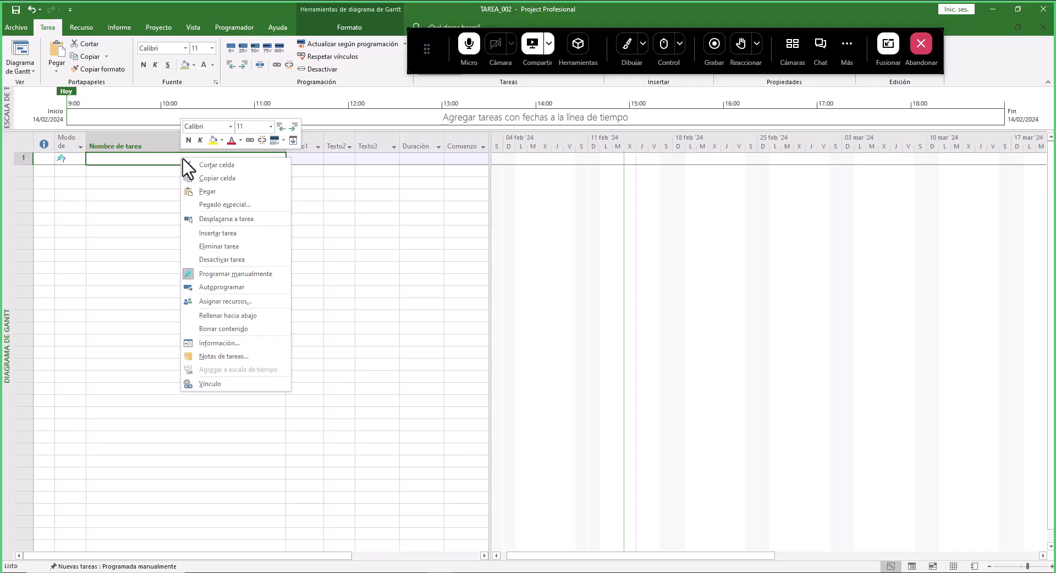
left_click(226, 248)
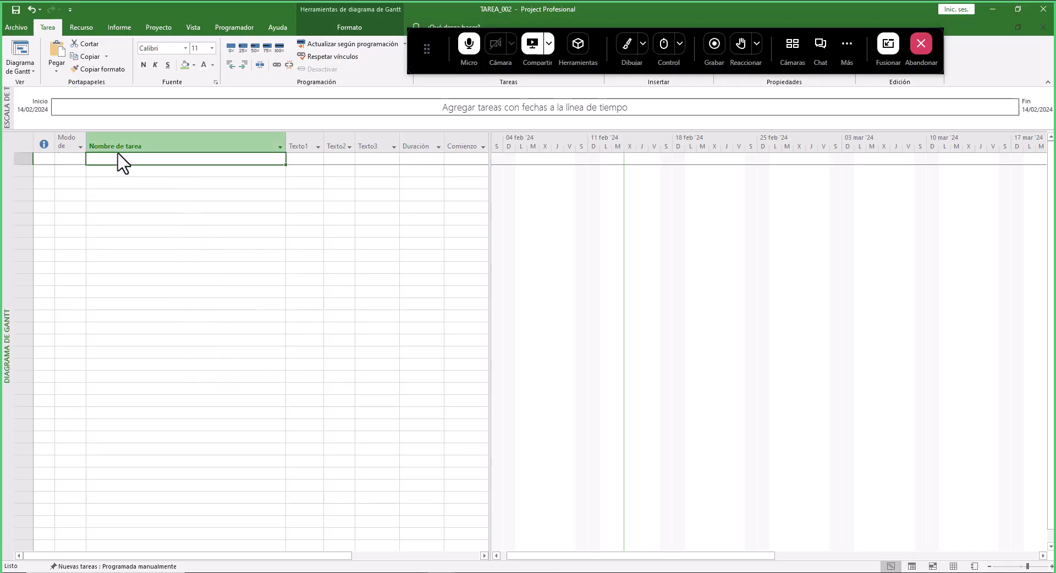
left_click_drag(123, 162, 364, 544)
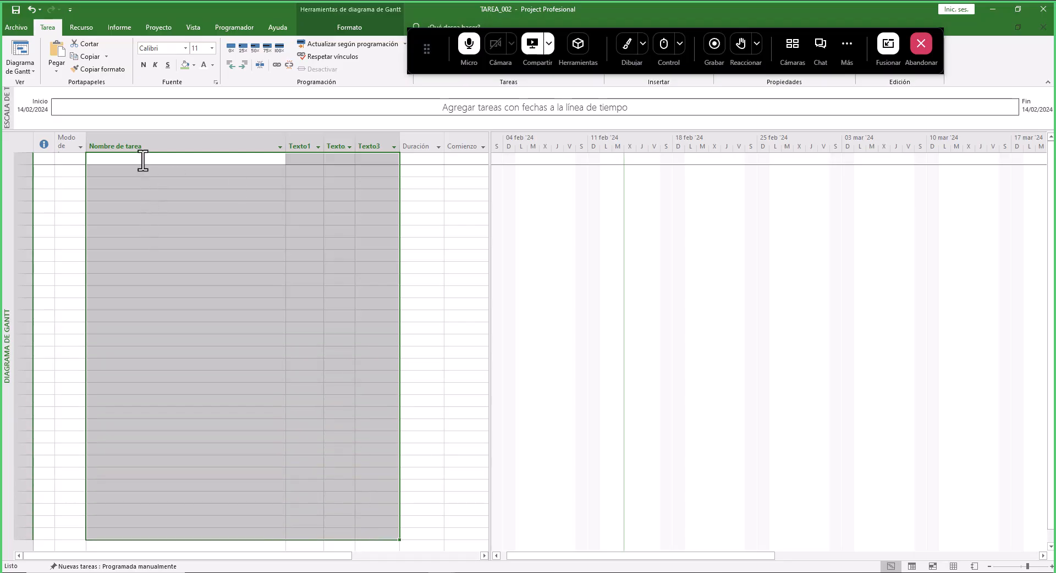
key("ctrl+v")
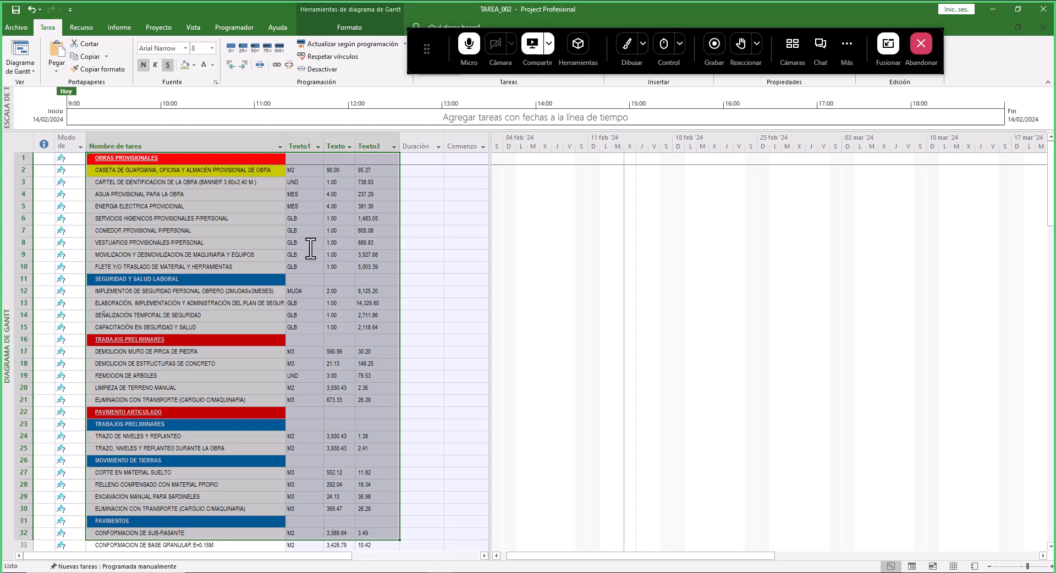
- Scroll through the pasted task list to check each row's unit, quantity and price down to the last item
scroll(307, 330, "down", 4)
scroll(289, 338, "up", 4)
scroll(274, 251, "down", 13)
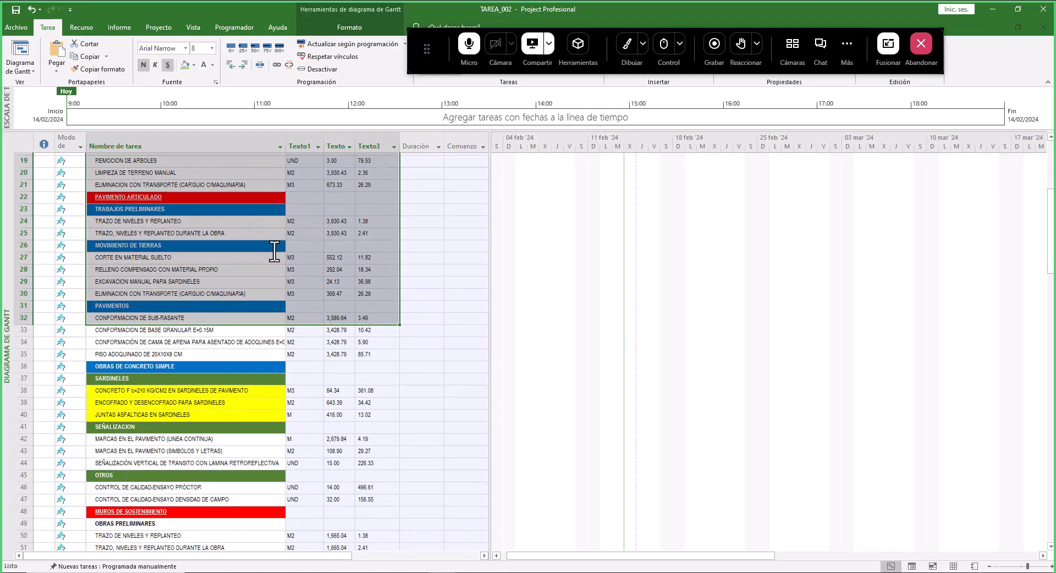
scroll(274, 341, "down", 12)
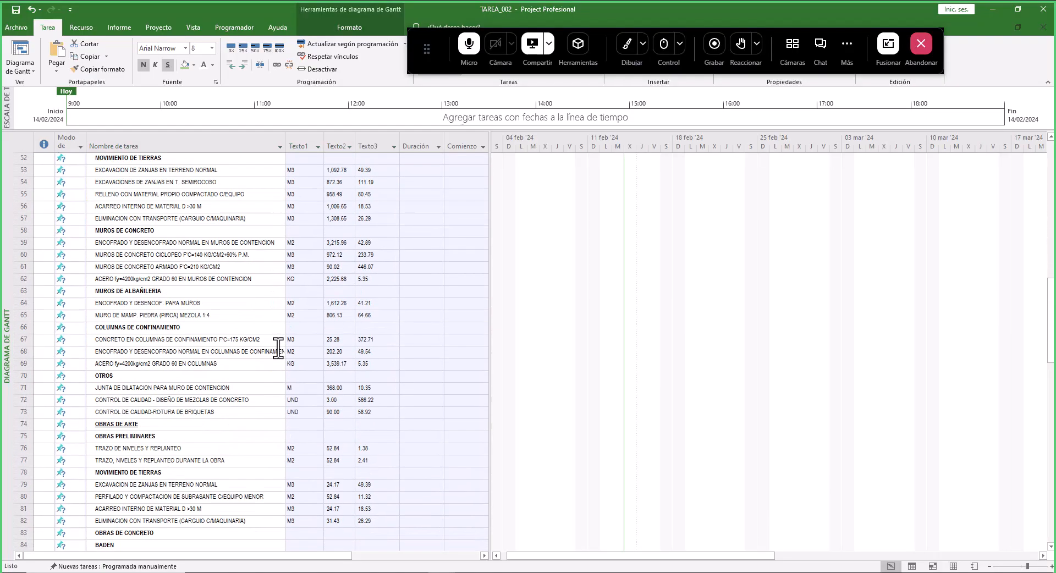
scroll(277, 347, "down", 9)
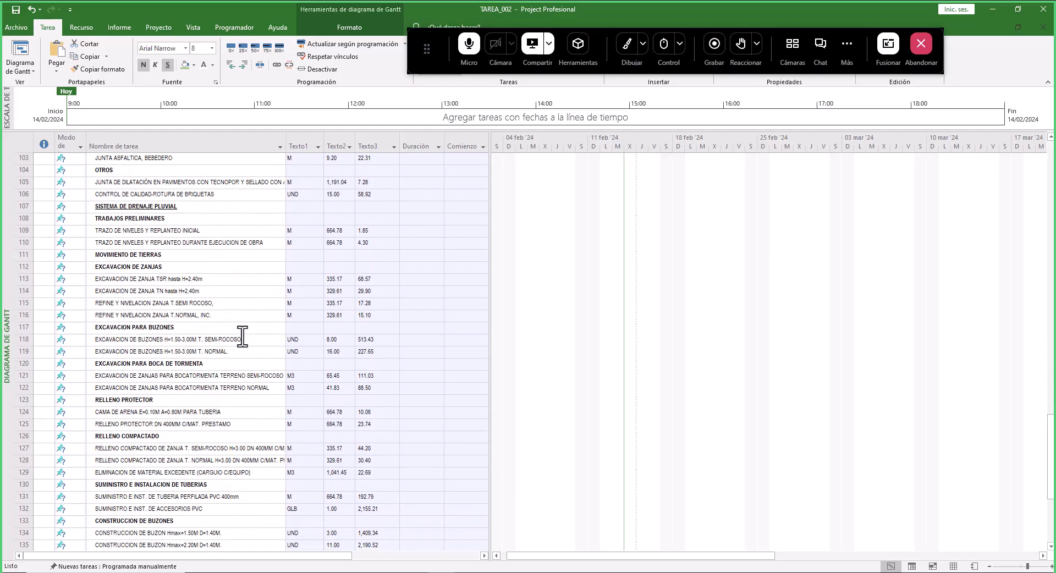
left_click(304, 230)
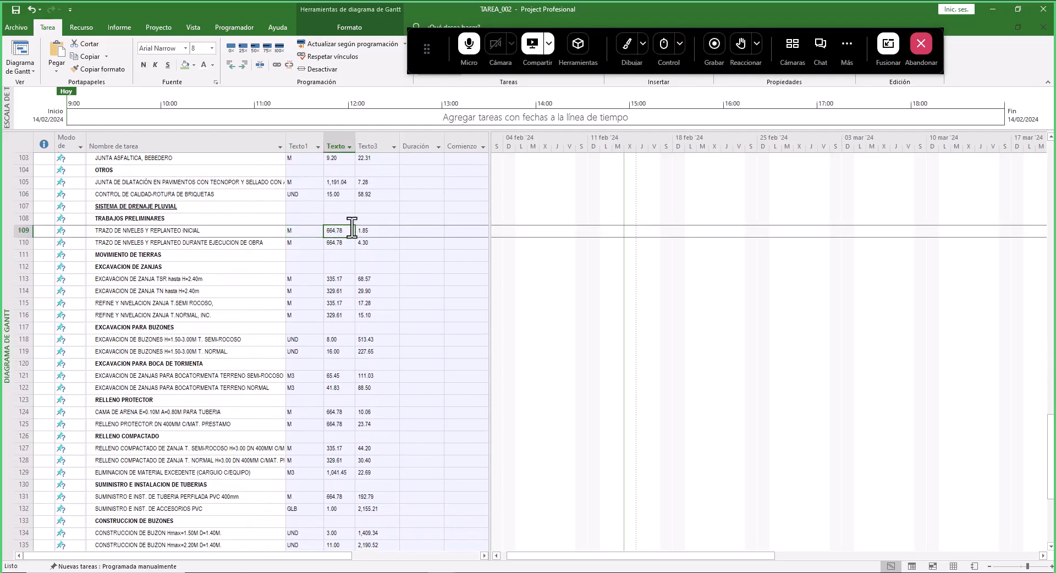
scroll(335, 255, "up", 11)
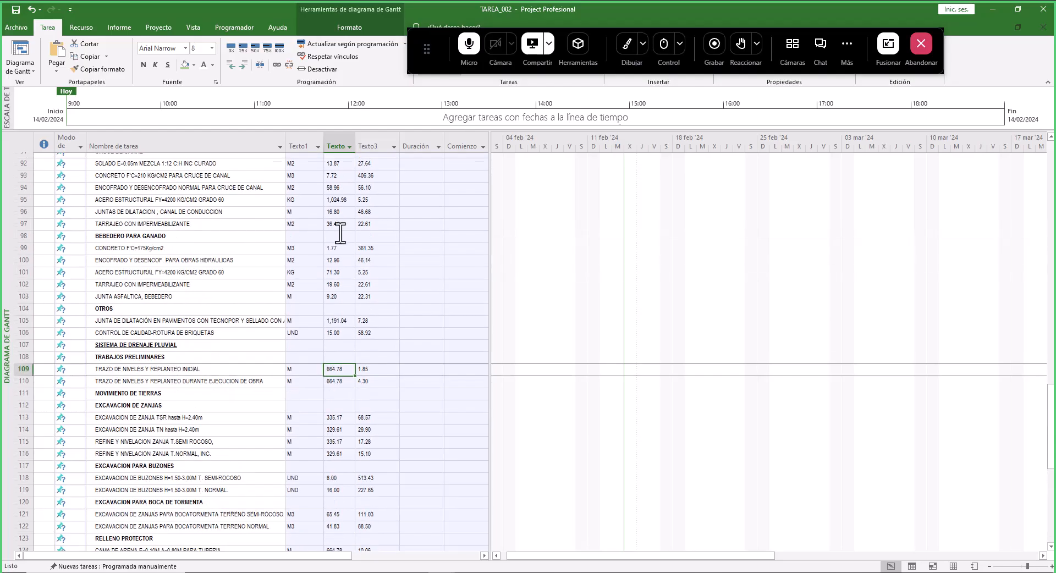
scroll(368, 244, "up", 7)
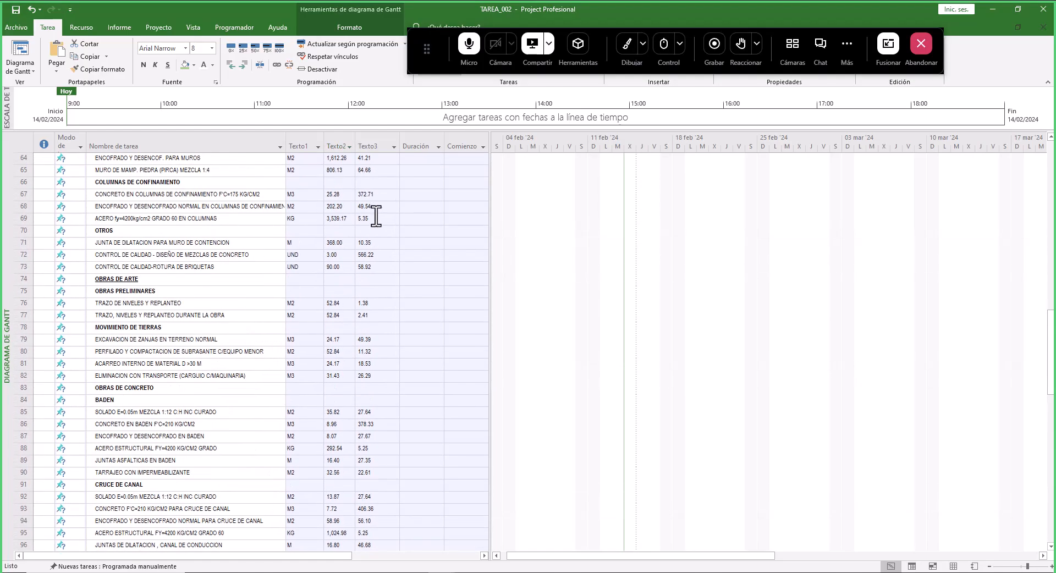
left_click(378, 183)
scroll(379, 259, "up", 8)
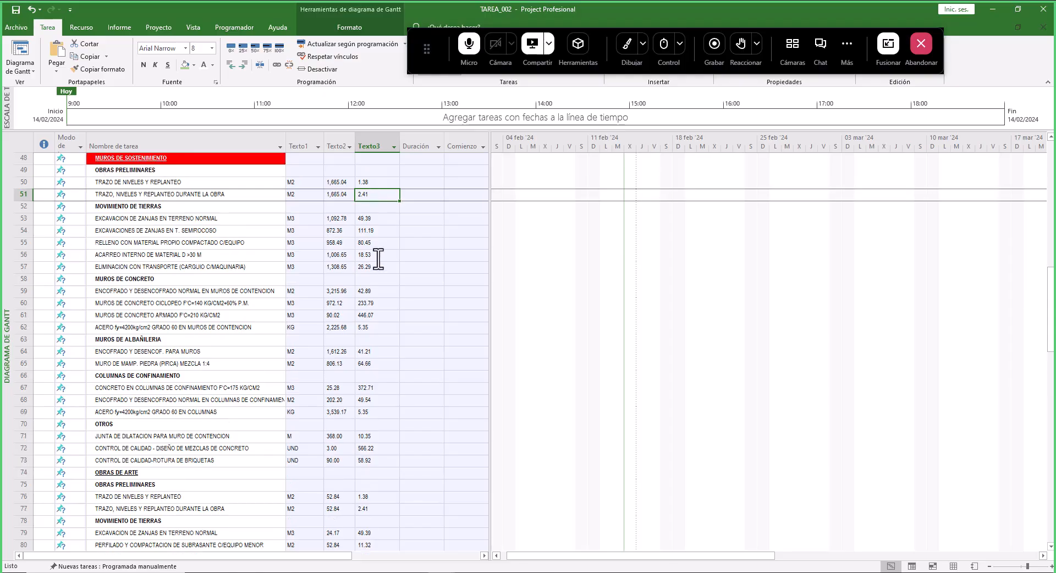
scroll(378, 259, "down", 18)
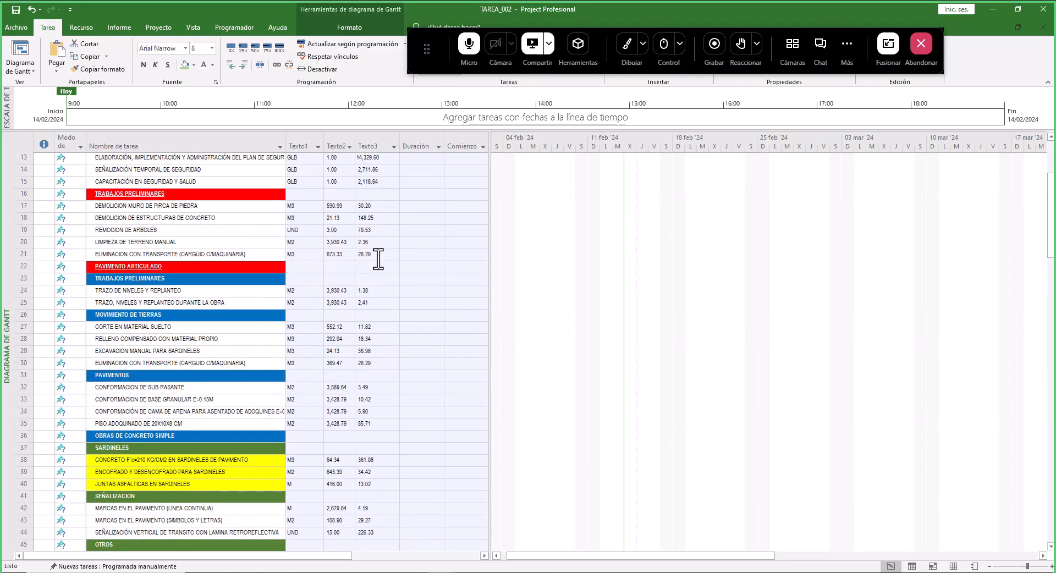
scroll(347, 345, "down", 13)
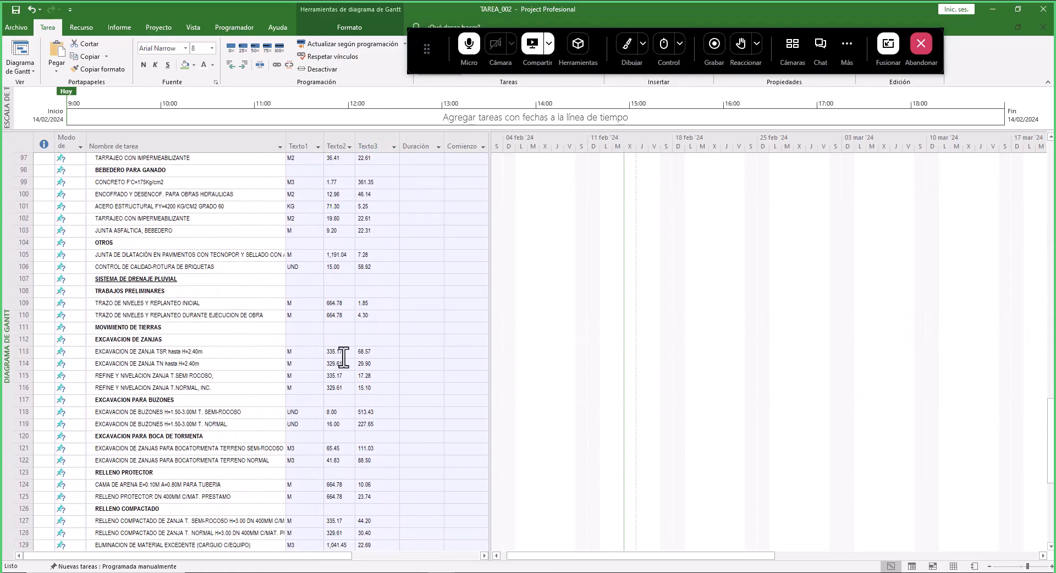
scroll(330, 389, "down", 4)
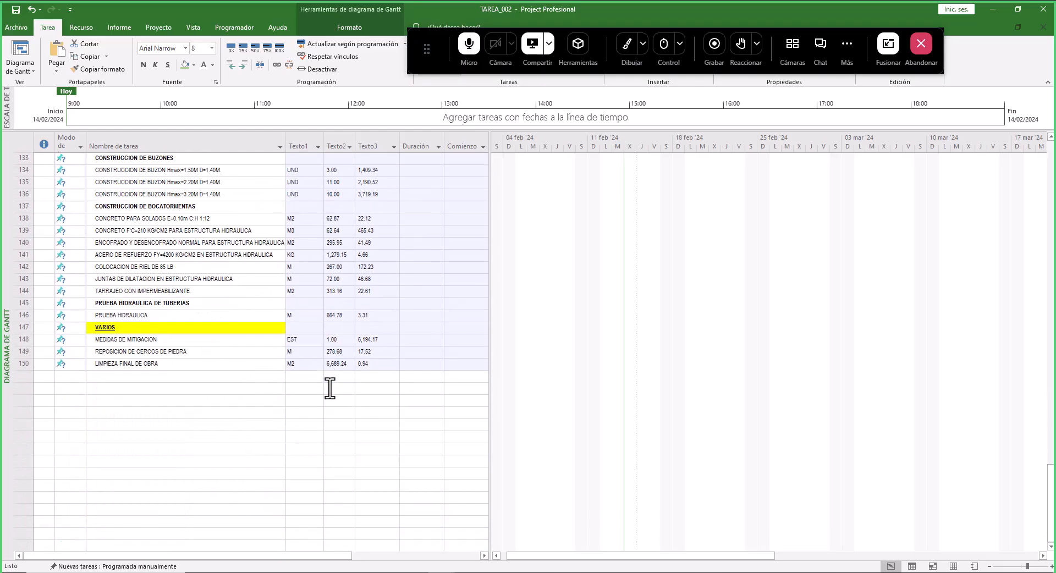
left_click(142, 337)
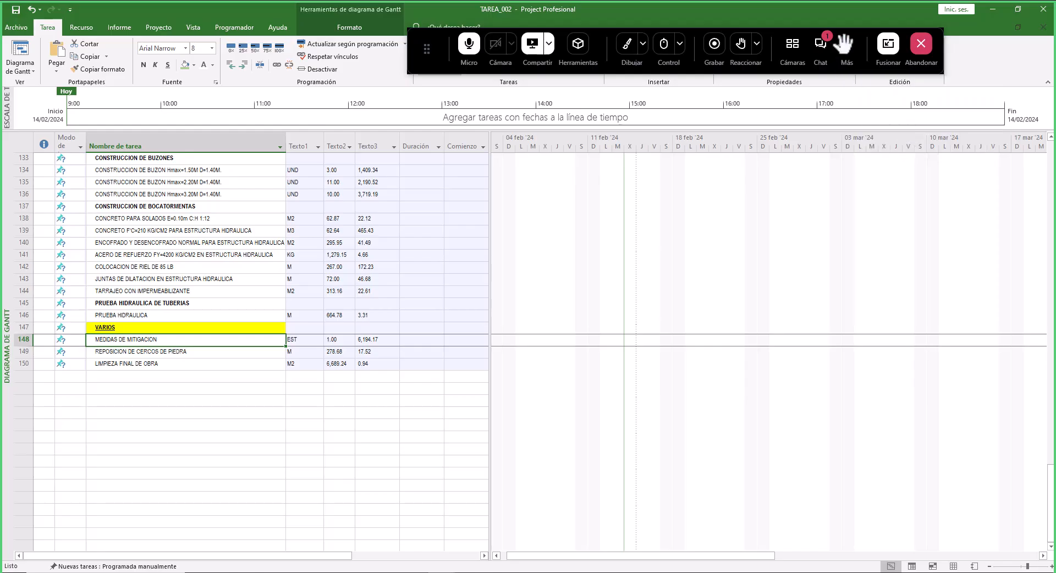
- Open the meeting chat and place the cursor in the message box
left_click(822, 44)
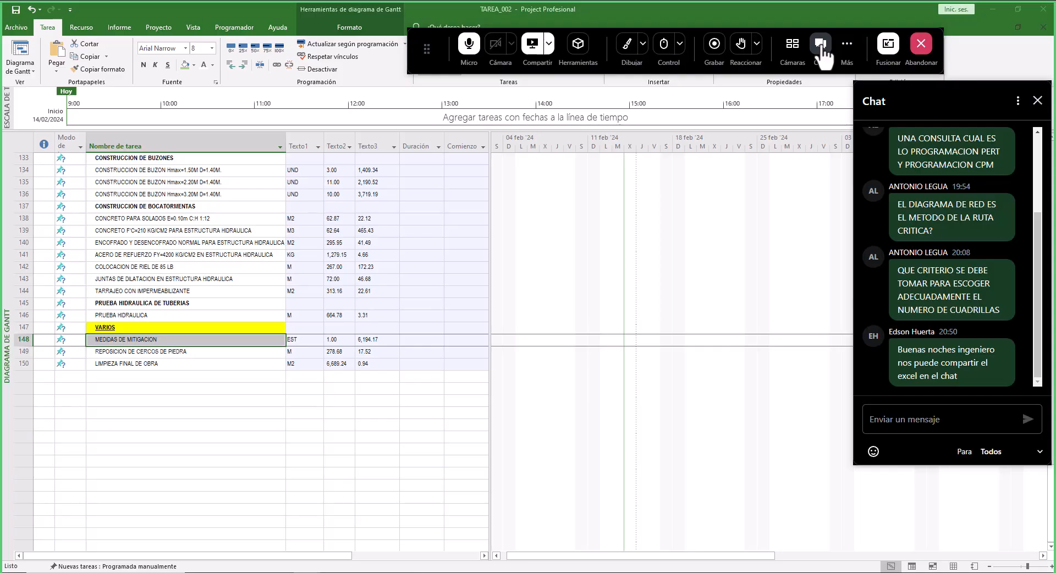
left_click(990, 429)
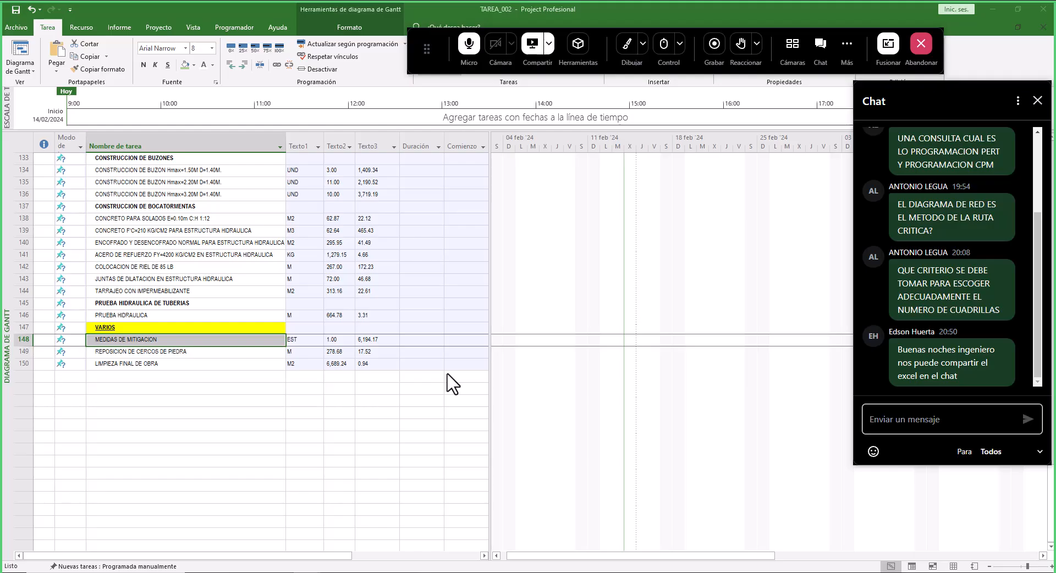
- Close the meeting chat without sending a message and return to the task list
left_click(251, 364)
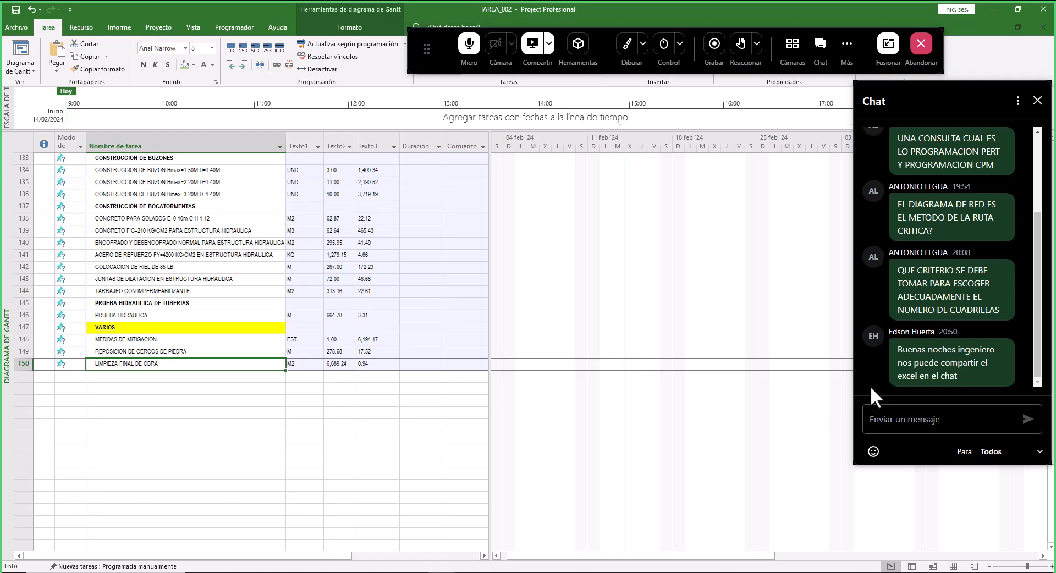
left_click(944, 421)
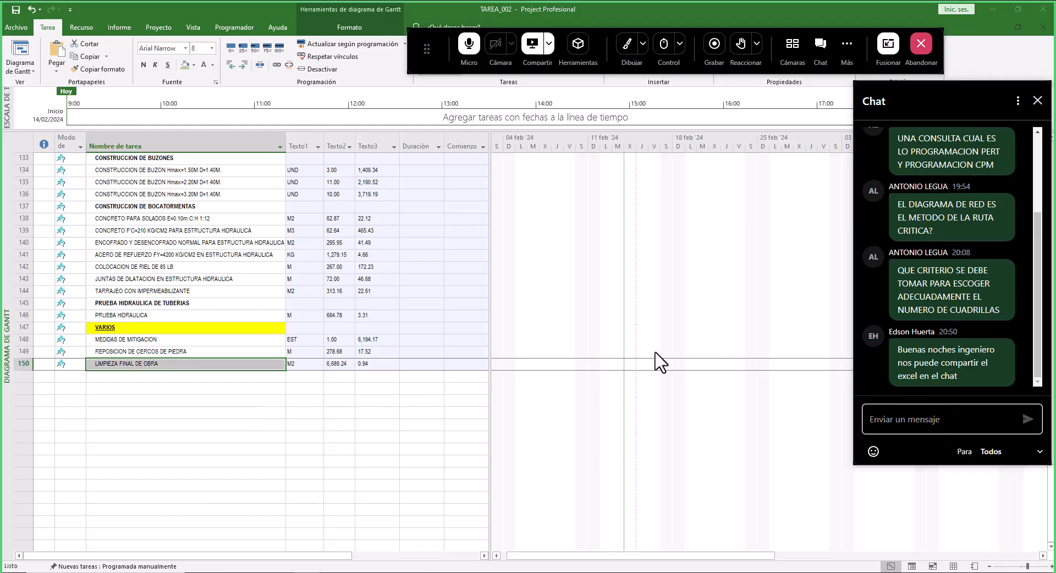
left_click(1038, 100)
left_click(231, 401)
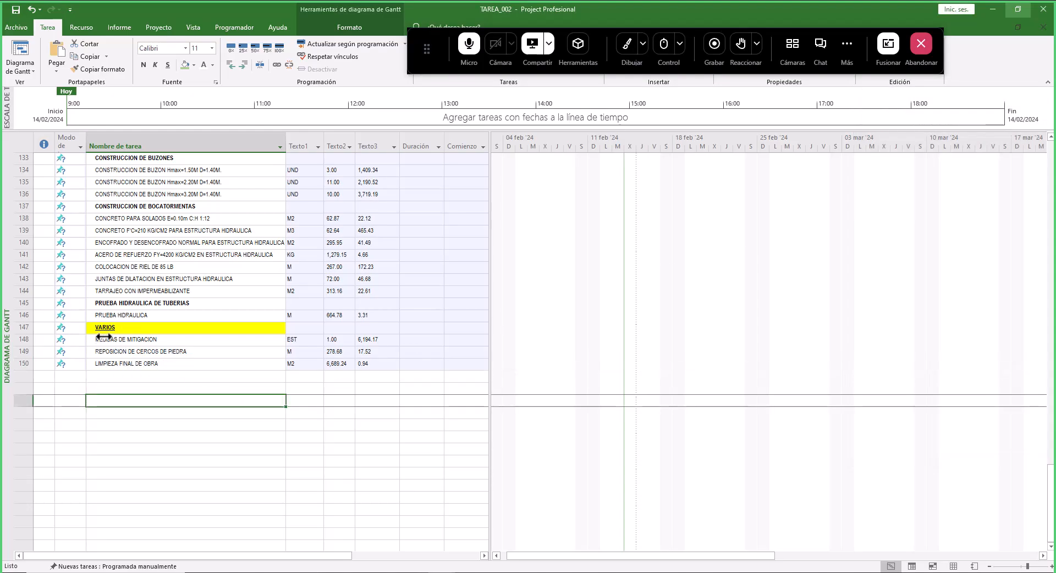
- Insert an EDT column to the left of Nombre de tarea
left_click_drag(113, 327, 114, 364)
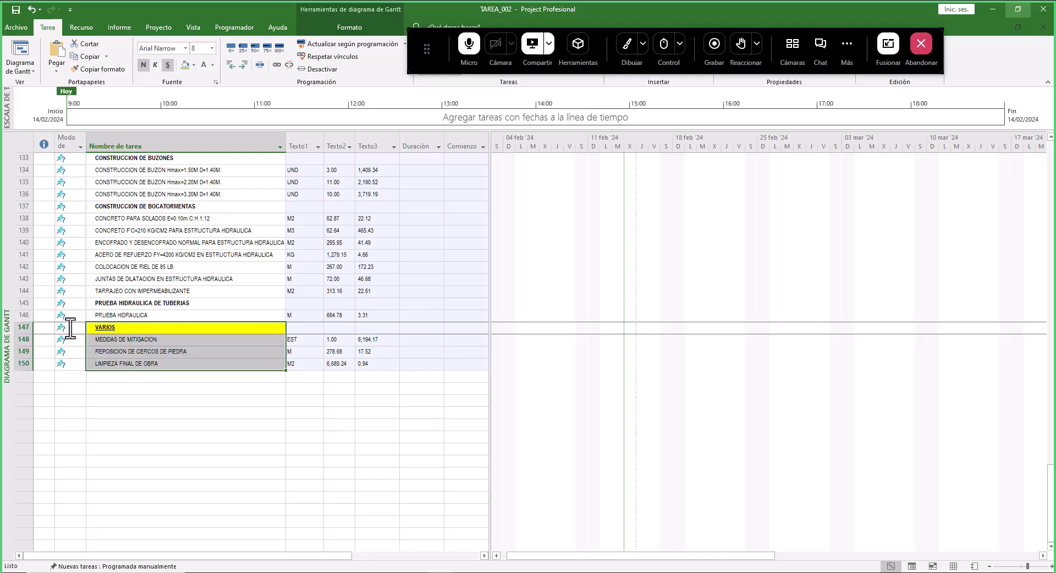
left_click(90, 144)
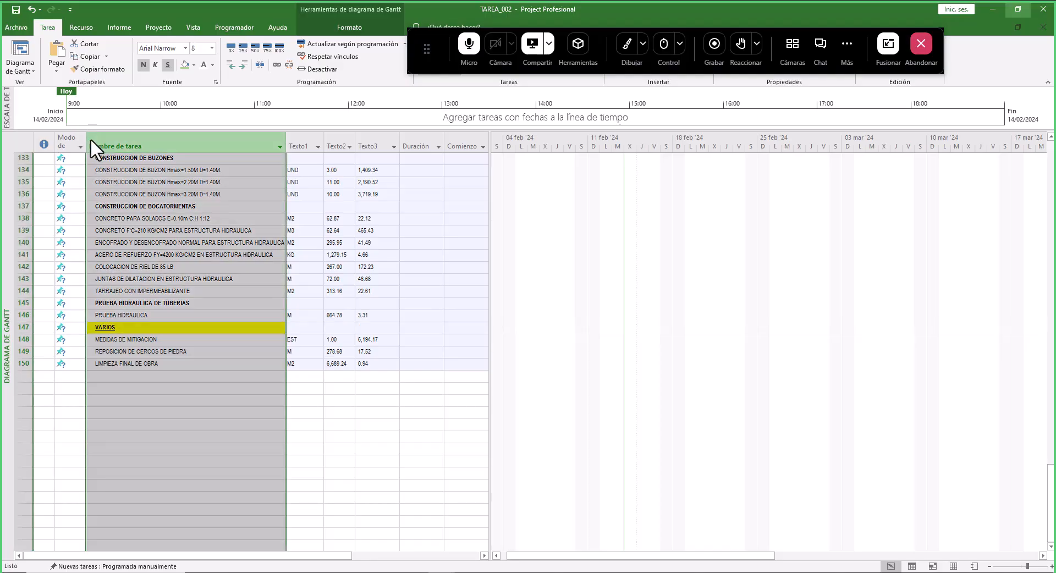
right_click(92, 142)
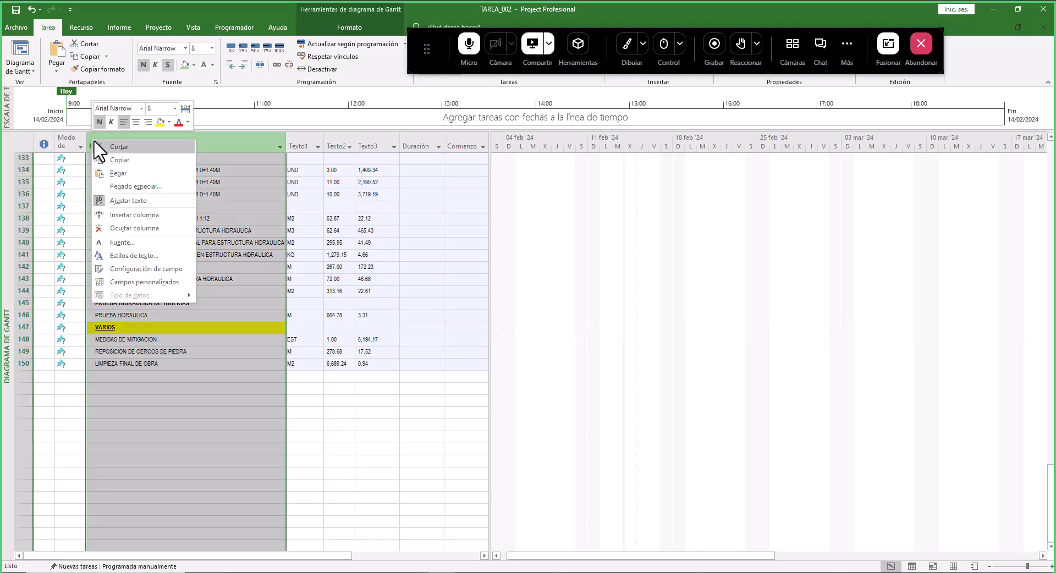
left_click(117, 215)
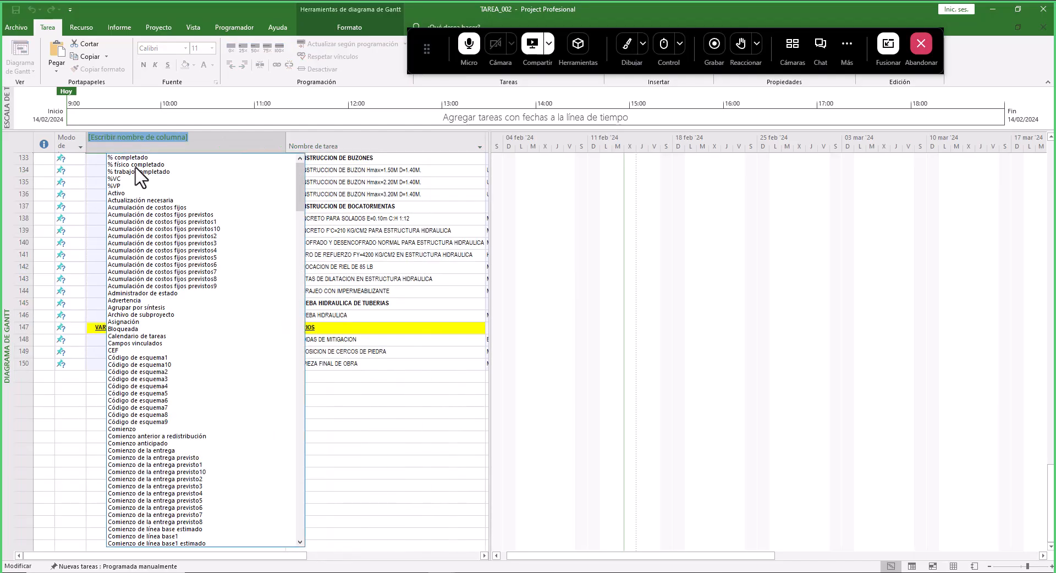
type("EDT")
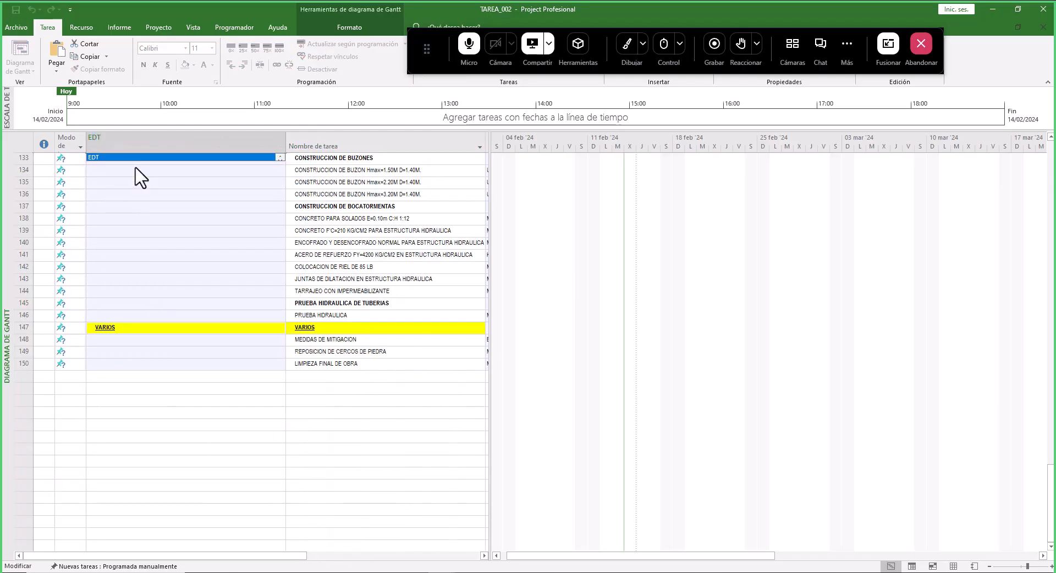
key("Return")
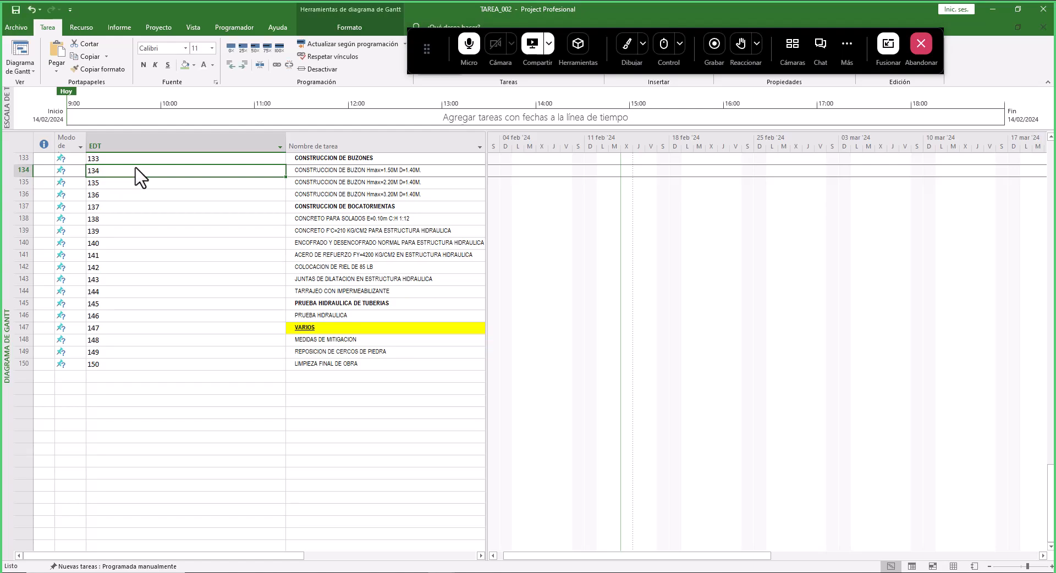
- Narrow the new EDT column
left_click(130, 329)
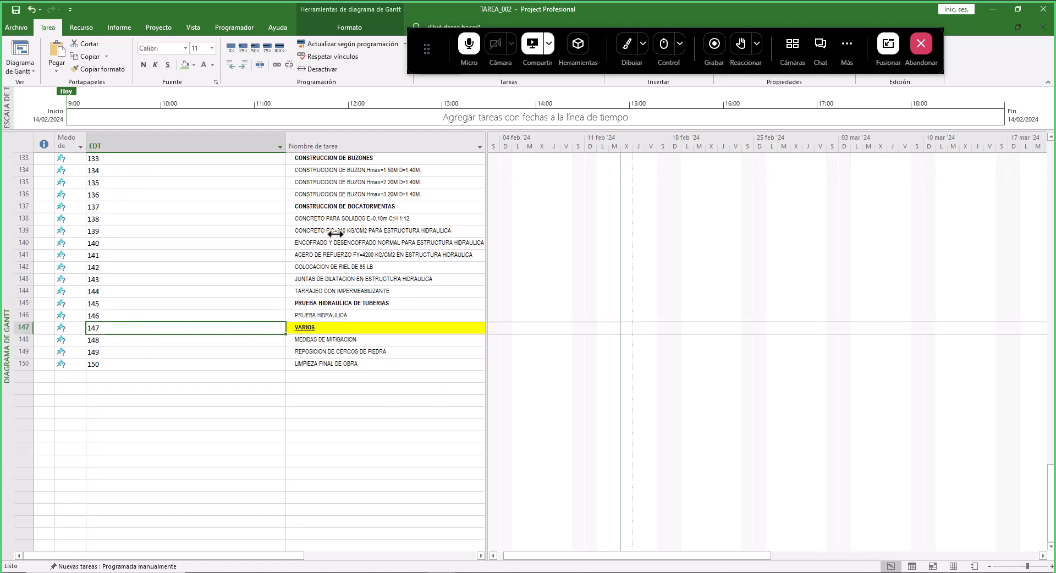
scroll(321, 236, "up", 13)
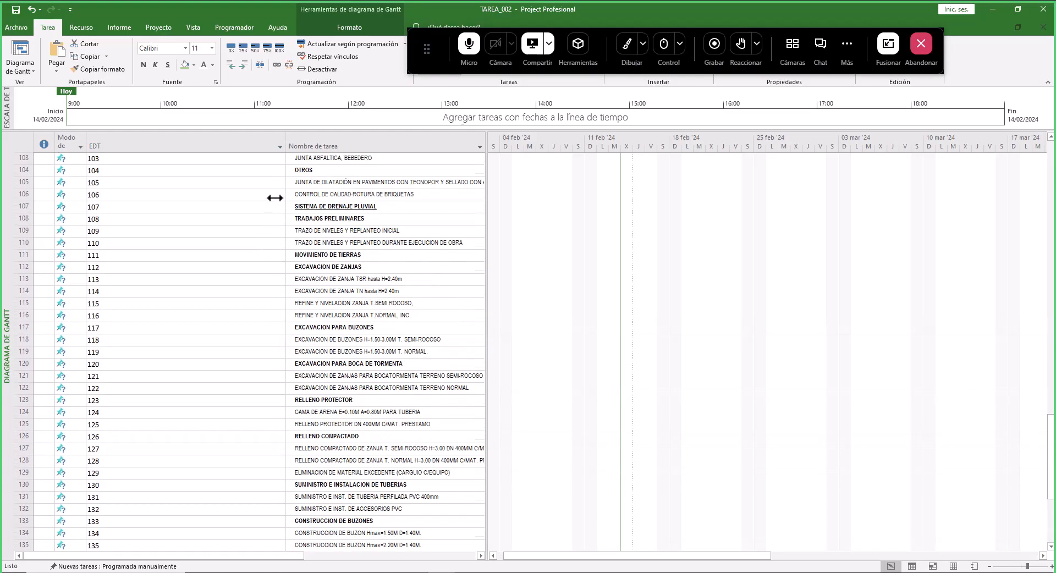
scroll(279, 181, "up", 6)
left_click_drag(284, 144, 141, 146)
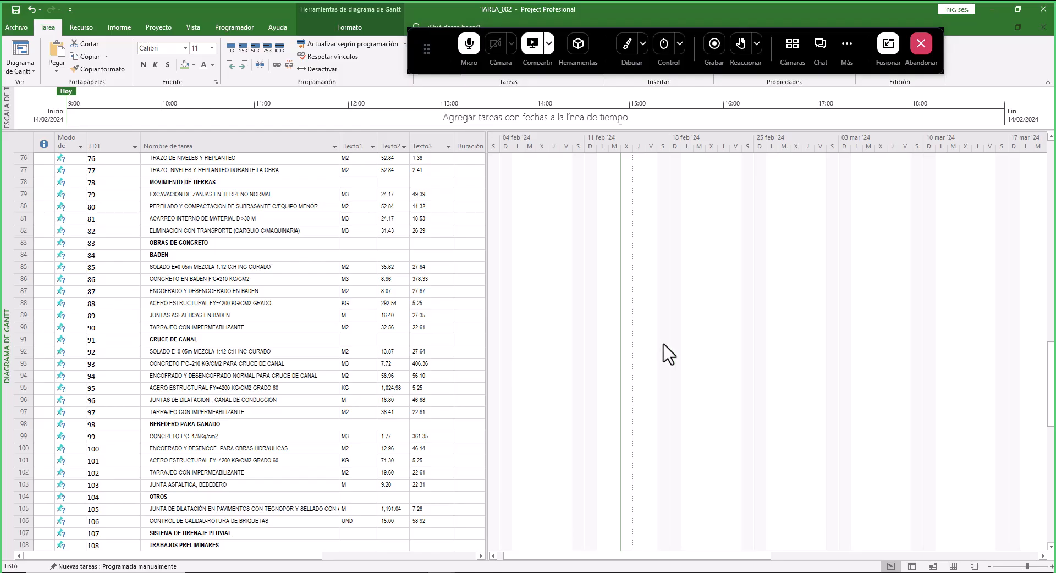
- Arrange Project and the PRESUPUESTO_EXPEDIENTE_TECNICO workbook side by side, both showing the start of the item list
left_click(1018, 9)
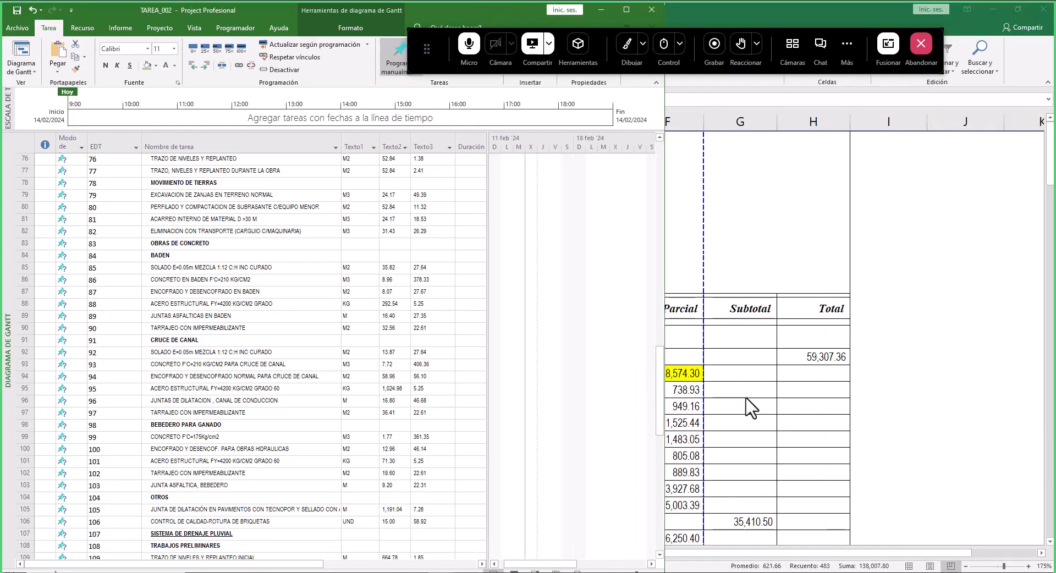
left_click(895, 363)
left_click(1018, 9)
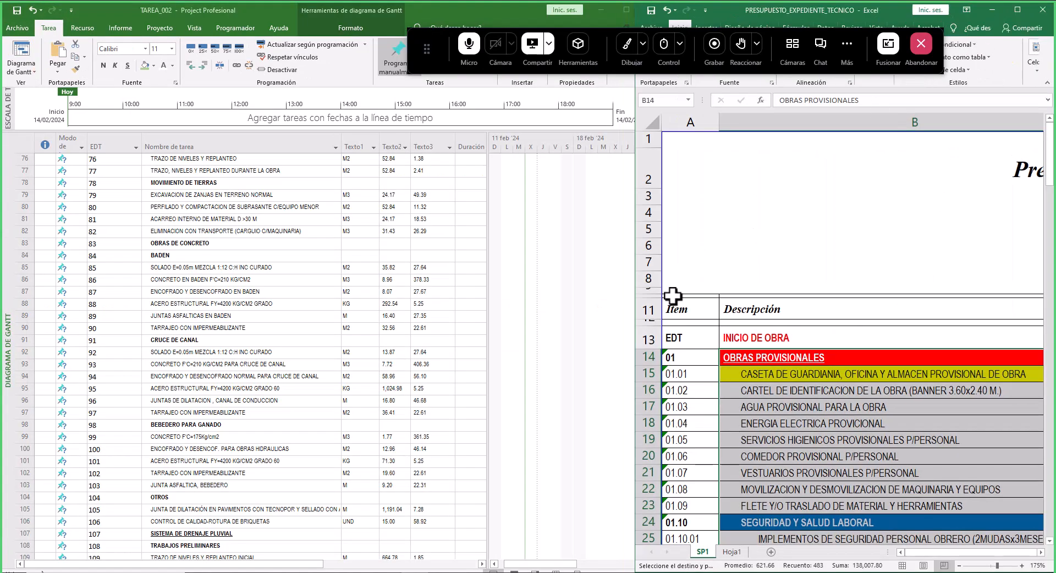
scroll(688, 333, "down", 8)
scroll(801, 317, "up", 6)
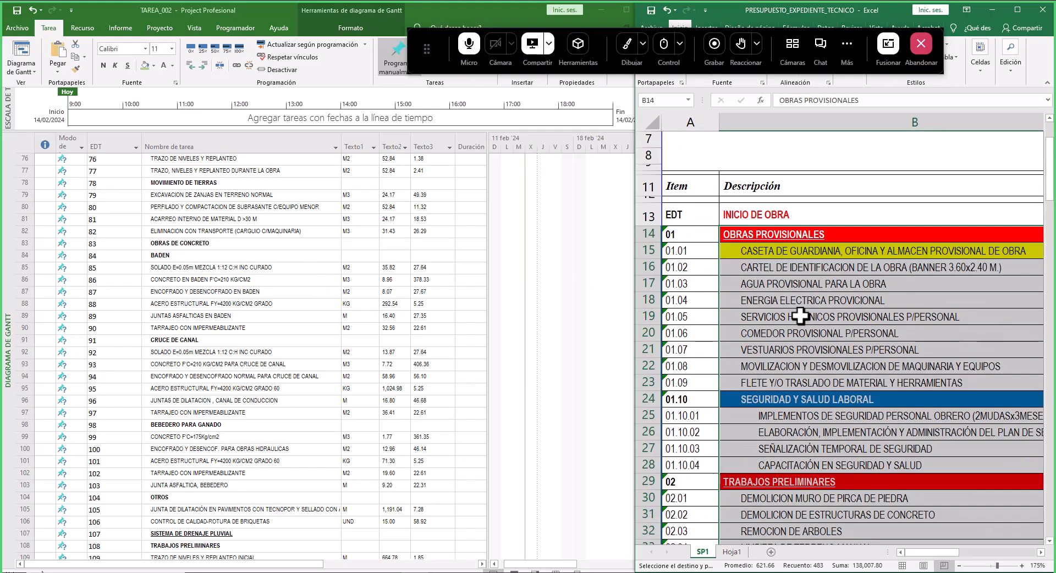
scroll(49, 207, "up", 5)
scroll(598, 237, "up", 5)
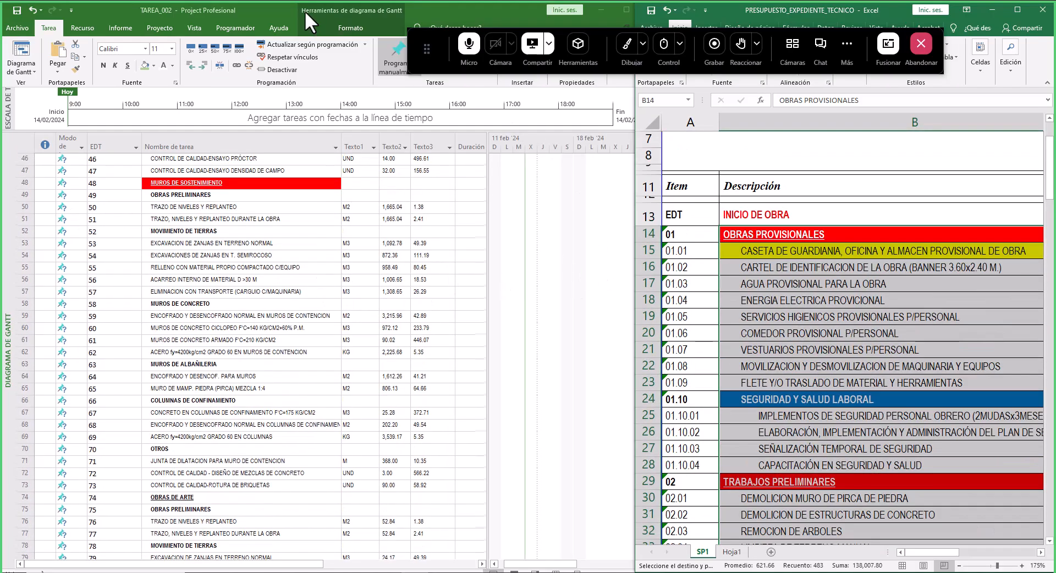
left_click(279, 7)
left_click_drag(659, 332, 656, 166)
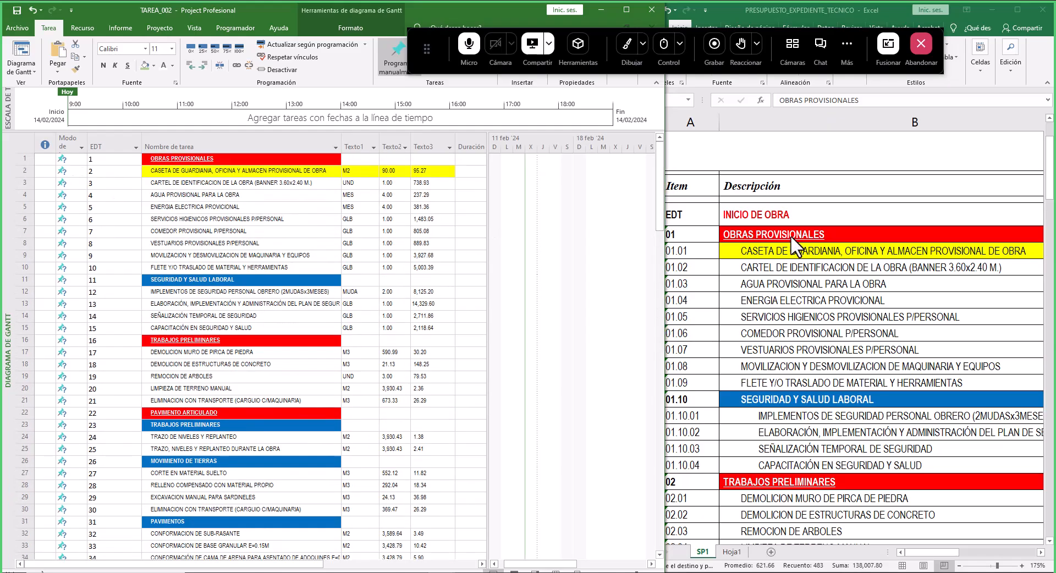
- Indent tasks 2 through 11 as subtasks of OBRAS PROVISIONALES, matching the budget's item hierarchy
left_click(212, 160)
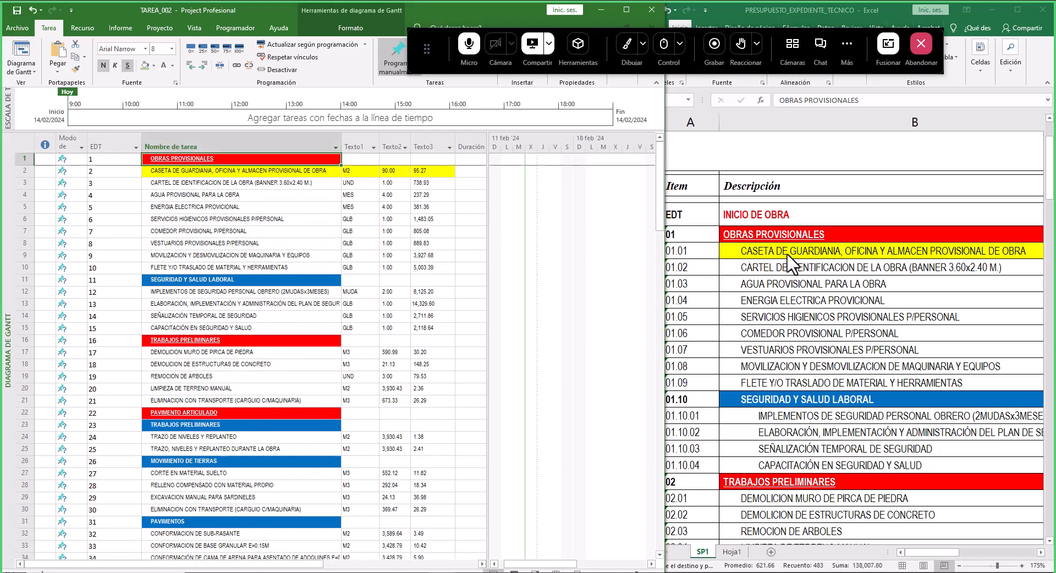
left_click(694, 236)
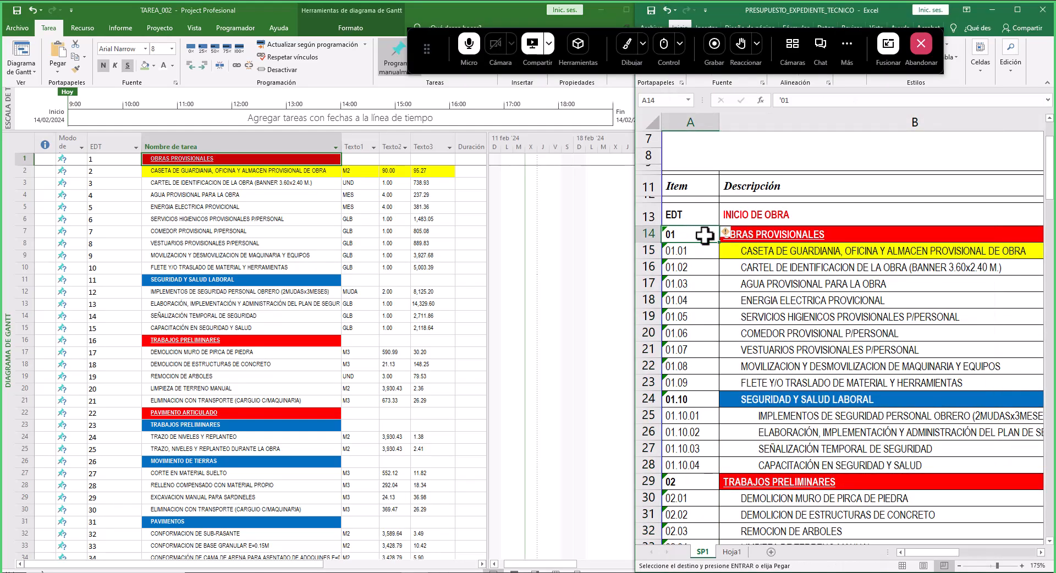
left_click_drag(769, 251, 759, 397)
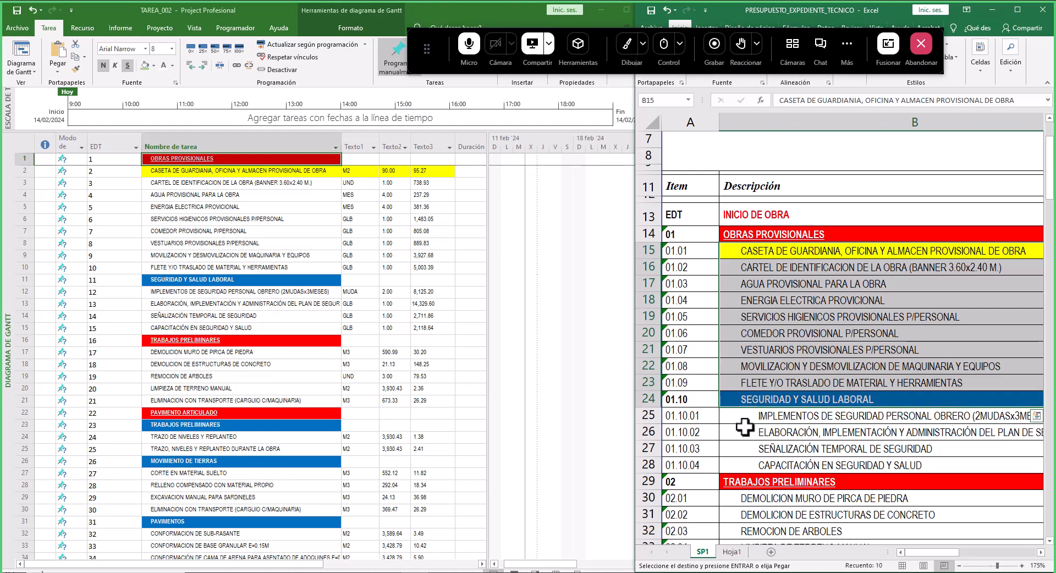
left_click(183, 170)
left_click_drag(179, 171, 191, 278)
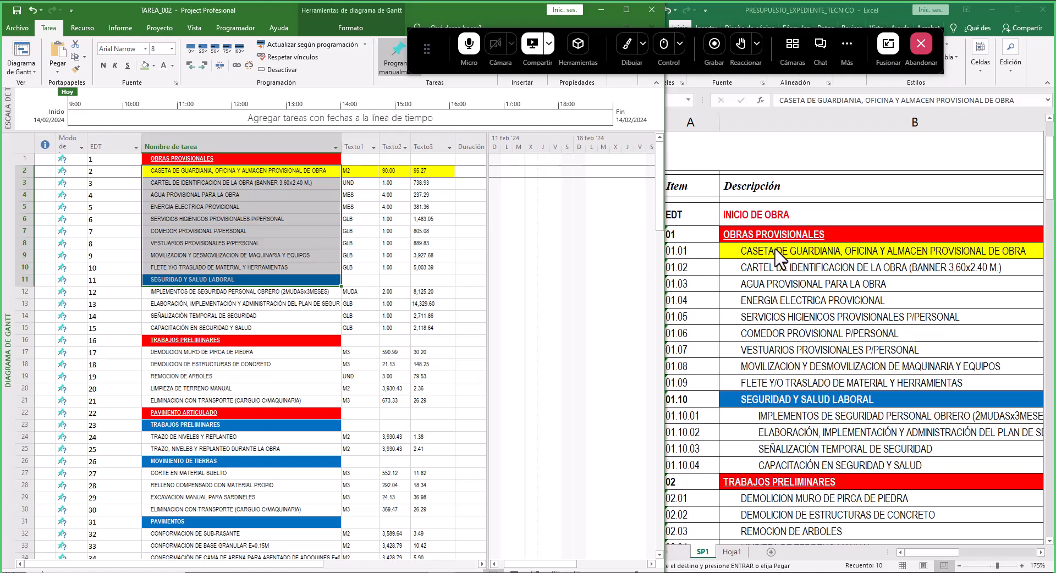
left_click(203, 196)
left_click_drag(209, 175, 209, 282)
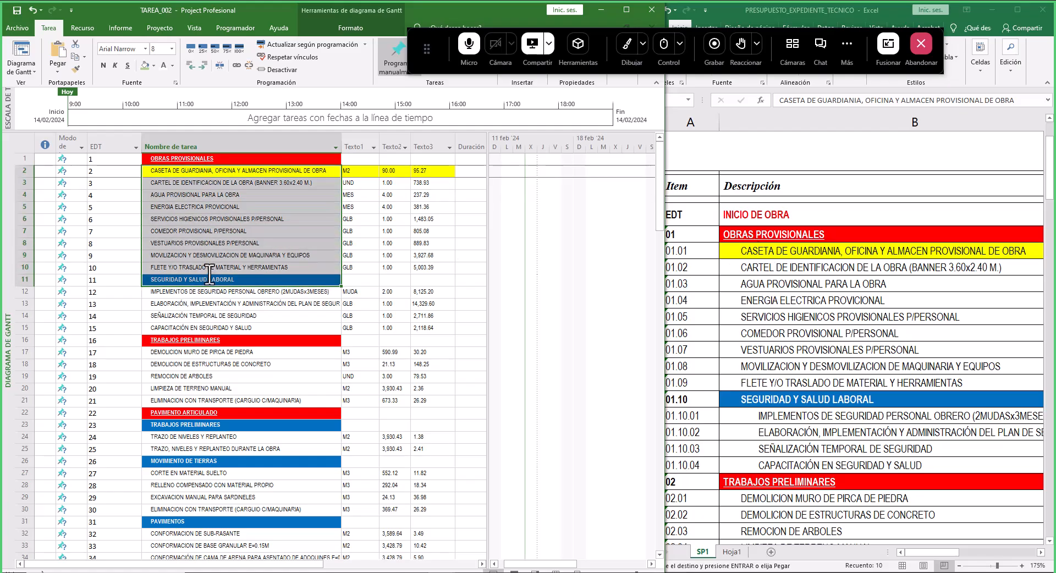
left_click(203, 65)
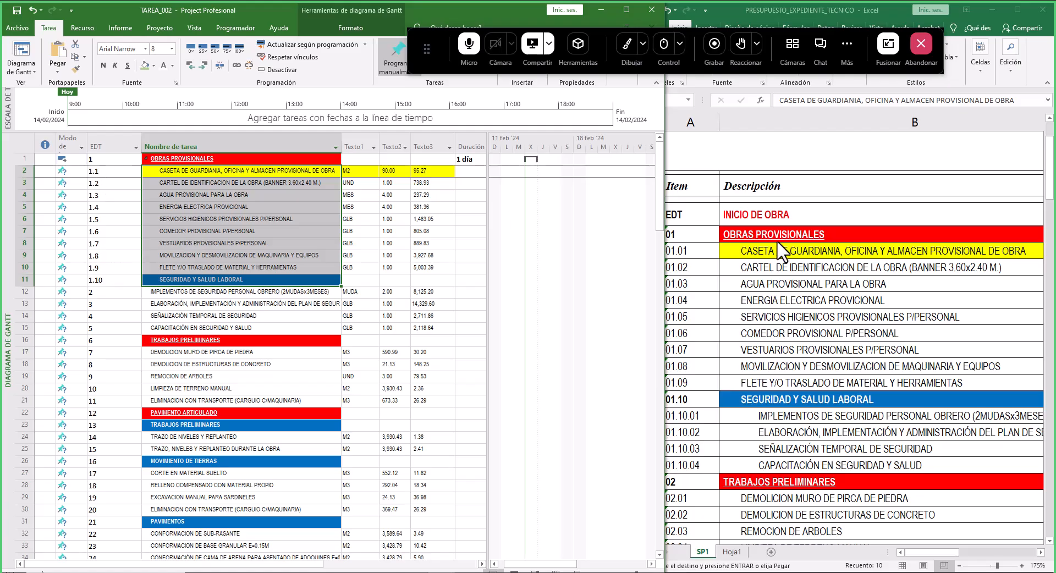
- Examine the budget's item codes to see which rows belong under SEGURIDAD Y SALUD LABORAL
left_click(681, 249)
left_click(677, 268)
left_click(678, 282)
left_click(681, 298)
left_click(695, 400)
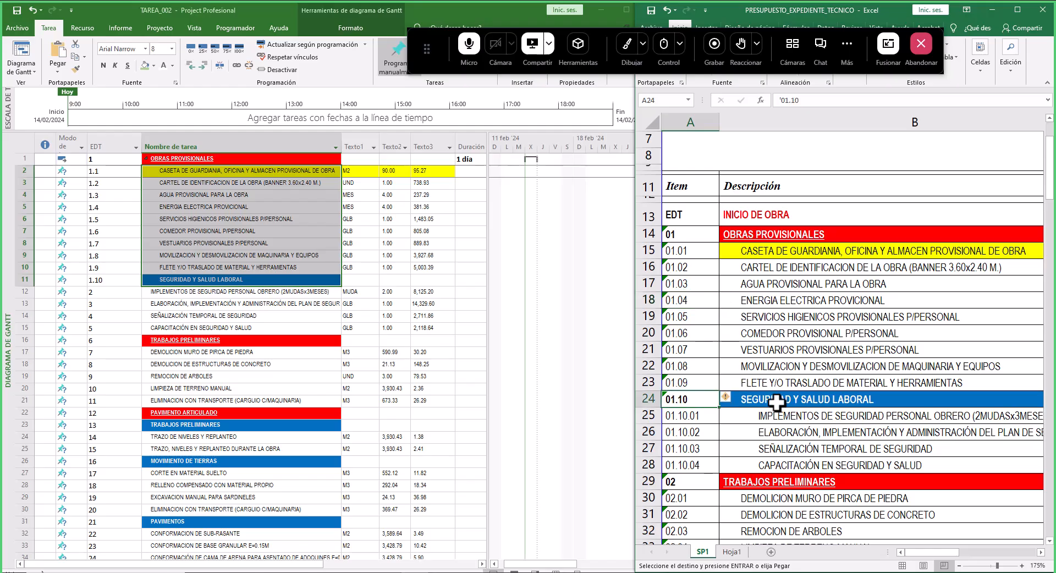
left_click(761, 400)
scroll(757, 341, "down", 4)
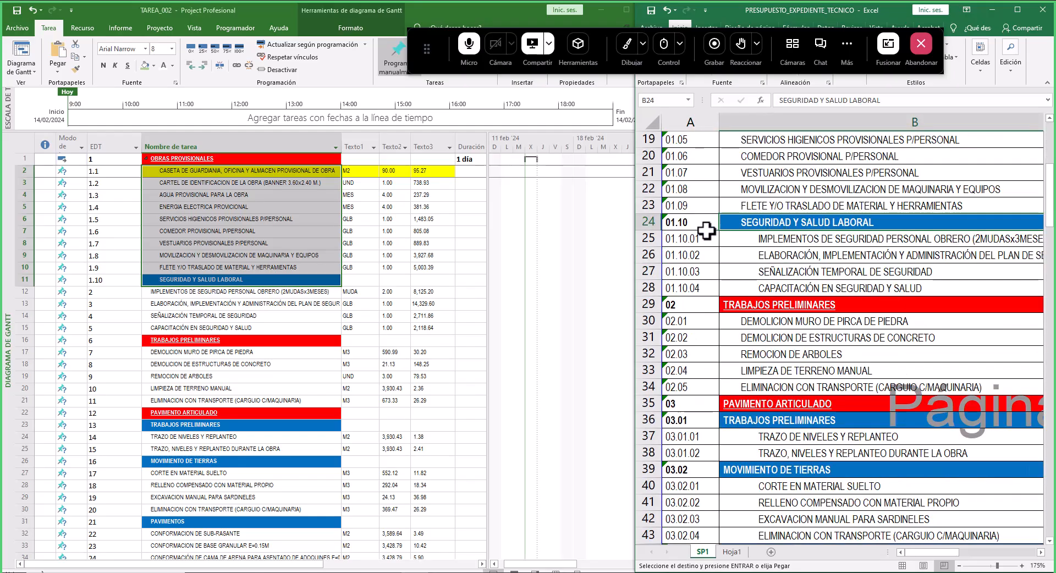
scroll(792, 259, "up", 3)
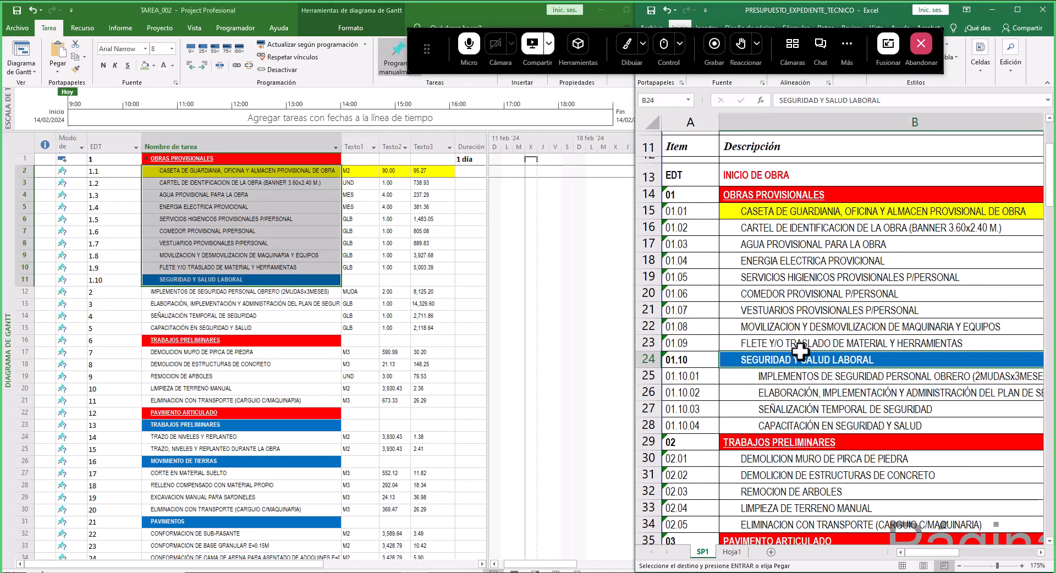
scroll(828, 357, "down", 2)
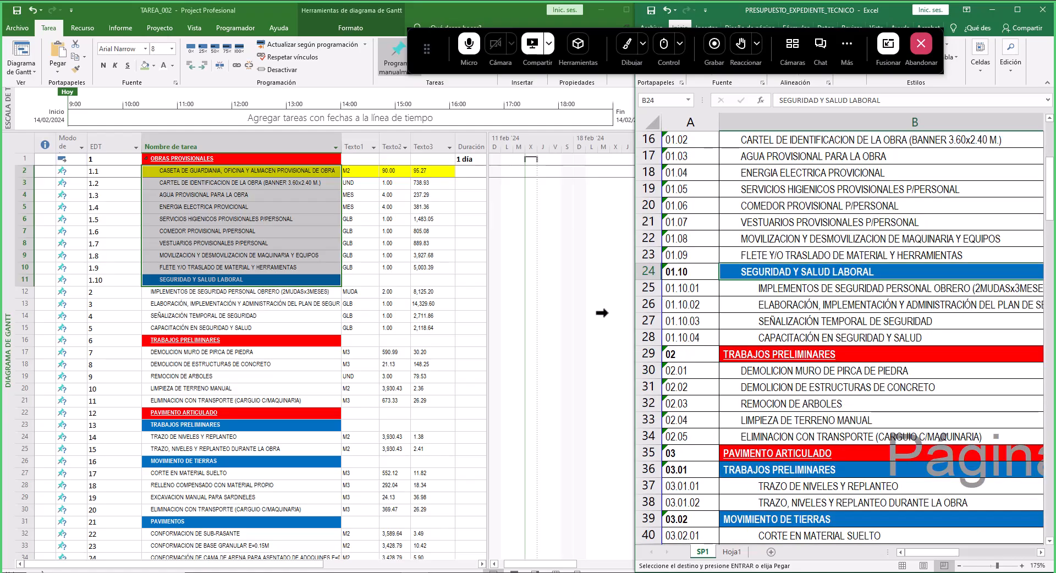
- Indent the four safety items twice so they become subtasks of SEGURIDAD Y SALUD LABORAL
left_click(219, 278)
left_click(805, 289)
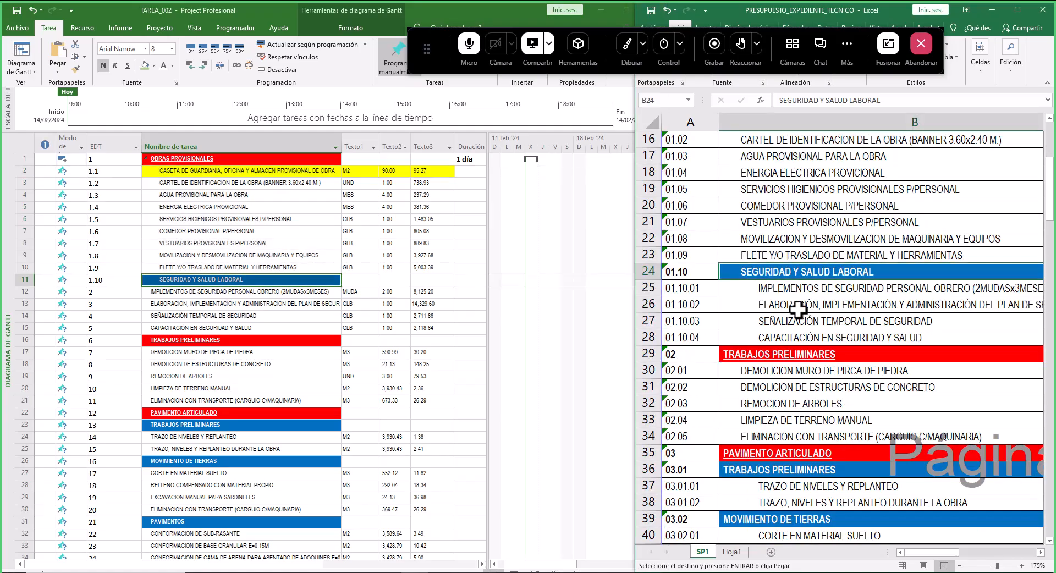
left_click_drag(785, 289, 777, 337)
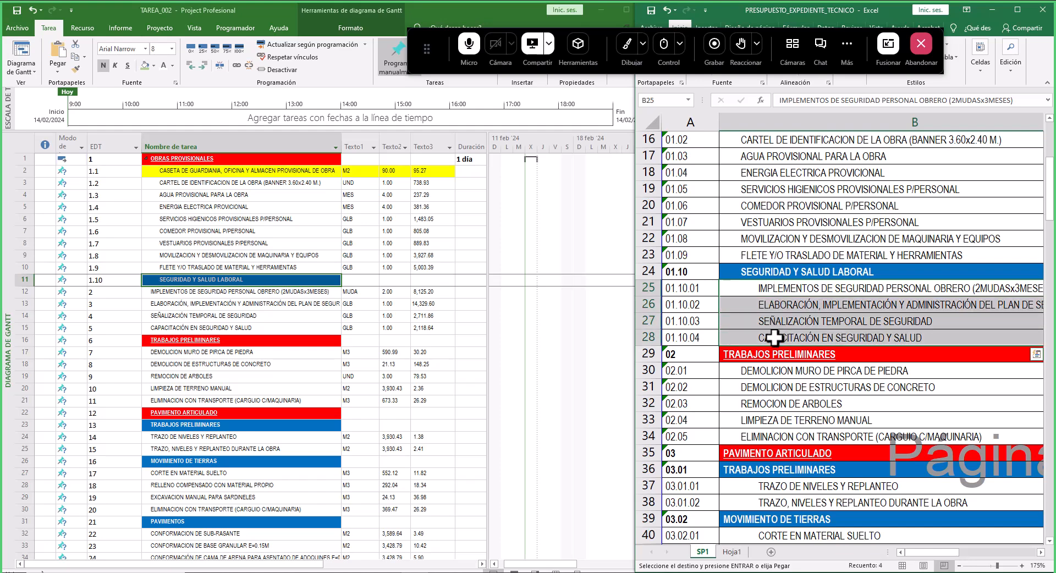
left_click(196, 292)
left_click_drag(190, 309, 193, 328)
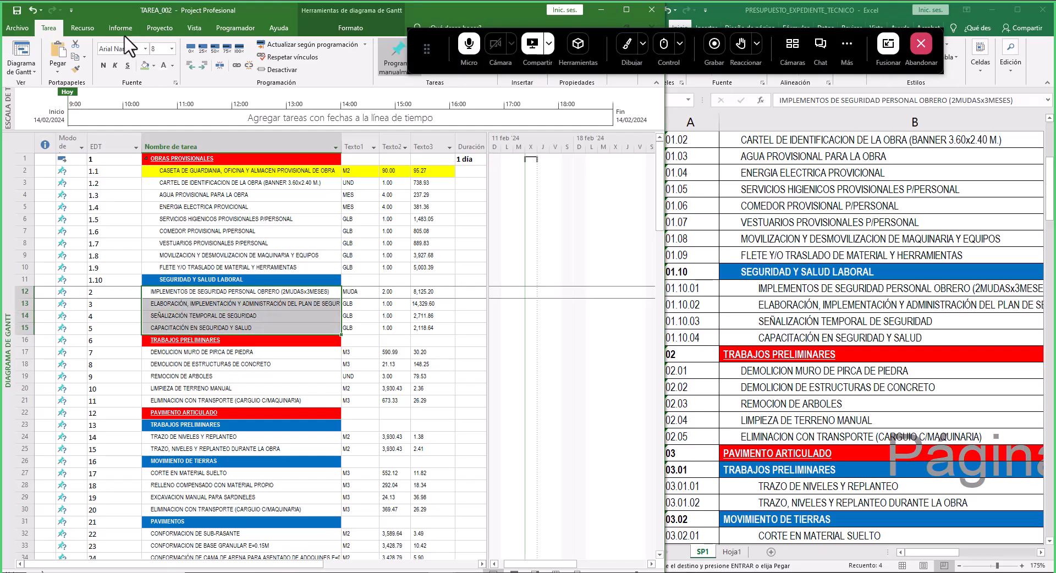
left_click(203, 65)
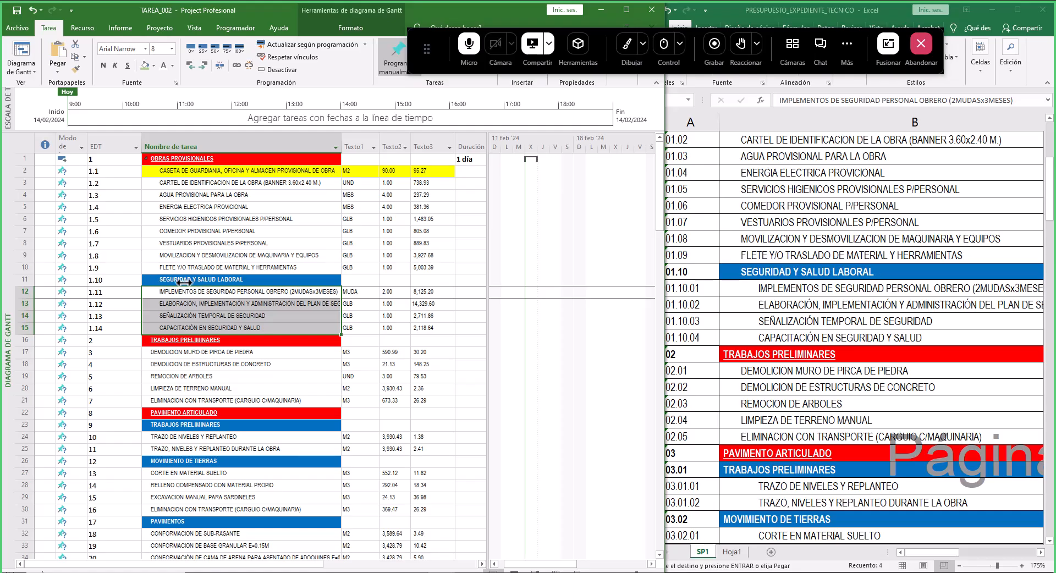
left_click(203, 64)
- Collapse and re-expand the SEGURIDAD Y SALUD LABORAL summary task to check its subtasks
left_click(194, 284)
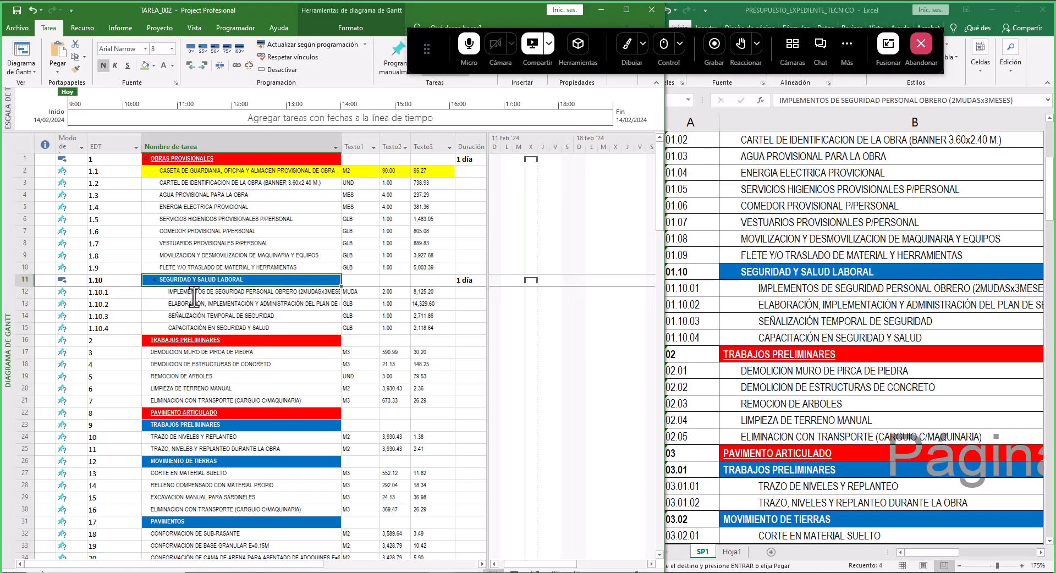
left_click(156, 279)
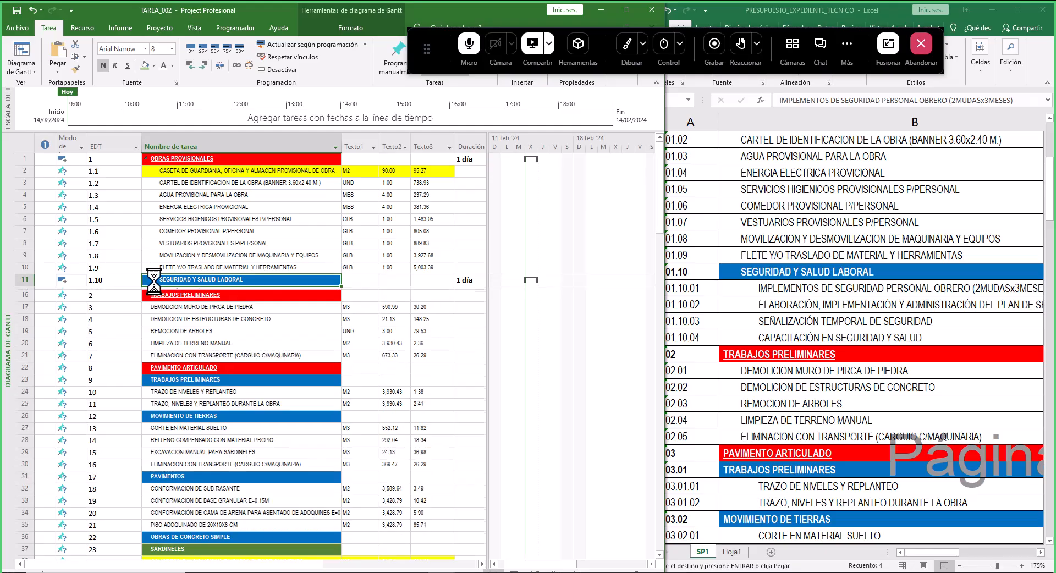
left_click_drag(192, 172, 125, 280)
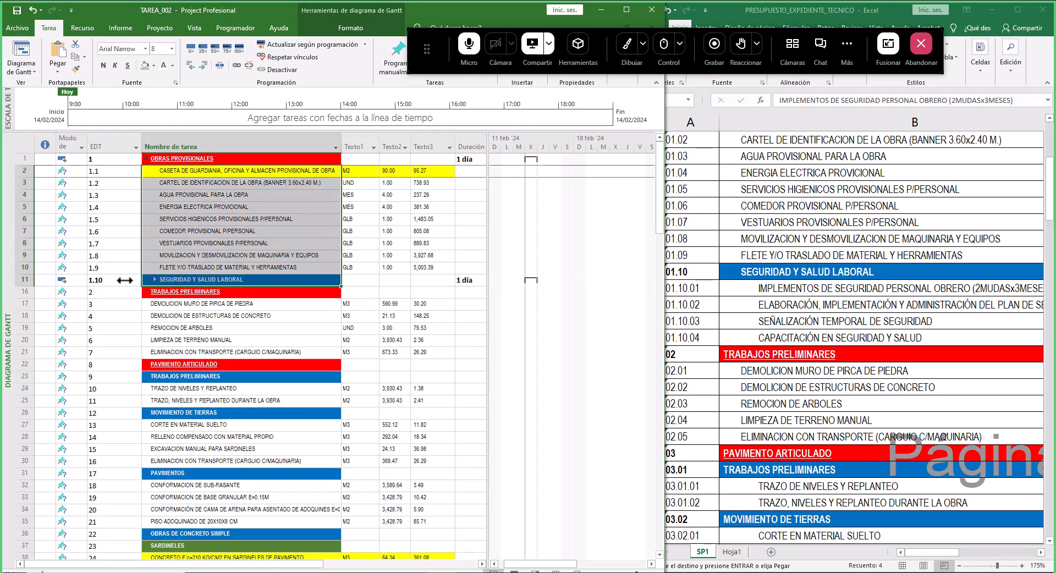
left_click(155, 280)
left_click_drag(220, 294, 220, 321)
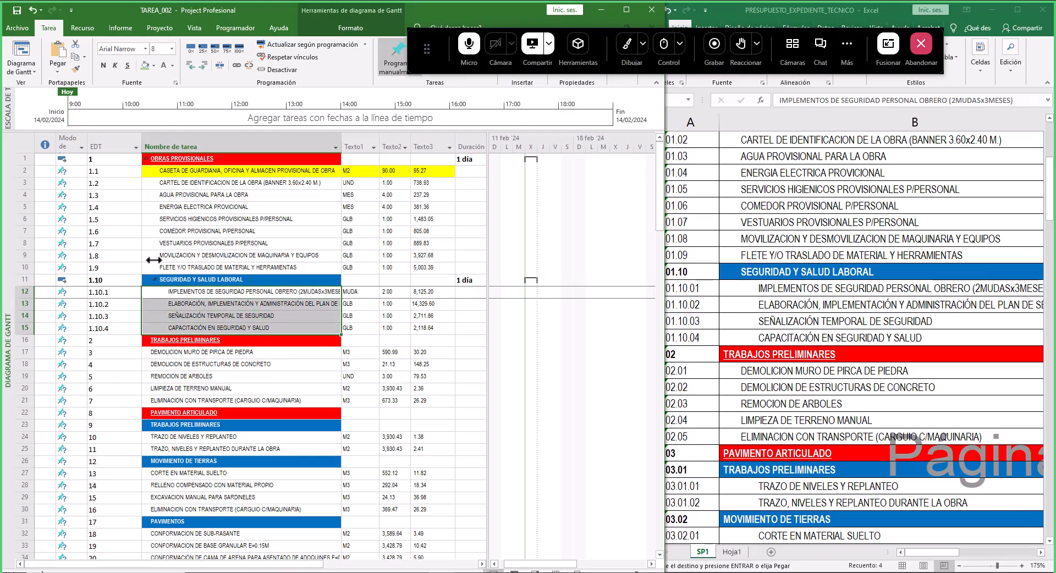
- Indent the five items from DEMOLICION MURO DE PIRCA DE PIEDRA to ELIMINACION CON TRANSPORTE under TRABAJOS PRELIMINARES, following the budget's 02 codes
left_click(155, 279)
left_click(155, 279)
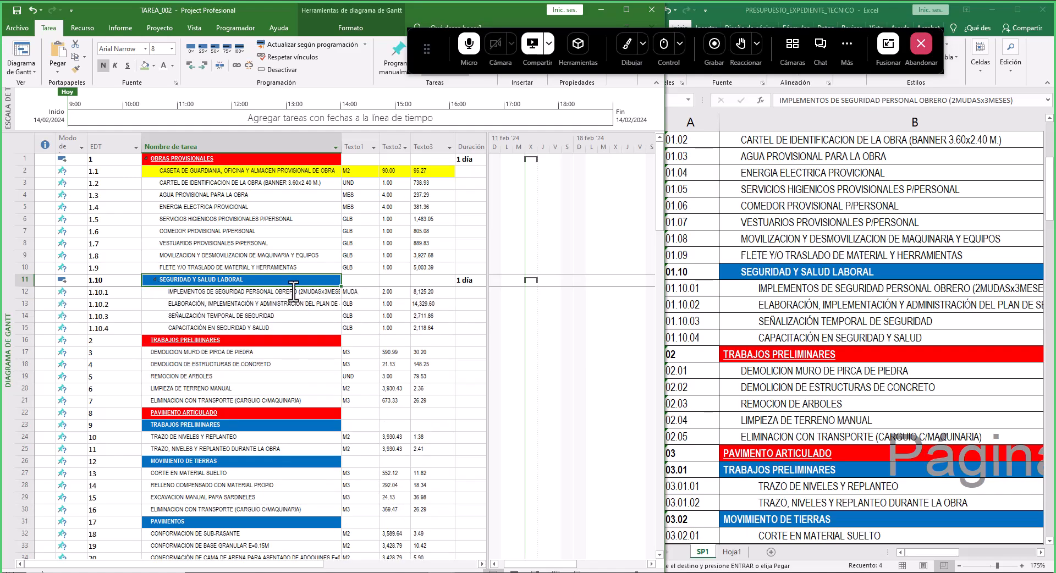
left_click(821, 309)
scroll(820, 308, "down", 2)
left_click(787, 256)
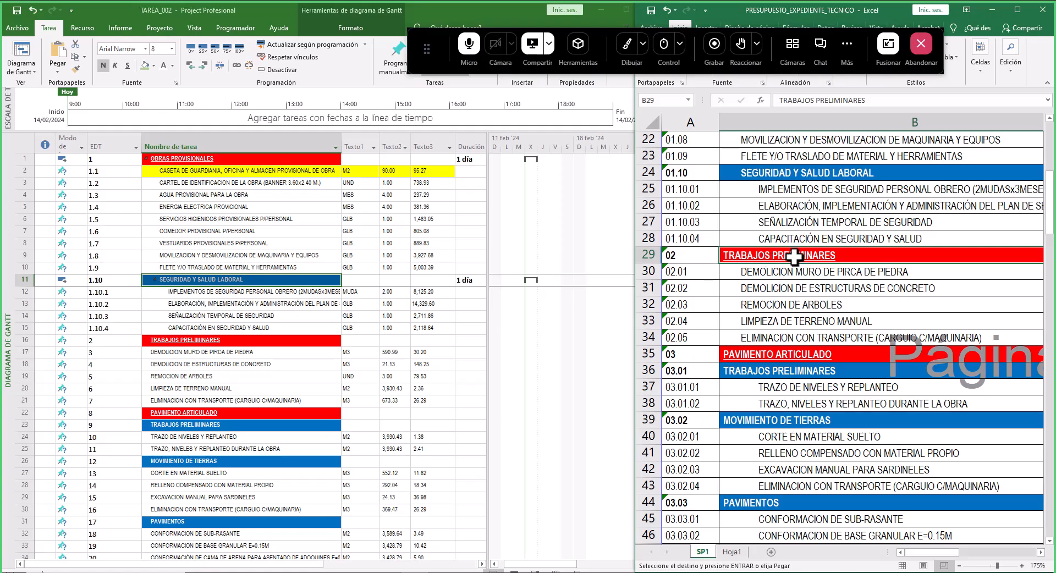
left_click(219, 341)
scroll(124, 323, "down", 1)
scroll(124, 323, "down", 1)
left_click(680, 258)
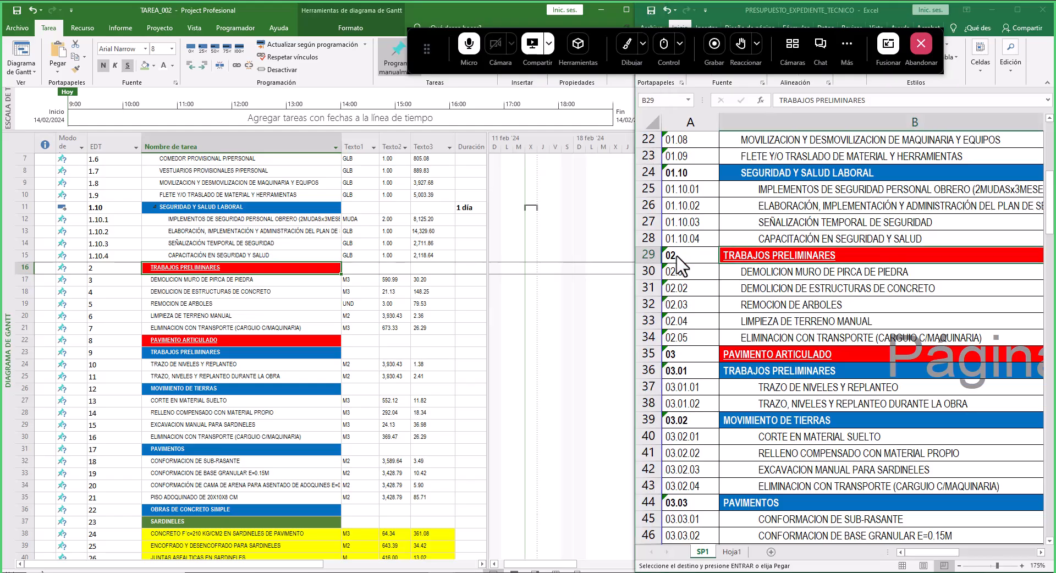
left_click(106, 268)
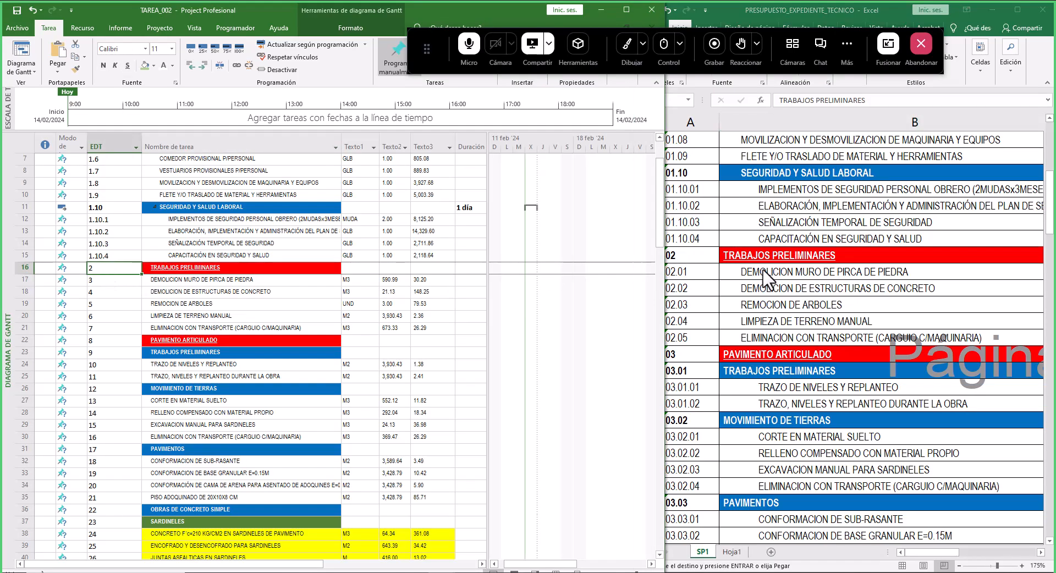
left_click_drag(781, 270, 751, 337)
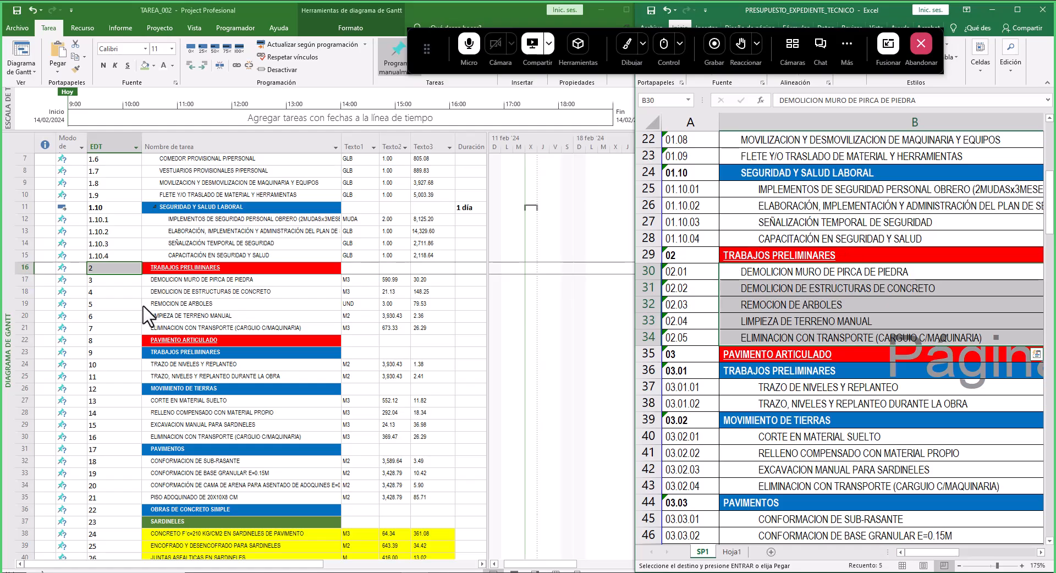
left_click(162, 292)
left_click_drag(176, 280, 184, 328)
left_click(204, 65)
left_click(181, 268)
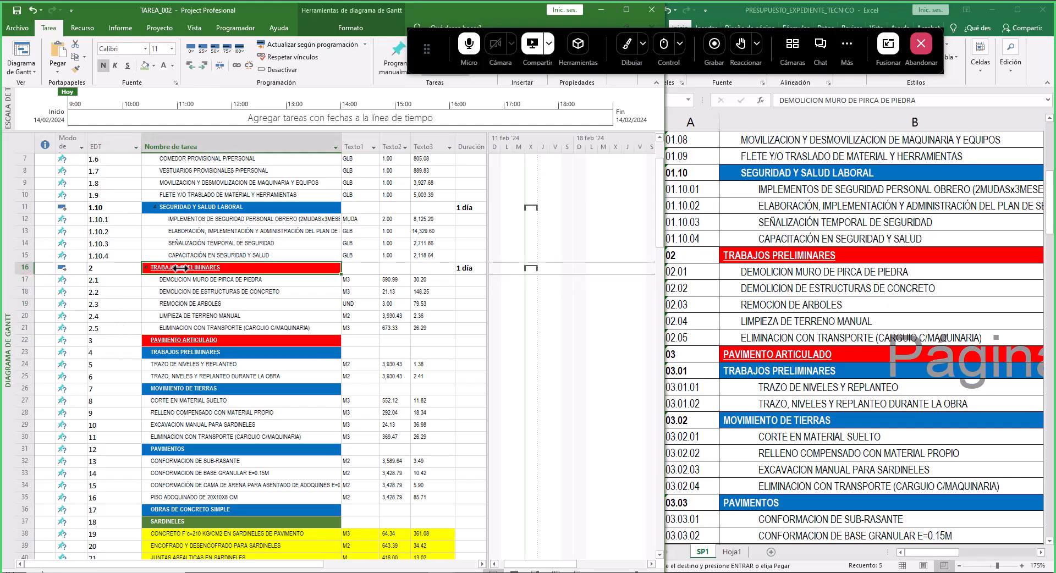
- Collapse the OBRAS PROVISIONALES and TRABAJOS PRELIMINARES summary tasks
scroll(170, 243, "up", 2)
left_click(146, 161)
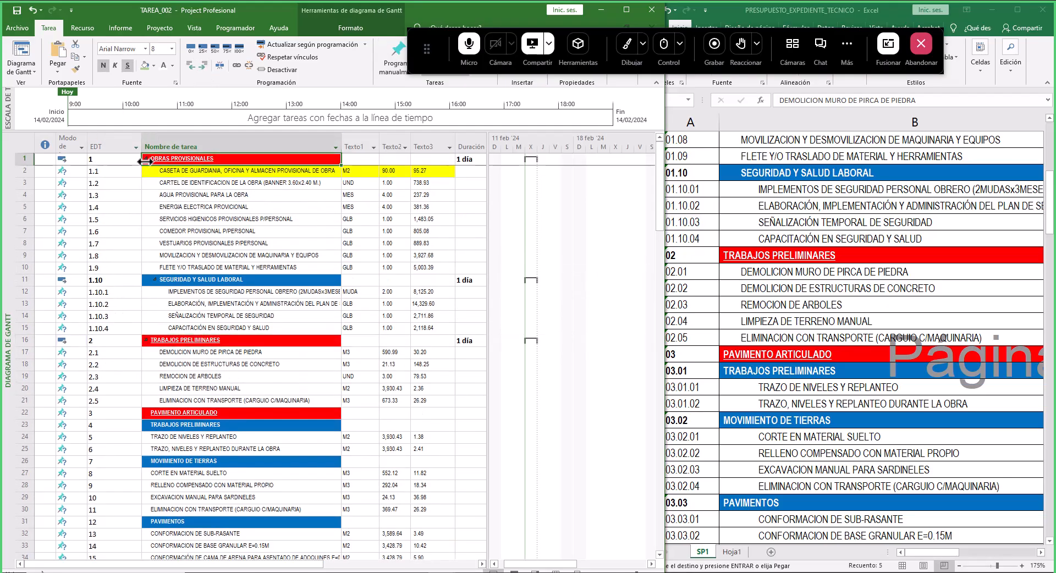
left_click(145, 158)
left_click(146, 170)
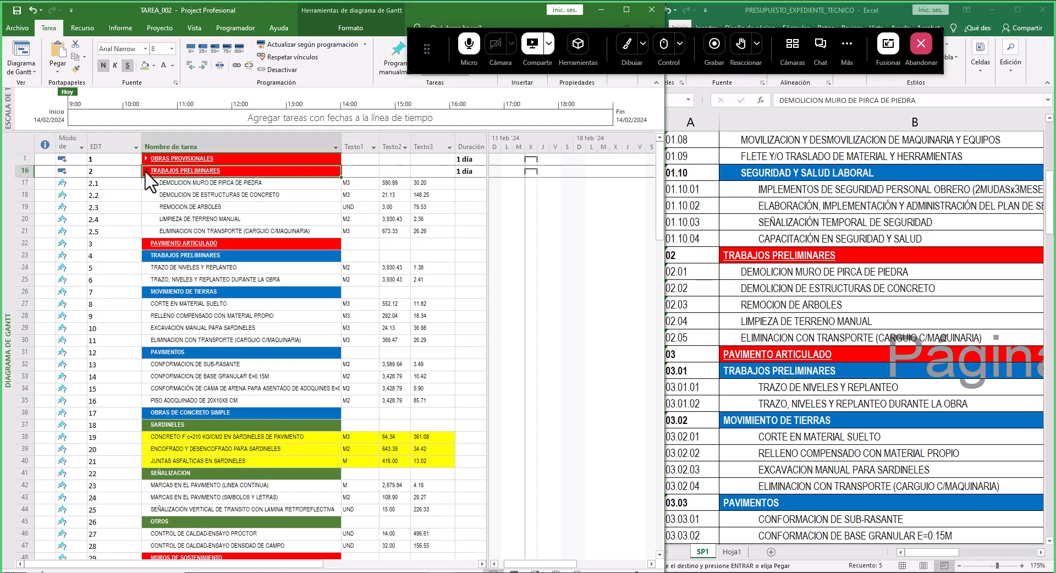
- Examine the budget's item codes under PAVIMENTO ARTICULADO to see how its groups and items nest
left_click(165, 185)
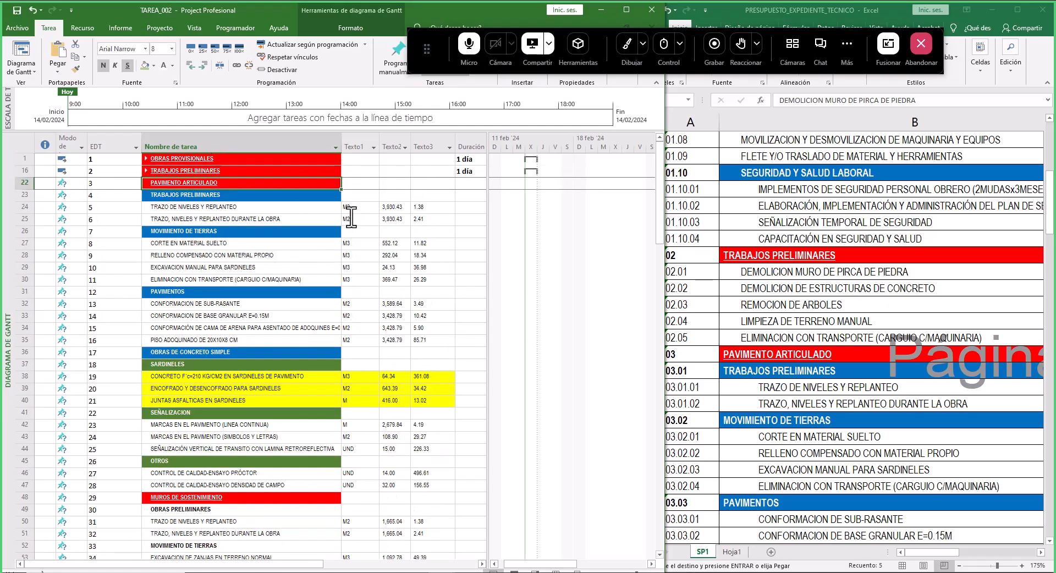
left_click(791, 308)
scroll(844, 302, "down", 6)
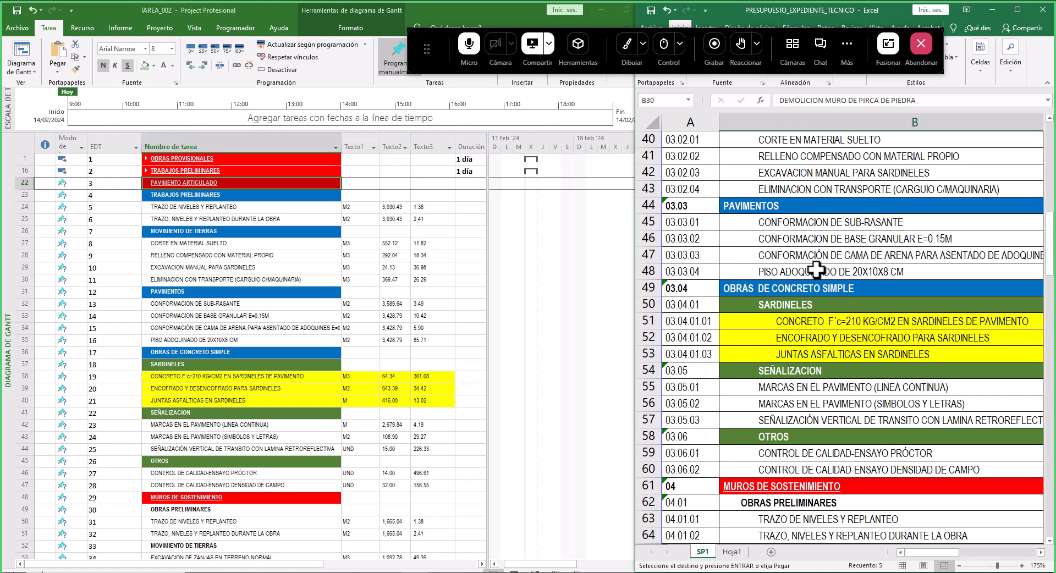
scroll(844, 303, "up", 3)
left_click(783, 227)
left_click_drag(783, 226, 813, 434)
scroll(813, 366, "down", 1)
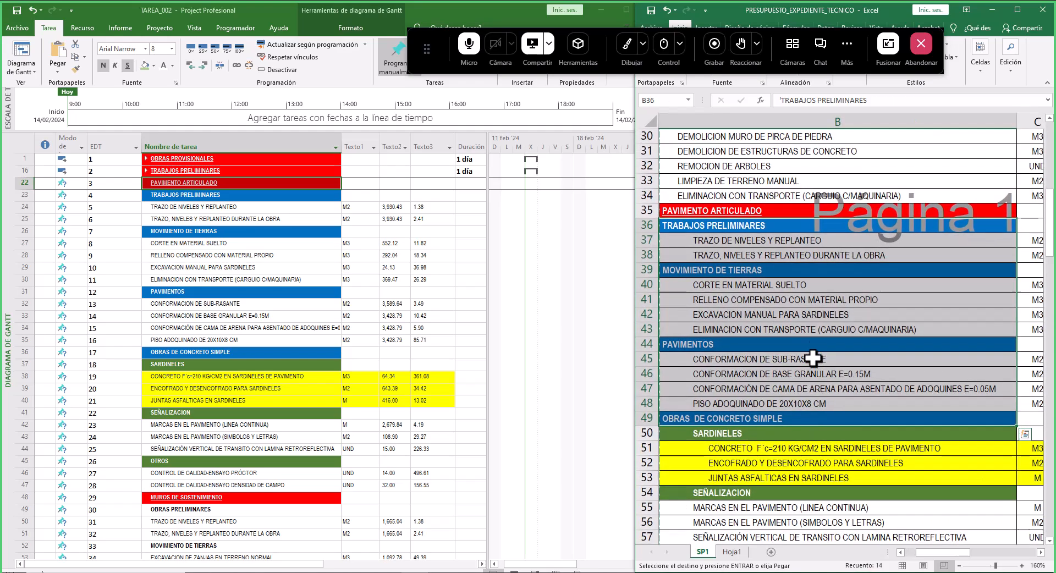
scroll(814, 336, "down", 2)
left_click(901, 552)
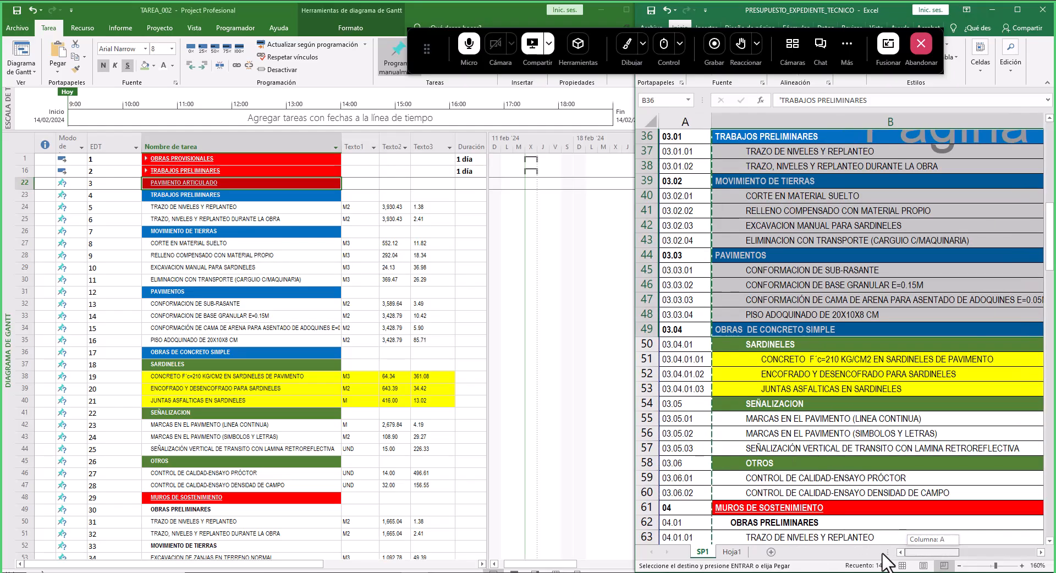
left_click(763, 497, "shift")
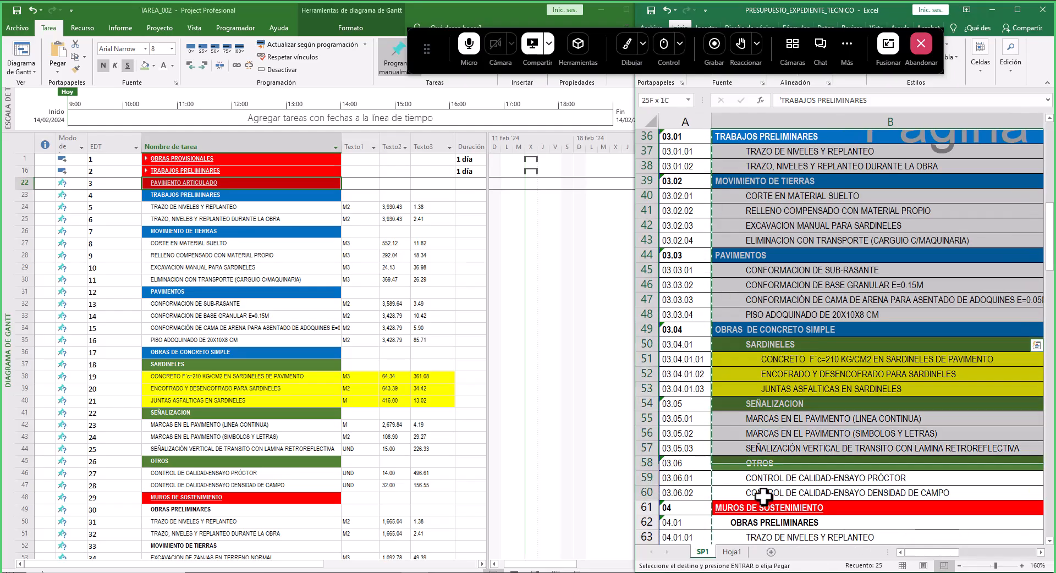
- Indent the tasks from TRAZO DE NIVELES Y REPLANTEO through CONTROL DE CALIDAD-ENSAYO DENSIDAD DE CAMPO one level
left_click(184, 208)
left_click_drag(183, 208, 204, 486)
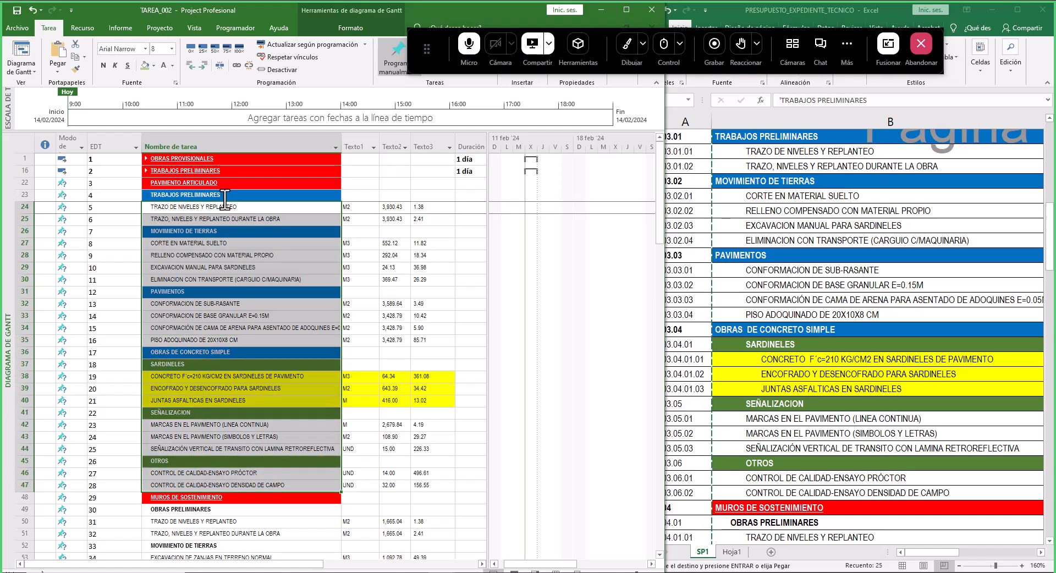
left_click(203, 66)
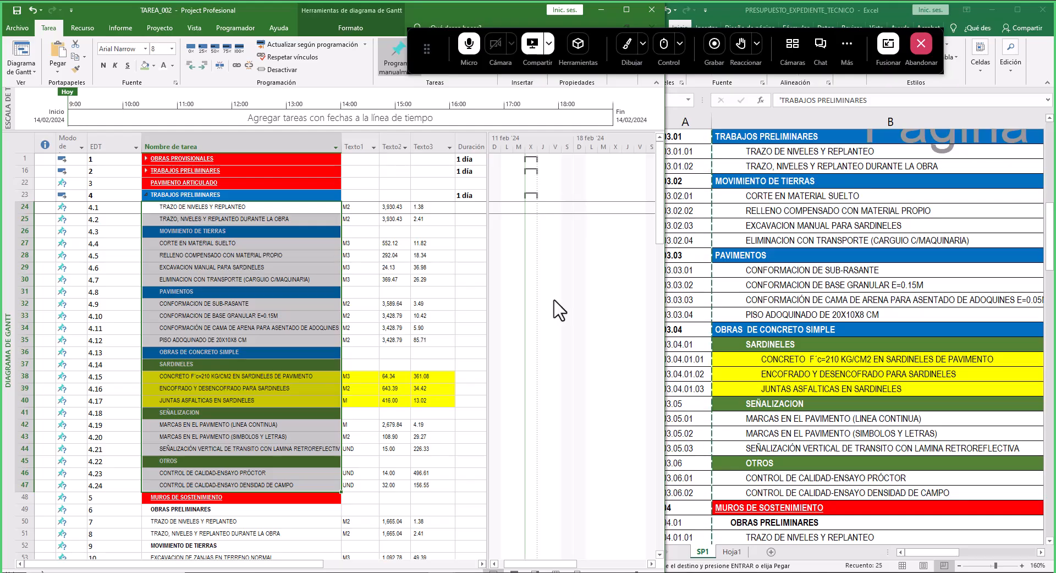
- Compare the budget's codes for the TRABAJOS PRELIMINARES and MOVIMIENTO DE TIERRAS groups under PAVIMENTO ARTICULADO
left_click(861, 342)
scroll(866, 341, "up", 5)
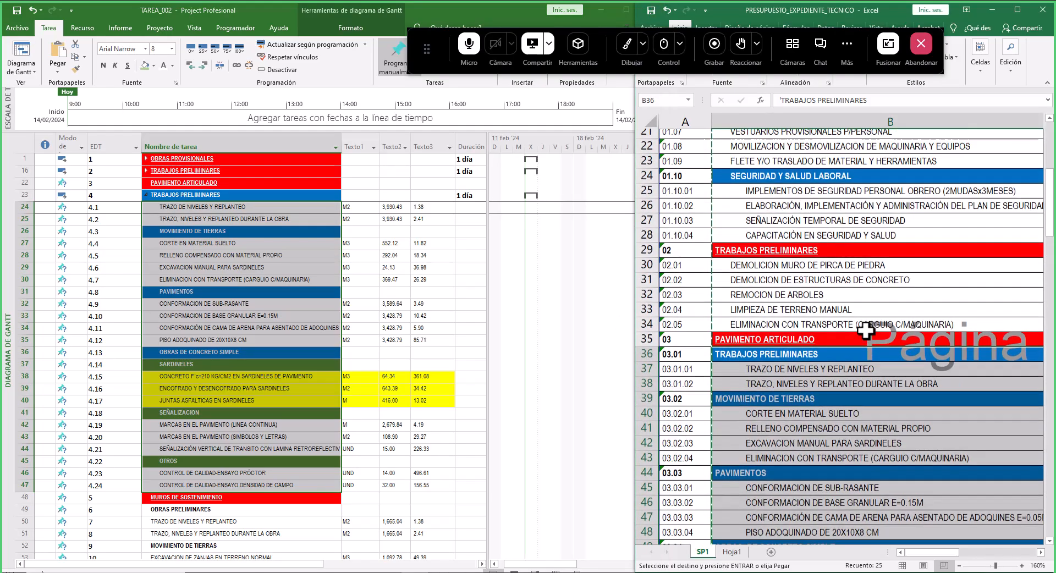
left_click(798, 255)
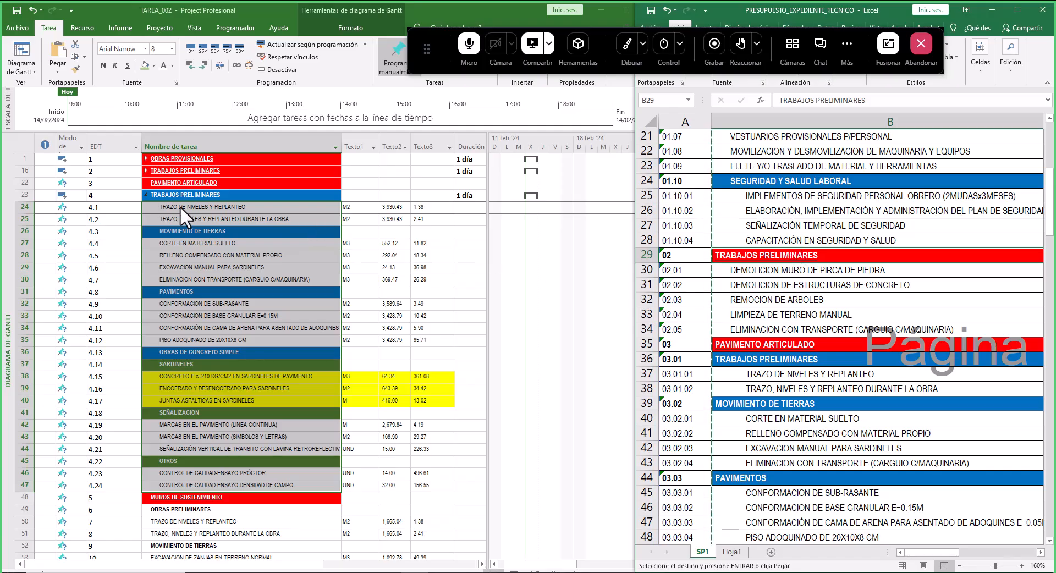
left_click(237, 231)
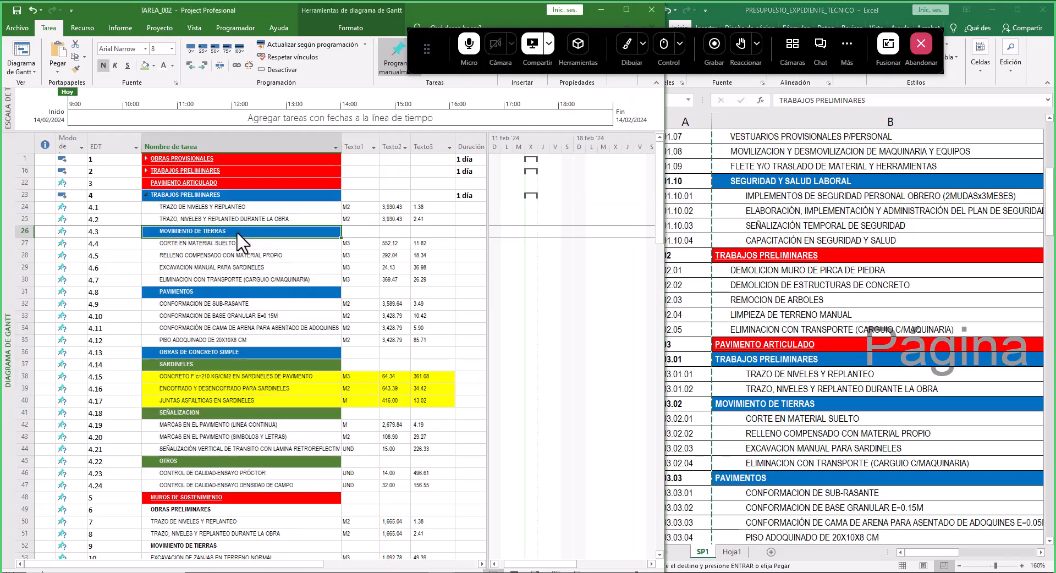
left_click(723, 303)
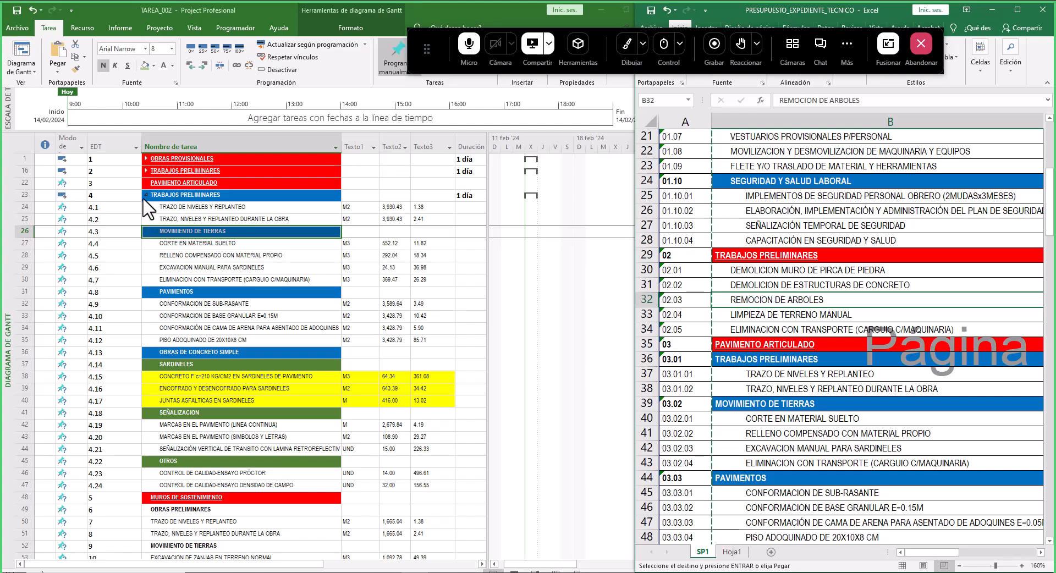
scroll(792, 286, "up", 3)
scroll(792, 287, "down", 5)
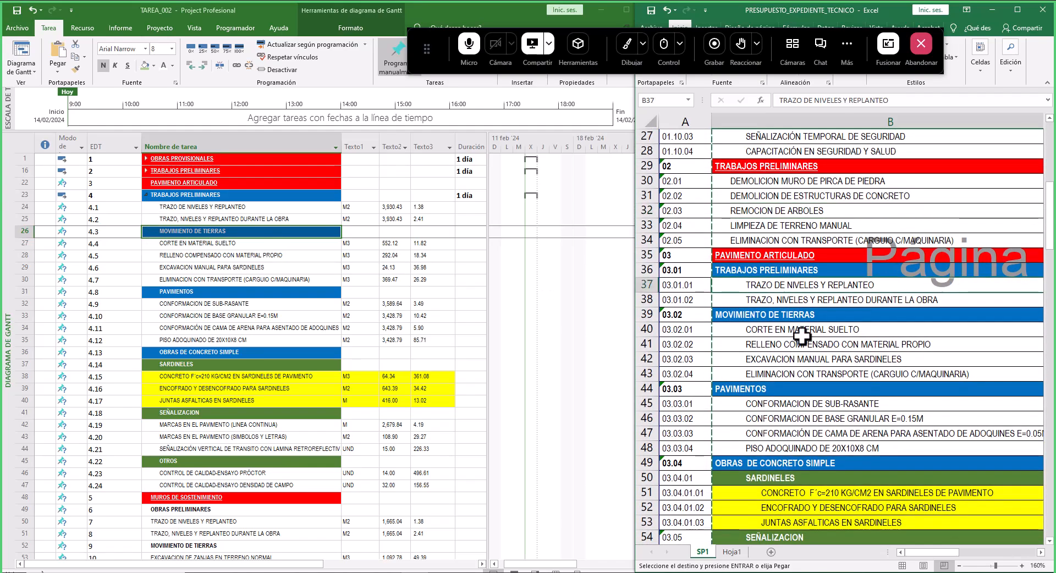
scroll(792, 330, "right", 1)
left_click(792, 329)
left_click(735, 284)
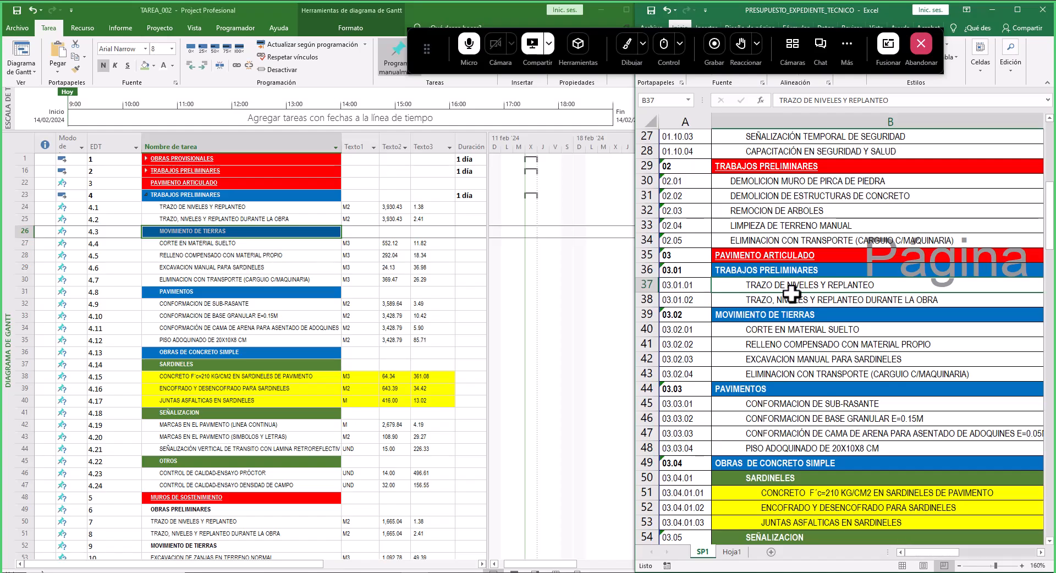
left_click_drag(792, 286, 792, 300)
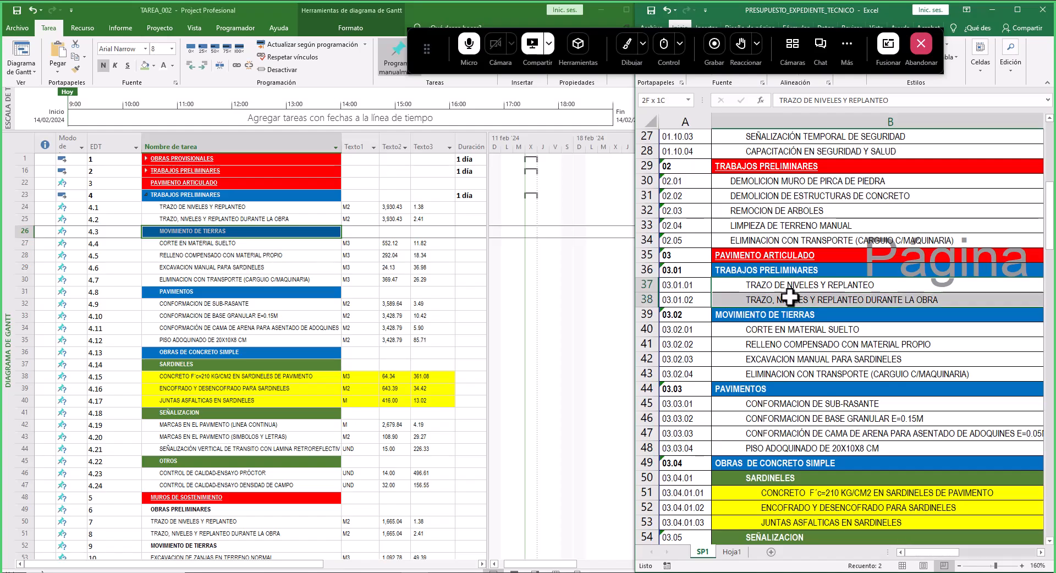
left_click(756, 253)
- Indent the block from TRABAJOS PRELIMINARES to the last quality-control test under PAVIMENTO ARTICULADO, then collapse and re-expand it
left_click_drag(155, 193, 166, 486)
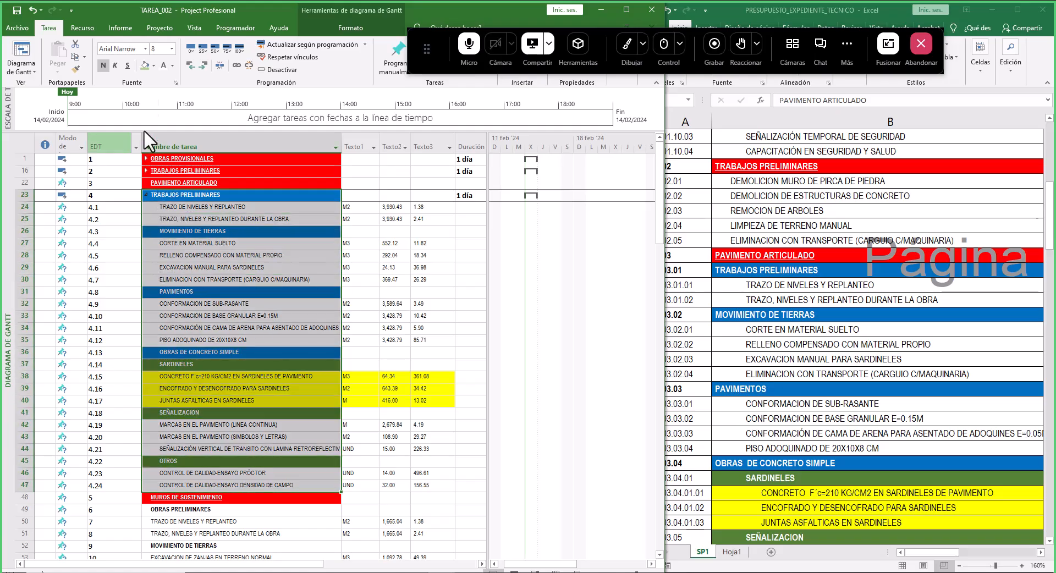
left_click(204, 65)
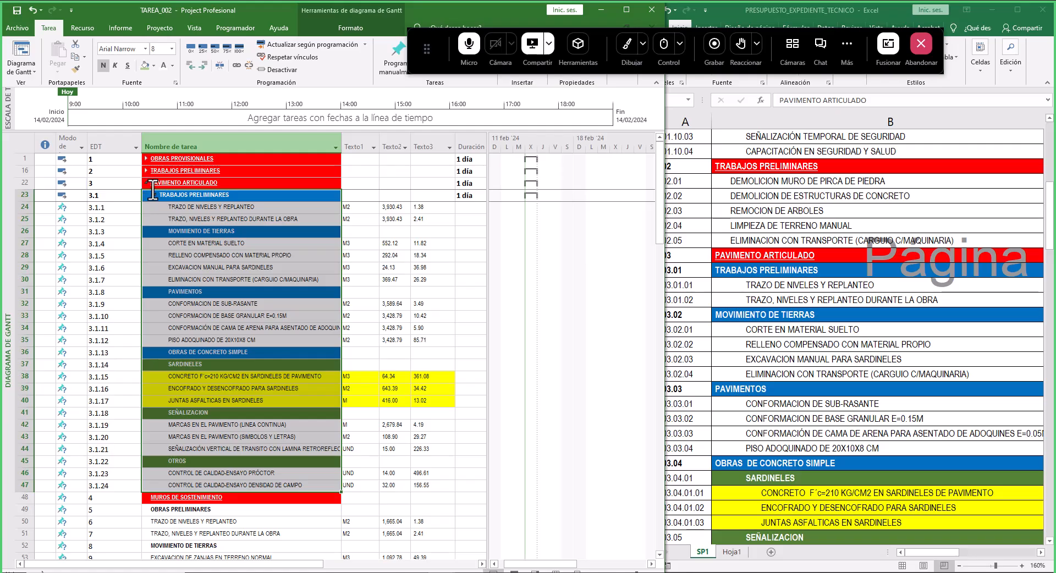
left_click(147, 182)
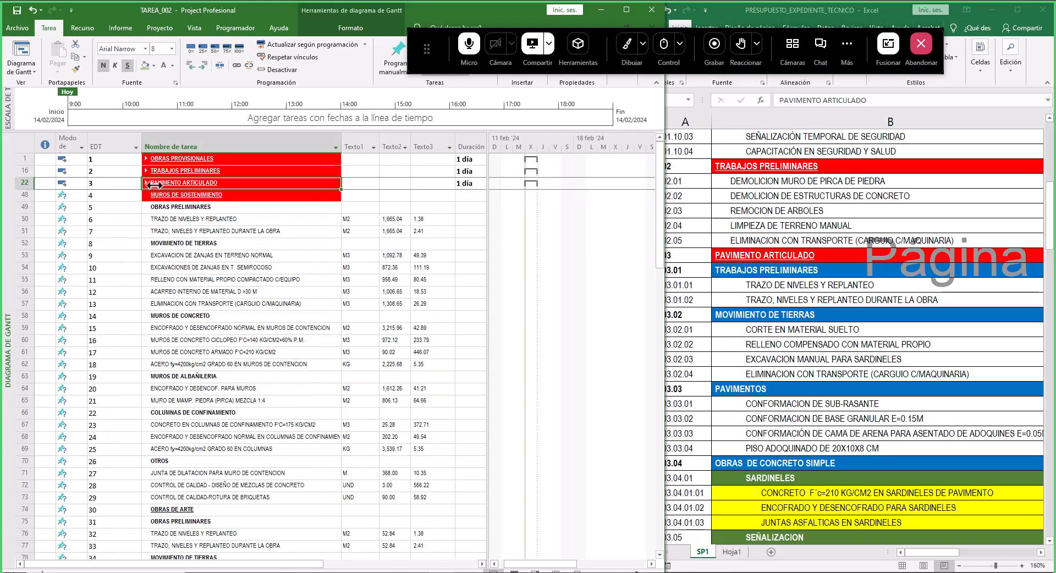
left_click(147, 182)
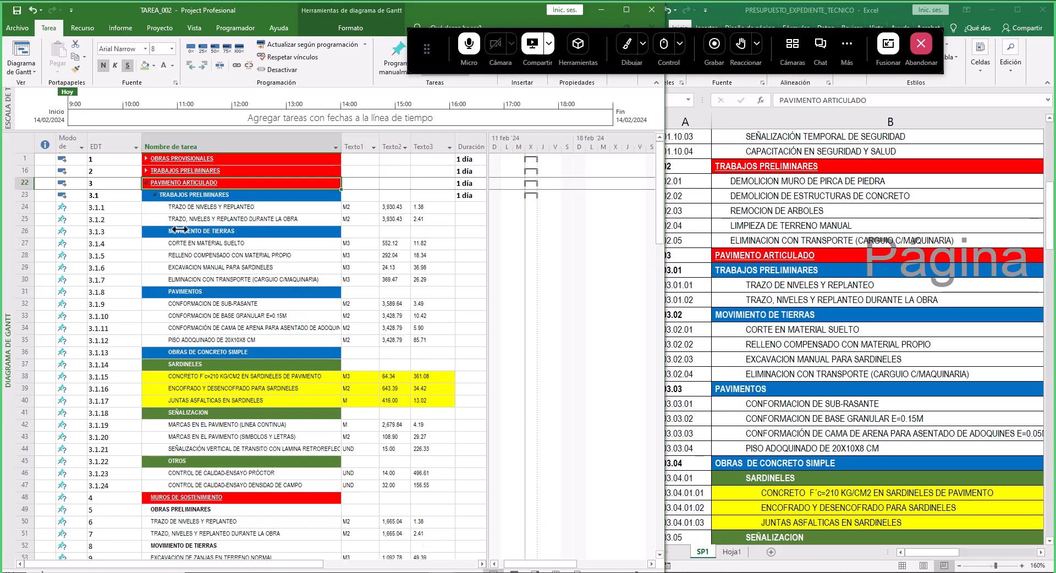
- Indent the four earthwork items from CORTE EN MATERIAL SUELTO to ELIMINACION CON TRANSPORTE under MOVIMIENTO DE TIERRAS
left_click(212, 197)
left_click_drag(804, 284, 786, 299)
mouse_move(207, 207)
left_mouse_down()
mouse_move(220, 205)
mouse_move(222, 219)
left_mouse_up()
left_click(784, 342)
left_click_drag(784, 329, 786, 375)
left_click_drag(220, 243, 216, 280)
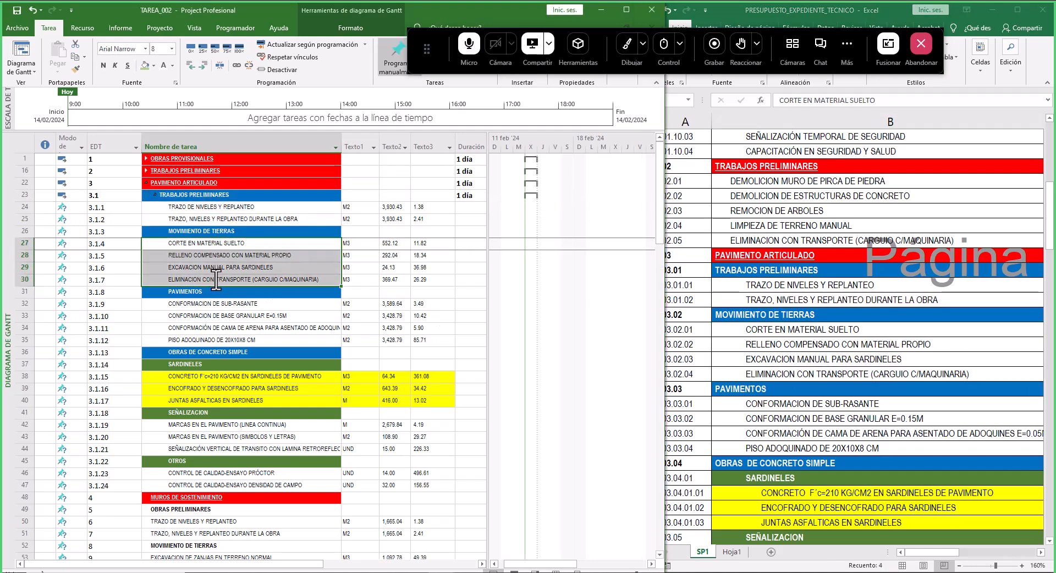
left_click(203, 65)
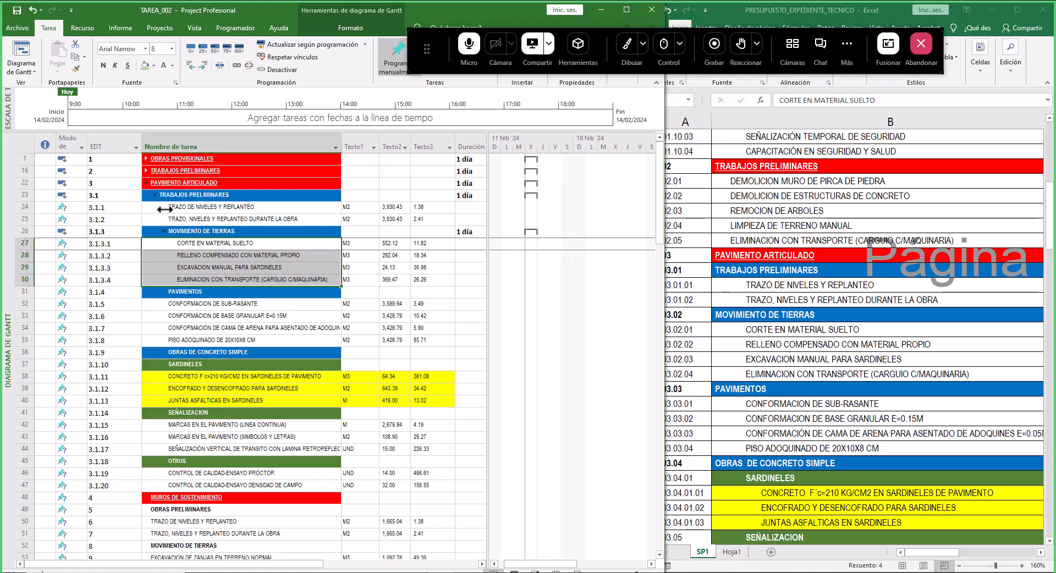
- Outdent MOVIMIENTO DE TIERRAS and all following pavement tasks one level so they sit beside TRABAJOS PRELIMINARES
left_click(197, 207)
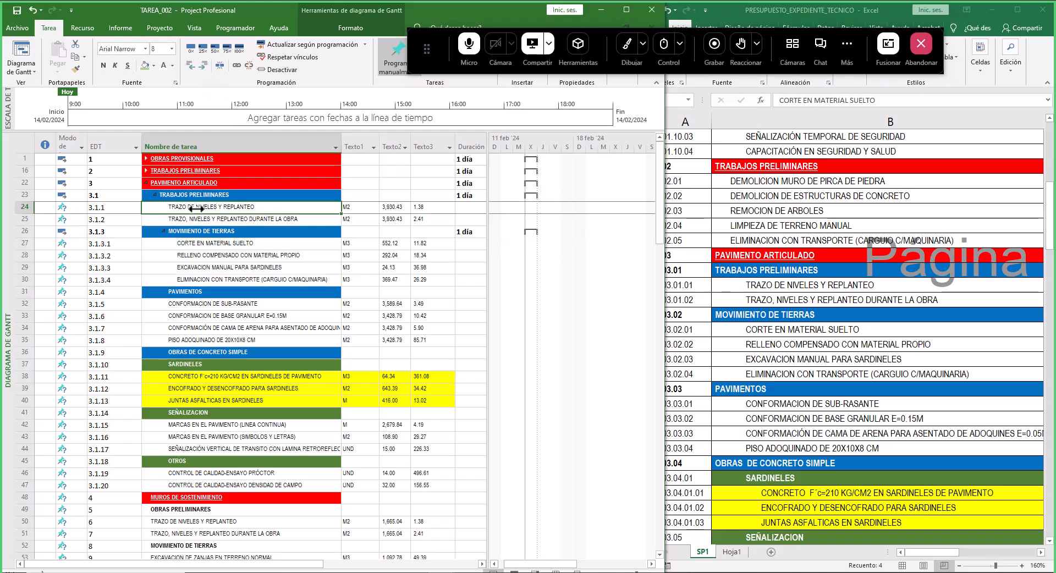
left_click_drag(197, 207, 208, 489)
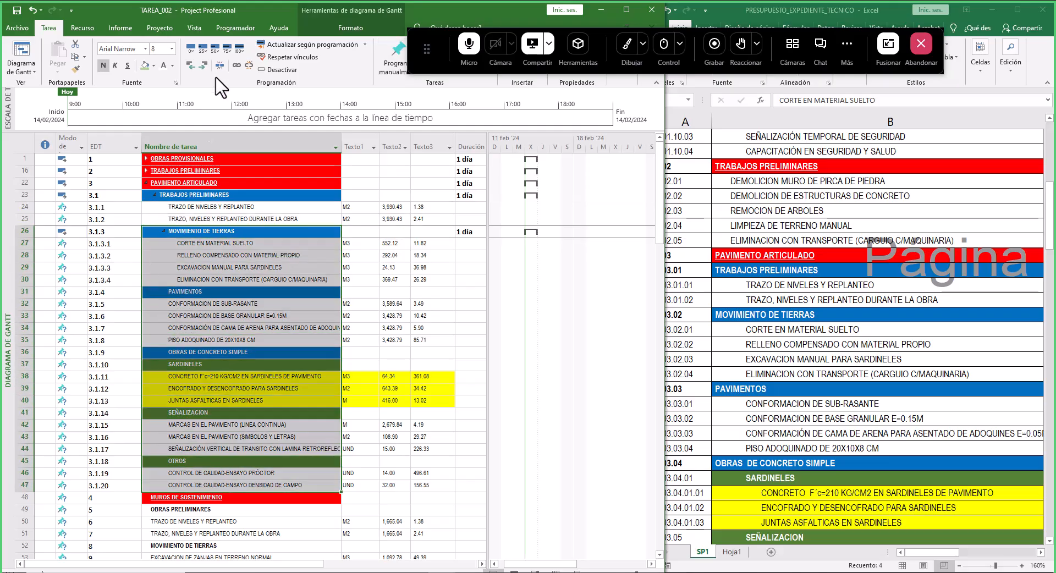
left_click(190, 65)
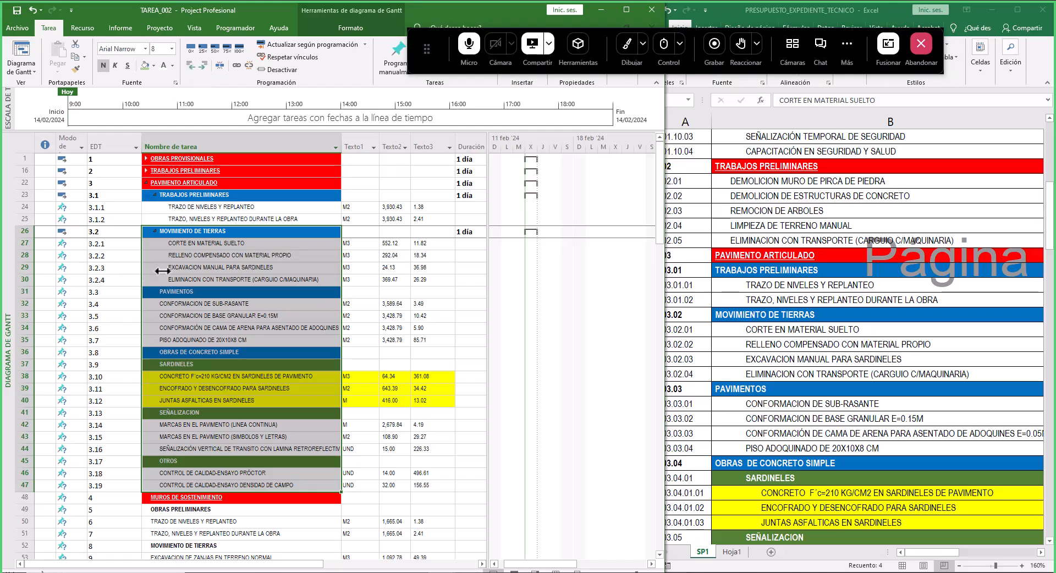
- Indent the four items from CONFORMACION DE SUB-RASANTE to PISO ADOQUINADO under PAVIMENTOS
left_click_drag(188, 305, 191, 340)
left_click(203, 65)
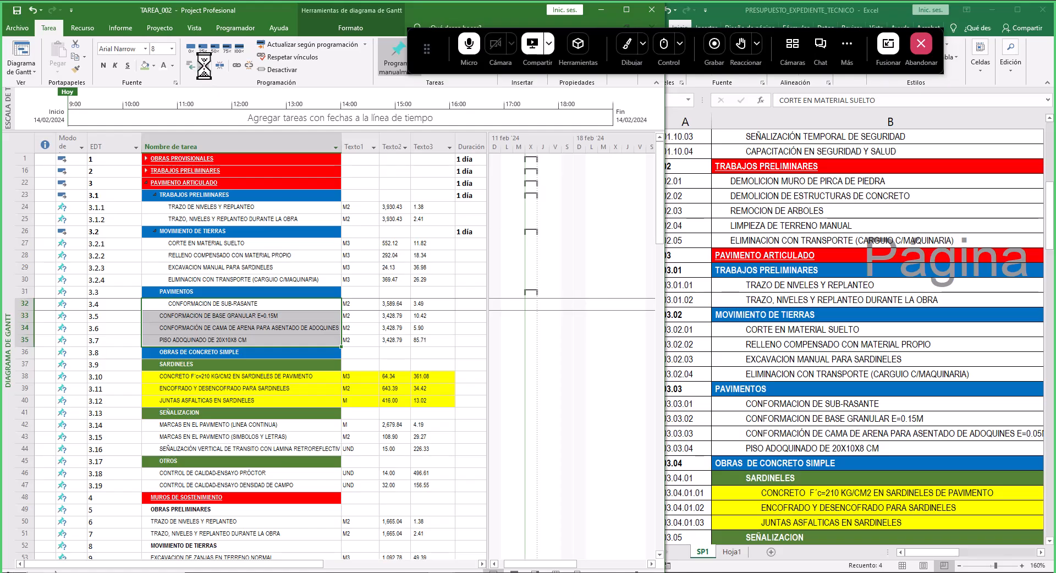
- Examine the budget's codes for OBRAS DE CONCRETO SIMPLE and its SARDINELES items
left_click(820, 424)
scroll(781, 330, "down", 6)
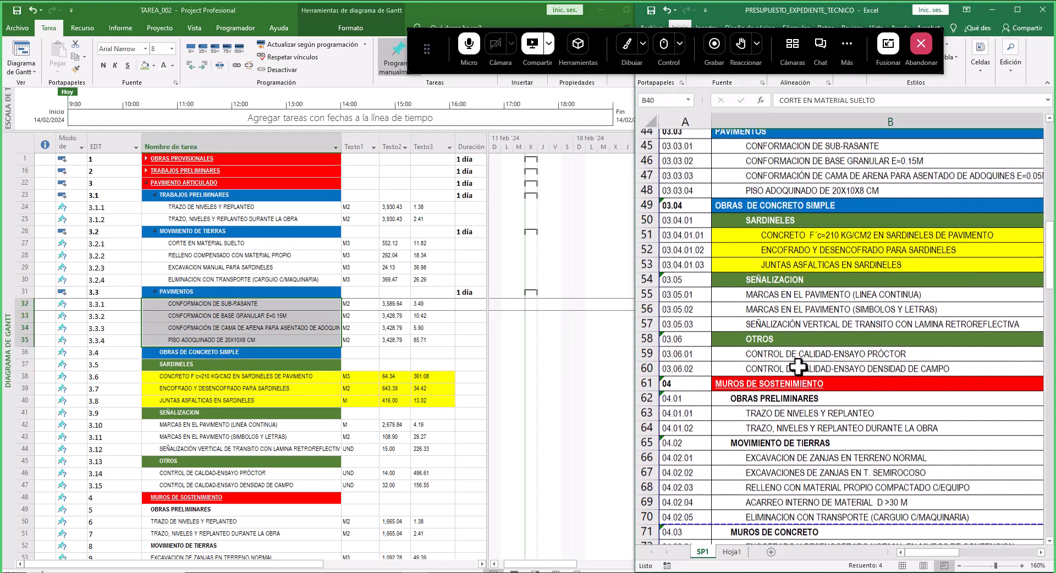
left_click(775, 211)
left_click_drag(776, 211, 771, 358)
left_click(251, 312)
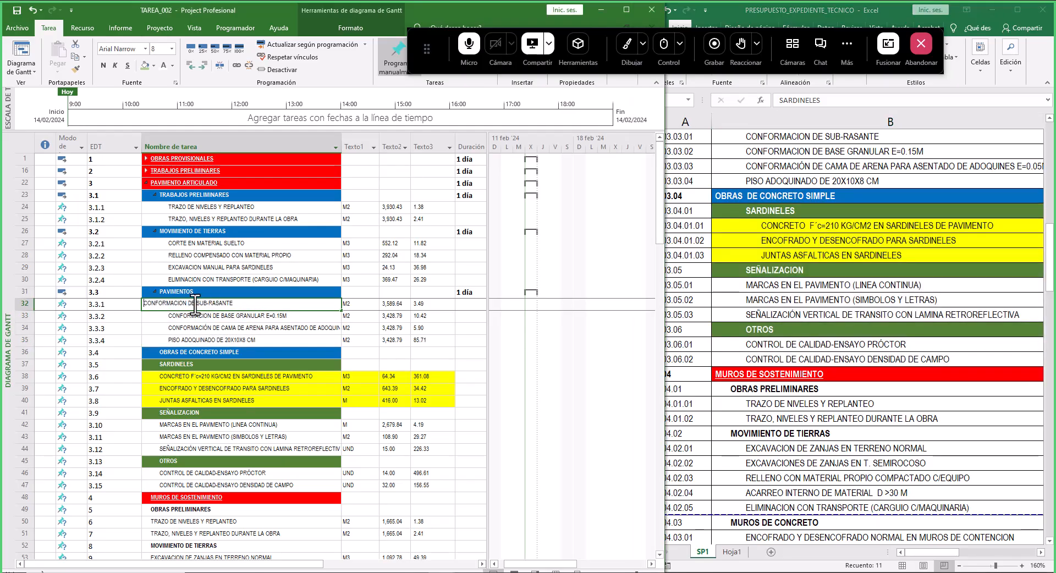
left_click(208, 364)
scroll(208, 365, "down", 2)
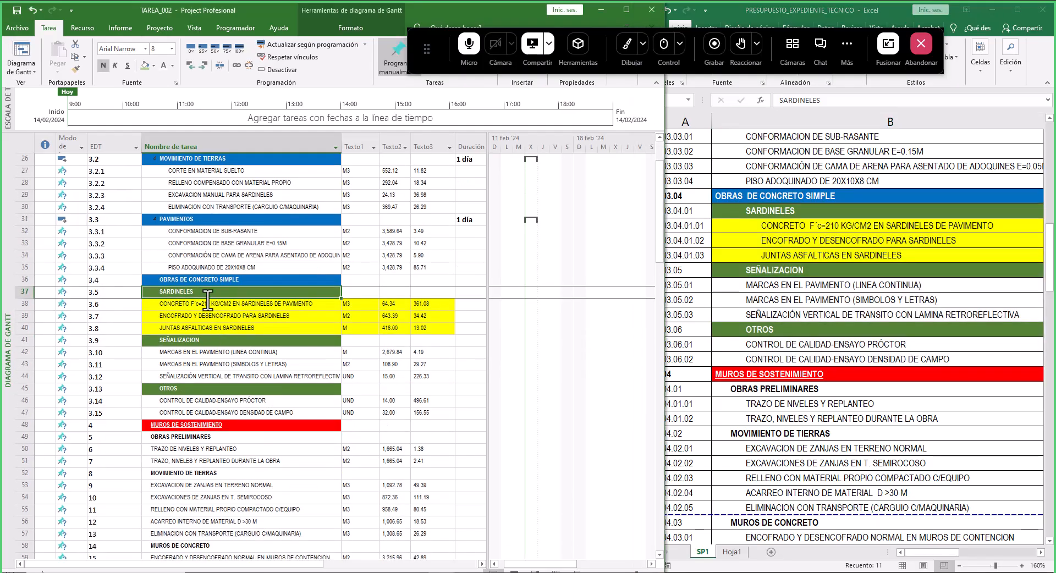
- Indent the tasks from SARDINELES through CONTROL DE CALIDAD-ENSAYO DENSIDAD DE CAMPO under OBRAS DE CONCRETO SIMPLE
left_click_drag(214, 293, 227, 420)
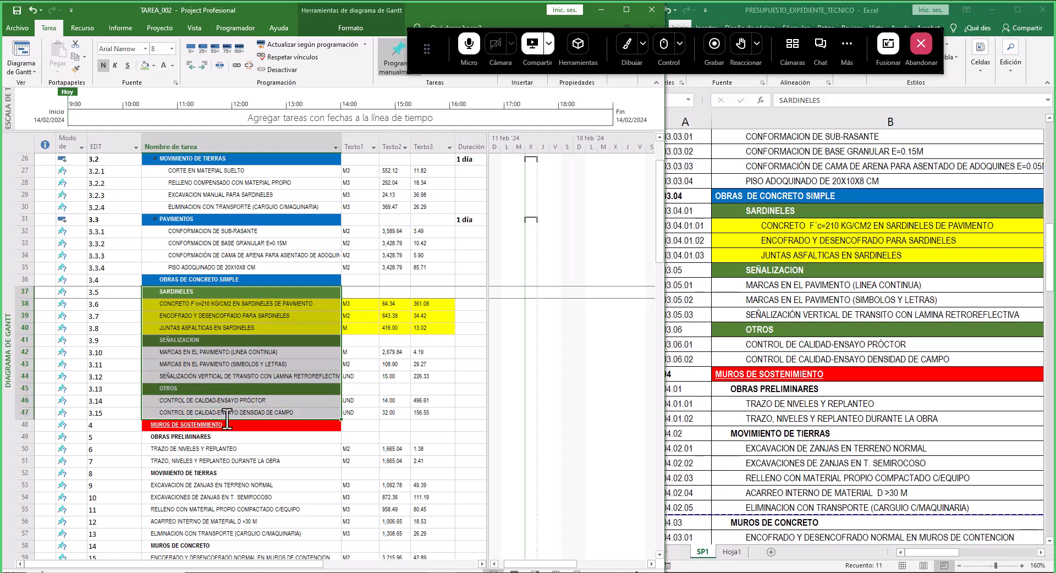
left_click(204, 65)
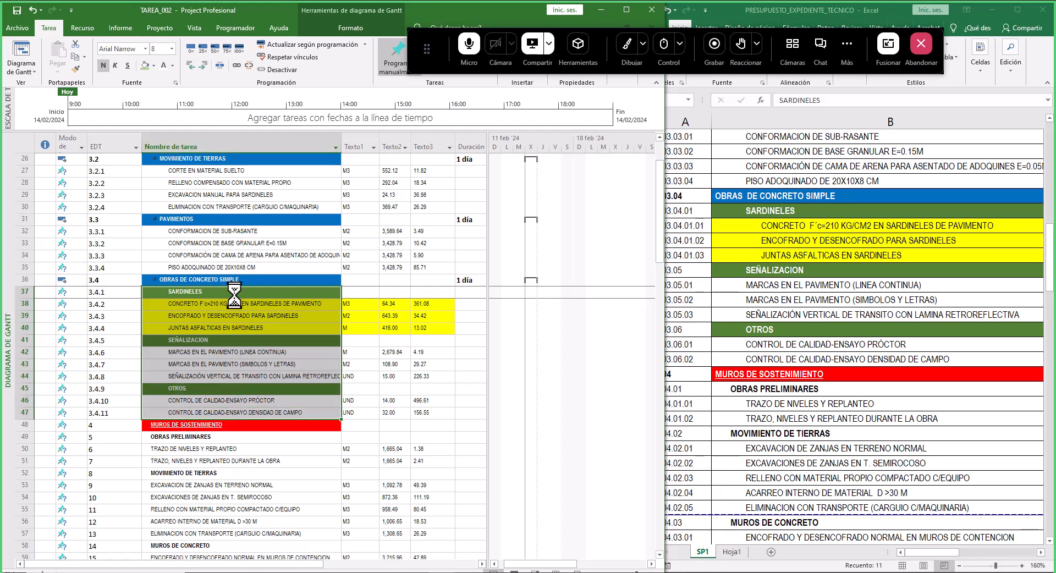
- Indent the three curb items from CONCRETO F'c=210 KG/CM2 to JUNTAS ASFALTICAS under SARDINELES, matching the budget codes
left_click(848, 306)
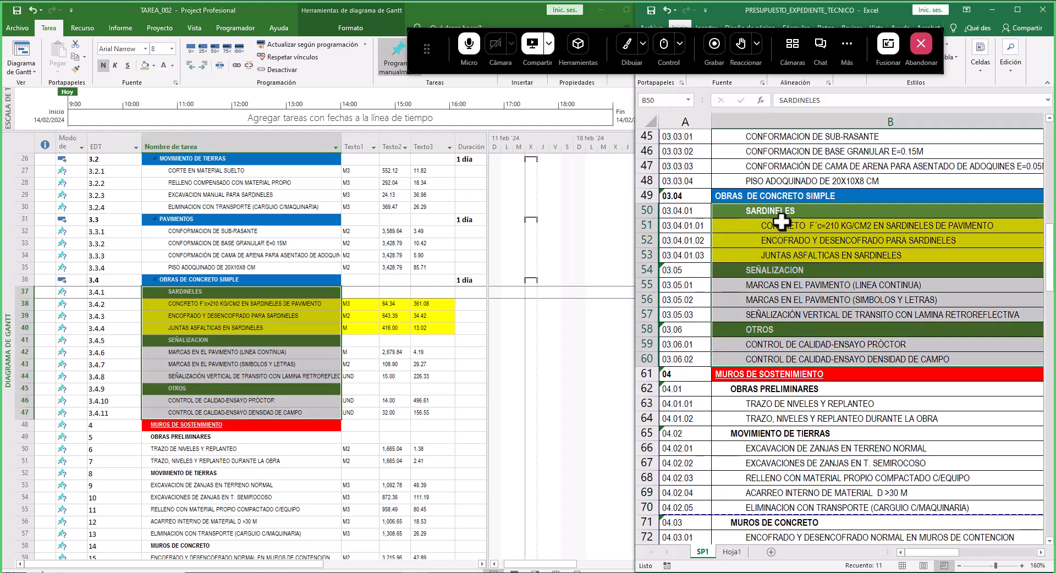
left_click(782, 211)
left_click_drag(770, 227, 773, 254)
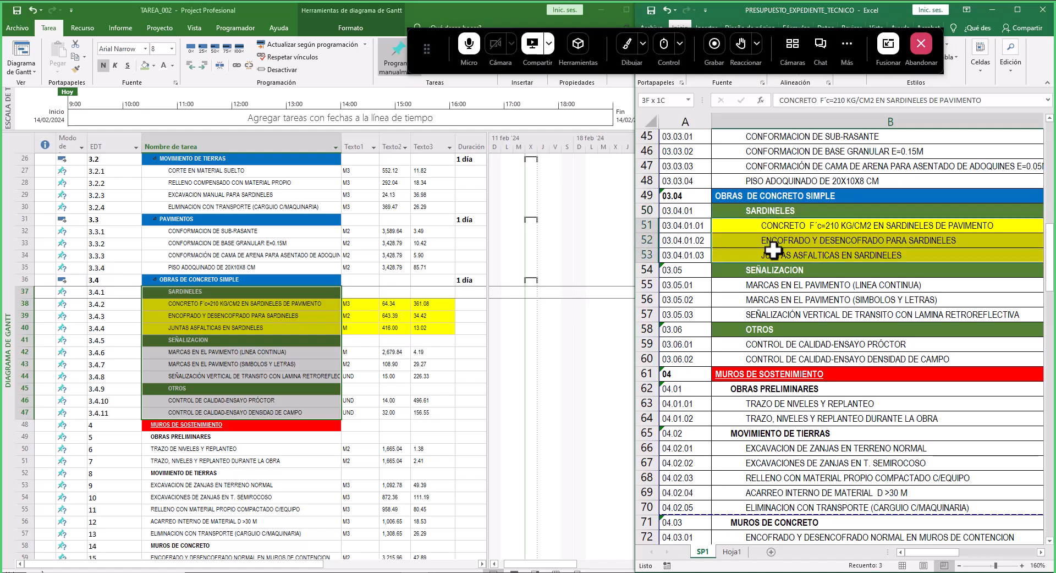
left_click(172, 292)
left_click_drag(187, 304, 188, 328)
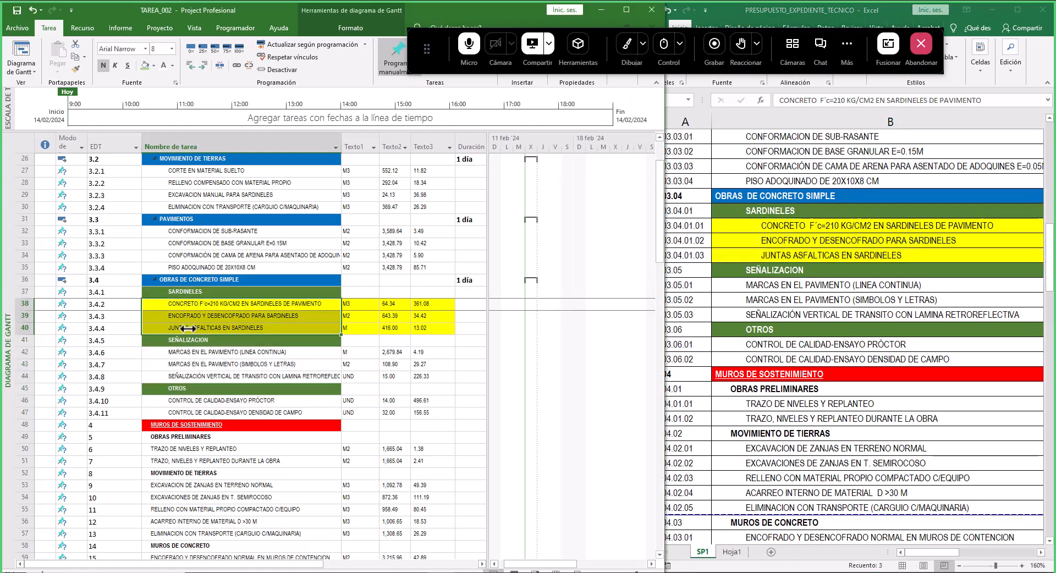
left_click(203, 65)
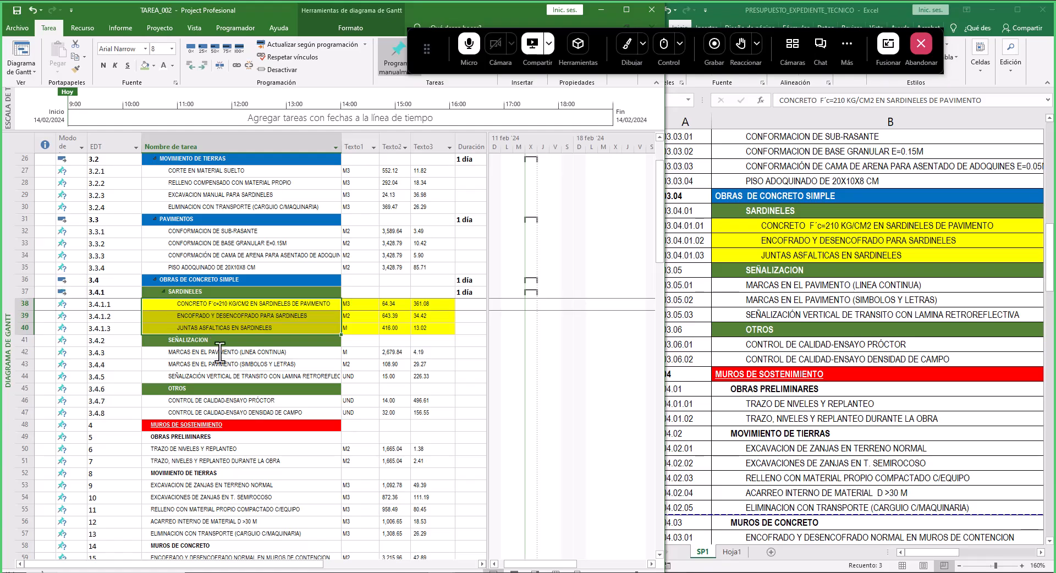
- Indent the three pavement-marking and signage items under SEÑALIZACION
left_click_drag(220, 353, 216, 377)
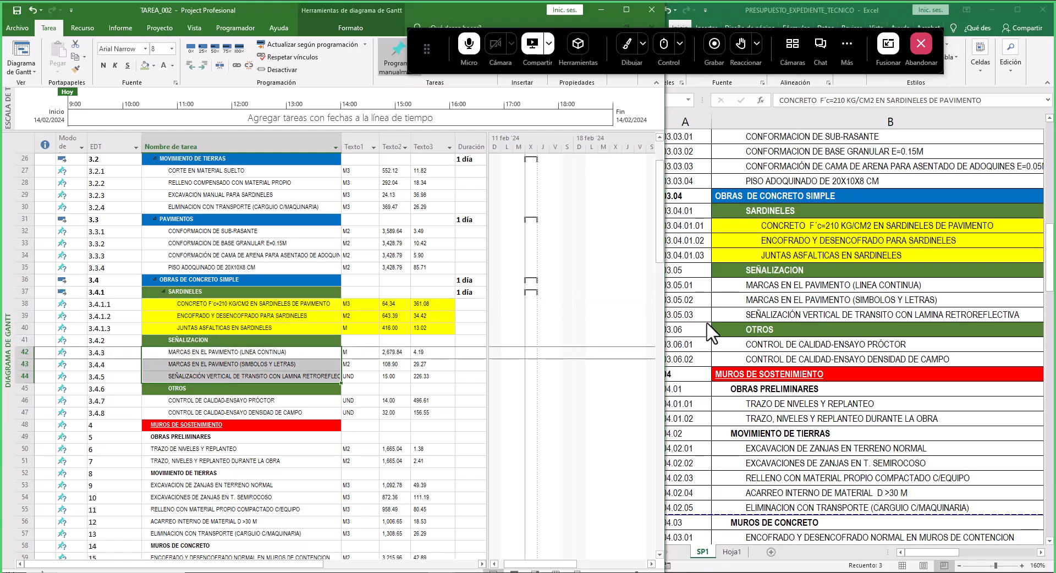
left_click(203, 65)
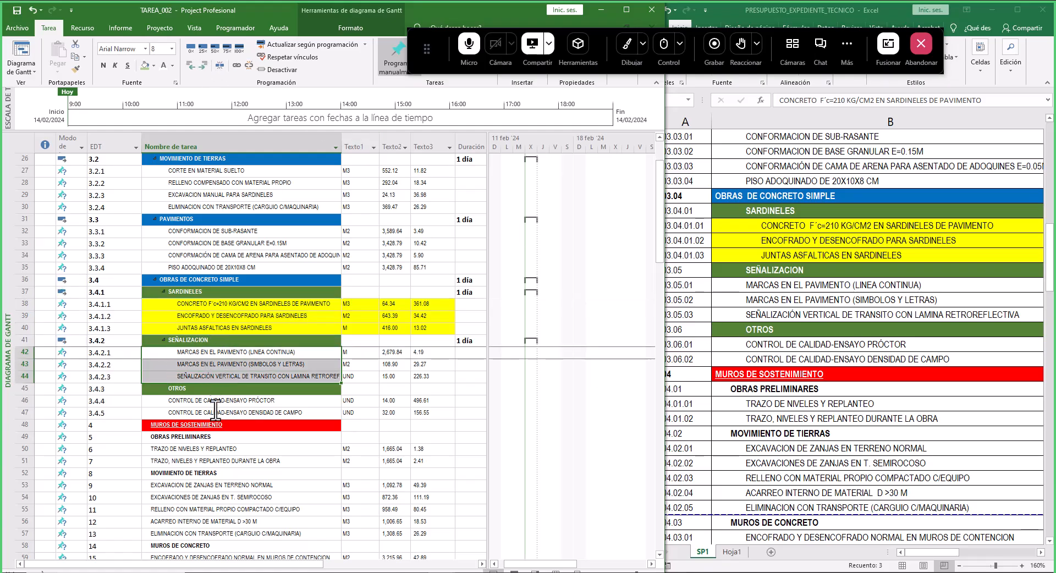
- Indent the two CONTROL DE CALIDAD tests under OTROS
left_click_drag(755, 347, 762, 360)
left_click(212, 401)
left_click_drag(211, 410, 211, 414)
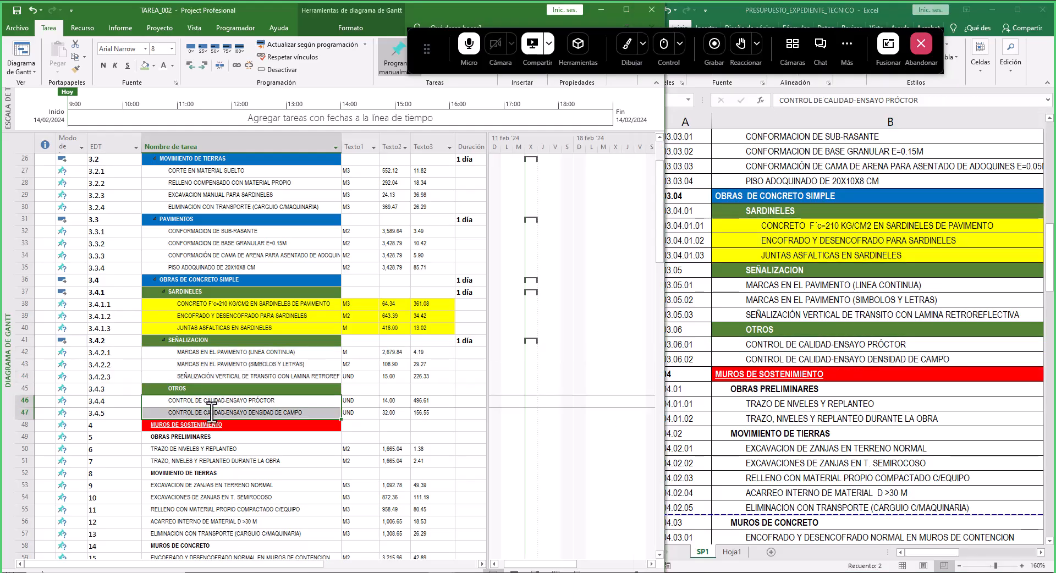
left_click(191, 66)
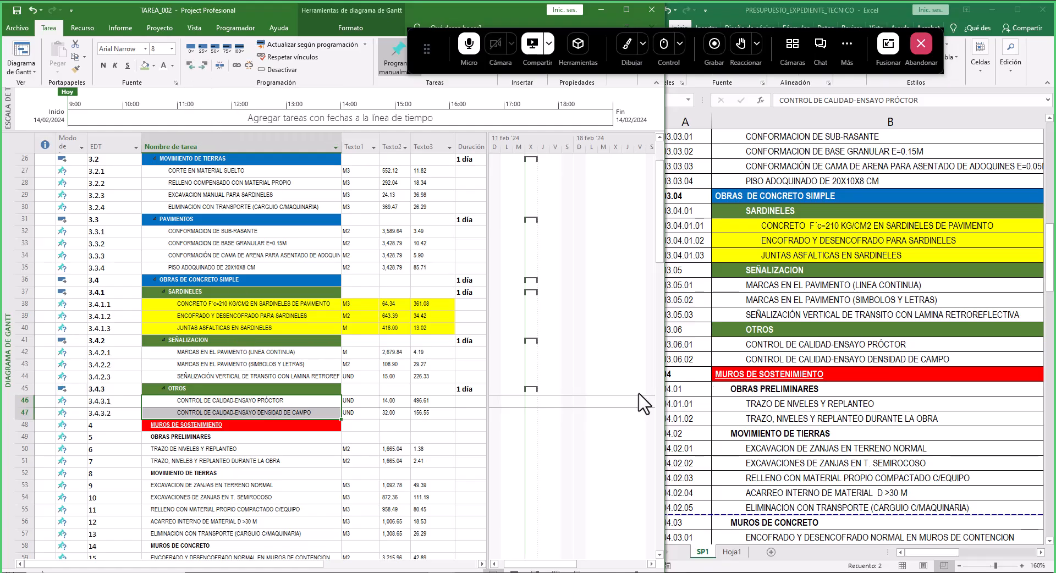
- Examine the budget's codes and levels for the SEÑALIZACION and OTROS groups under OBRAS DE CONCRETO SIMPLE
left_click(672, 362)
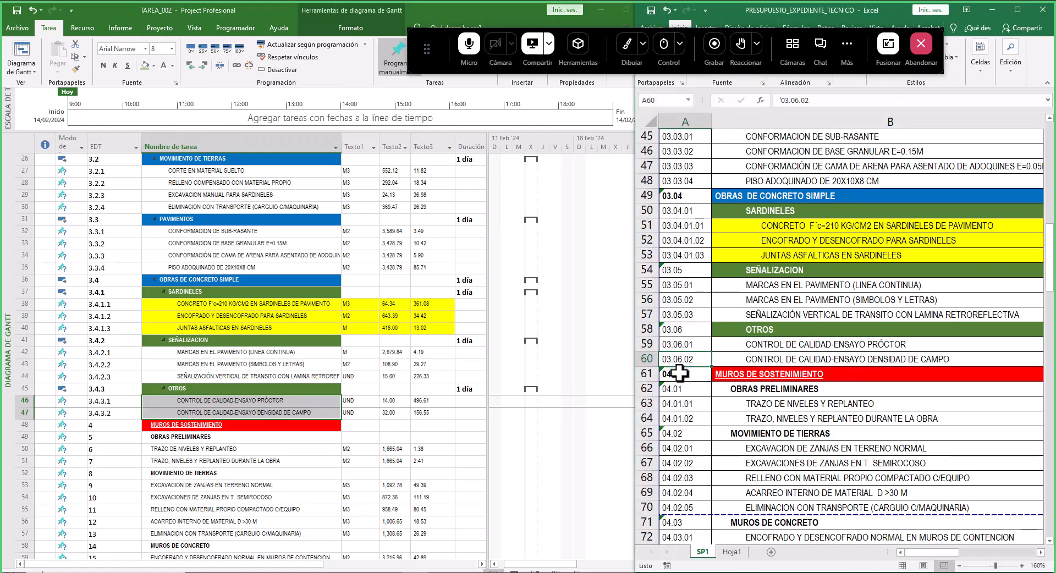
scroll(930, 417, "right", 1)
scroll(930, 417, "left", 1)
scroll(721, 250, "up", 1)
left_click(726, 240)
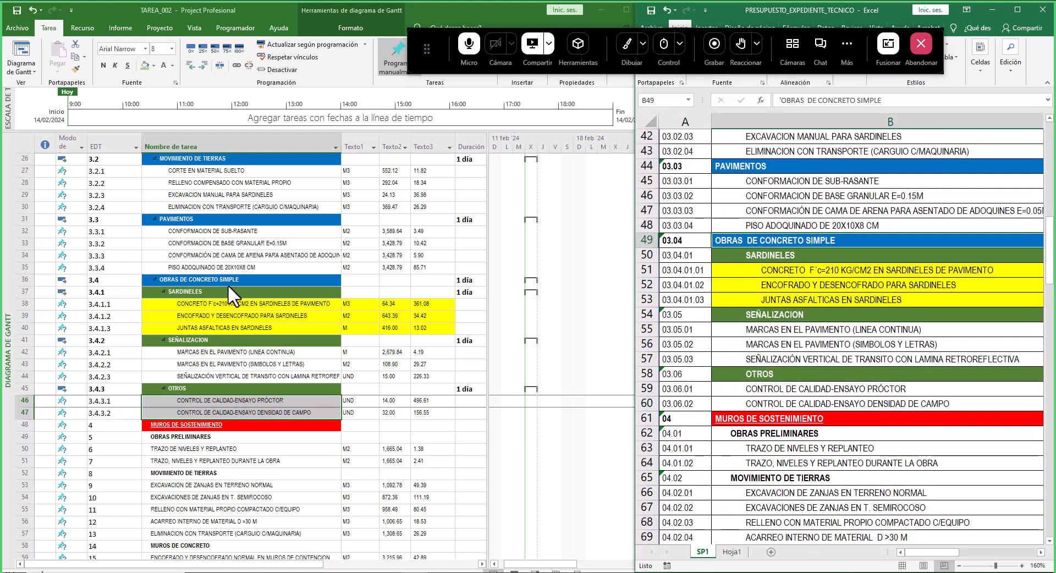
left_click(189, 289)
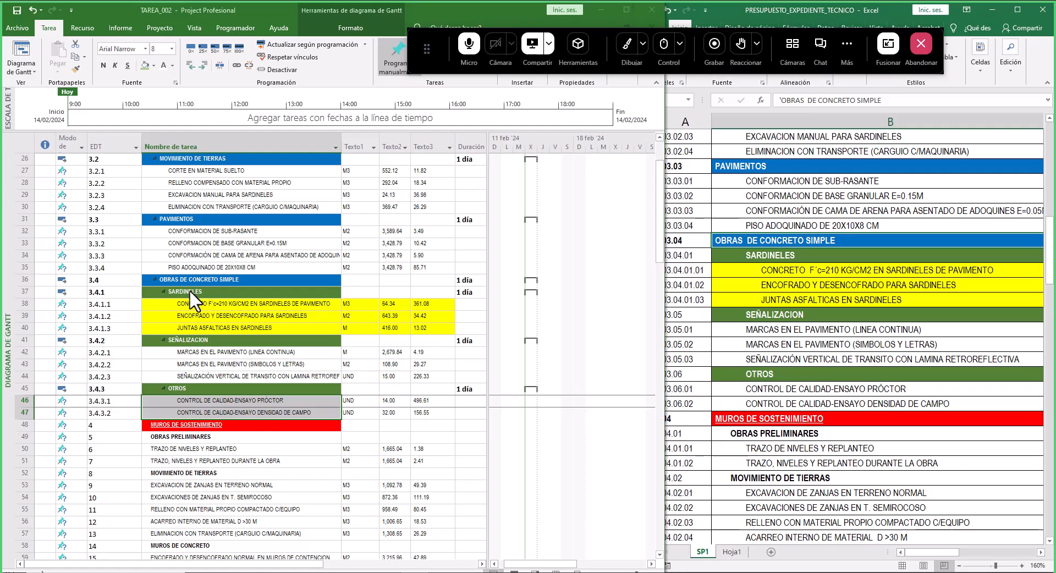
left_click(202, 342)
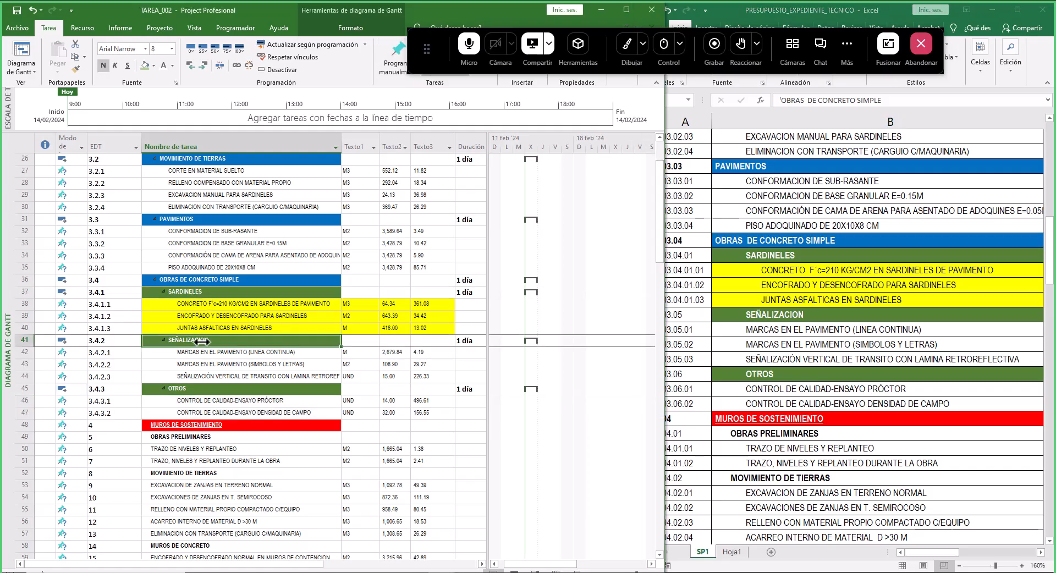
left_click(733, 302)
left_click(682, 314)
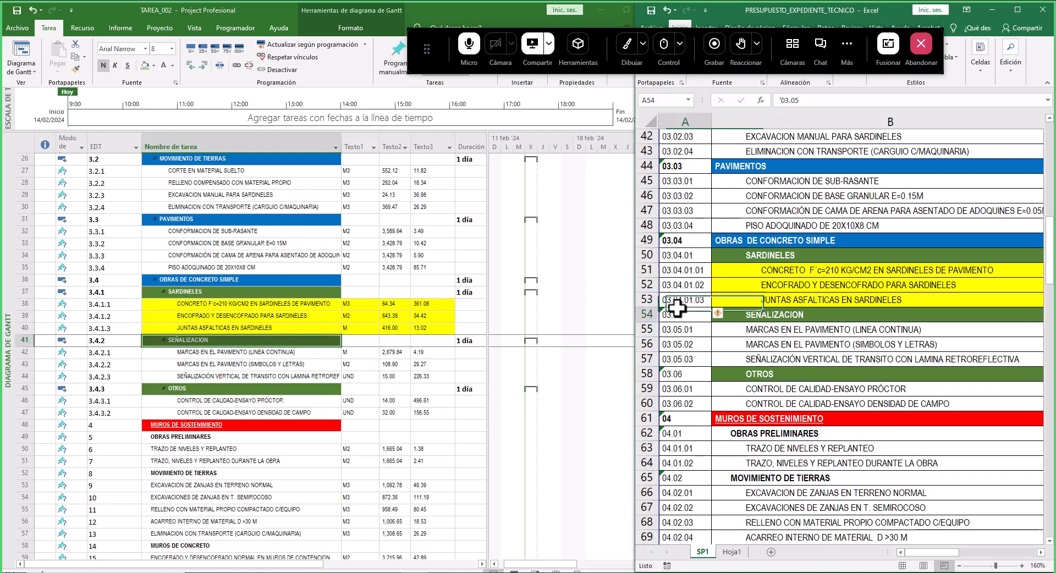
left_click(758, 311)
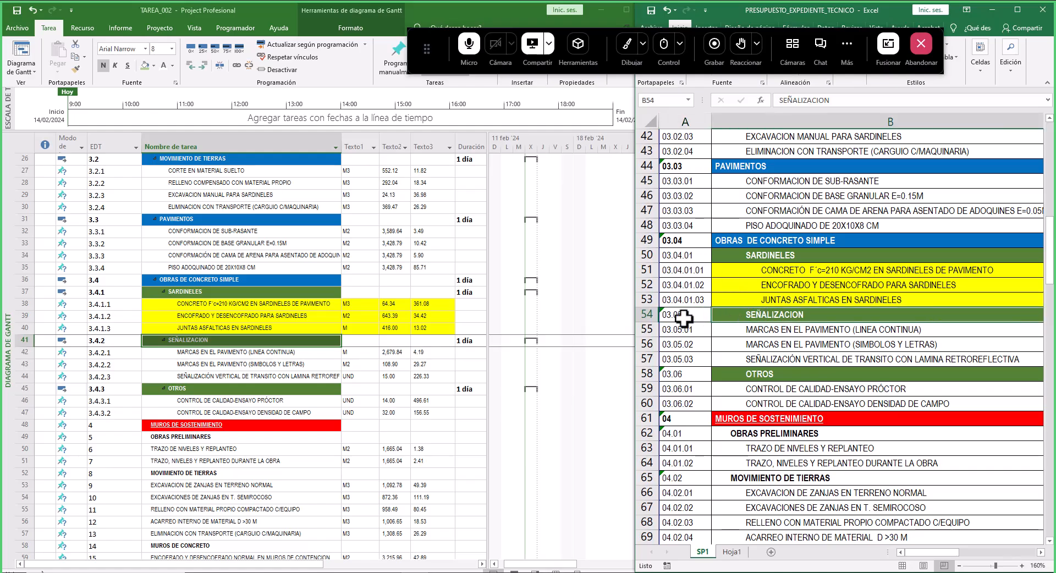
left_click(741, 375)
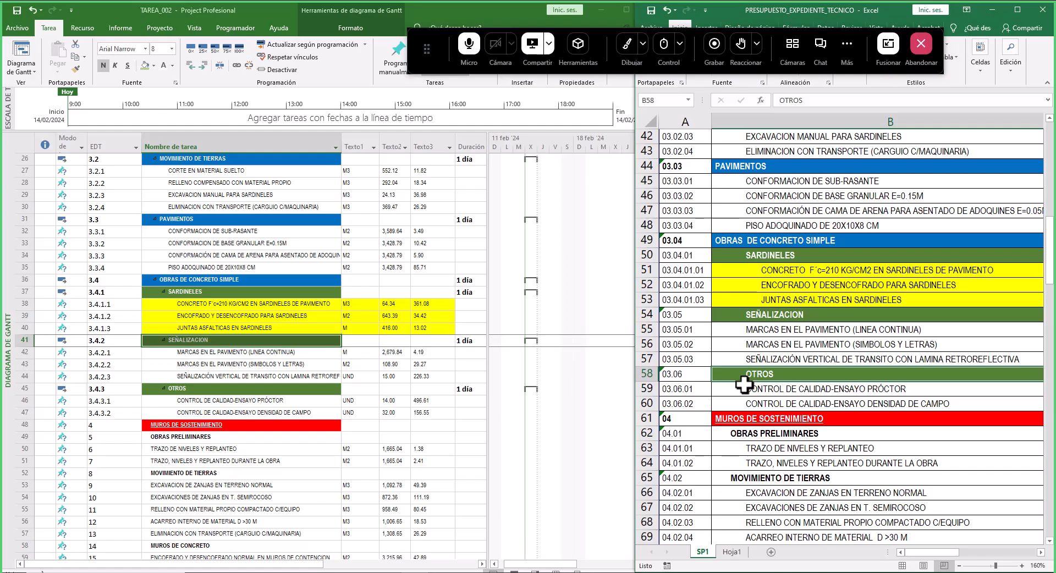
left_click_drag(759, 258, 759, 405)
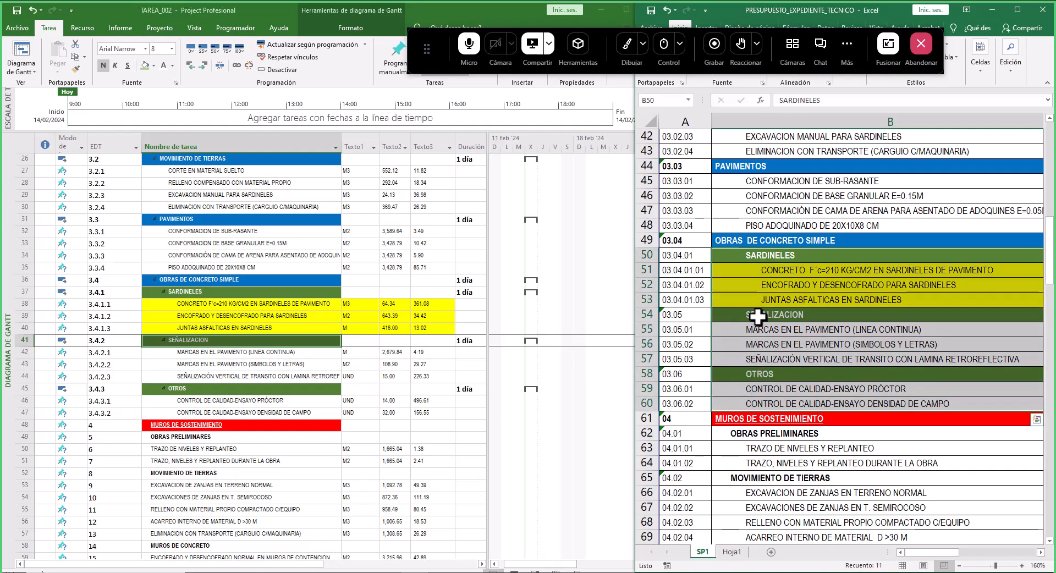
left_click(674, 317)
left_click(684, 237)
left_click(676, 316)
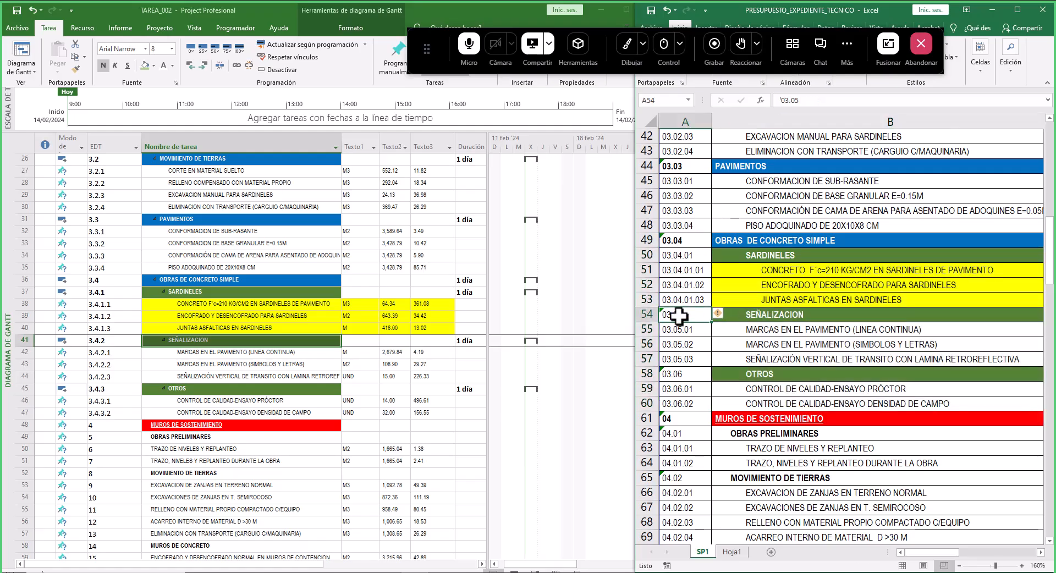
left_click_drag(682, 255, 682, 310)
left_click(683, 313)
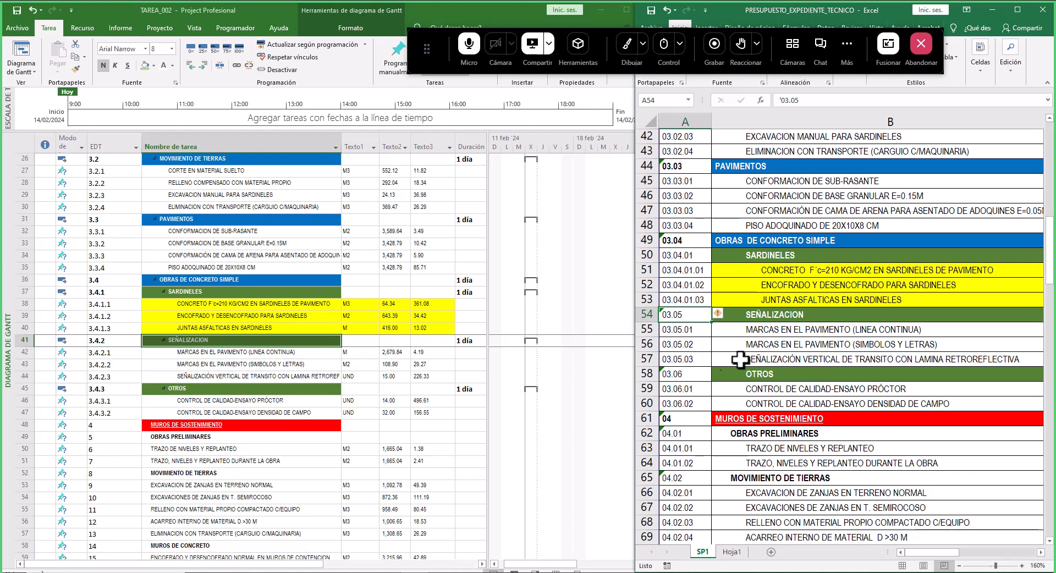
left_click(793, 315)
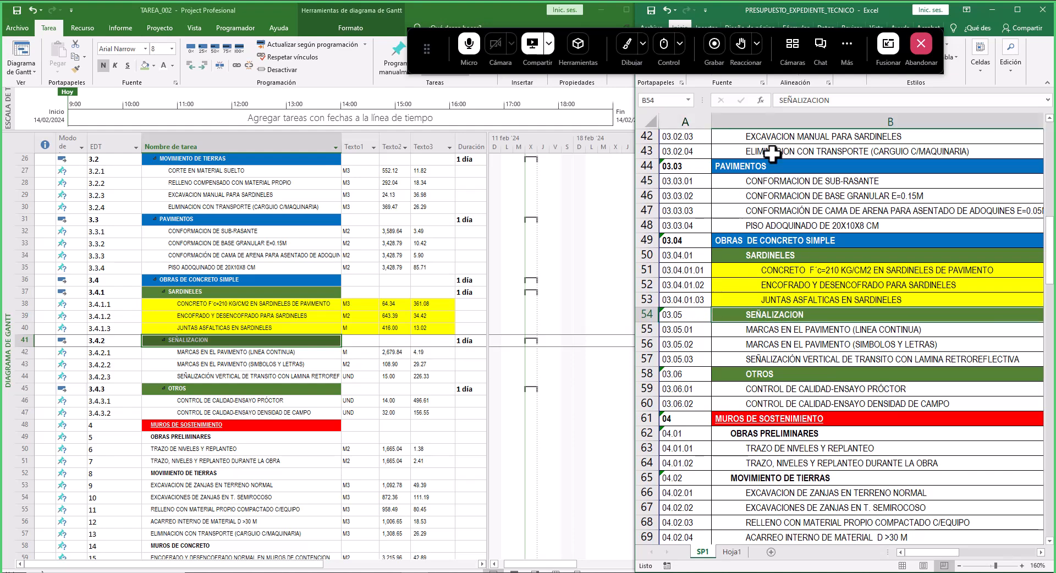
left_click_drag(477, 30, 231, 5)
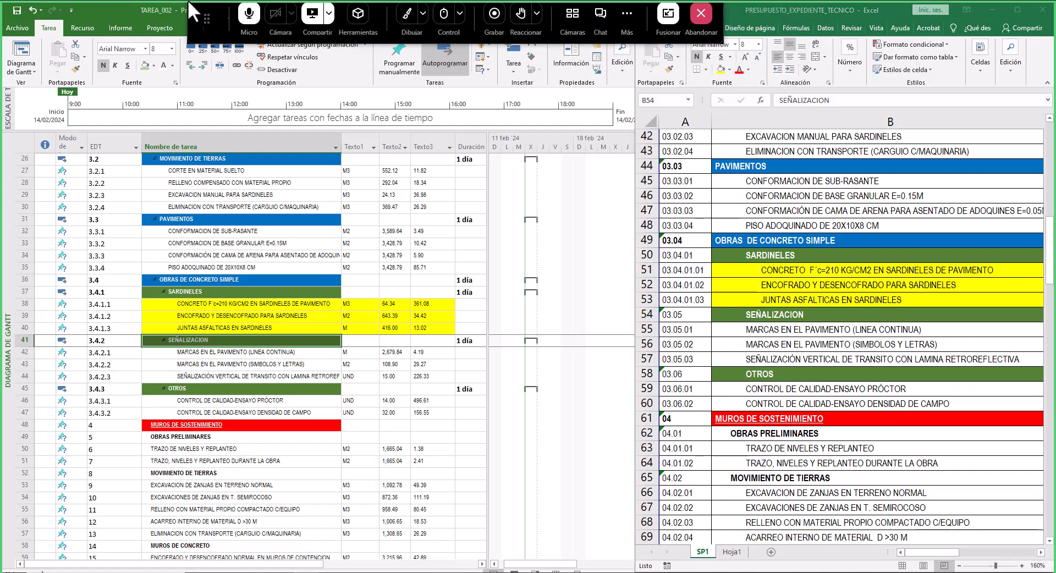
left_click_drag(767, 314, 771, 360)
left_click(694, 316)
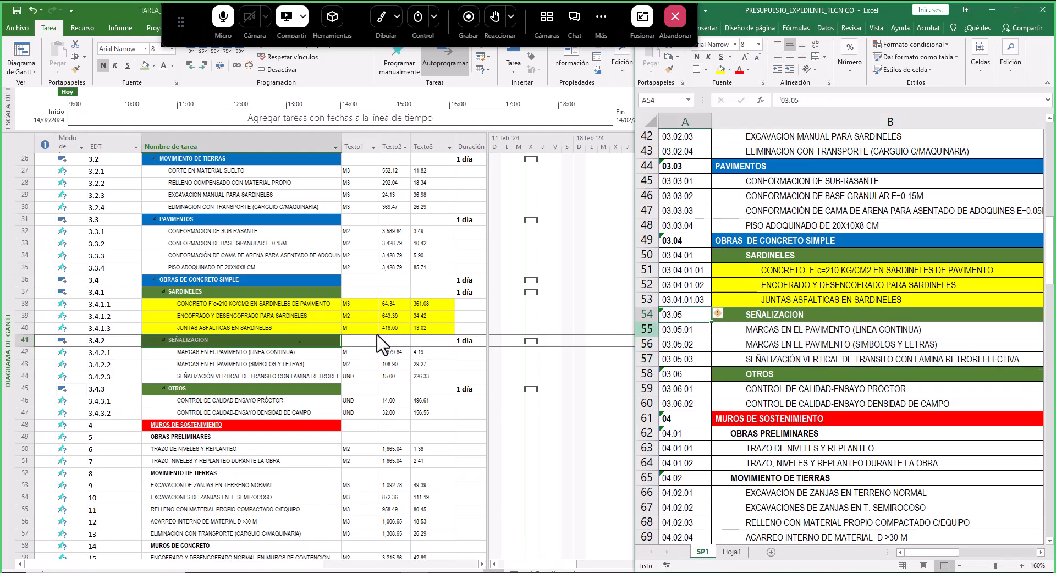
left_click_drag(222, 340, 218, 391)
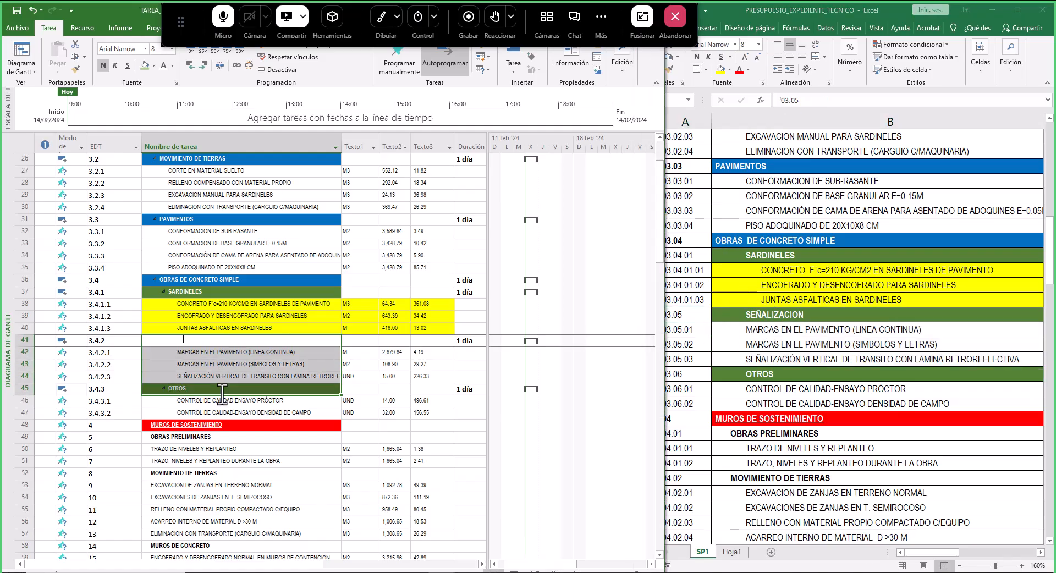
- In the Excel budget, copy the OBRAS DE CONCRETO SIMPLE heading format onto the SEÑALIZACION and OTROS rows
left_click(823, 239)
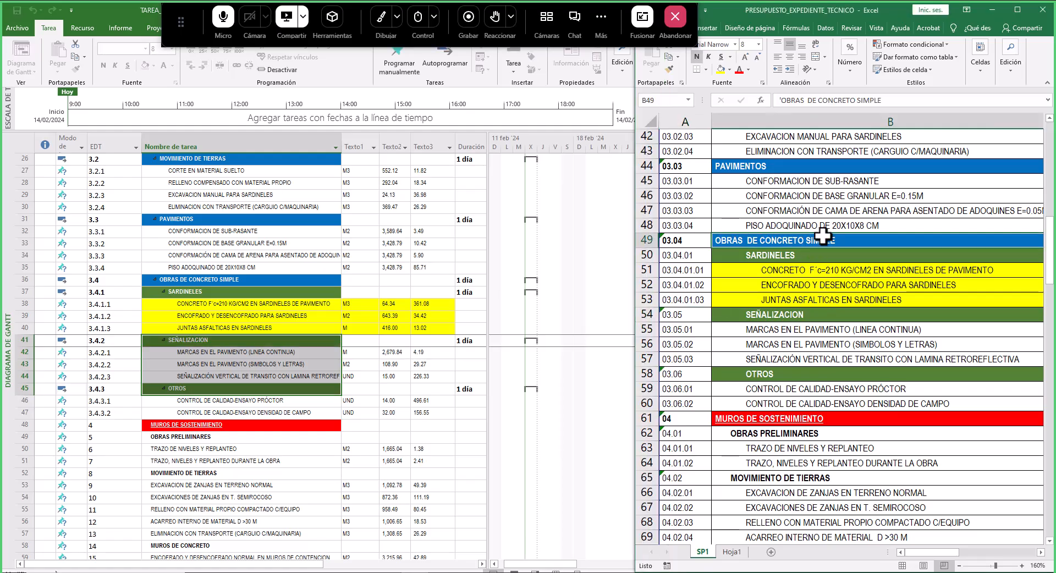
left_click(669, 69)
left_click(786, 317)
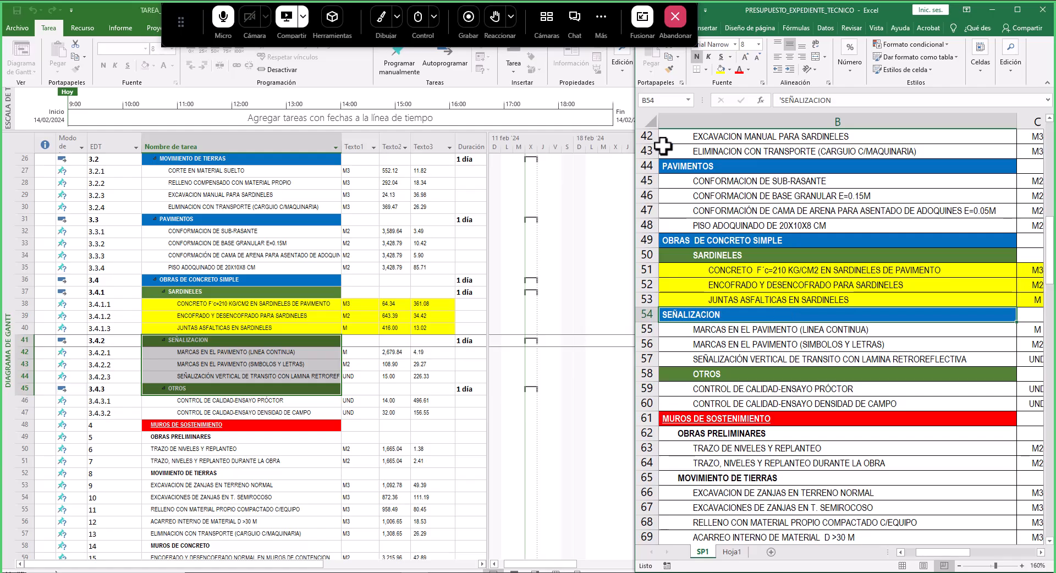
left_click(669, 69)
left_click(762, 374)
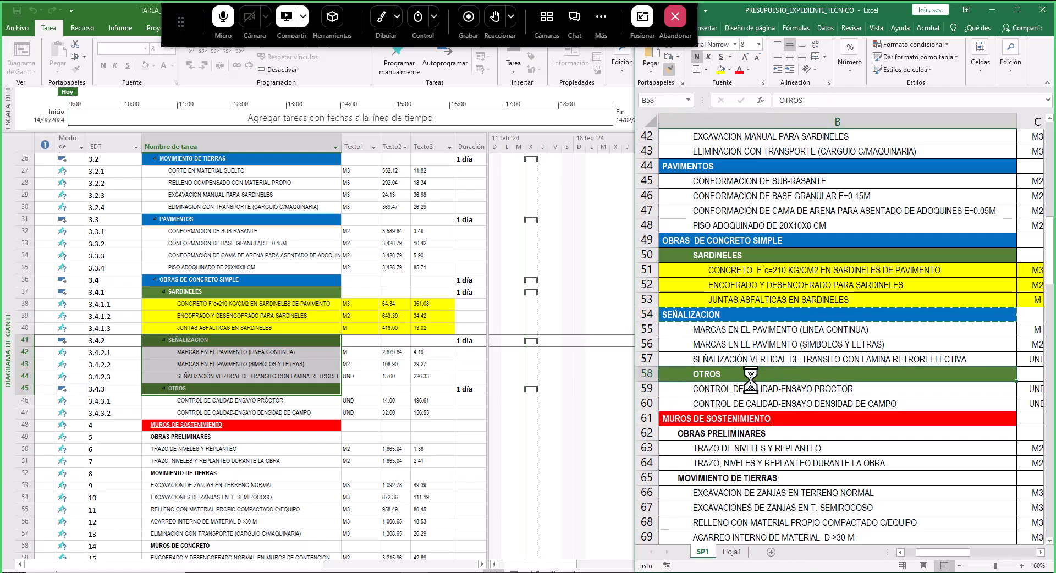
left_click_drag(935, 553, 922, 555)
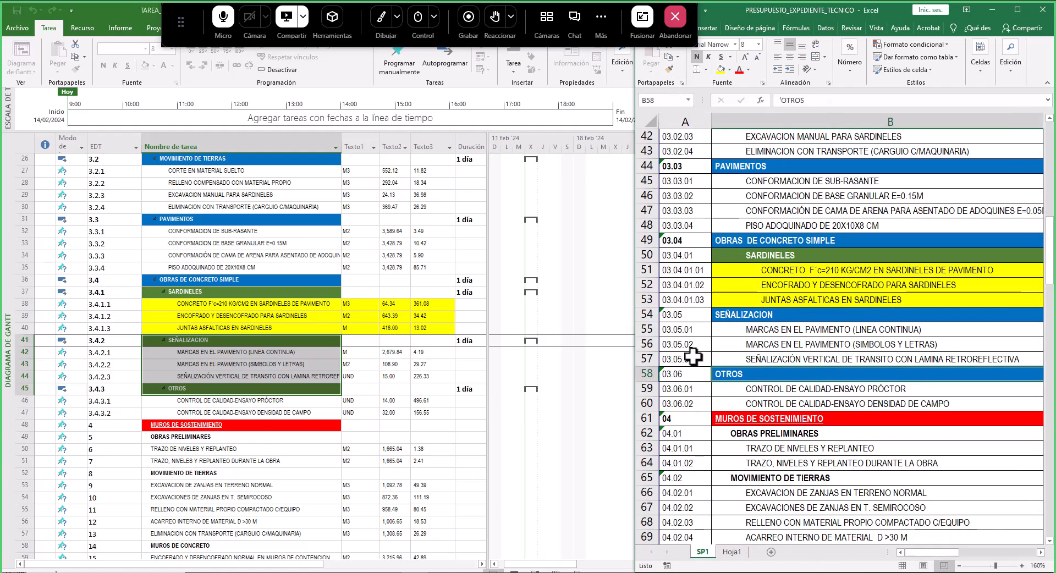
- Outdent the three marking items, OTROS and its two quality-control tests one level
left_click(754, 330)
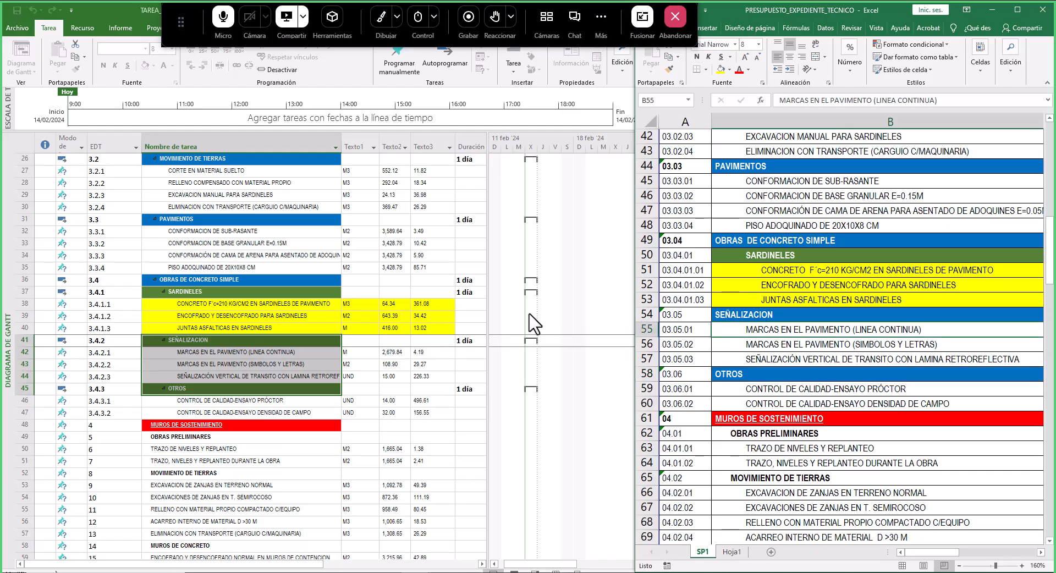
left_click(172, 338)
left_click(199, 294)
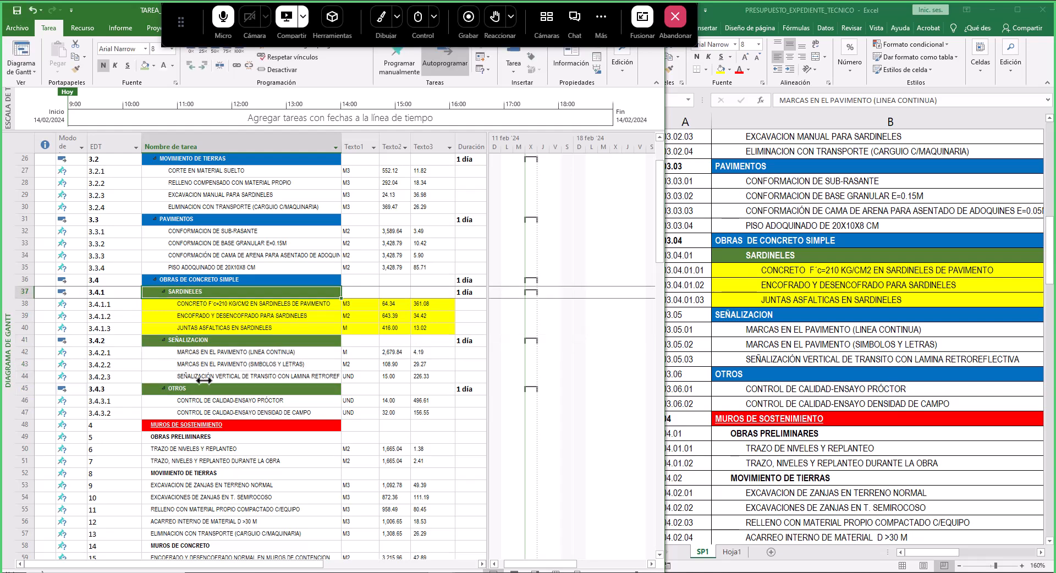
left_click_drag(201, 343, 202, 373)
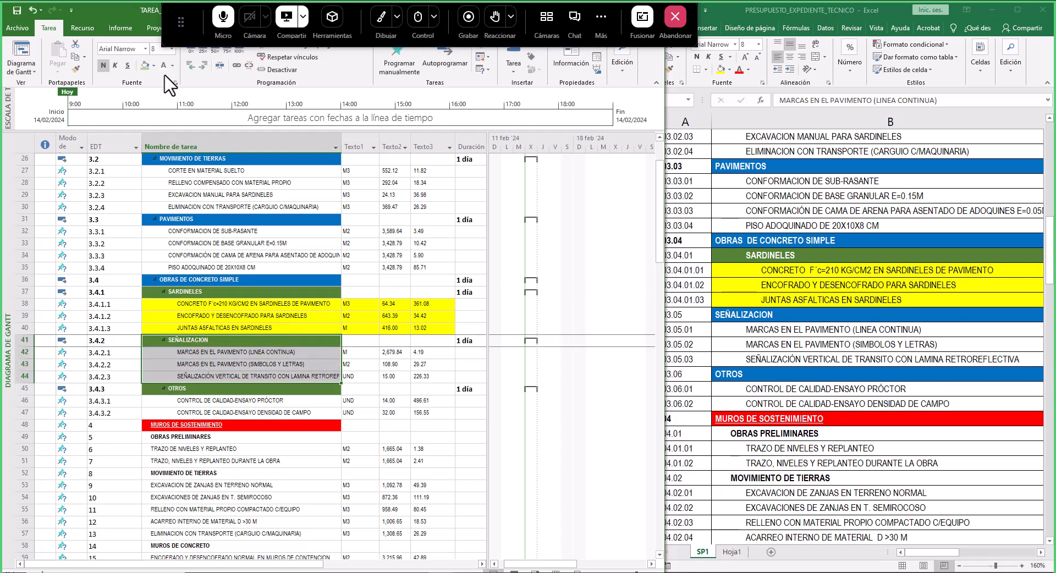
left_click(197, 342)
left_click_drag(196, 344, 196, 401)
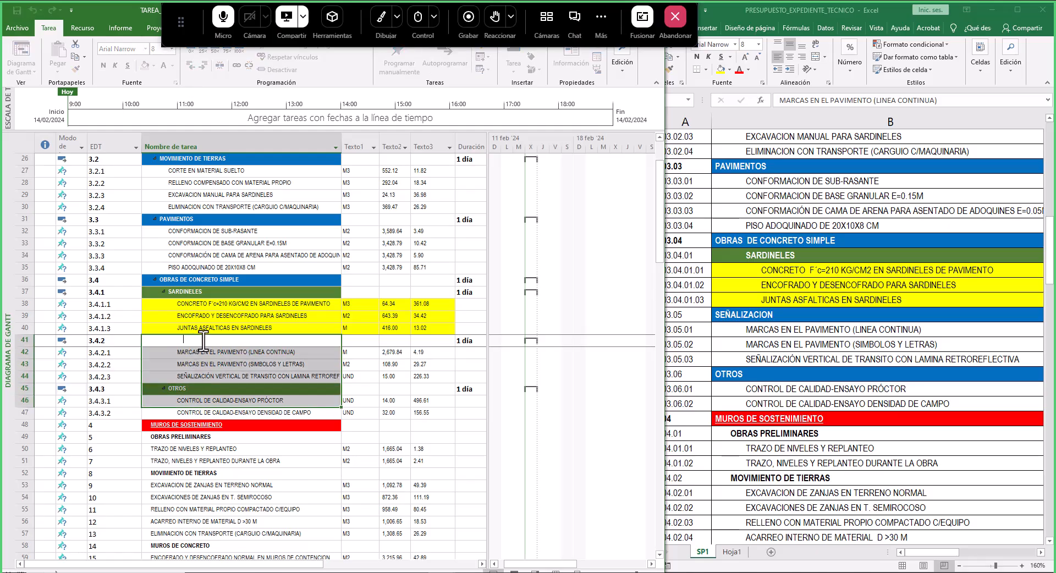
left_click_drag(223, 414, 224, 353)
left_click(190, 65)
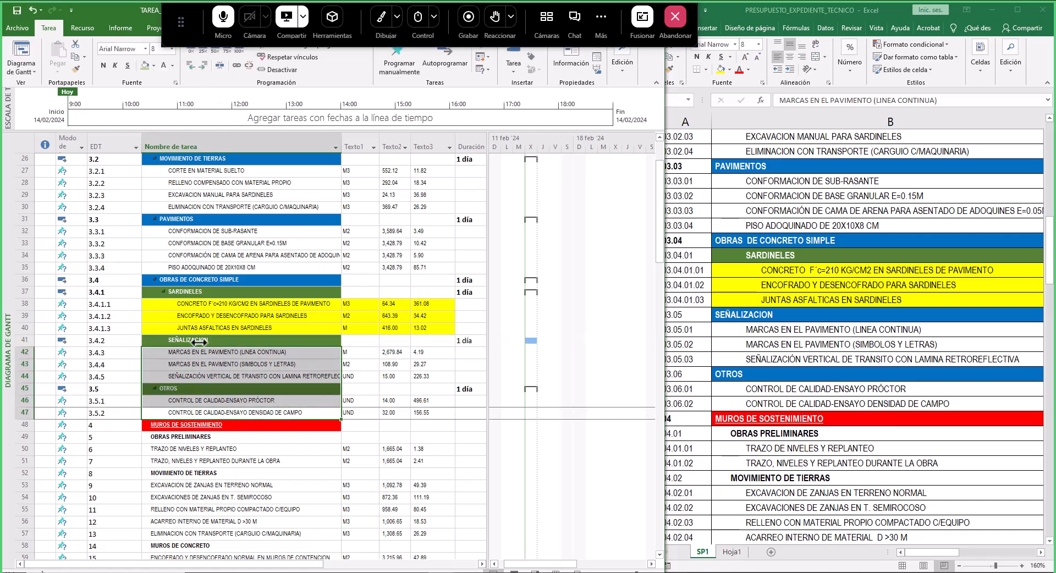
- Outdent SEÑALIZACION and its three marking items one level beside OBRAS DE CONCRETO SIMPLE
left_click_drag(195, 340, 195, 376)
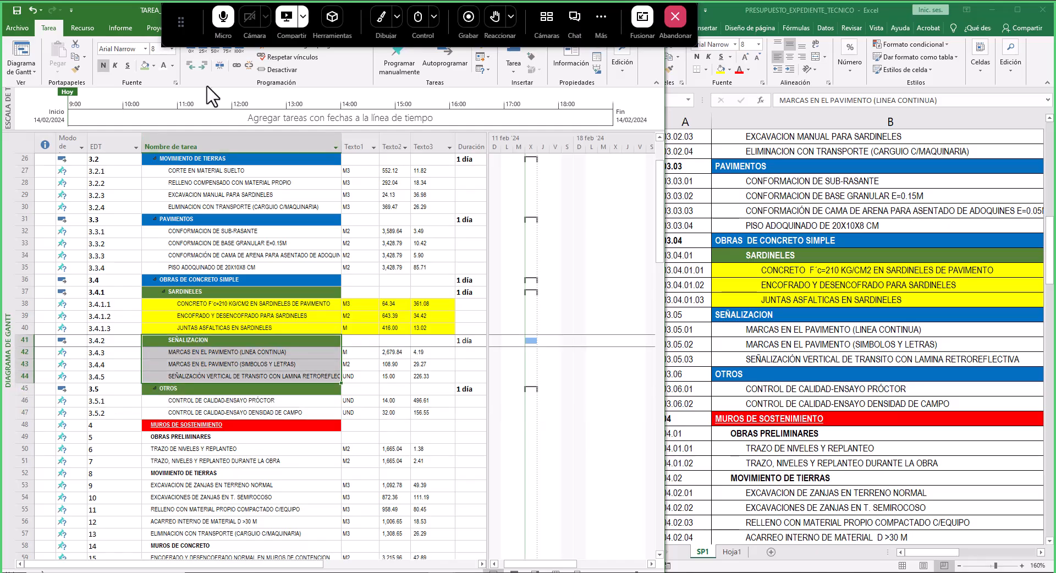
left_click(193, 65)
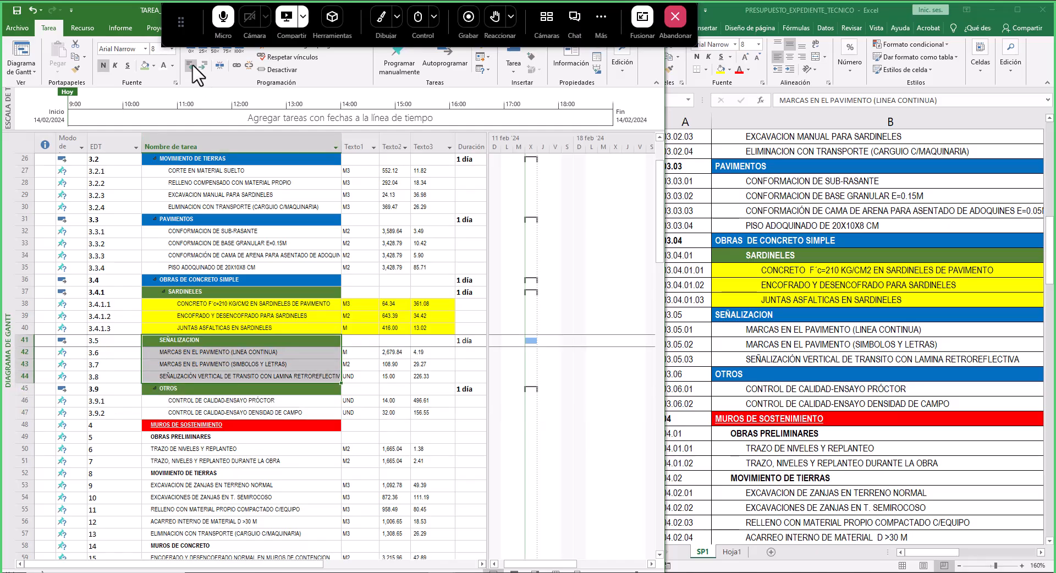
left_click(114, 340)
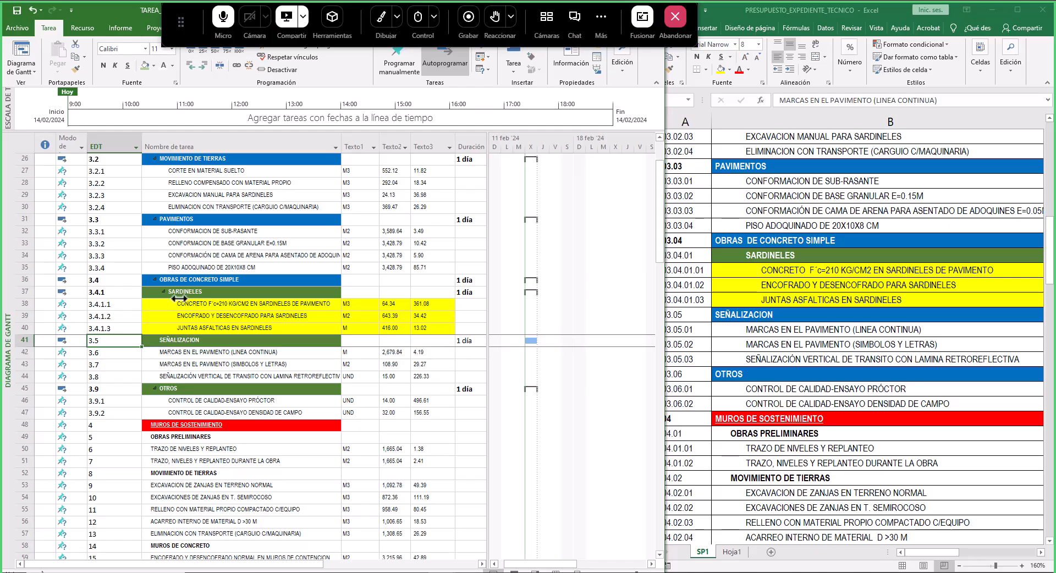
left_click(184, 282)
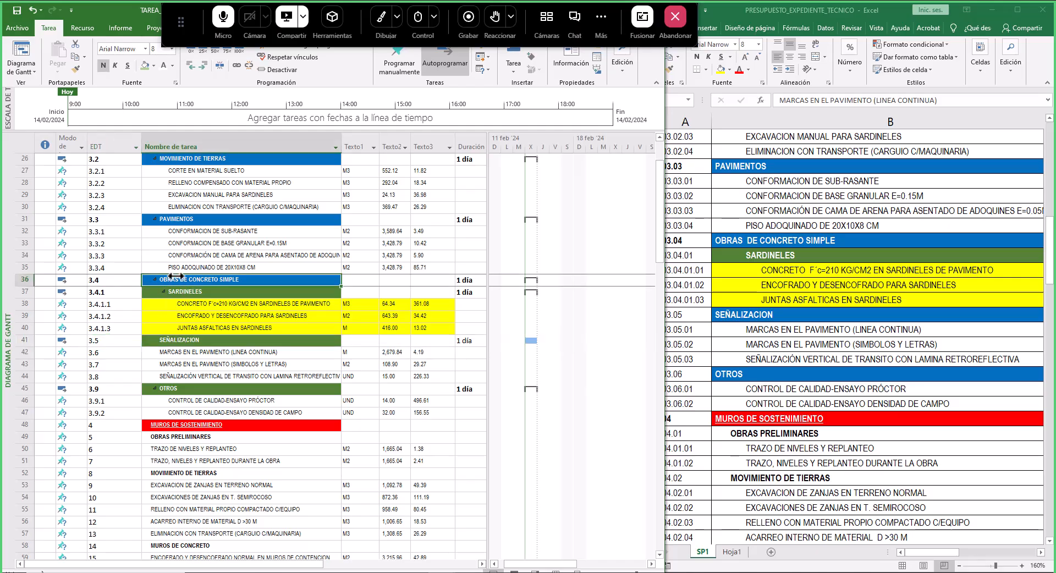
key("BackSpace")
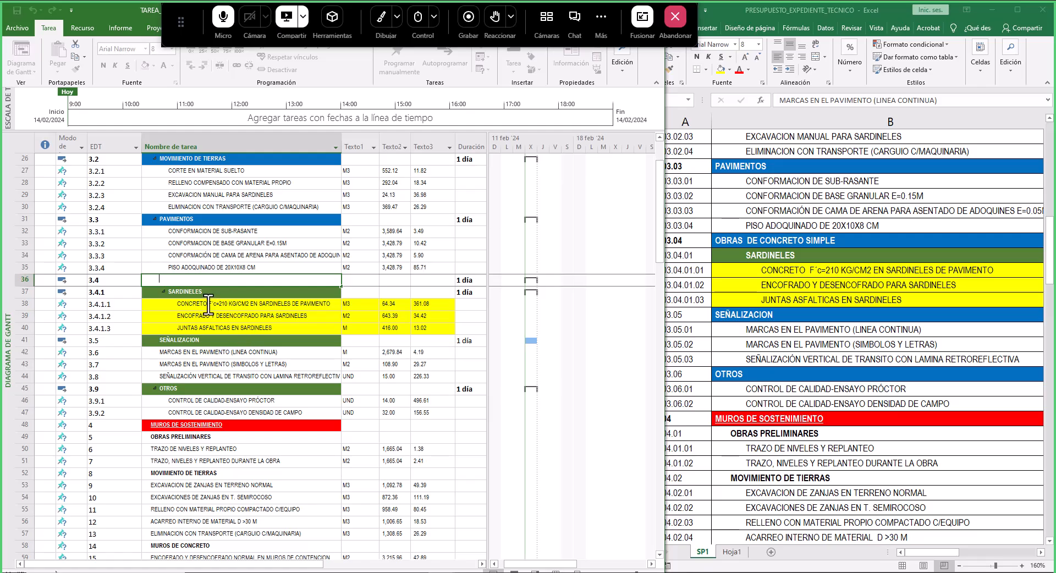
key("Escape")
left_click(204, 284)
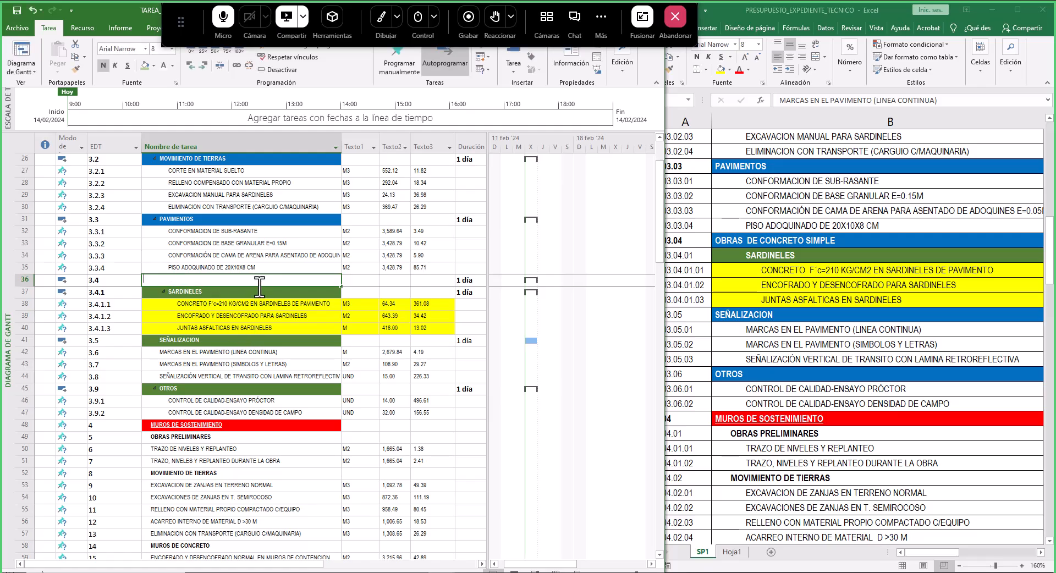
left_click(259, 292)
left_click_drag(259, 286, 260, 280)
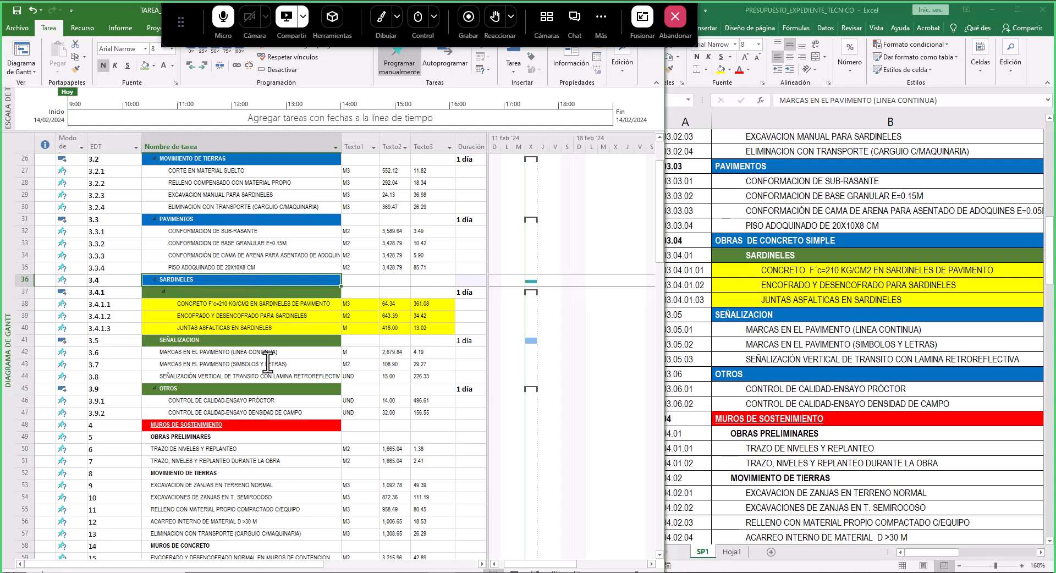
key("ctrl+z")
- Copy the OBRAS DE CONCRETO SIMPLE heading format onto the SEÑALIZACION and OTROS summary rows
left_click(240, 280)
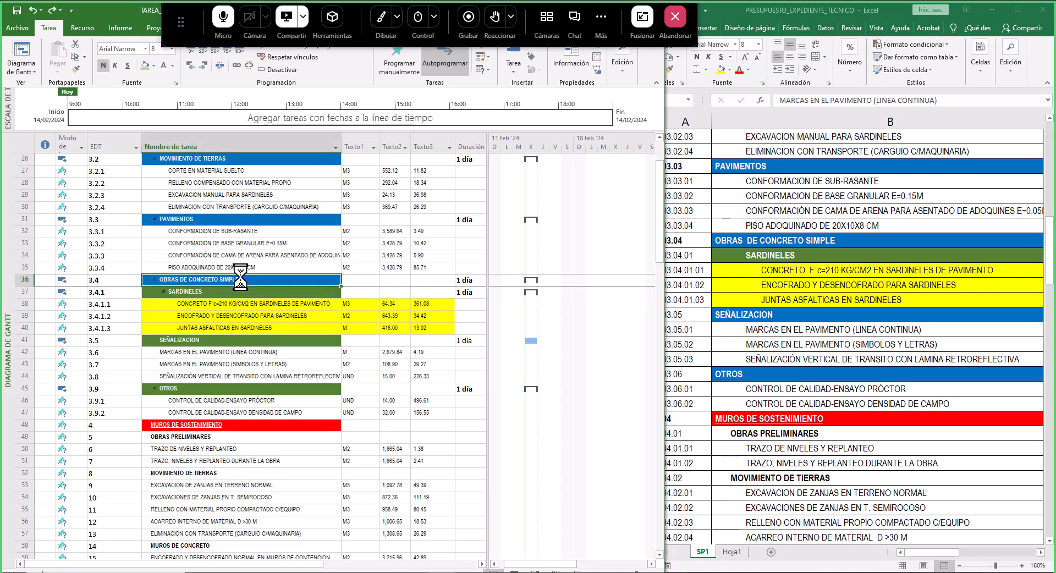
left_click(76, 70)
left_click(176, 340)
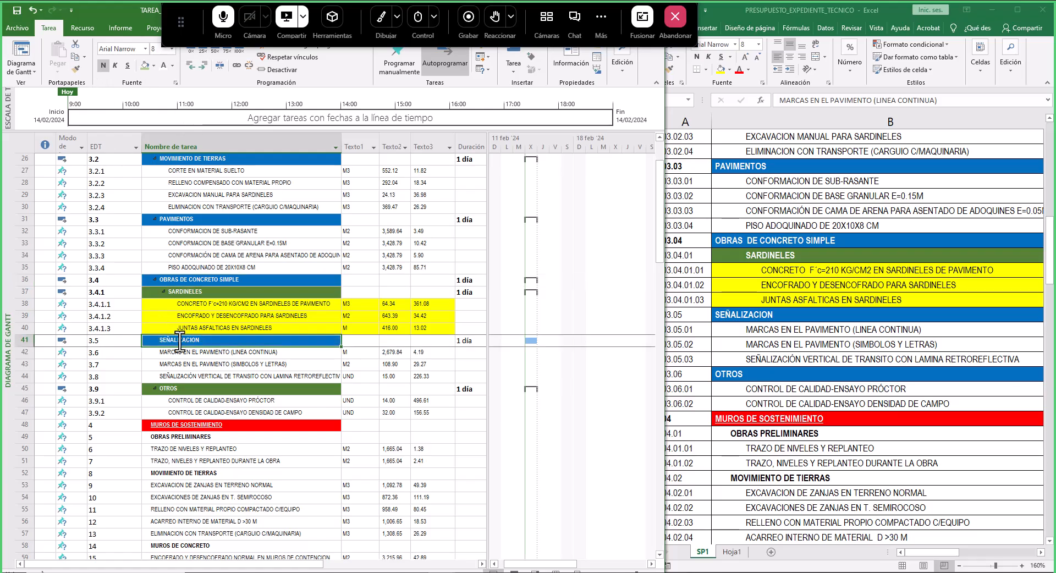
left_click(76, 69)
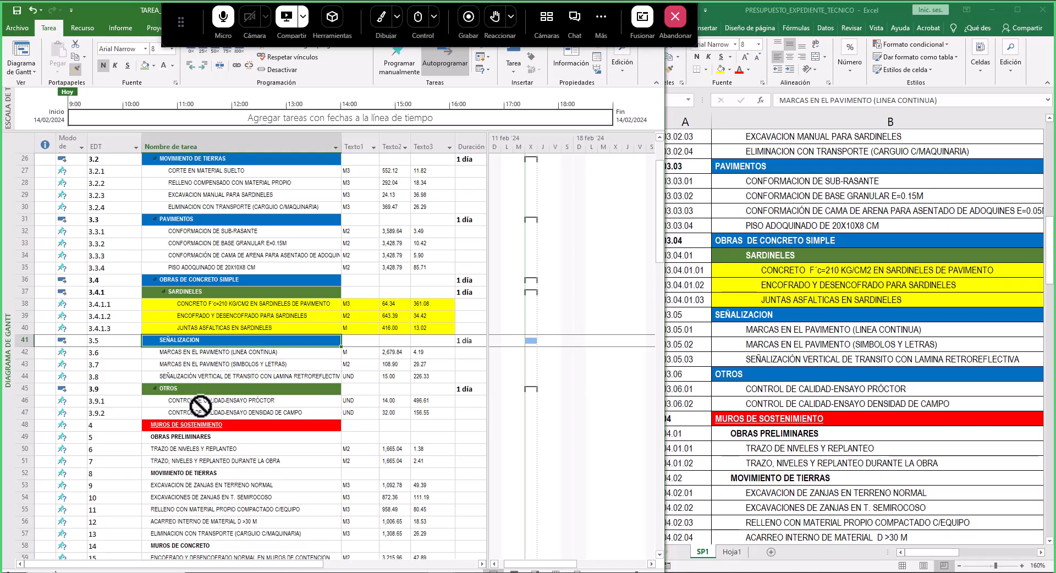
left_click(187, 389)
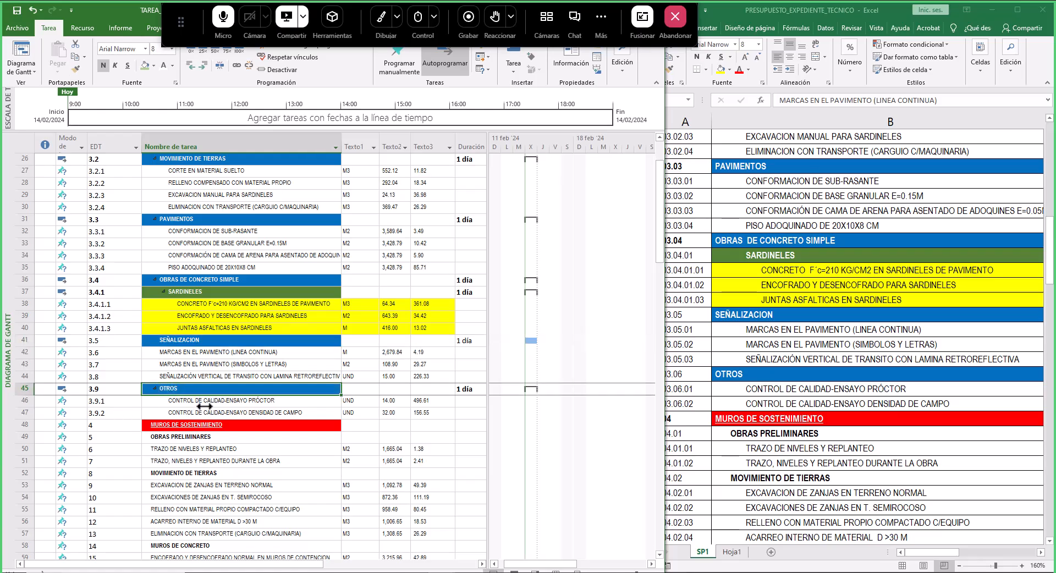
- Indent the three pavement-marking items one level under SEÑALIZACION
left_click_drag(198, 358, 201, 380)
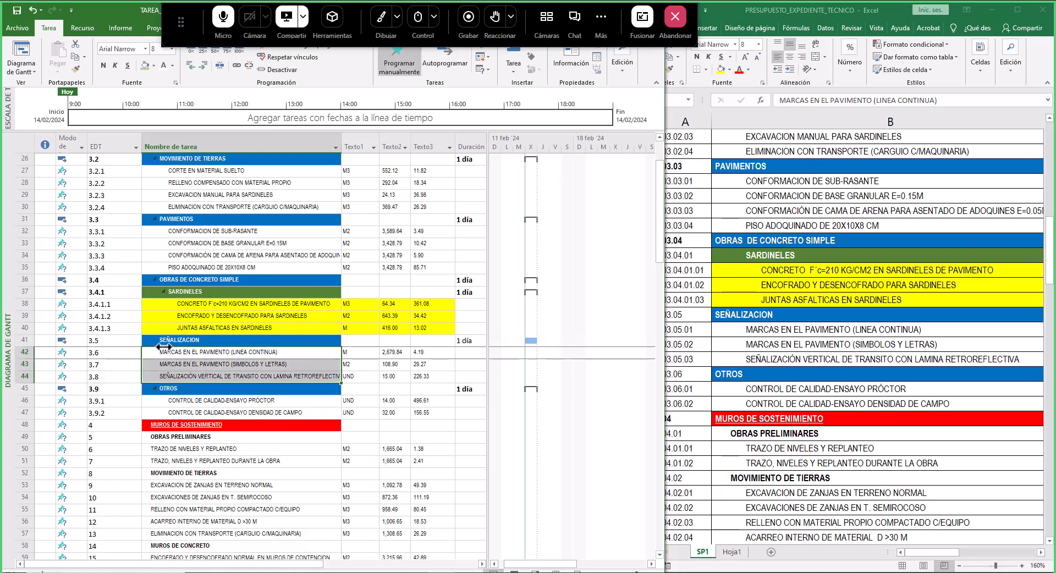
left_click(205, 66)
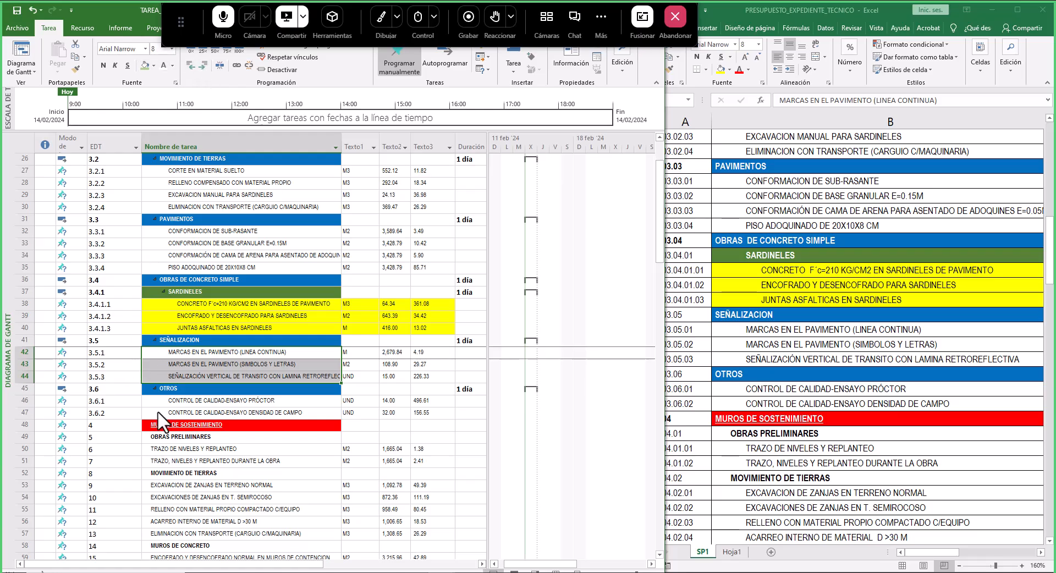
- Compare the schedule's EDT codes with the budget item codes from OTROS down to the VARIOS group
left_click(113, 401)
left_click(114, 414)
left_click(758, 397)
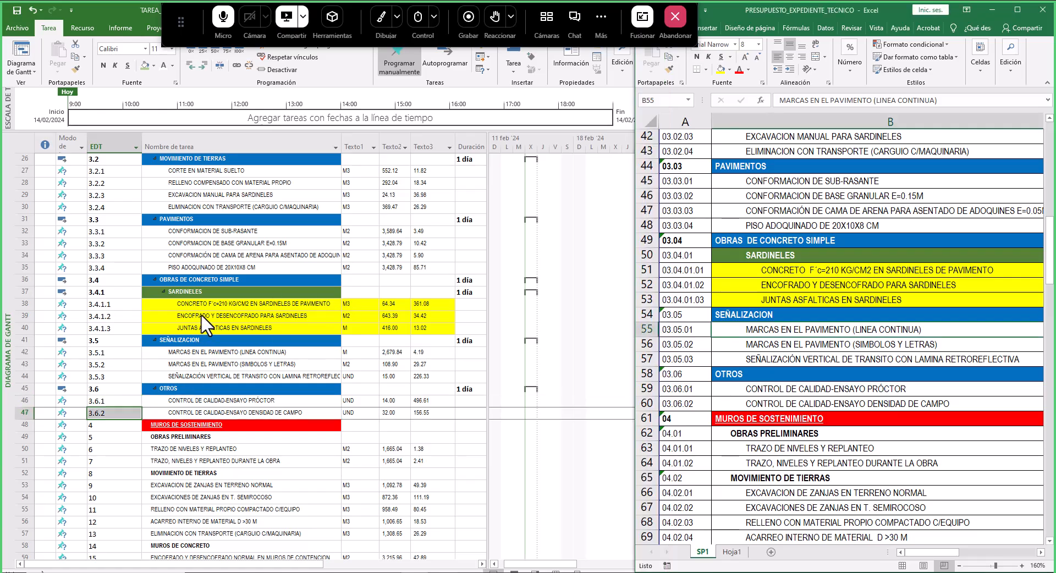
scroll(263, 363, "up", 1)
scroll(263, 363, "down", 6)
scroll(263, 363, "up", 6)
scroll(263, 363, "down", 19)
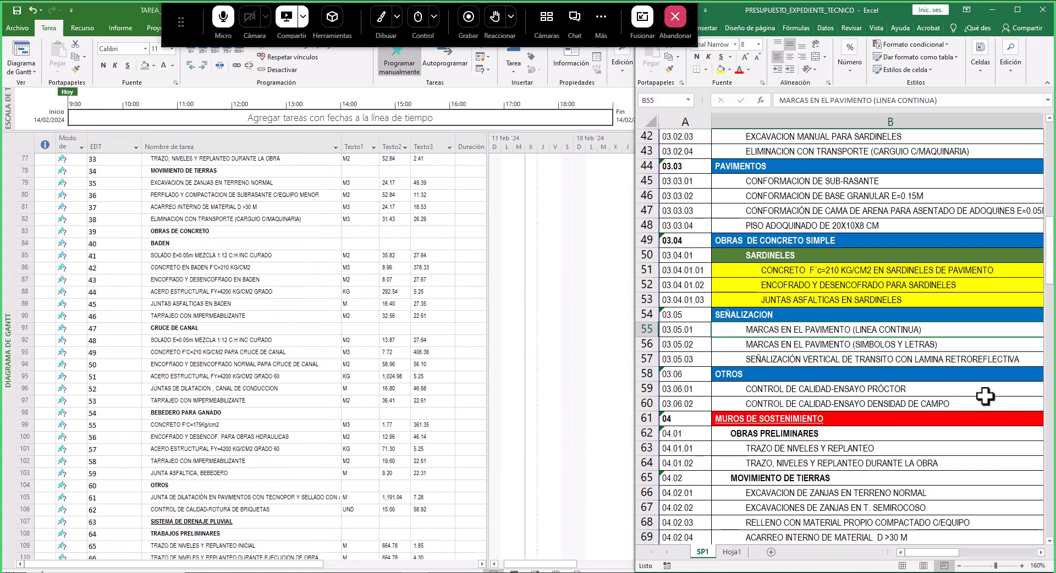
left_click(930, 374)
scroll(864, 408, "down", 8)
left_click(762, 286)
left_click(766, 328)
left_click_drag(682, 284, 685, 389)
left_click(685, 416)
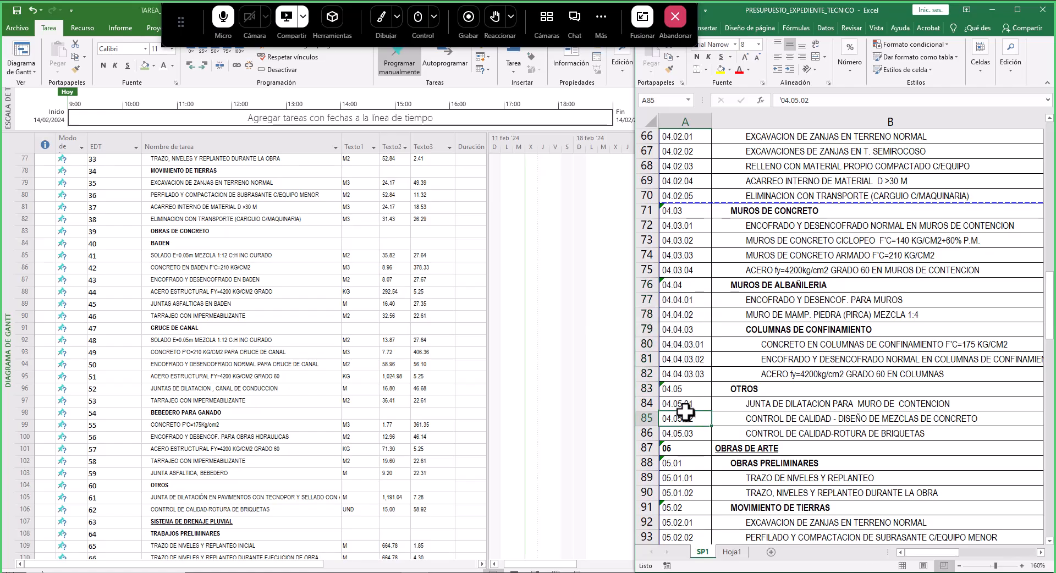
scroll(738, 389, "down", 12)
scroll(739, 389, "down", 20)
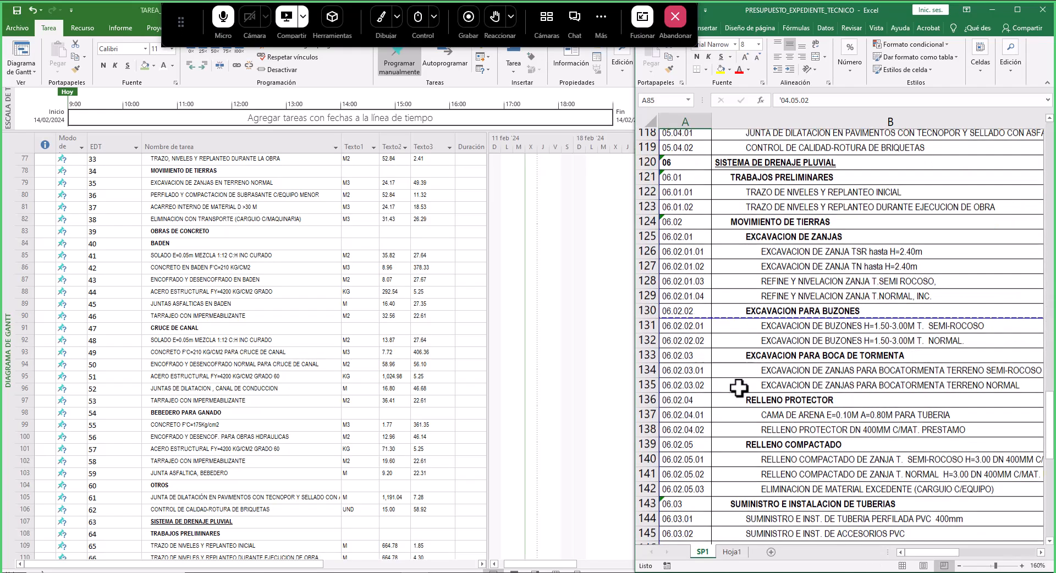
scroll(715, 355, "up", 6)
left_click(755, 373)
scroll(243, 366, "down", 7)
scroll(243, 365, "down", 8)
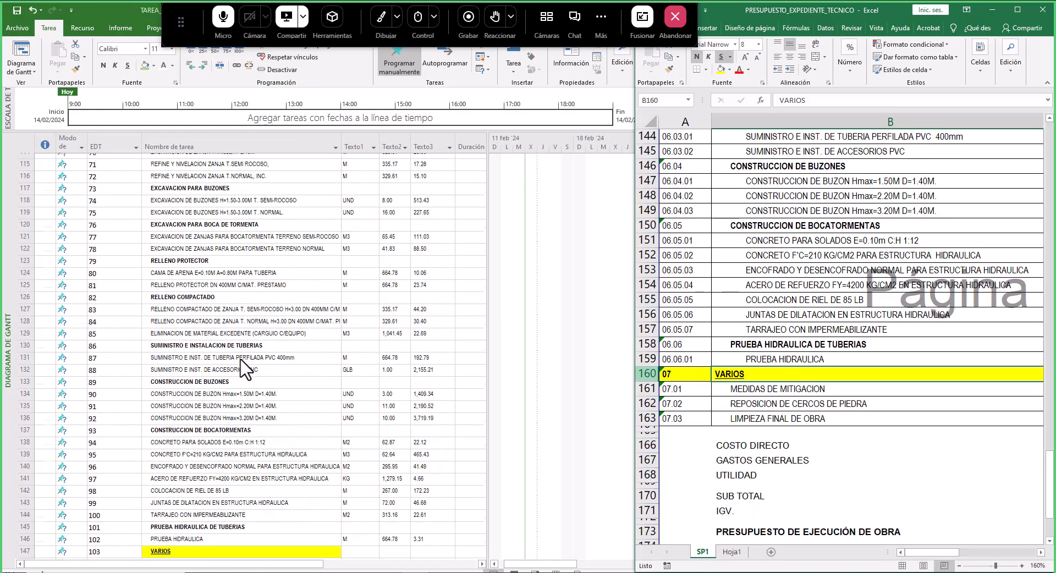
- Indent MEDIDAS DE MITIGACION, REPOSICION DE CERCOS DE PIEDRA and LIMPIEZA FINAL DE OBRA one level under VARIOS
left_click(96, 426)
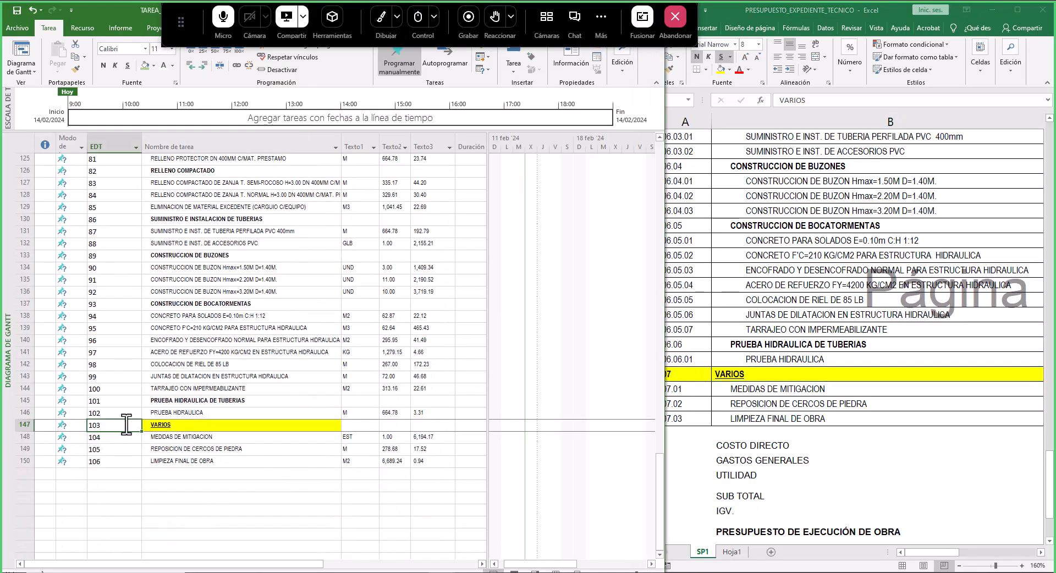
left_click(763, 376)
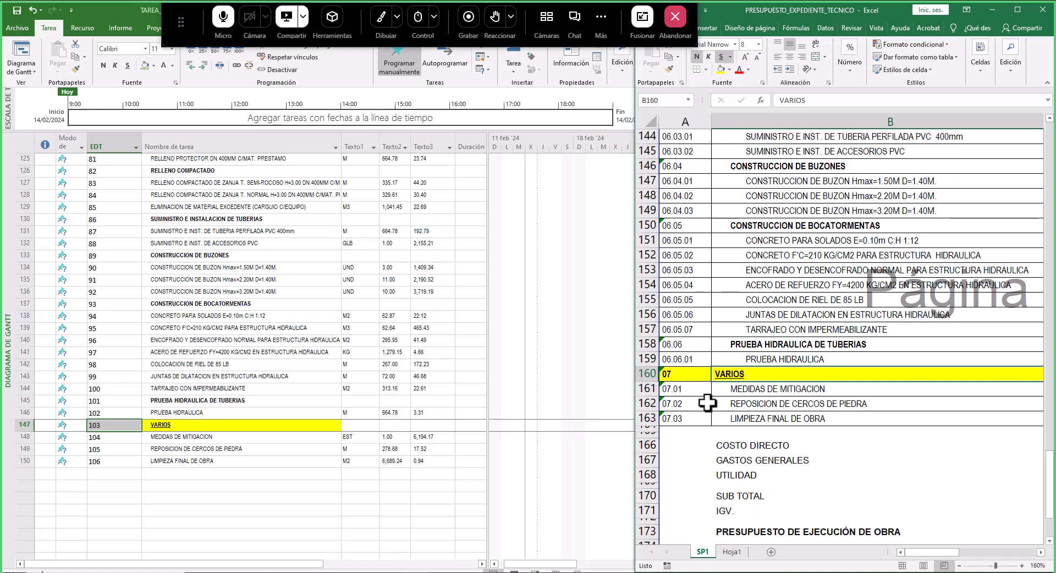
left_click(116, 440)
left_click(114, 450)
left_click(114, 463)
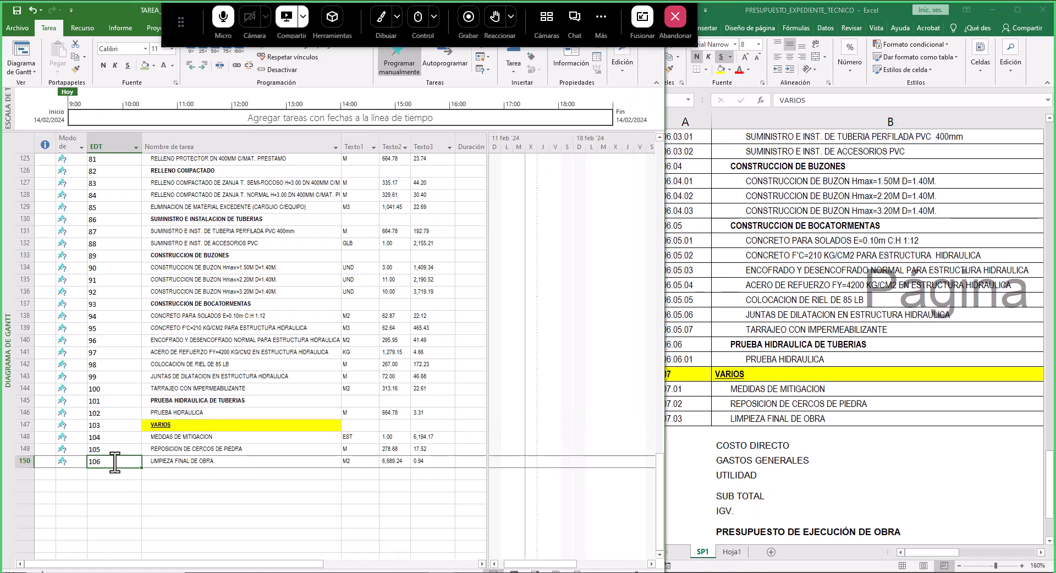
left_click_drag(176, 436, 180, 460)
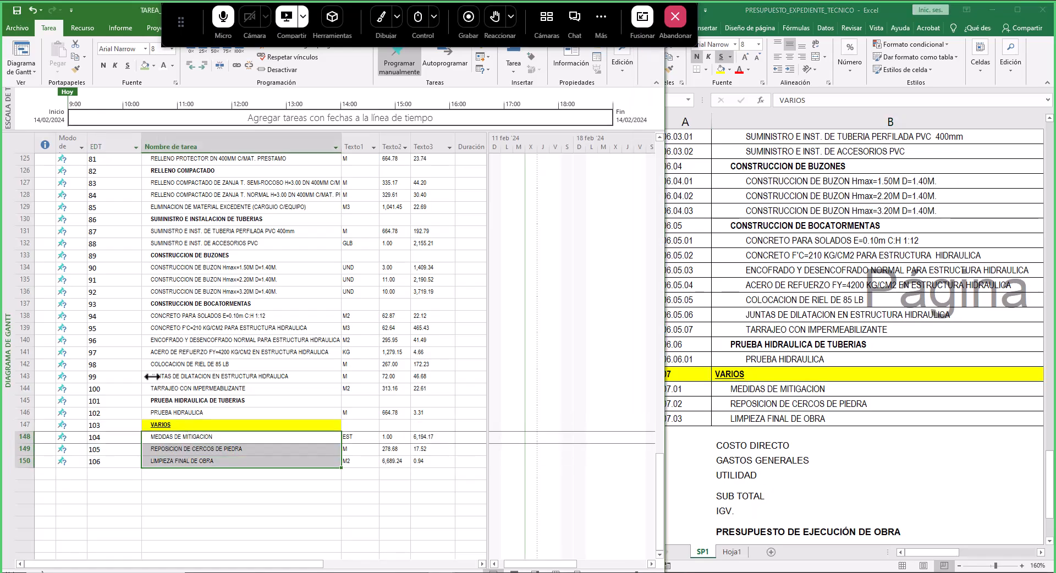
left_click(203, 65)
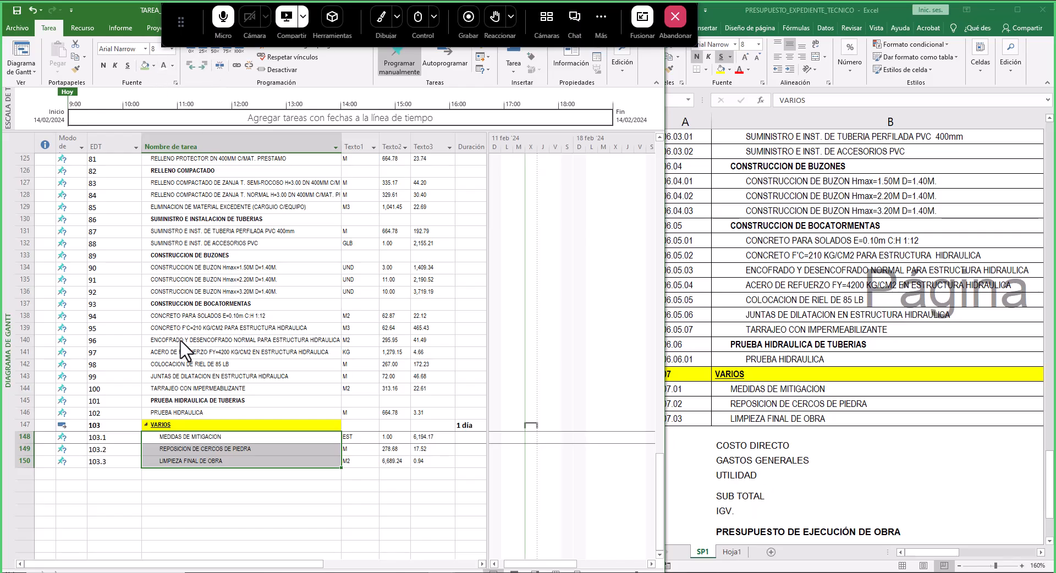
- Collapse the VARIOS summary task to hide its subtasks
left_click(146, 425)
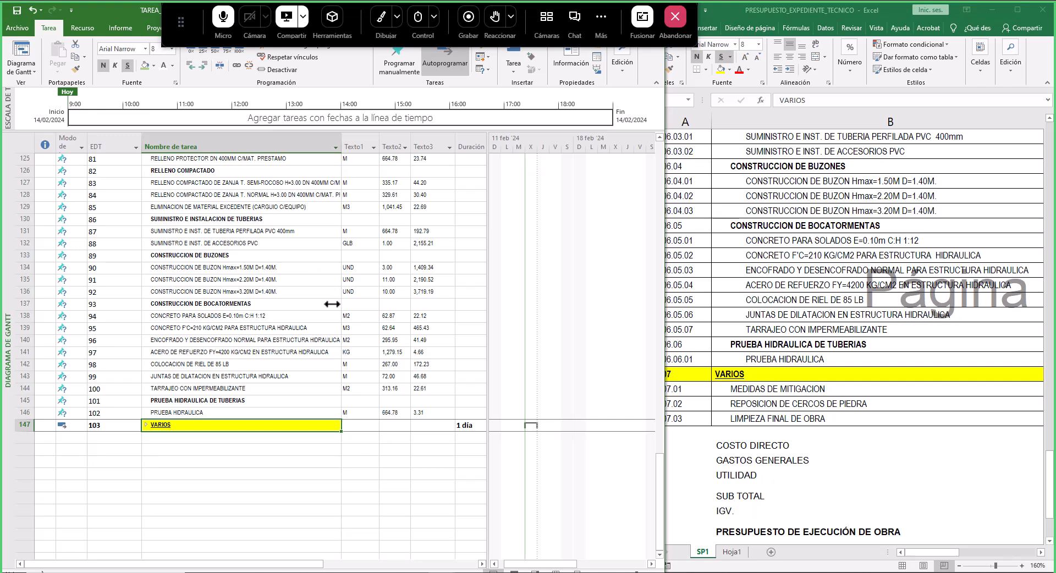
left_click_drag(177, 8, 444, 109)
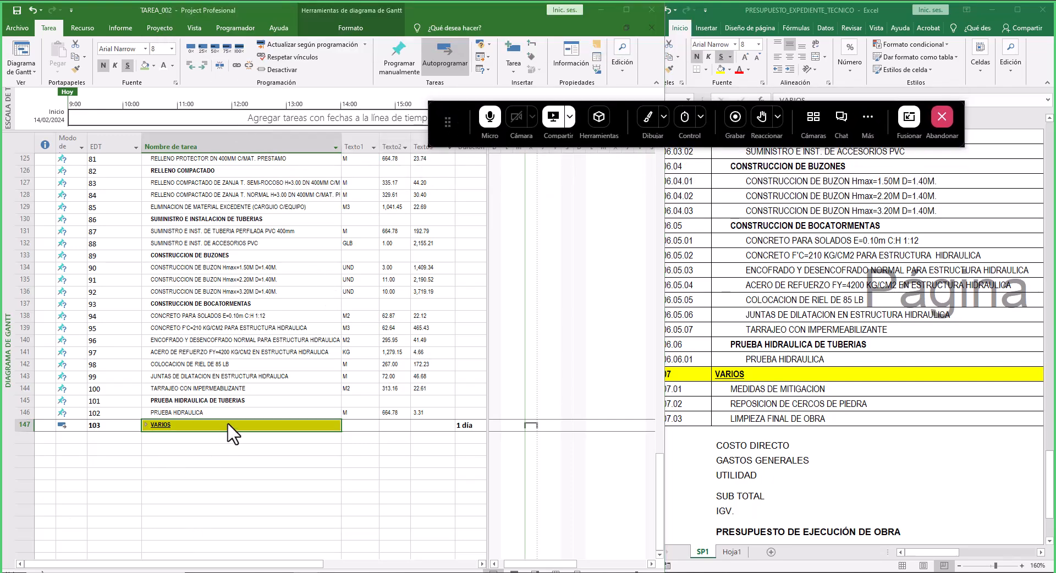
scroll(264, 426, "up", 9)
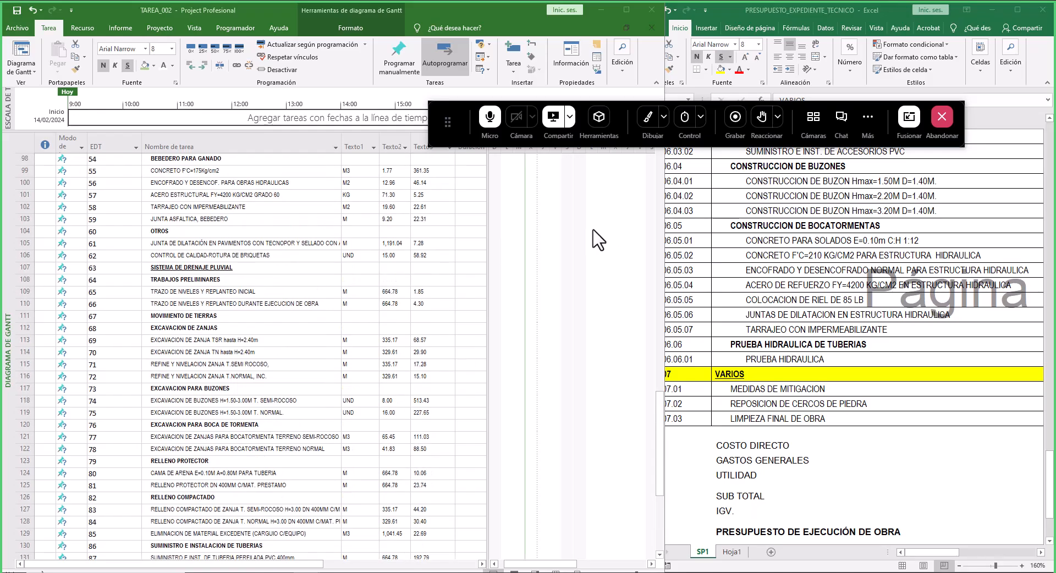
- Review the full budget sheet in Excel from the VARIOS group back up to its header
left_click(13, 9)
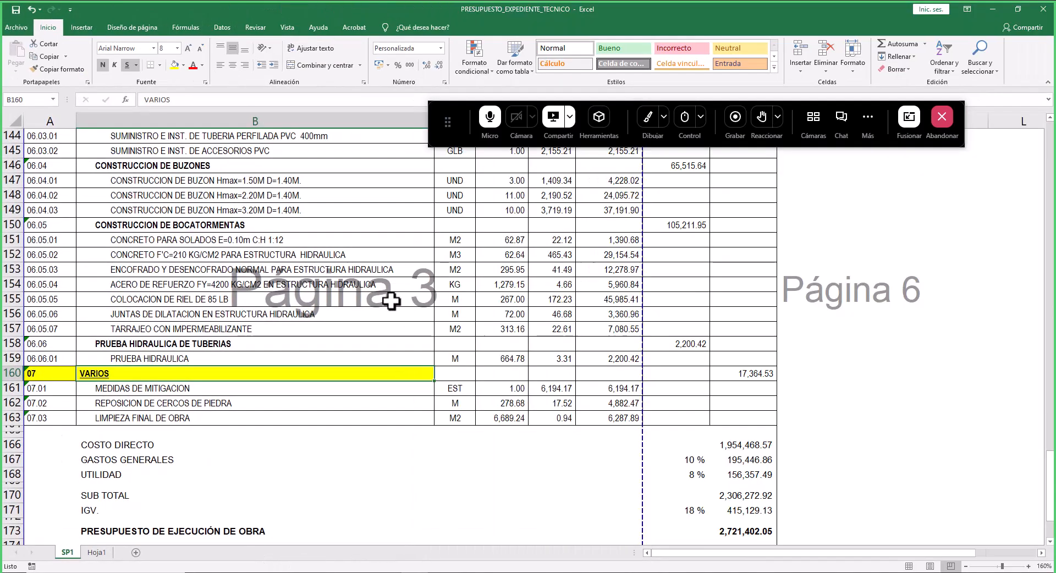
scroll(336, 373, "up", 17)
scroll(335, 373, "up", 16)
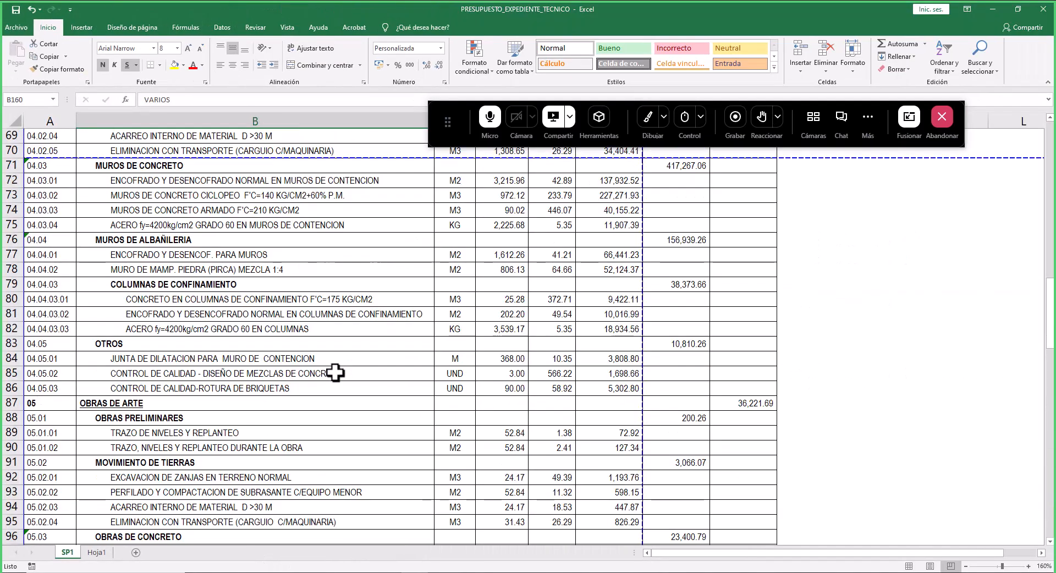
left_click_drag(462, 104, 547, 10)
scroll(247, 290, "up", 8)
scroll(248, 291, "up", 7)
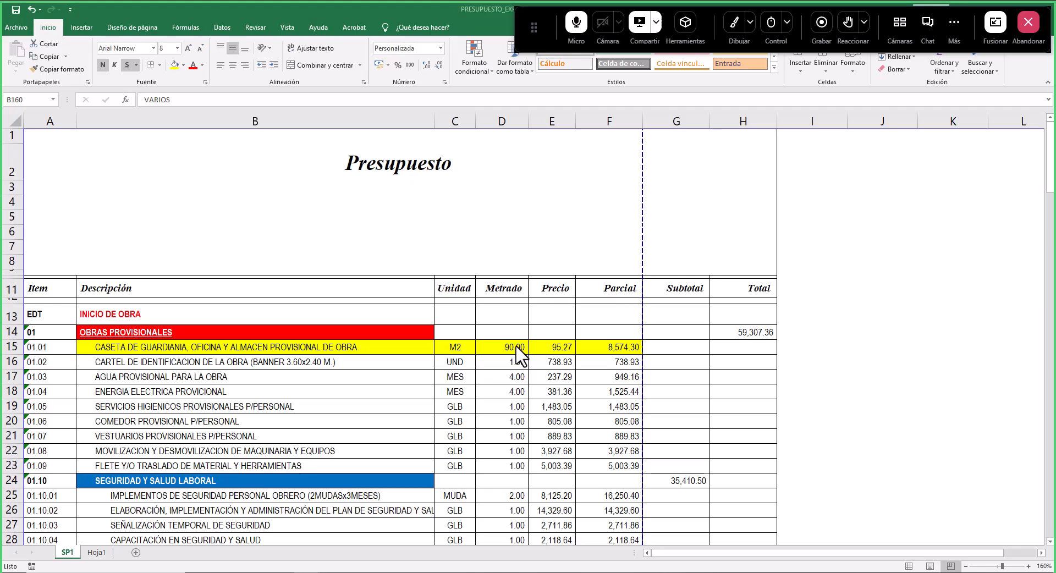
left_click(729, 28)
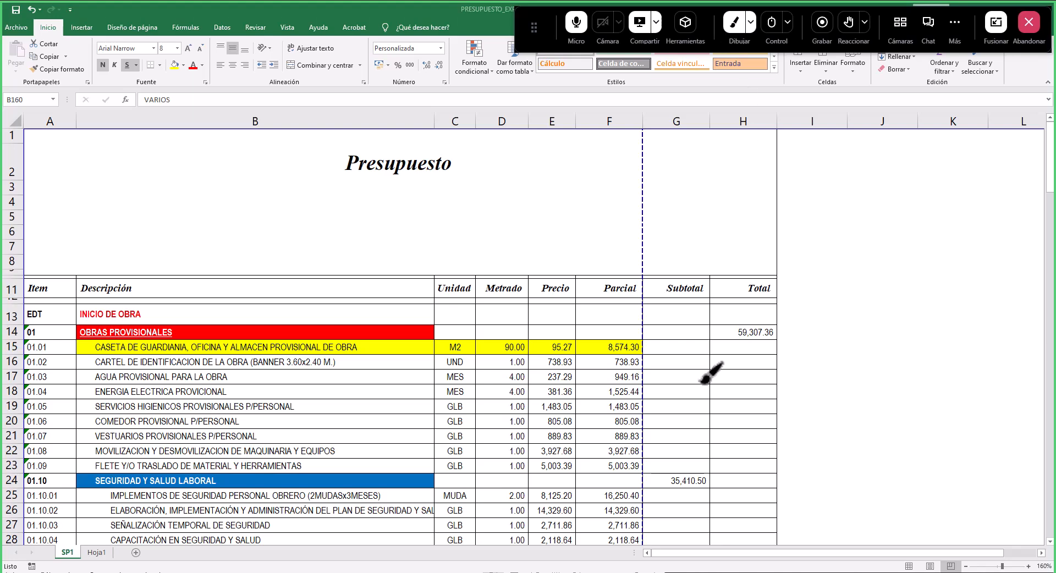
mouse_move(213, 297)
left_mouse_down()
mouse_move(218, 310)
mouse_move(266, 232)
left_mouse_up()
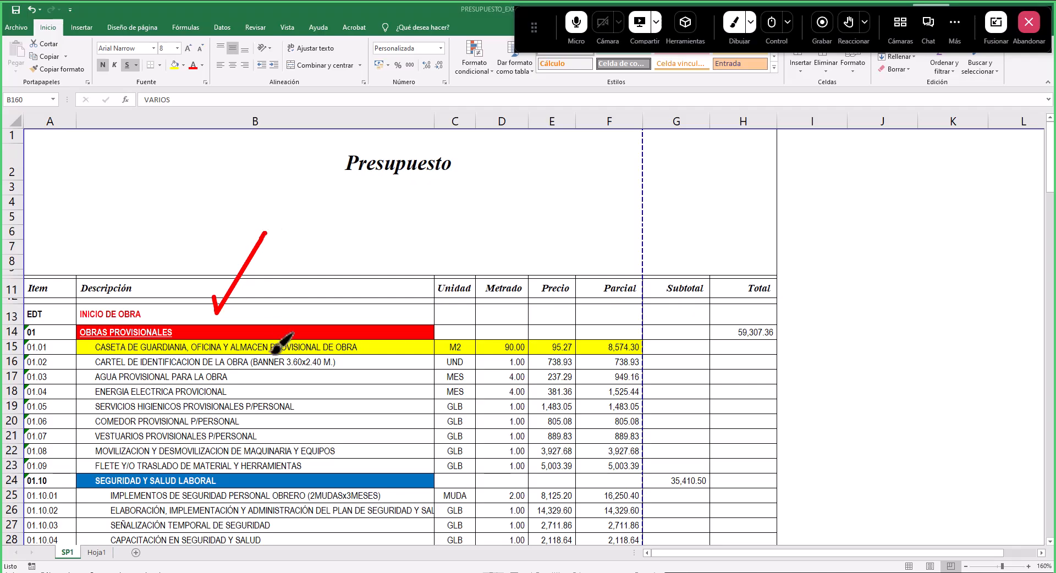
left_click_drag(627, 307, 673, 264)
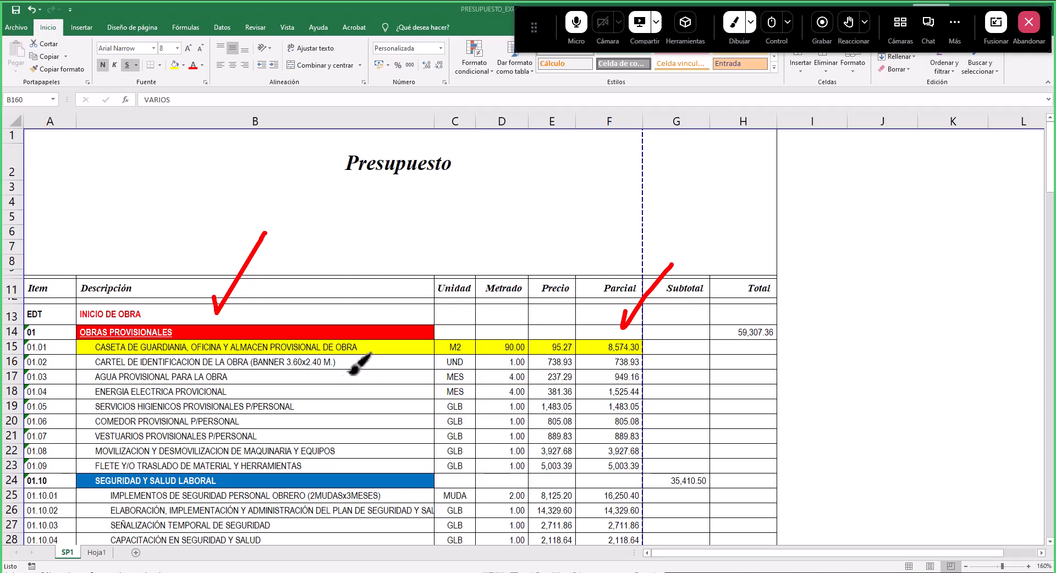
left_click_drag(380, 340, 419, 293)
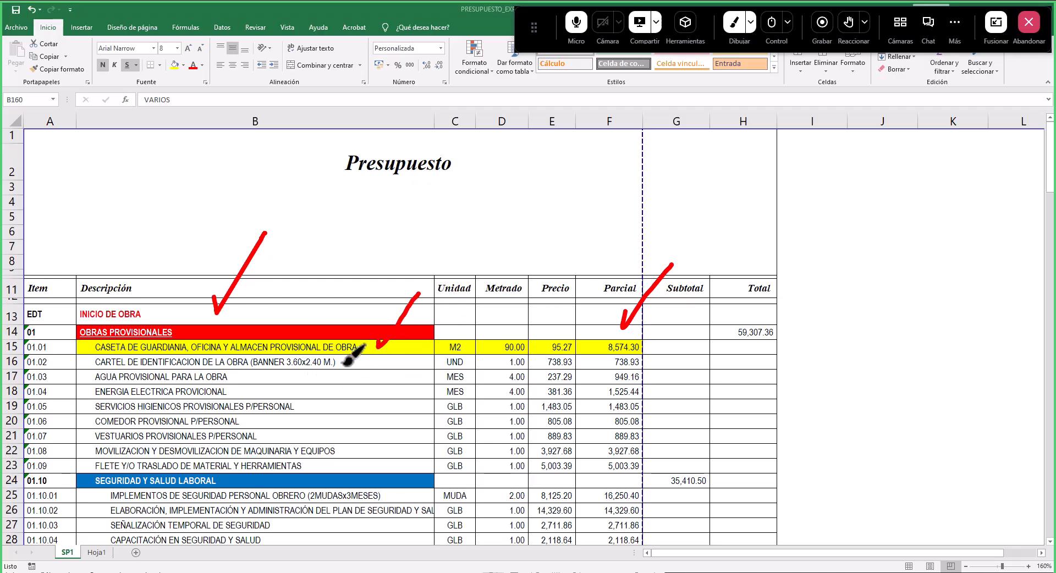
left_click(738, 27)
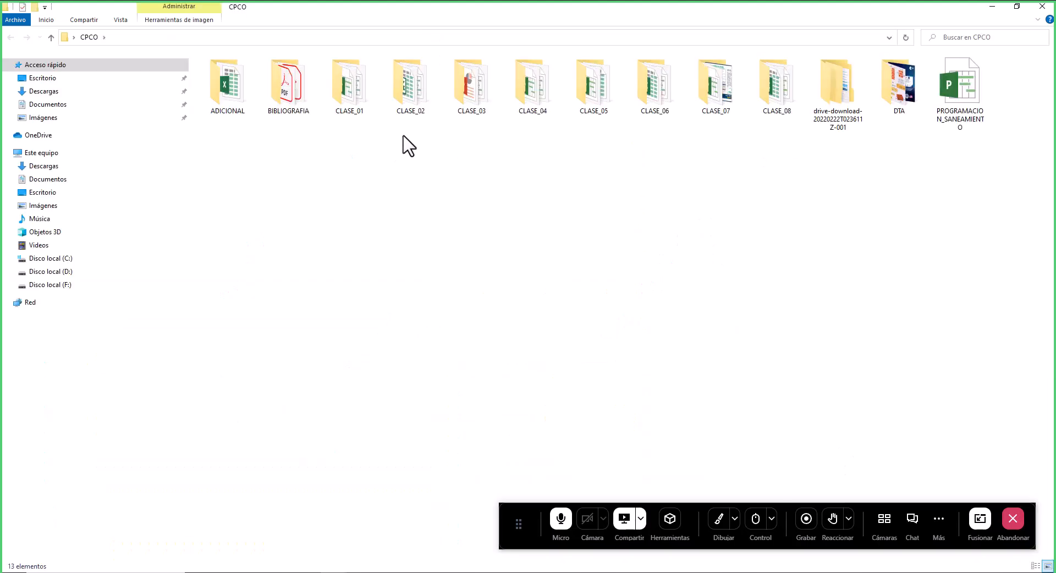
- Copy the COPIA_PROJECT backup file from the CLASE_01 BACKUP folder
double_click(369, 102)
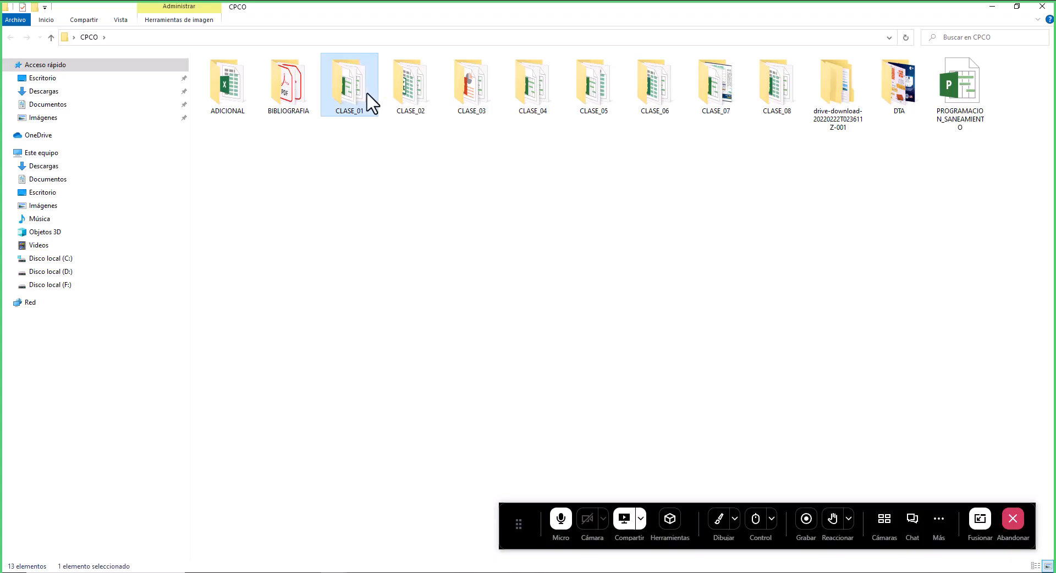
double_click(239, 85)
left_click(253, 73)
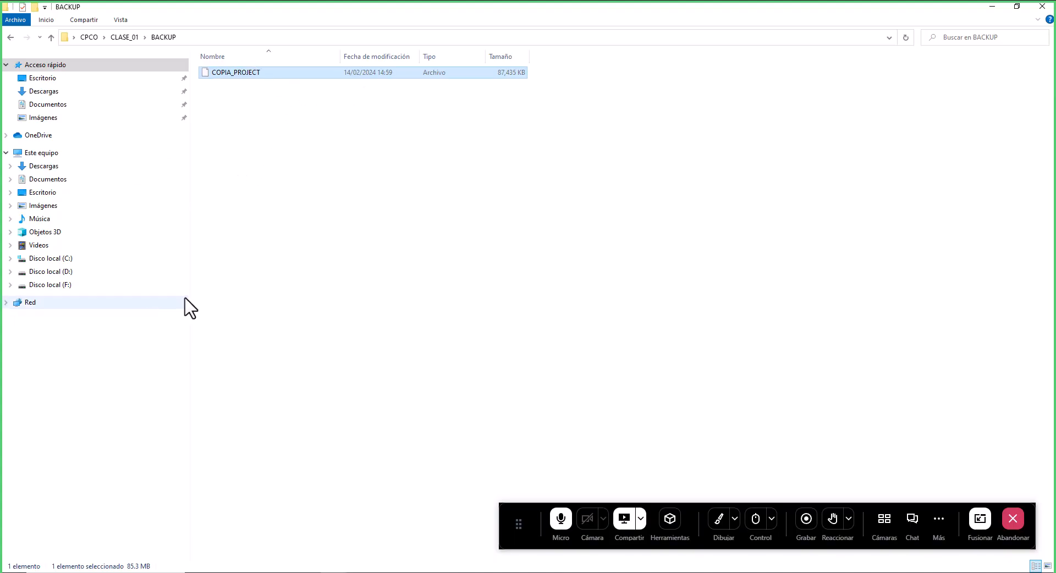
right_click(240, 72)
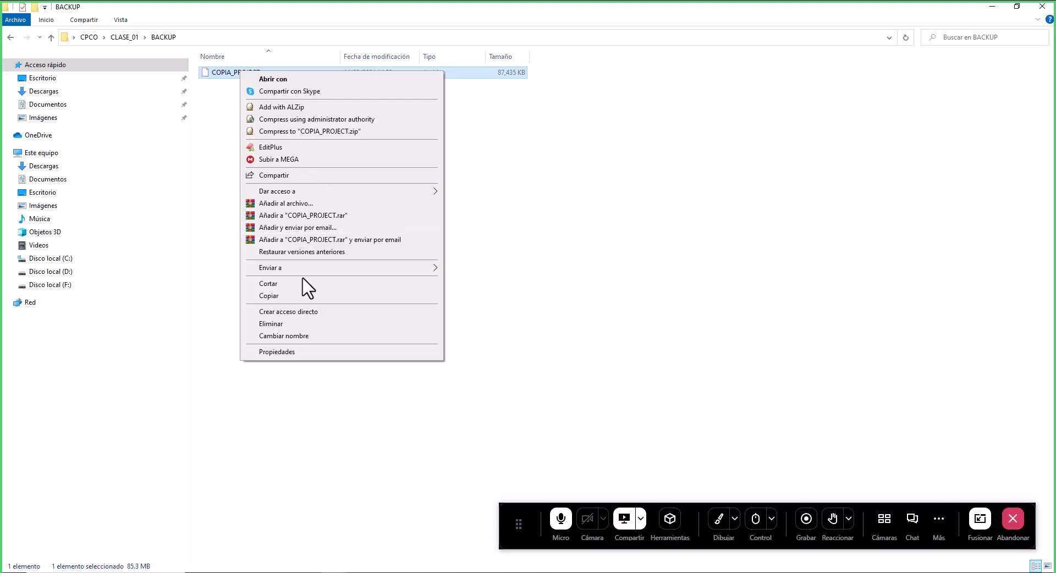
left_click(289, 296)
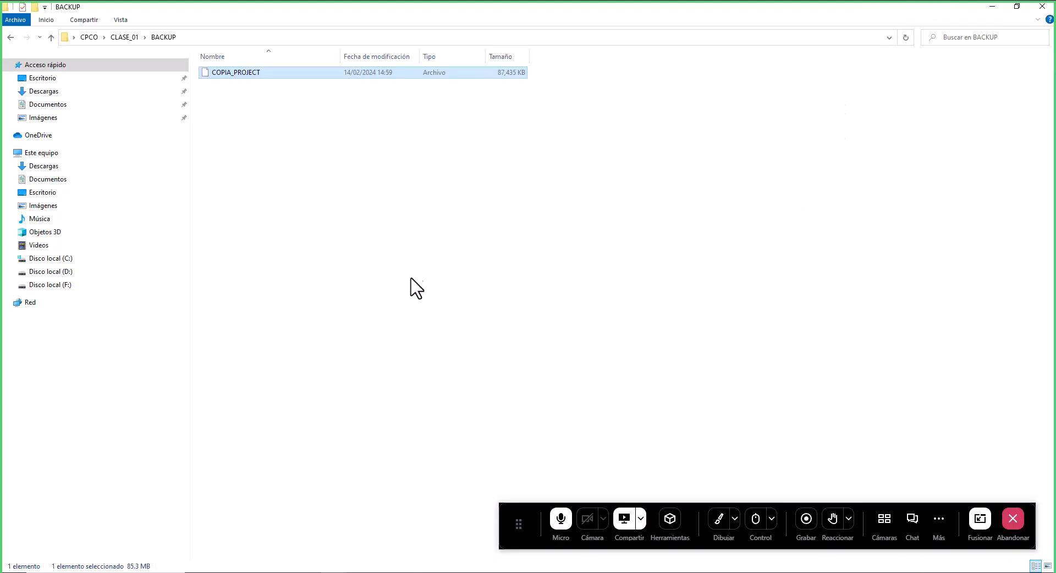
- Paste COPIA_PROJECT into the S102000 Backup folder on drive C, replacing the existing file of that name
left_click(70, 259)
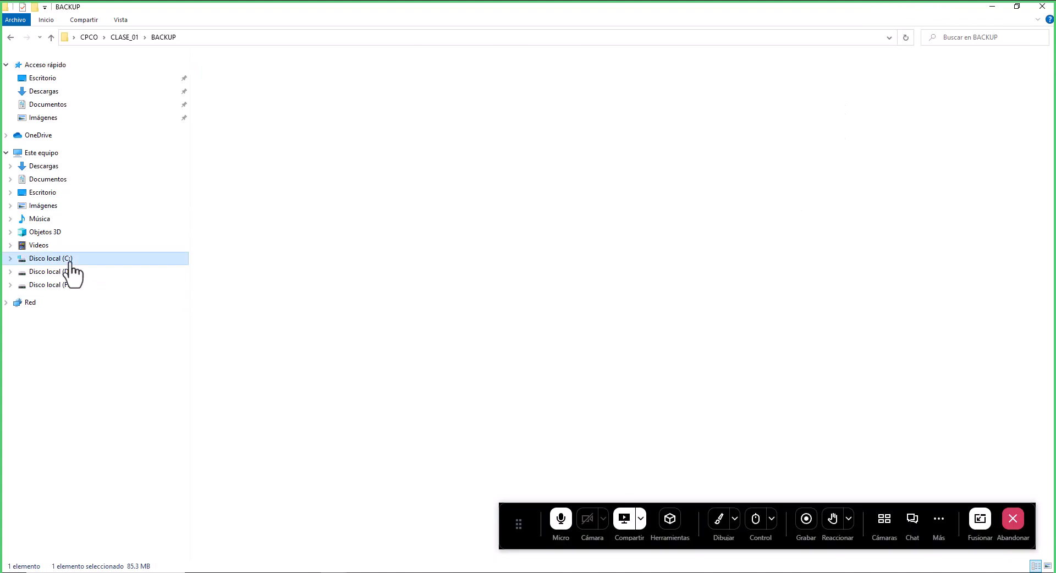
double_click(245, 155)
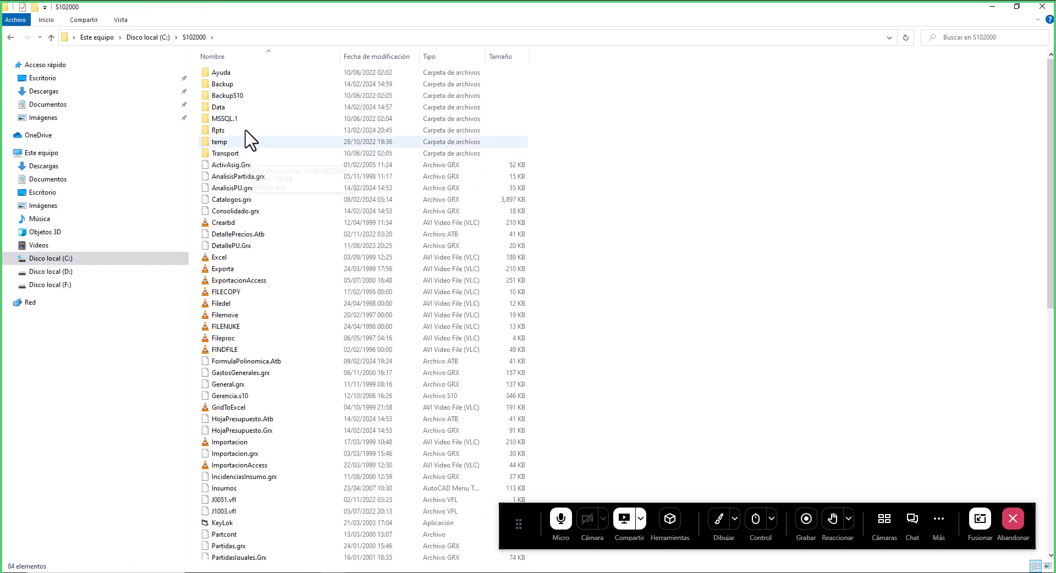
double_click(237, 83)
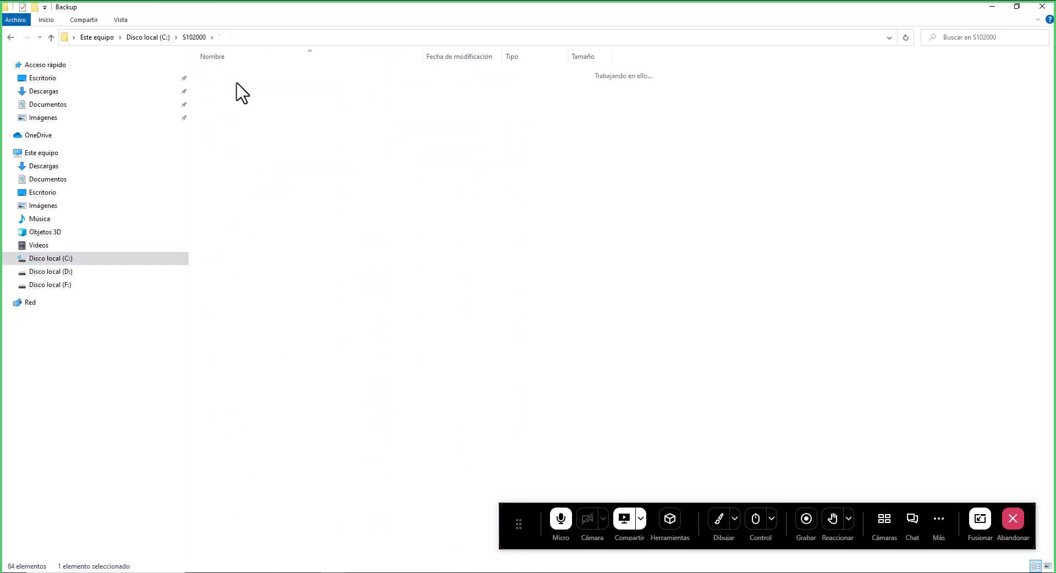
right_click(313, 320)
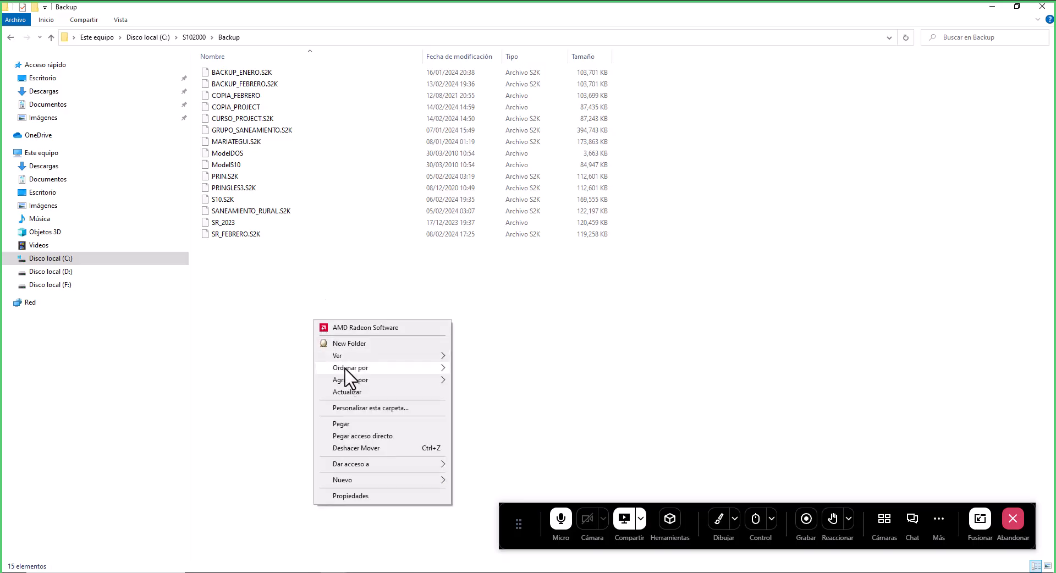
left_click(343, 424)
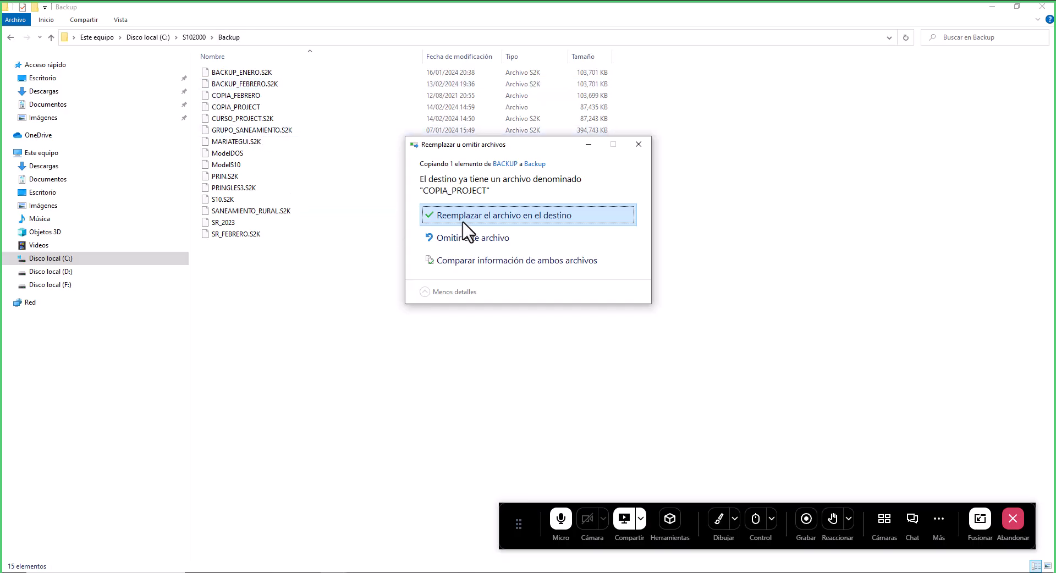
left_click(530, 222)
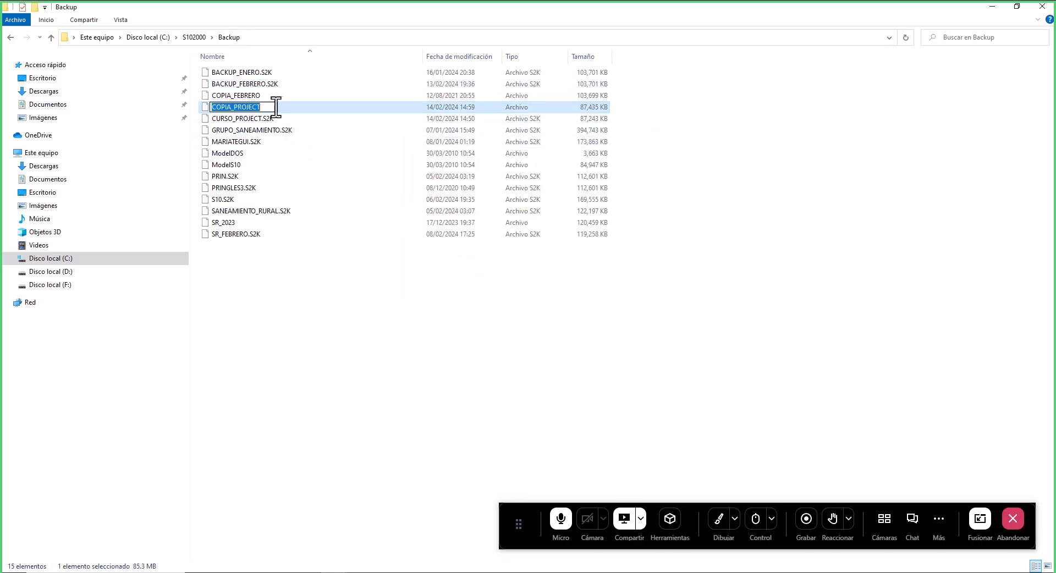
- Launch S10 Presupuestos and sign in with the preset user on the S10 database
left_click(354, 350)
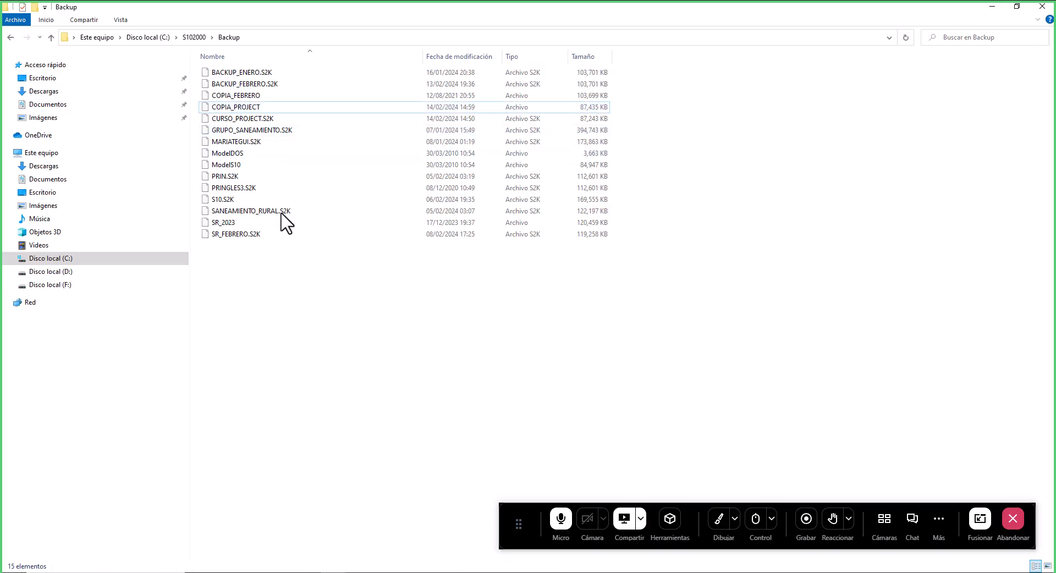
left_click(255, 107)
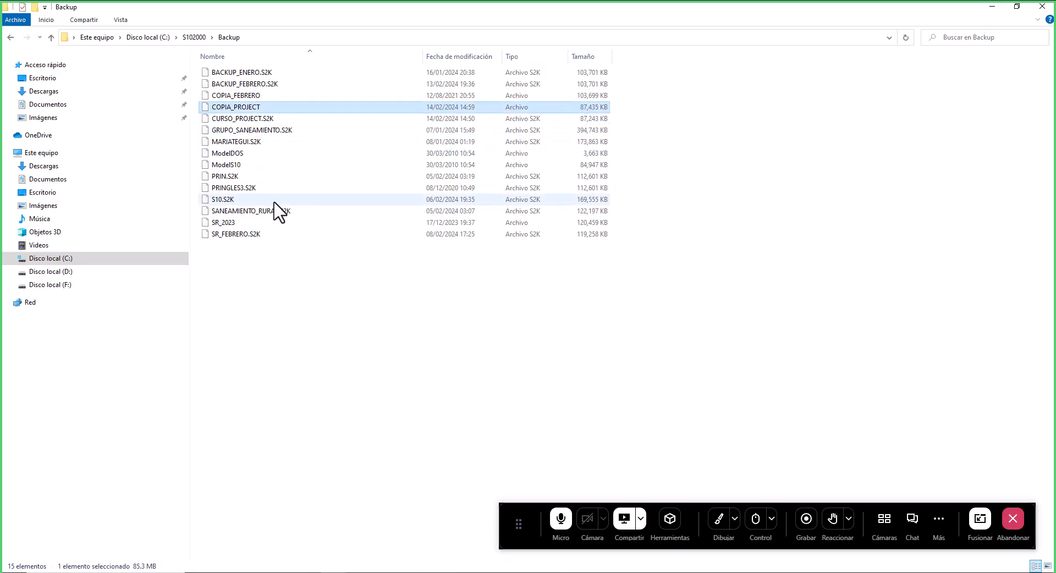
key("super+d")
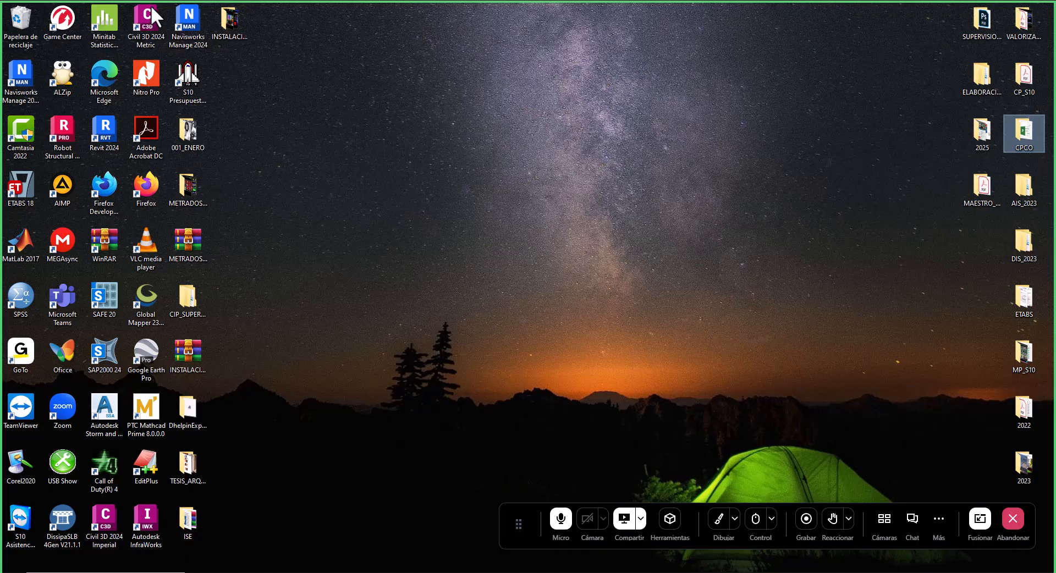
double_click(185, 82)
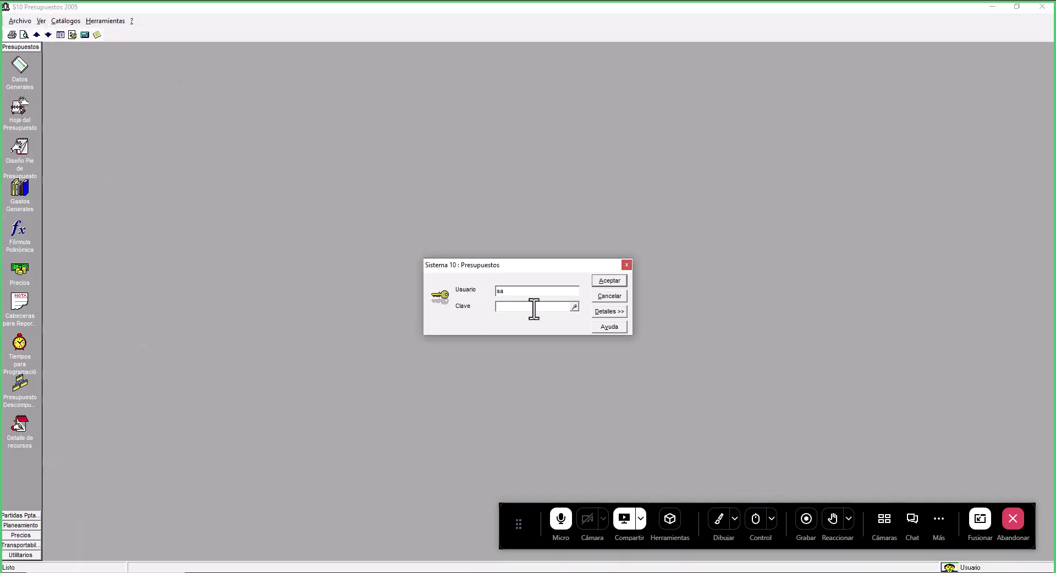
left_click(609, 312)
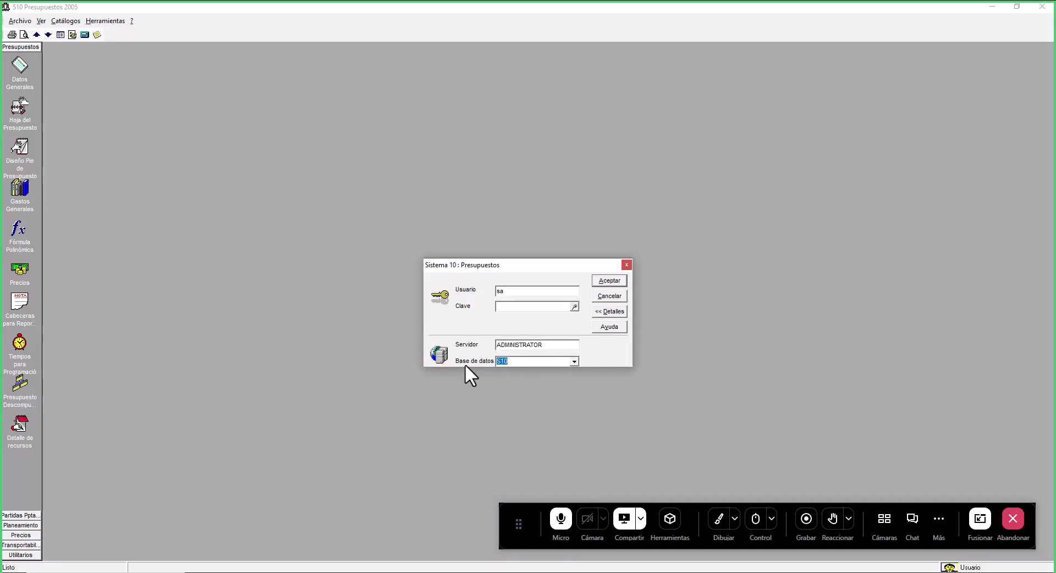
left_click(609, 280)
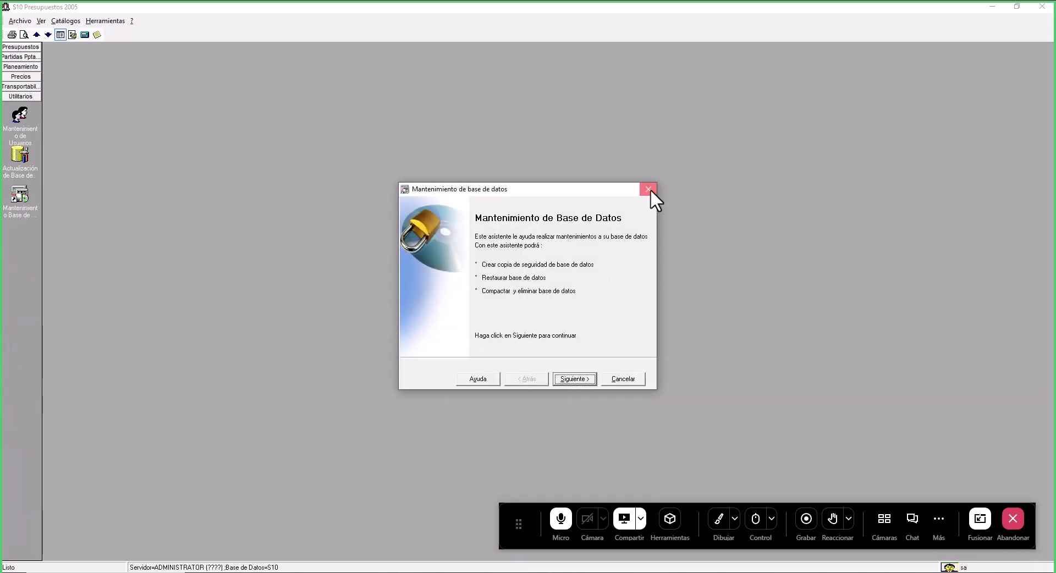
- Close the database maintenance wizard and open the budget's Datos Generales view
left_click(650, 189)
left_click(20, 47)
left_click(20, 66)
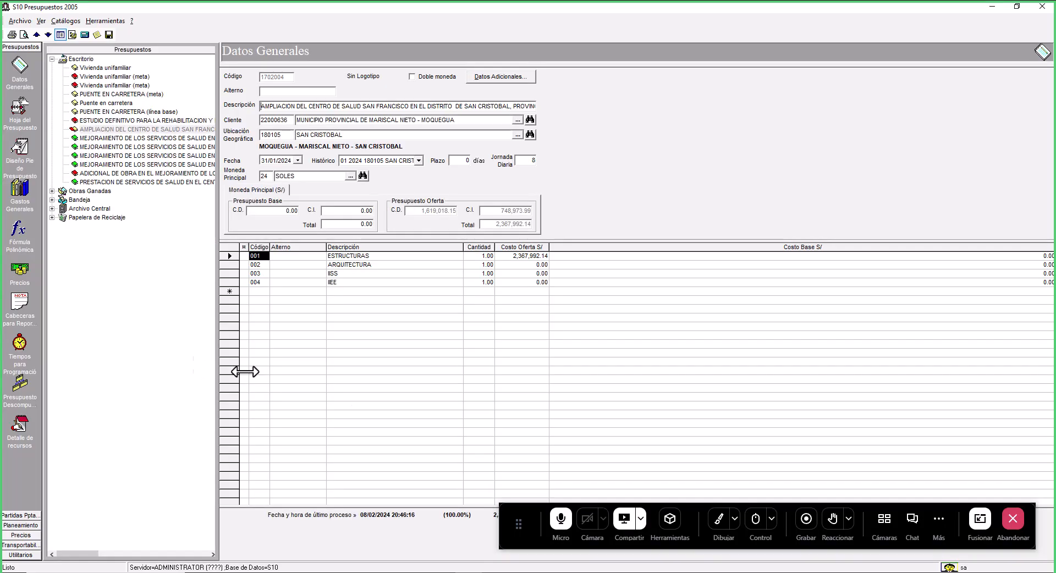
left_click(720, 531)
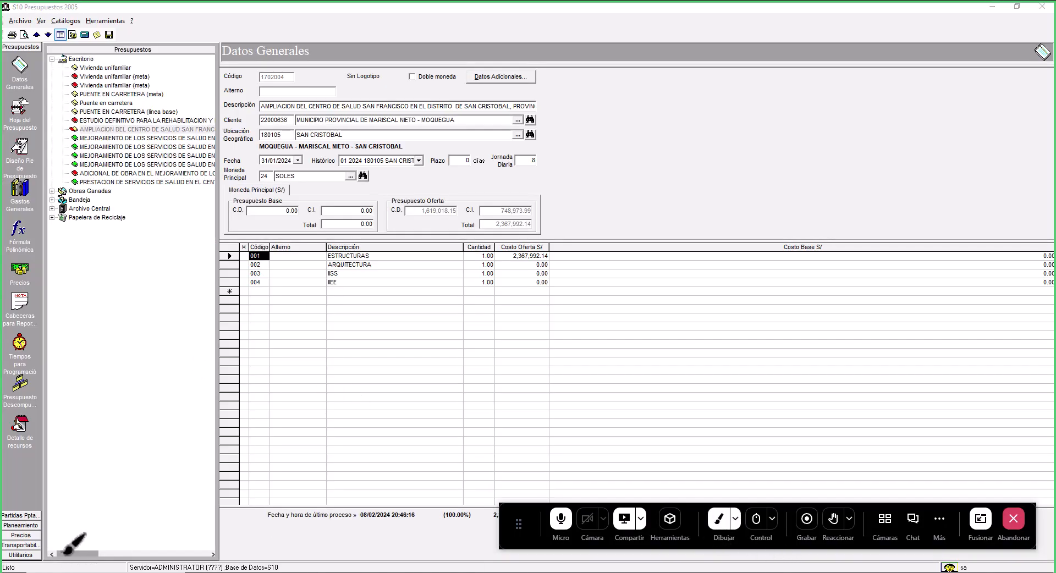
mouse_move(43, 555)
left_mouse_down()
mouse_move(97, 521)
mouse_move(40, 556)
mouse_move(56, 556)
left_mouse_up()
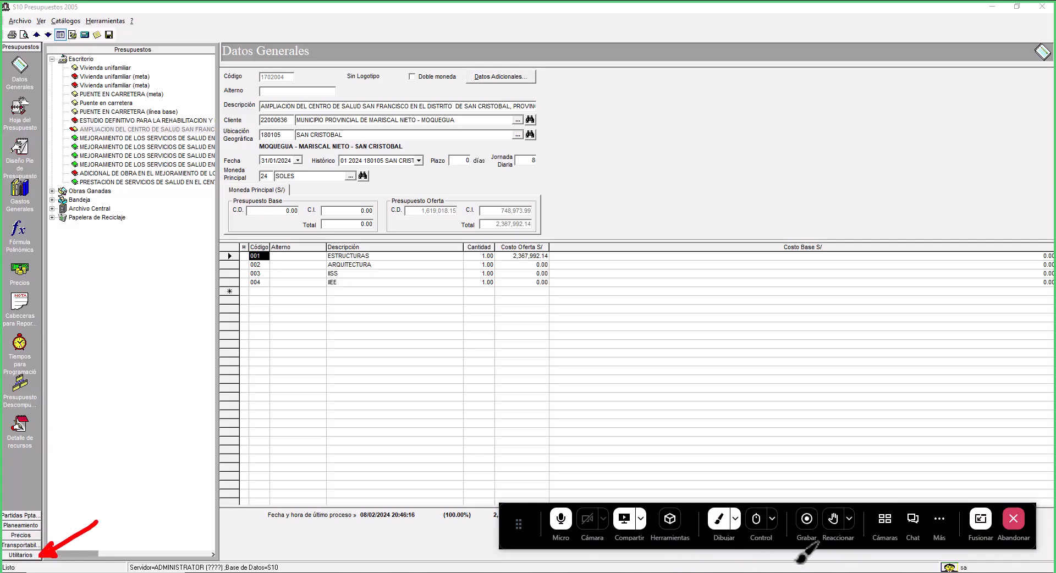
left_click(715, 520)
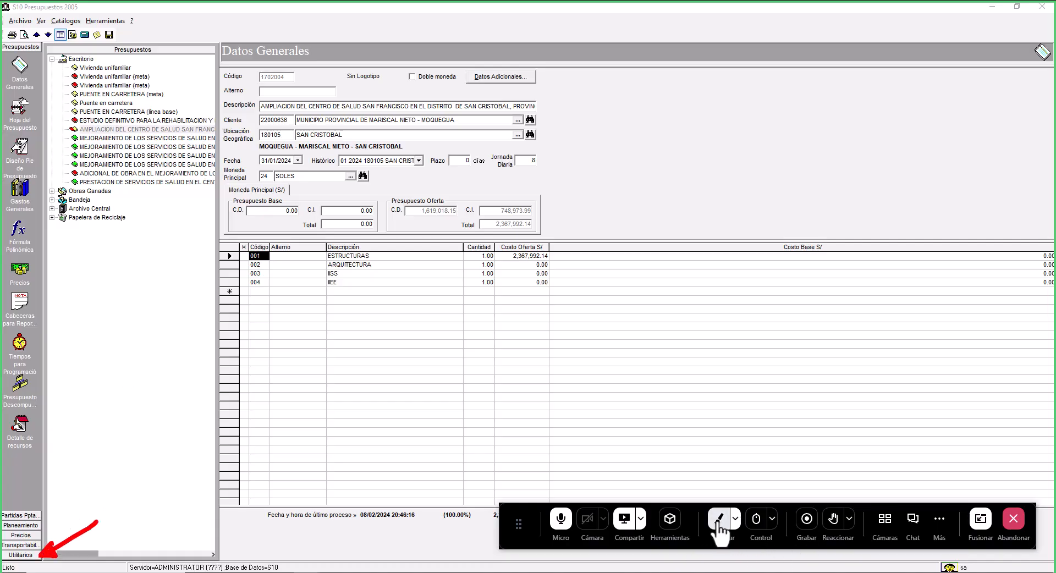
- Open the database maintenance wizard from Utilitarios and advance to the process selection page
left_click(24, 556)
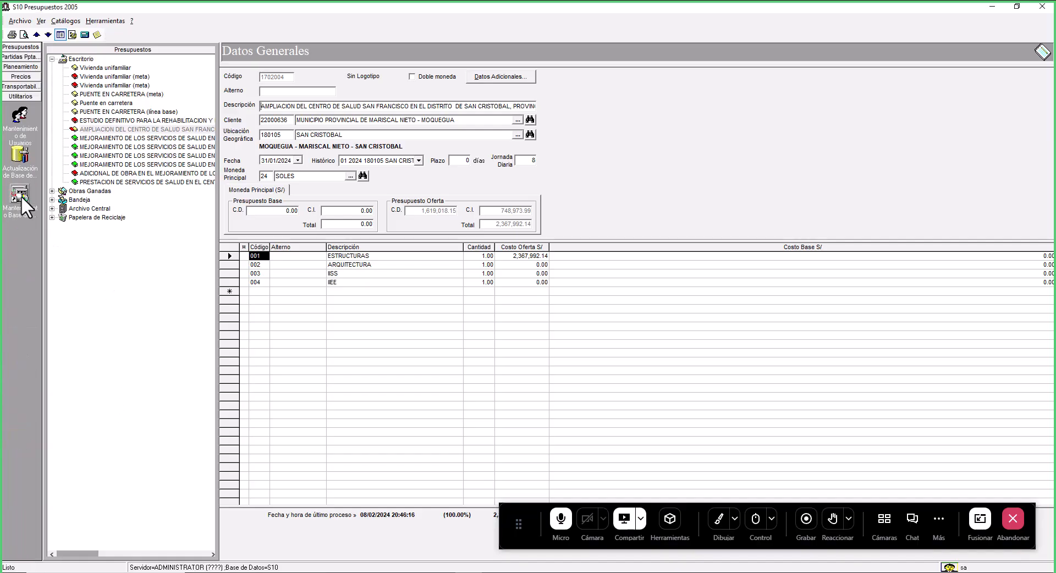
left_click(21, 196)
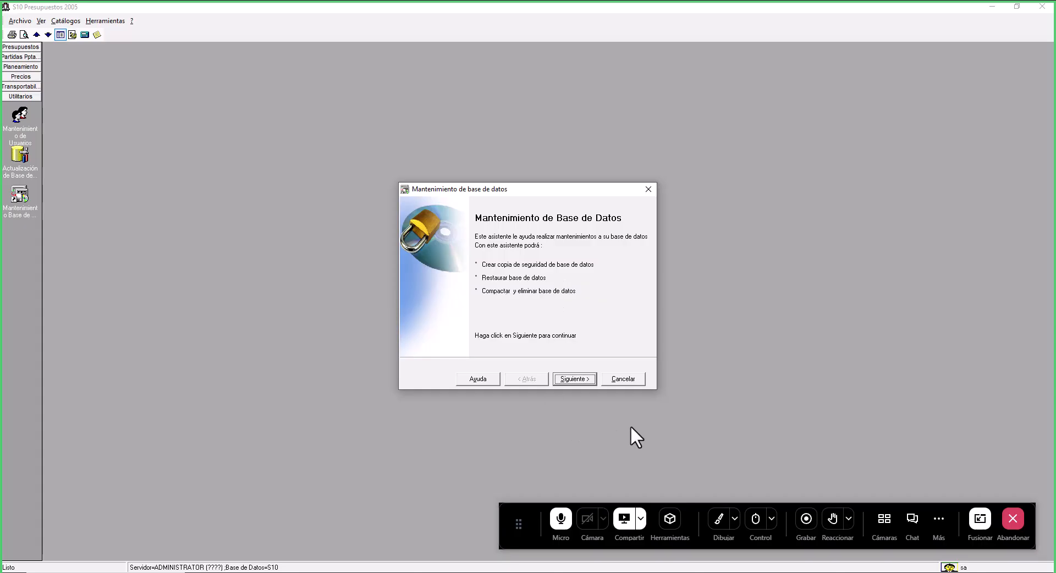
left_click(571, 379)
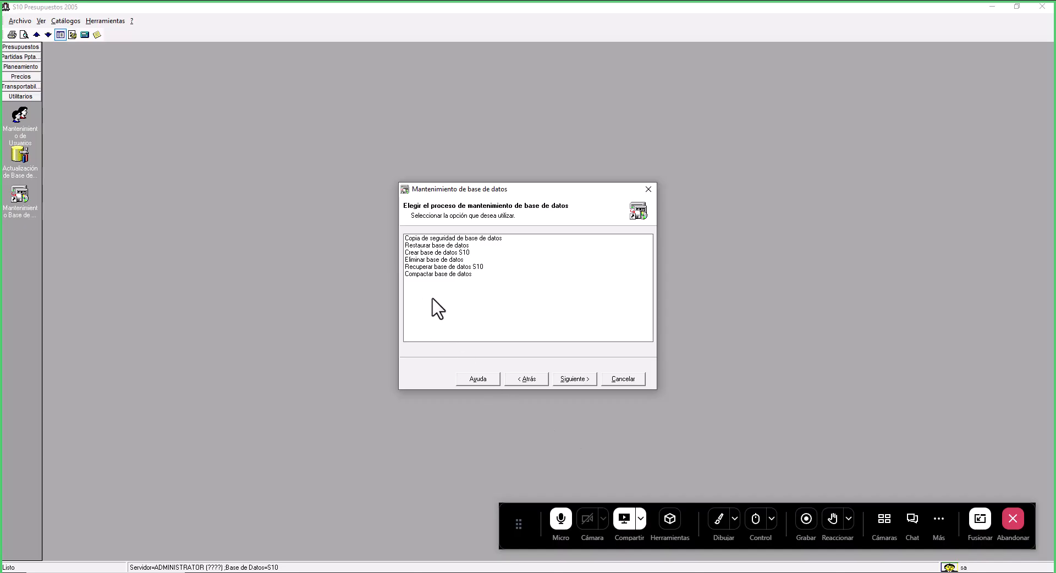
left_click(719, 518)
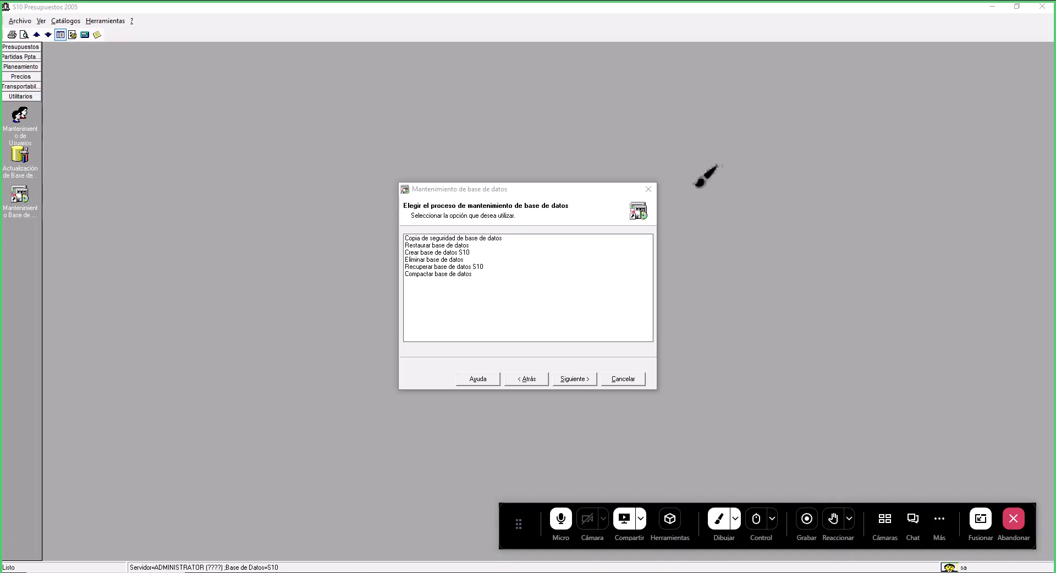
left_click_drag(693, 187, 694, 236)
mouse_move(693, 187)
left_mouse_down()
mouse_move(826, 187)
mouse_move(825, 258)
mouse_move(761, 258)
left_mouse_up()
left_click_drag(697, 256, 693, 239)
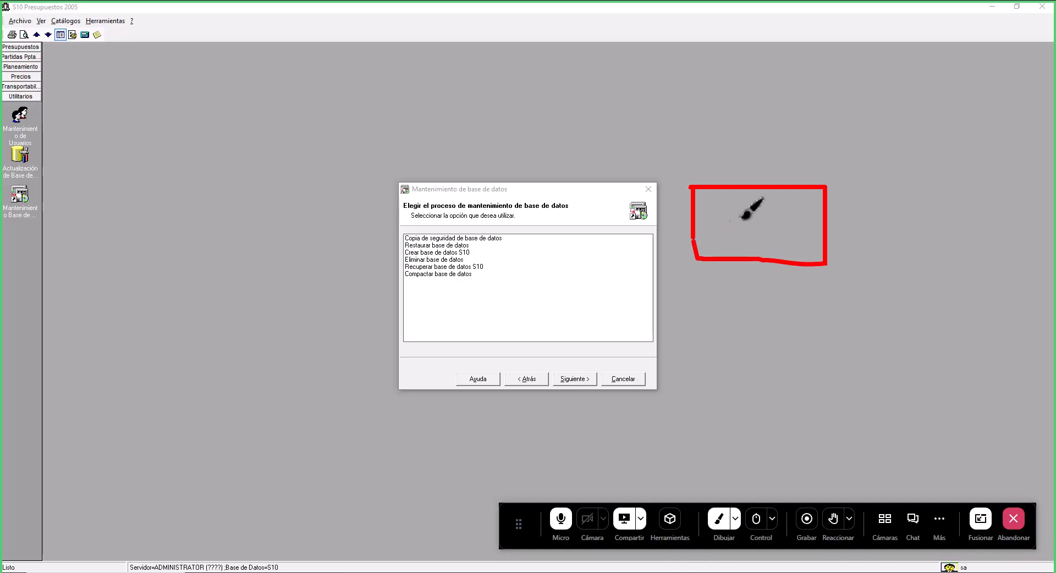
mouse_move(753, 216)
left_mouse_down()
mouse_move(736, 236)
mouse_move(763, 234)
mouse_move(776, 210)
left_mouse_up()
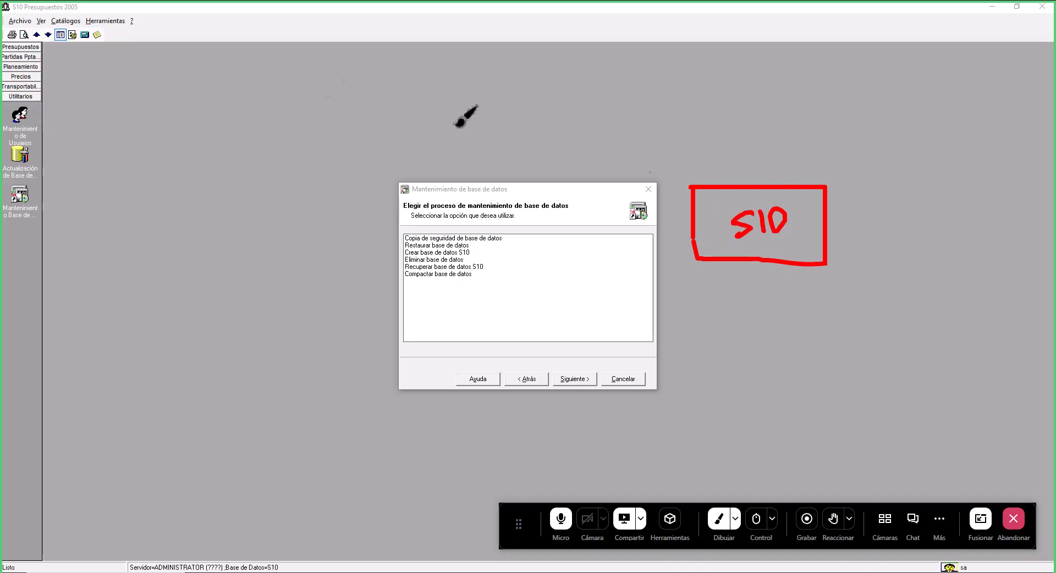
left_click(762, 245)
left_click_drag(763, 245, 775, 243)
left_click_drag(839, 209, 904, 106)
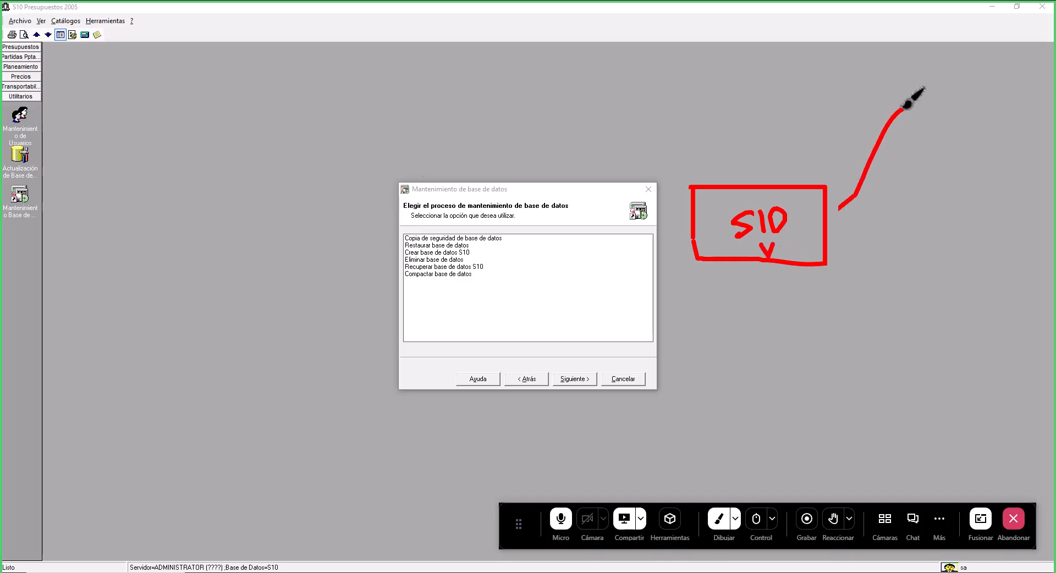
mouse_move(1014, 114)
left_mouse_down()
mouse_move(931, 129)
mouse_move(910, 109)
mouse_move(908, 212)
mouse_move(983, 228)
mouse_move(1005, 198)
left_mouse_up()
left_click_drag(1005, 132, 1004, 203)
mouse_move(948, 171)
left_mouse_down()
mouse_move(930, 202)
mouse_move(977, 185)
mouse_move(980, 164)
left_mouse_up()
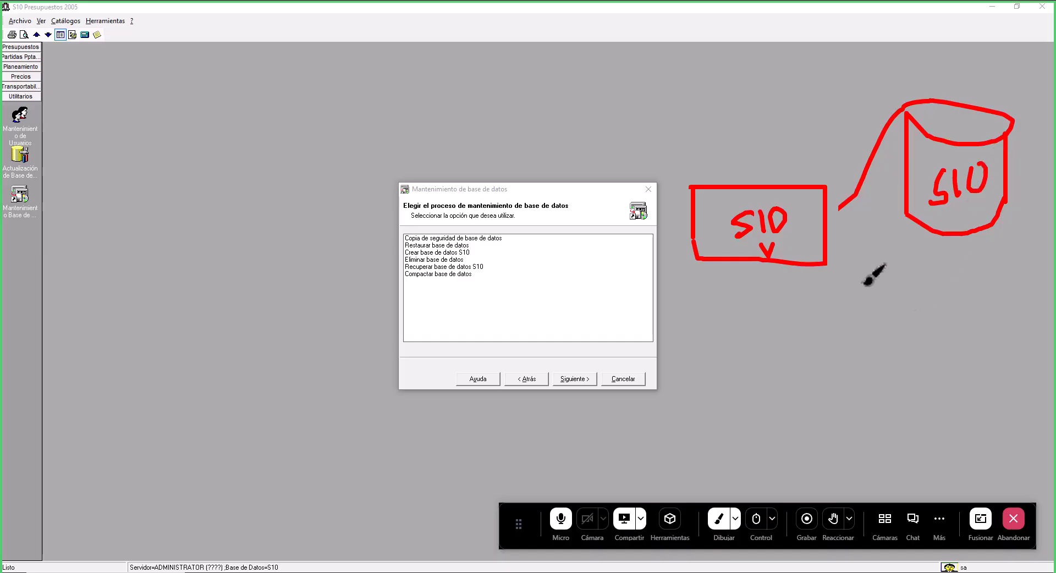
mouse_move(841, 246)
left_mouse_down()
mouse_move(907, 362)
mouse_move(991, 341)
mouse_move(912, 361)
mouse_move(909, 461)
mouse_move(979, 464)
left_mouse_up()
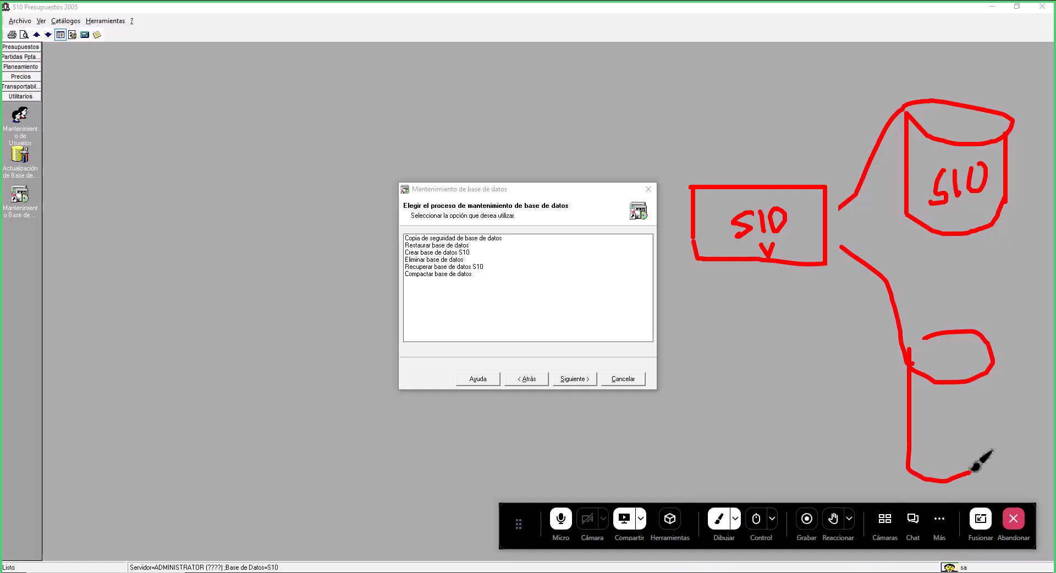
mouse_move(995, 368)
left_mouse_down()
mouse_move(995, 444)
mouse_move(980, 462)
left_mouse_up()
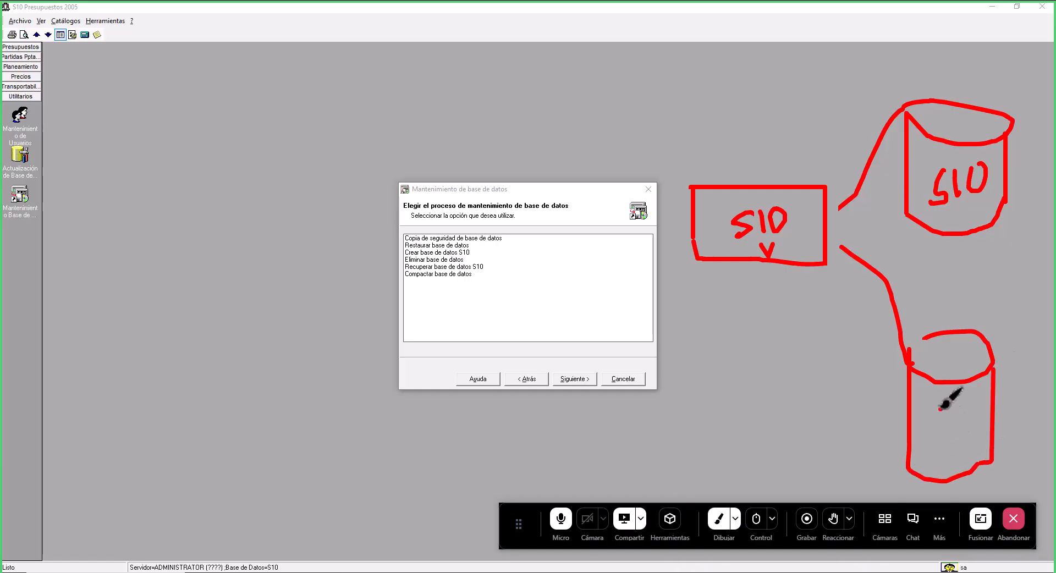
mouse_move(943, 401)
left_mouse_down()
mouse_move(938, 440)
mouse_move(964, 428)
left_mouse_up()
mouse_move(971, 390)
left_mouse_down()
mouse_move(973, 417)
mouse_move(985, 380)
mouse_move(977, 405)
left_mouse_up()
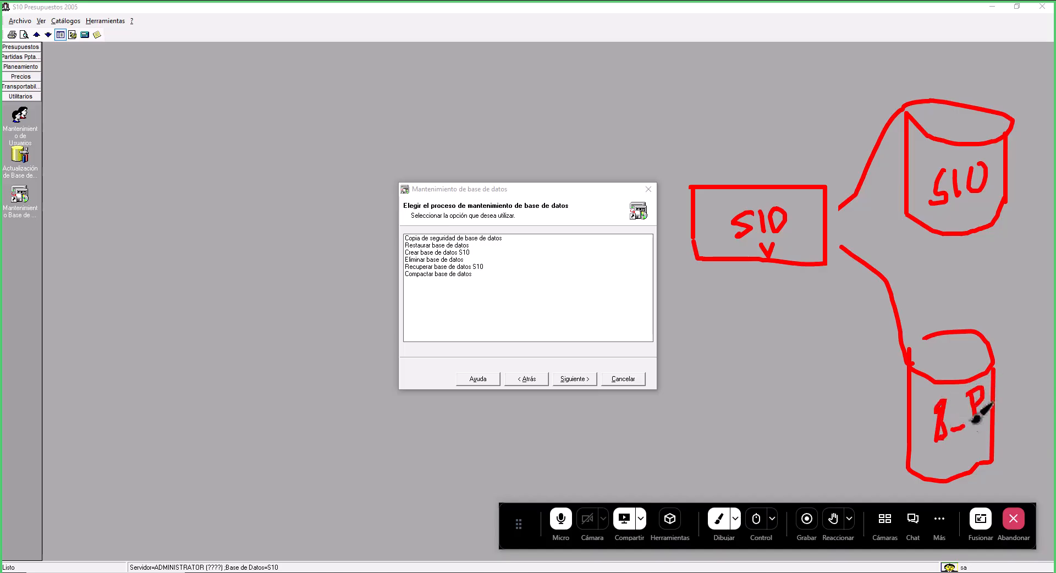
left_click_drag(925, 337, 909, 350)
left_click_drag(716, 409, 724, 466)
mouse_move(718, 408)
left_mouse_down()
mouse_move(818, 434)
mouse_move(788, 467)
mouse_move(731, 468)
left_mouse_up()
mouse_move(819, 442)
left_mouse_down()
mouse_move(853, 443)
mouse_move(891, 422)
mouse_move(891, 434)
left_mouse_up()
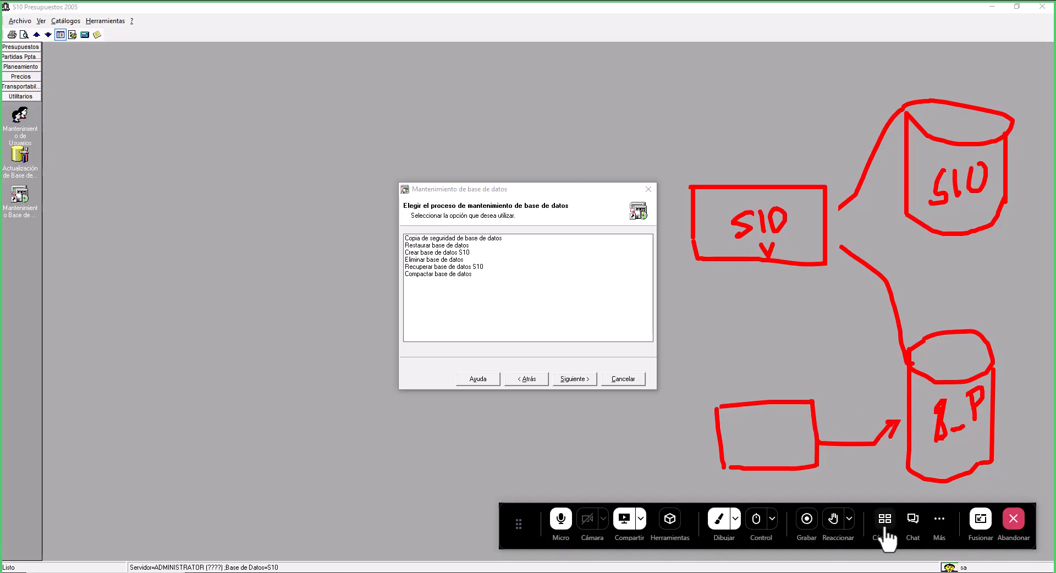
left_click_drag(1024, 320, 996, 352)
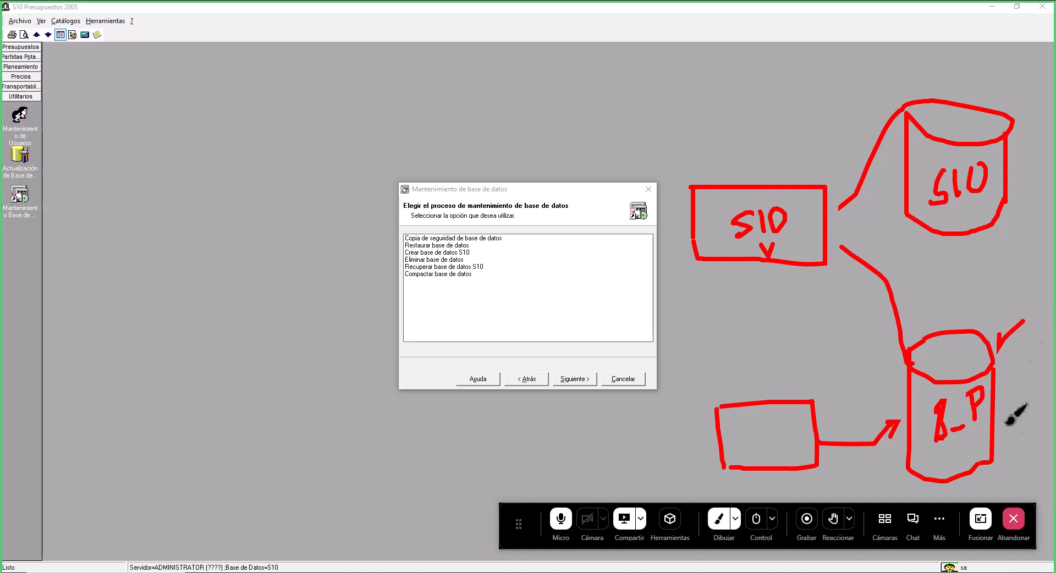
left_click(716, 521)
- Create a new empty S10 database named BACKUP_PROJECT with the database maintenance wizard
left_click(453, 259)
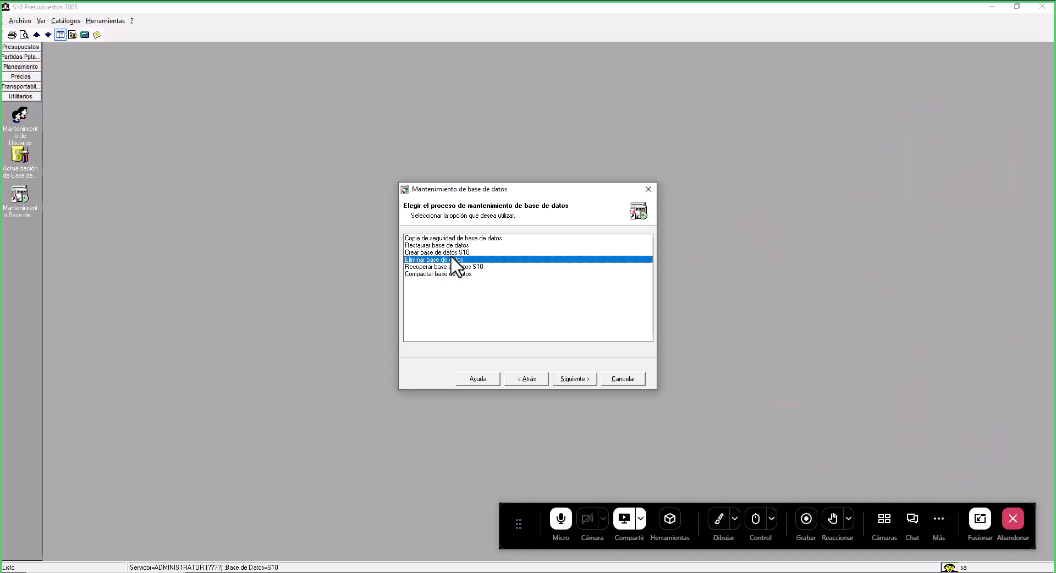
left_click(449, 253)
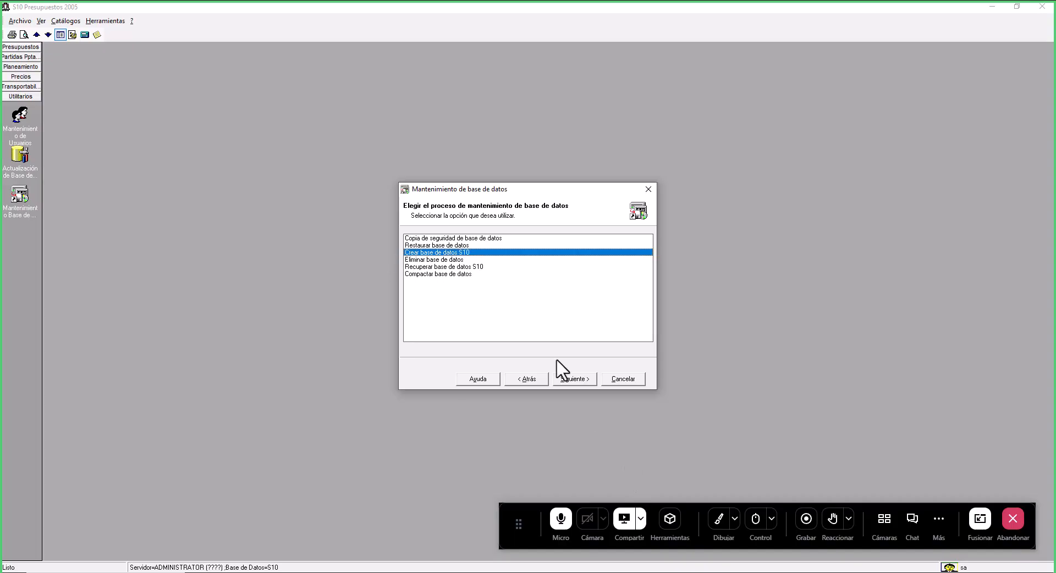
left_click(590, 379)
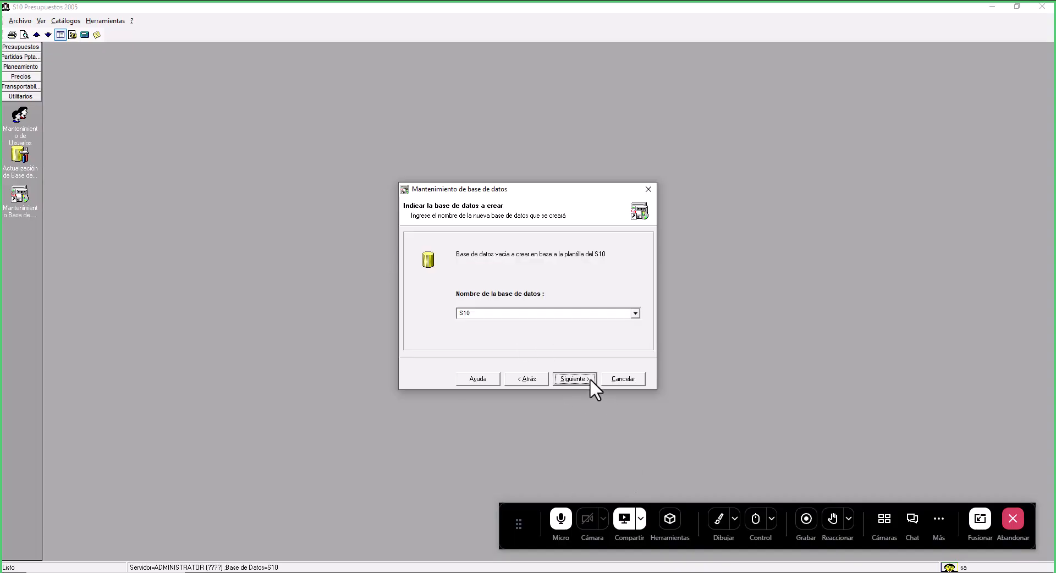
left_click(534, 315)
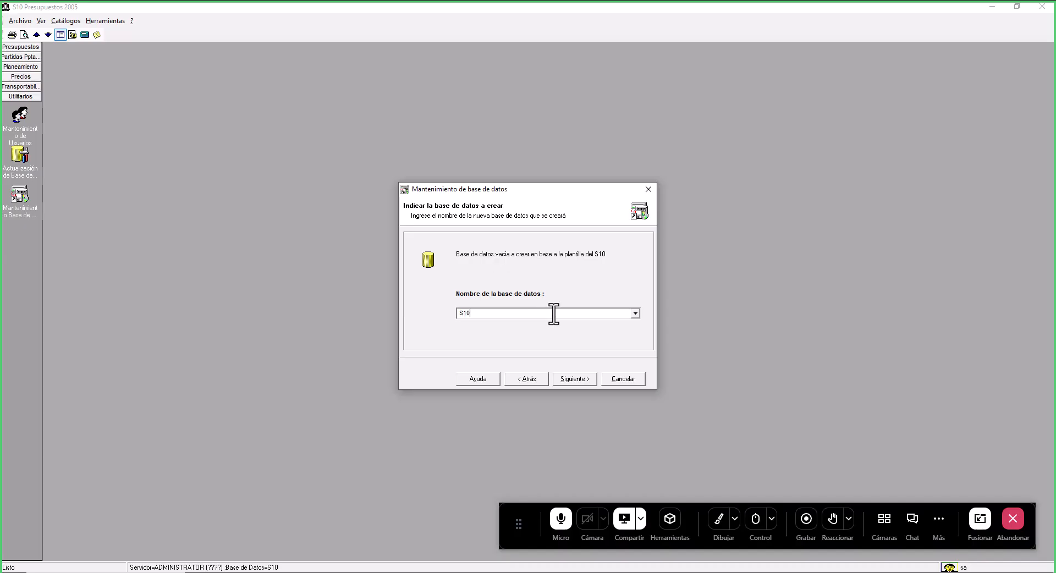
type("BACKUP_PROJECT")
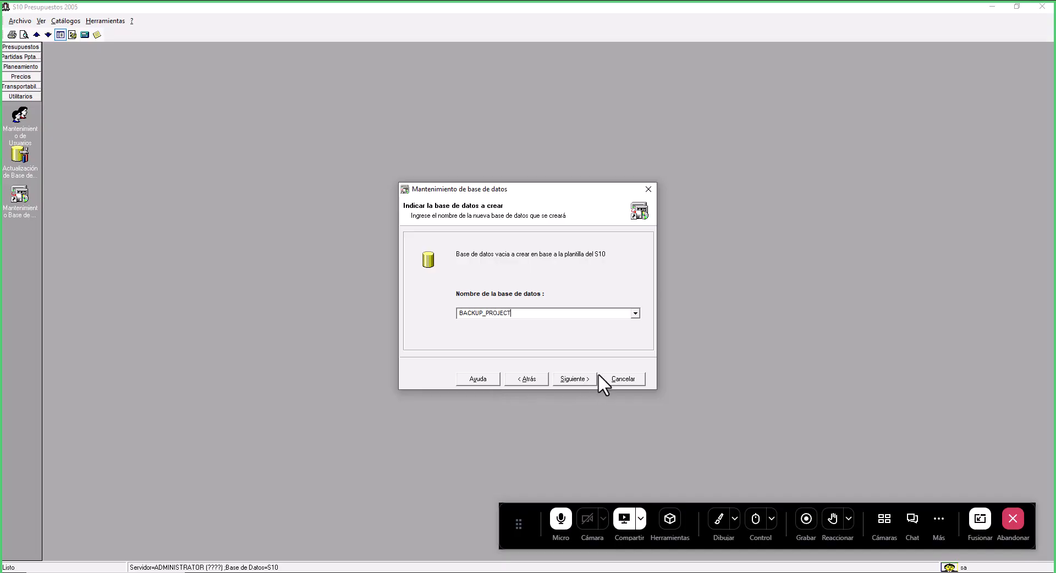
left_click(577, 377)
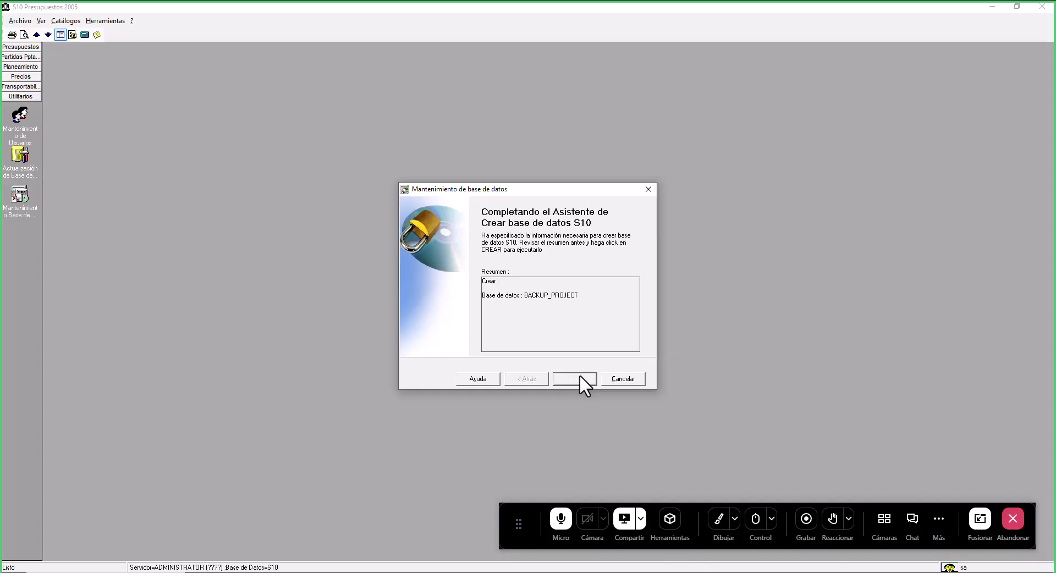
left_click(579, 375)
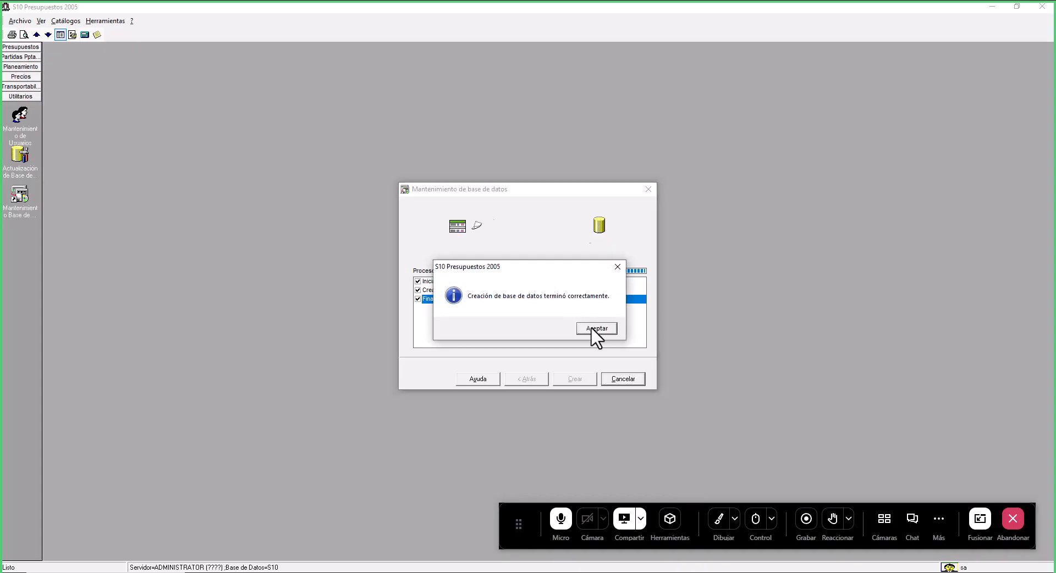
left_click(596, 329)
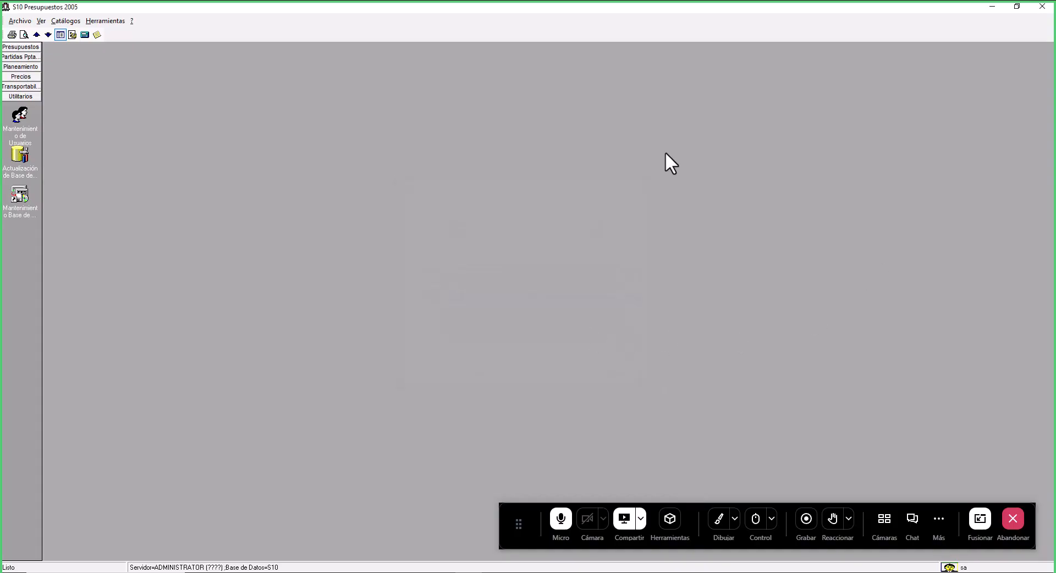
- Reopen the maintenance wizard, choose to restore a database, and set BACKUP_PROJECT as the destination database
left_click(19, 192)
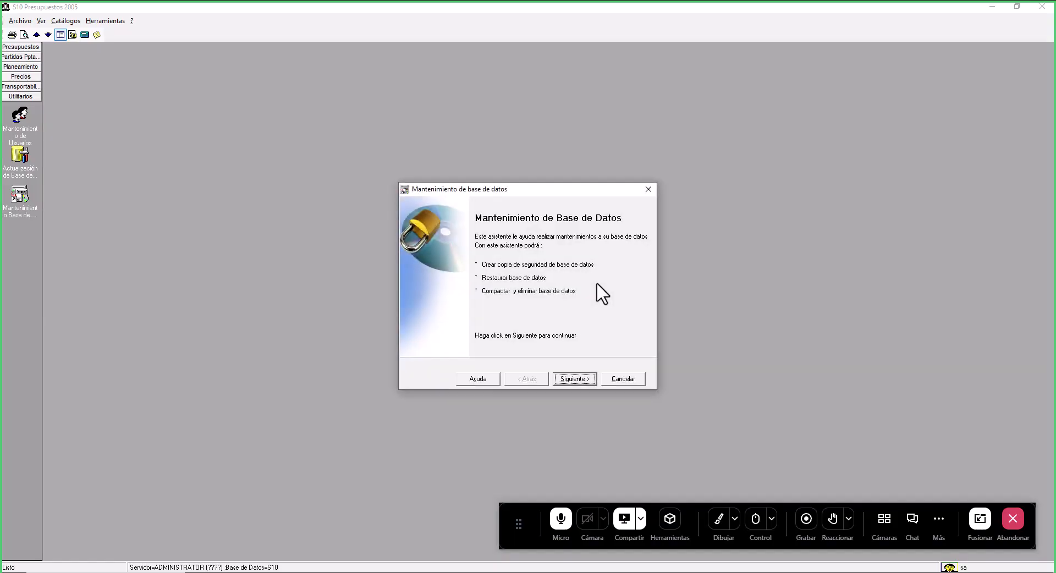
left_click(585, 379)
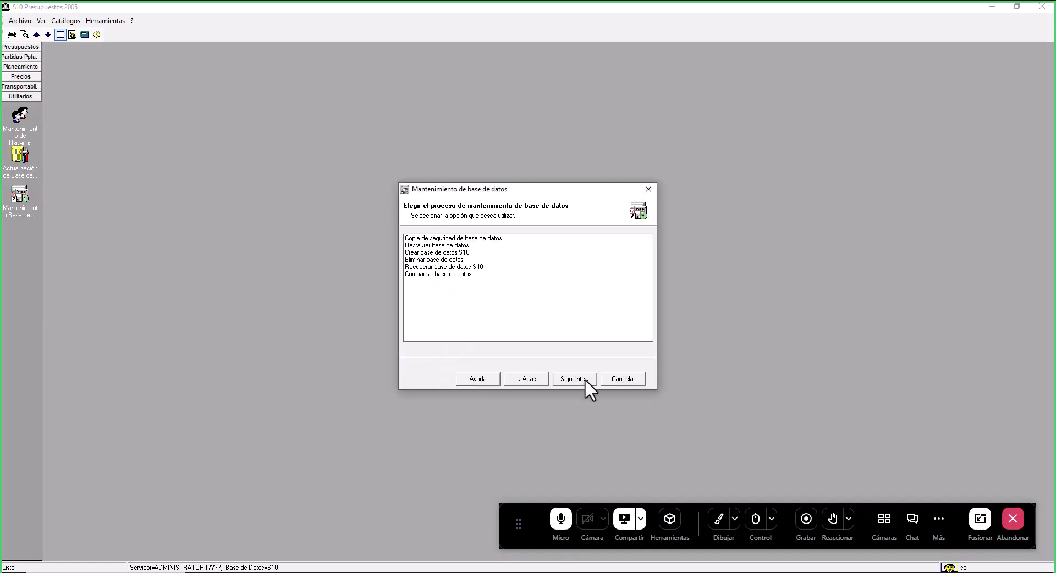
left_click(448, 245)
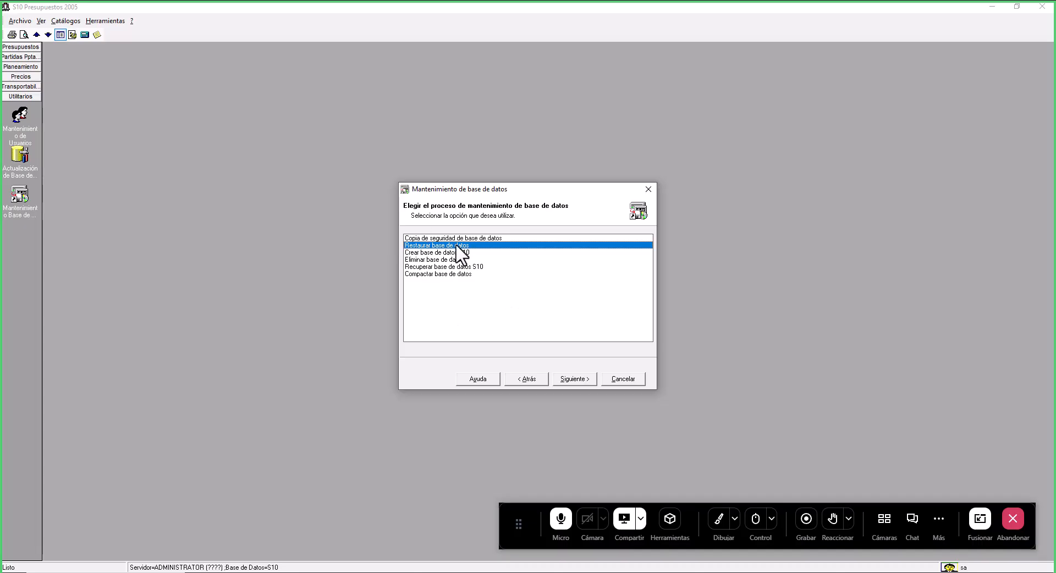
left_click(444, 238)
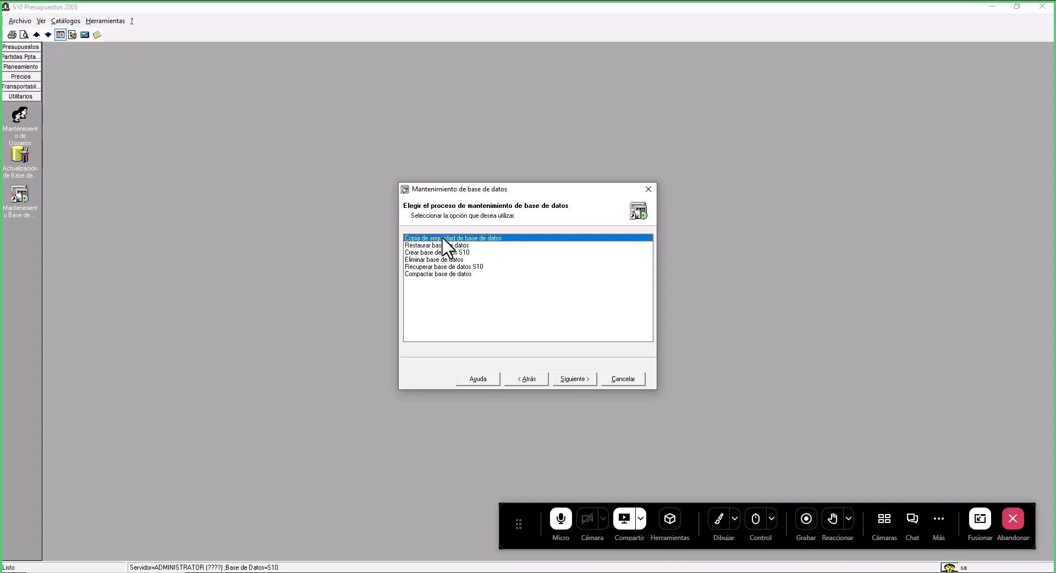
left_click(443, 246)
left_click(586, 379)
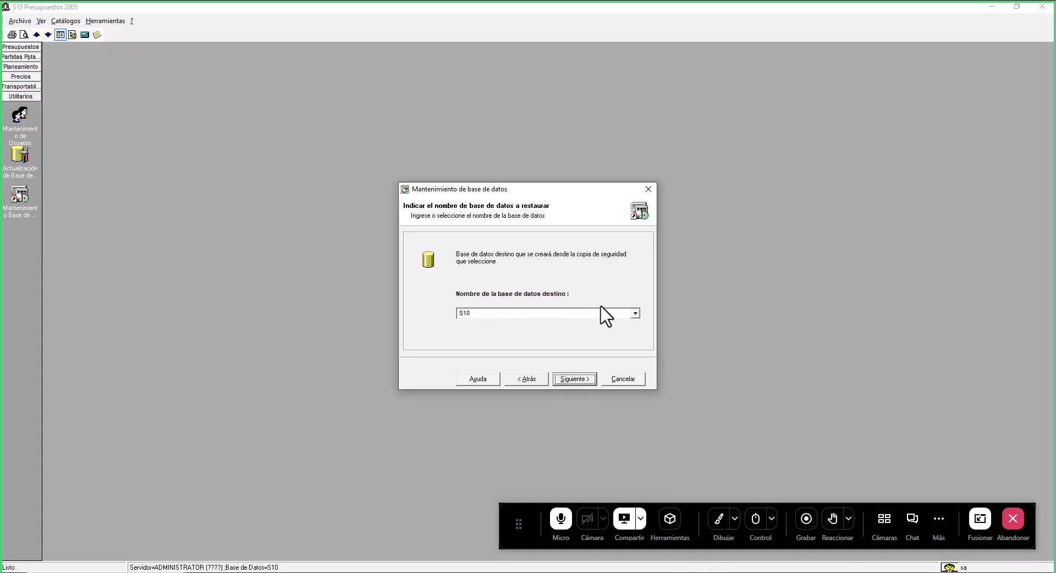
left_click(635, 314)
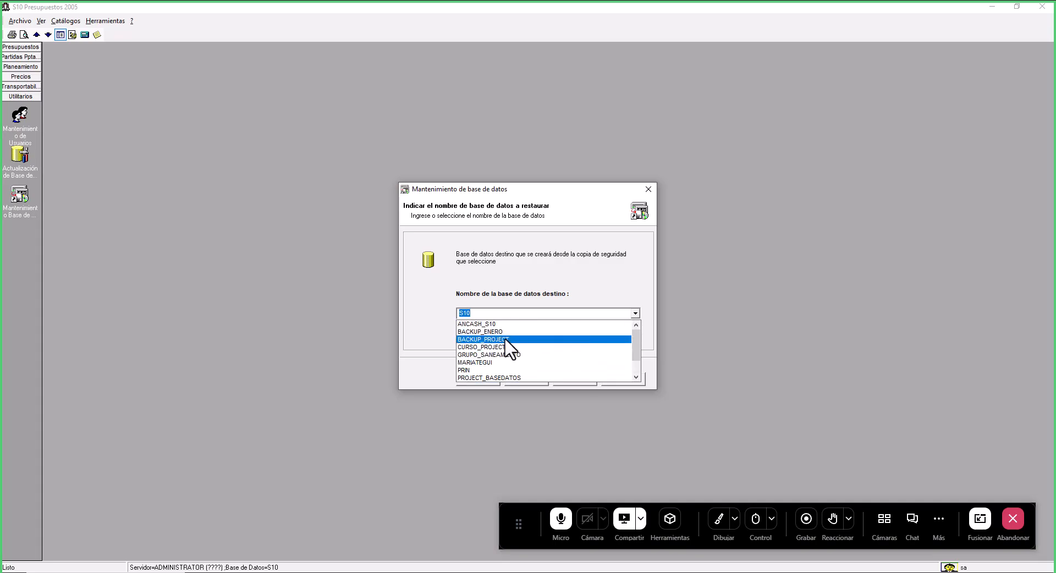
left_click(496, 340)
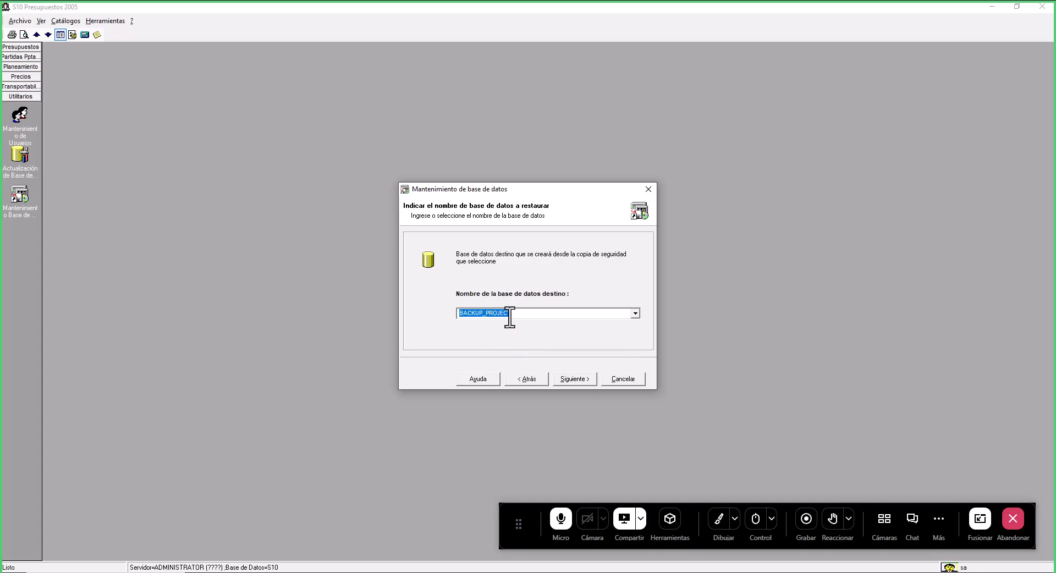
left_click(582, 382)
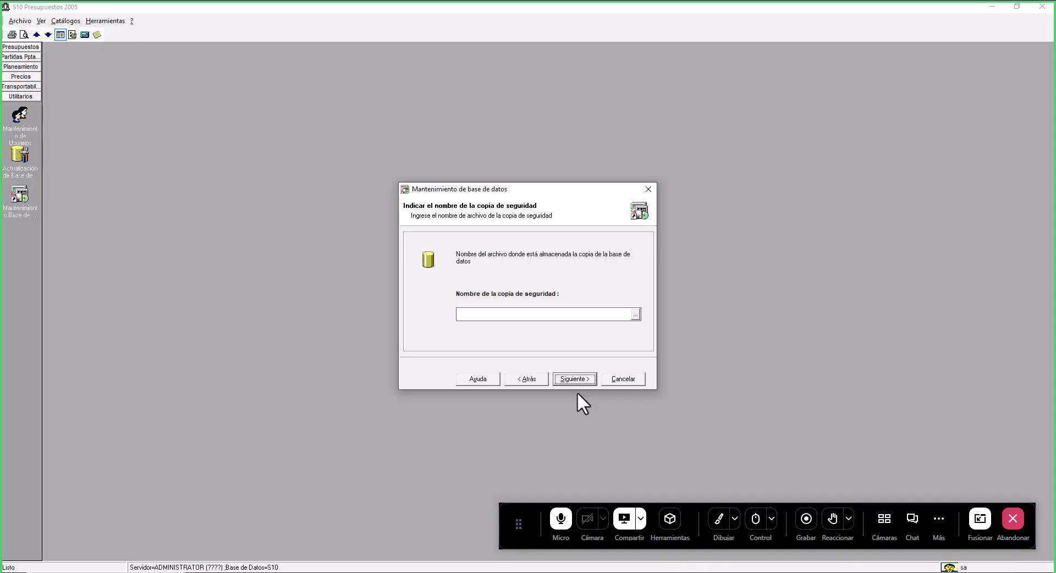
- Select the COPIA_PROJECT backup file and run the restore into BACKUP_PROJECT
left_click(636, 315)
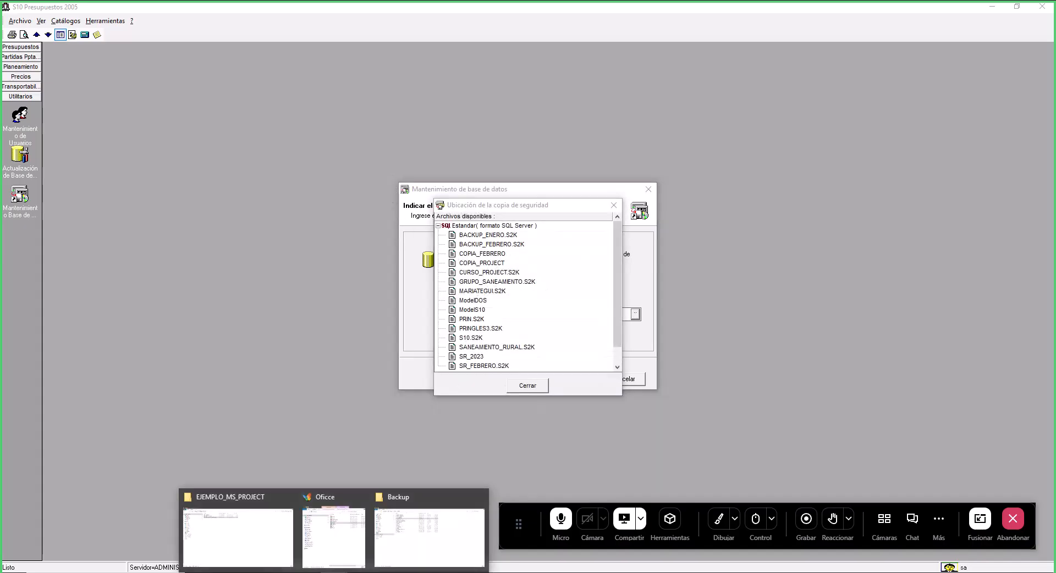
mouse_move(395, 560)
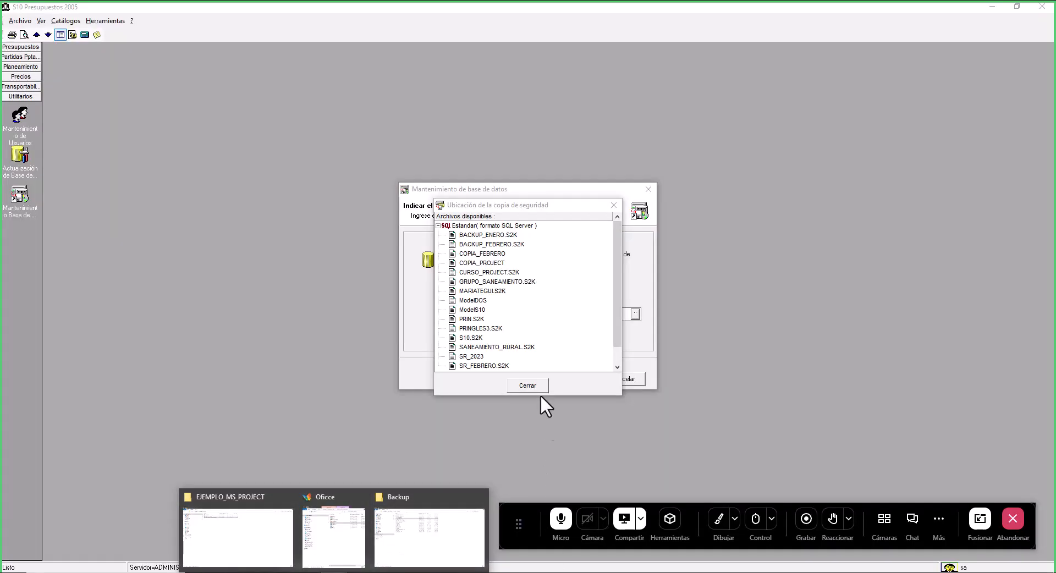
left_click(482, 263)
double_click(495, 264)
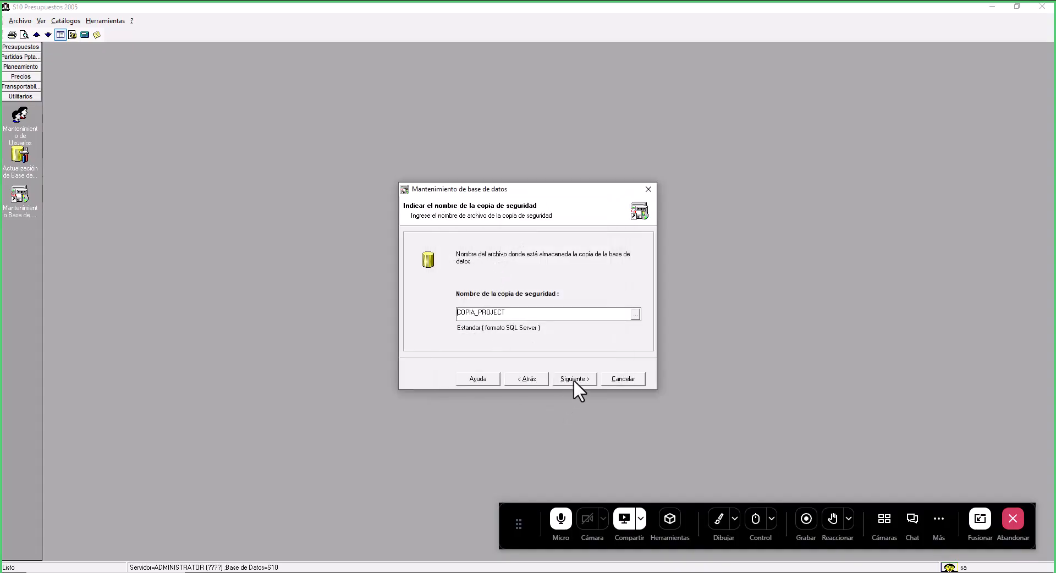
left_click(574, 379)
left_click(573, 379)
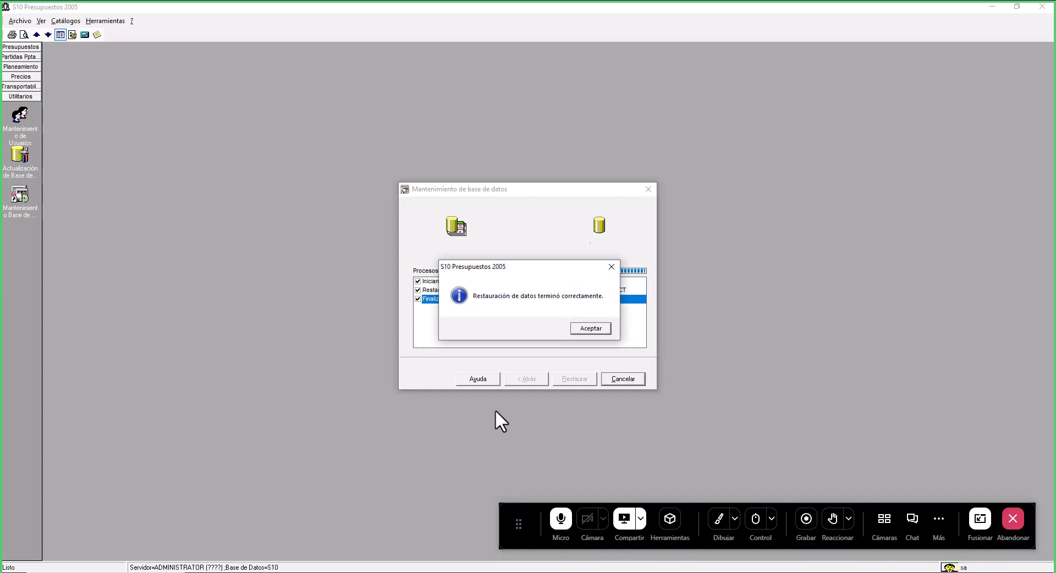
left_click(586, 329)
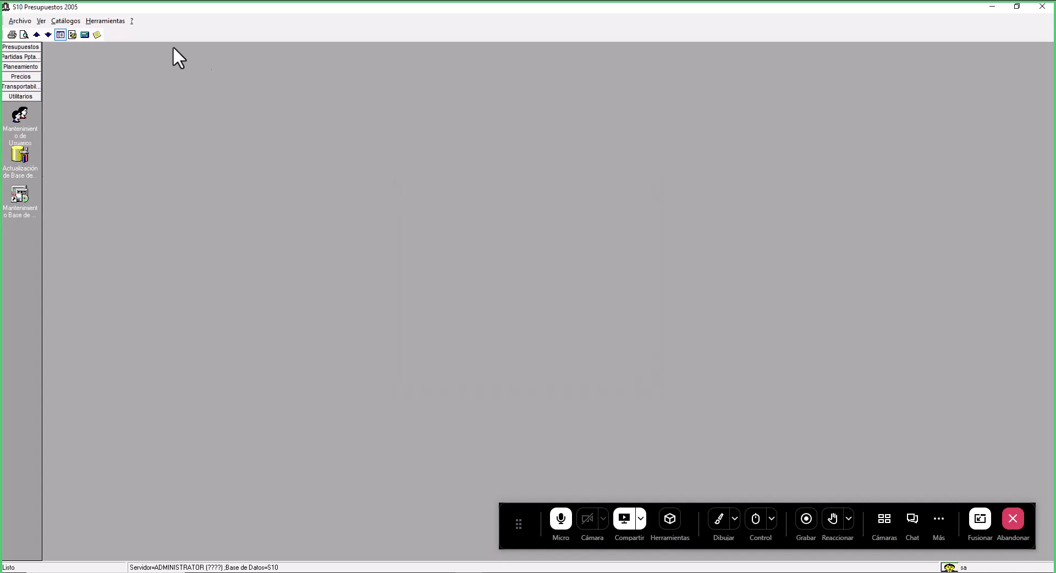
- Exit and relaunch S10 Presupuestos, then sign in as the preset user on the BACKUP_PROJECT database
left_click(1043, 7)
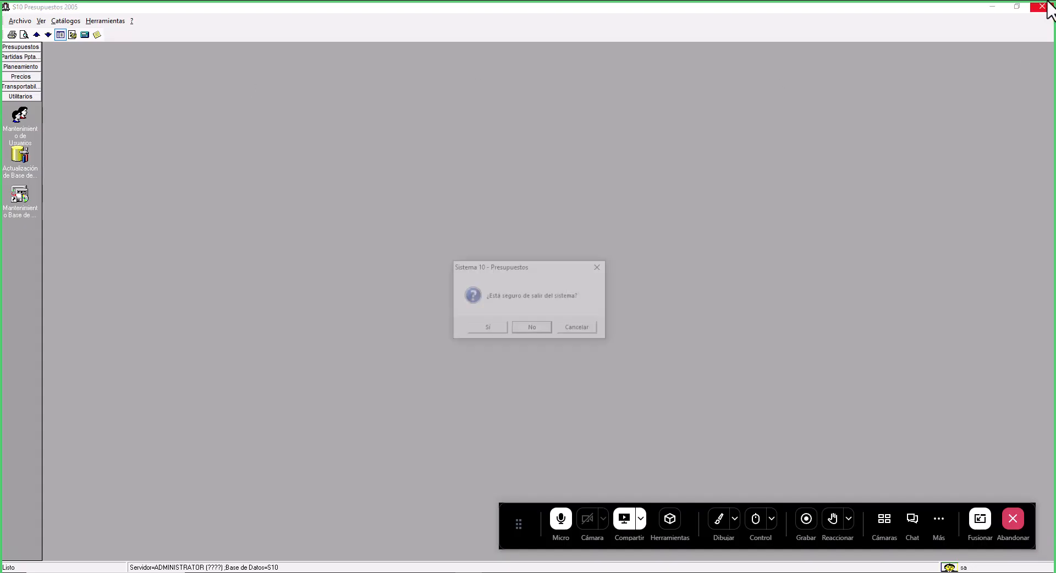
left_click(492, 326)
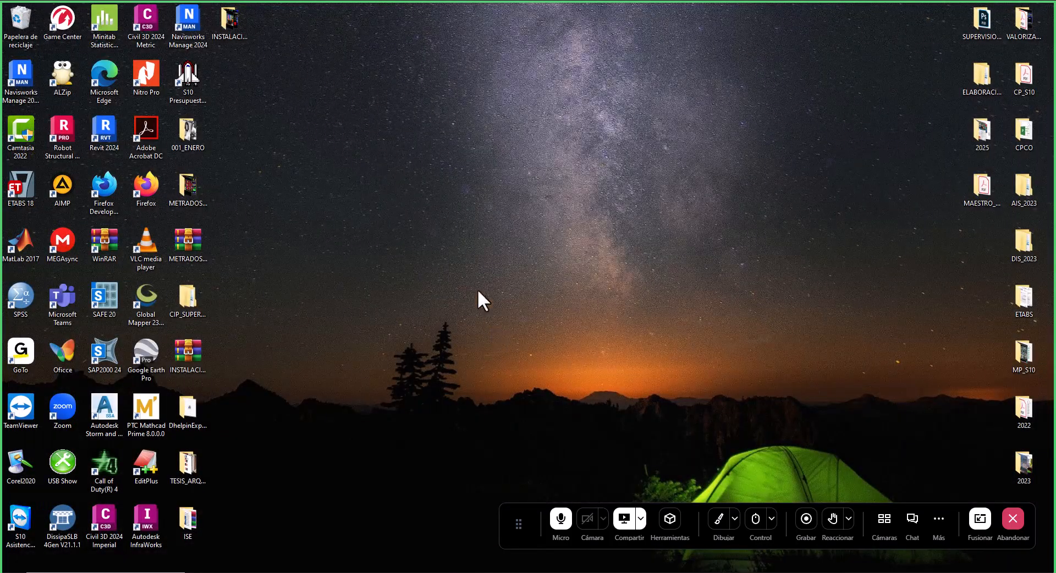
double_click(193, 75)
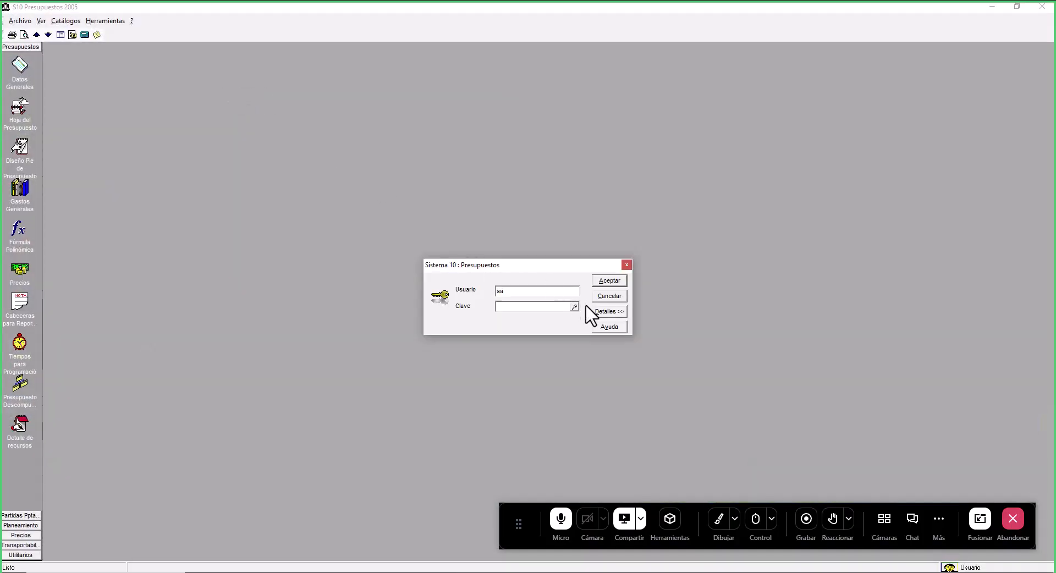
left_click(606, 312)
left_click(574, 363)
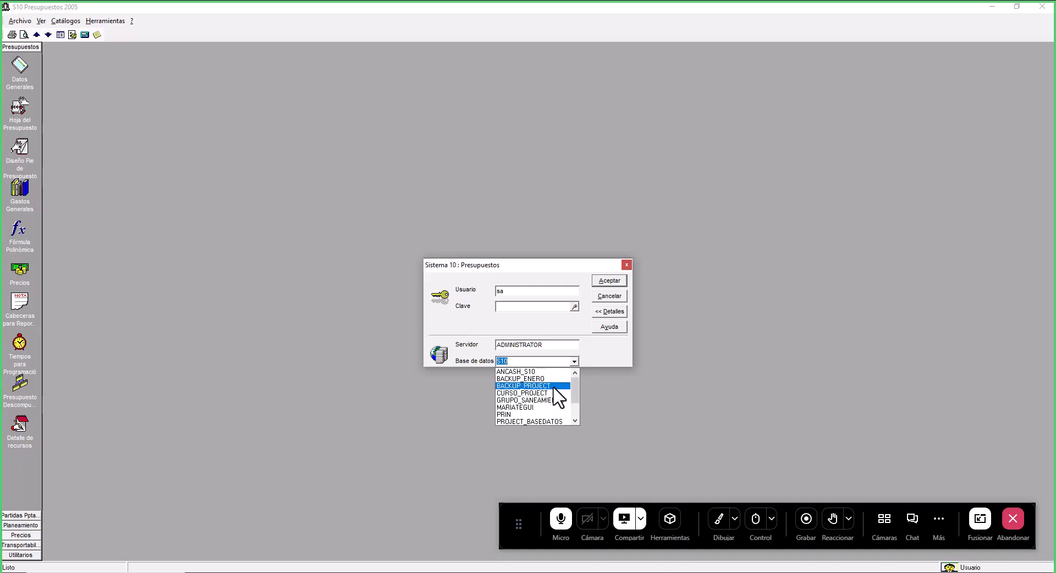
left_click(527, 380)
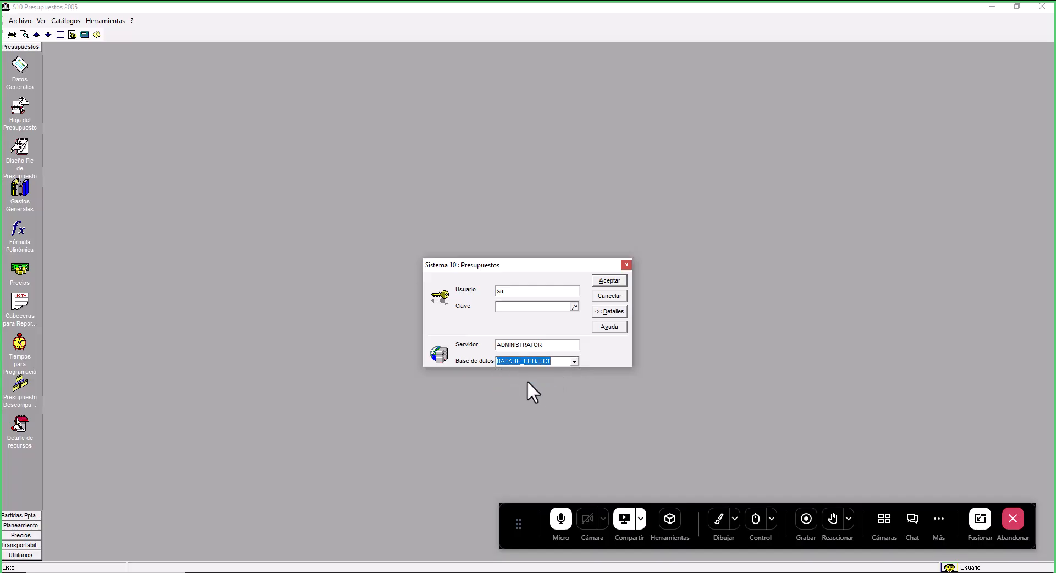
left_click(612, 280)
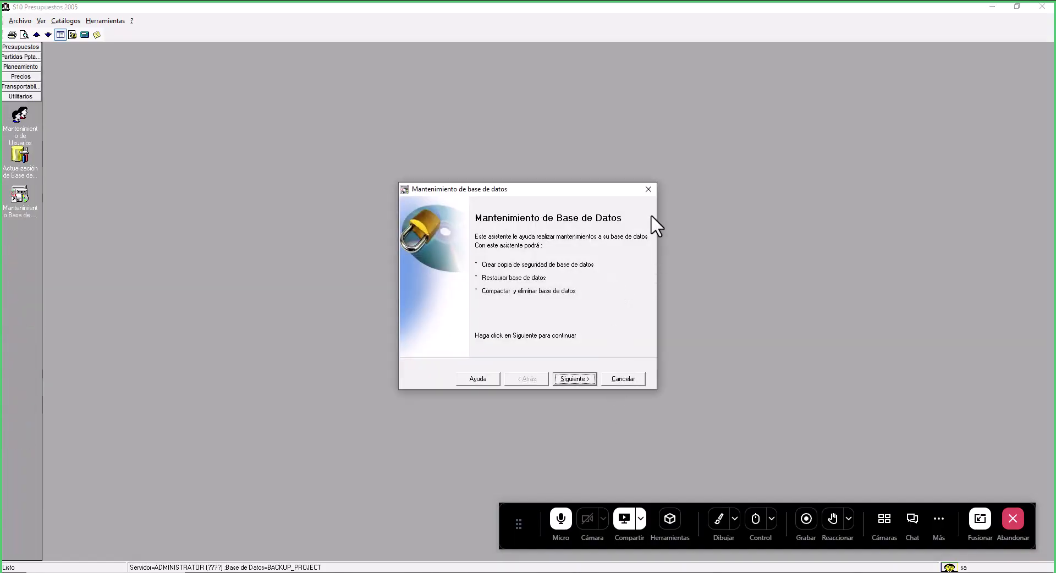
- Close the maintenance wizard and open Datos Generales for the restored AMPLIACION DEL CENTRO DE SALUD SAN FRANCISCO budget
left_click(648, 189)
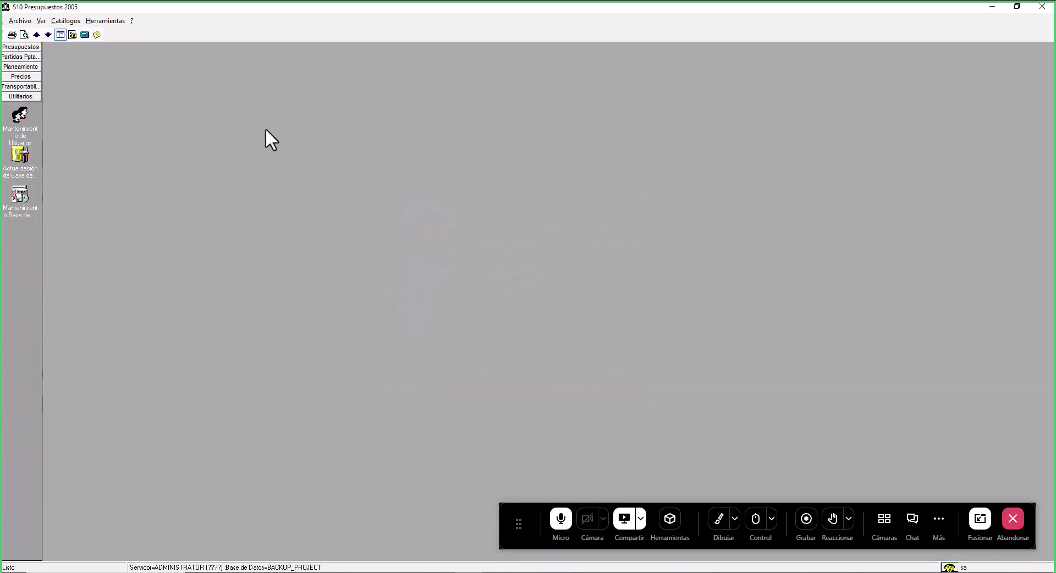
left_click(22, 47)
left_click(20, 69)
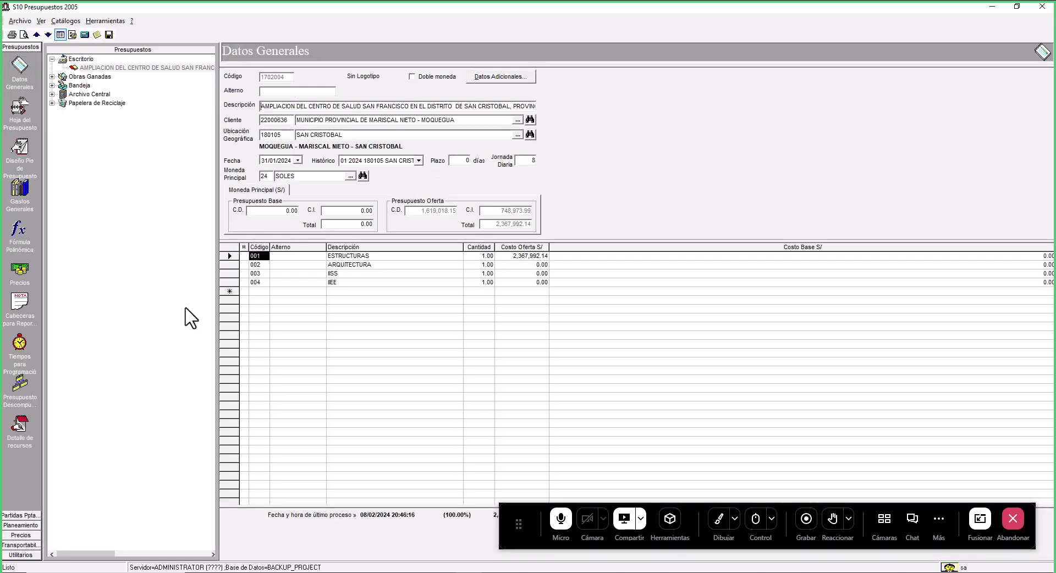
left_click(162, 68)
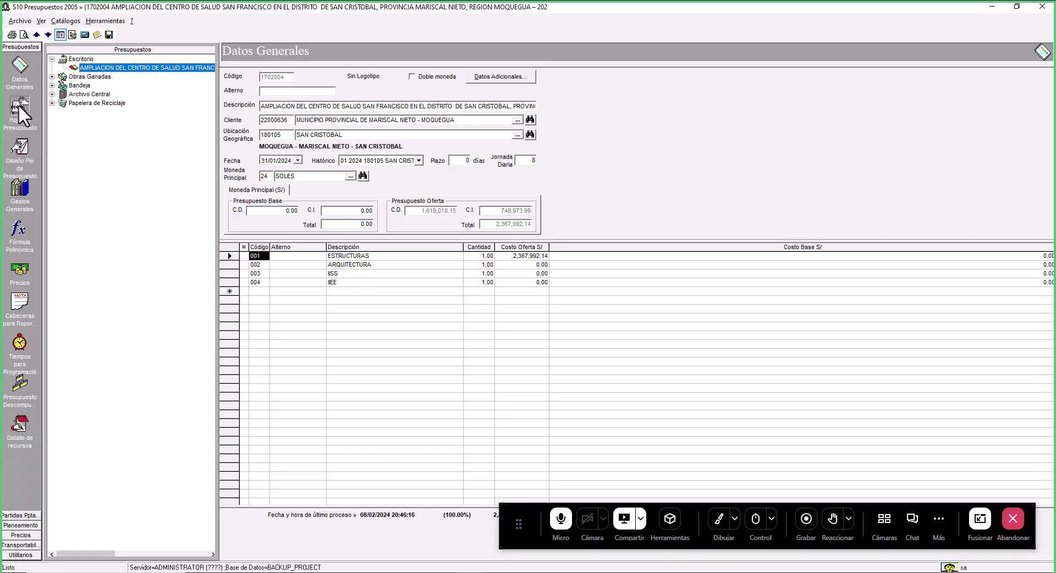
- Open the budget sheet for the ESTRUCTURAS subbudget and enlarge the item list to review its items
left_click(16, 155)
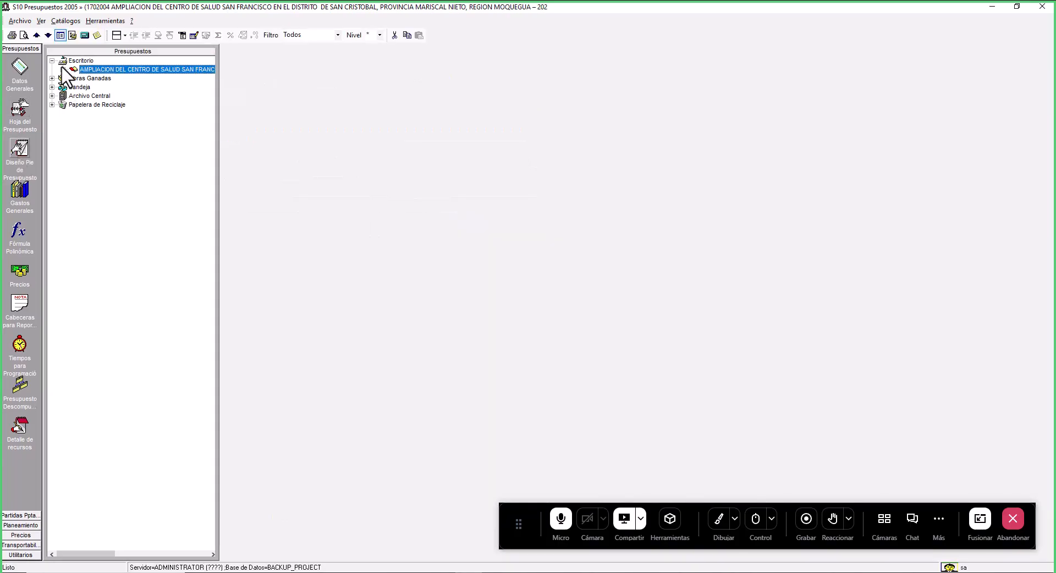
left_click(62, 69)
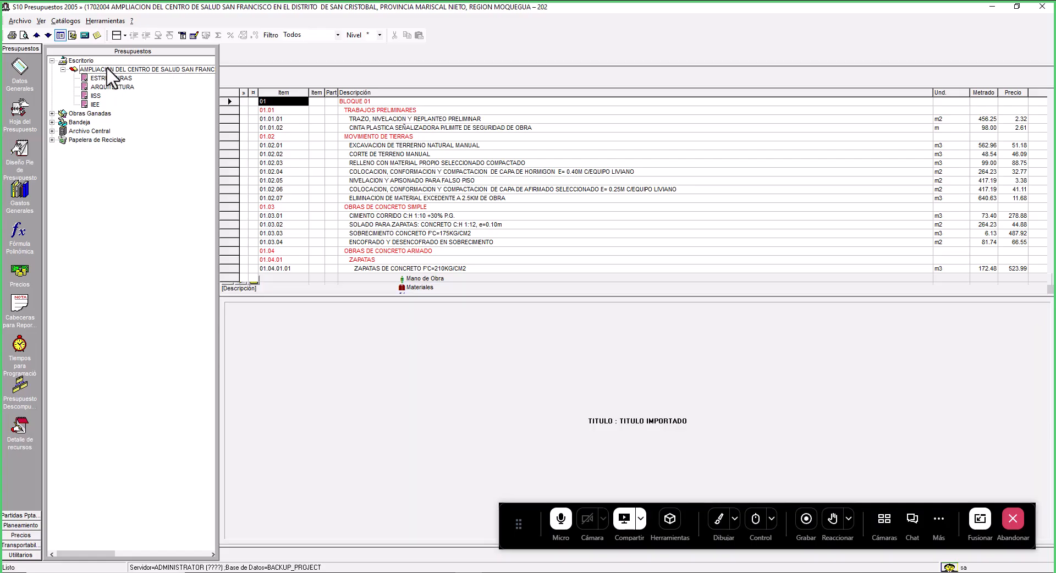
left_click(110, 78)
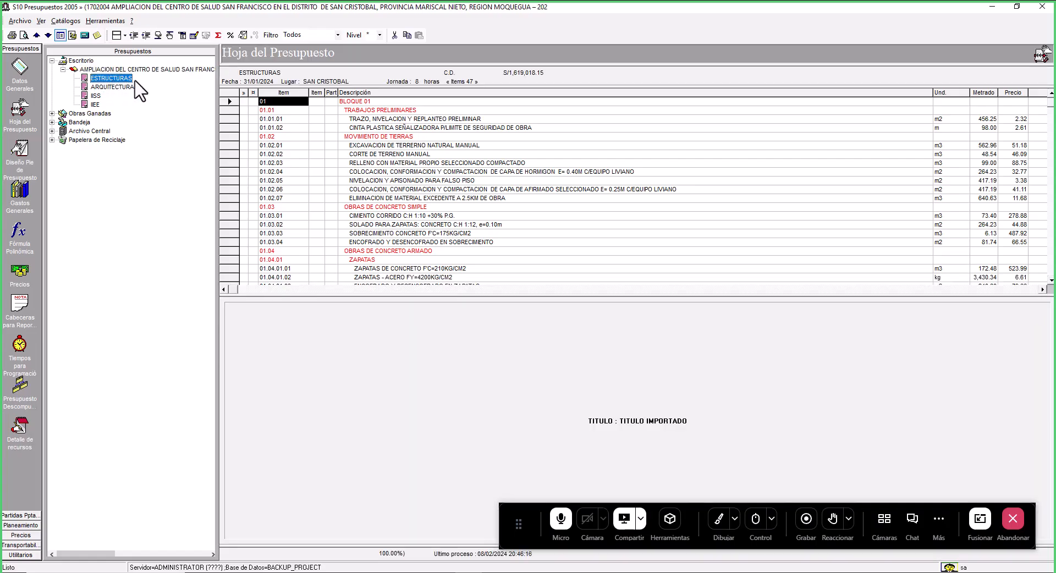
left_click_drag(621, 297, 628, 458)
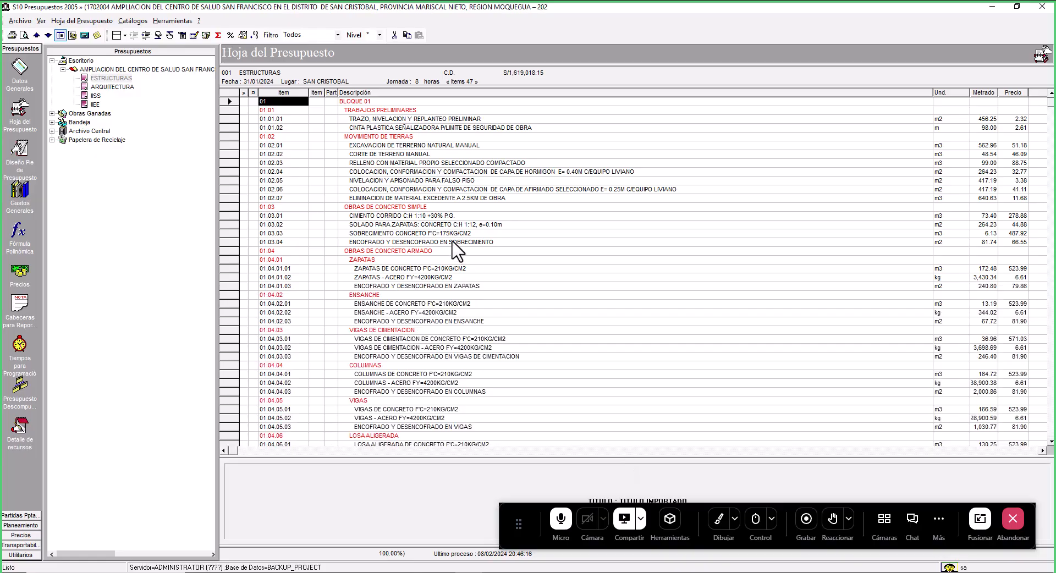
scroll(453, 242, "down", 1)
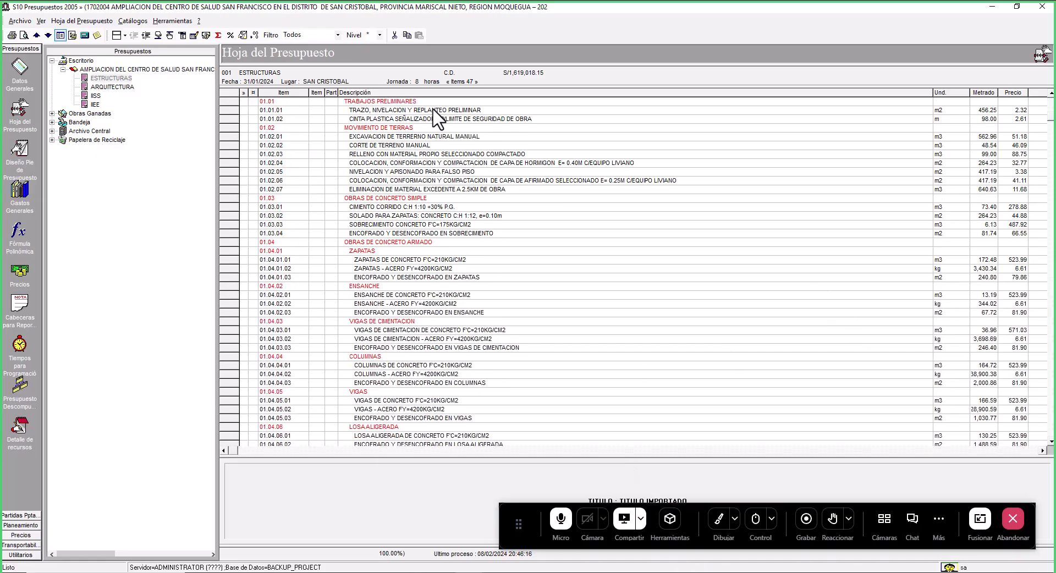
- Open Tiempos para Programación for the ESTRUCTURAS subbudget and review its multiplicity factor and duration columns
scroll(434, 151, "up", 1)
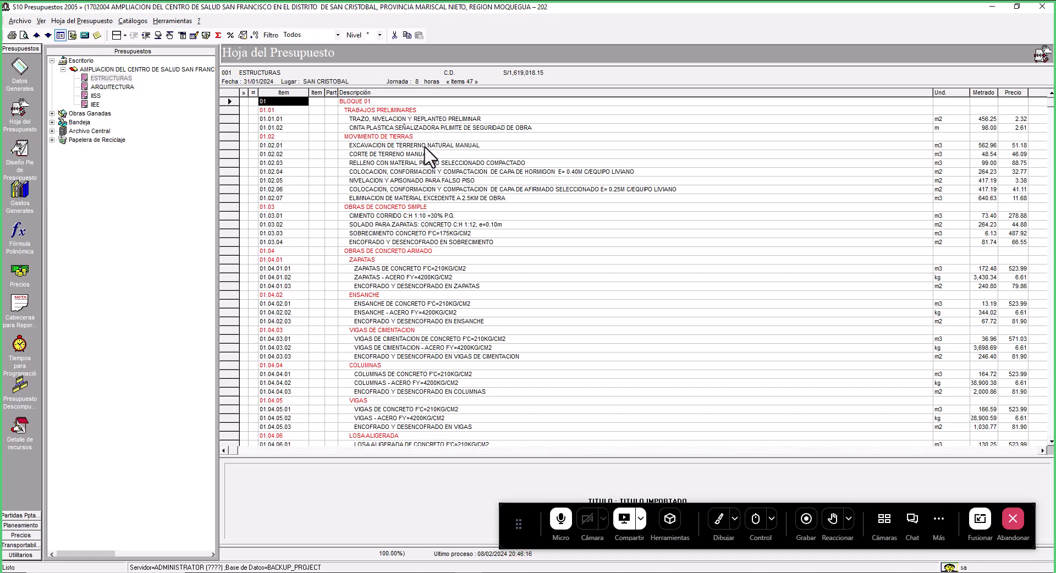
left_click_drag(375, 101, 485, 278)
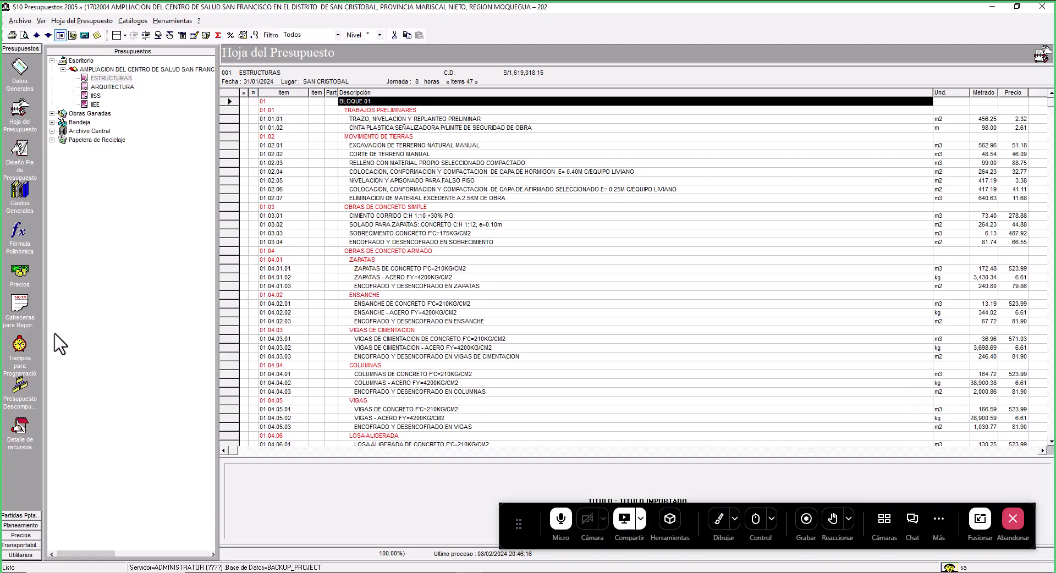
left_click(21, 342)
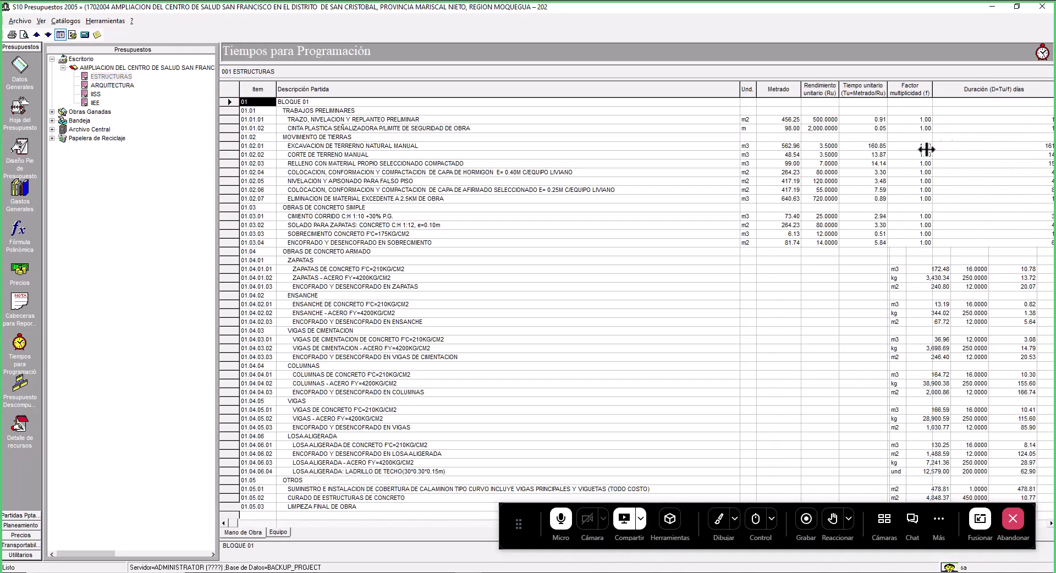
left_click(905, 89)
left_click(1016, 85)
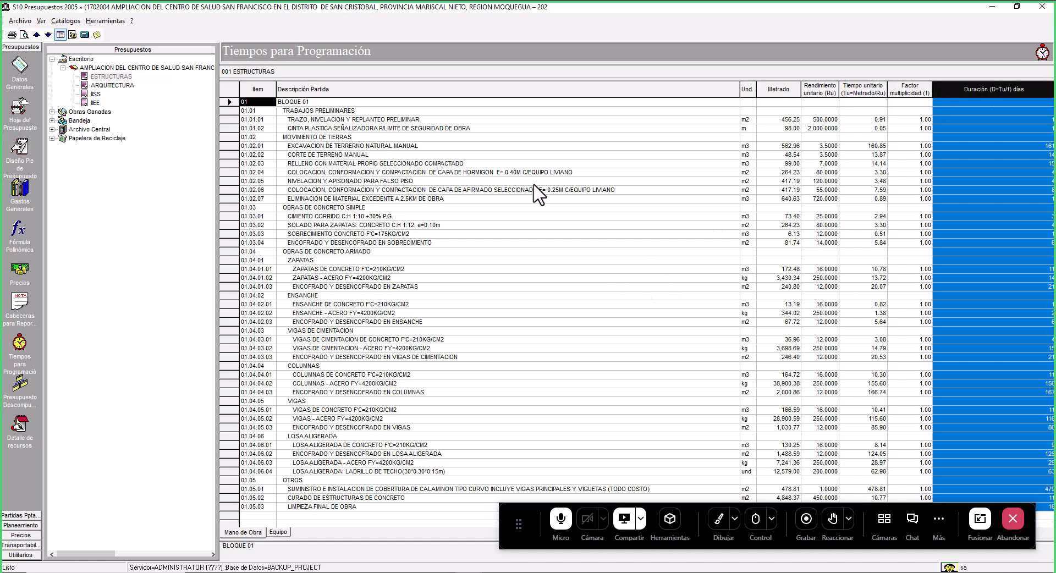
left_click(18, 111)
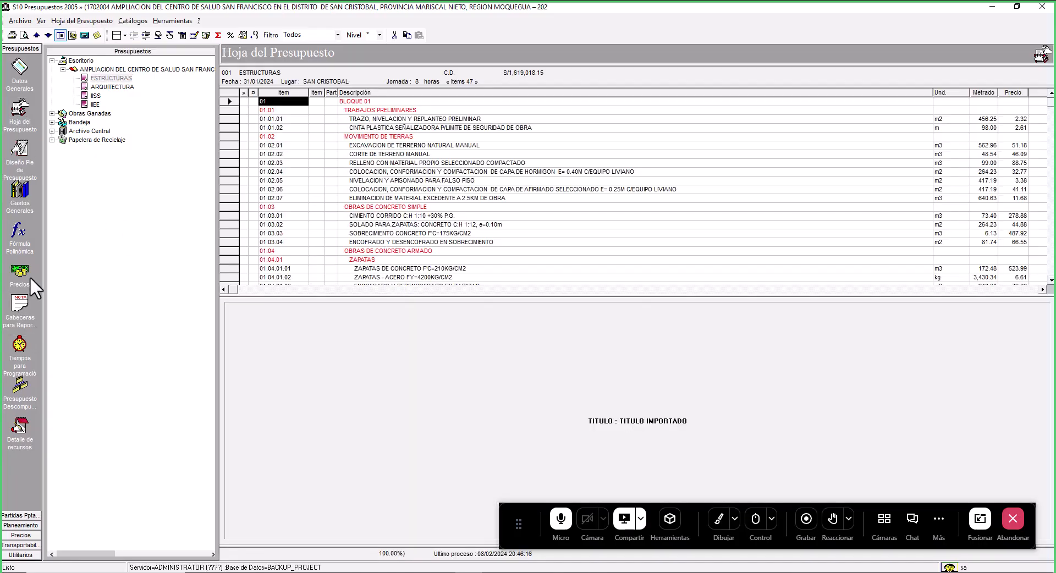
left_click(11, 35)
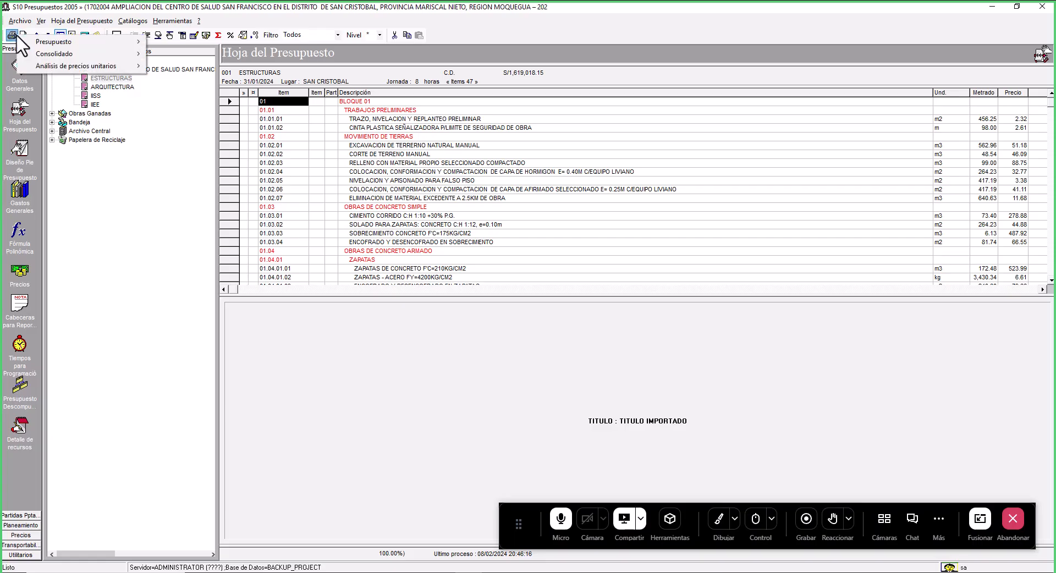
mouse_move(55, 47)
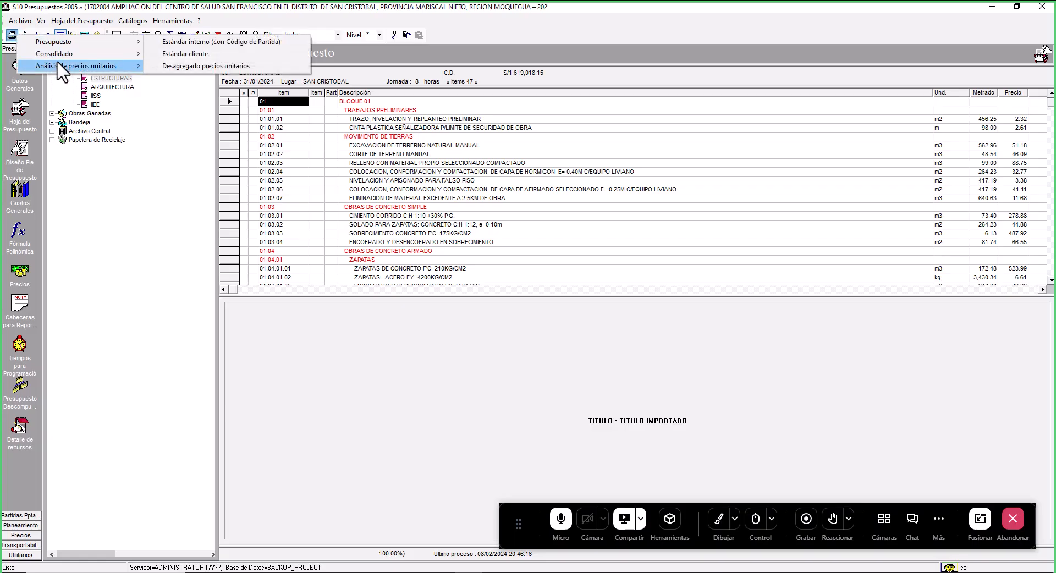
mouse_move(59, 66)
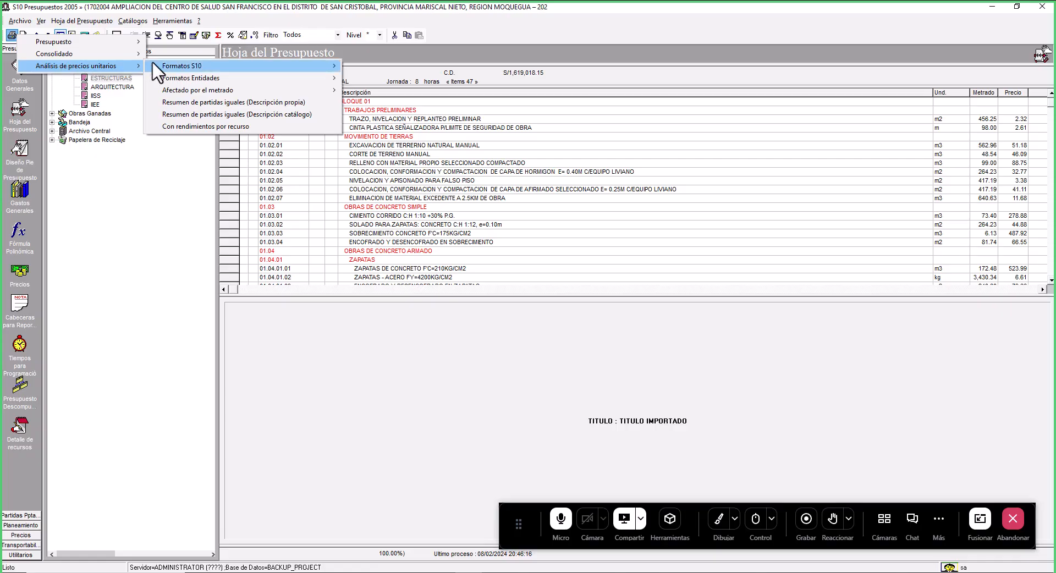
mouse_move(224, 92)
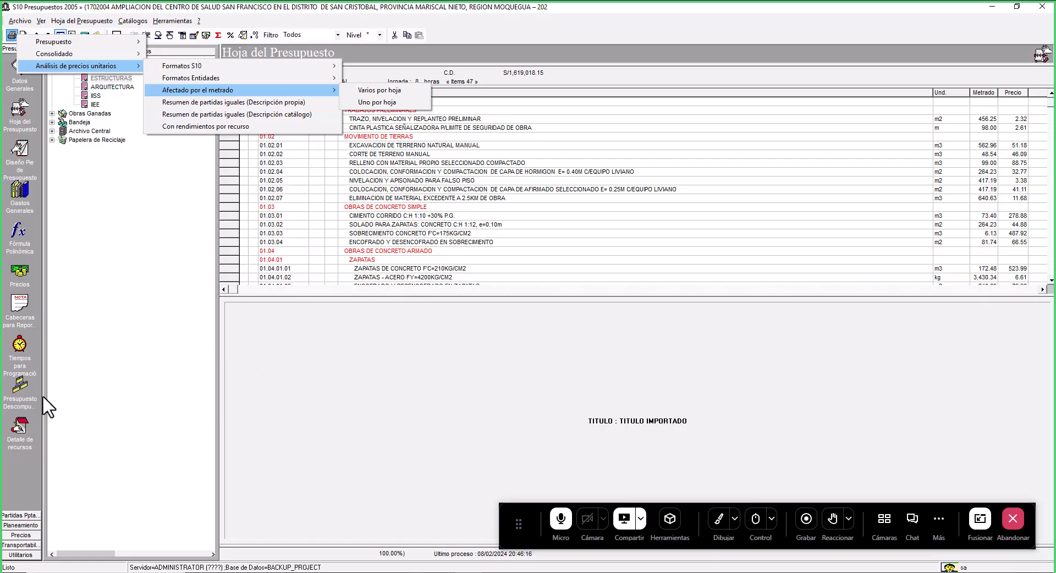
- Open Precios por Presupuesto for the ESTRUCTURAS subbudget and review its list of resources
left_click(17, 271)
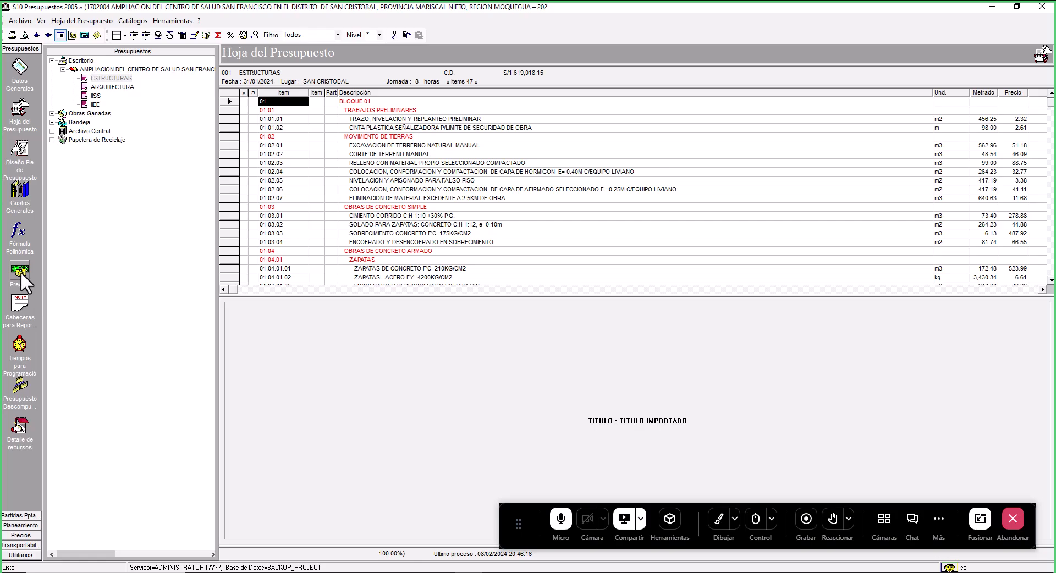
left_click(21, 272)
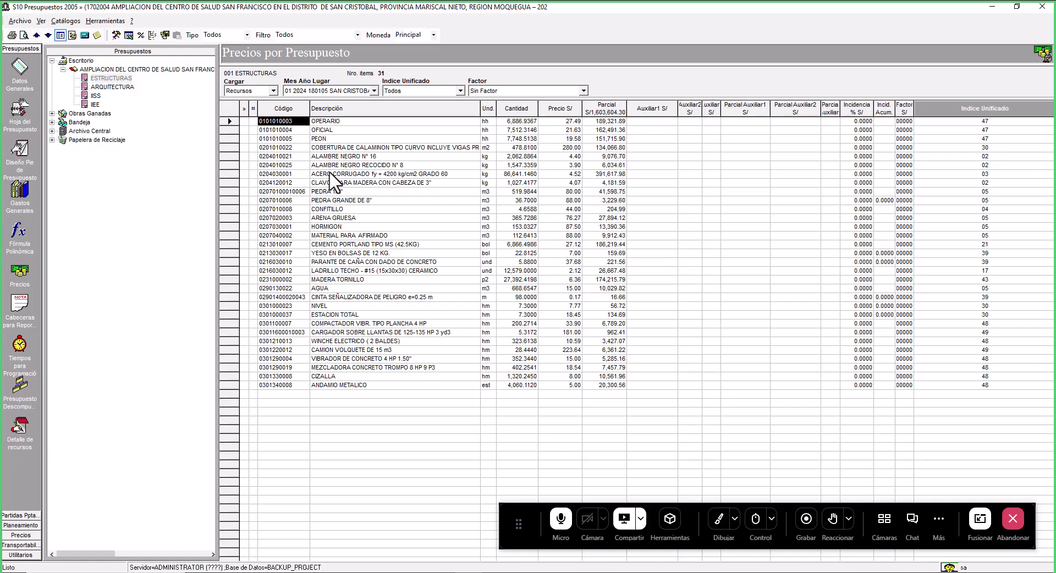
left_click(365, 201)
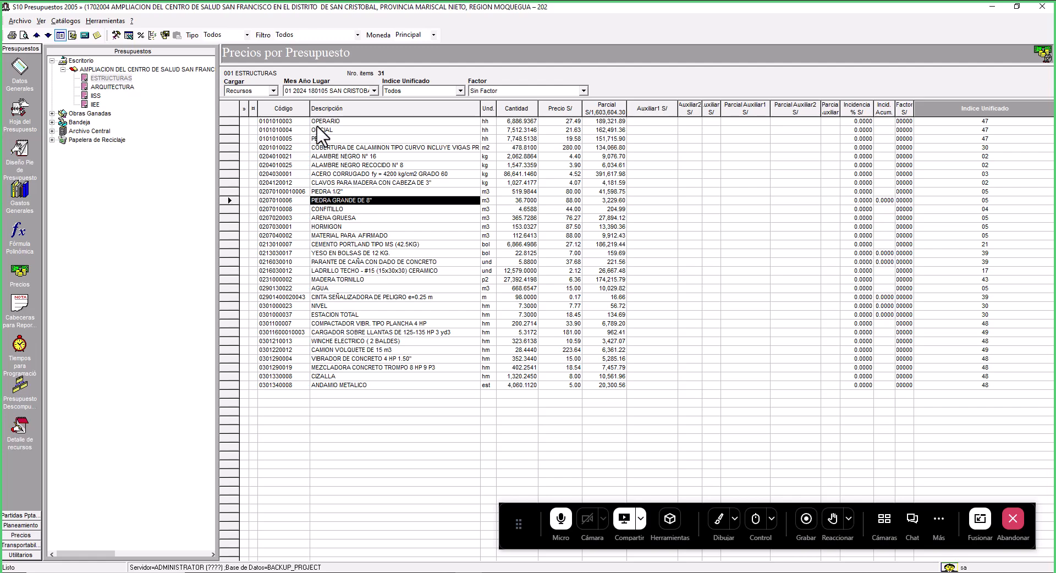
left_click_drag(282, 123, 406, 387)
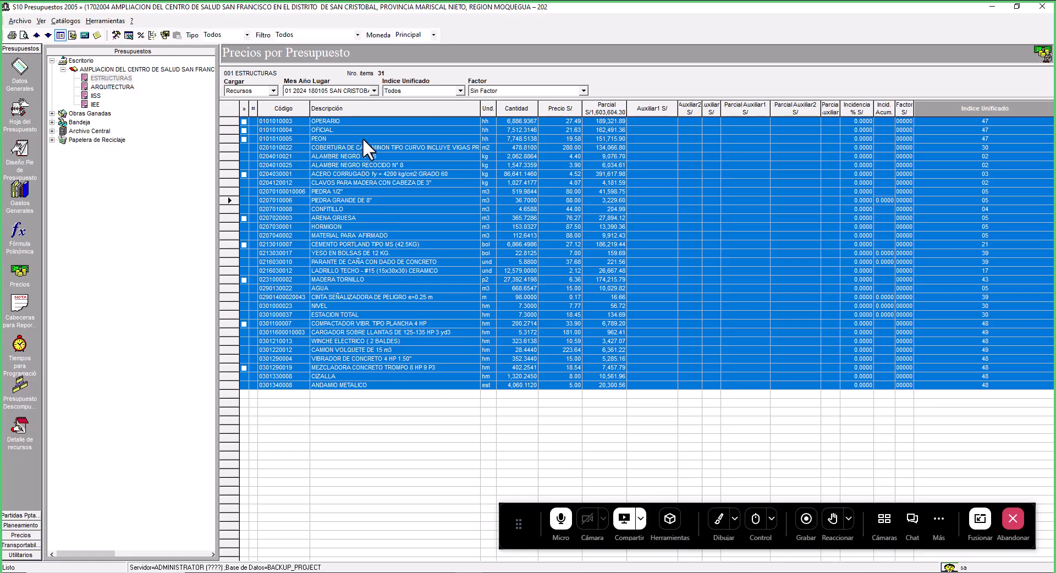
left_click(371, 119)
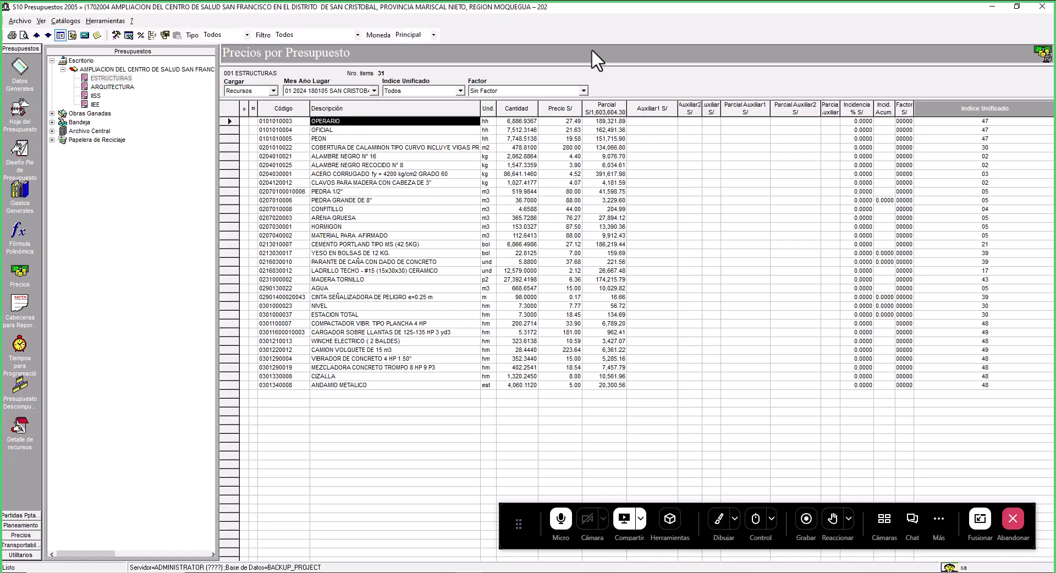
left_click(719, 523)
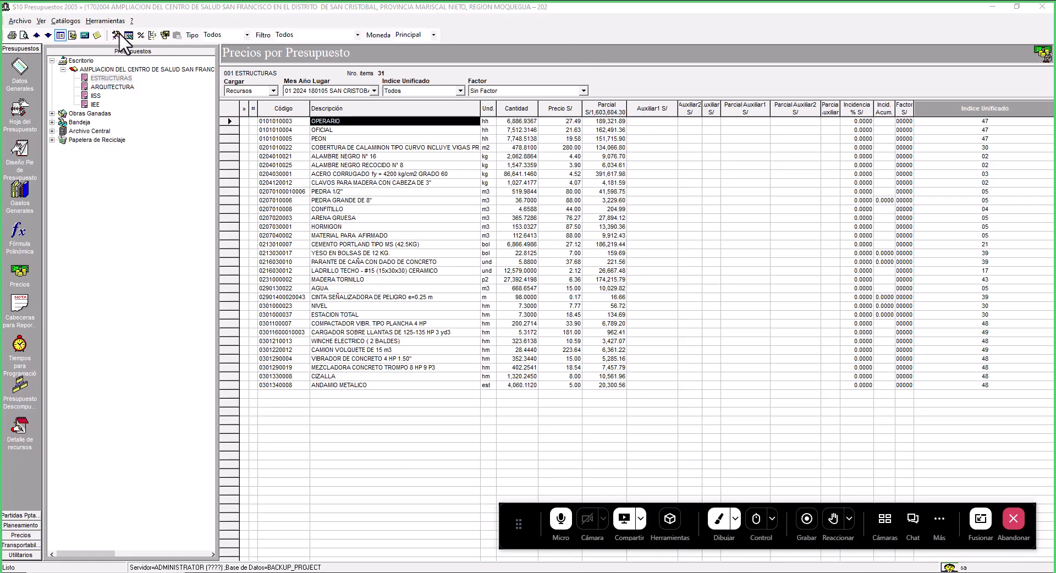
mouse_move(104, 29)
left_mouse_down()
mouse_move(108, 51)
mouse_move(127, 48)
mouse_move(124, 24)
left_mouse_up()
left_click_drag(83, 95, 122, 66)
left_click(718, 518)
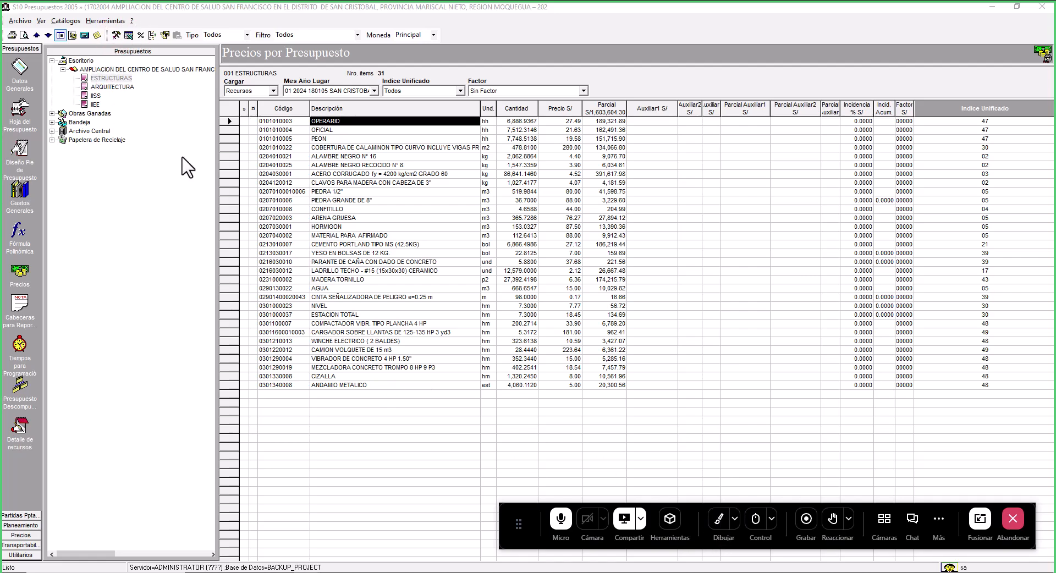
- Include percentage-based resources such as HERRAMIENTAS MANUALES in the list and export the resource prices to Microsoft Excel
left_click(116, 35)
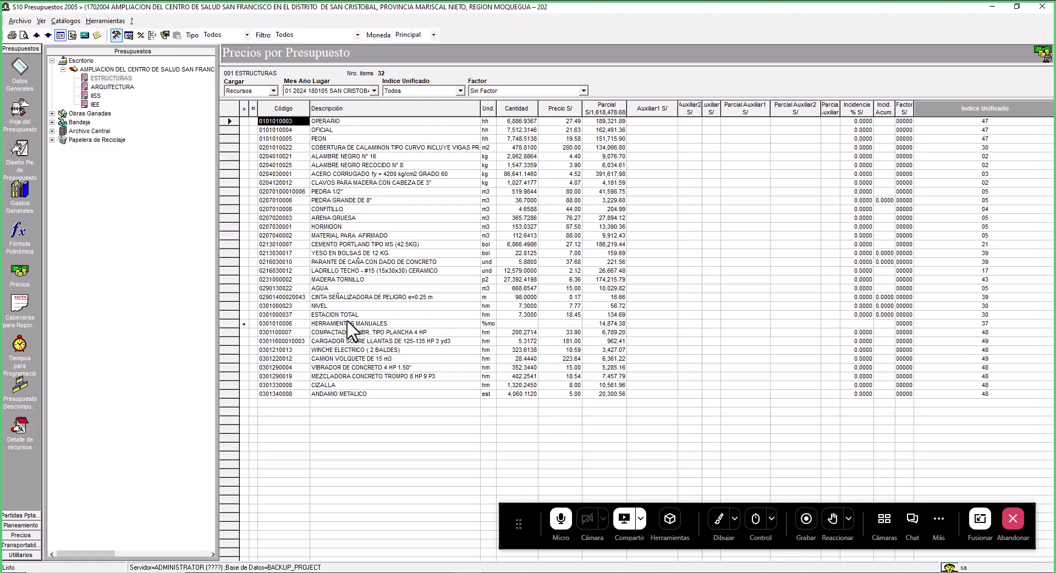
left_click(348, 324)
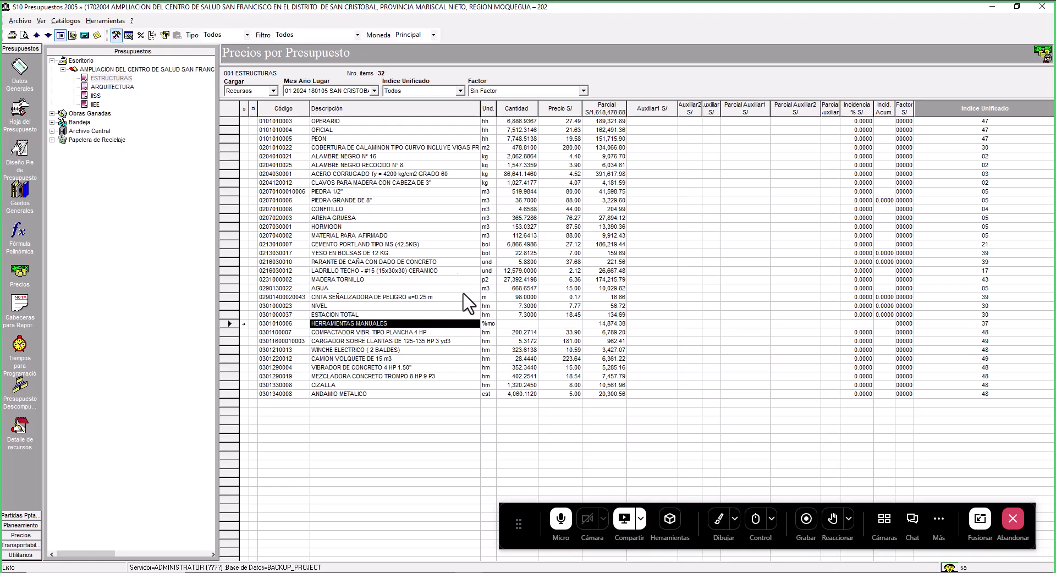
right_click(546, 254)
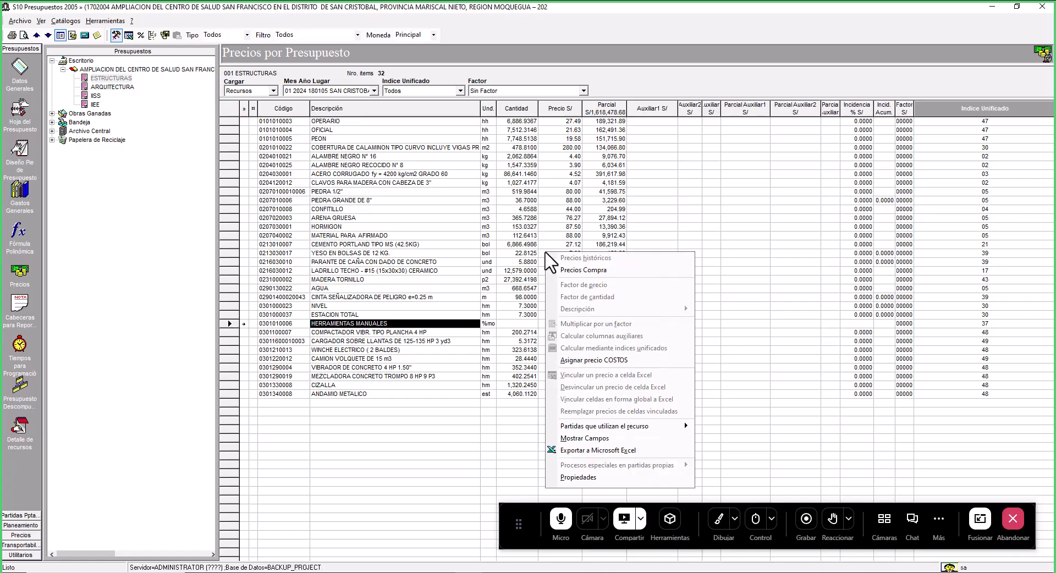
left_click(608, 451)
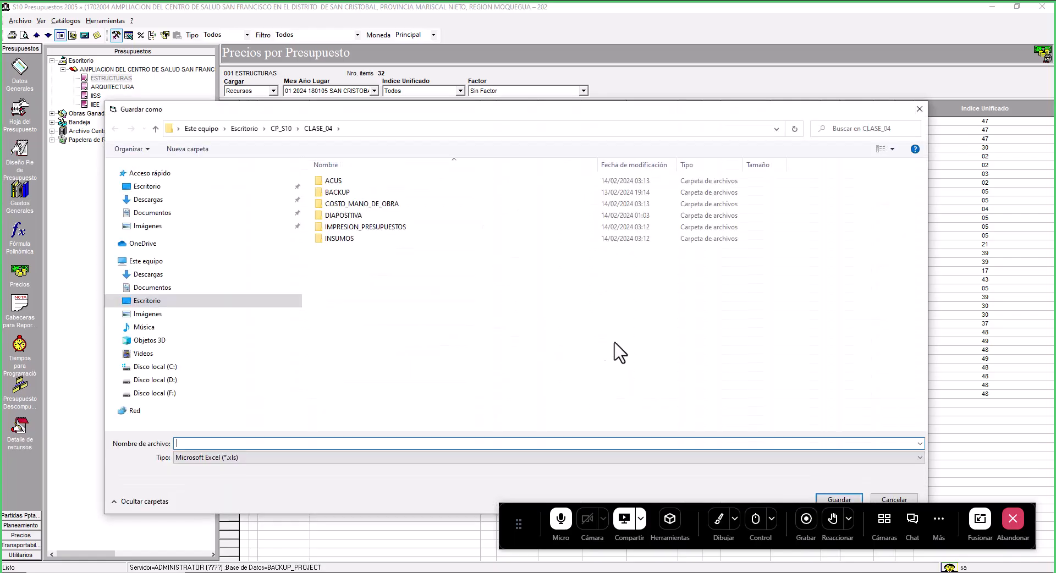
- In the save dialog, go to Escritorio > CPCO > CLASE_01 and create a new folder named RECURSOS_PARA_PROGRAMACION
left_click(244, 128)
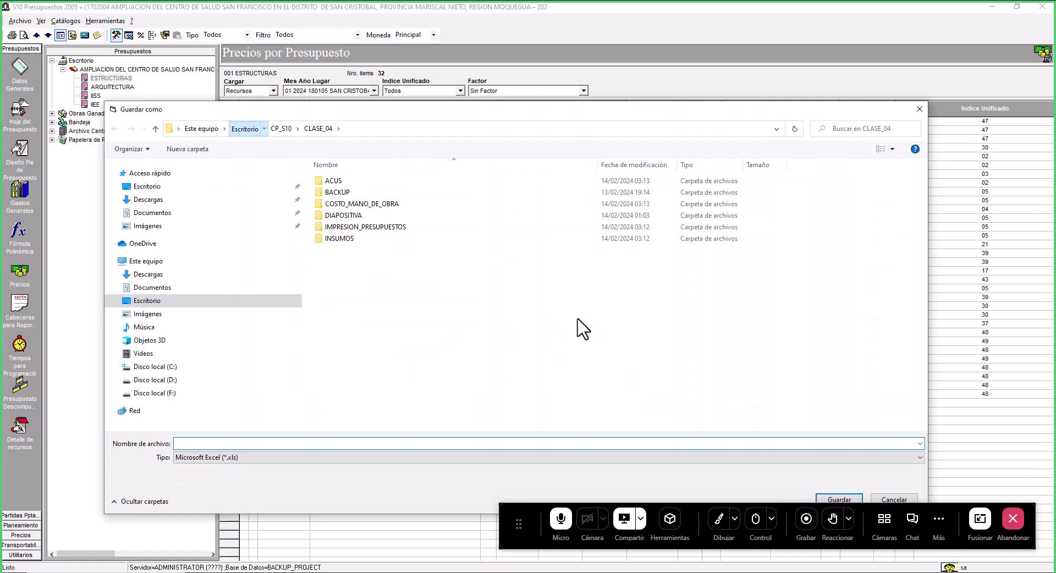
left_click(425, 305)
double_click(427, 305)
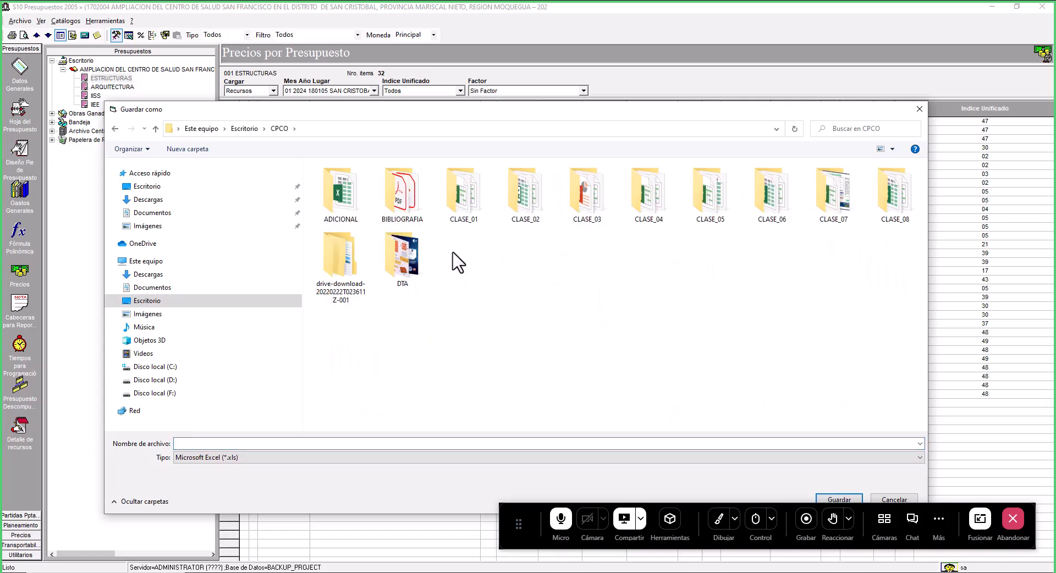
left_click(483, 212)
double_click(479, 209)
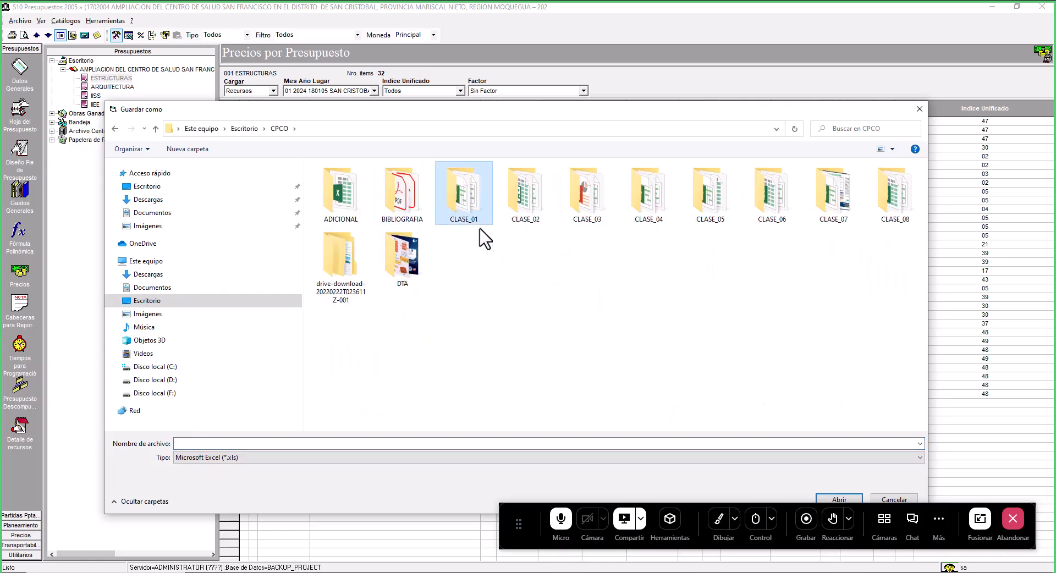
right_click(410, 361)
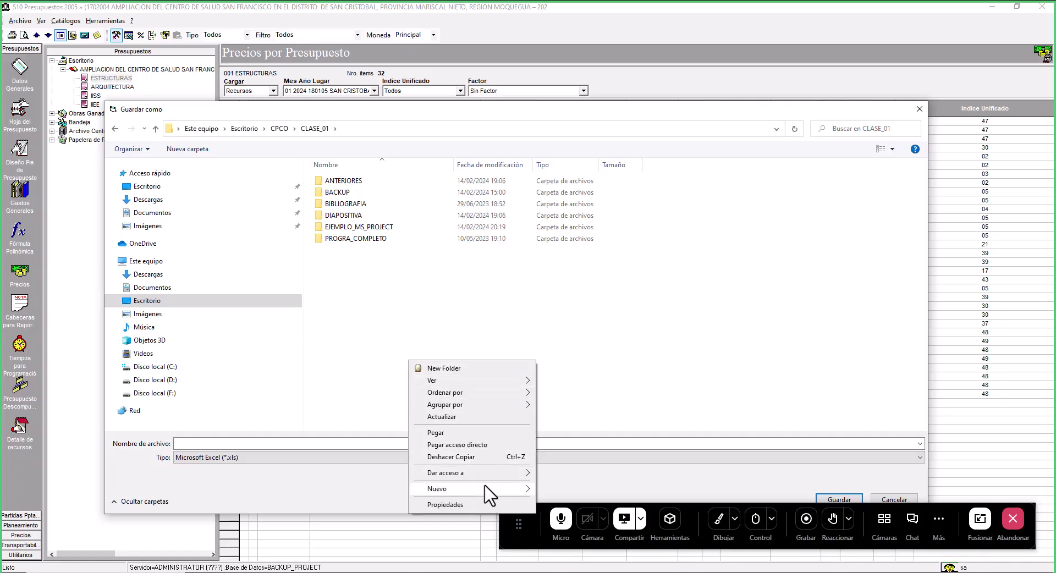
mouse_move(508, 488)
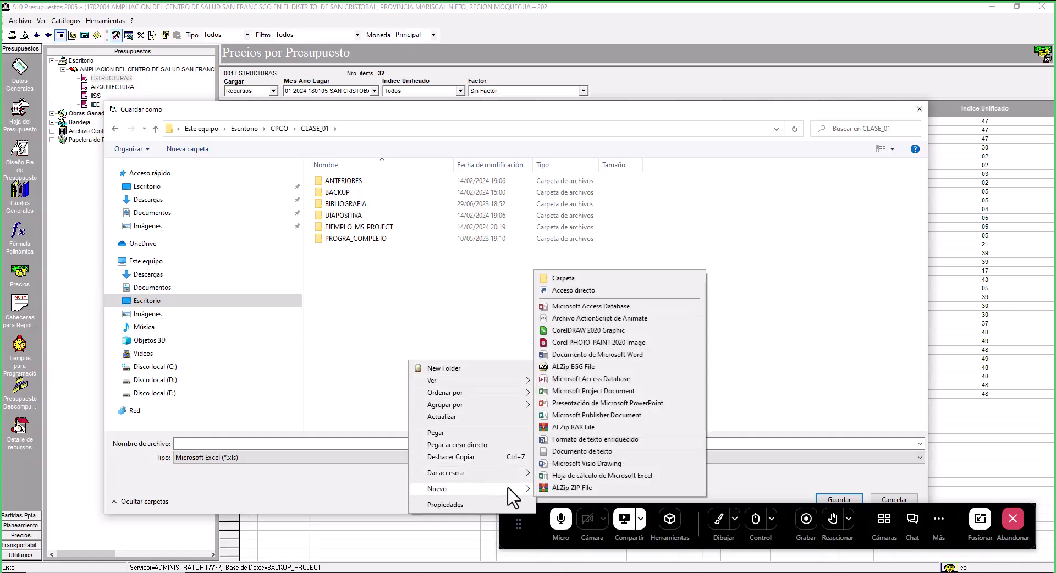
left_click(573, 280)
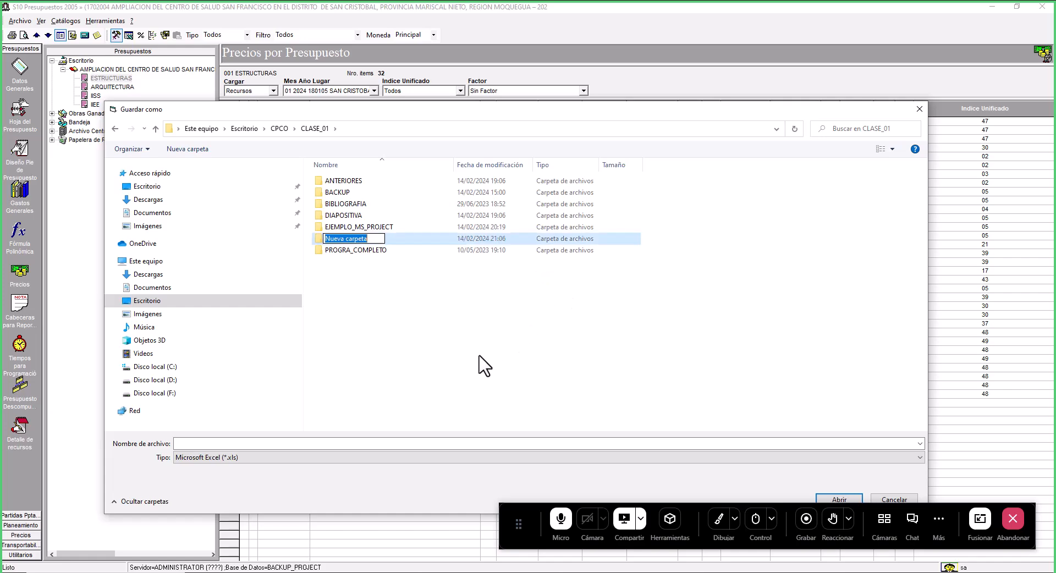
type("REC")
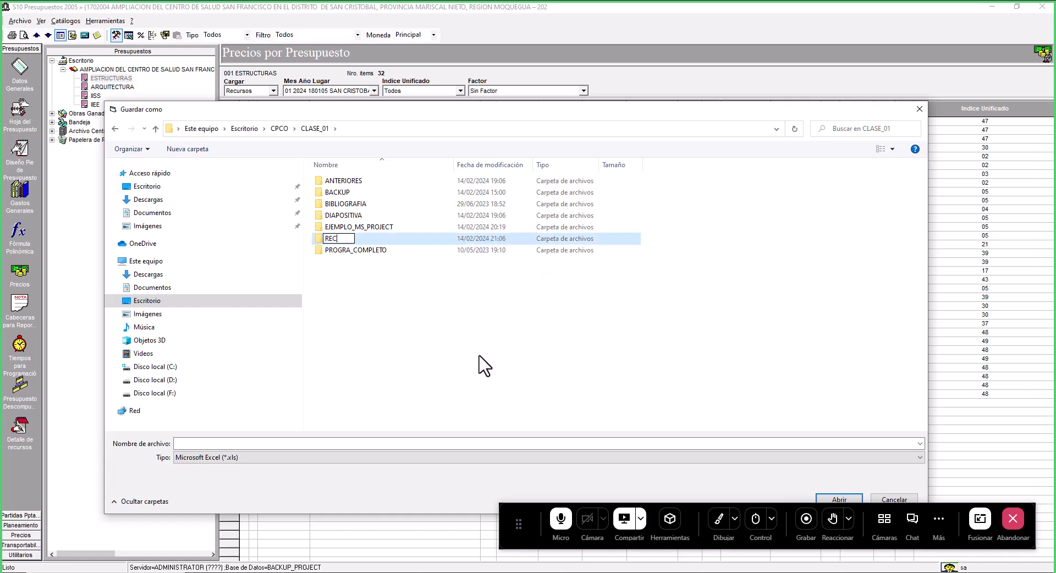
type("URSOS_PARA_PROGRAMACION")
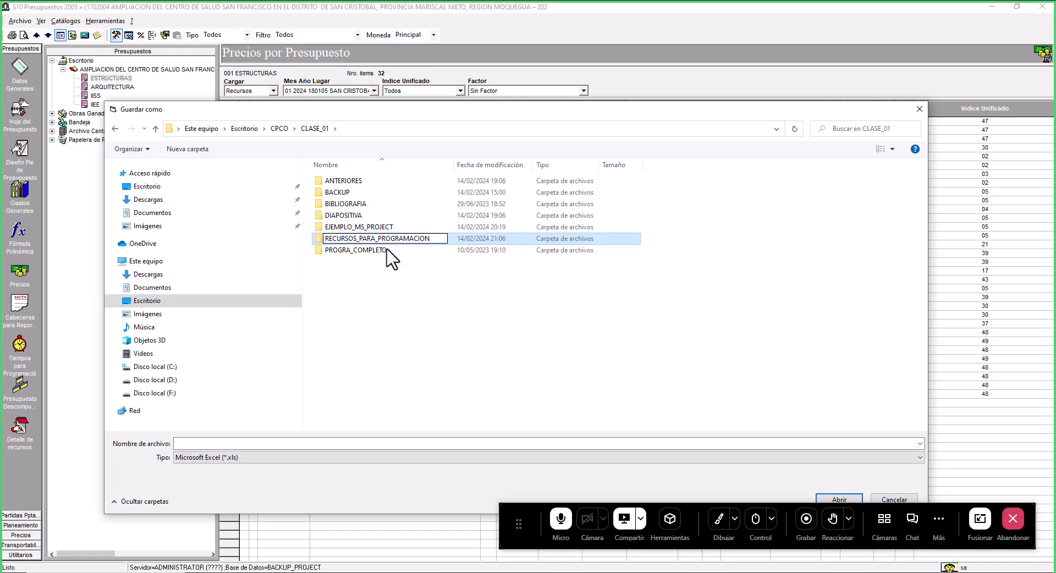
key("Return")
- Open the RECURSOS_PARA_PROGRAMACION folder and save the Excel export as LISTA_DE_INSUMOS
double_click(370, 250)
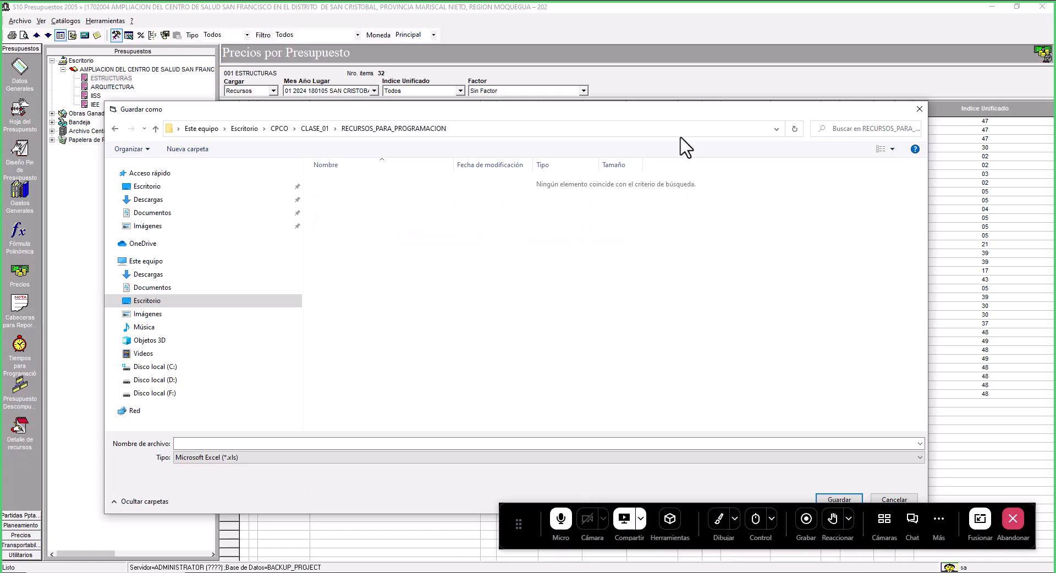
left_click_drag(686, 112, 735, 46)
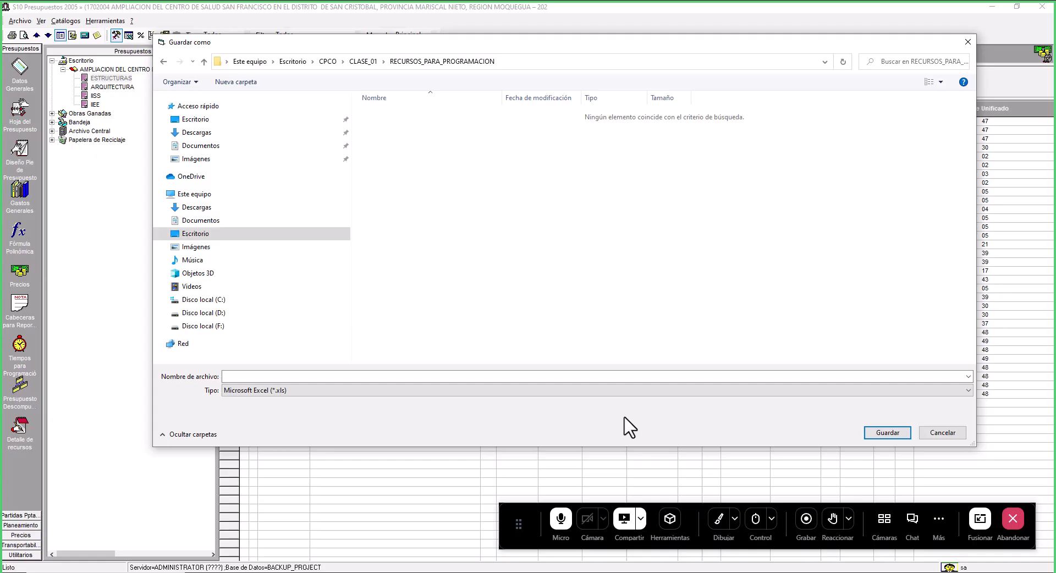
left_click(413, 377)
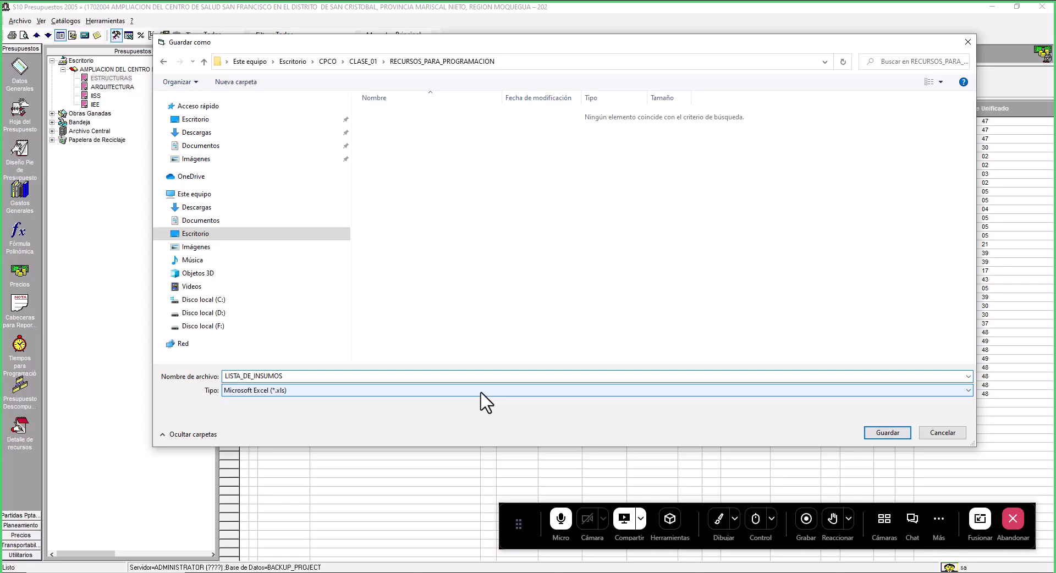
left_click(881, 433)
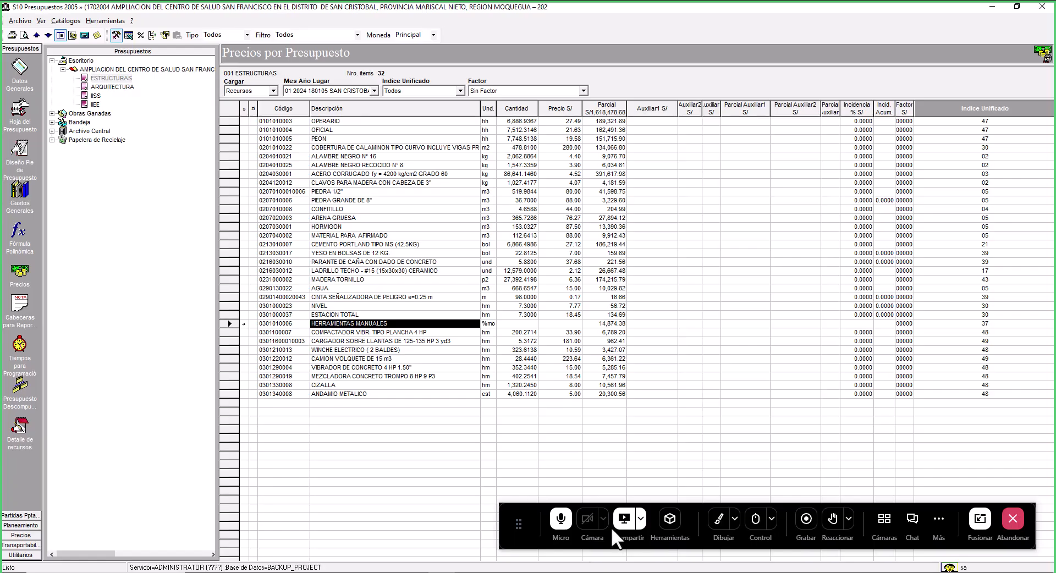
left_click(727, 538)
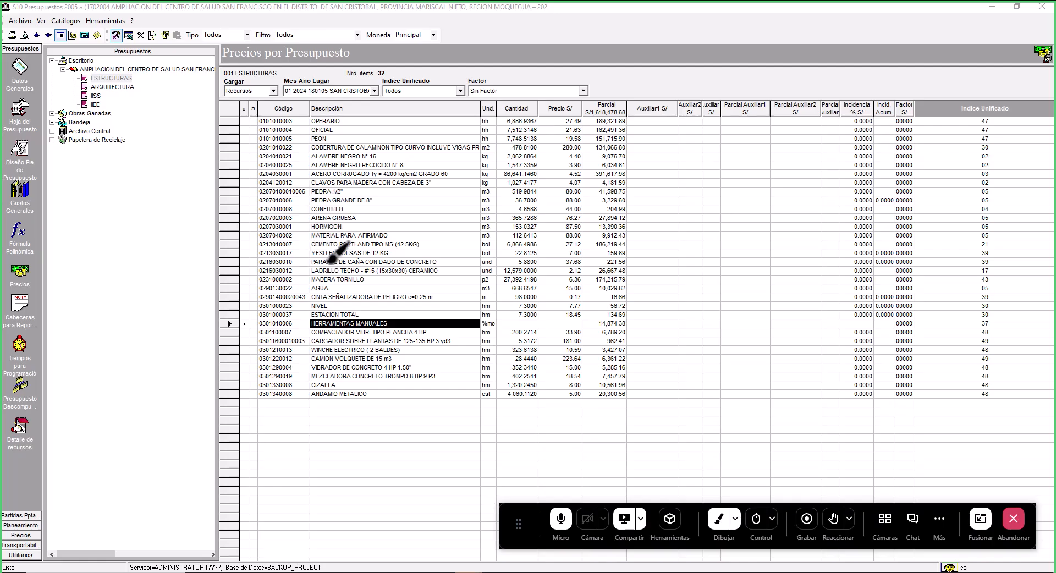
left_click_drag(308, 285, 366, 283)
mouse_move(309, 280)
left_mouse_down()
mouse_move(306, 307)
mouse_move(251, 304)
mouse_move(294, 285)
left_mouse_up()
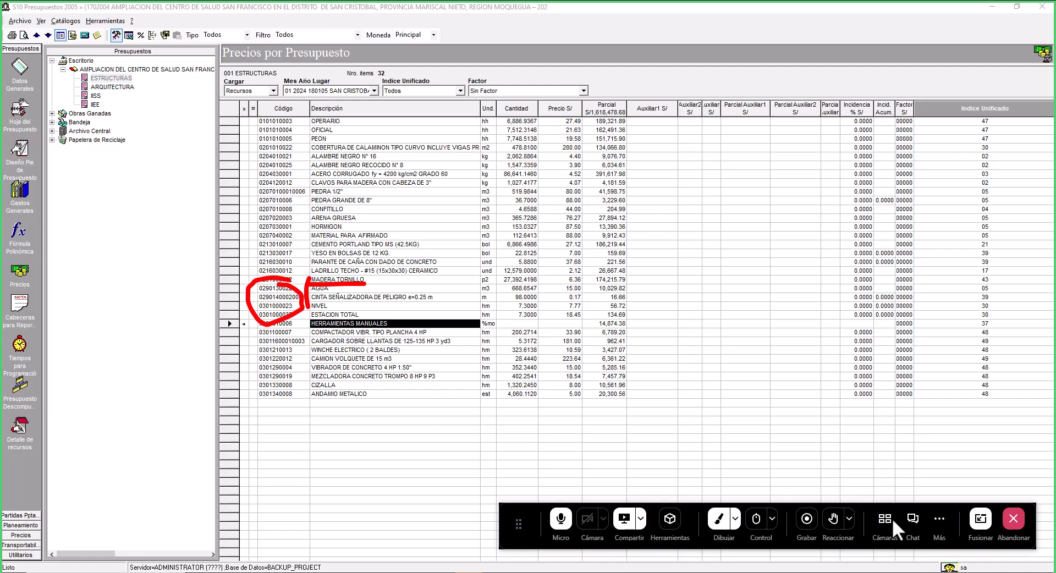
left_click(722, 527)
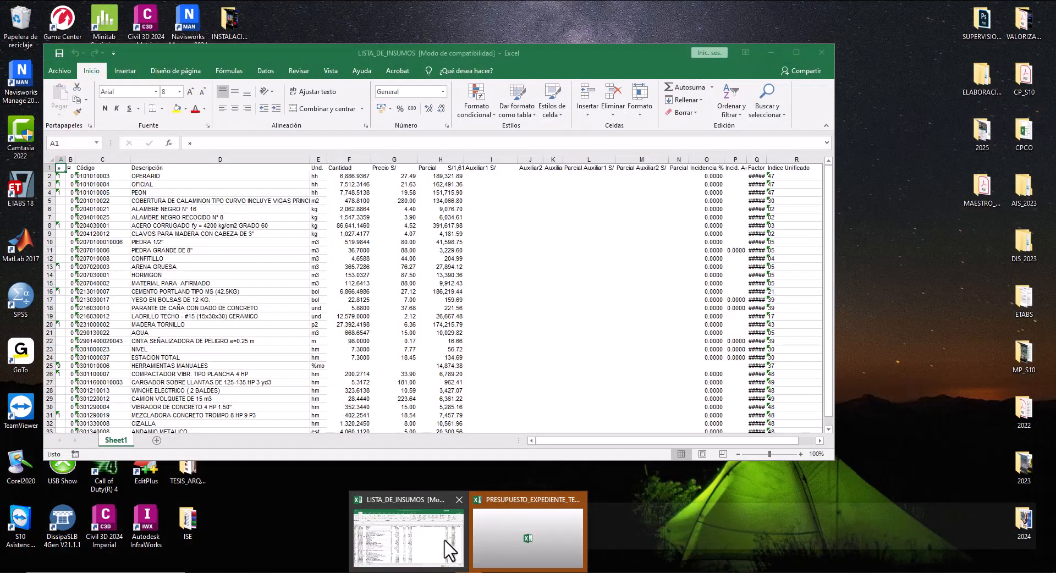
- Bring up the LISTA_DE_INSUMOS workbook in Excel and maximize its window
left_click(448, 550)
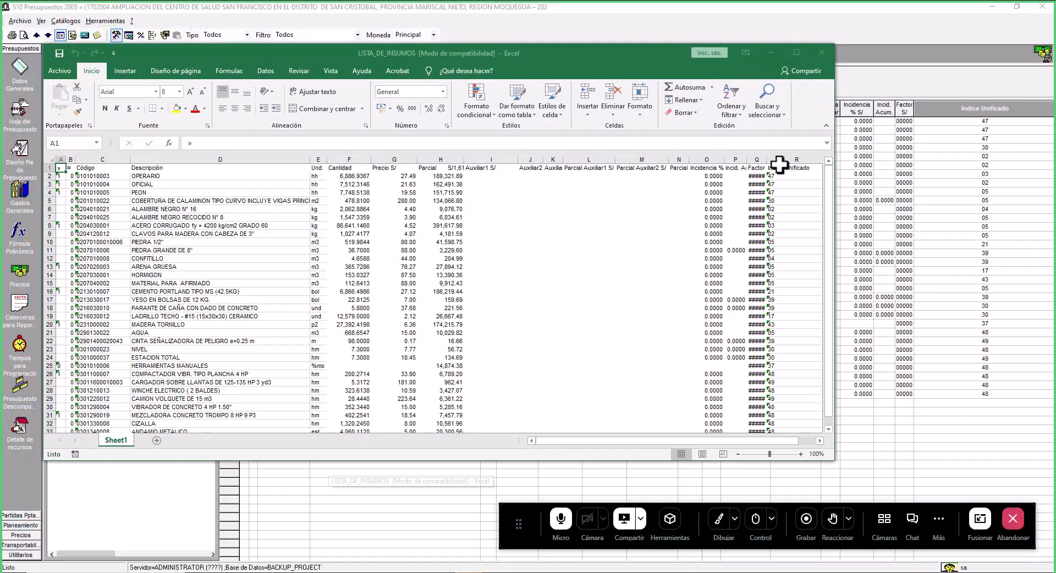
left_click(792, 51)
left_click(117, 298)
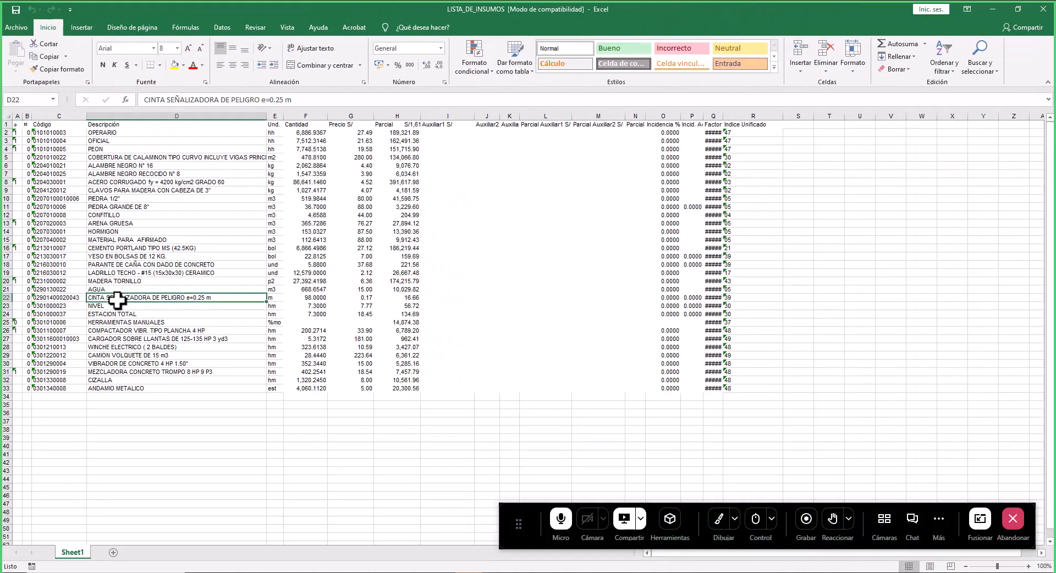
scroll(29, 300, "up", 2, "ctrl")
scroll(29, 300, "up", 1, "ctrl")
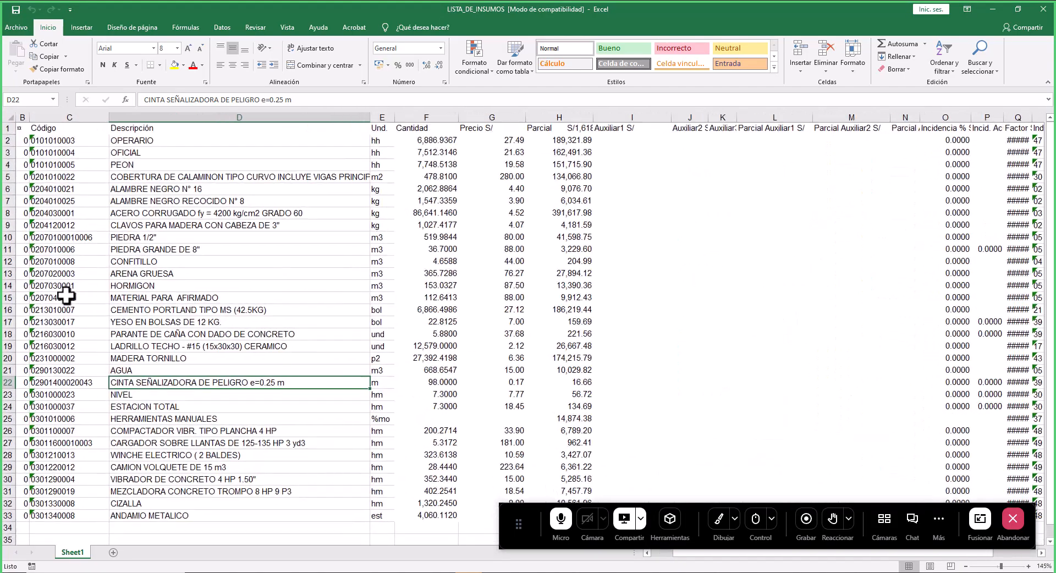
- Review the resource descriptions listed in the exported LISTA_DE_INSUMOS sheet
left_click(145, 142)
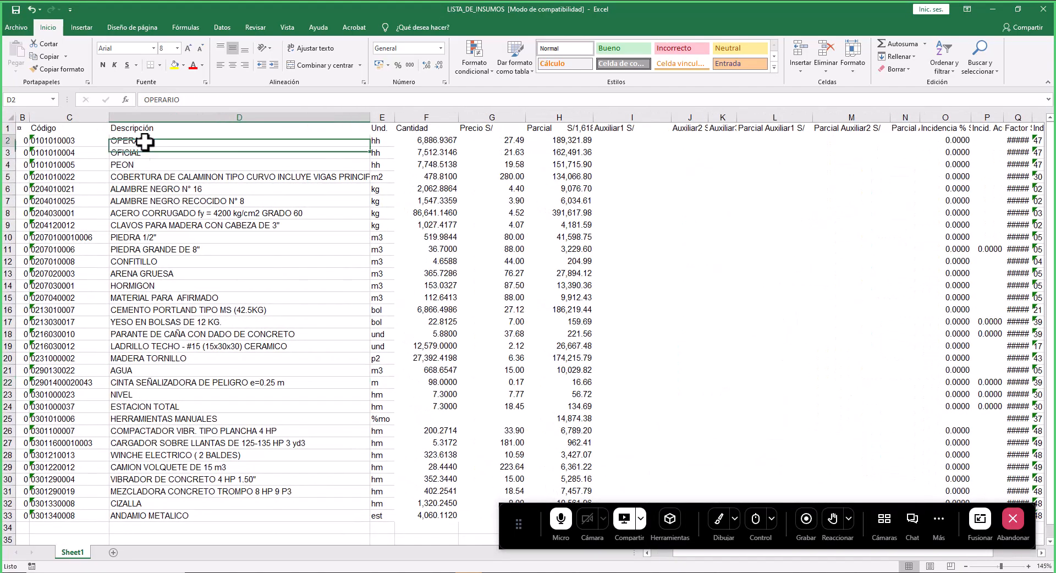
left_click(144, 177)
left_click(146, 228)
left_click(149, 257)
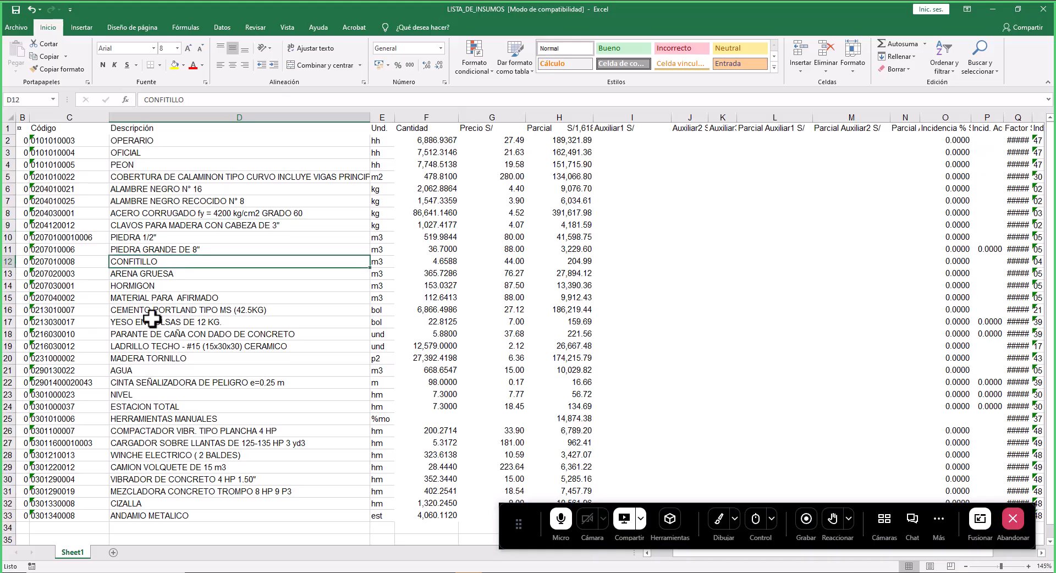
left_click(164, 361)
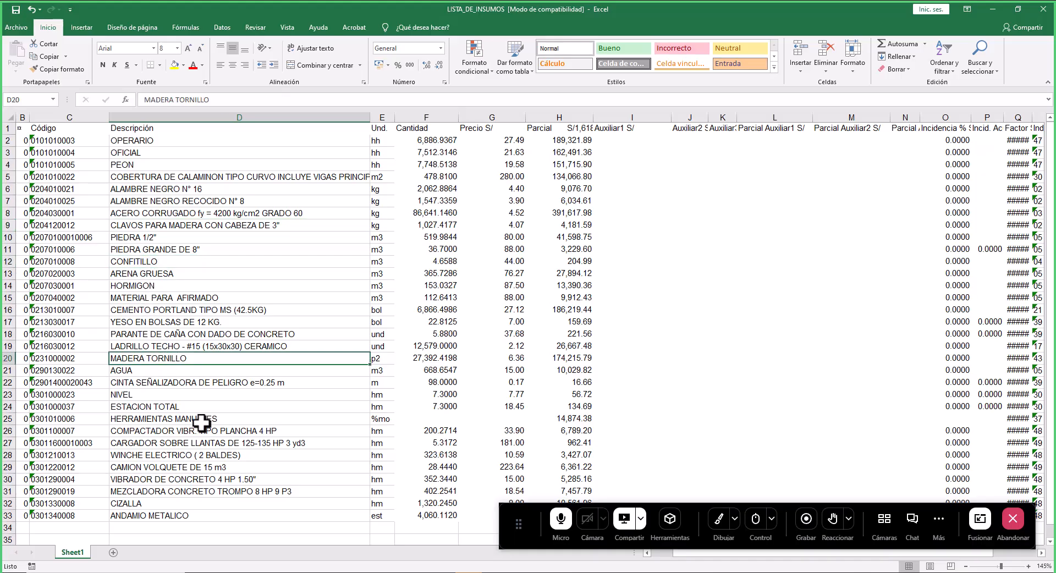
left_click(150, 311)
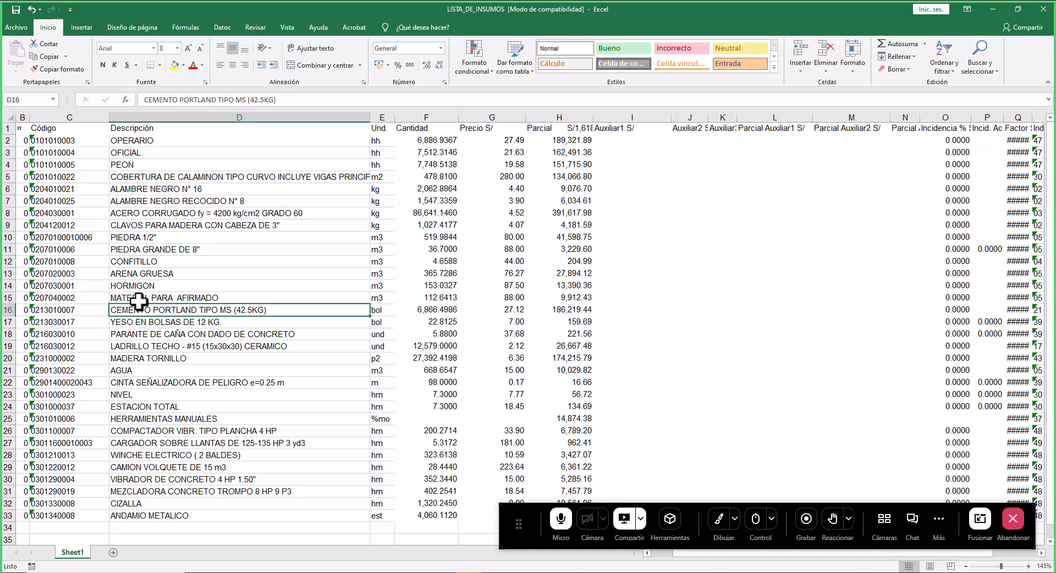
left_click(146, 274)
scroll(172, 359, "down", 1)
left_click(192, 441)
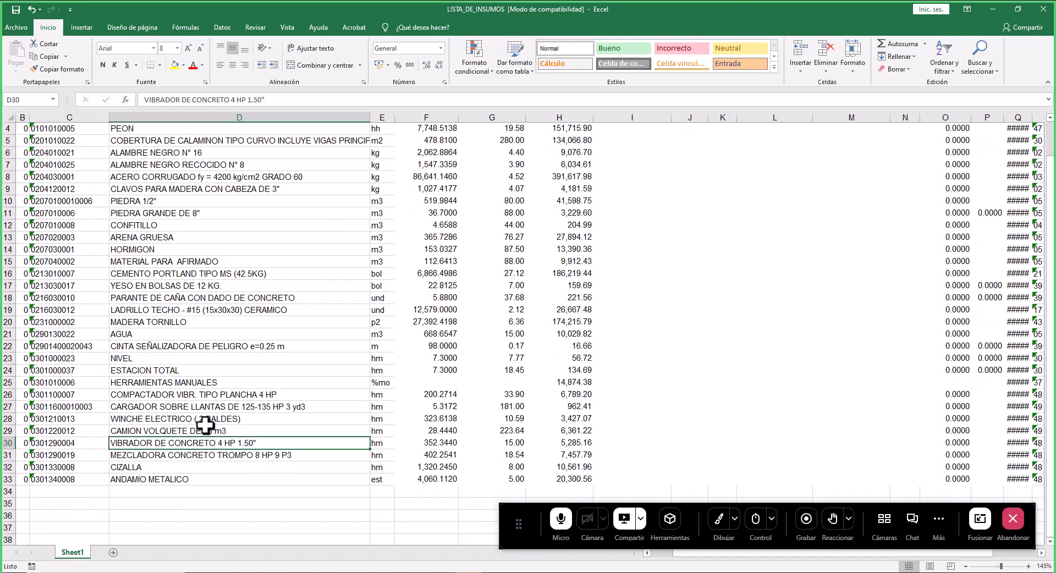
left_click(149, 456)
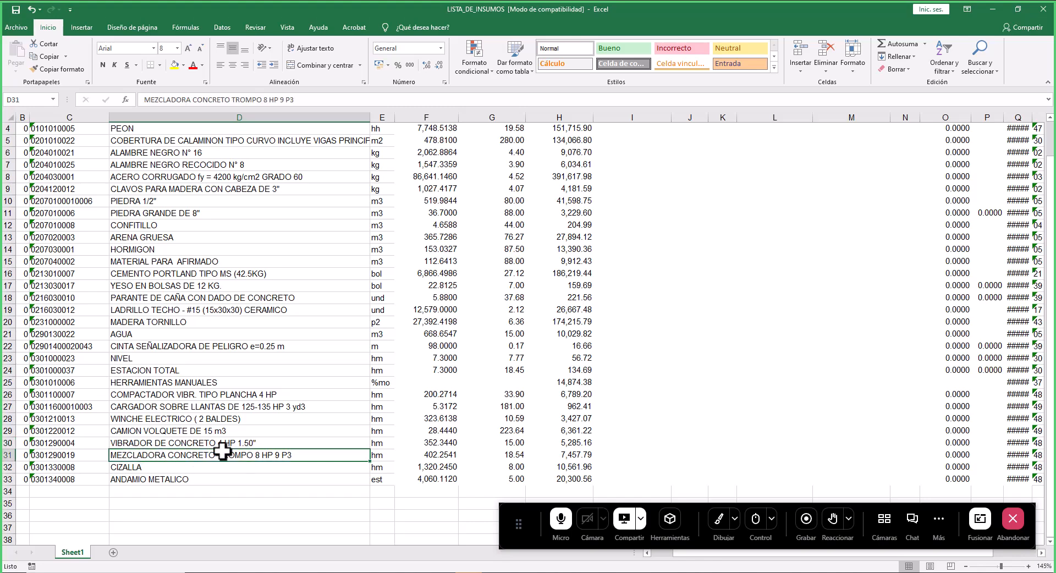
scroll(330, 224, "up", 1)
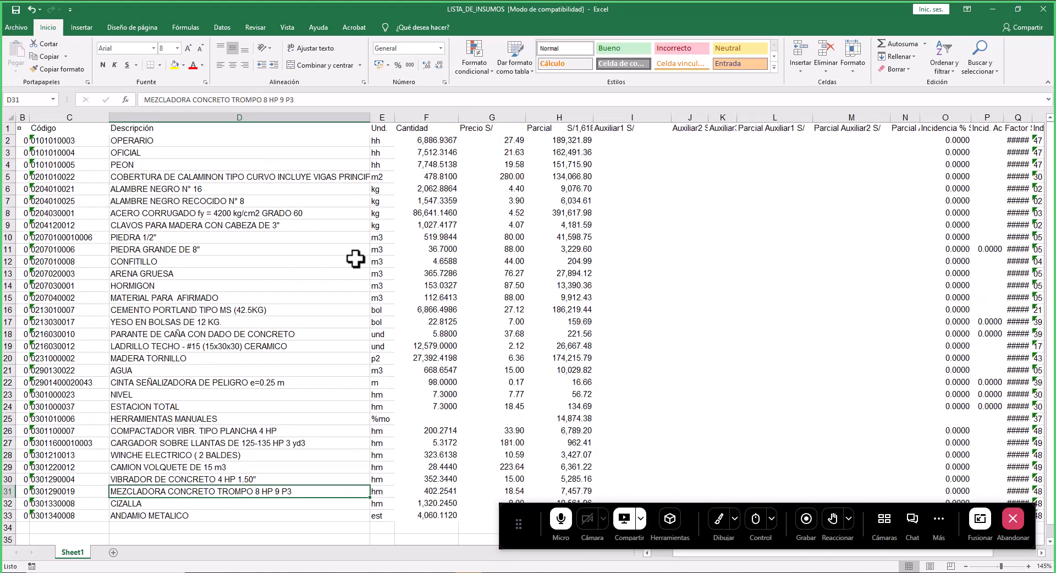
scroll(355, 259, "down", 1)
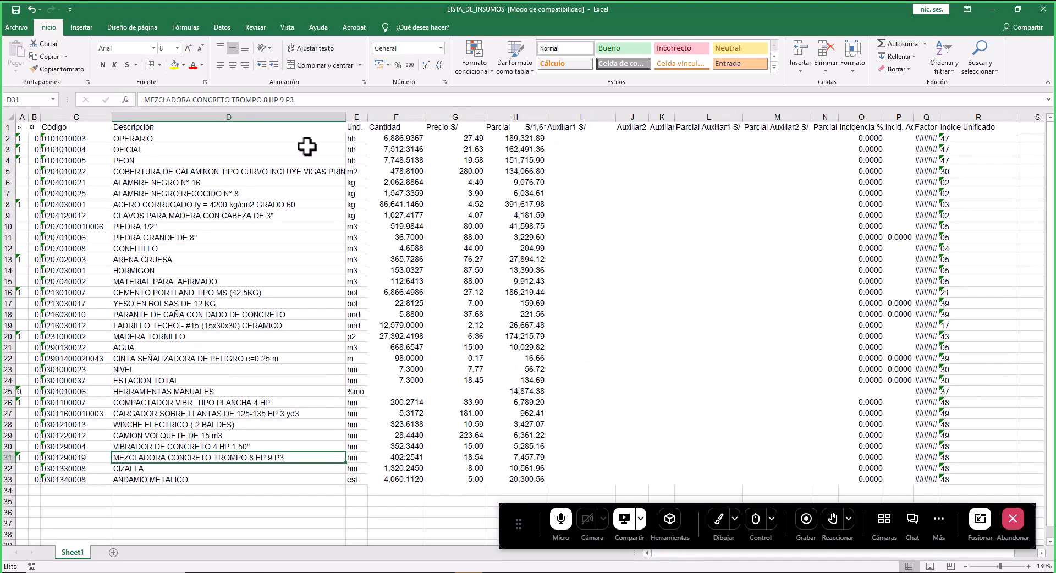
- Widen the Descripción column and select the codes and descriptions from OPERARIO down to ANDAMIO METALICO
left_click_drag(347, 118, 427, 117)
left_click_drag(145, 137, 260, 477)
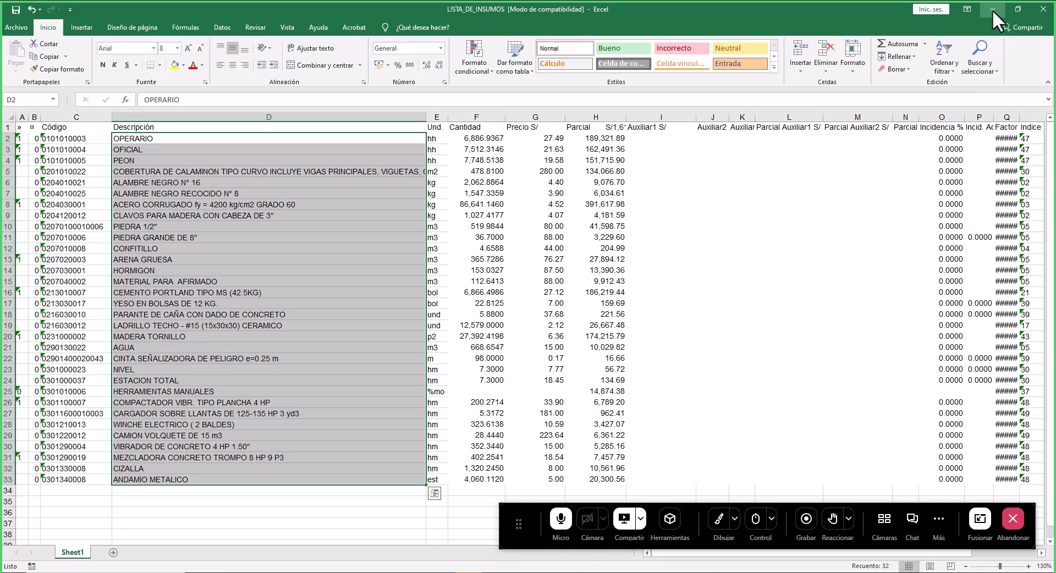
- In S10, open Tiempos para Programación and export it to Excel as TIEMPOS_UNITARIOS in the RECURSOS_PARA_PROGRAMACION folder
key("alt+Tab")
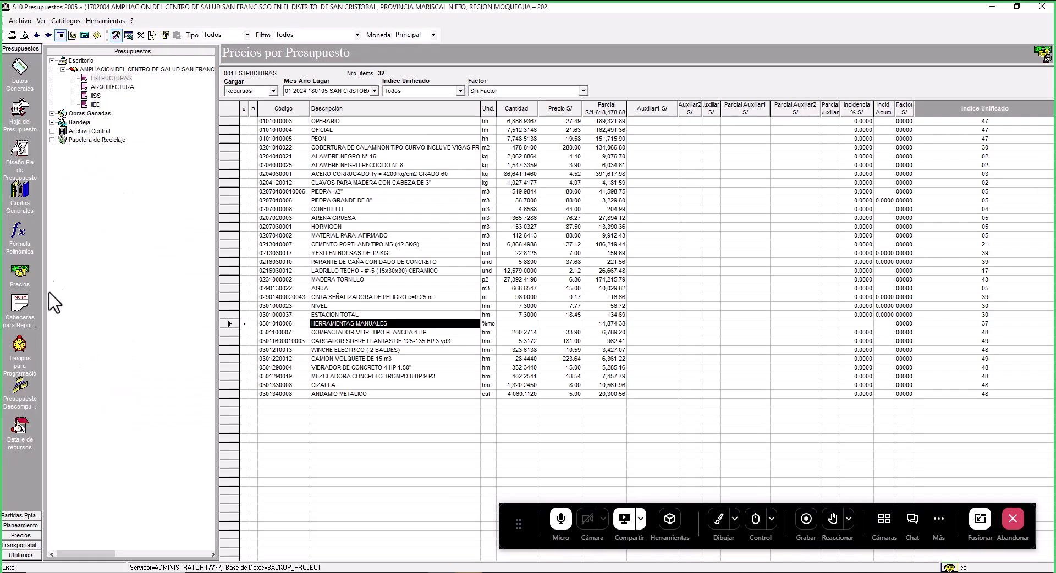
left_click(18, 344)
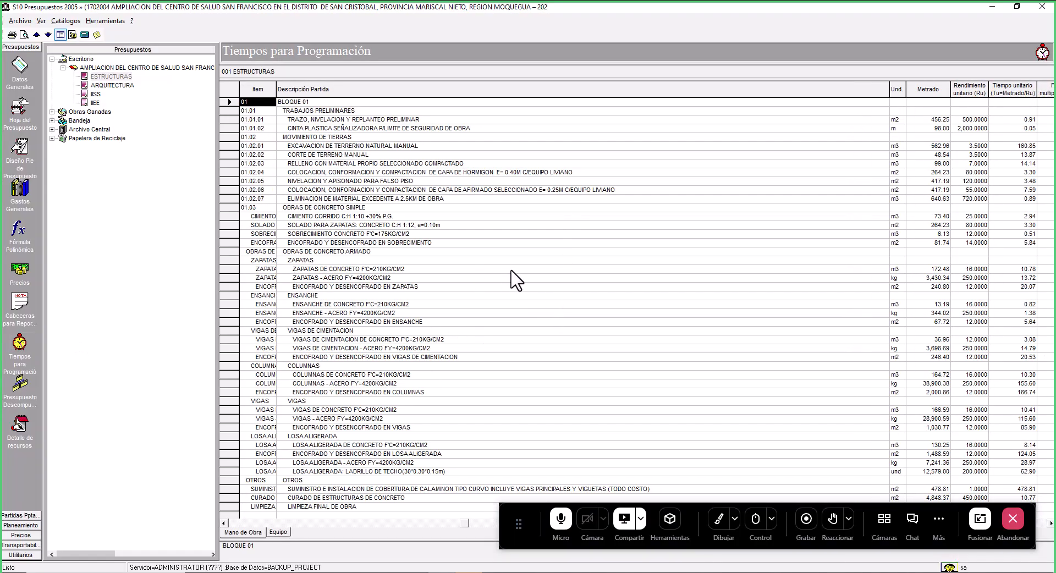
right_click(537, 263)
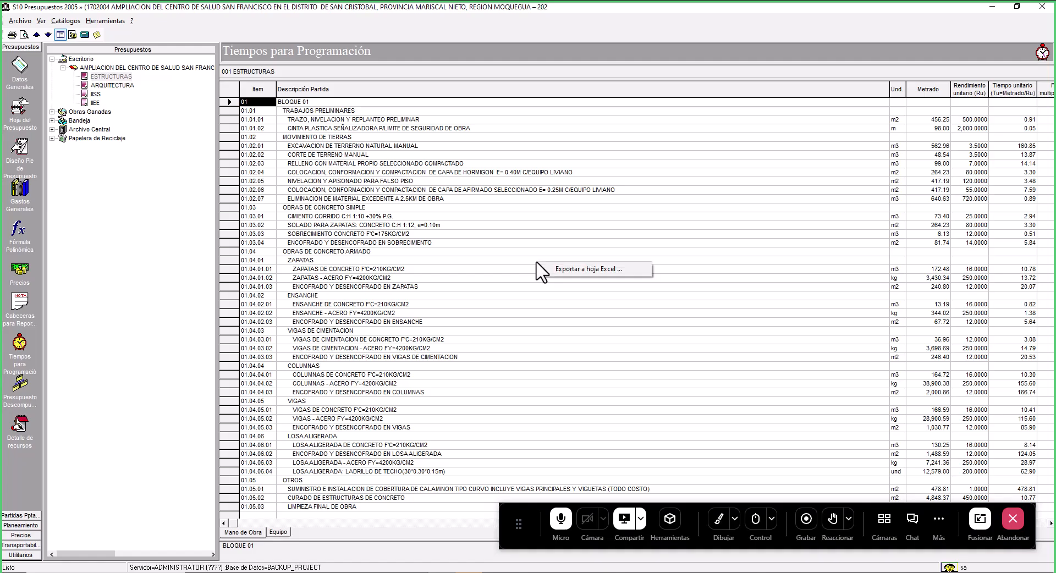
left_click(574, 269)
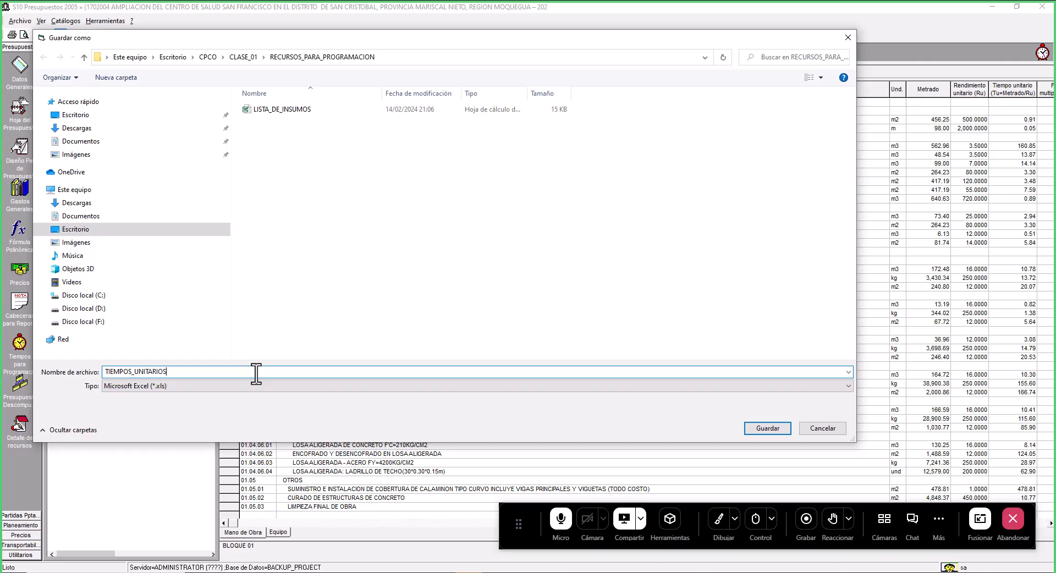
left_click(784, 433)
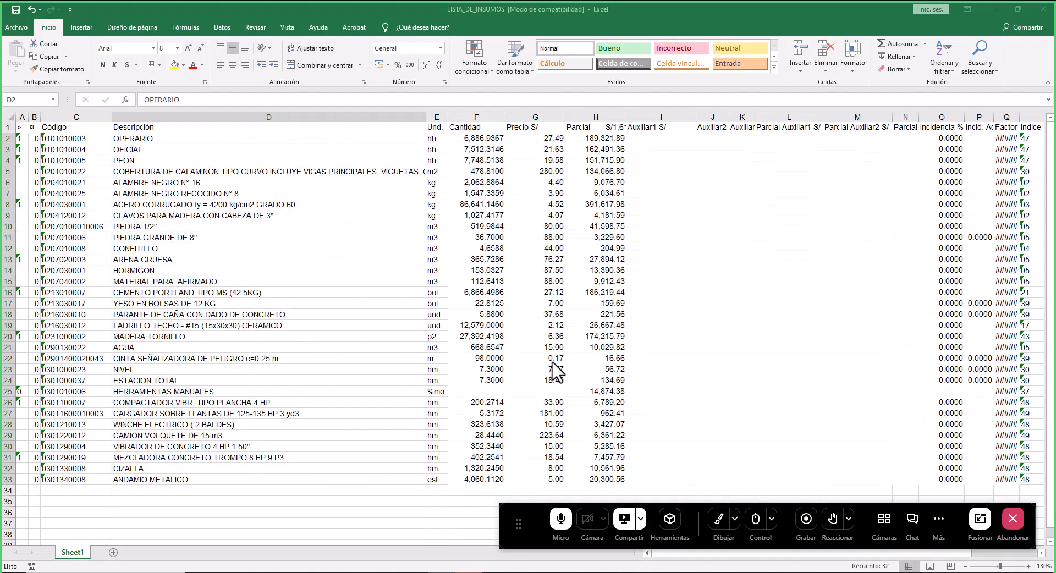
- Switch to the TIEMPOS_UNITARIOS workbook and review its items, quantities, yields and durations
left_click(347, 512)
left_click(468, 572)
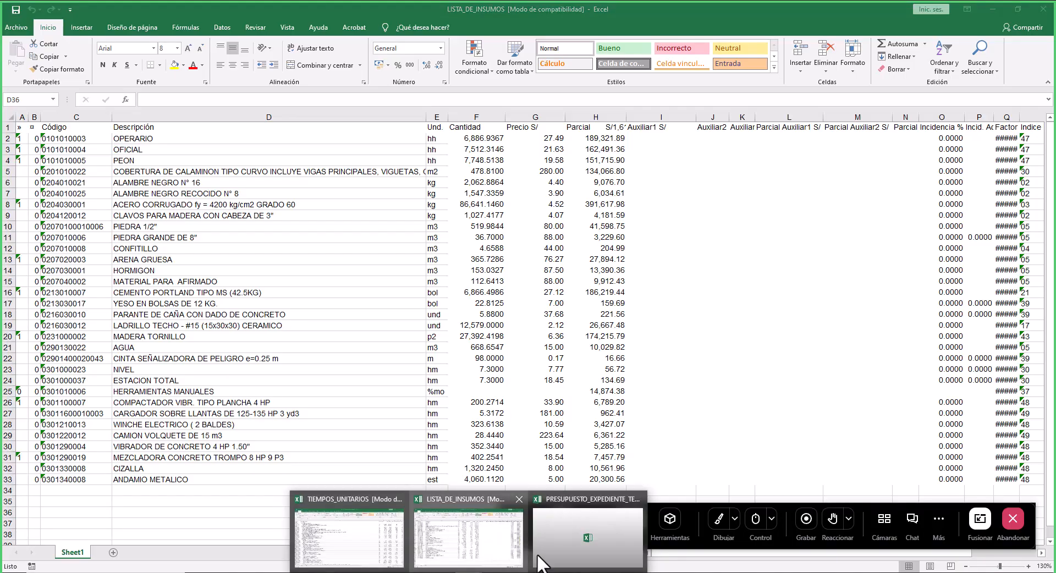
mouse_move(553, 545)
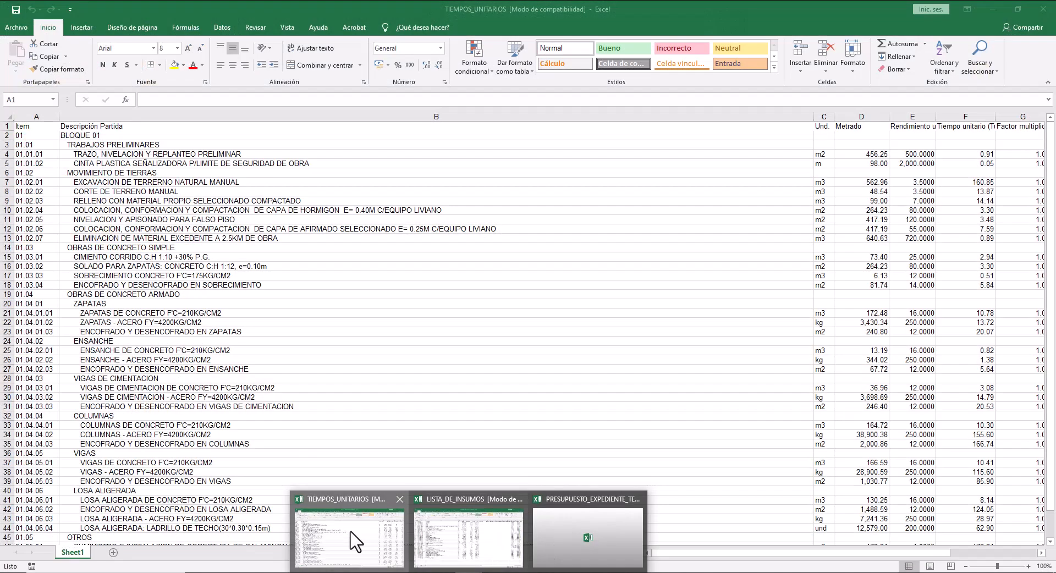
left_click(352, 538)
scroll(237, 245, "down", 2)
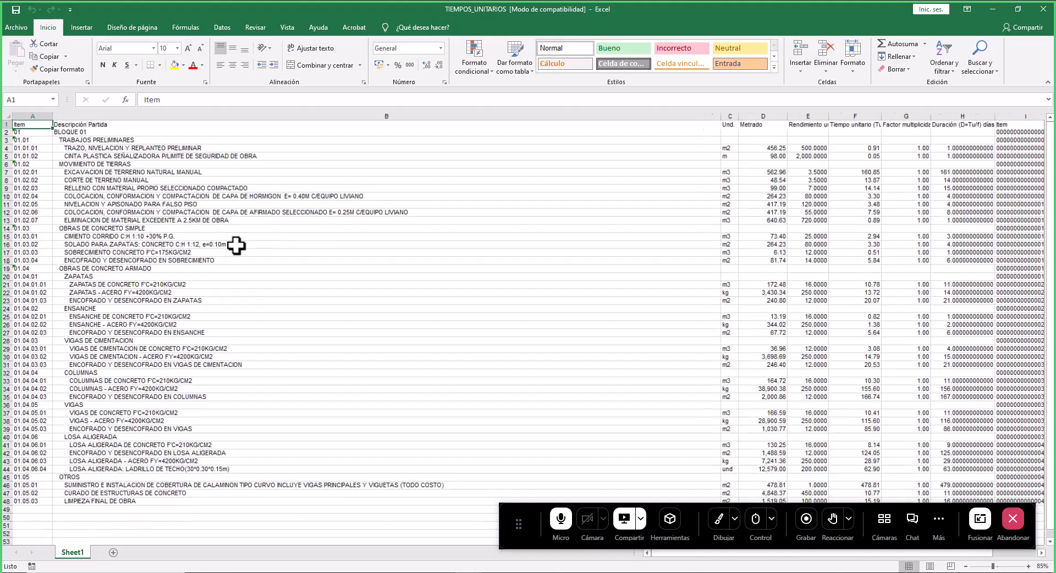
scroll(781, 209, "up", 1)
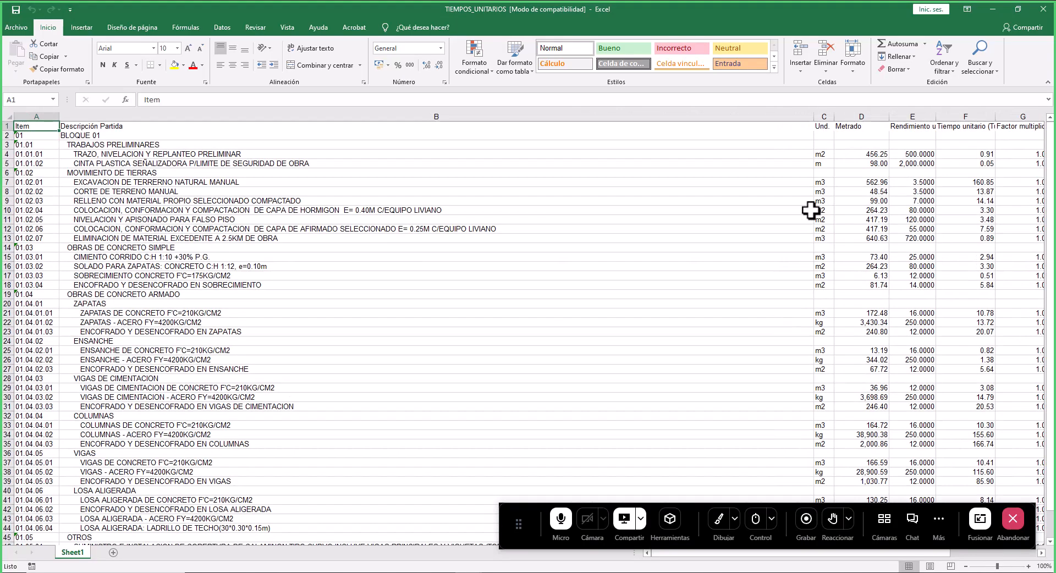
scroll(599, 242, "down", 1)
scroll(594, 246, "up", 1)
scroll(593, 246, "down", 1)
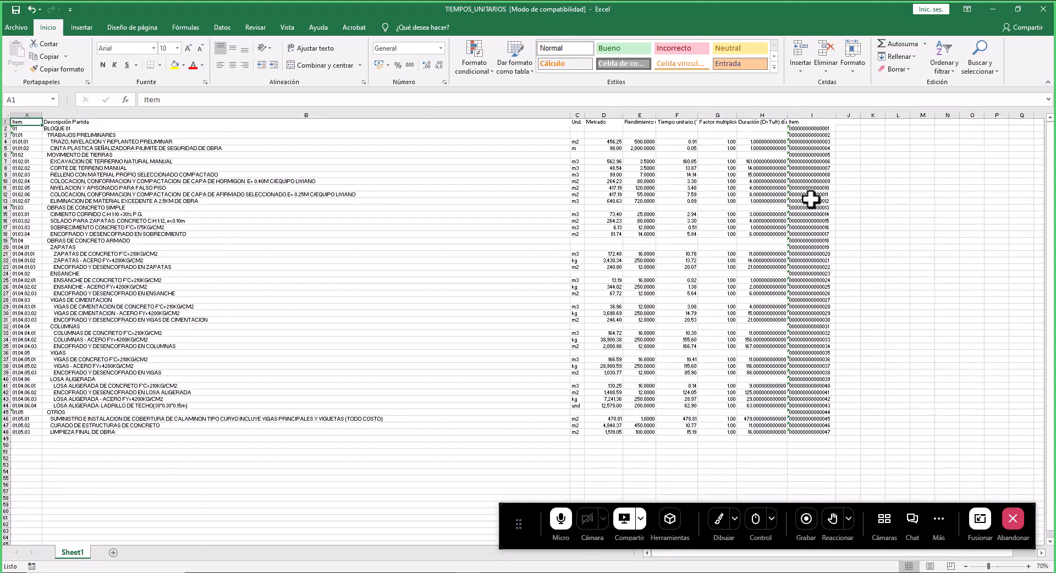
scroll(808, 193, "up", 1)
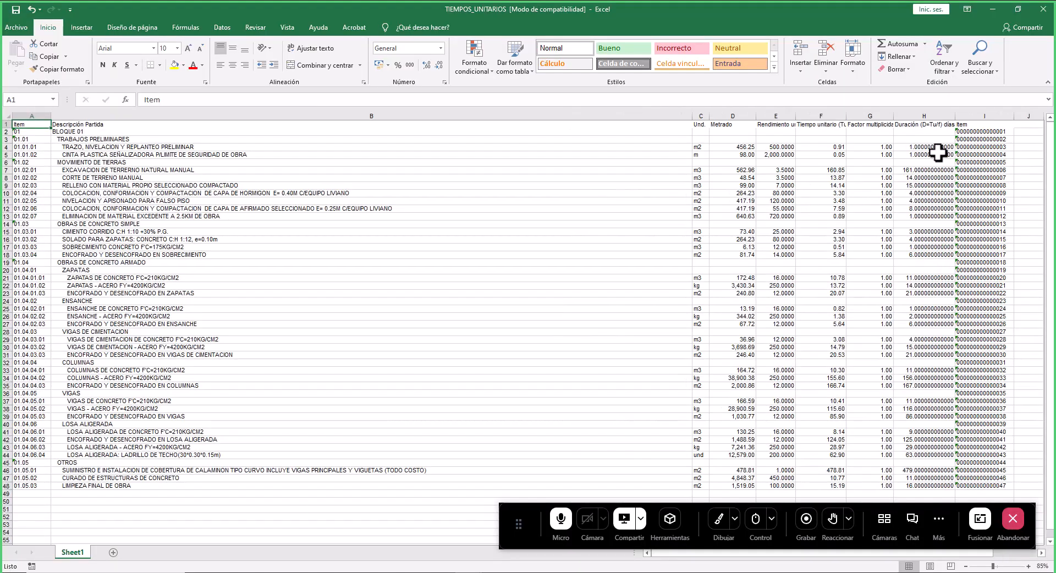
- Highlight the Duración (D=Tu/f) días column with a light green fill
left_click(931, 115)
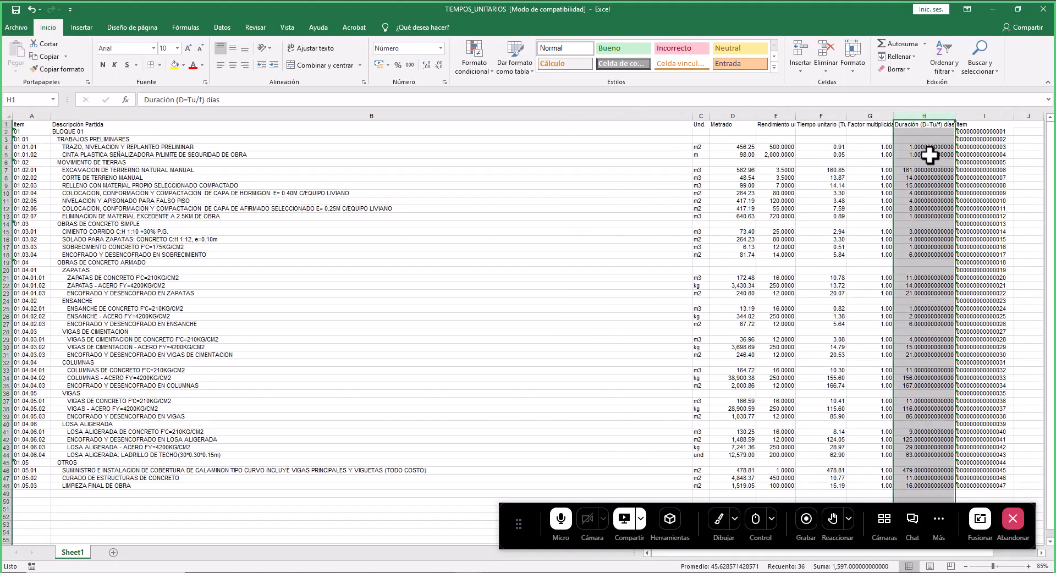
left_click(936, 170)
scroll(891, 259, "down", 4)
left_click_drag(932, 126, 939, 391)
scroll(939, 385, "up", 4)
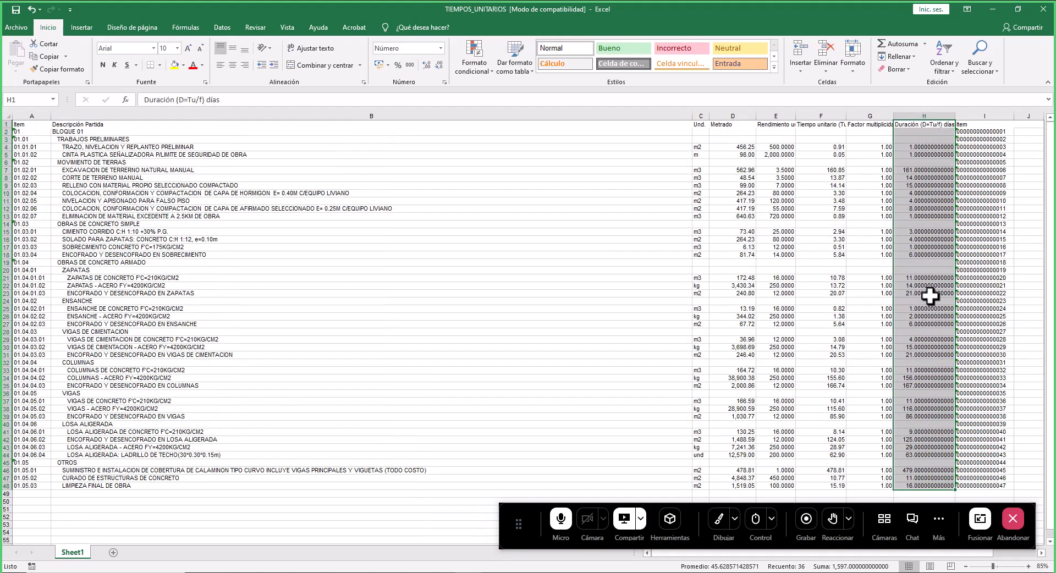
left_click(184, 64)
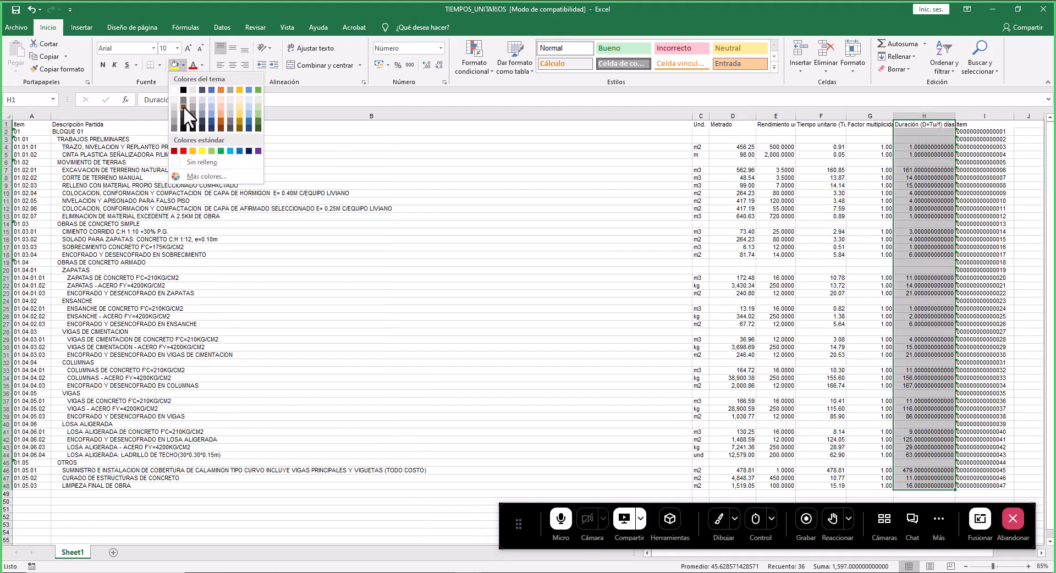
left_click(257, 113)
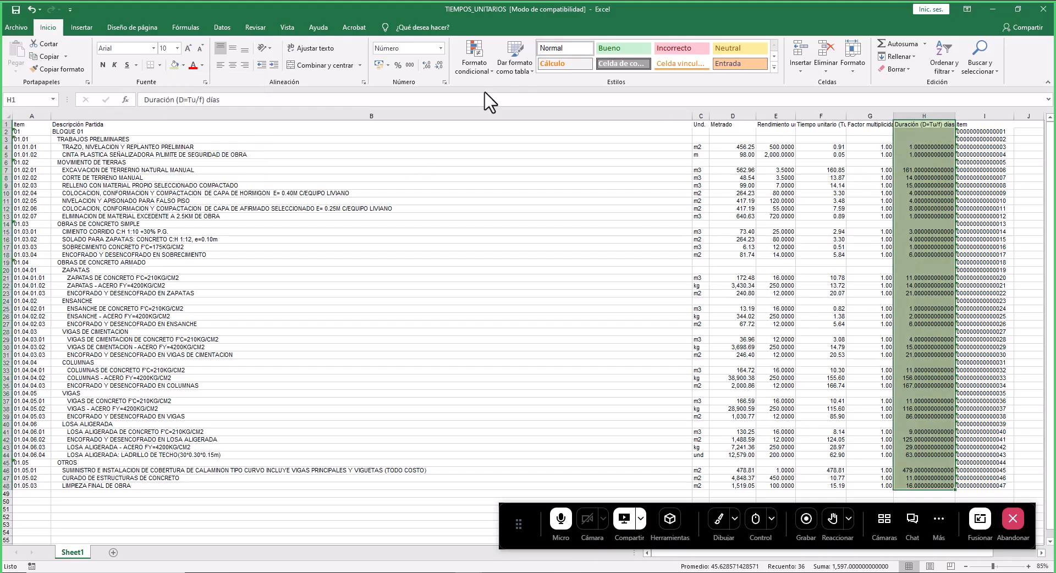
- Format the duration values with no decimal places, centered and in bold
left_click(439, 66)
left_click(439, 66)
left_click(439, 65)
left_click(439, 65)
left_click(439, 65)
left_click(439, 65)
left_click(439, 65)
left_click(439, 65)
left_click(439, 66)
left_click(439, 65)
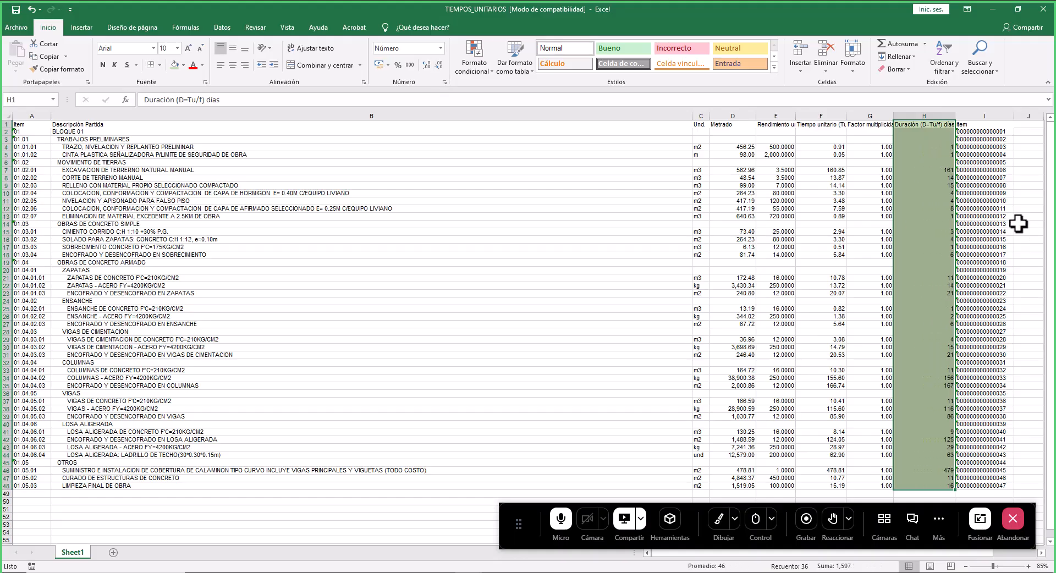
left_click(239, 65)
left_click(103, 65)
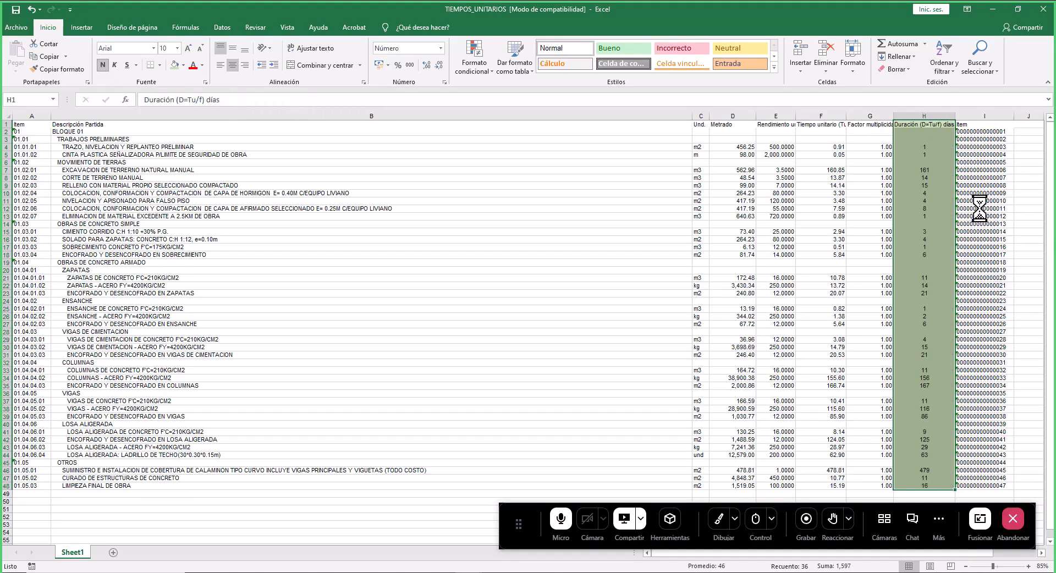
- Inspect the rounded duration values against the unit times in the sheet
scroll(961, 202, "up", 3)
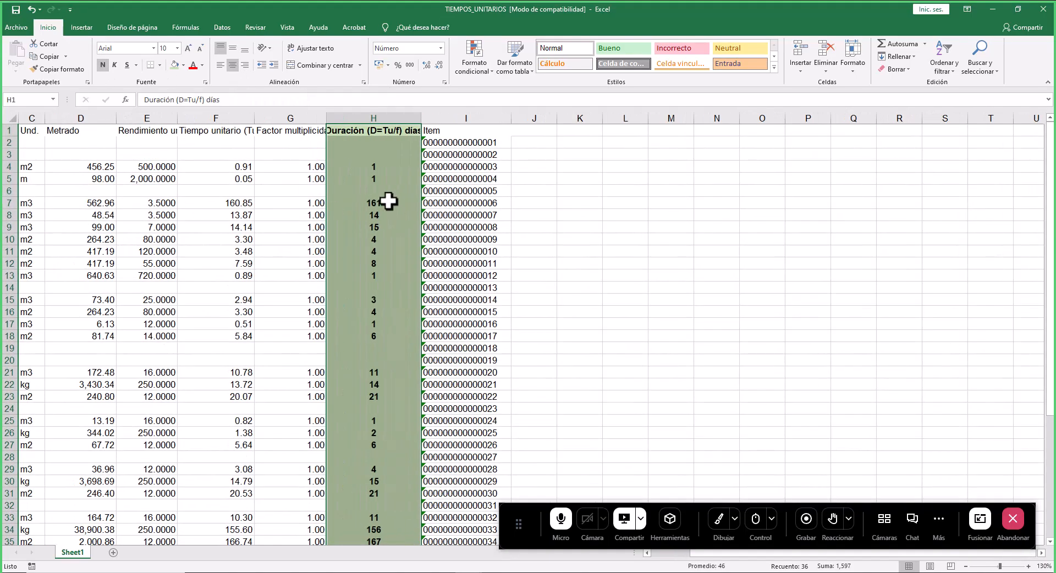
left_click(392, 204)
scroll(394, 207, "down", 3)
scroll(400, 212, "up", 3)
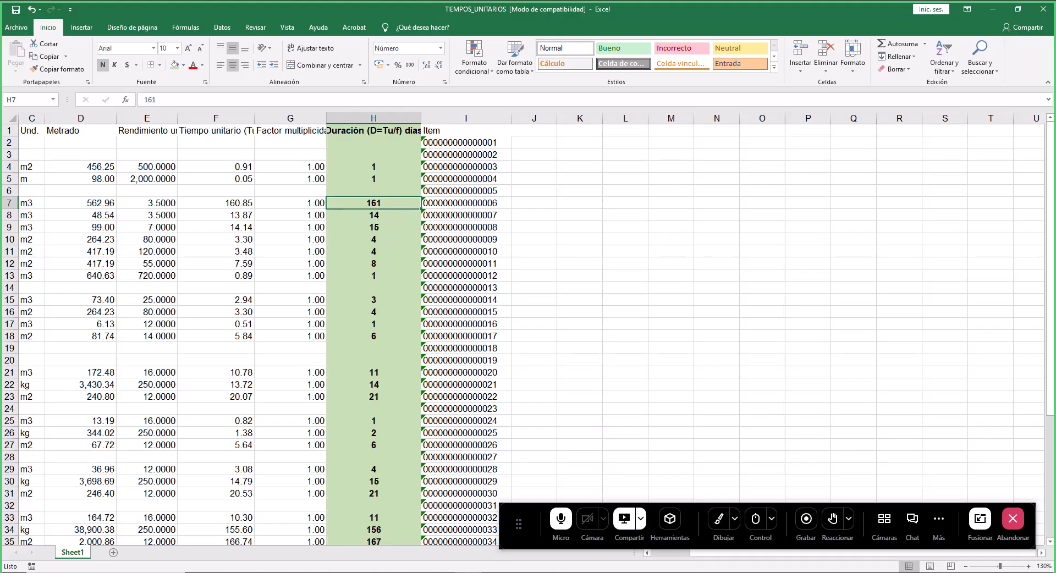
mouse_move(866, 555)
left_mouse_down()
mouse_move(830, 554)
mouse_move(849, 555)
left_mouse_up()
scroll(436, 325, "down", 2)
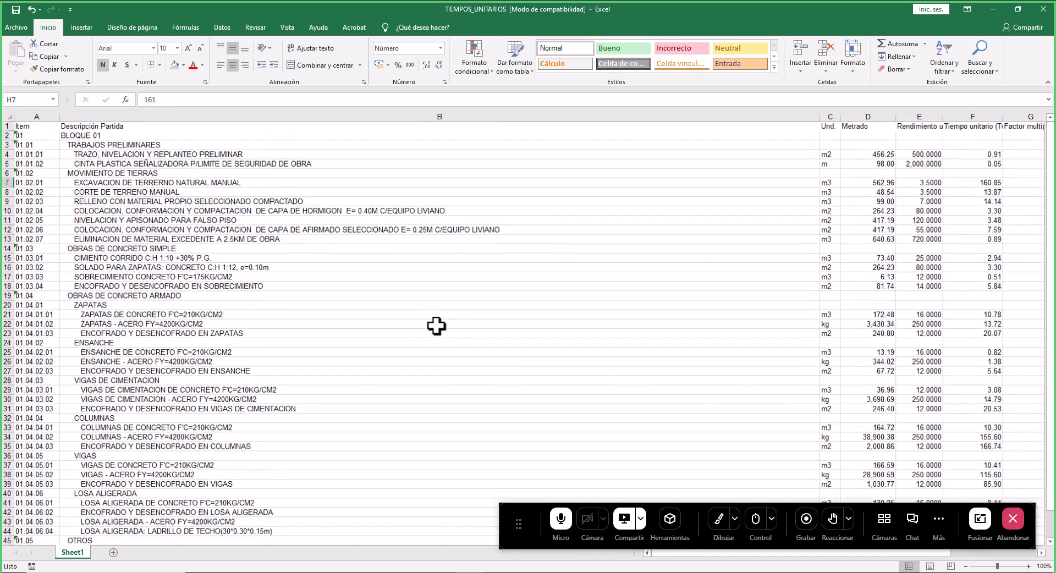
left_click(1007, 164)
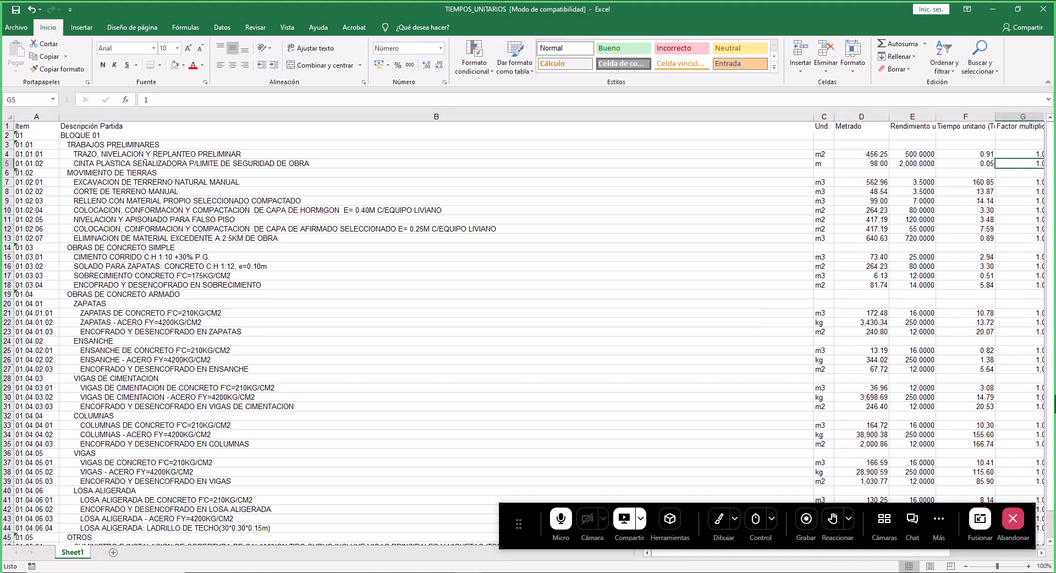
key("Right")
key("Right")
key("Right")
key("Left")
key("Left")
key("Left")
key("Down")
key("Down")
key("Down")
key("Up")
key("Right")
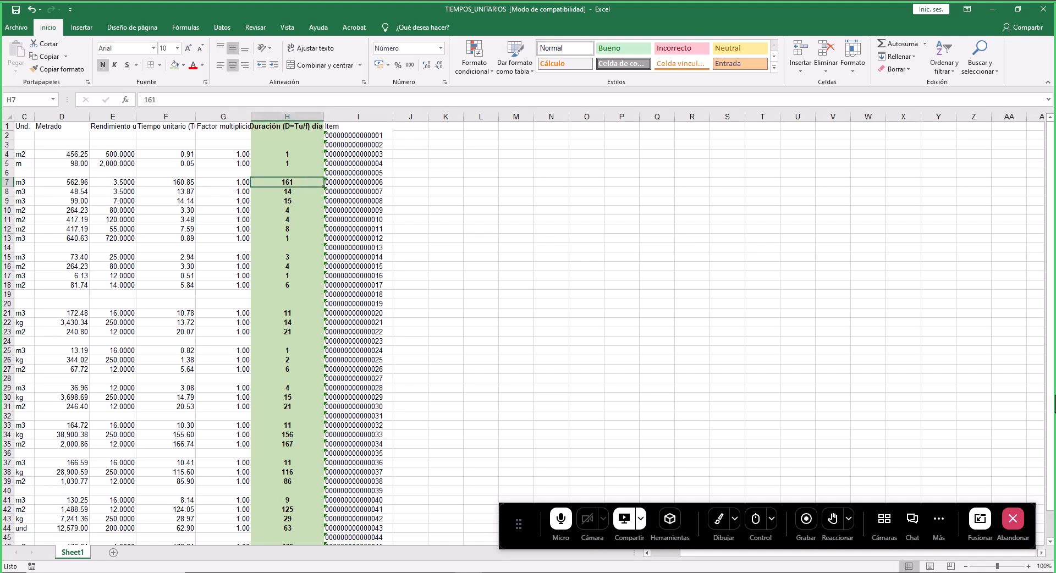
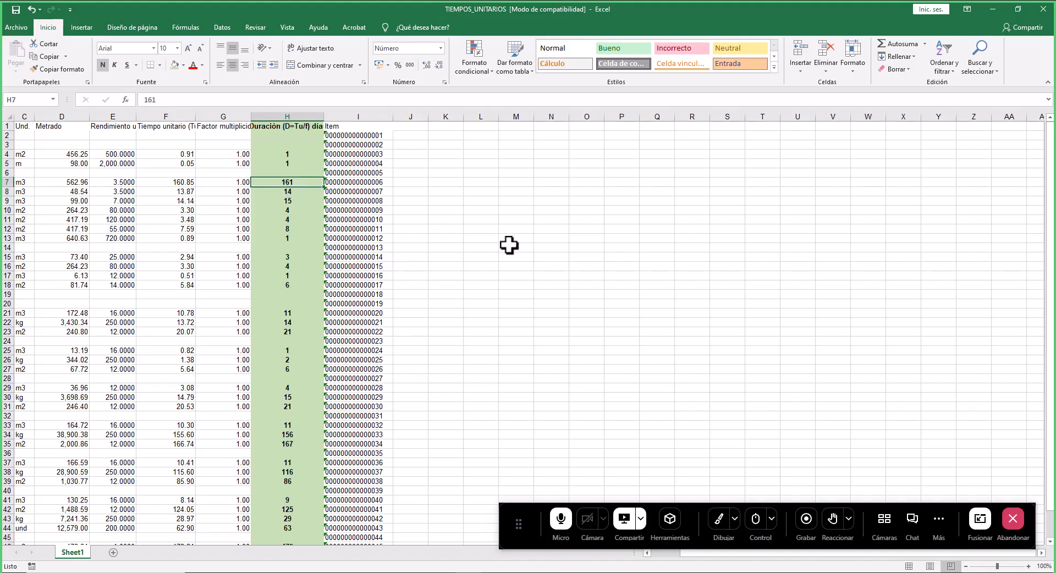
- Return to the S10 budget program and open the Hoja del Presupuesto module for the ESTRUCTURAS subbudget
scroll(253, 345, "down", 9)
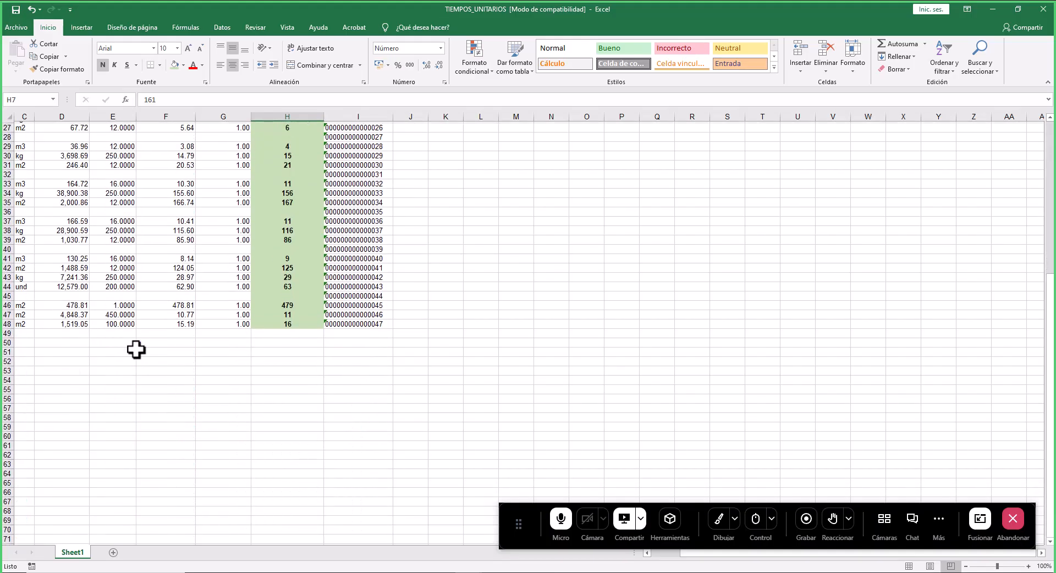
scroll(135, 350, "up", 9)
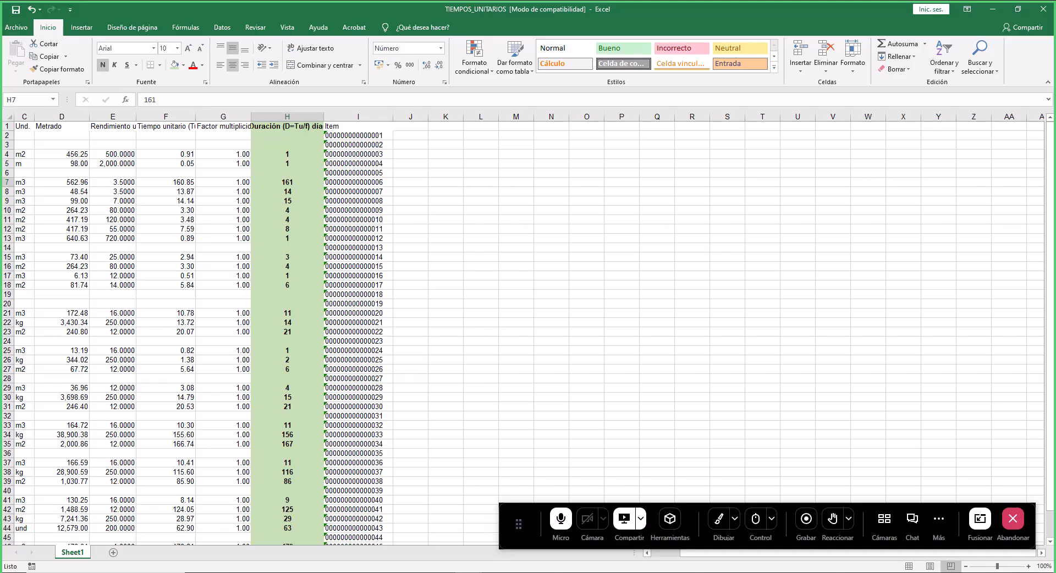
mouse_move(415, 572)
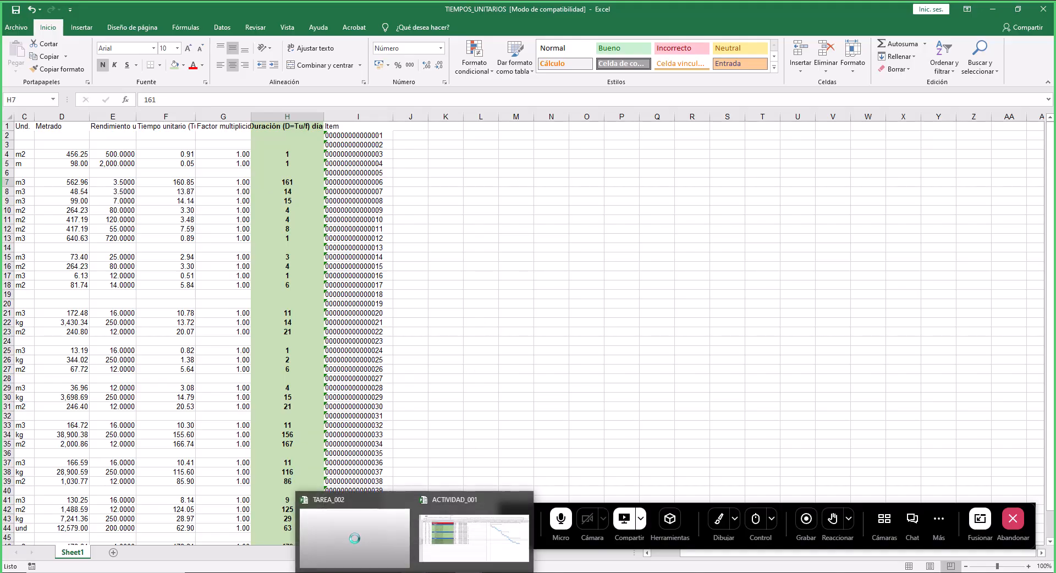
left_click(444, 572)
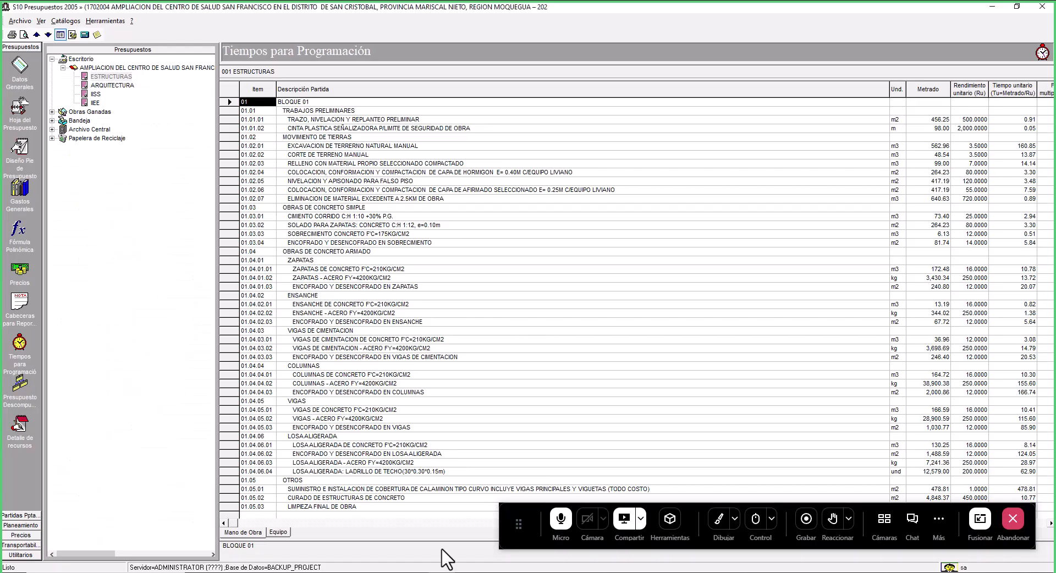
left_click(12, 104)
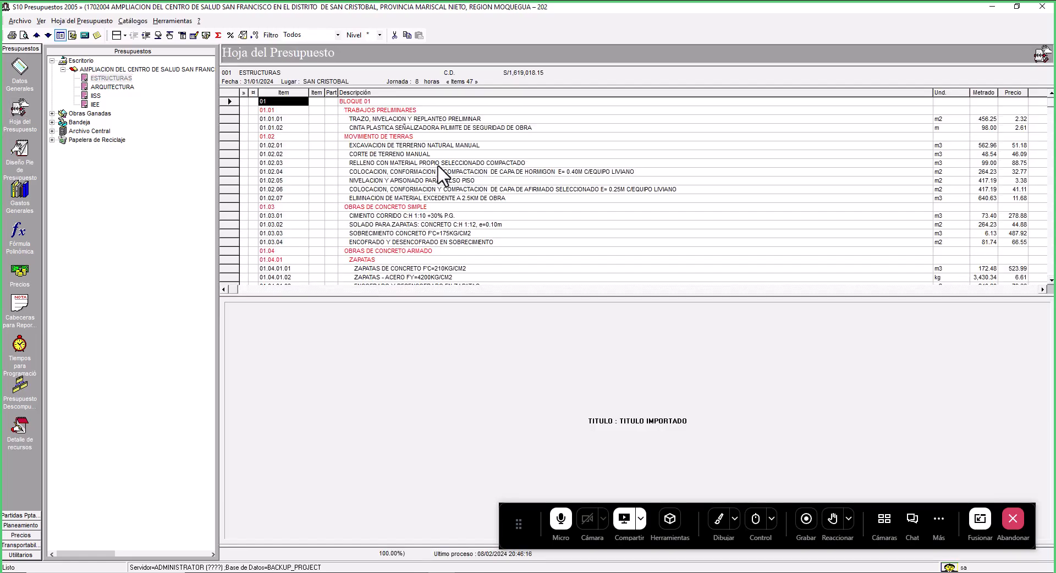
- Open a preview of the budget report in the Estándar cliente format
left_click(11, 35)
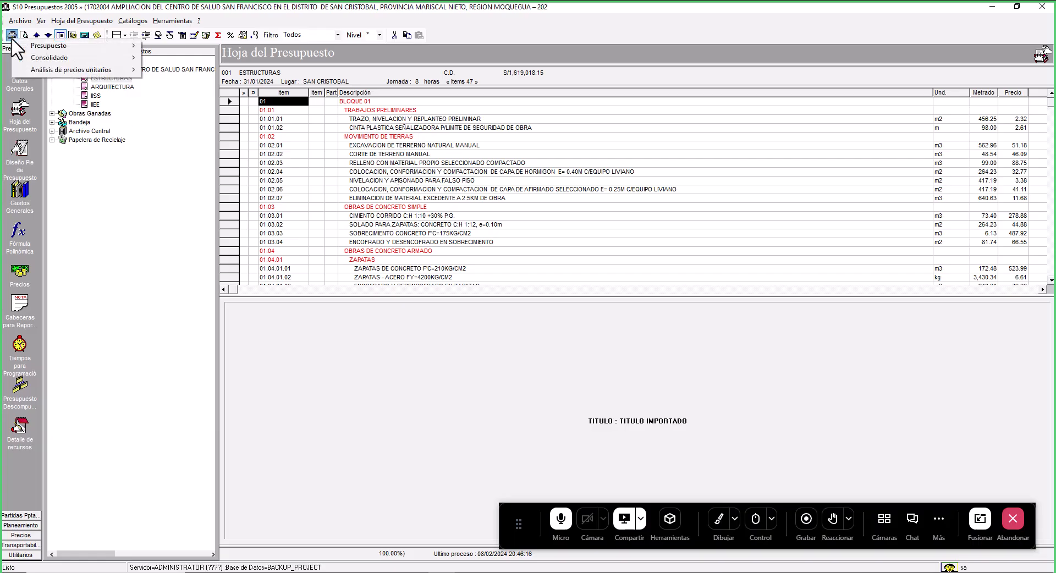
mouse_move(60, 46)
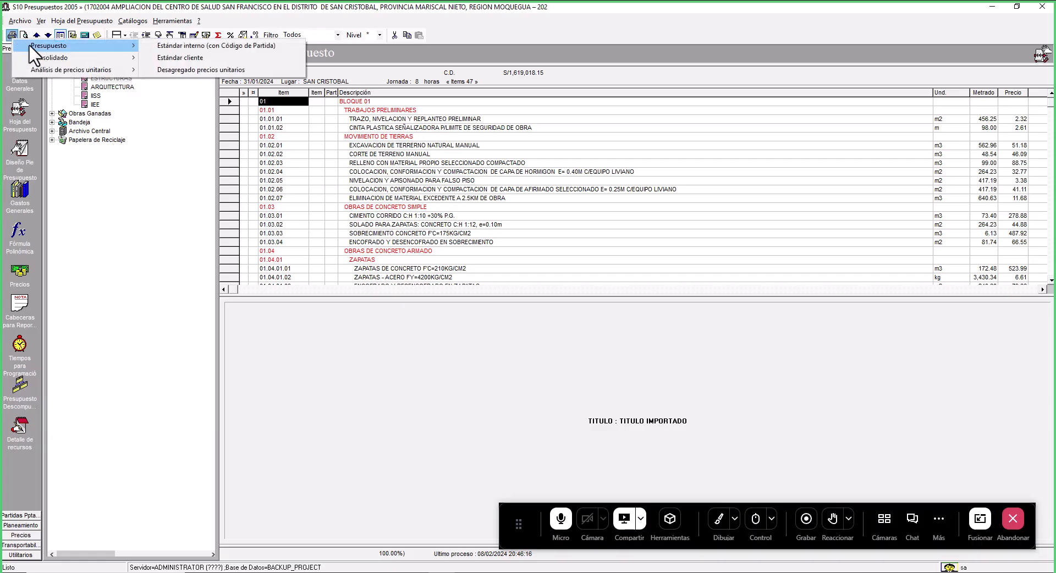
left_click(216, 57)
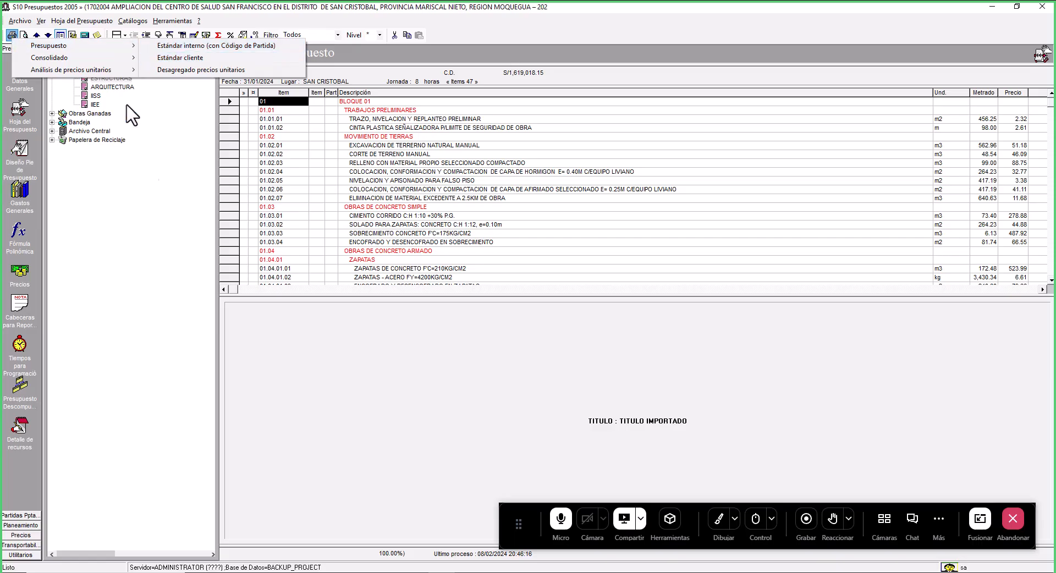
left_click(23, 34)
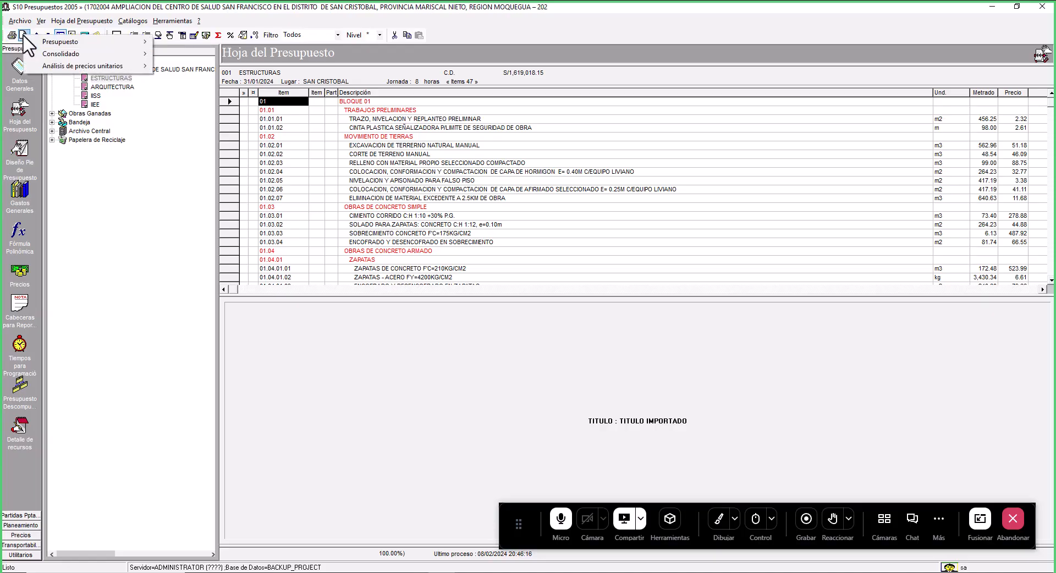
mouse_move(68, 42)
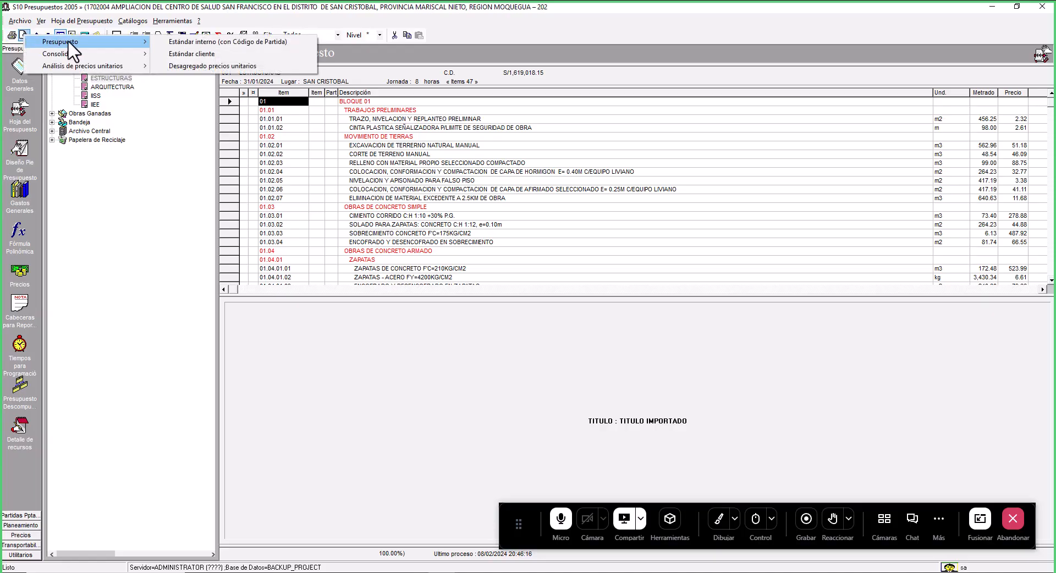
left_click(255, 50)
left_click(609, 193)
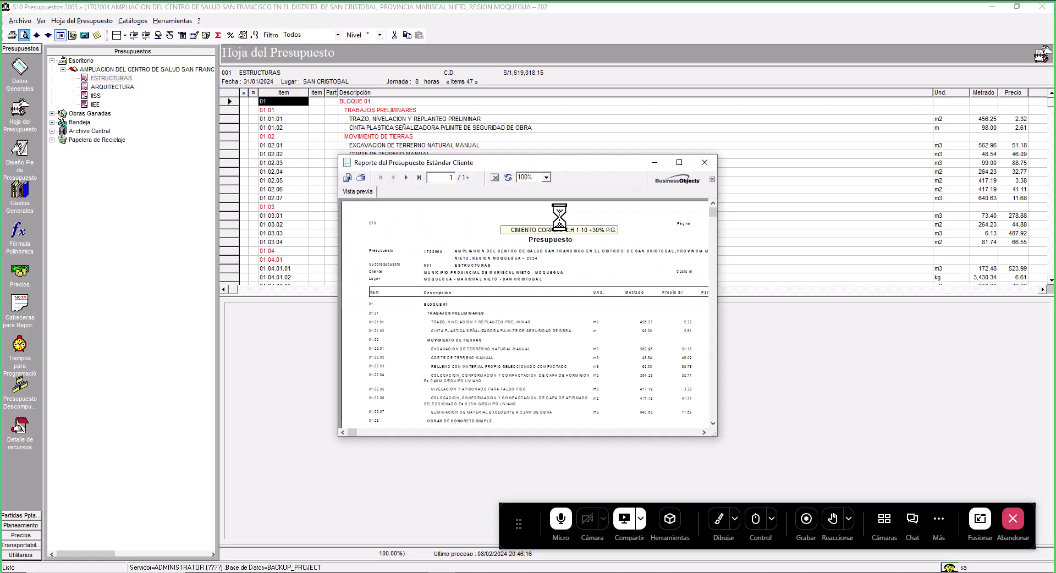
- Export the report with format Microsoft Excel 97-2000 (XLS) and destination Disk file
left_click(349, 179)
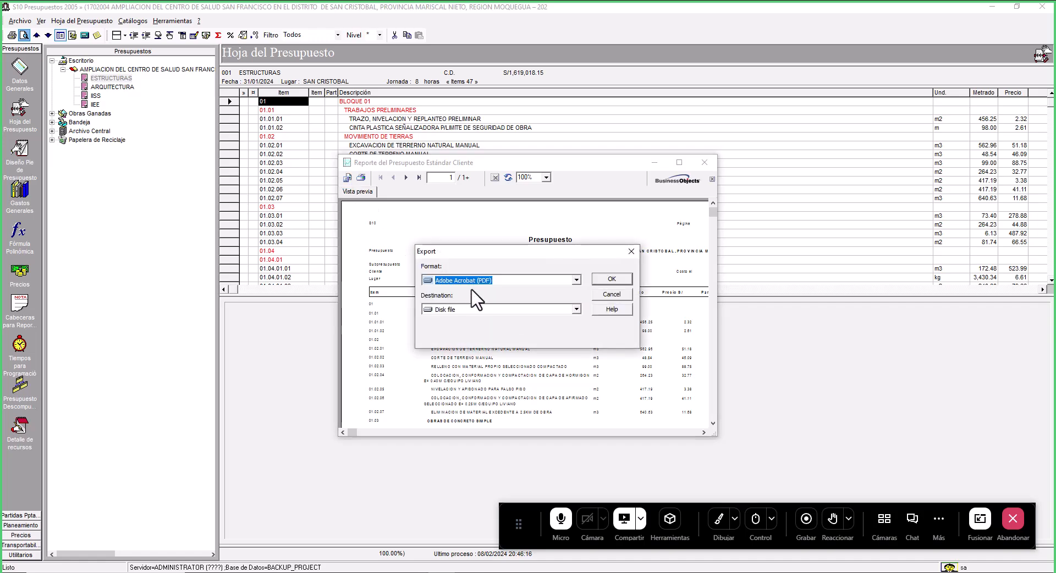
left_click(576, 281)
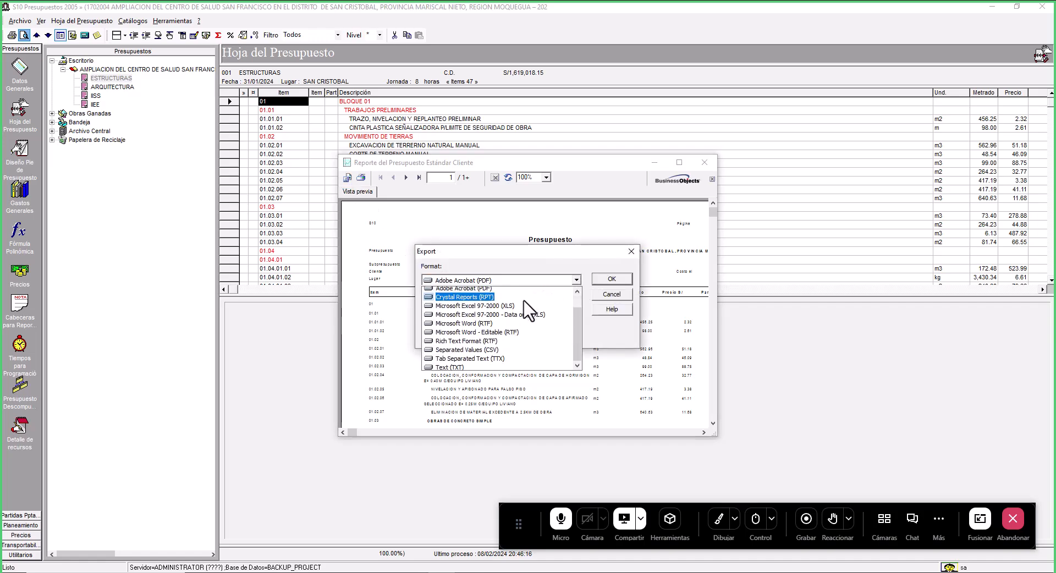
scroll(524, 303, "up", 1)
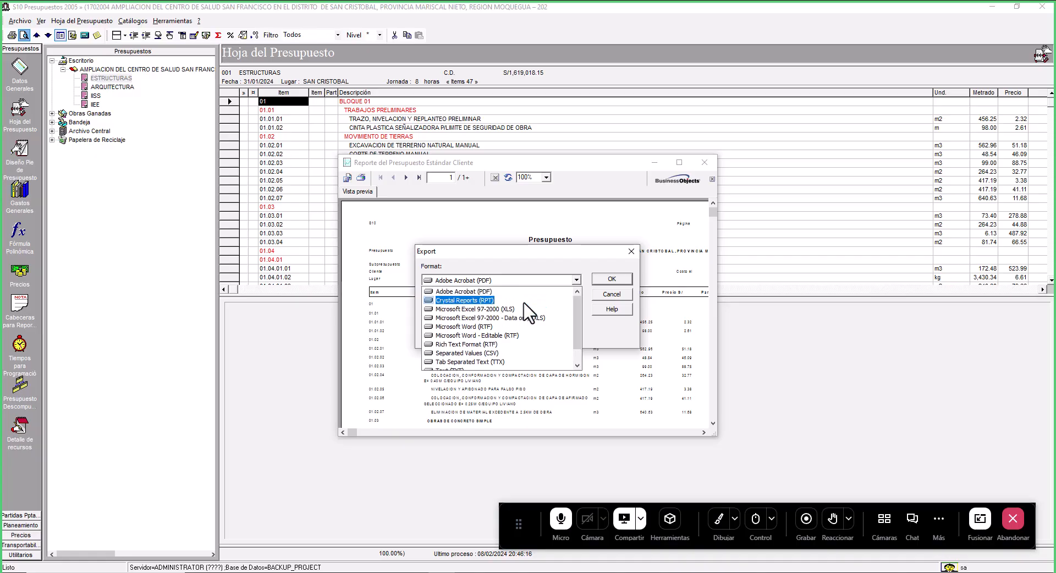
left_click(495, 310)
left_click(498, 310)
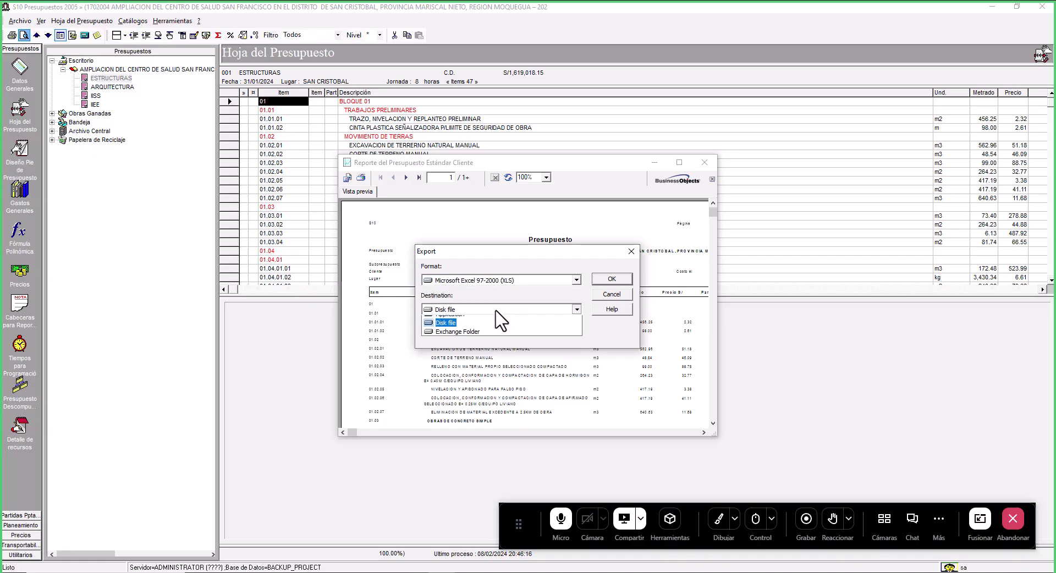
left_click(456, 330)
left_click(619, 281)
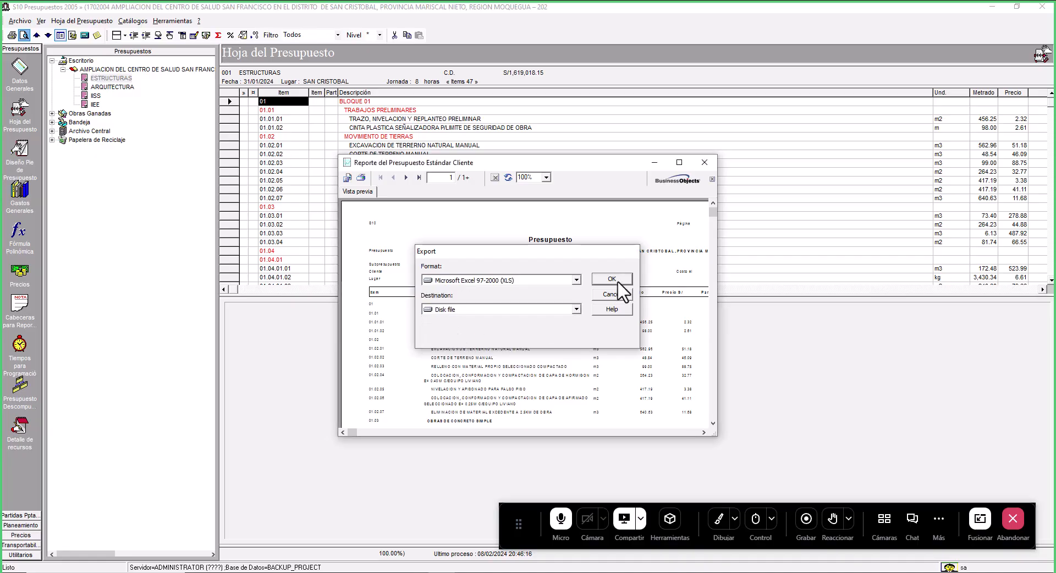
left_click(549, 299)
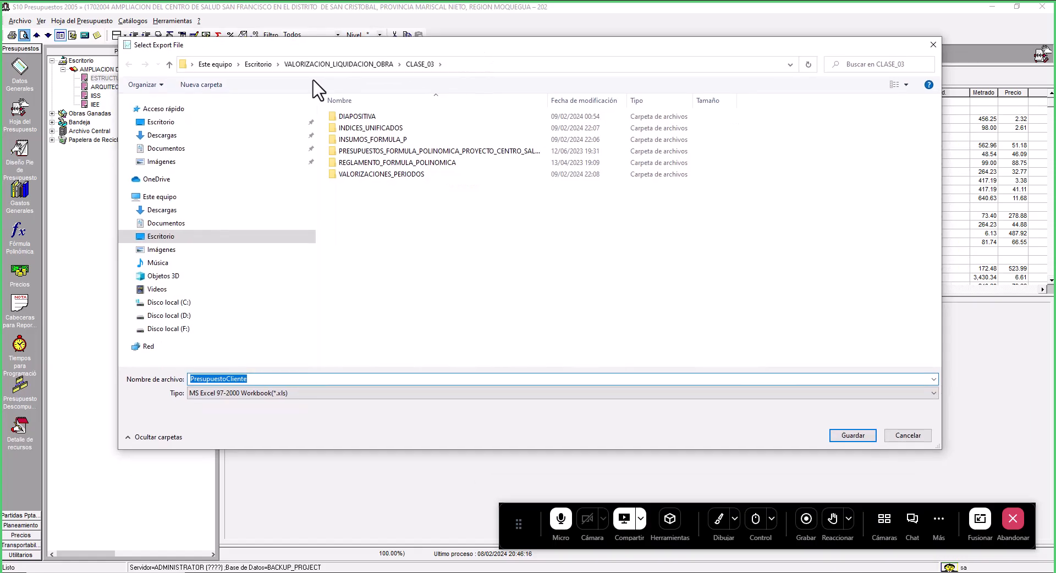
- Save the export as PresupuestoCliente_Final in Escritorio > CPCO > CLASE_01 > RECURSOS_PARA_PROGRAMACION
left_click(260, 63)
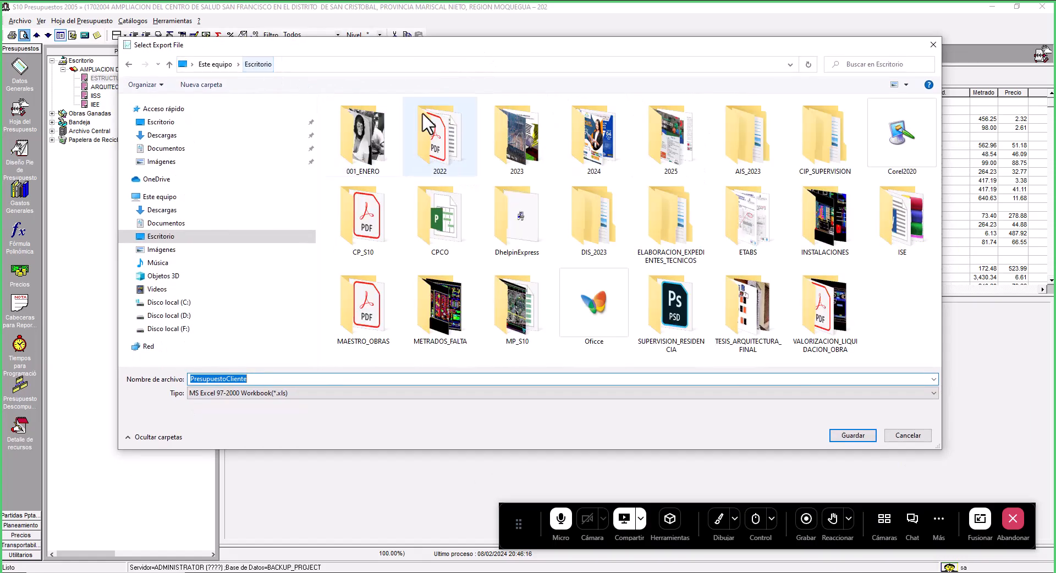
left_click(443, 237)
double_click(447, 245)
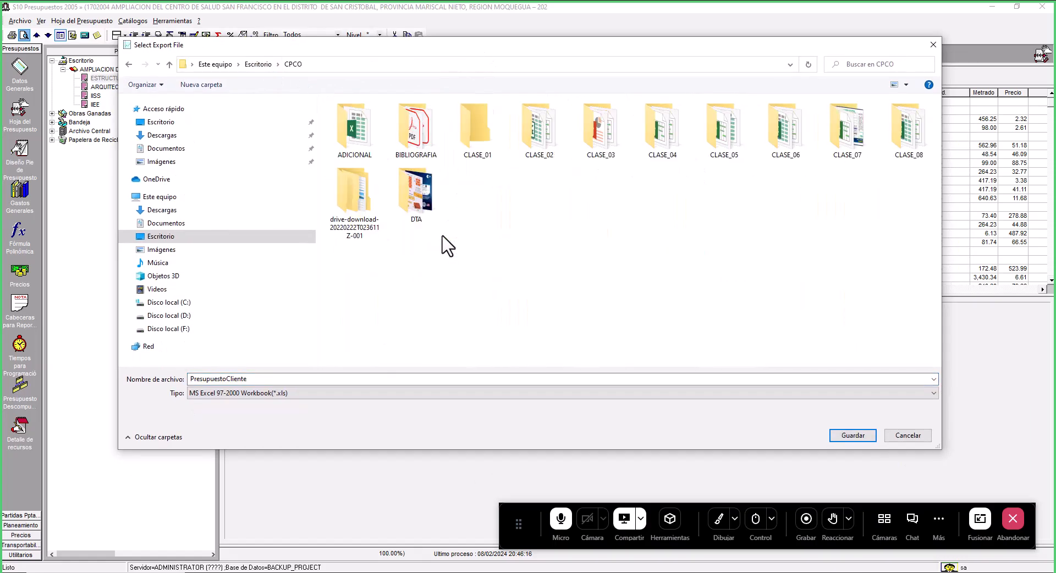
left_click(485, 139)
double_click(485, 138)
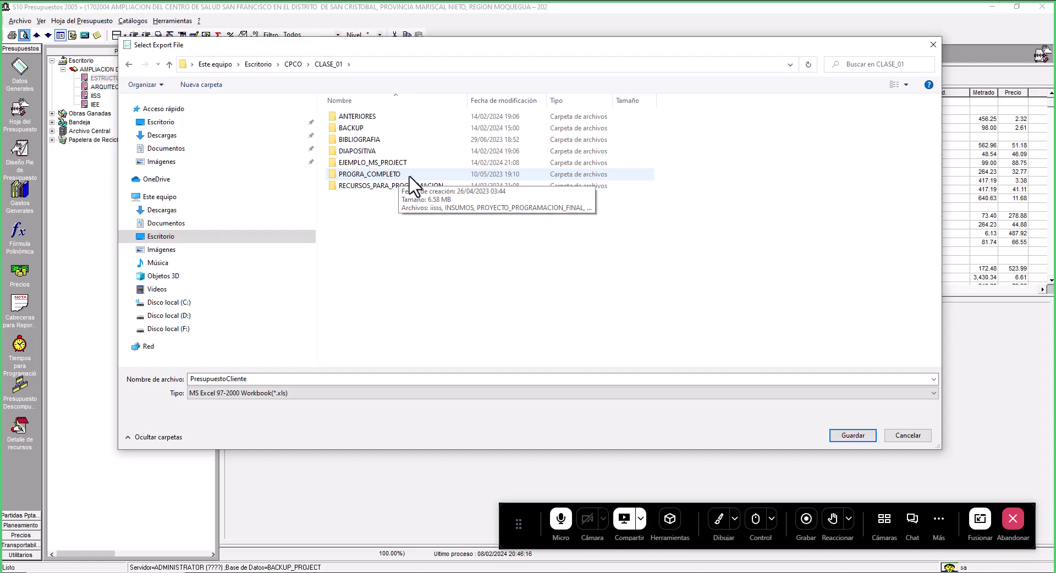
double_click(397, 187)
left_click(283, 380)
left_click(293, 379)
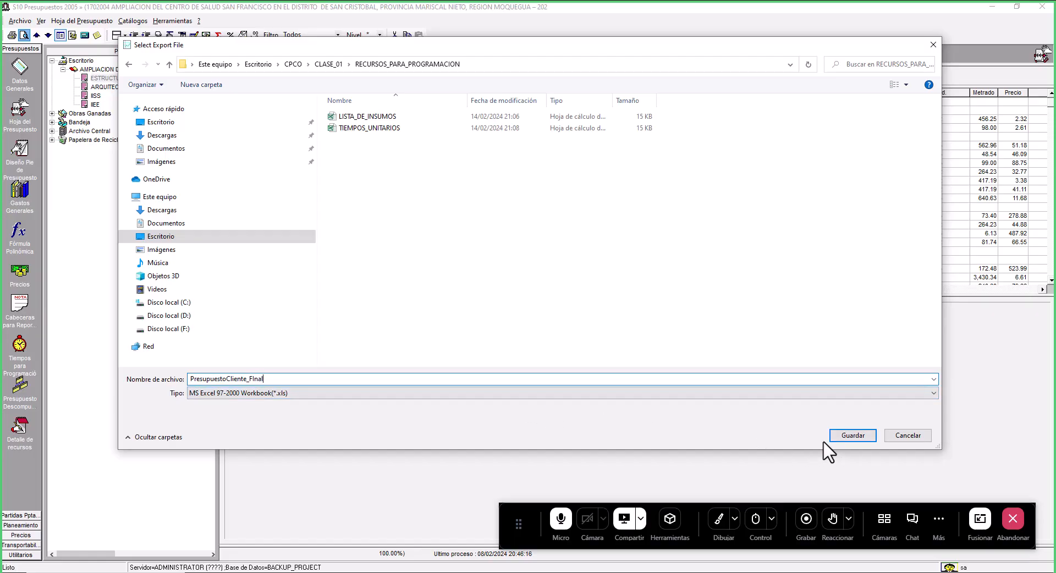
left_click(847, 435)
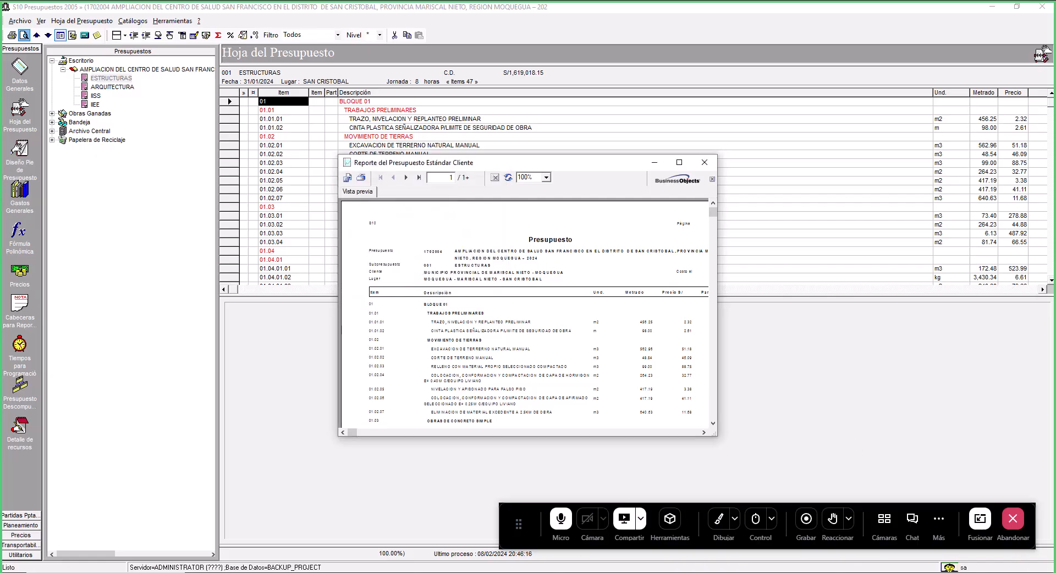
- Open the exported presupuestocliente_final workbook from the RECURSOS_PARA_PROGRAMACION folder in Excel
left_click(334, 572)
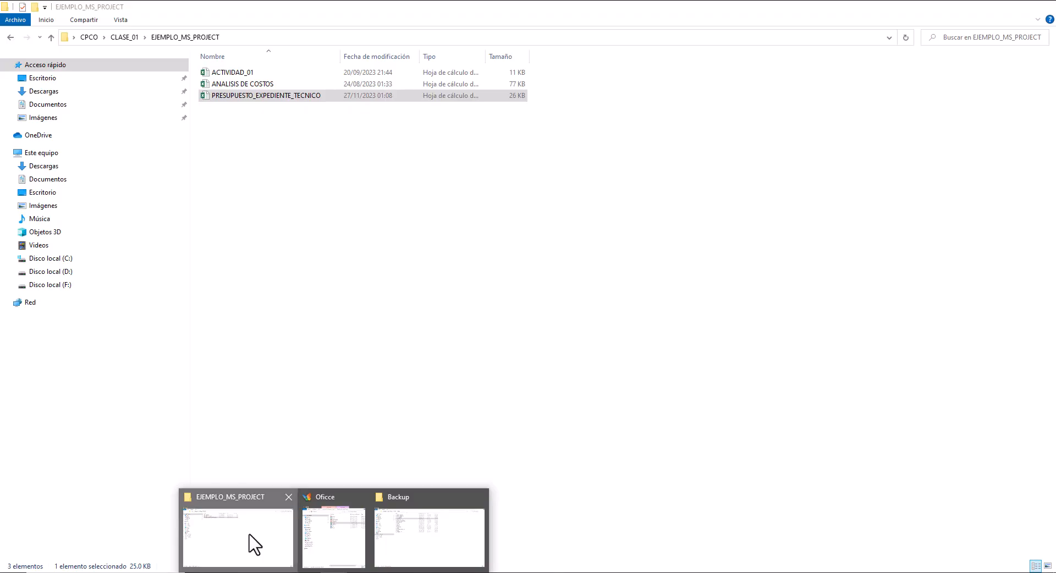
left_click(254, 544)
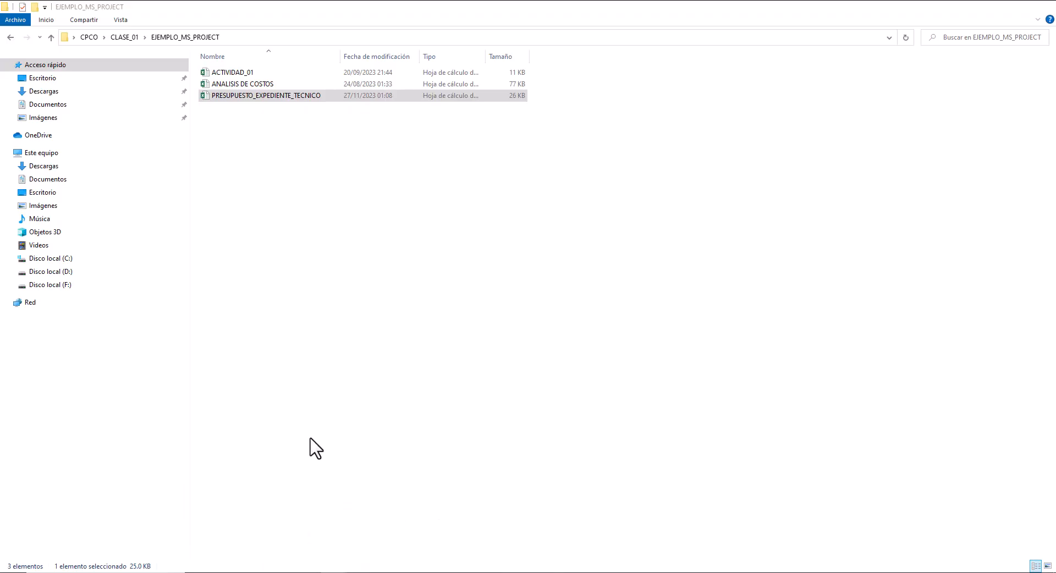
left_click(124, 36)
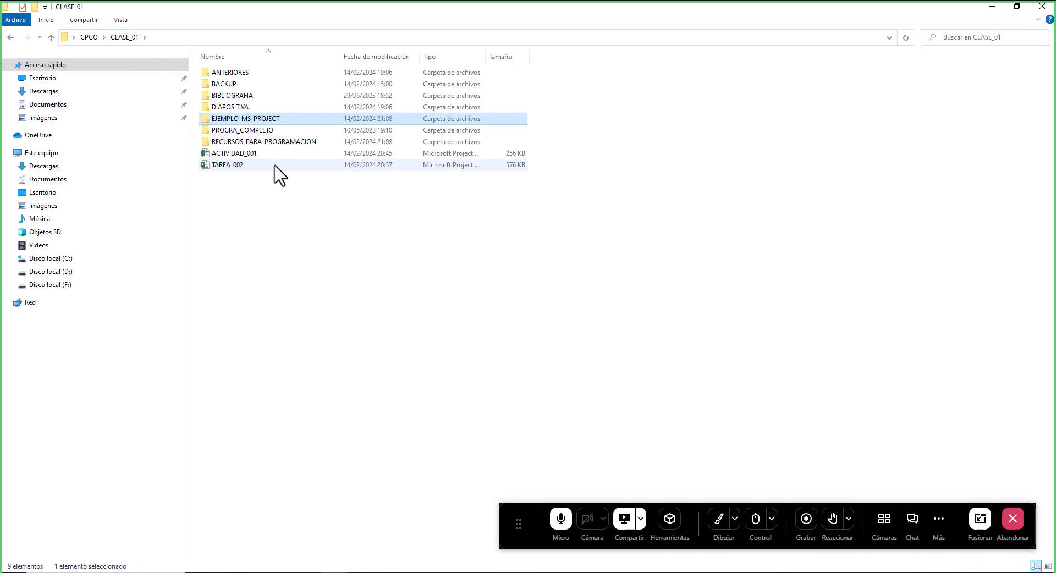
double_click(260, 142)
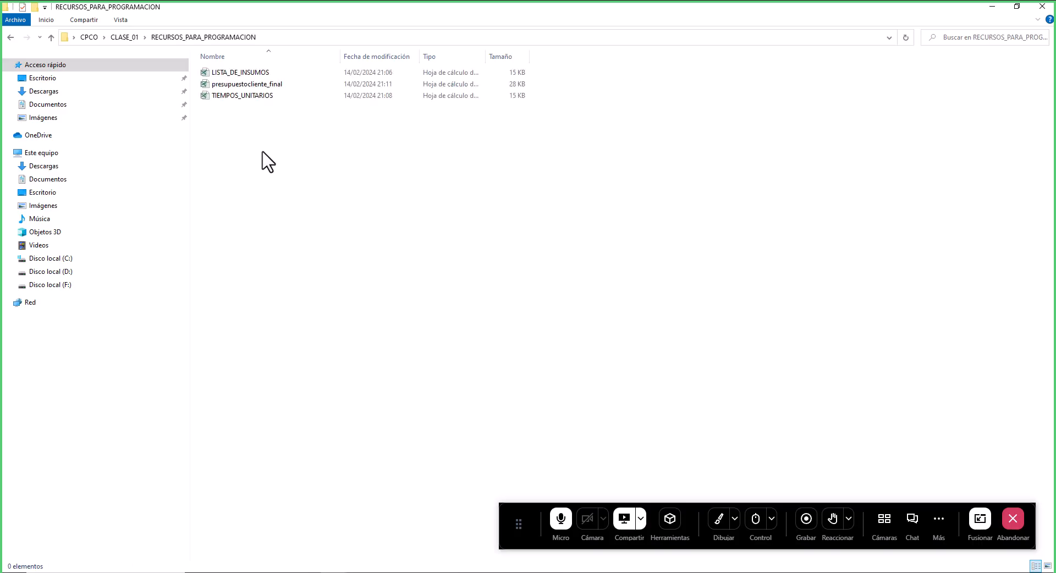
left_click(260, 85)
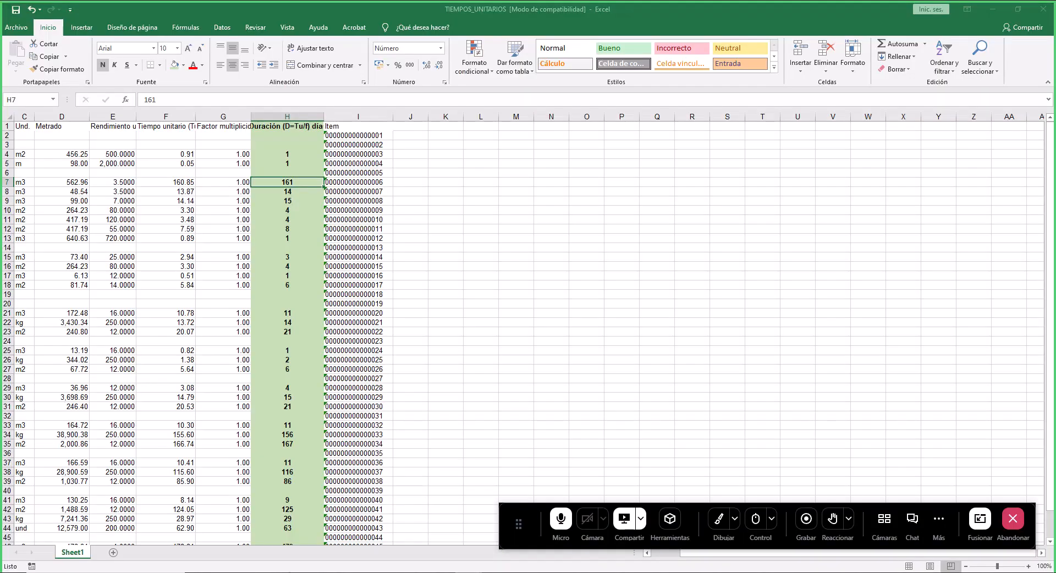
mouse_move(469, 572)
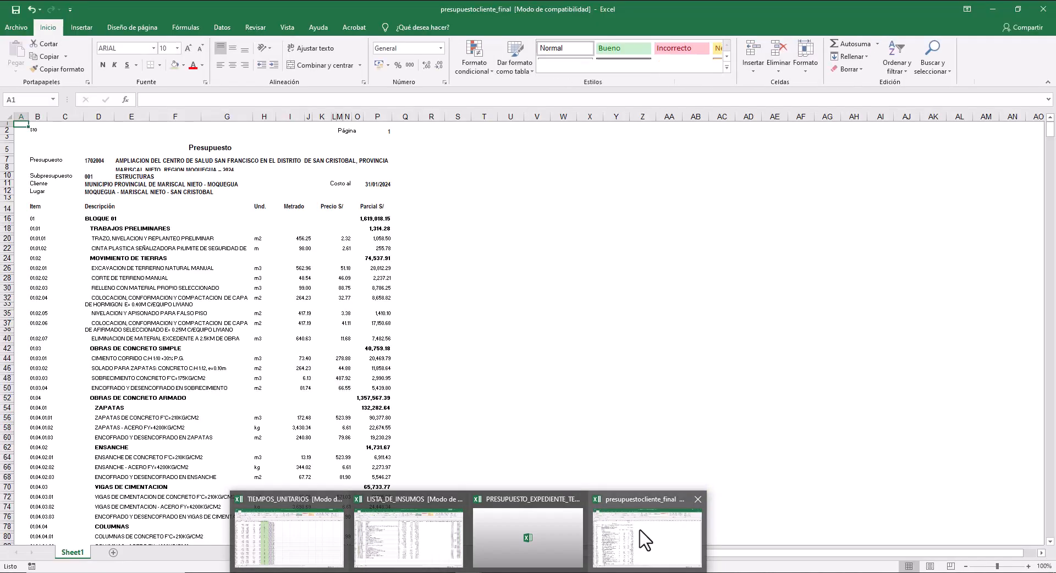
left_click(641, 538)
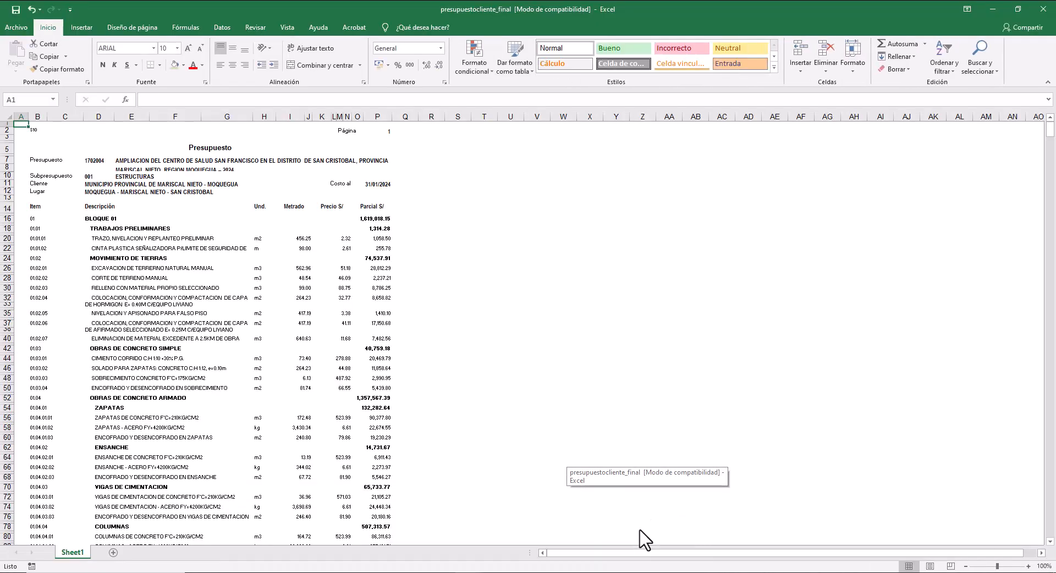
- Zoom in and review the exported budget's header, items, units, quantities and partial costs
left_click(132, 224)
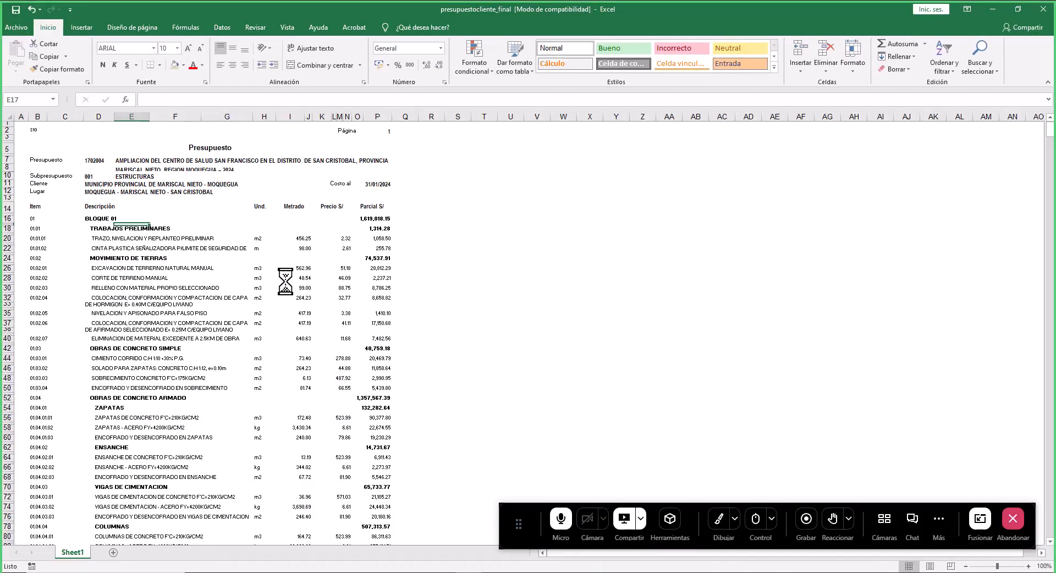
scroll(285, 277, "up", 4)
scroll(286, 259, "up", 3)
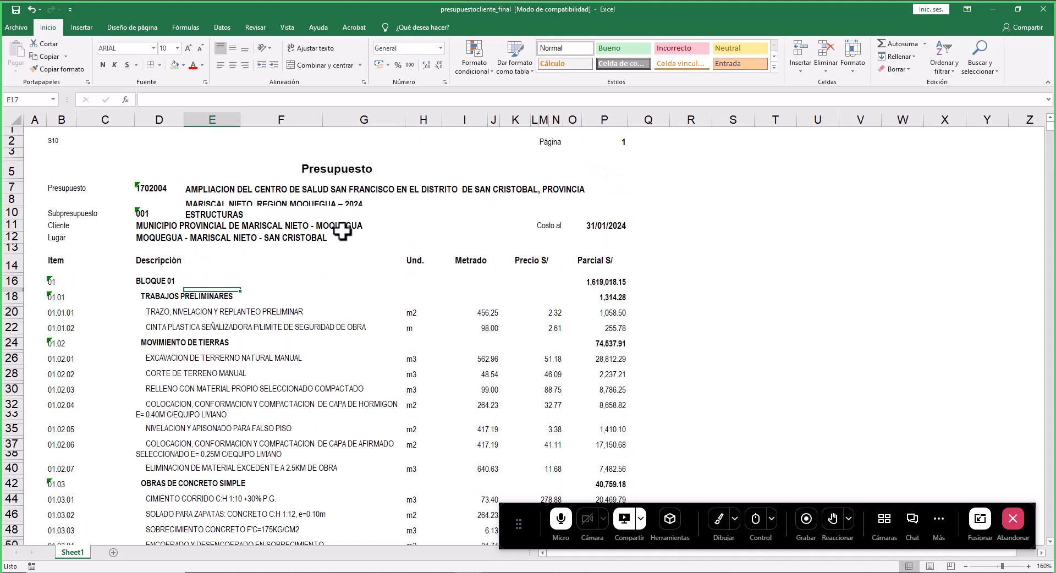
scroll(141, 251, "up", 1)
left_click(177, 266)
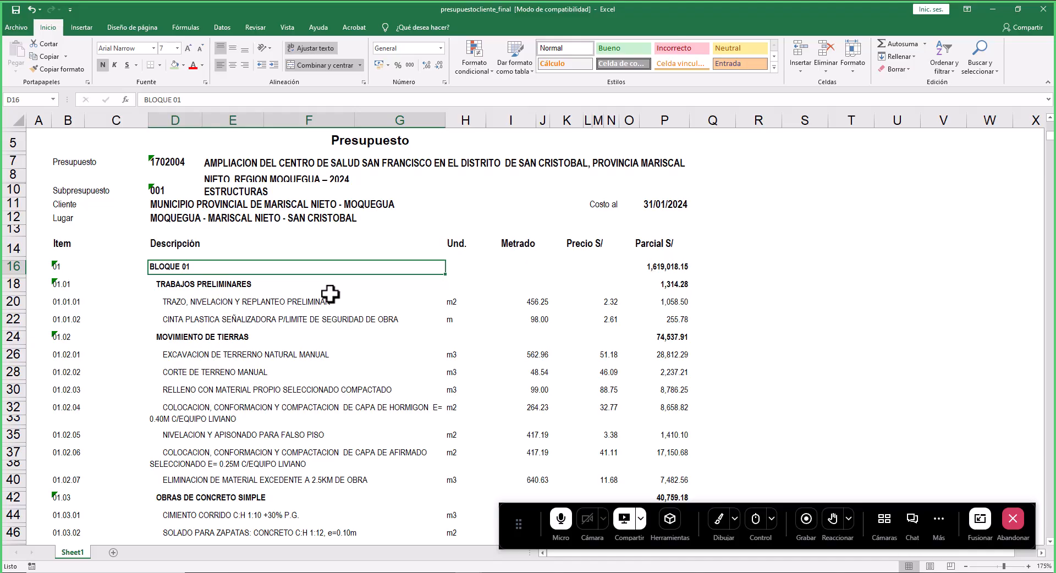
scroll(285, 275, "down", 7)
scroll(225, 280, "up", 6)
scroll(225, 280, "down", 15)
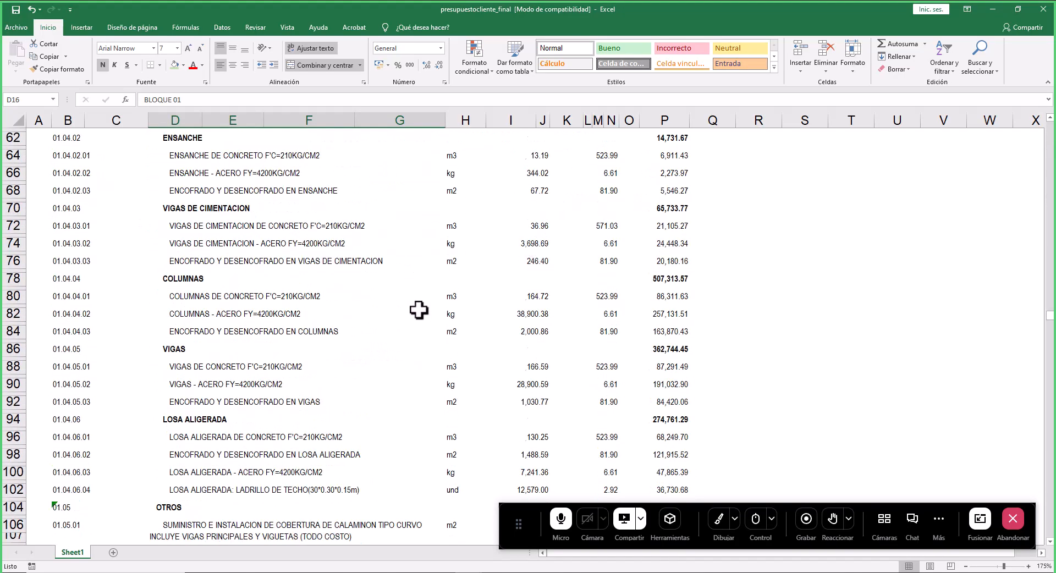
- Highlight the Subpresupuesto 001 ESTRUCTURAS row in yellow fill
scroll(282, 278, "up", 20)
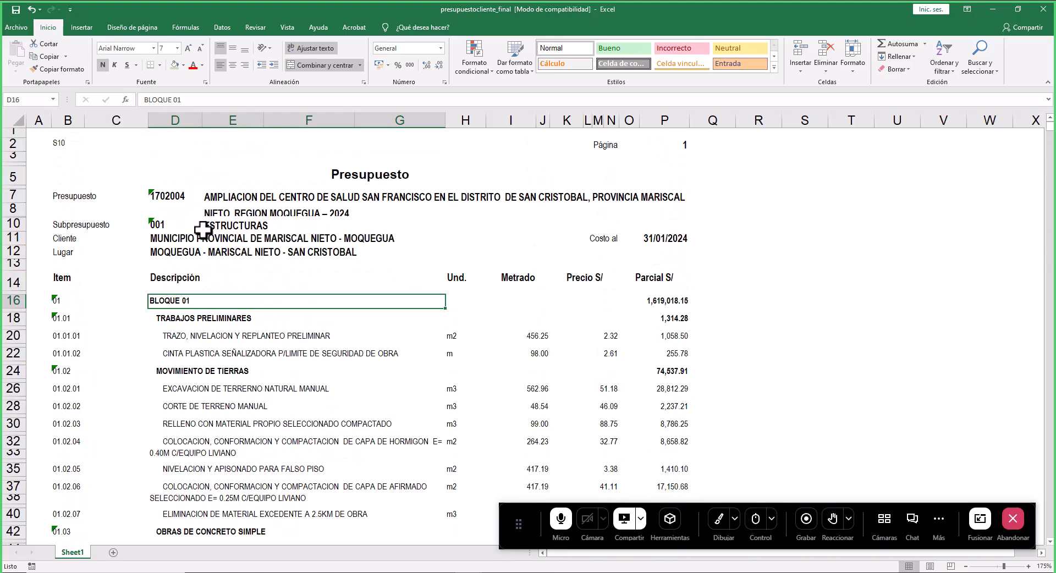
left_click(209, 229, "ctrl")
left_click_drag(161, 224, 231, 224)
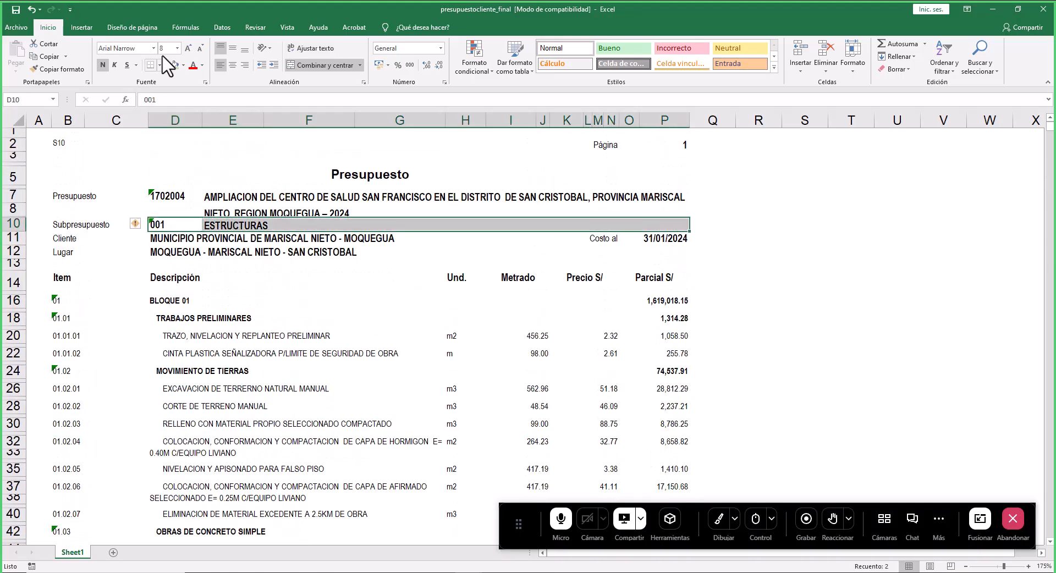
left_click(183, 65)
left_click(201, 154)
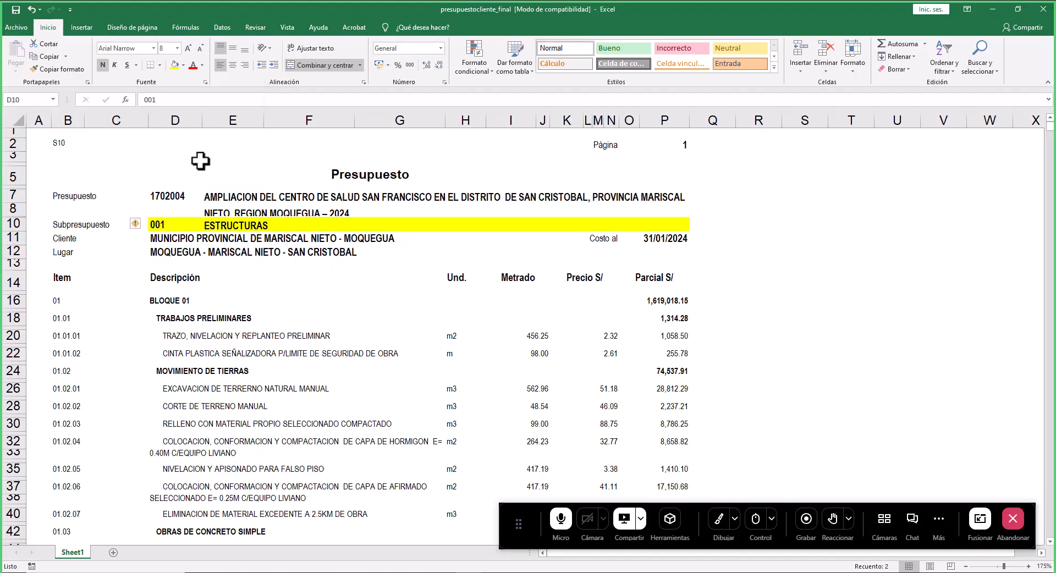
- Highlight the Costo Directo row at the end of the budget in yellow fill
left_click(332, 300)
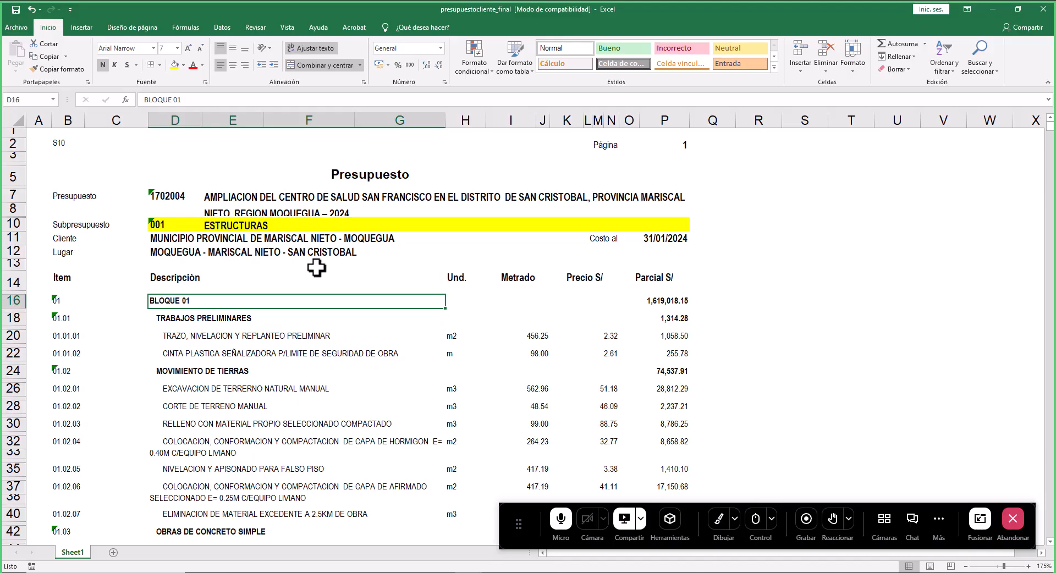
scroll(330, 259, "down", 5)
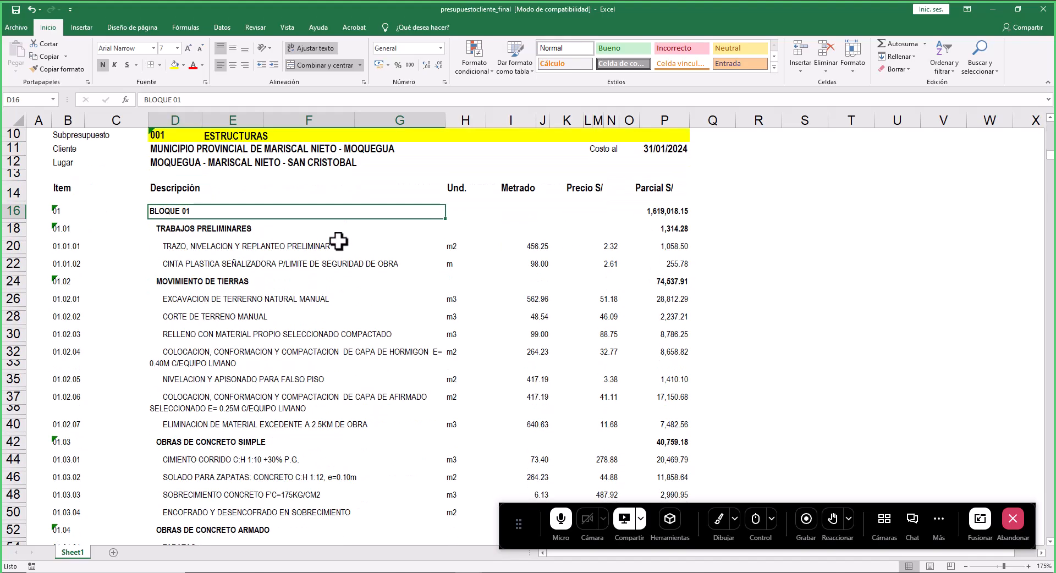
scroll(368, 258, "down", 12)
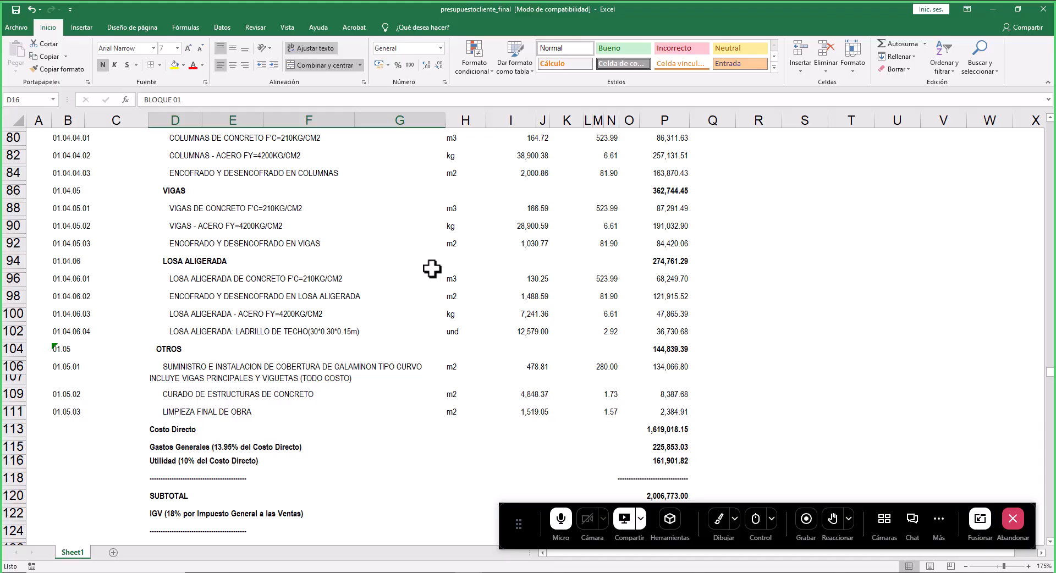
scroll(183, 235, "up", 15)
scroll(222, 242, "up", 1)
scroll(275, 278, "down", 12)
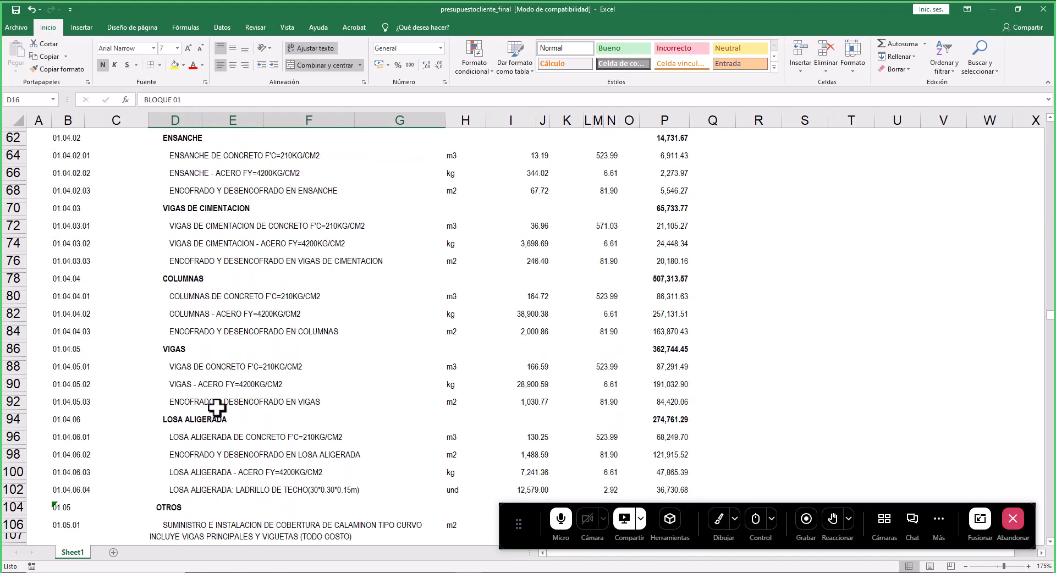
scroll(203, 424, "down", 5)
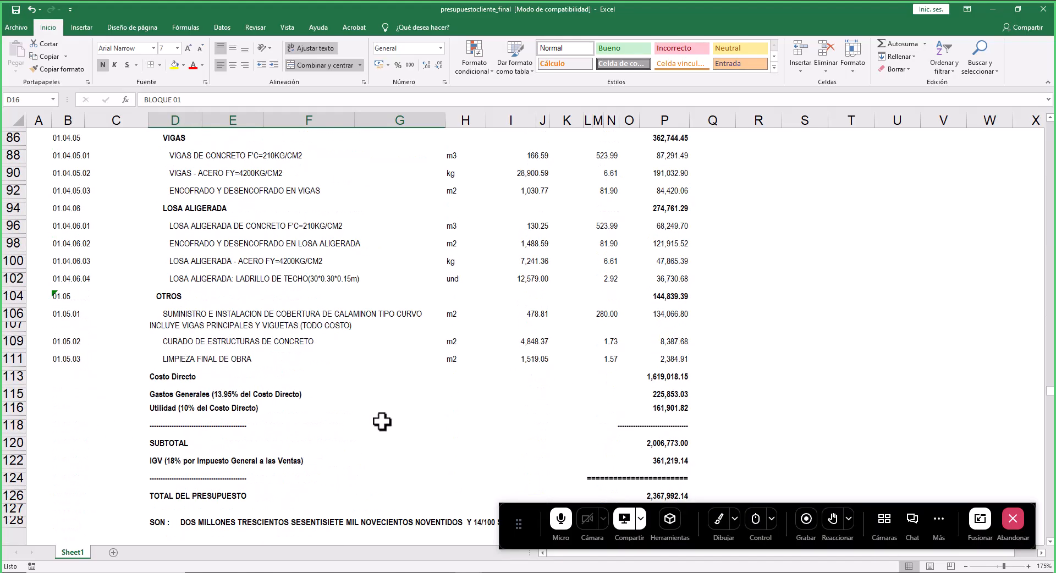
scroll(478, 350, "down", 4)
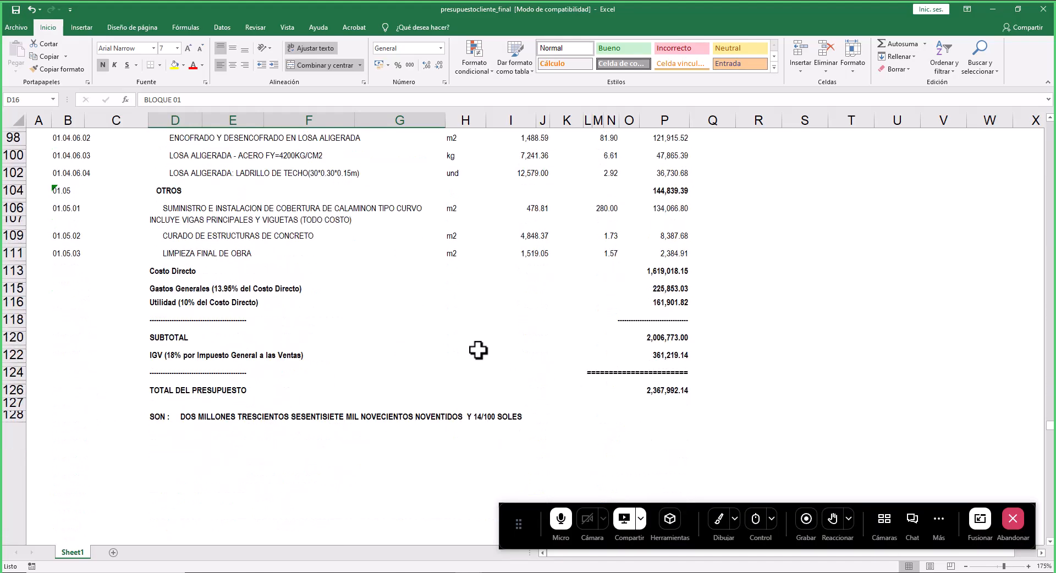
left_click_drag(170, 271, 665, 270)
left_click(175, 64)
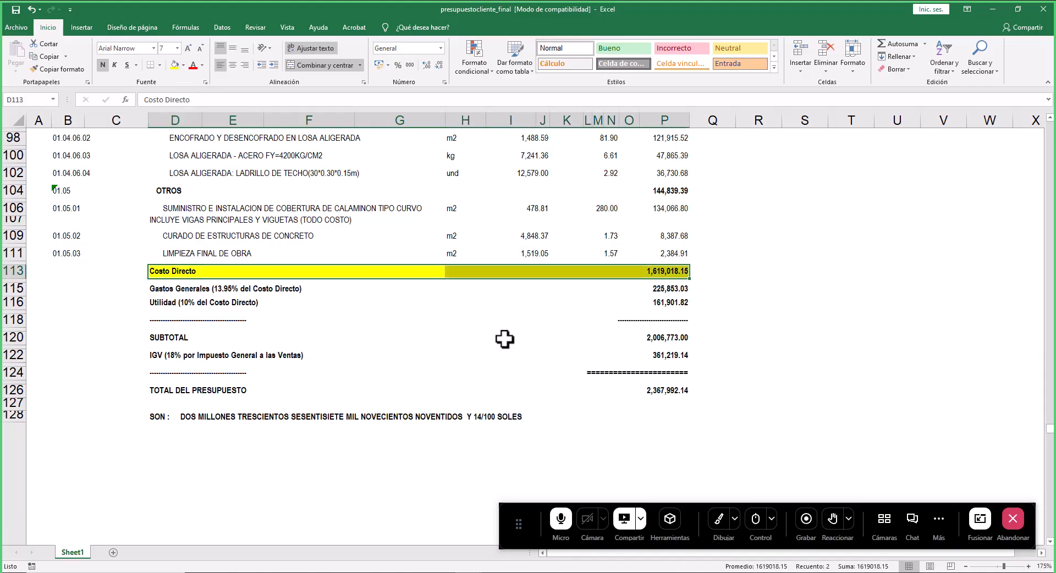
- Highlight the TOTAL DEL PRESUPUESTO amount cell in yellow fill
left_click_drag(184, 287, 653, 302)
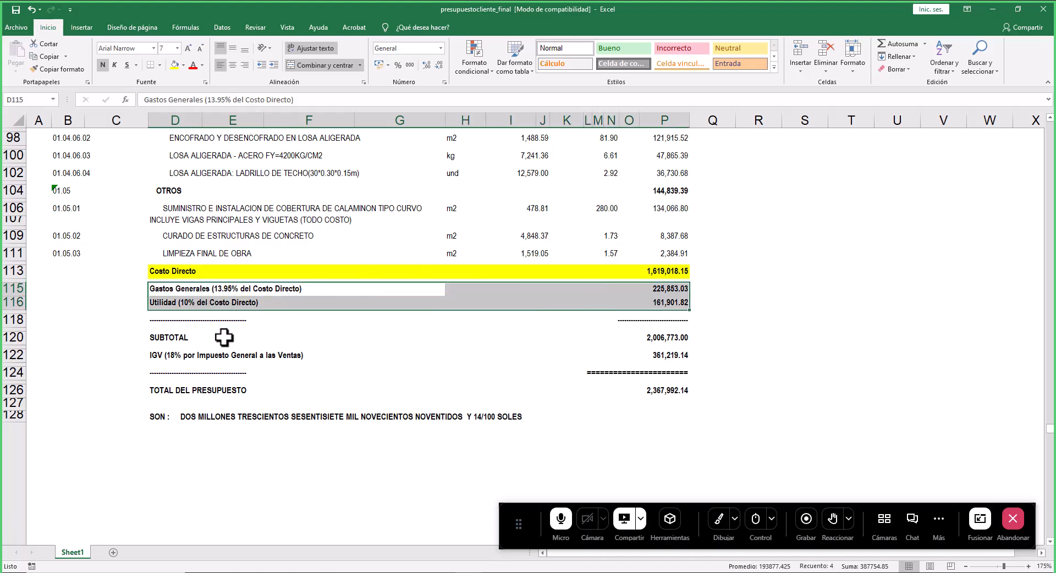
scroll(413, 267, "up", 7)
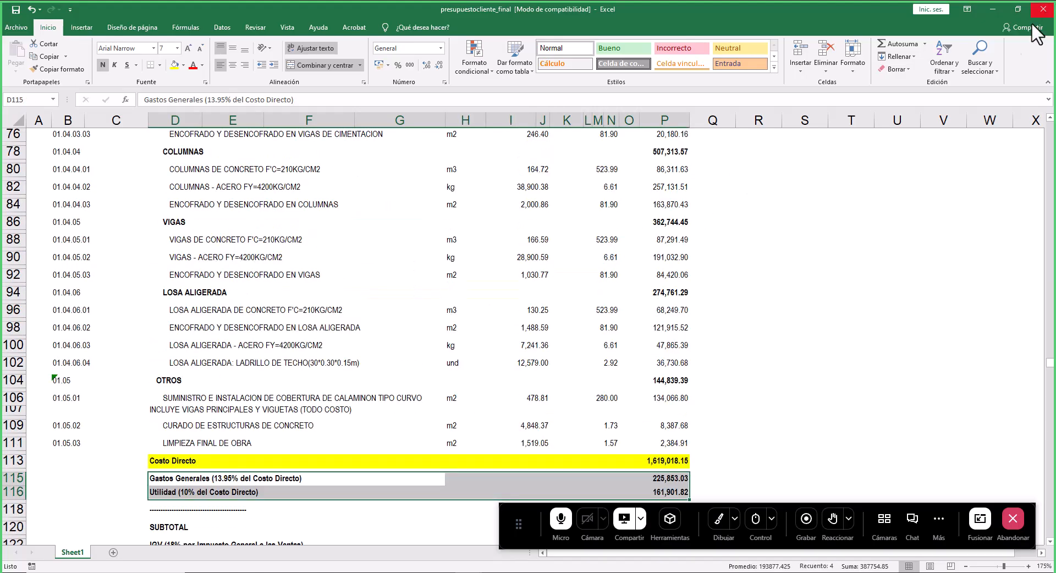
scroll(648, 193, "down", 3)
left_click(621, 415)
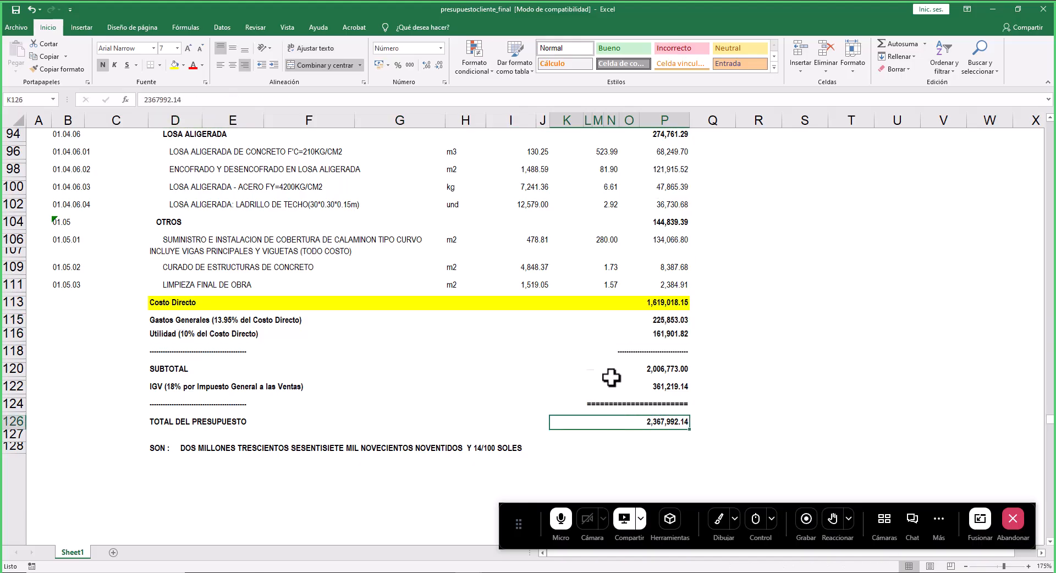
left_click(175, 65)
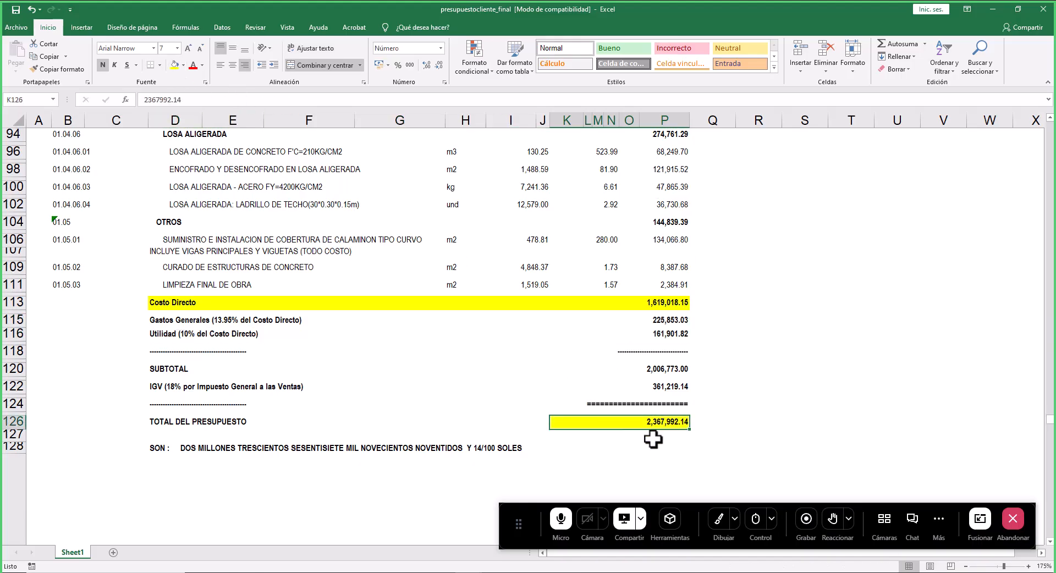
- Zoom in on the budget totals, then close the presupuestocliente_final workbook saving the changes
scroll(653, 438, "up", 2)
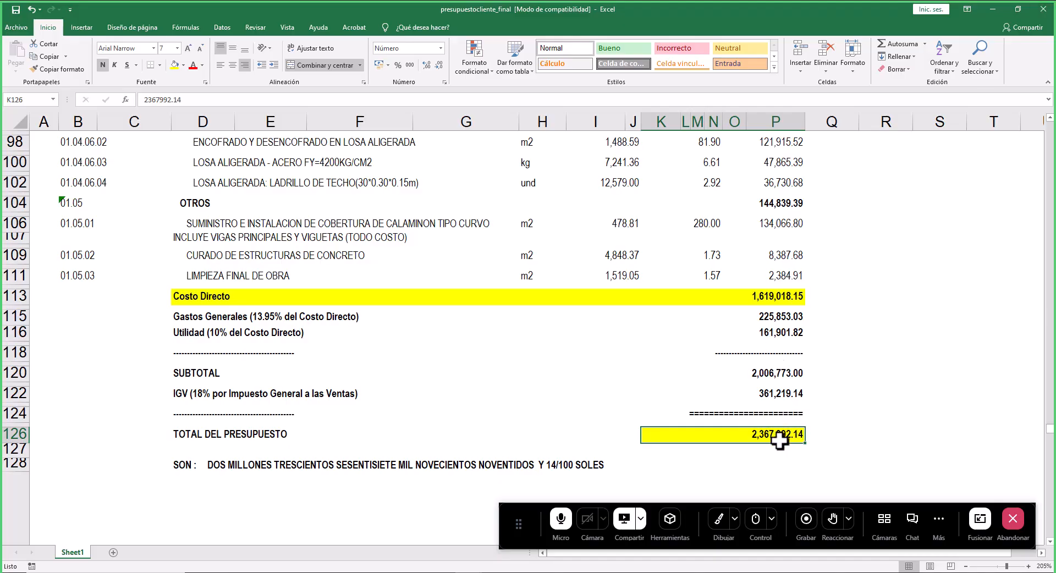
scroll(792, 385, "up", 5)
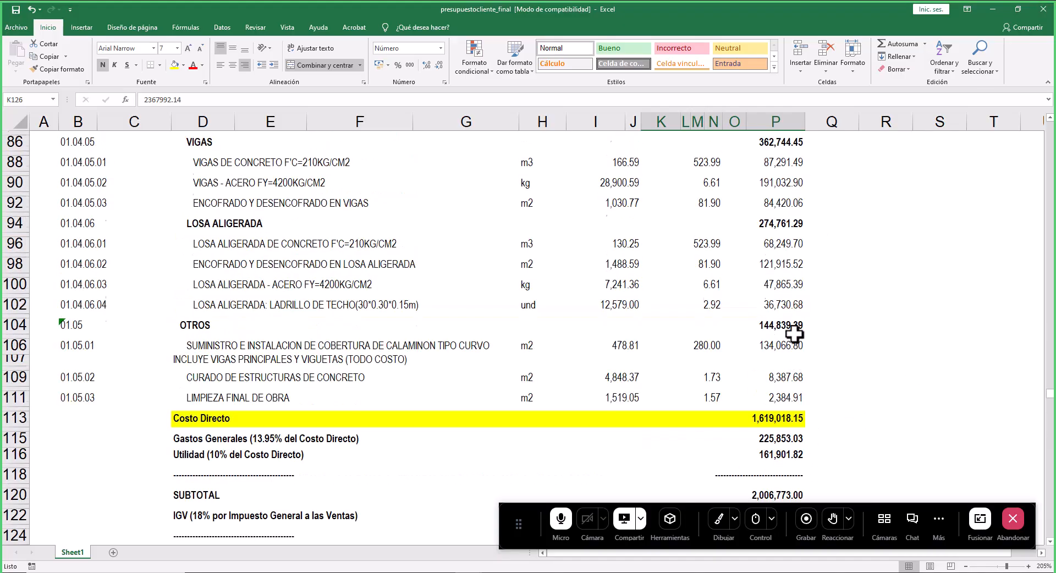
left_click(795, 265)
left_click(789, 277)
scroll(782, 330, "down", 8)
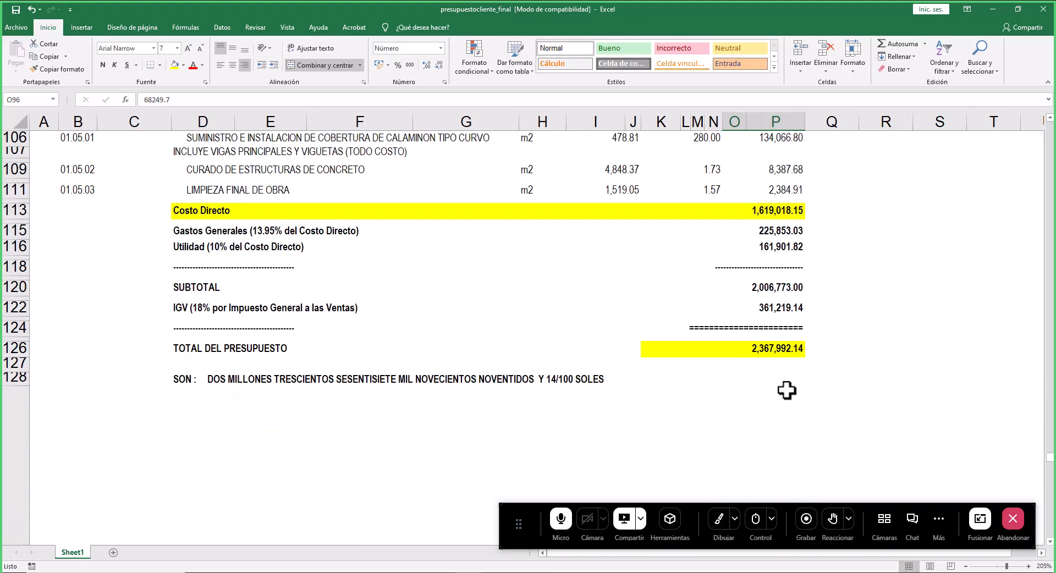
left_click(1043, 9)
left_click(480, 306)
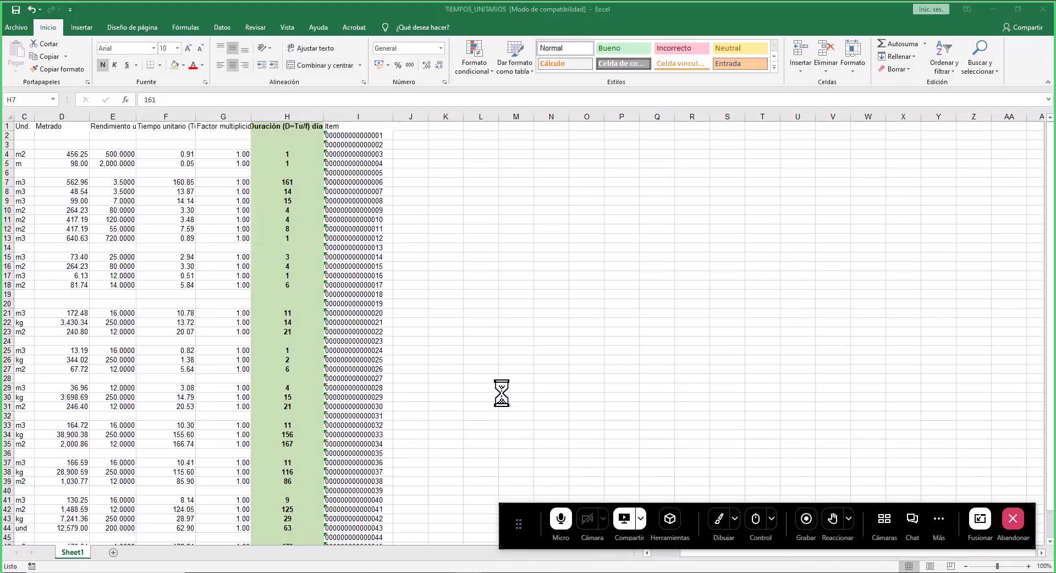
- Close and save the TIEMPOS_UNITARIOS workbook, keeping the older Excel compatibility format
left_click(1043, 9)
left_click(479, 306)
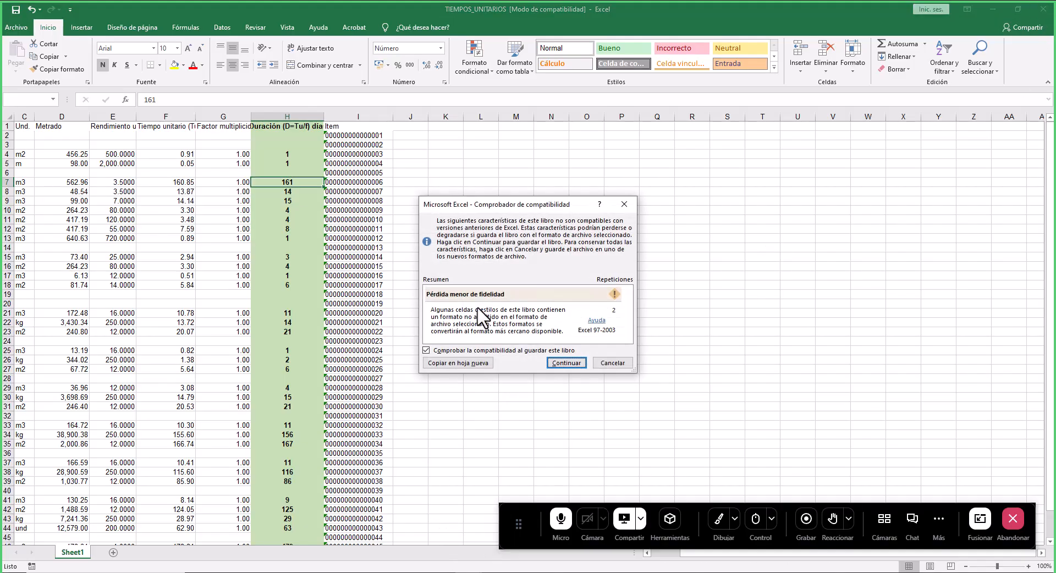
left_click(555, 363)
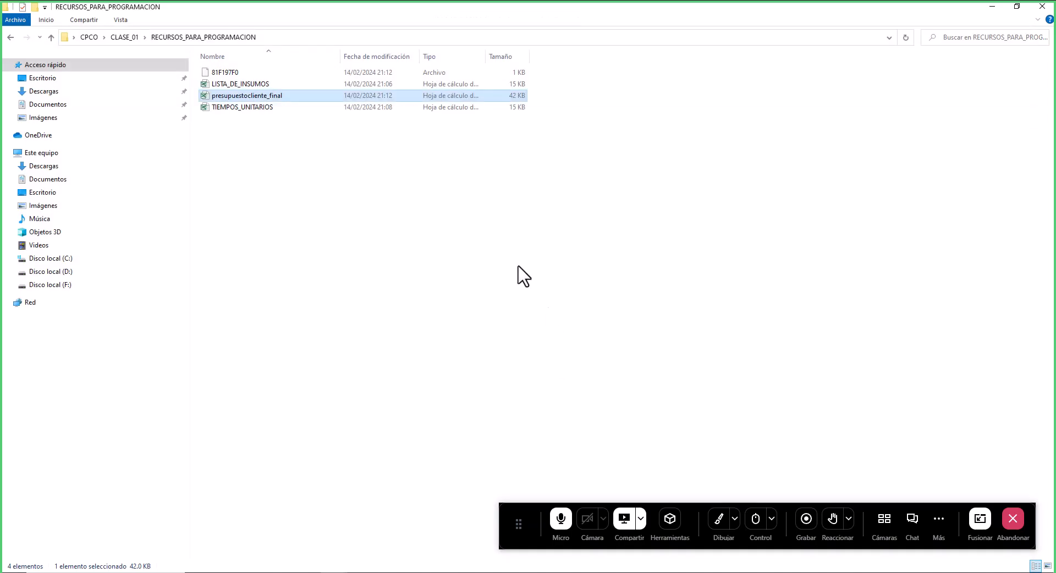
- Return to S10 and close the client budget report preview window
left_click(469, 572)
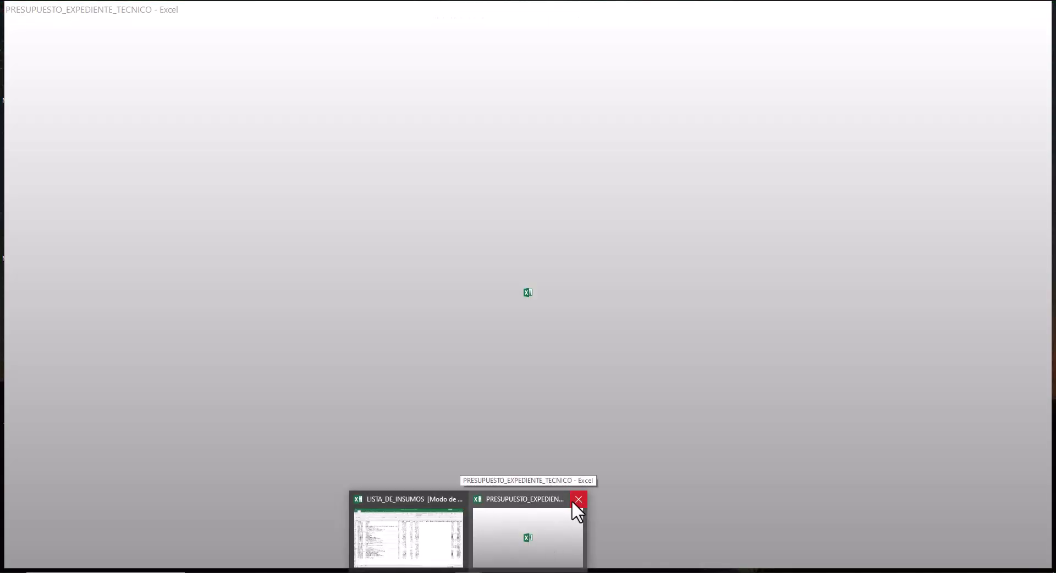
left_click(578, 500)
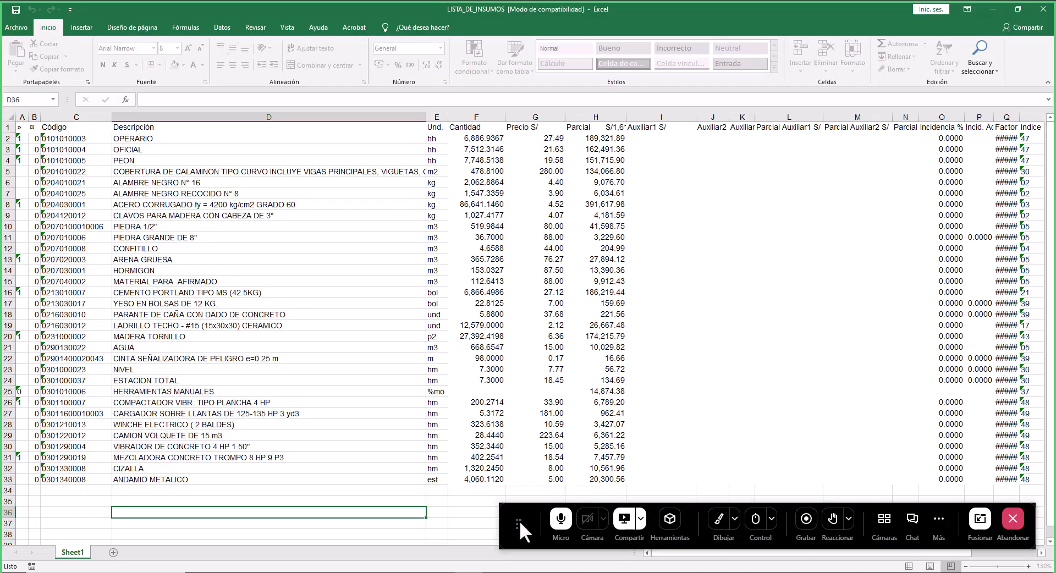
left_click(491, 572)
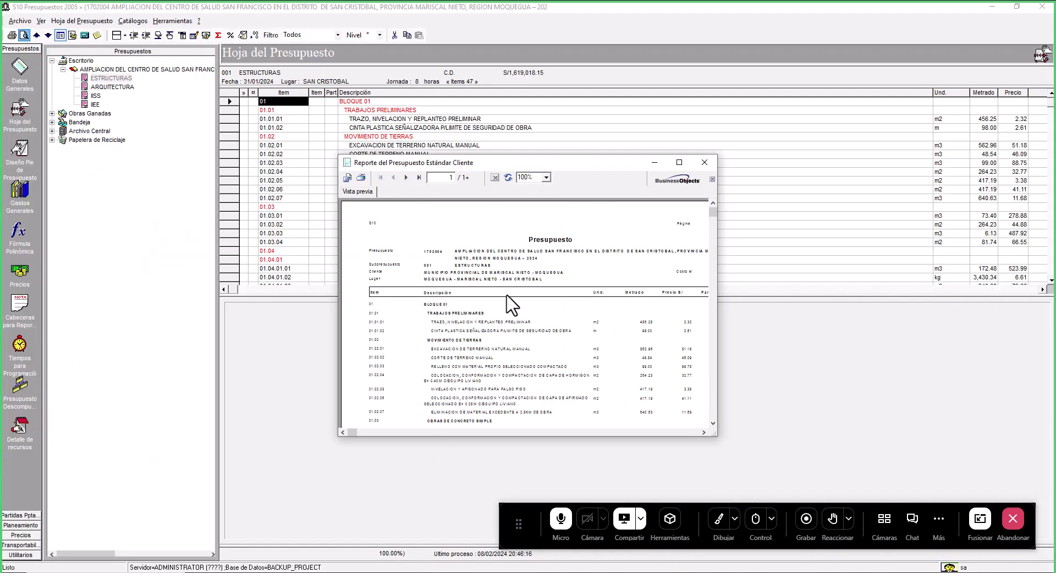
left_click(705, 162)
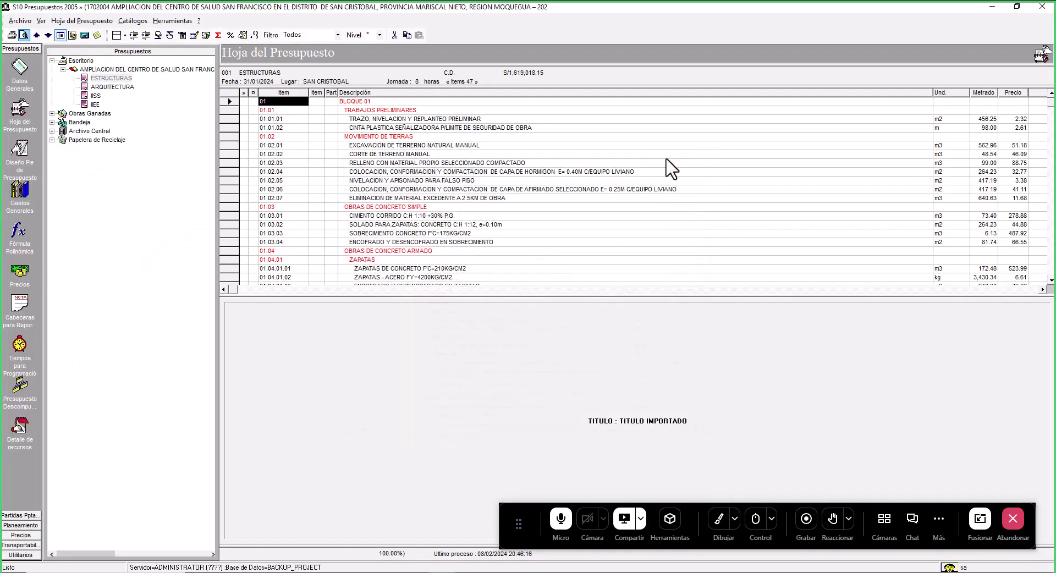
- Open the Análisis de precios unitarios report in the Formatos S10 'Varios por hoja' layout
left_click(24, 36)
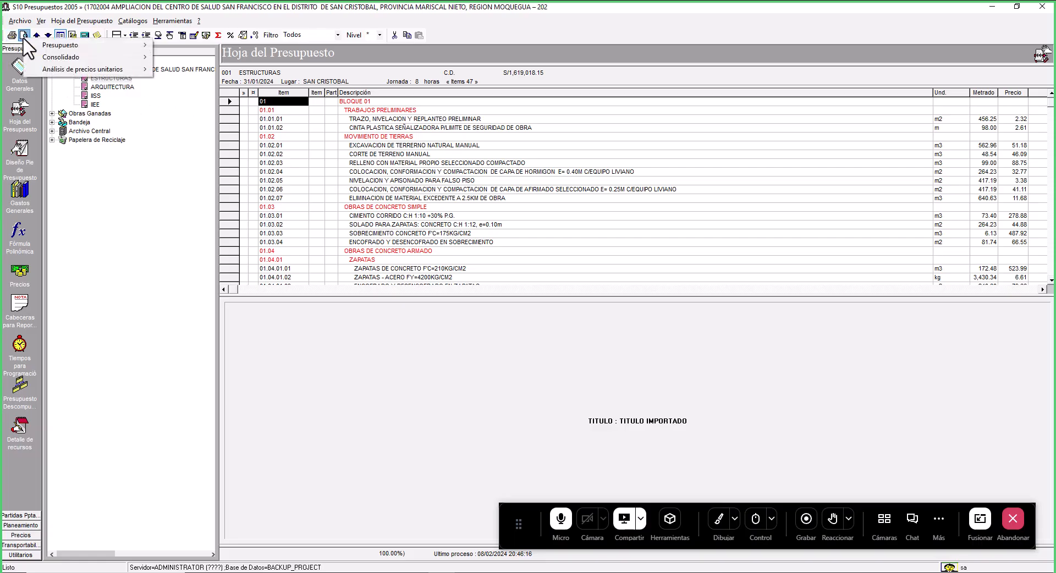
mouse_move(101, 76)
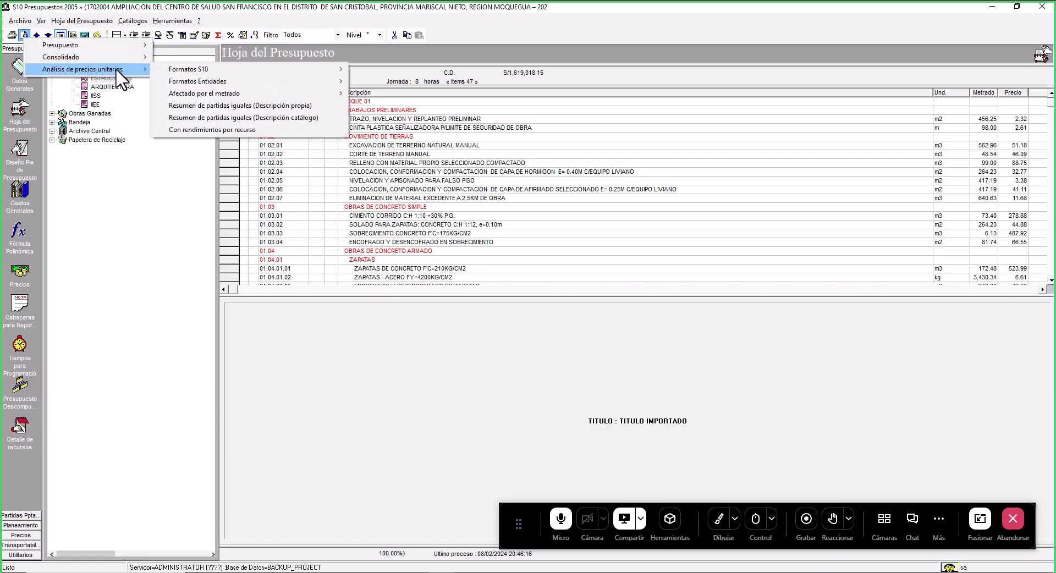
mouse_move(222, 72)
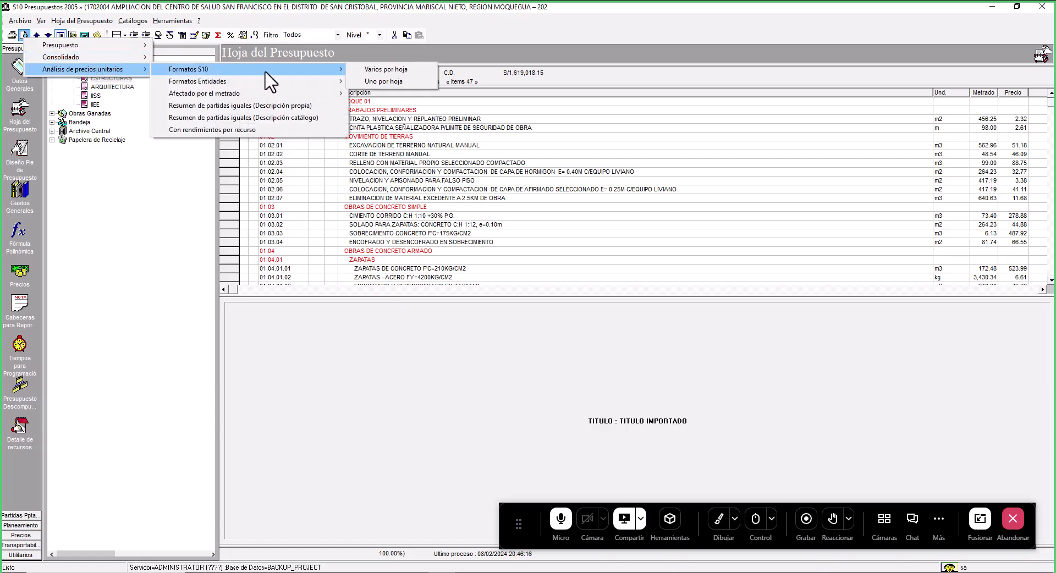
left_click(374, 71)
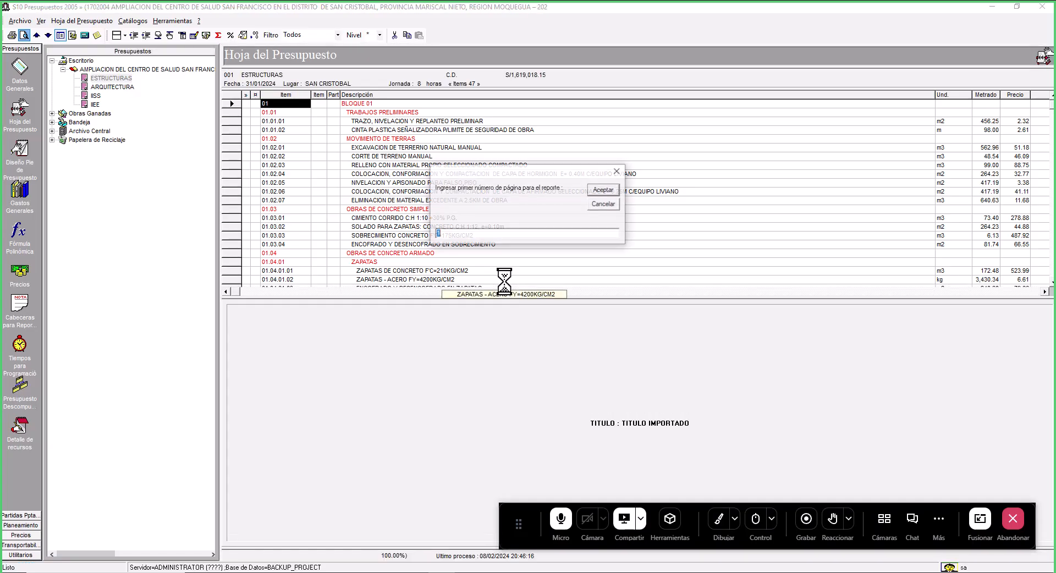
left_click(612, 193)
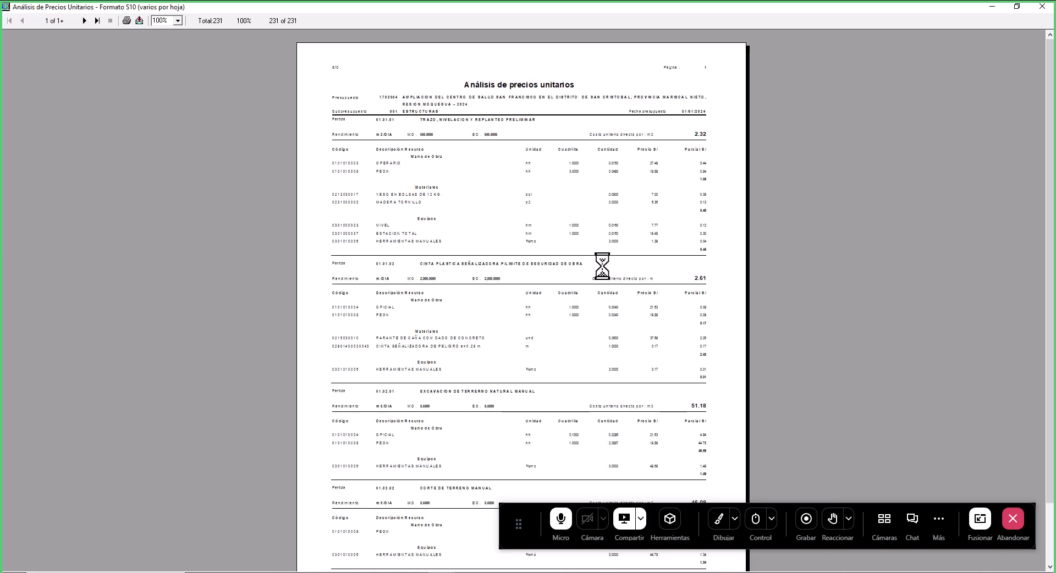
- Export the unit price analysis report with format Excel 8.0 (XLS) and destination Disk file
left_click(138, 23)
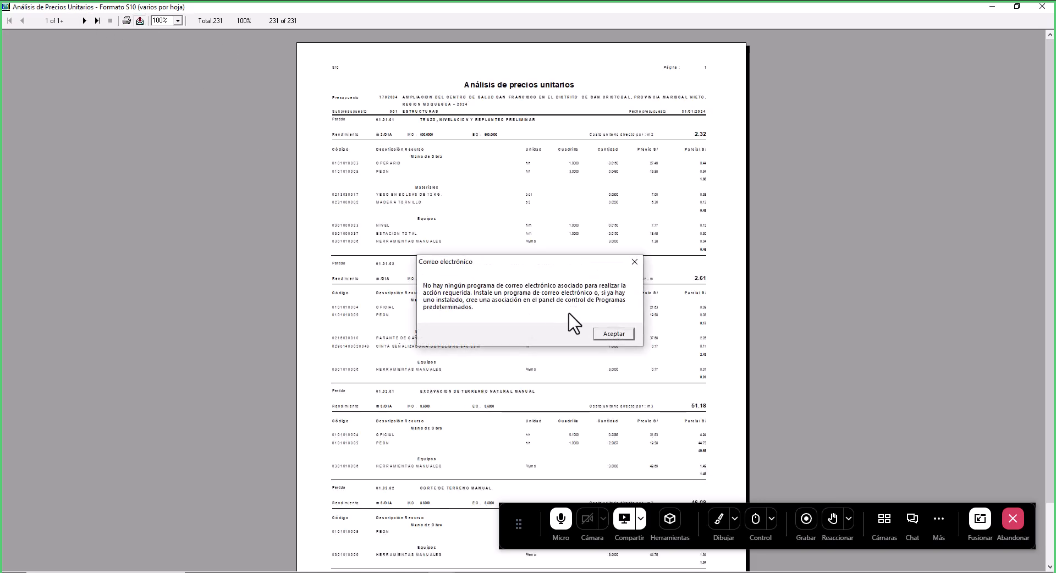
left_click(619, 337)
left_click(549, 284)
scroll(519, 306, "down", 3)
scroll(515, 298, "down", 1)
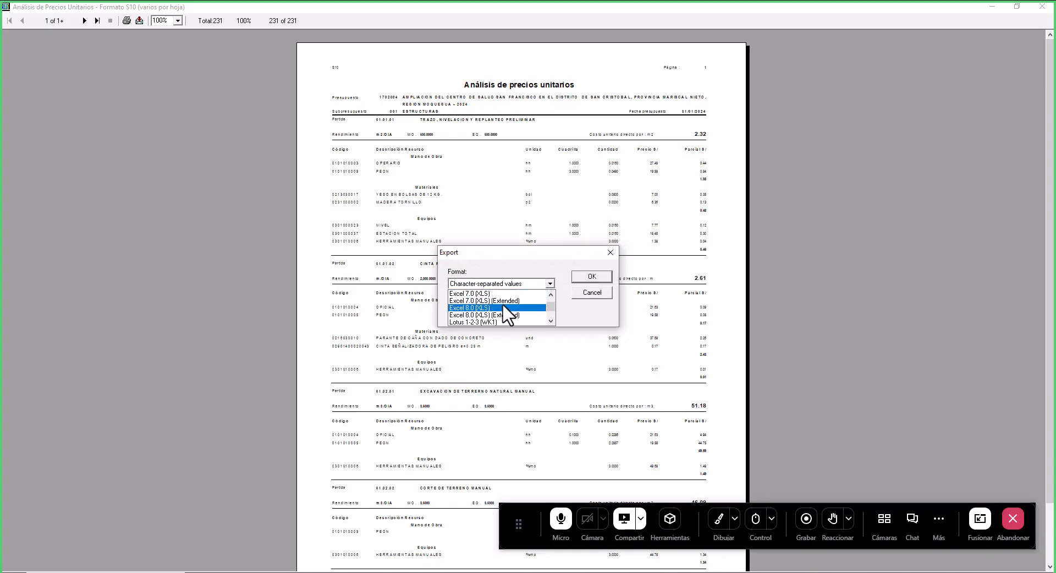
left_click(477, 309)
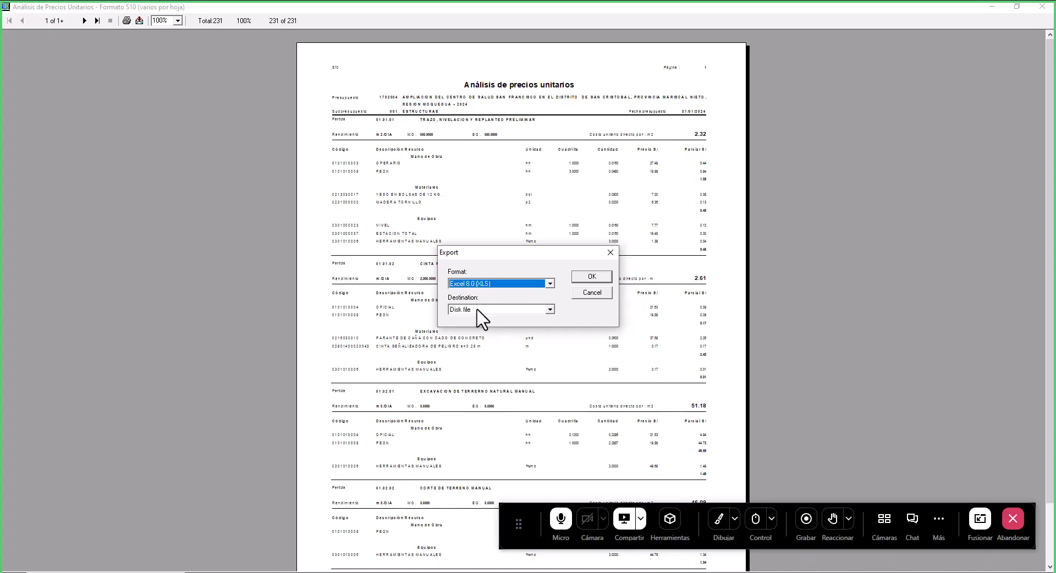
left_click(596, 277)
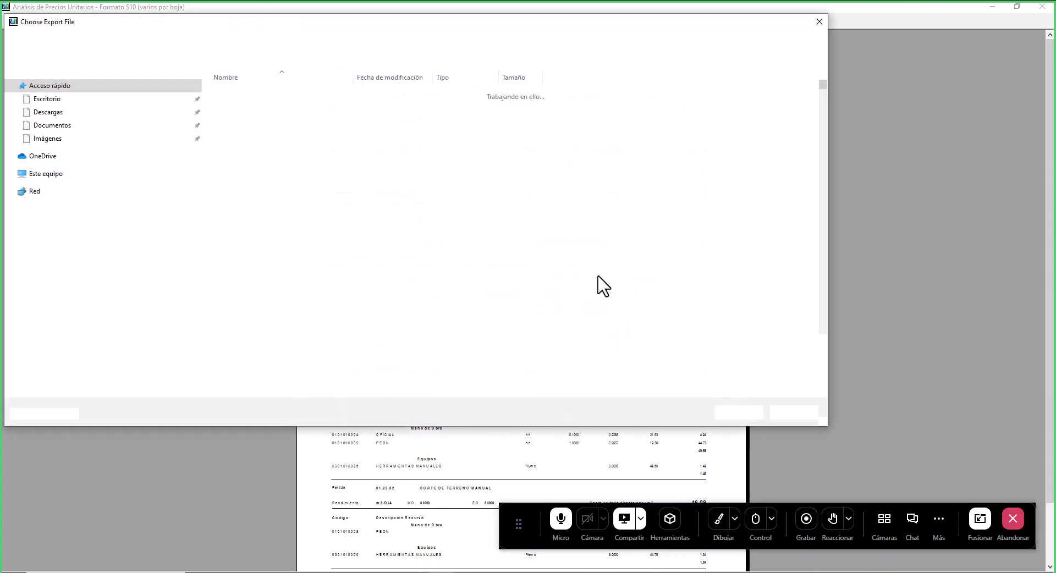
- Save the exported unit price analysis as AnalisisPreciosUnitarios_ACU in the CPCO > CLASE_01 > RECURSOS_PARA_PROGRAMACION folder
left_click(82, 214)
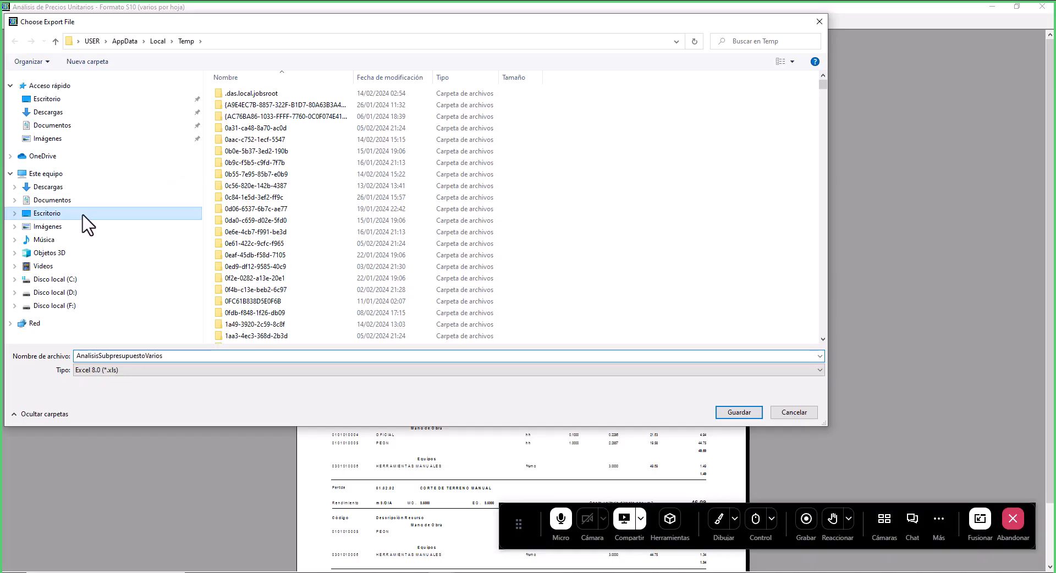
left_click(321, 211)
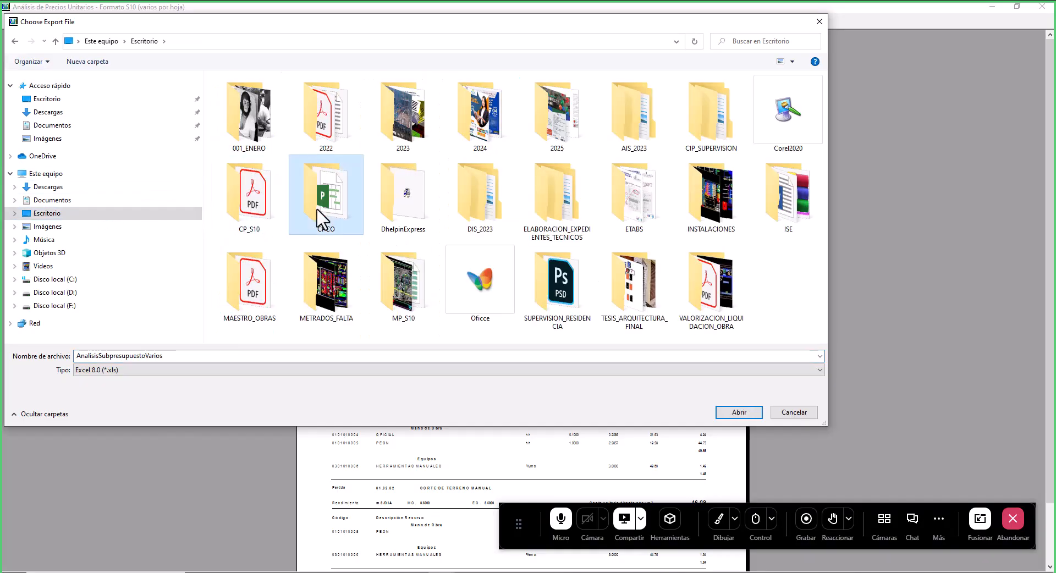
double_click(321, 220)
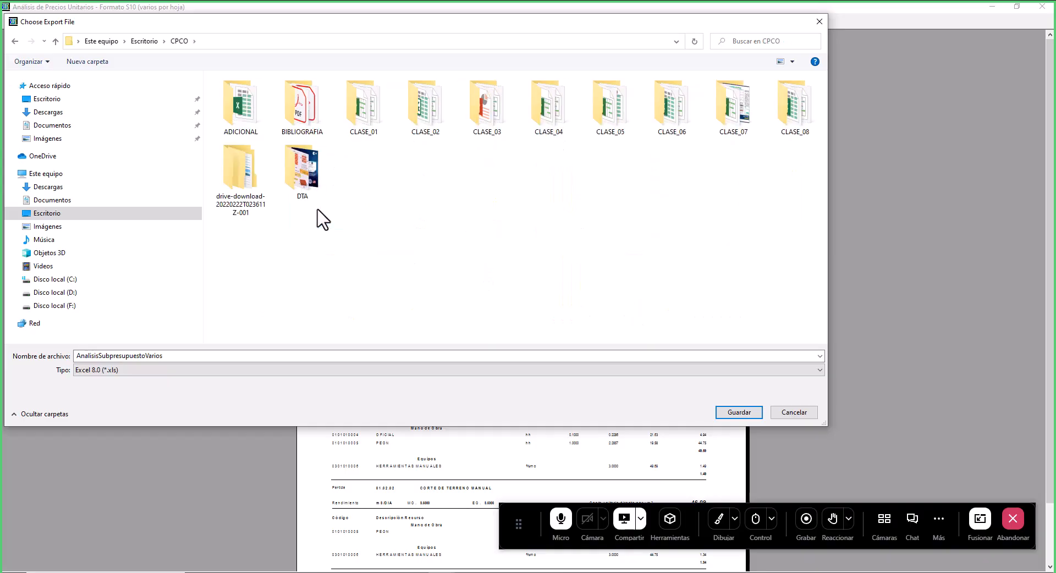
double_click(371, 115)
double_click(277, 162)
double_click(134, 354)
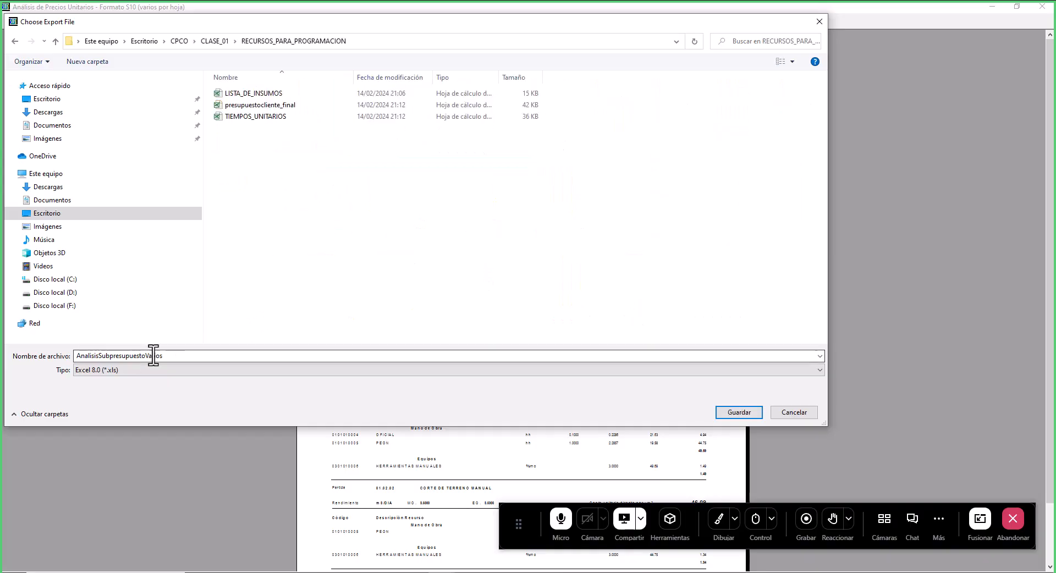
left_click(355, 352)
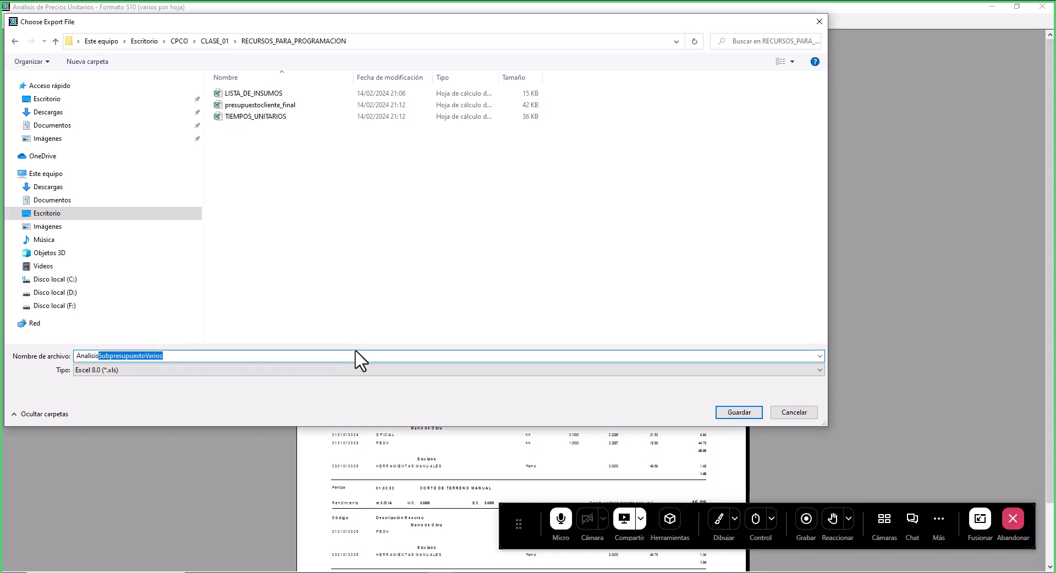
type("PreciosUni")
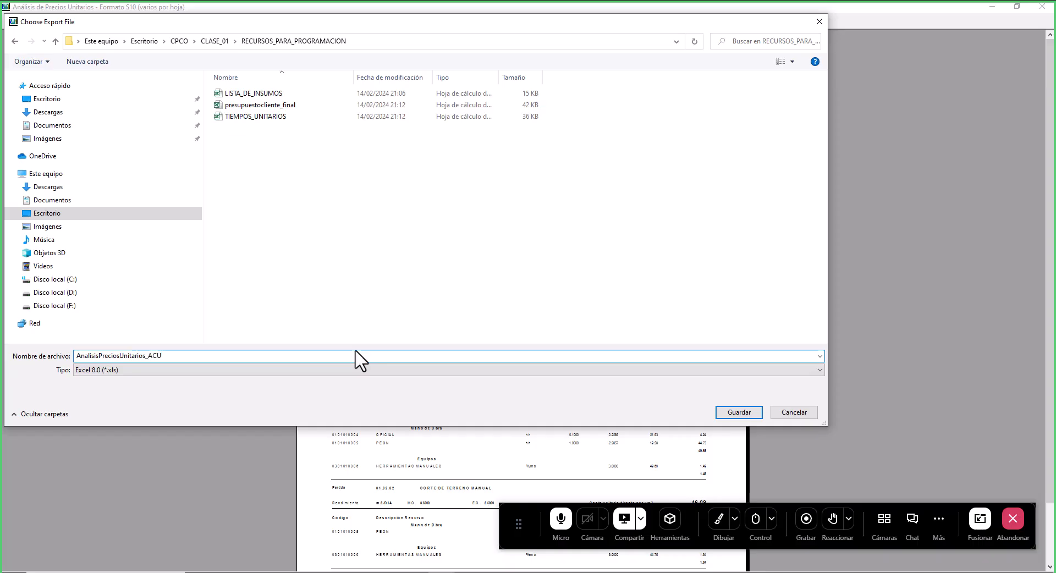
left_click(724, 412)
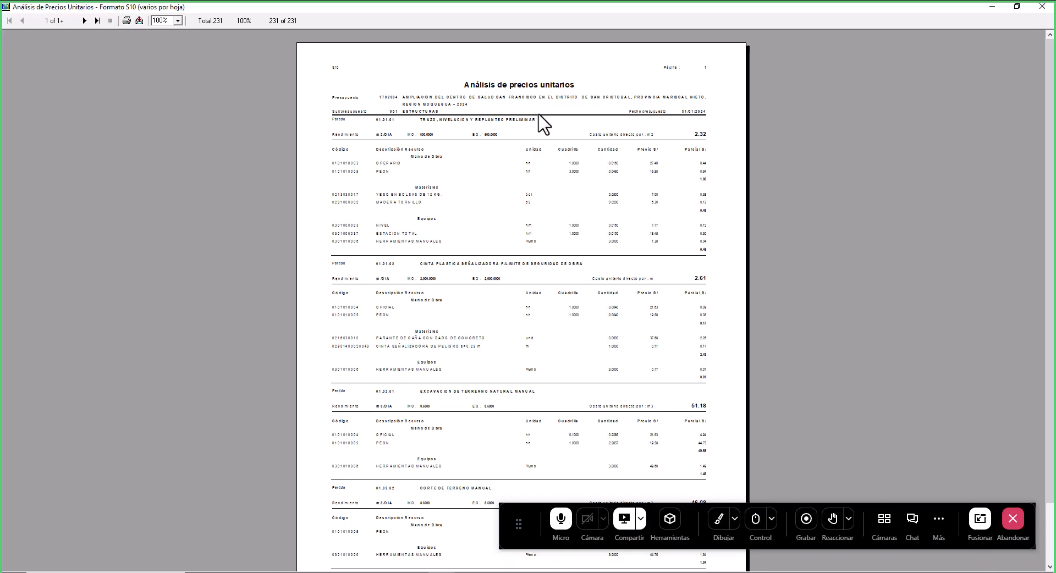
- Close the report preview and open the Análisis de precios unitarios 'Afectado por el metrado' report in 'Varios por hoja' layout
left_click(1044, 7)
left_click(24, 37)
mouse_move(73, 72)
mouse_move(279, 95)
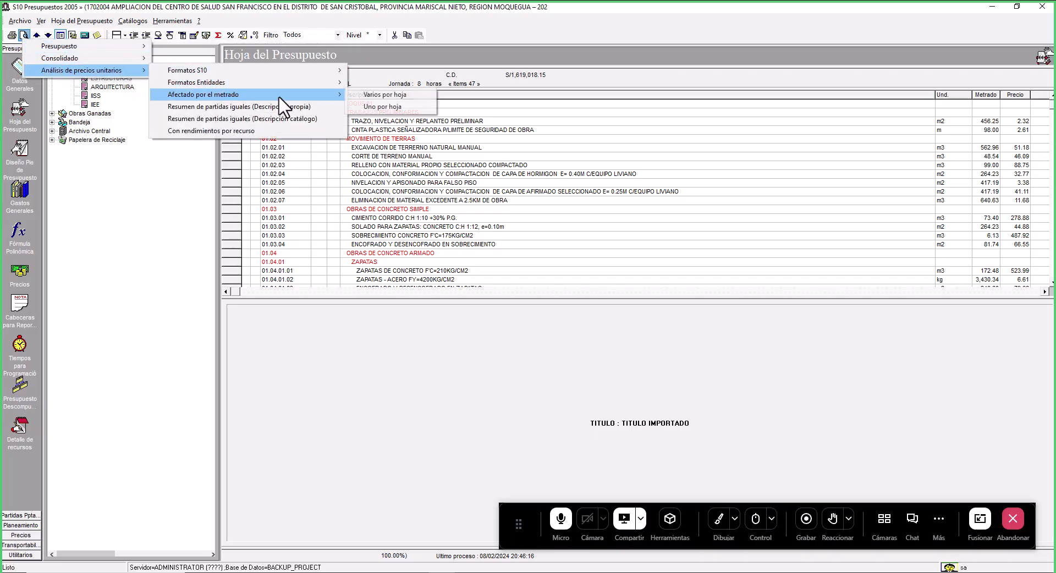
left_click(386, 97)
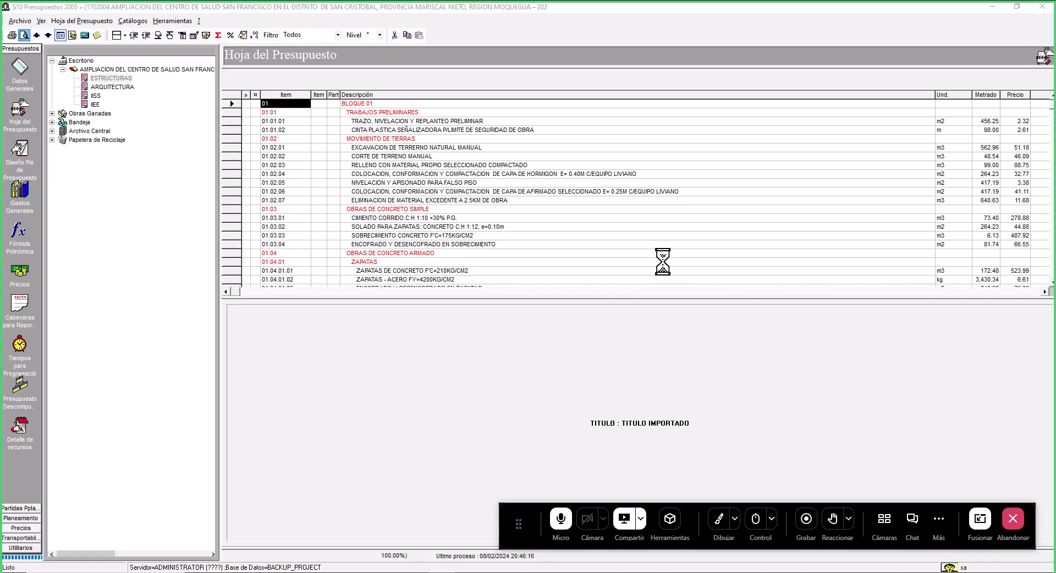
left_click(610, 192)
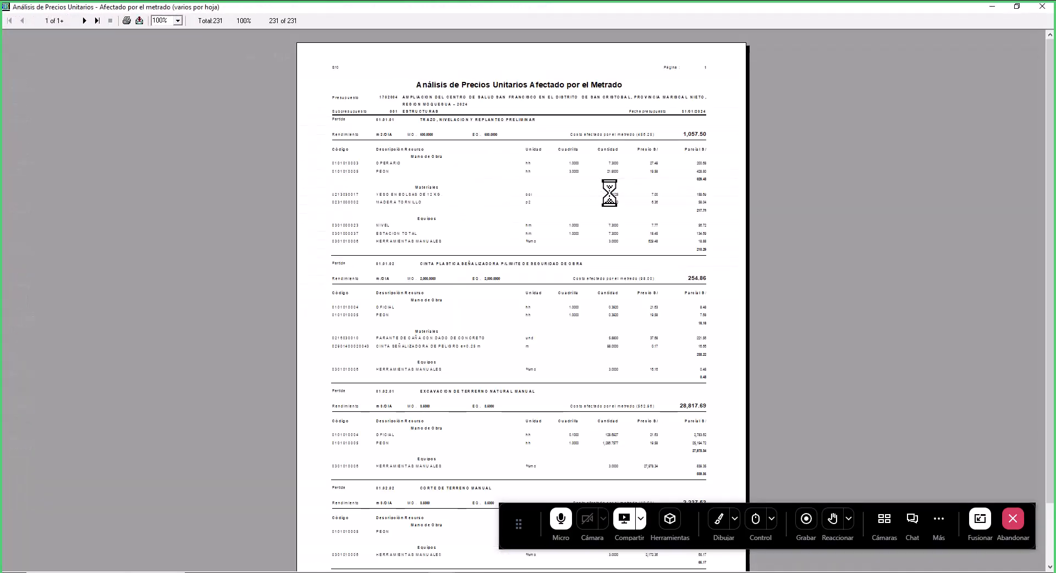
- Export the metrado-affected report as Excel 8.0 (XLS) to disk, saved as AnalisisSubpresupuestoVarios_Afectdo_por_el_Metra in RECURSOS_PARA_PROGRAMACION
left_click(139, 20)
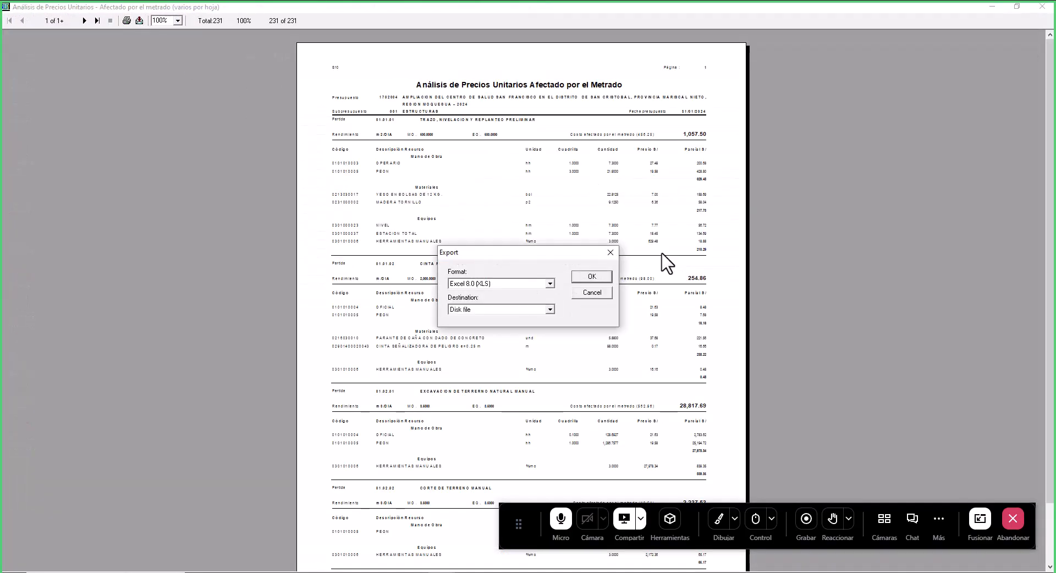
left_click(591, 279)
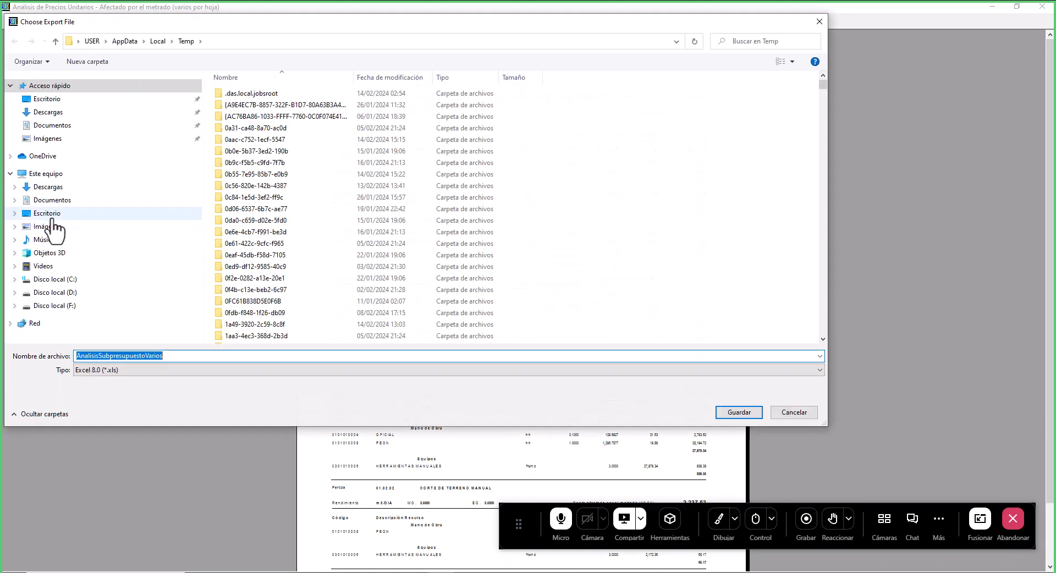
left_click(53, 218)
left_click(323, 219)
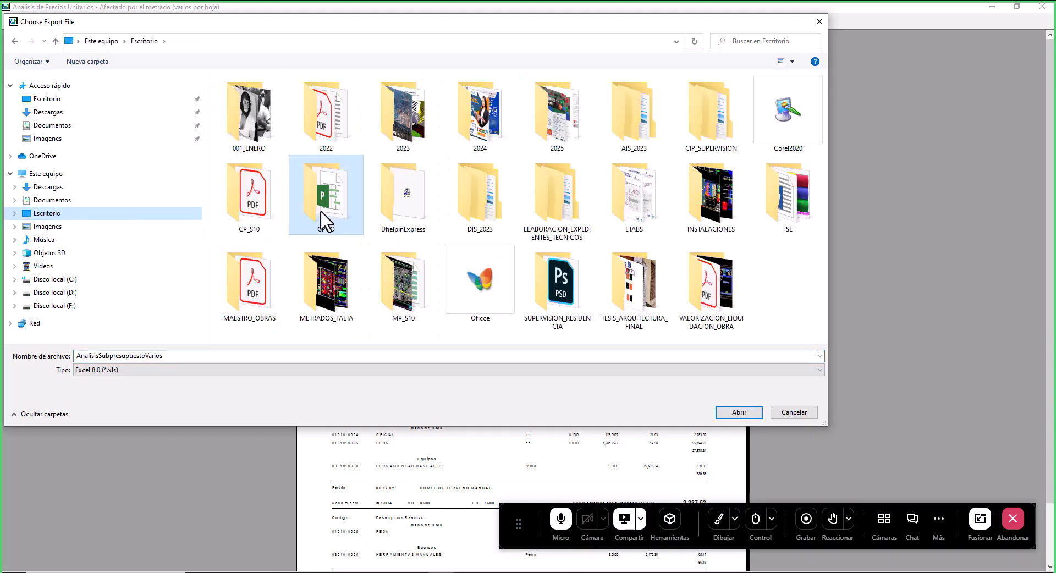
double_click(323, 216)
left_click(376, 124)
double_click(376, 123)
double_click(316, 164)
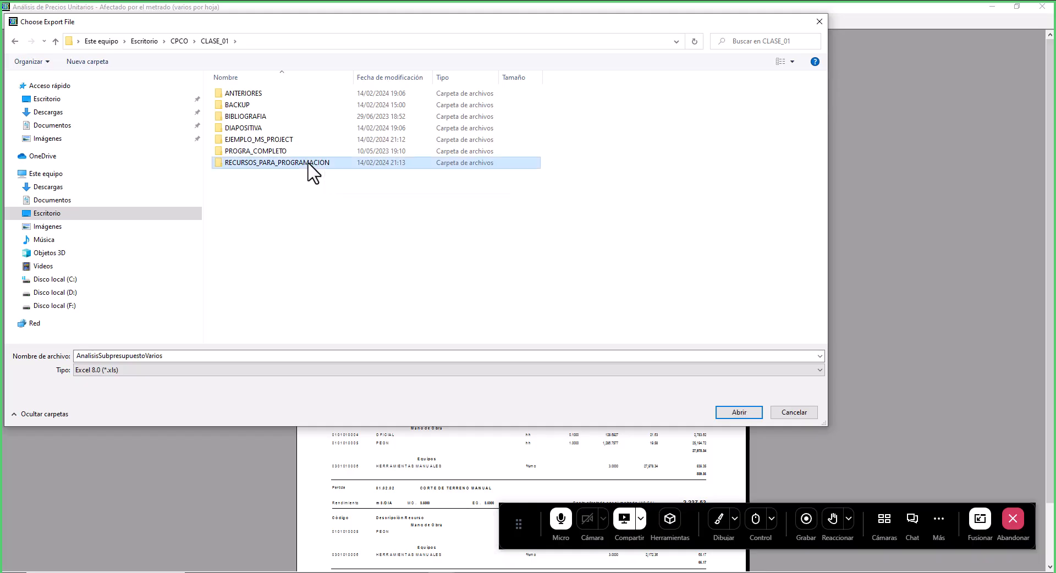
double_click(192, 355)
left_click(193, 356)
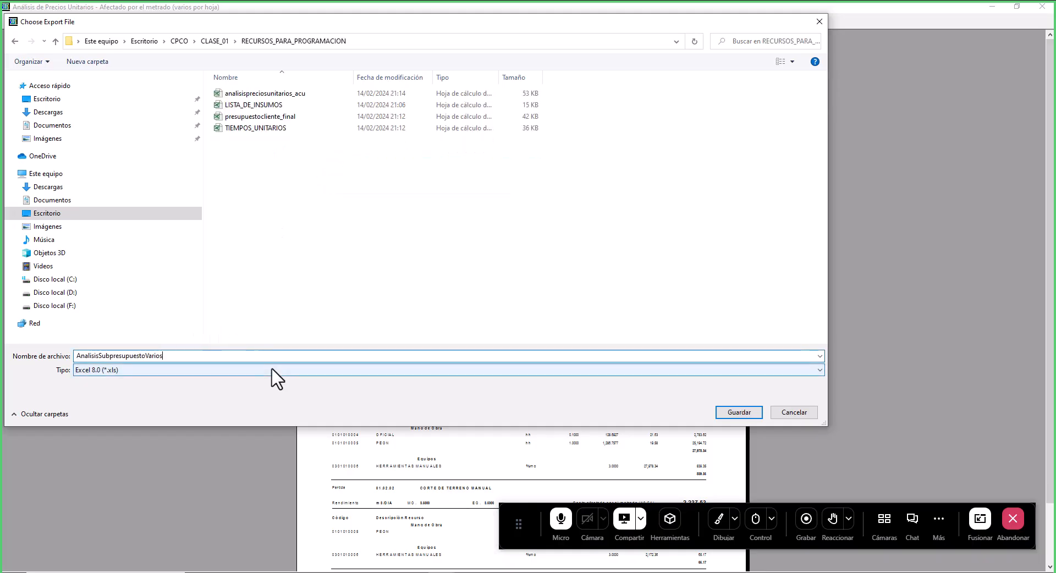
type("_Afectdo_por_el_")
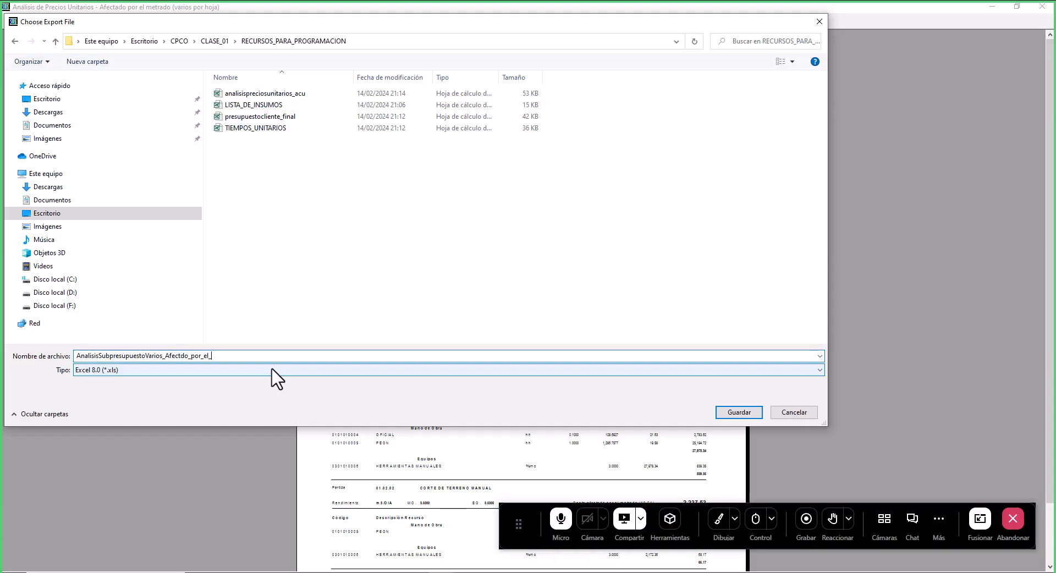
type("Metra")
left_click(736, 412)
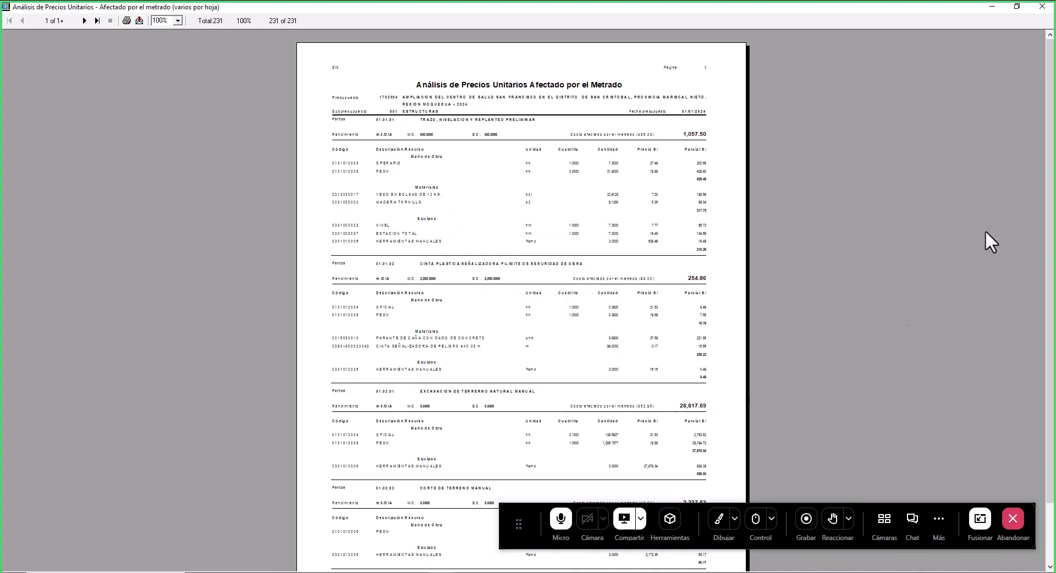
- Close the metrado-affected unit price analysis report preview window
left_click(1043, 7)
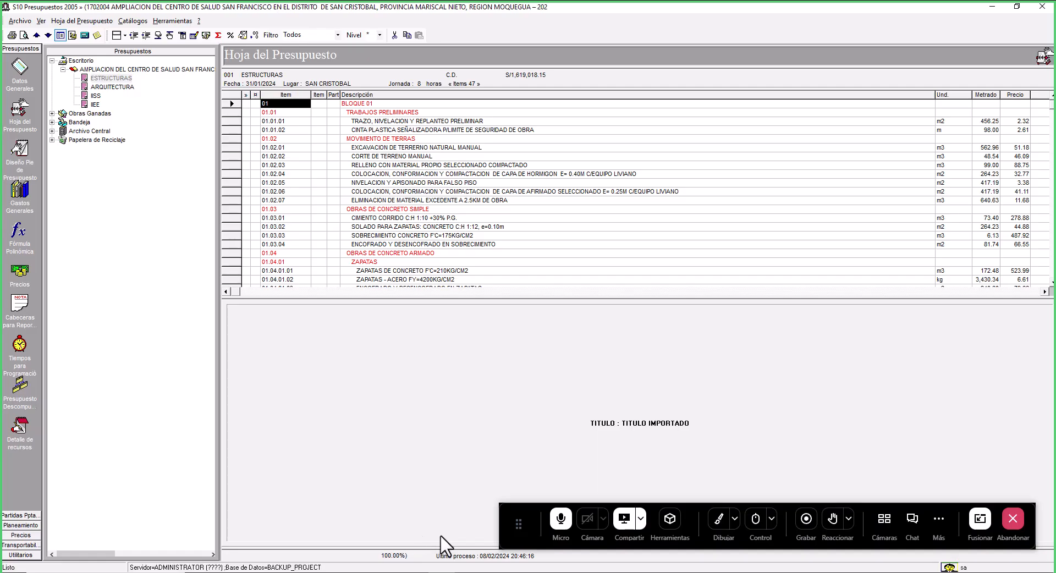
mouse_move(363, 567)
left_click(718, 519)
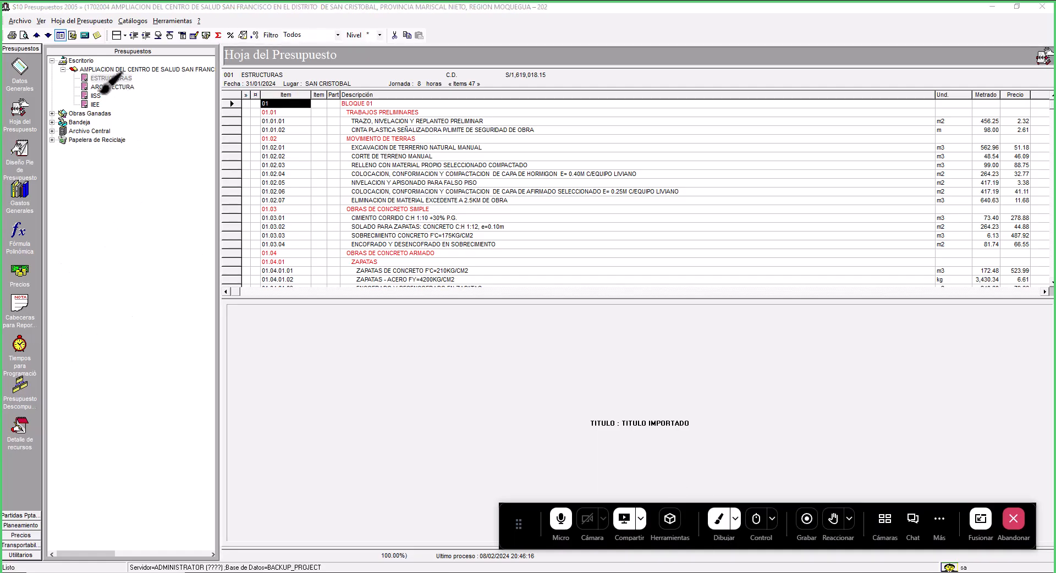
mouse_move(80, 89)
left_mouse_down()
mouse_move(140, 82)
mouse_move(84, 71)
mouse_move(81, 86)
left_mouse_up()
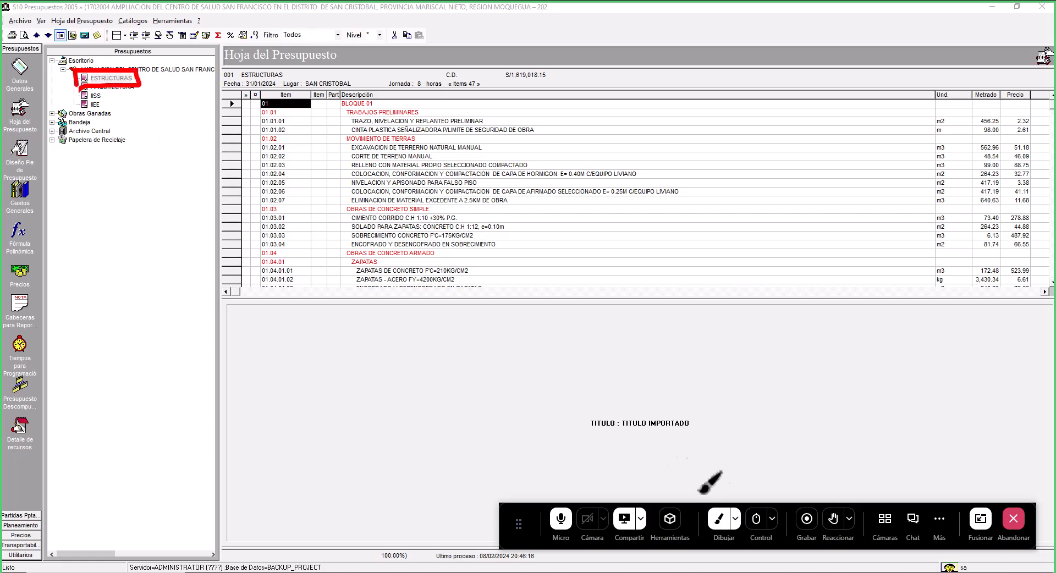
left_click(719, 519)
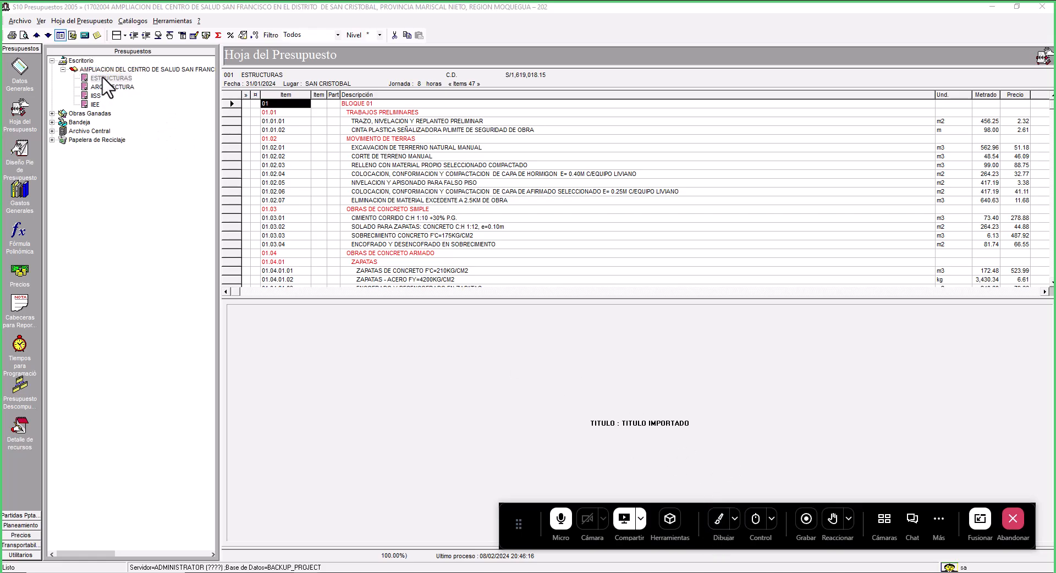
- Display the ESTRUCTURAS subbudget's export options for Microsoft Project and Microsoft Excel without choosing one
right_click(102, 78)
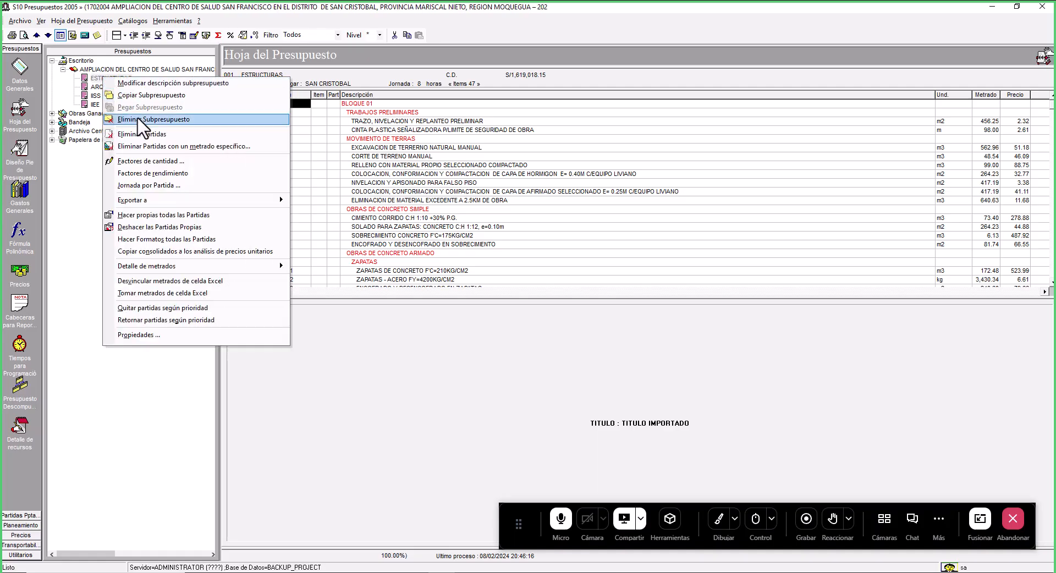
mouse_move(219, 201)
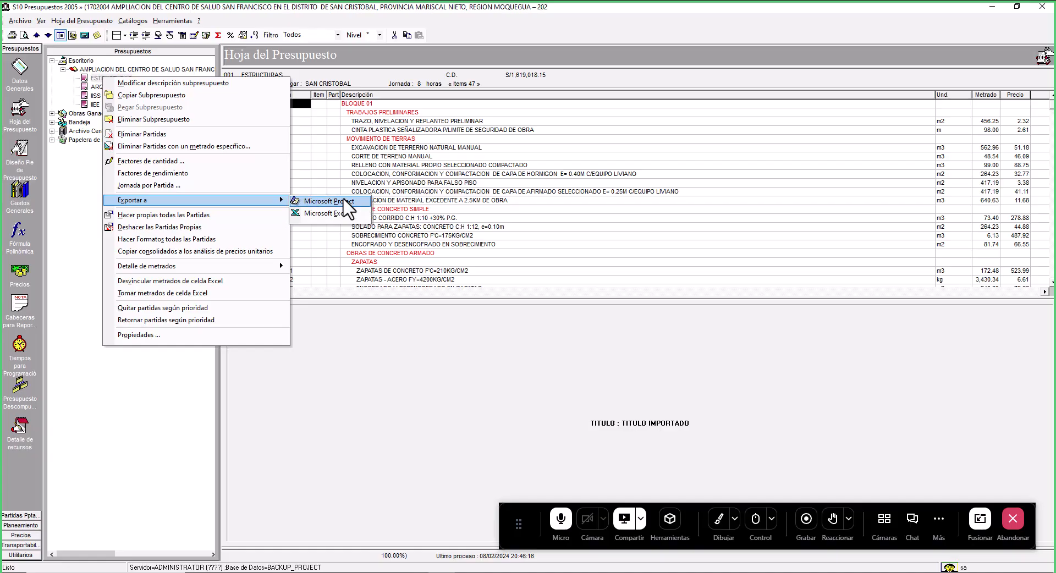
left_click(489, 245)
left_click(489, 245)
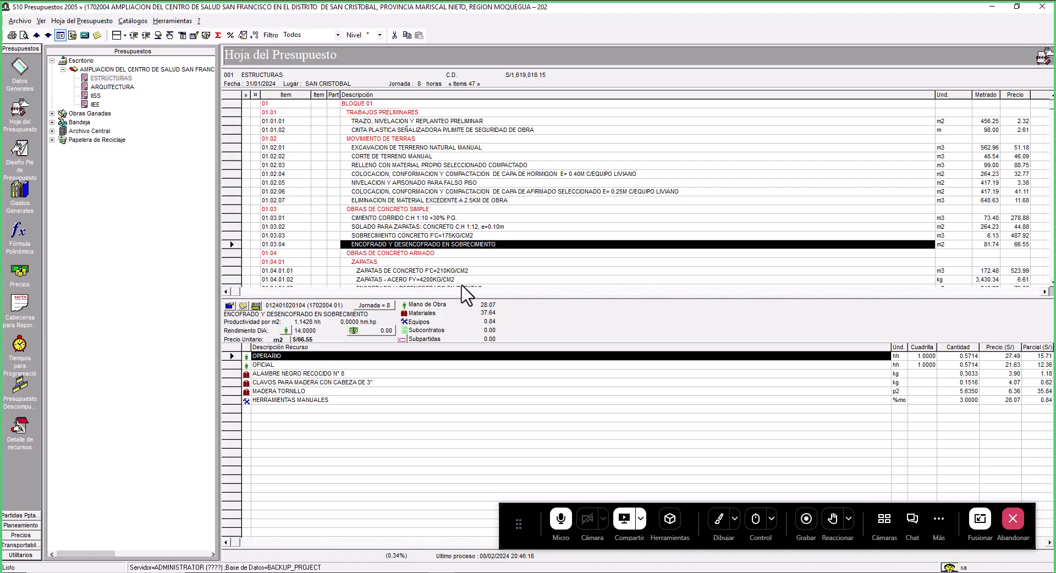
left_click_drag(523, 506, 533, 11)
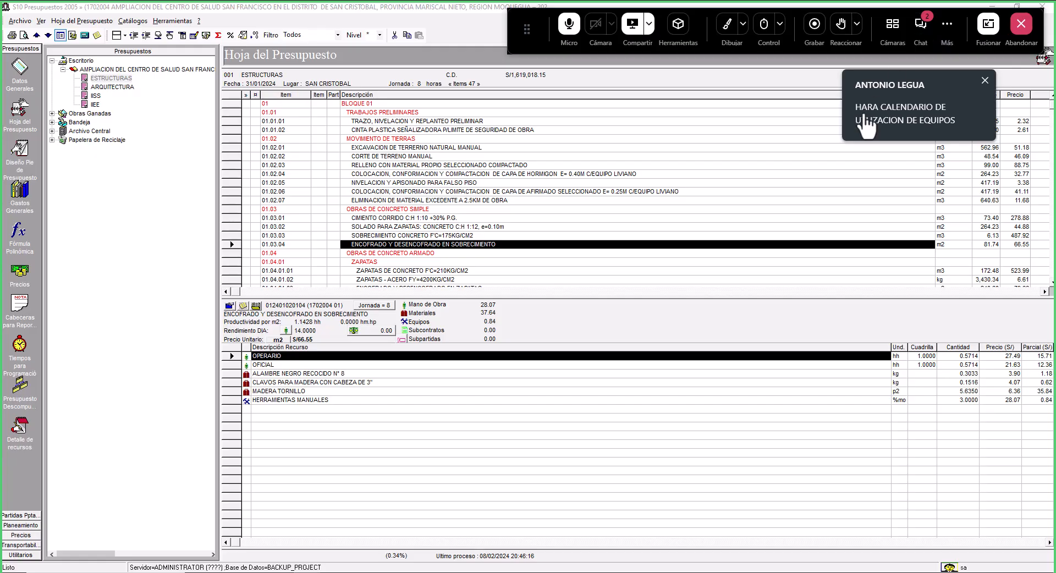
left_click(925, 33)
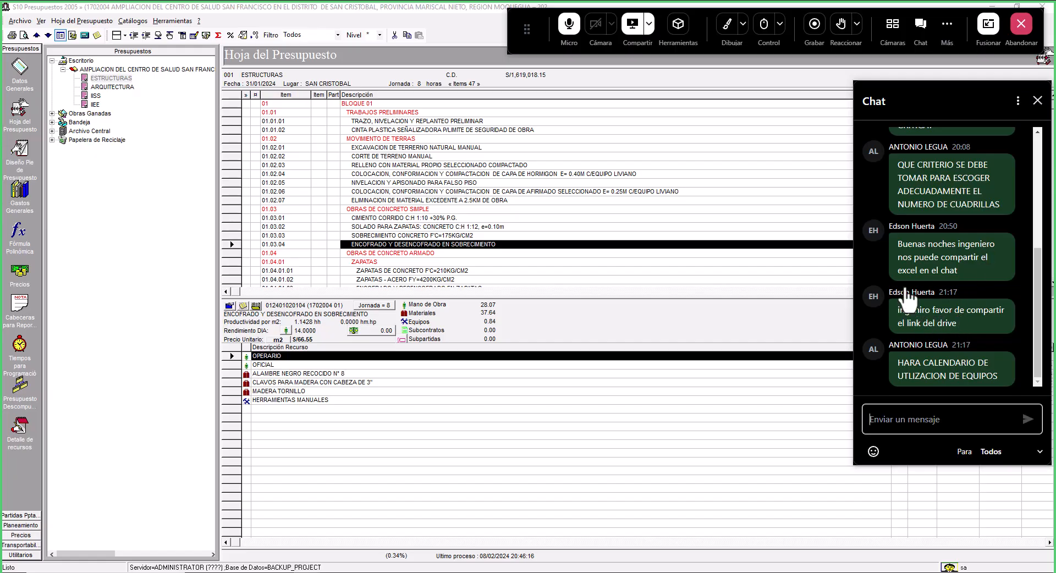
left_click(1037, 100)
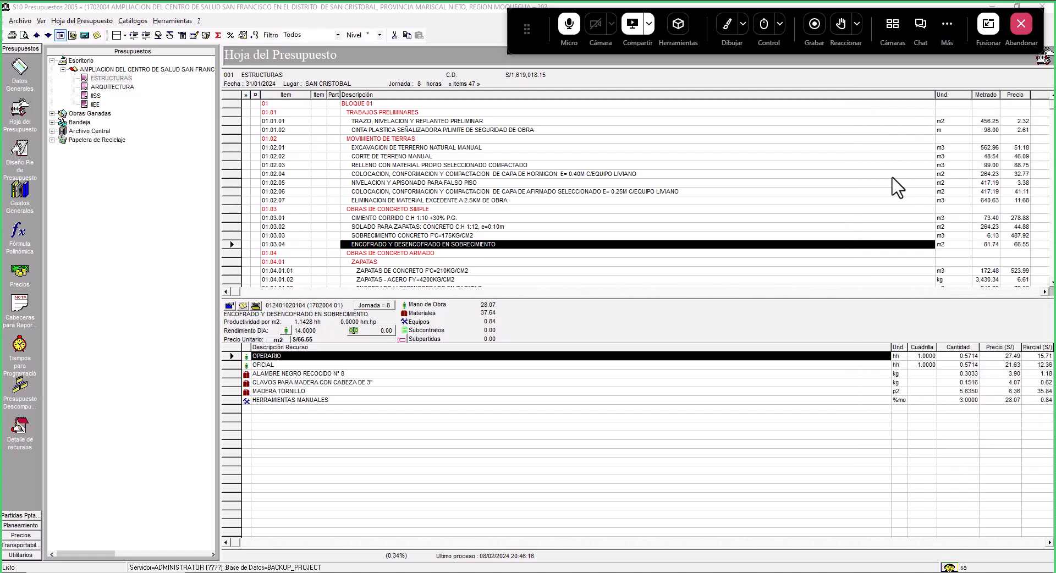